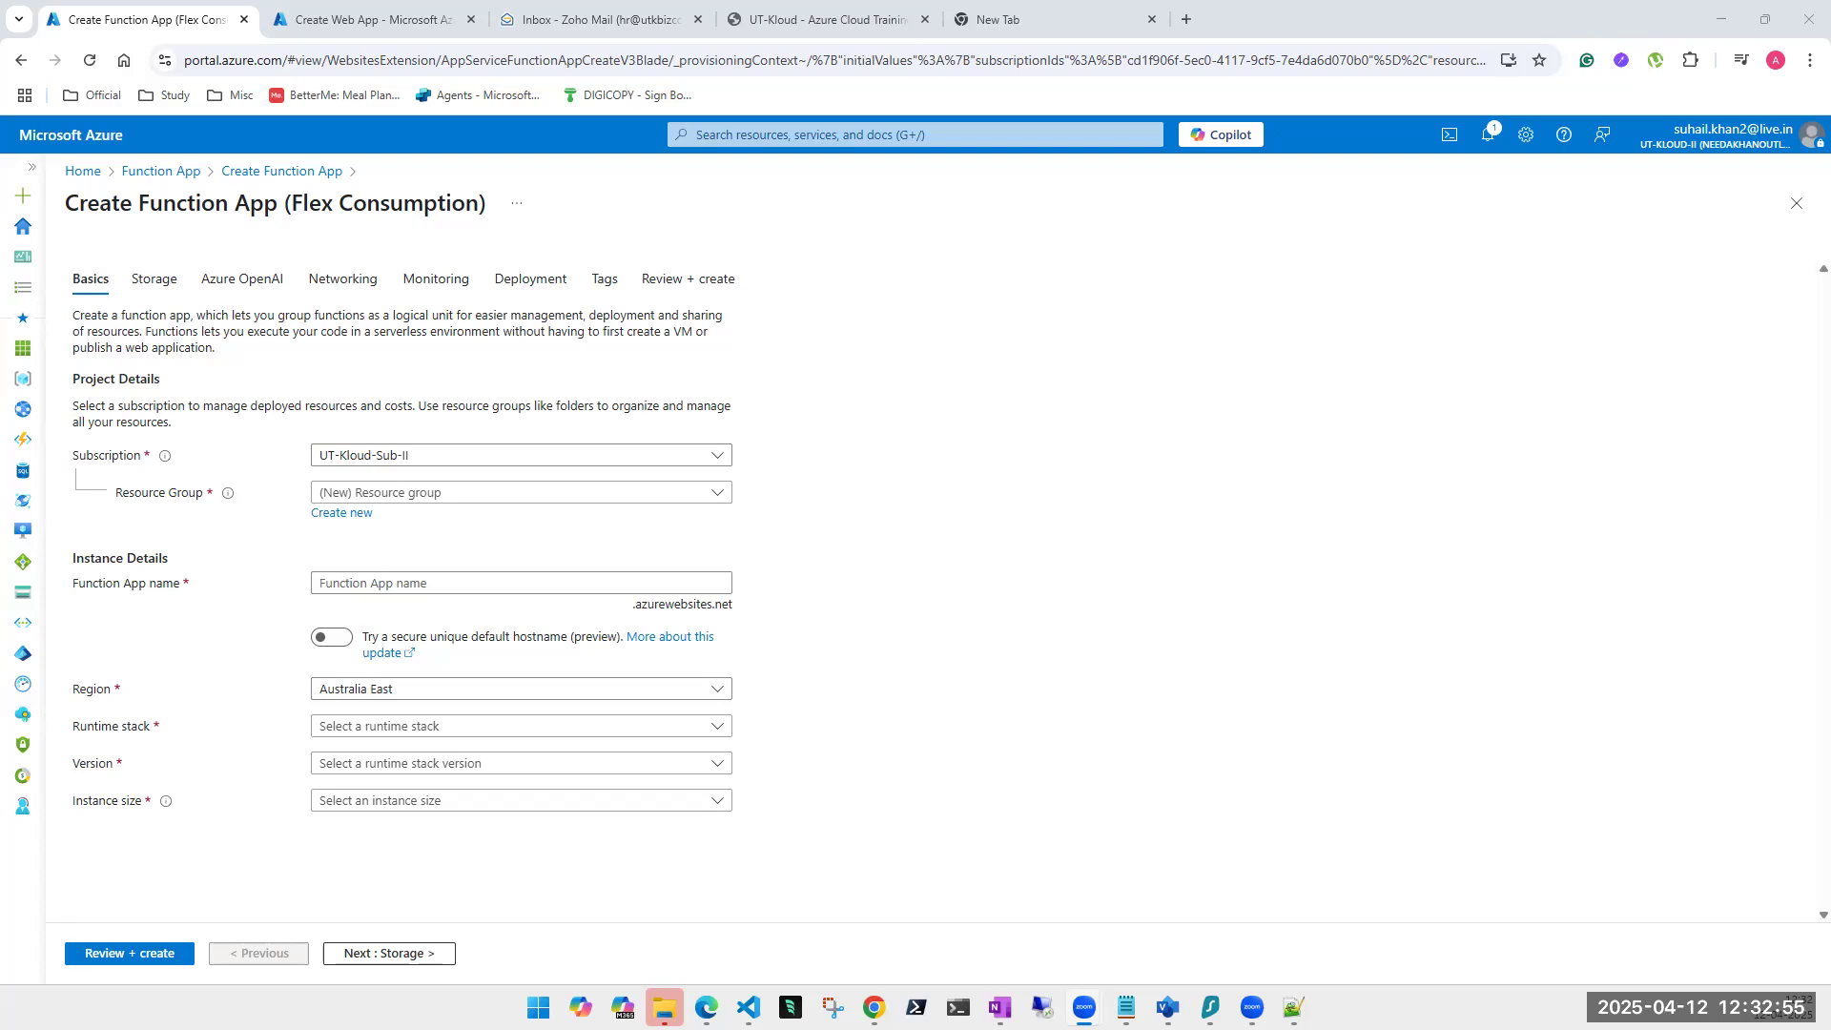
Search the portal for 'ke' and open the Key vaults service.
click(871, 134)
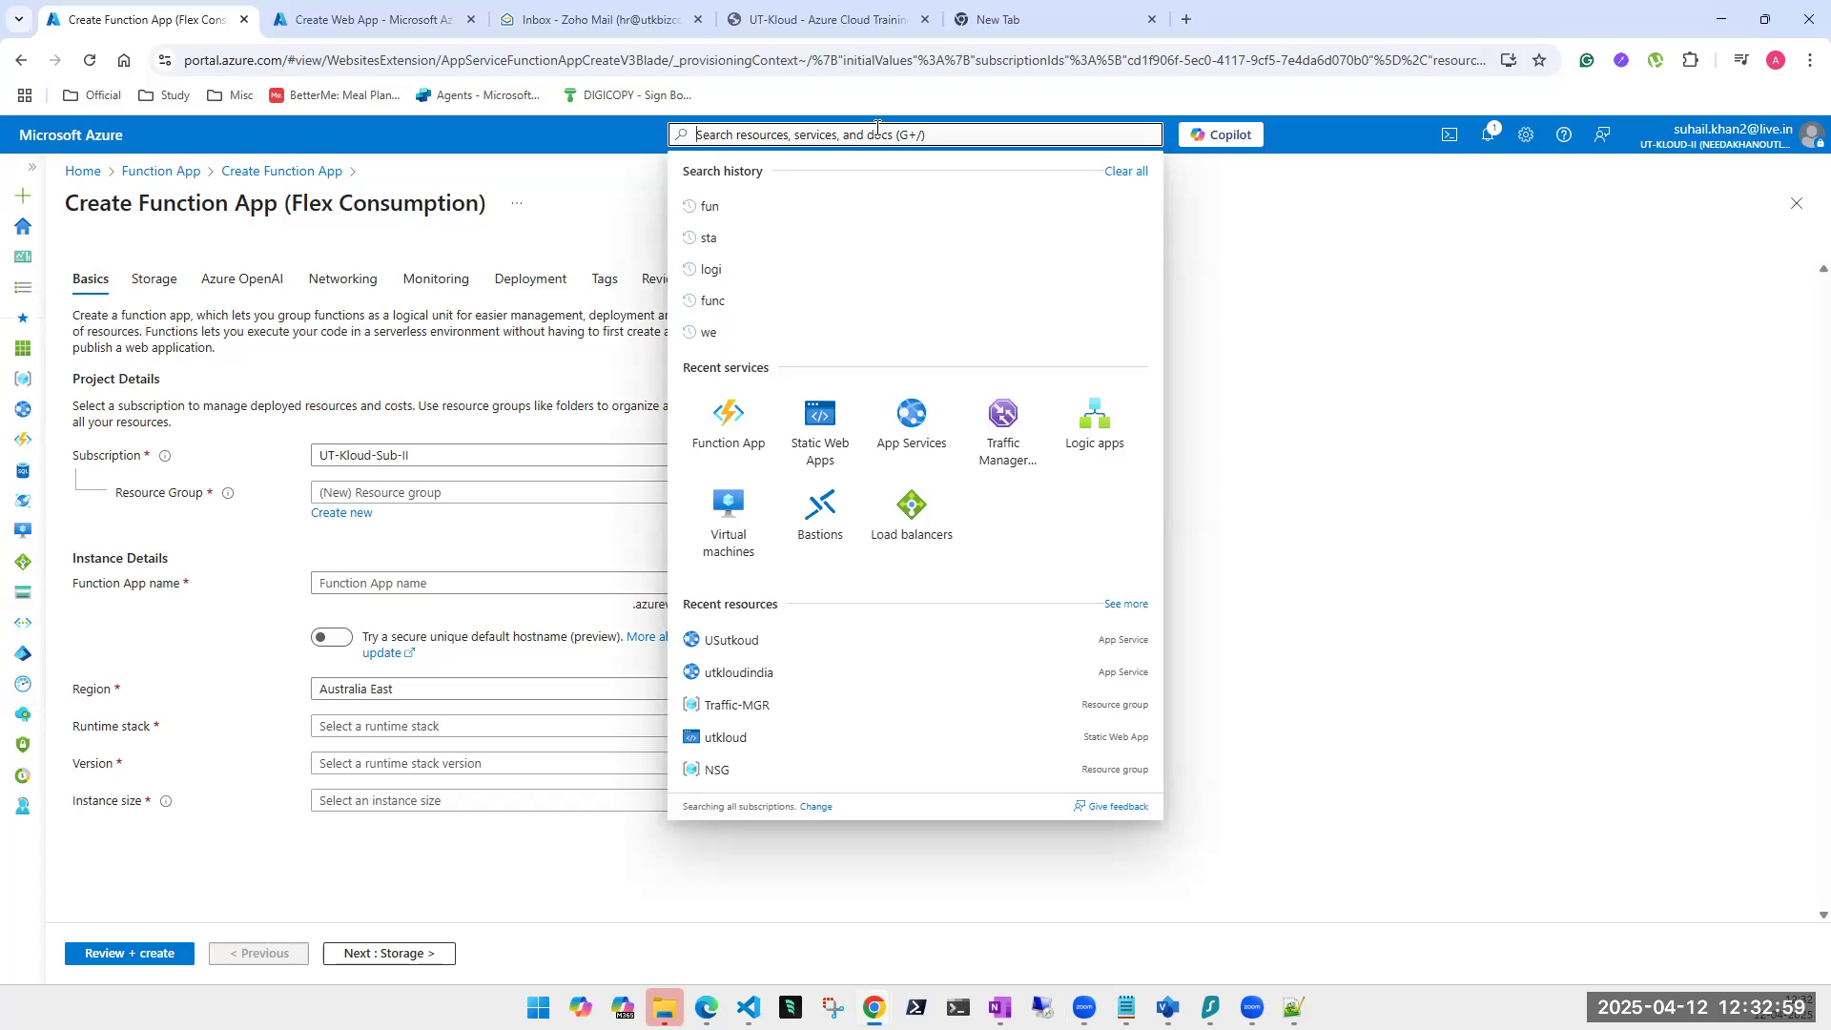
text(ke)
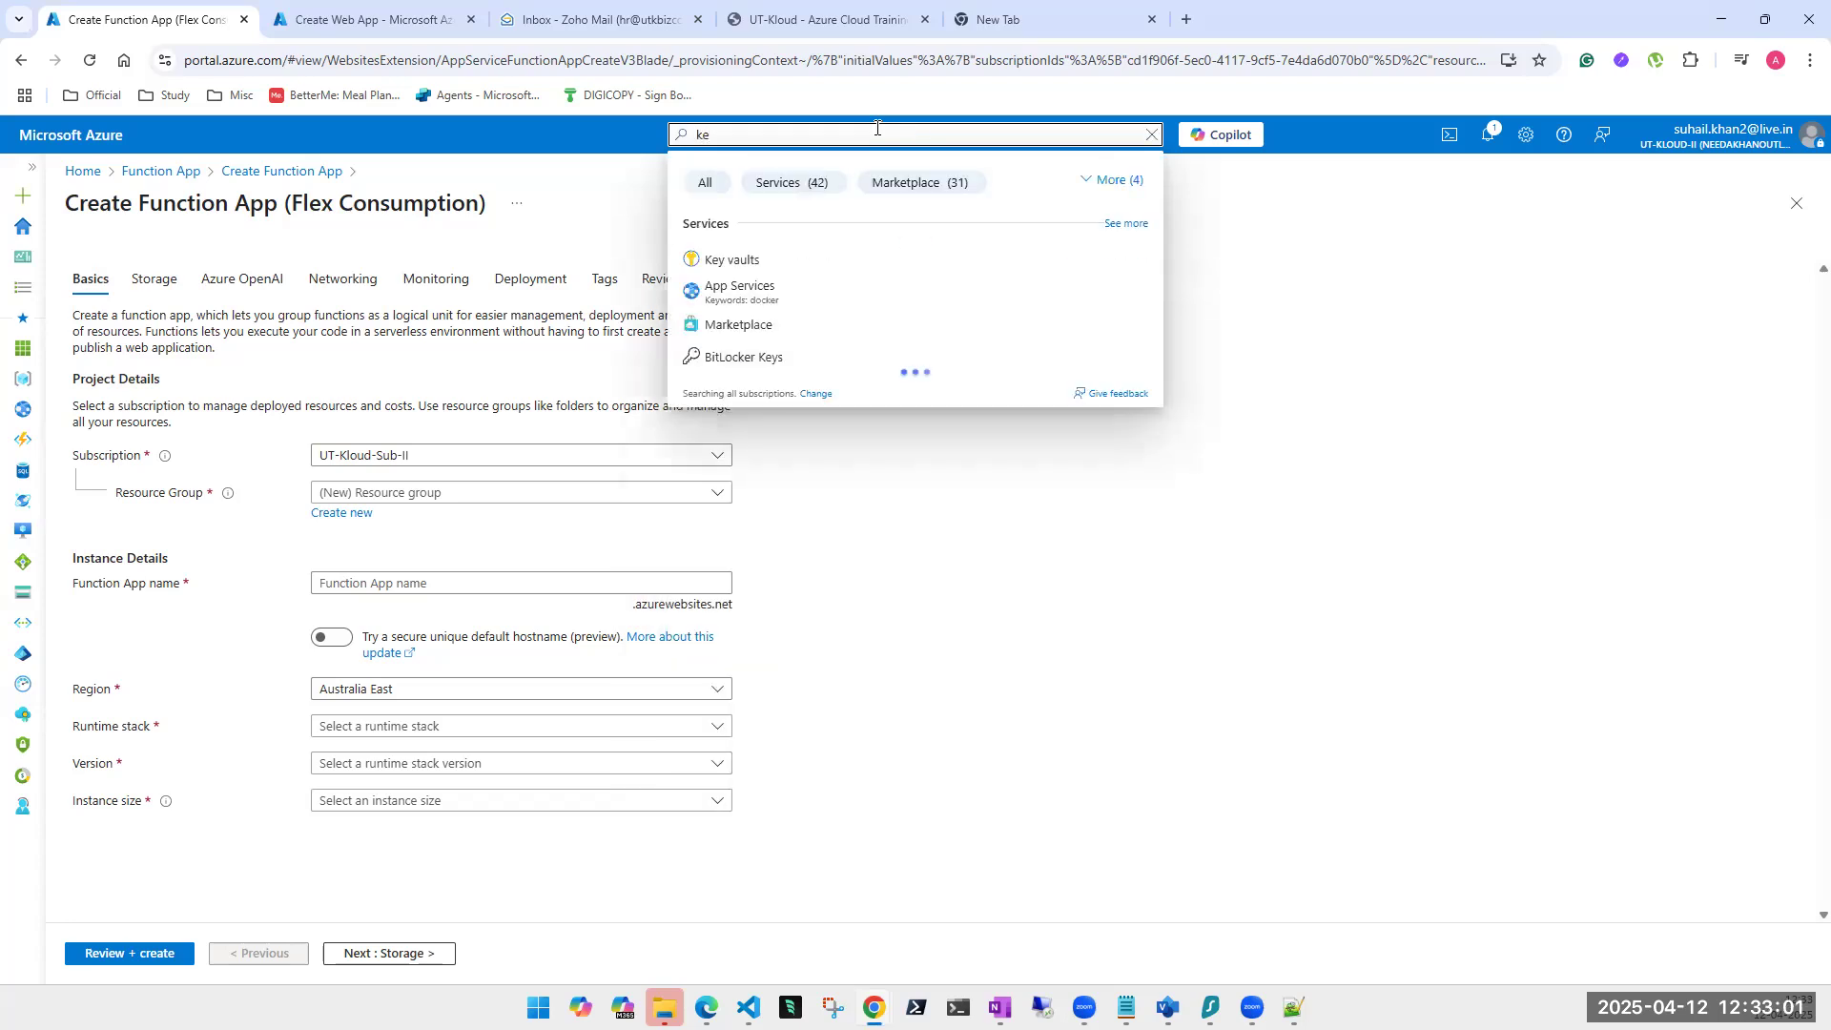
click(735, 259)
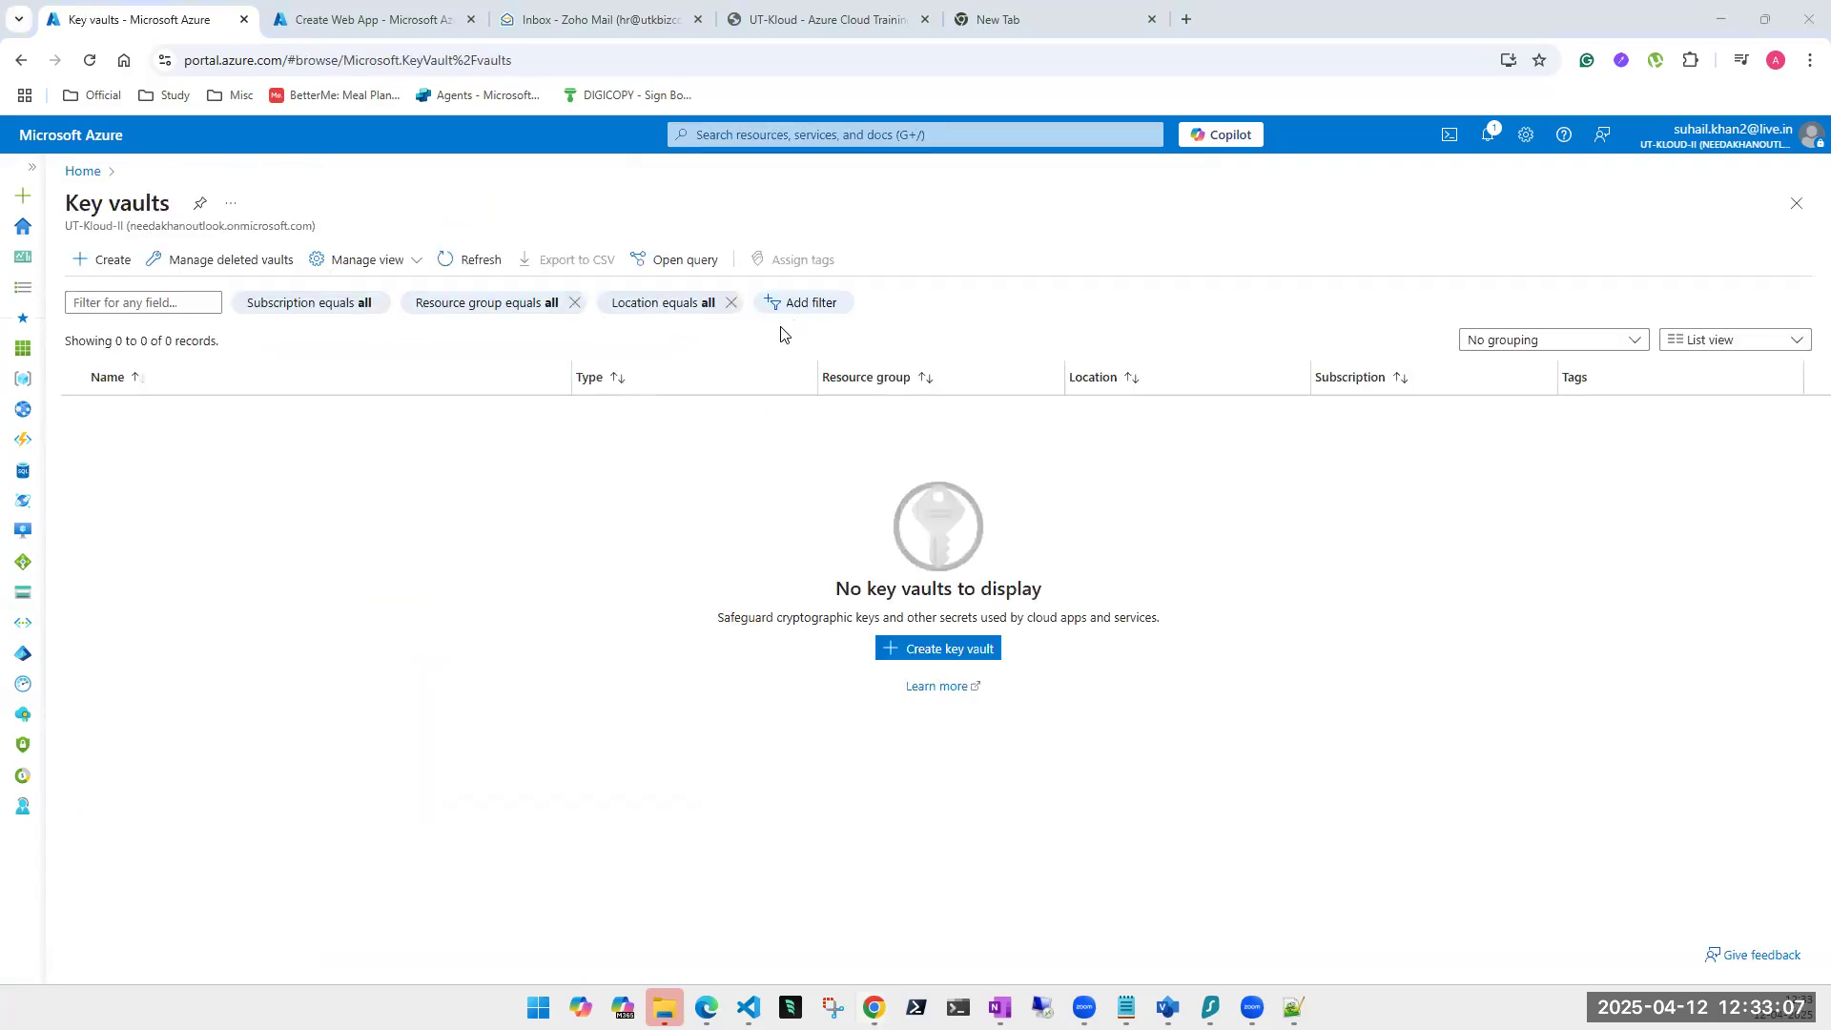
Return to Home, open the All services catalog, and start a portal search.
click(19, 234)
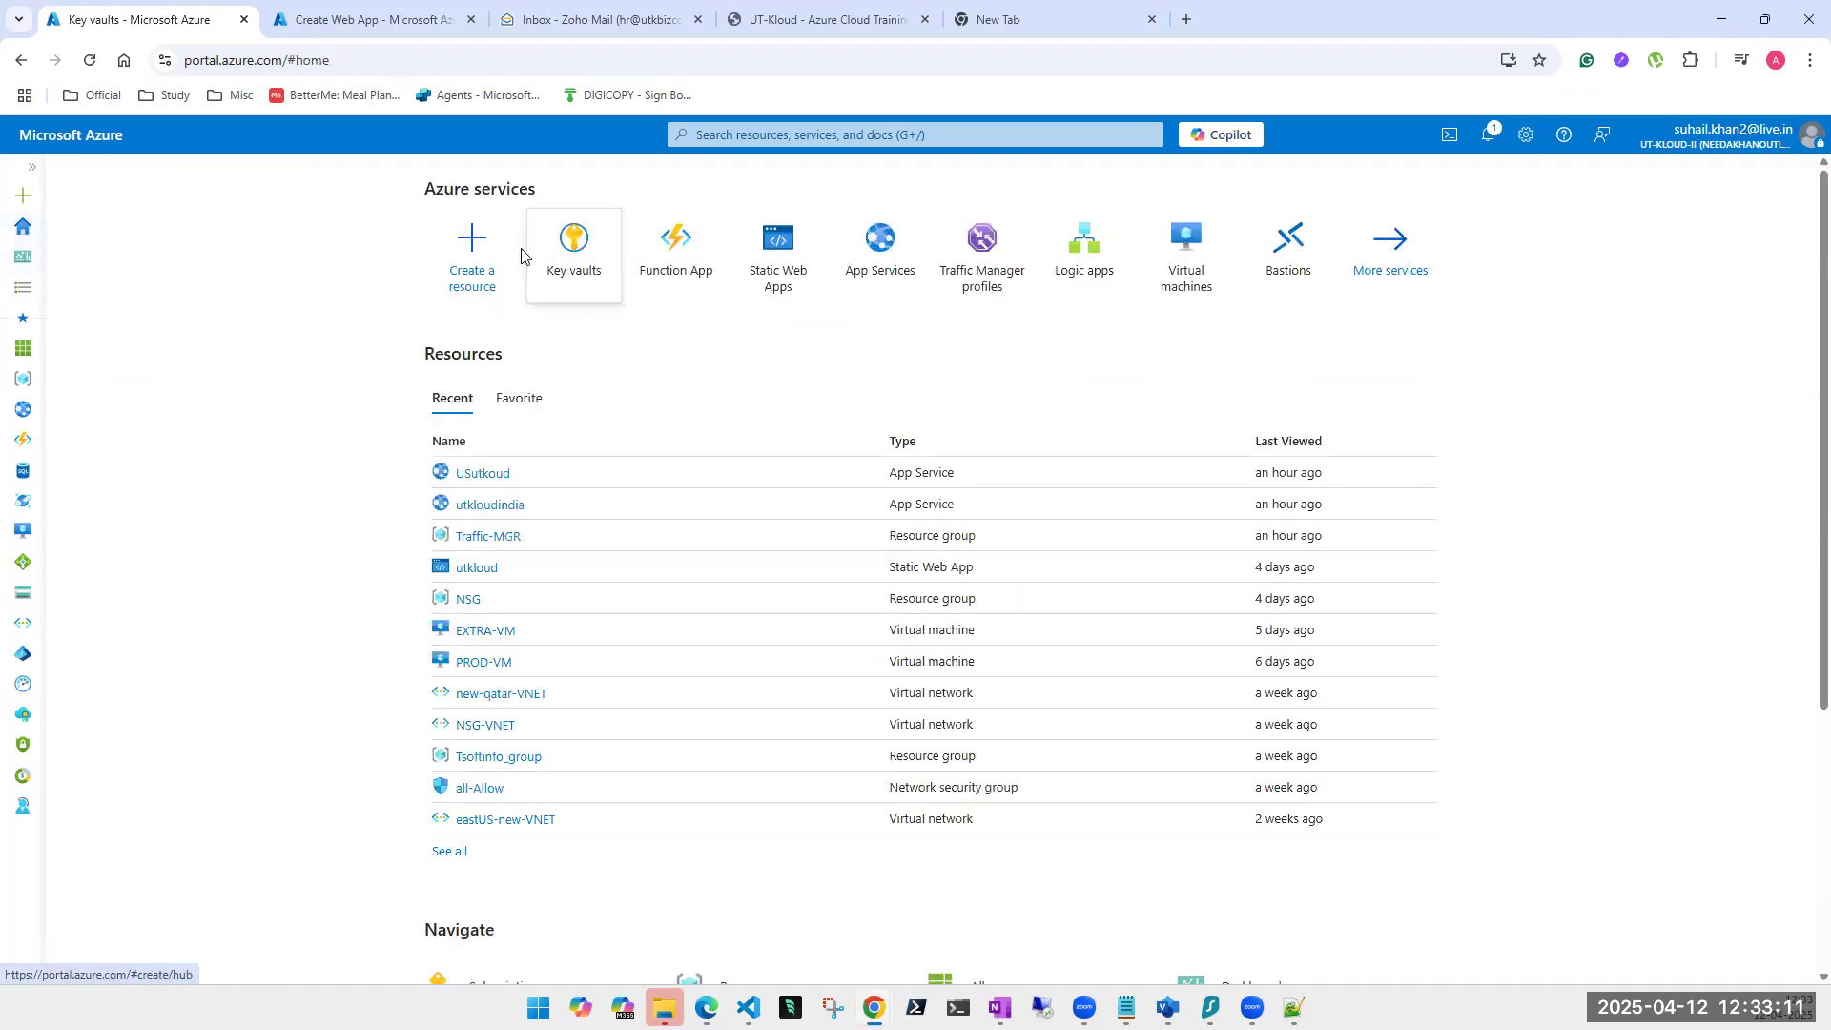
mouse_move(577, 260)
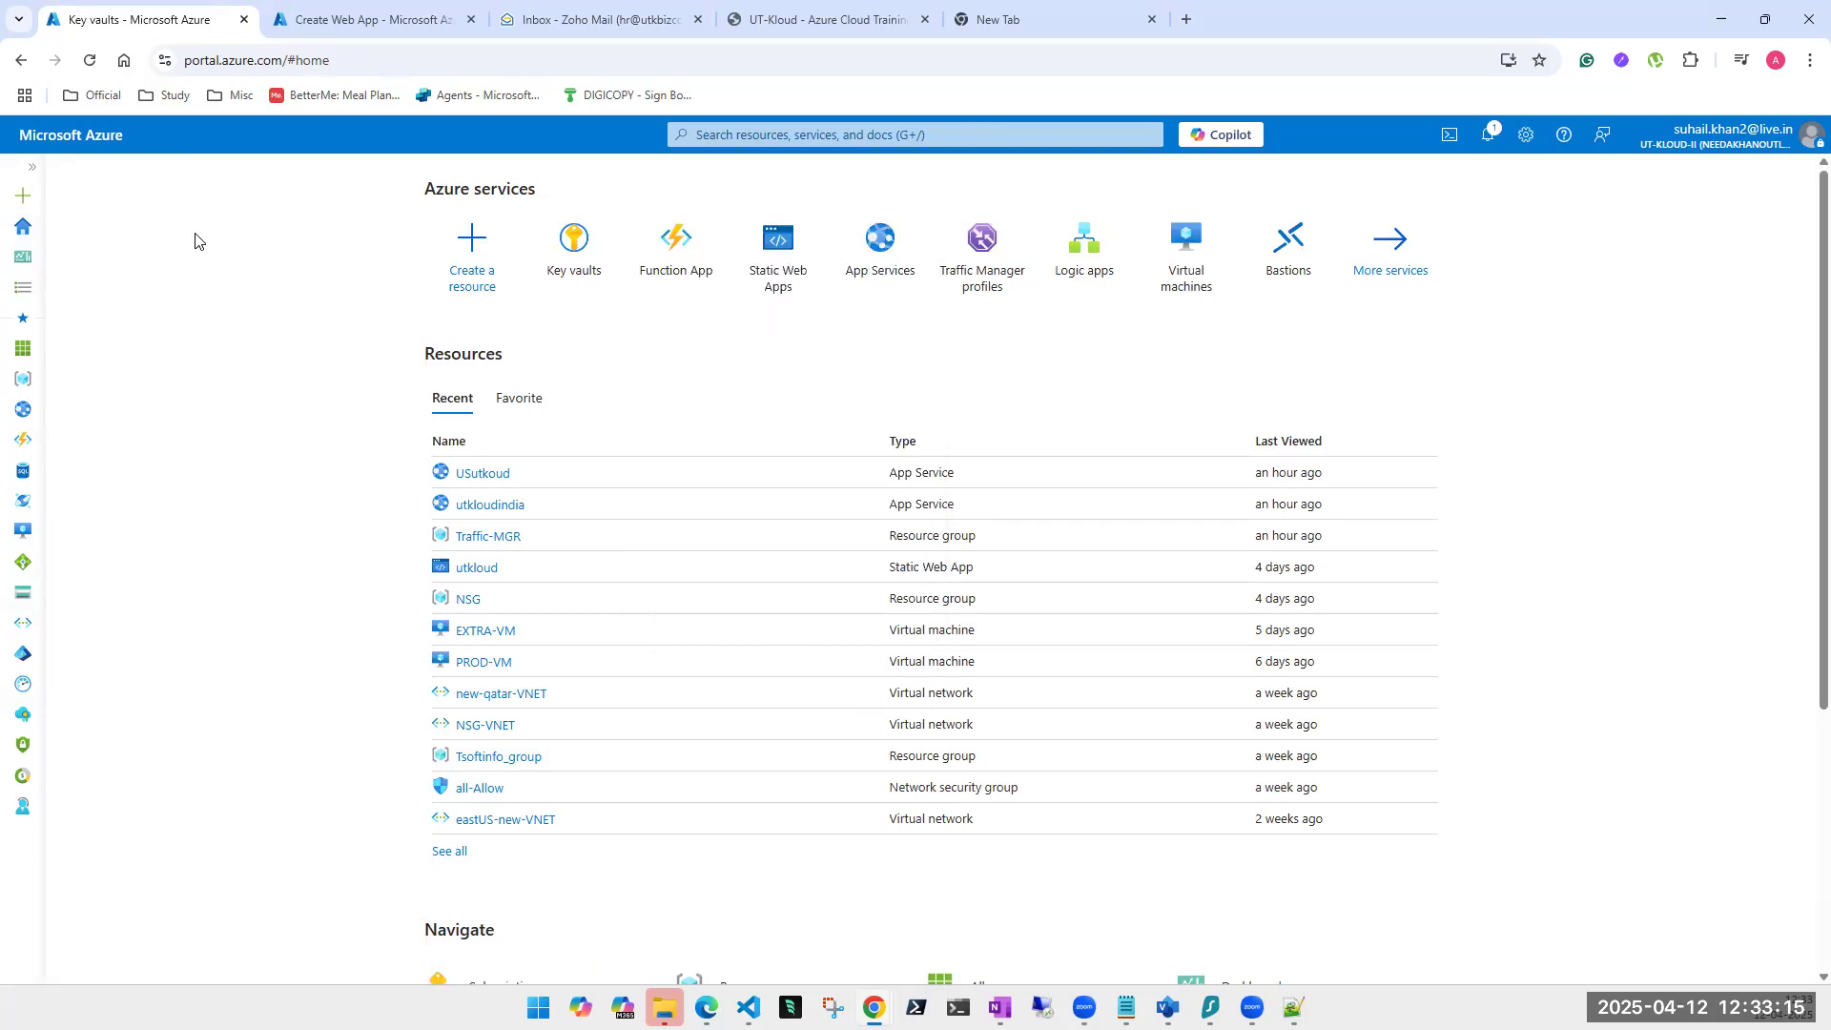
click(25, 299)
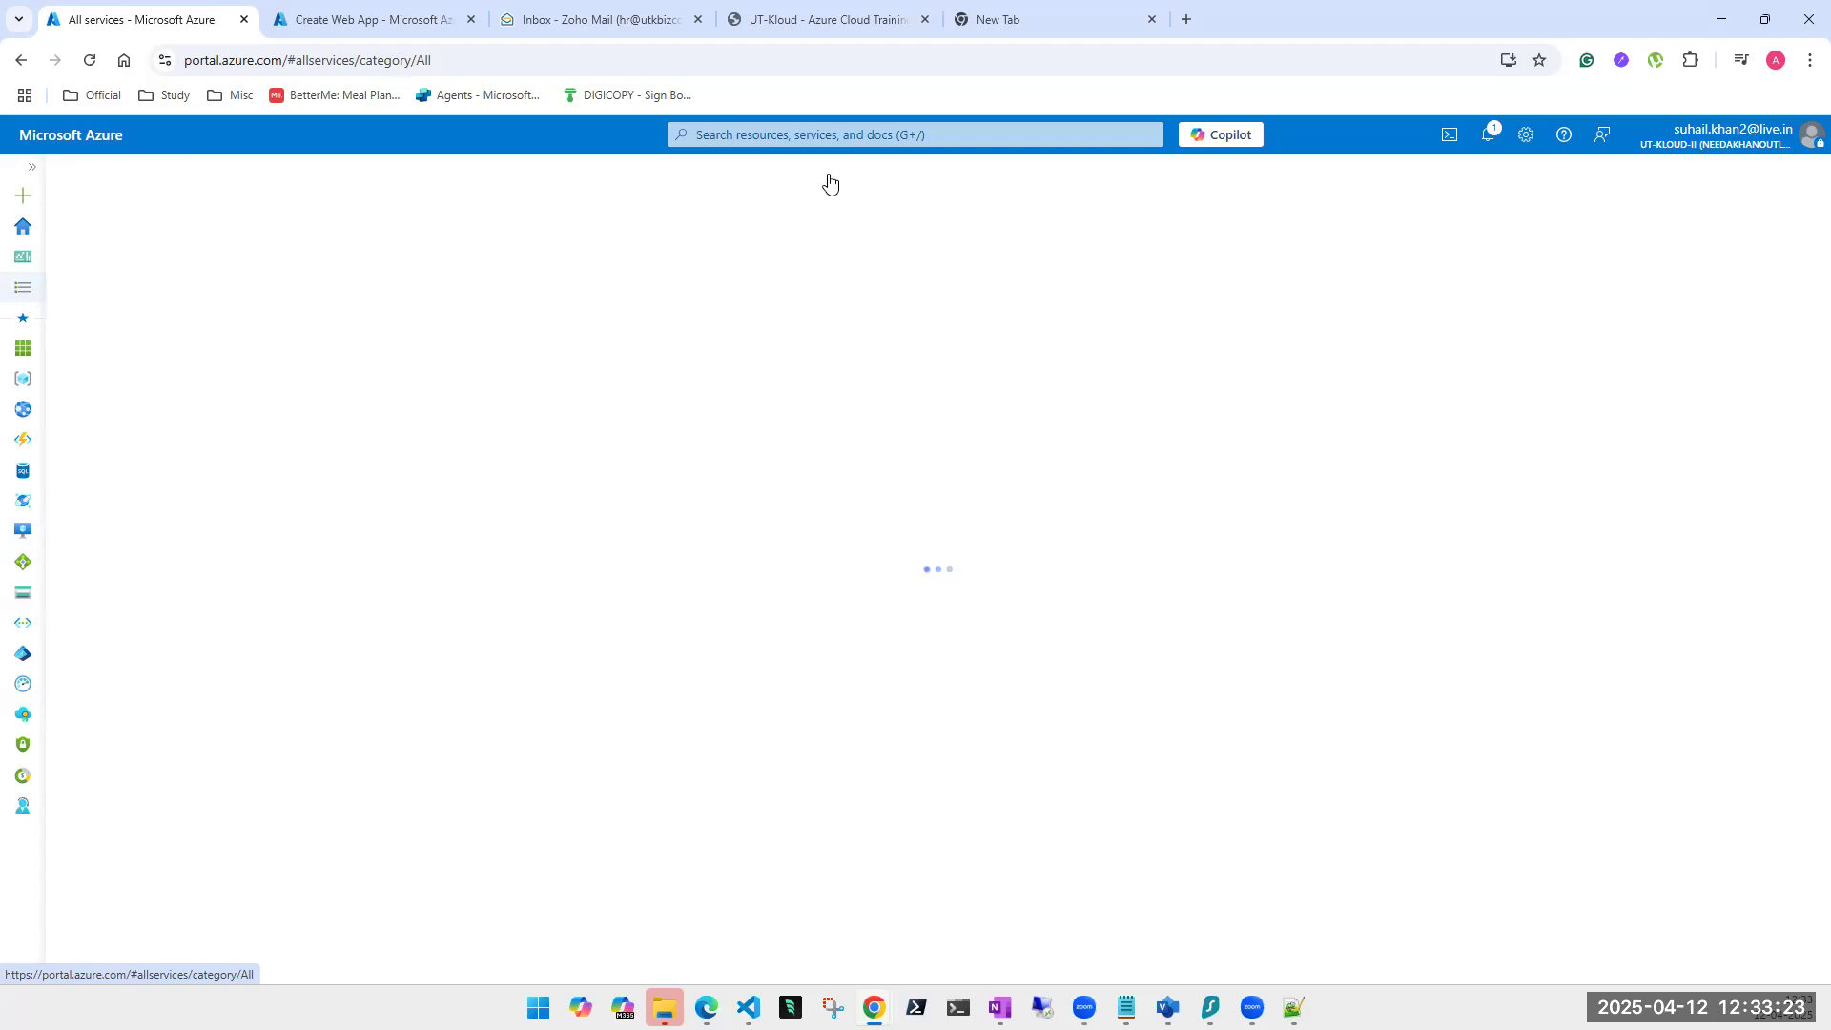
click(892, 136)
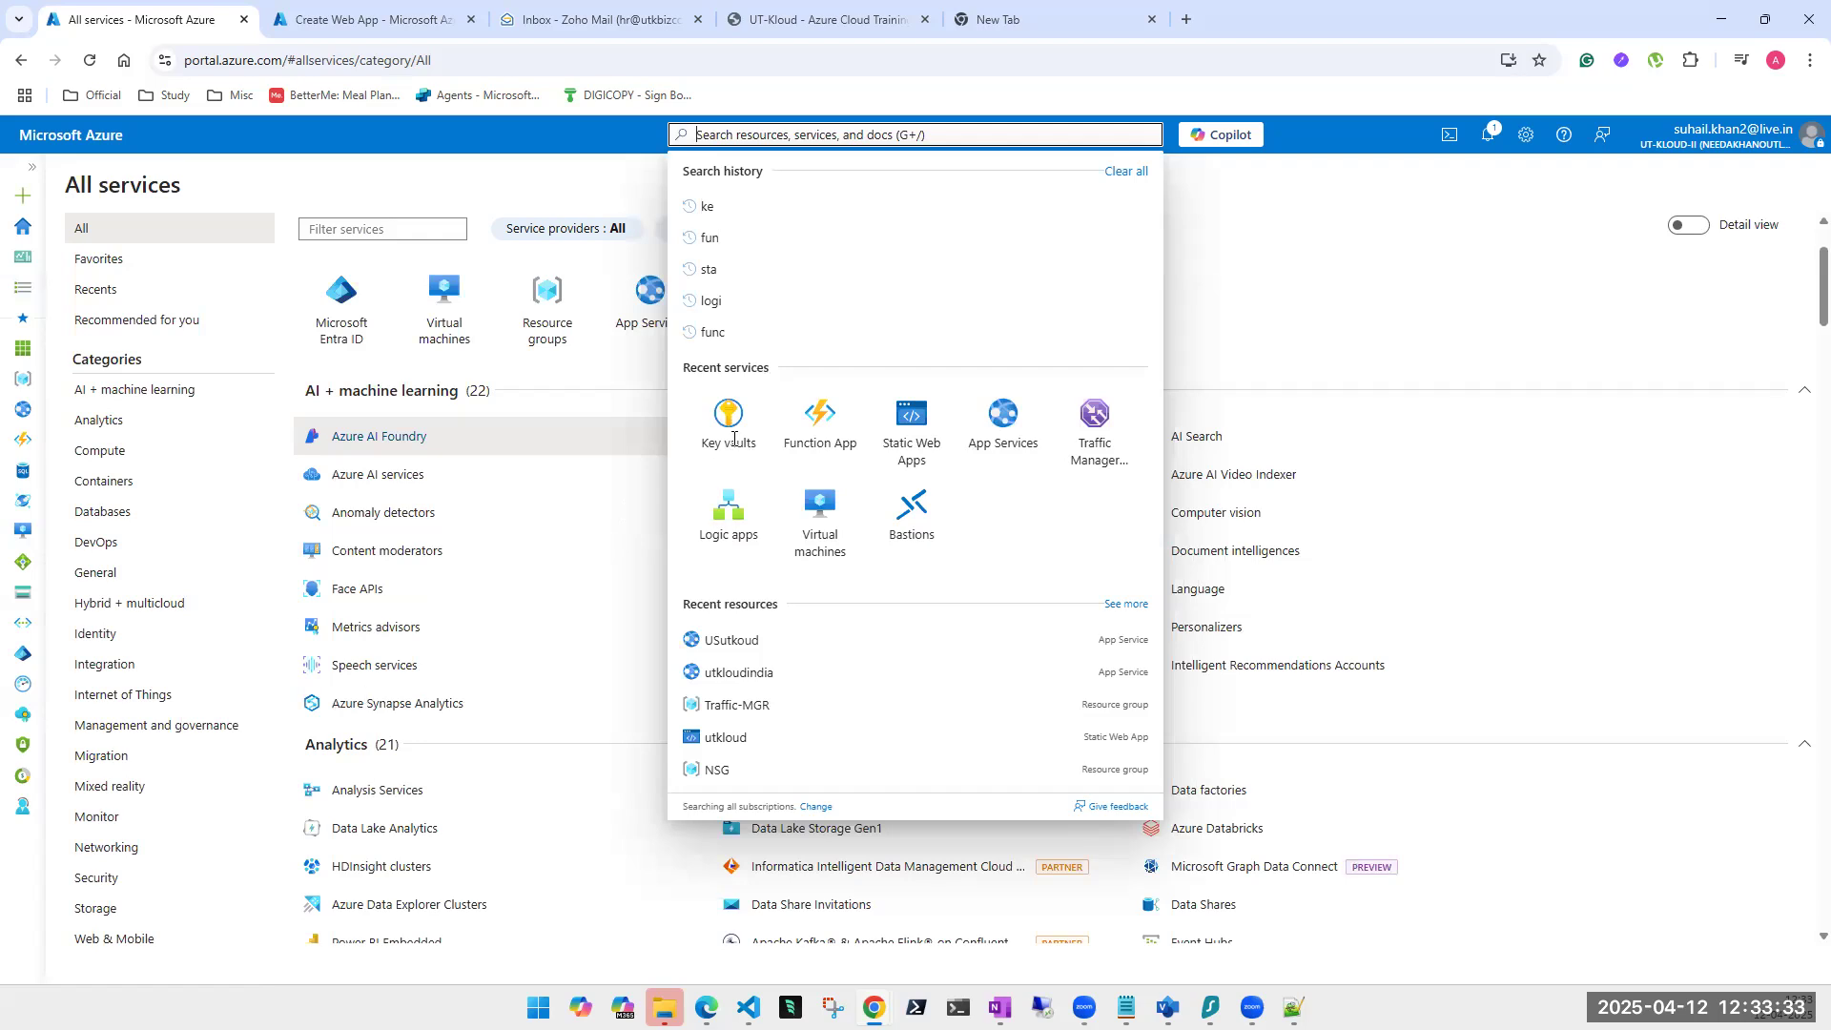
scroll(732, 434, down, 2)
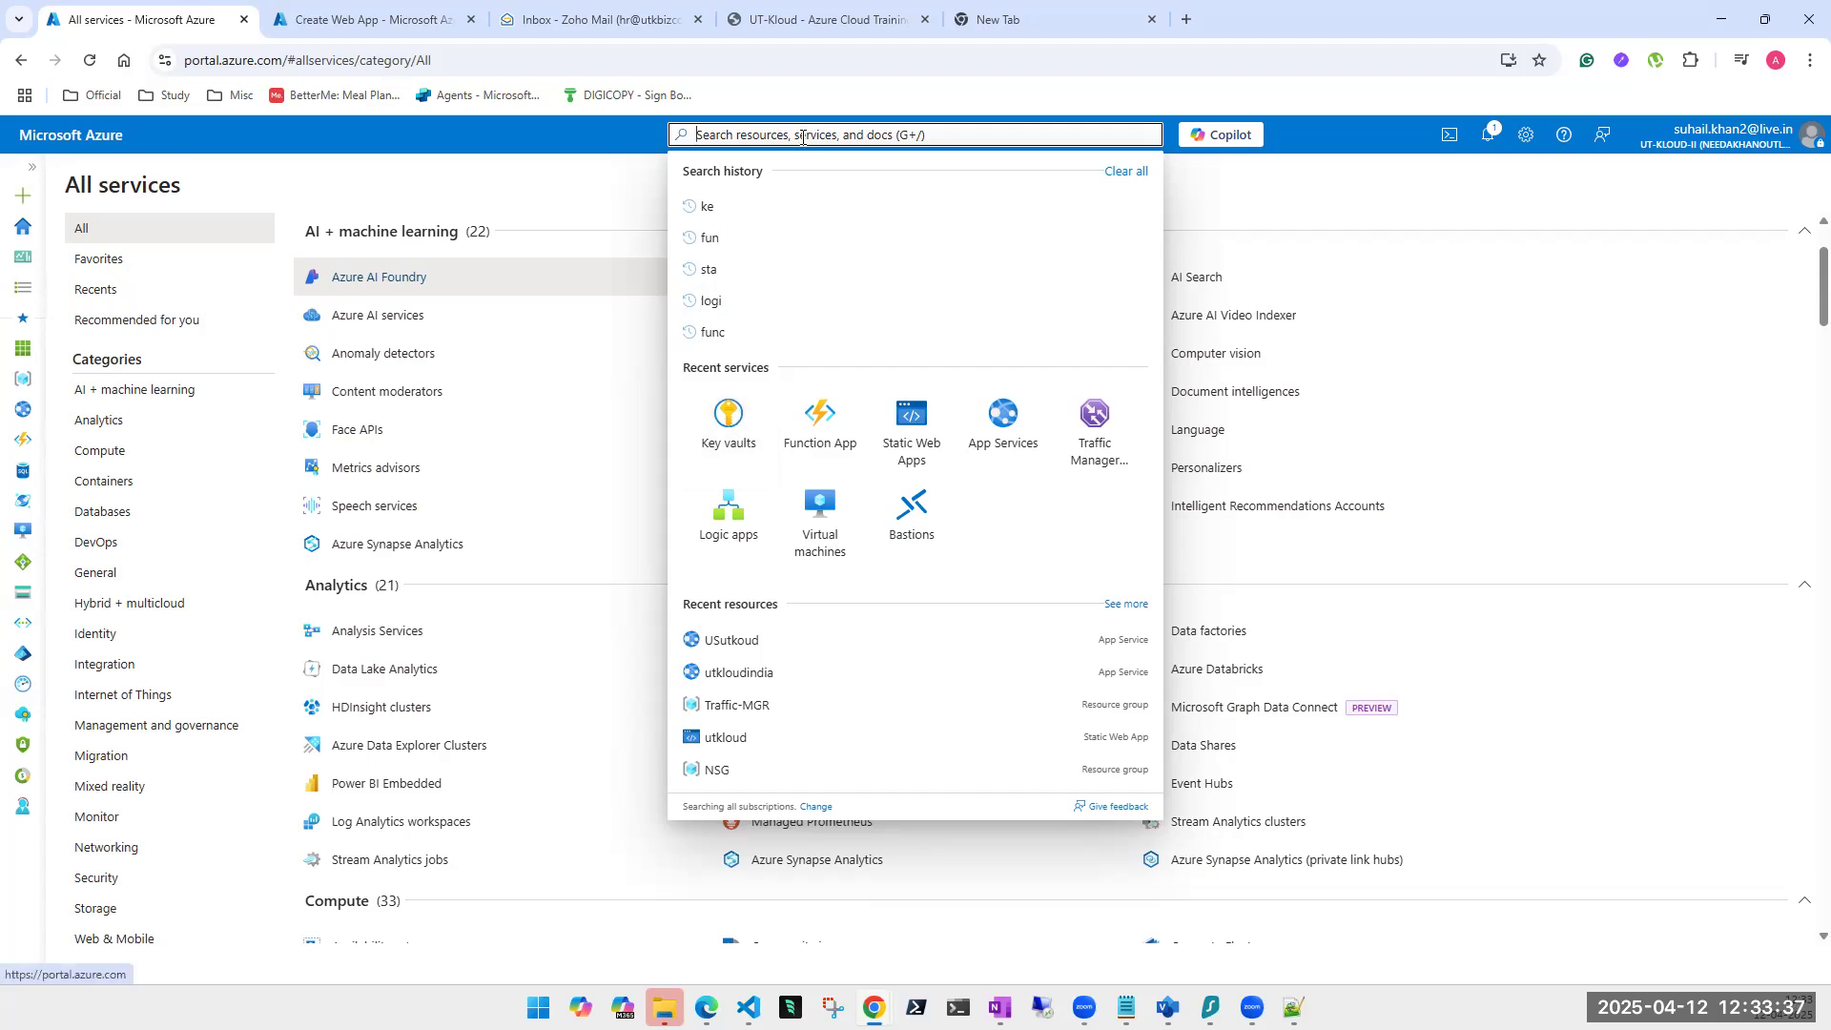
Open Key vaults, view deleted vaults, then start creating a new key vault.
click(727, 434)
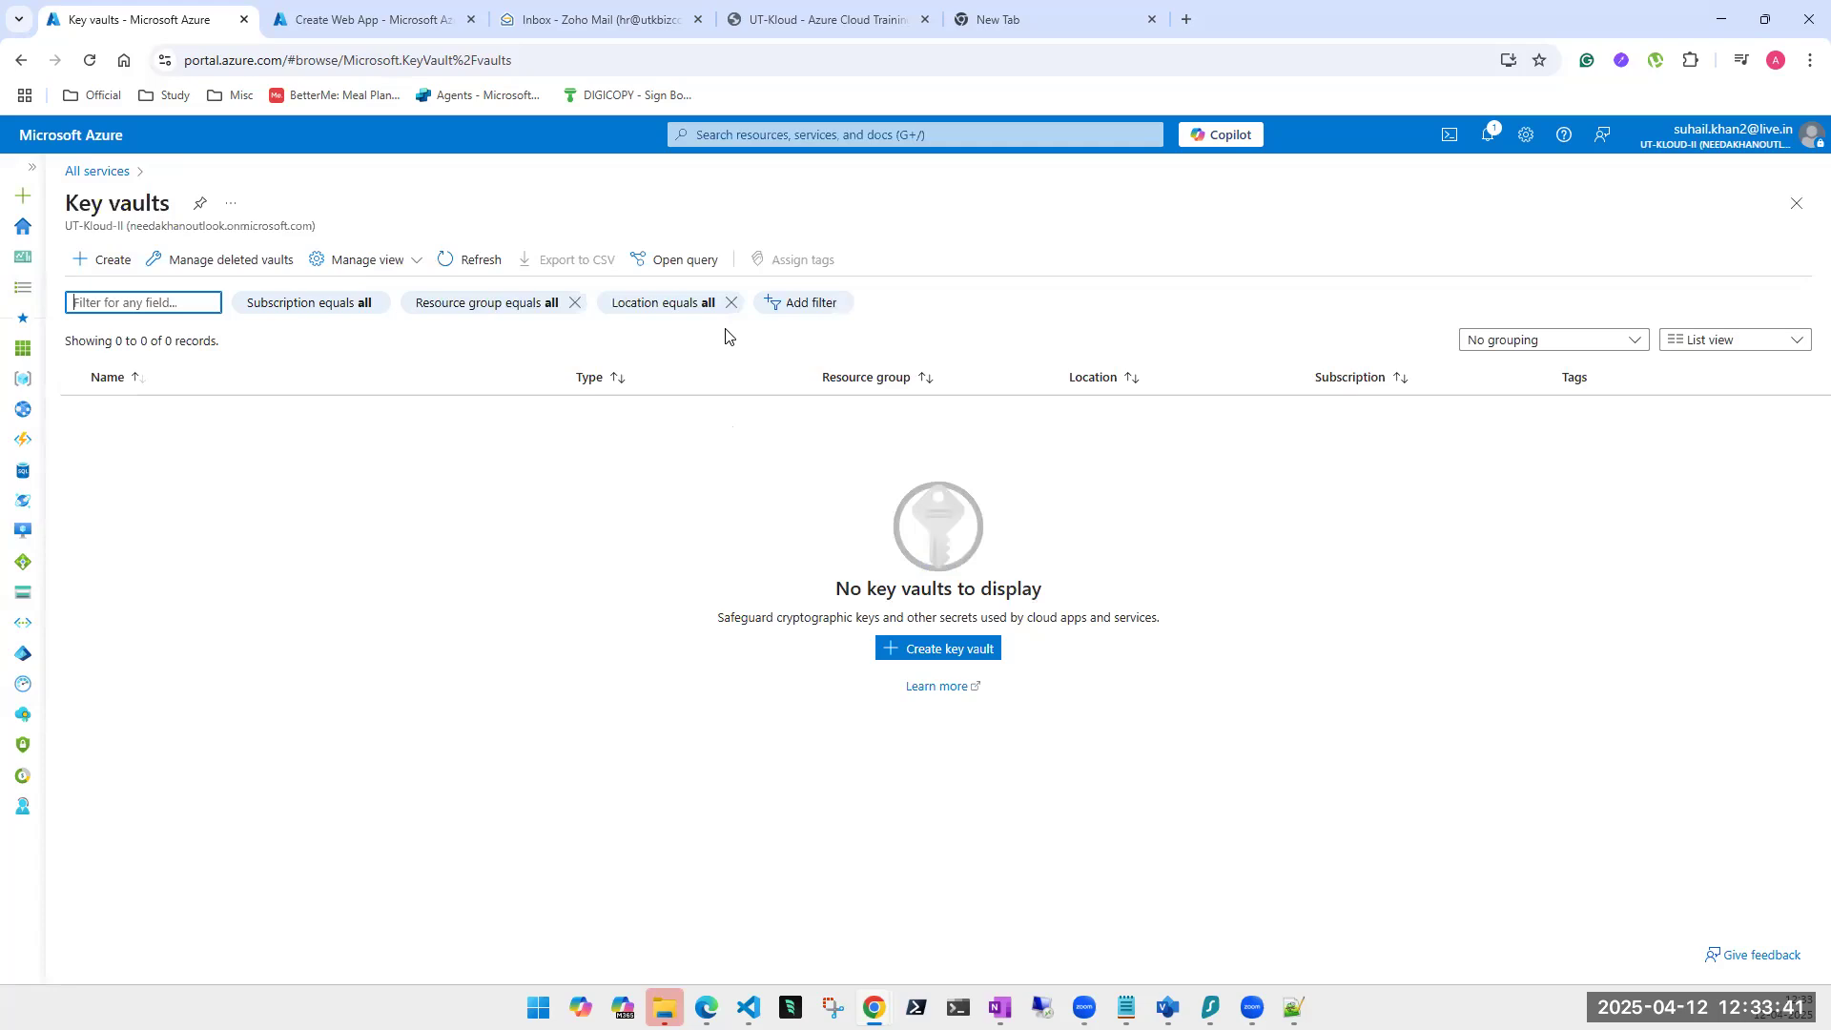
click(542, 455)
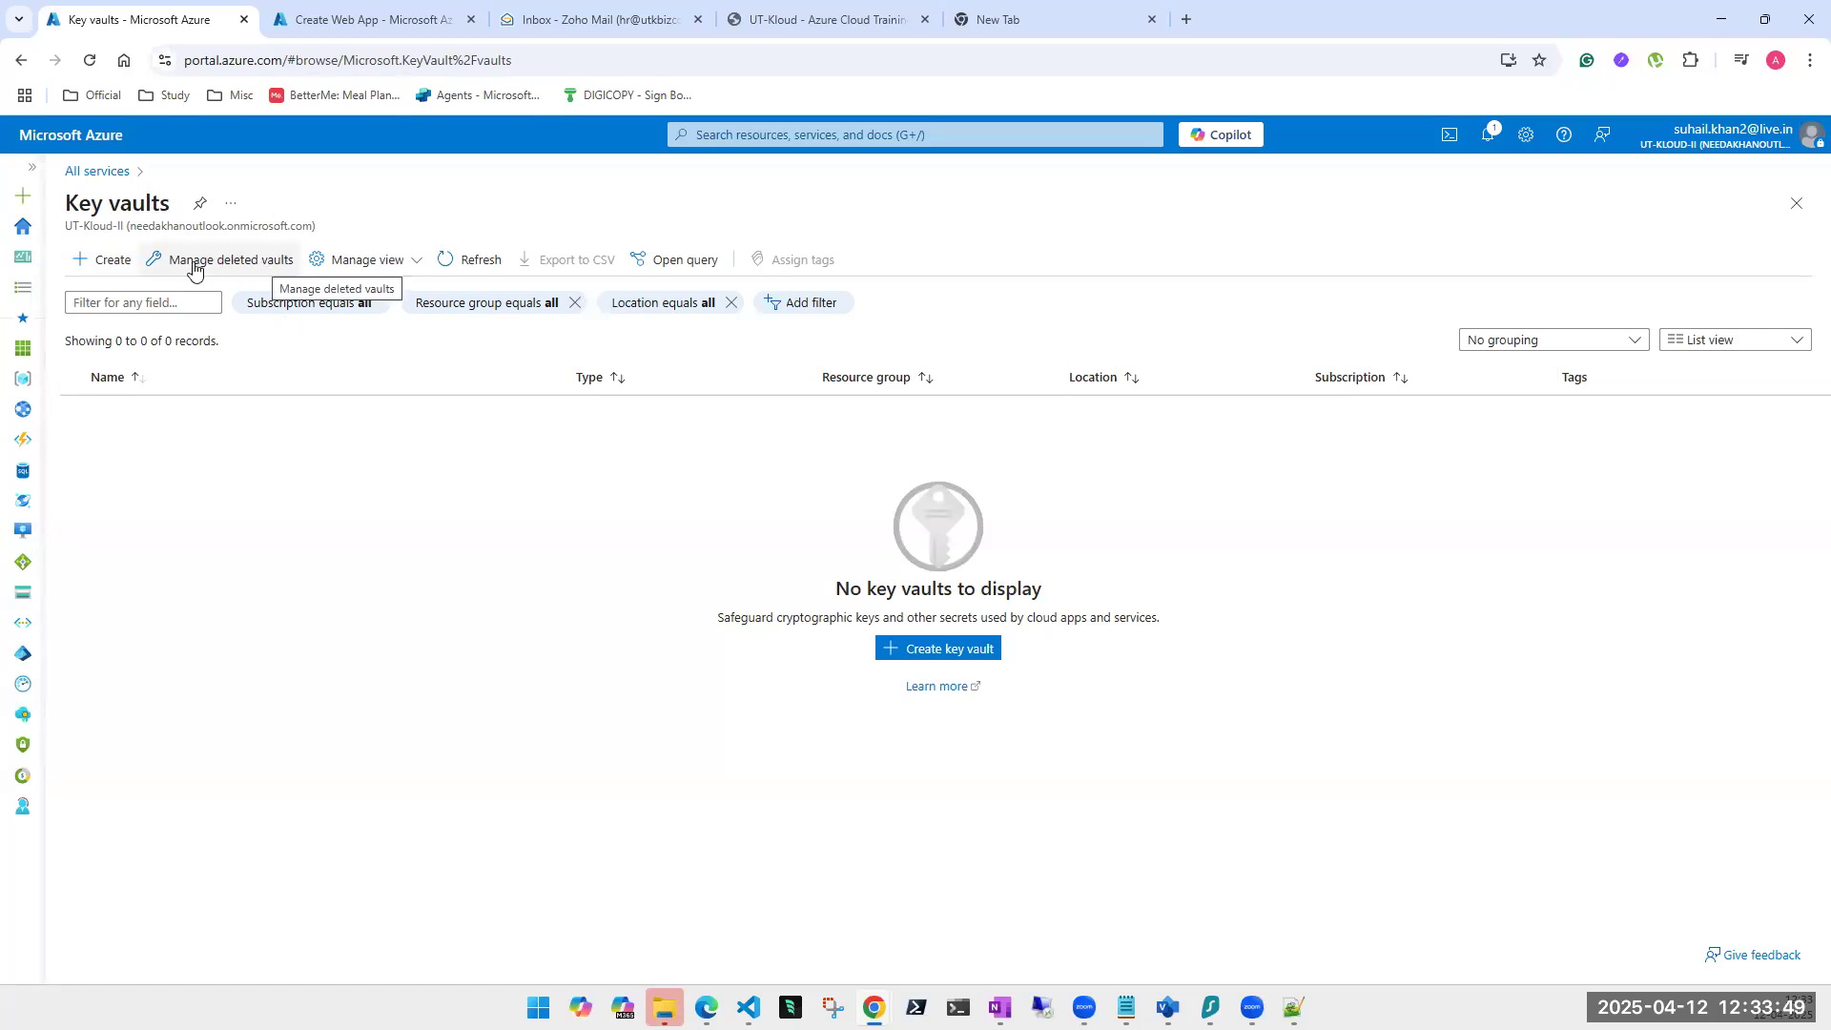
click(261, 269)
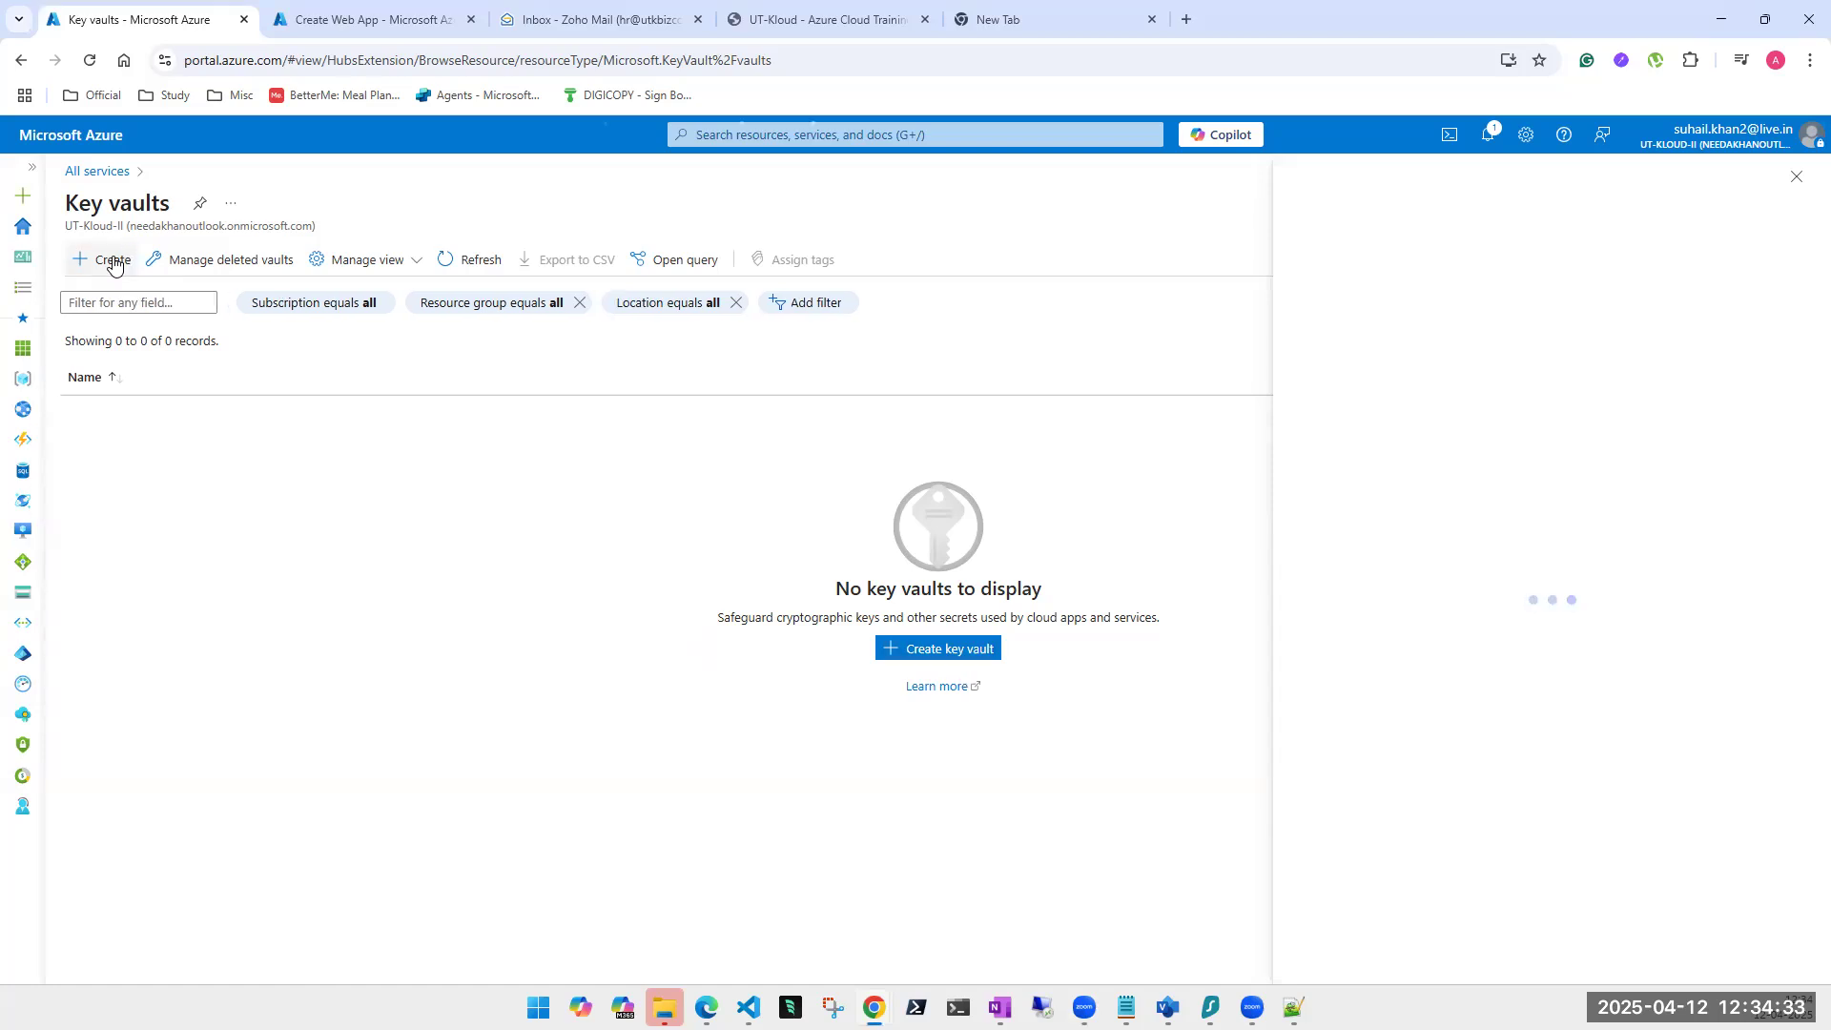
click(1797, 181)
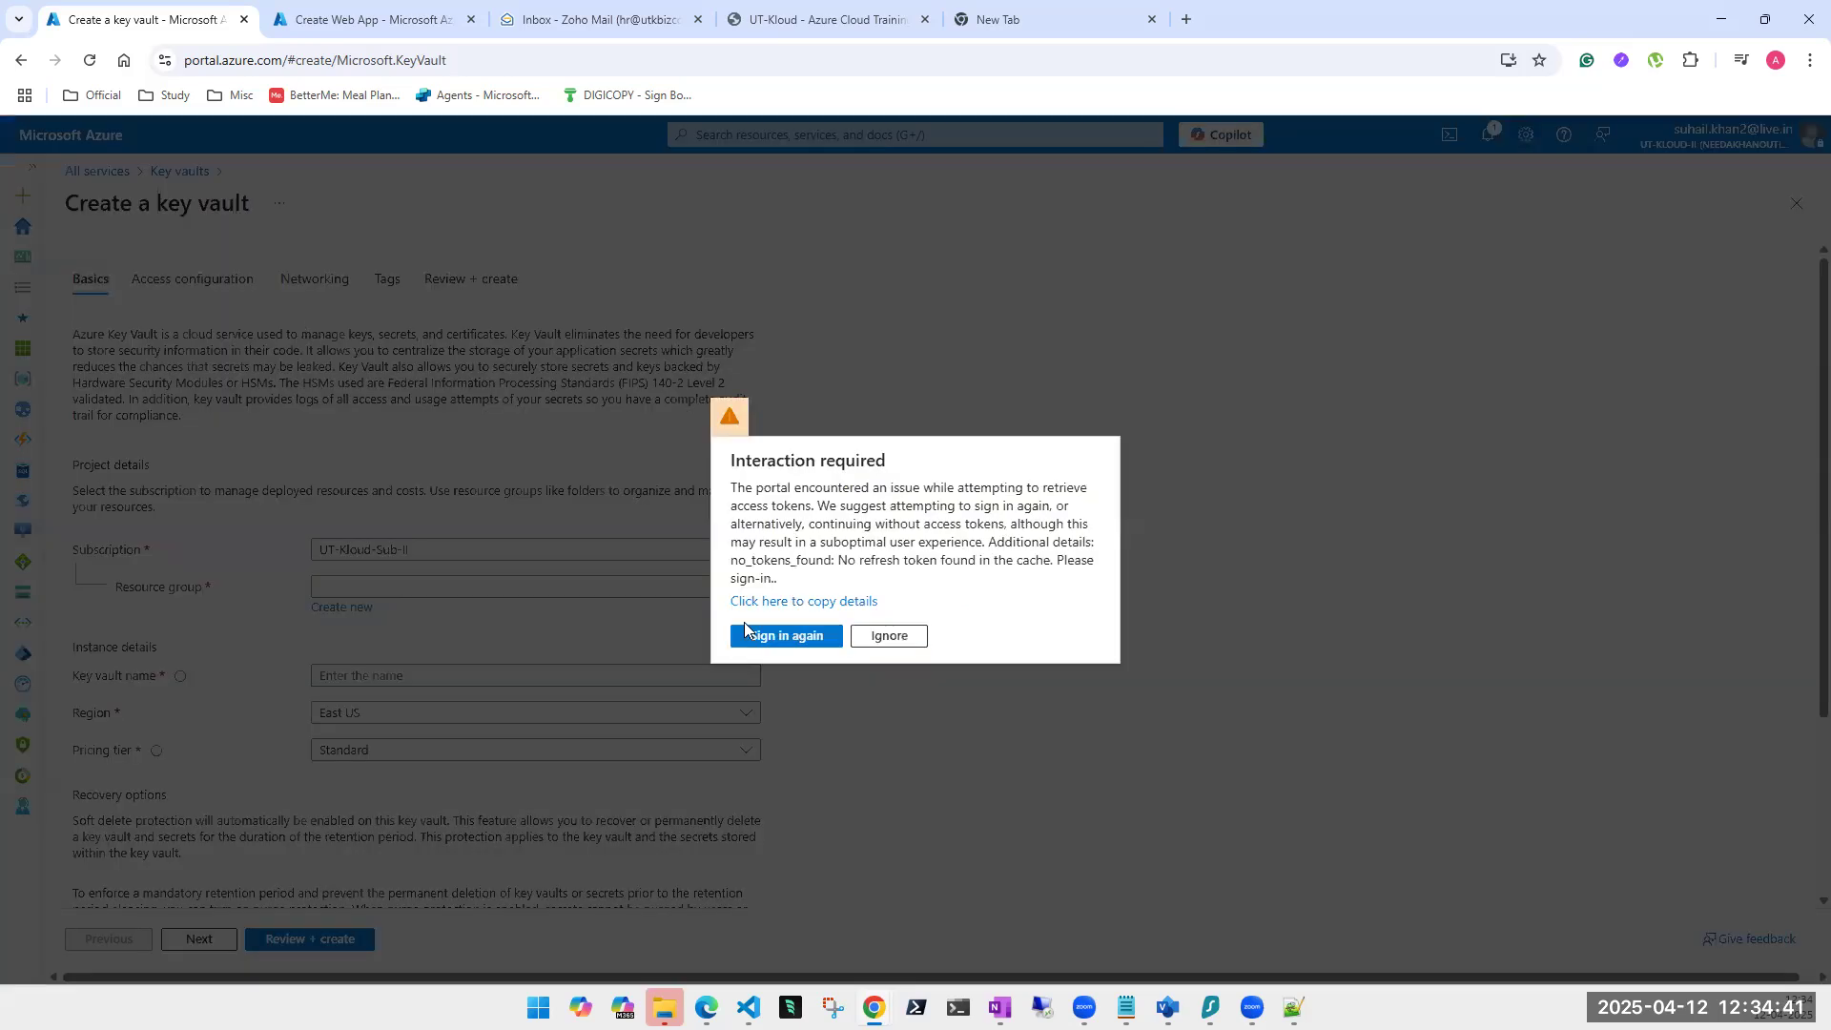
Retry sign-in, close the failed sign-in window, and reload the key vault creation page.
click(828, 635)
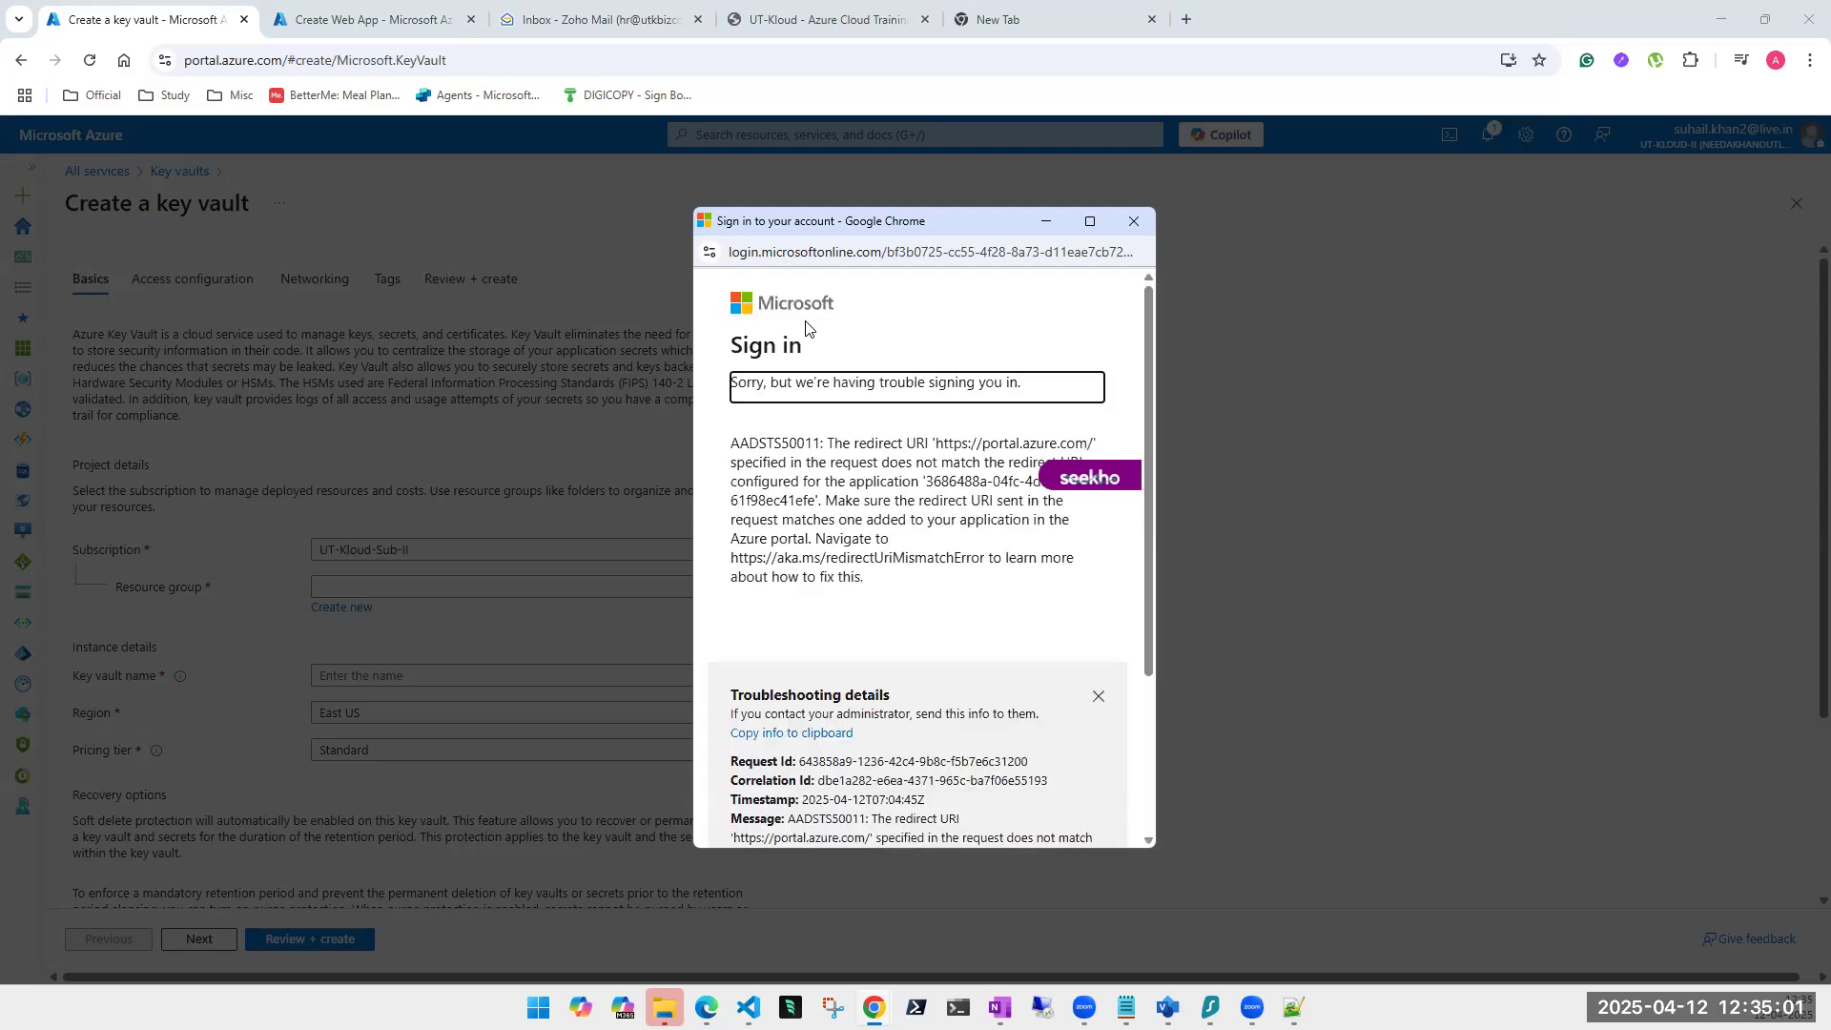
scroll(930, 595, down, 2)
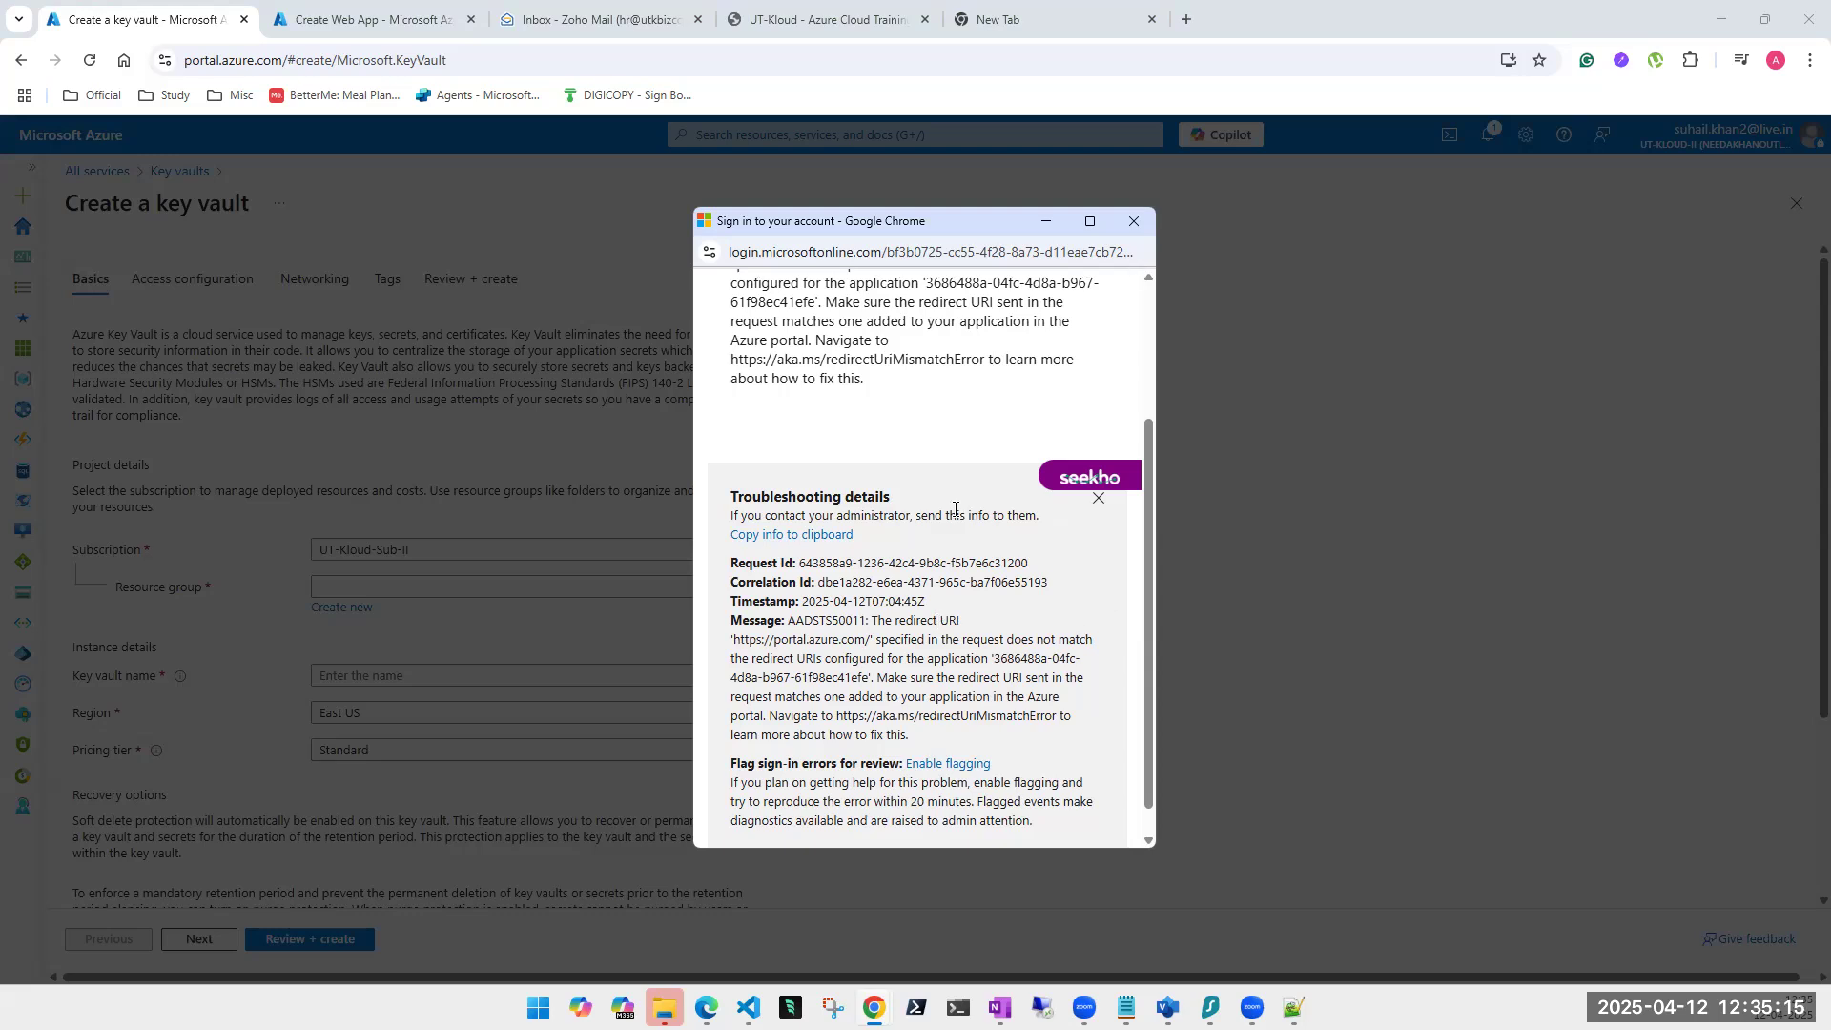
scroll(955, 509, up, 3)
scroll(1045, 549, down, 5)
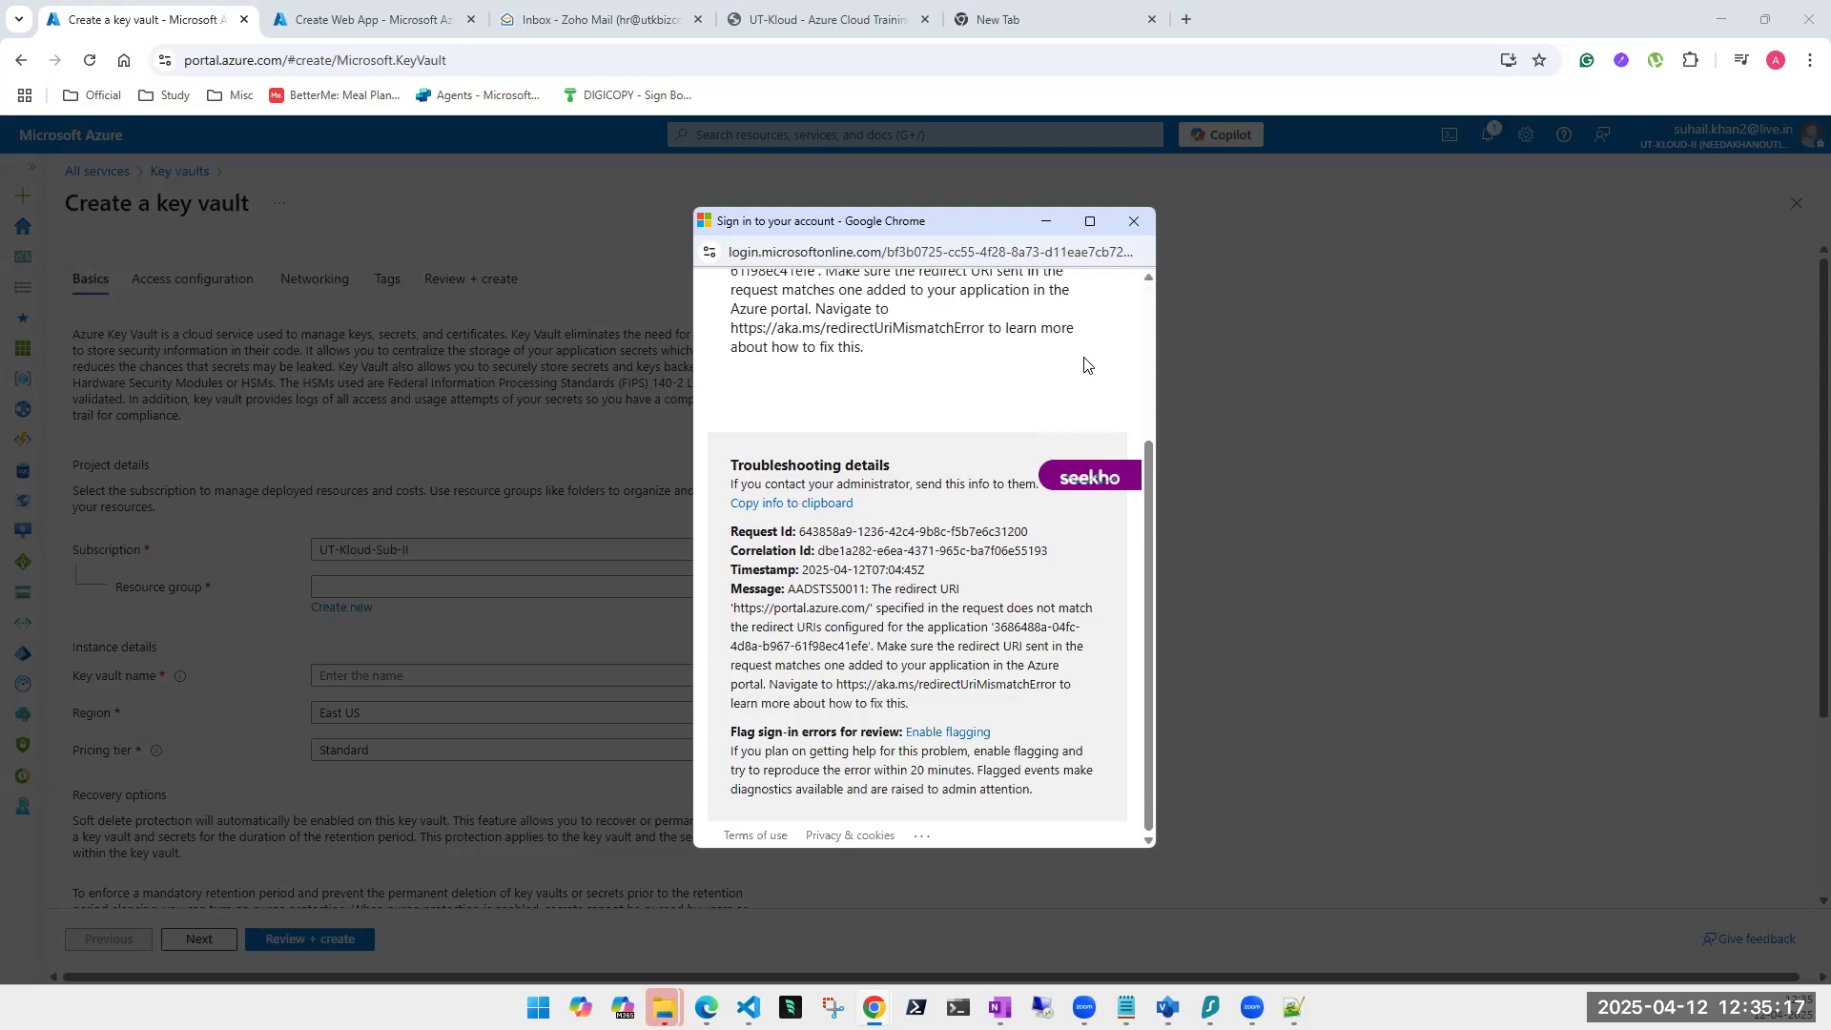
click(1134, 222)
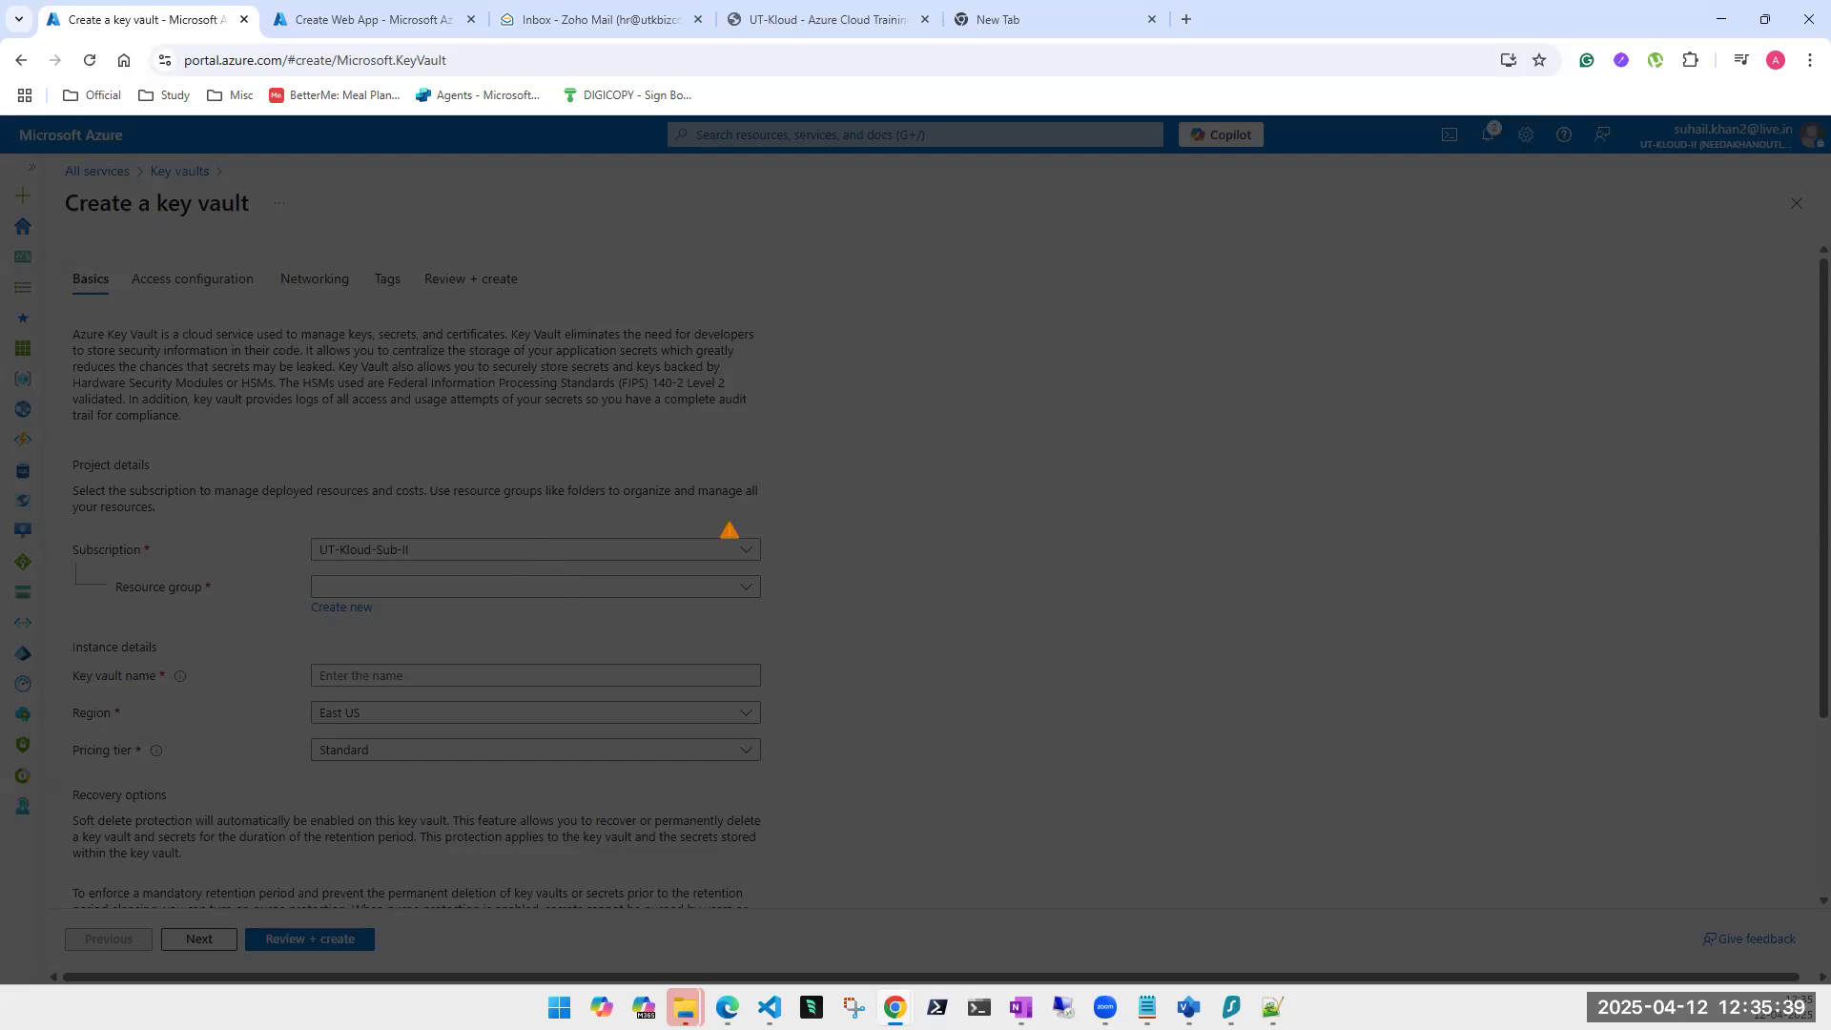
click(89, 60)
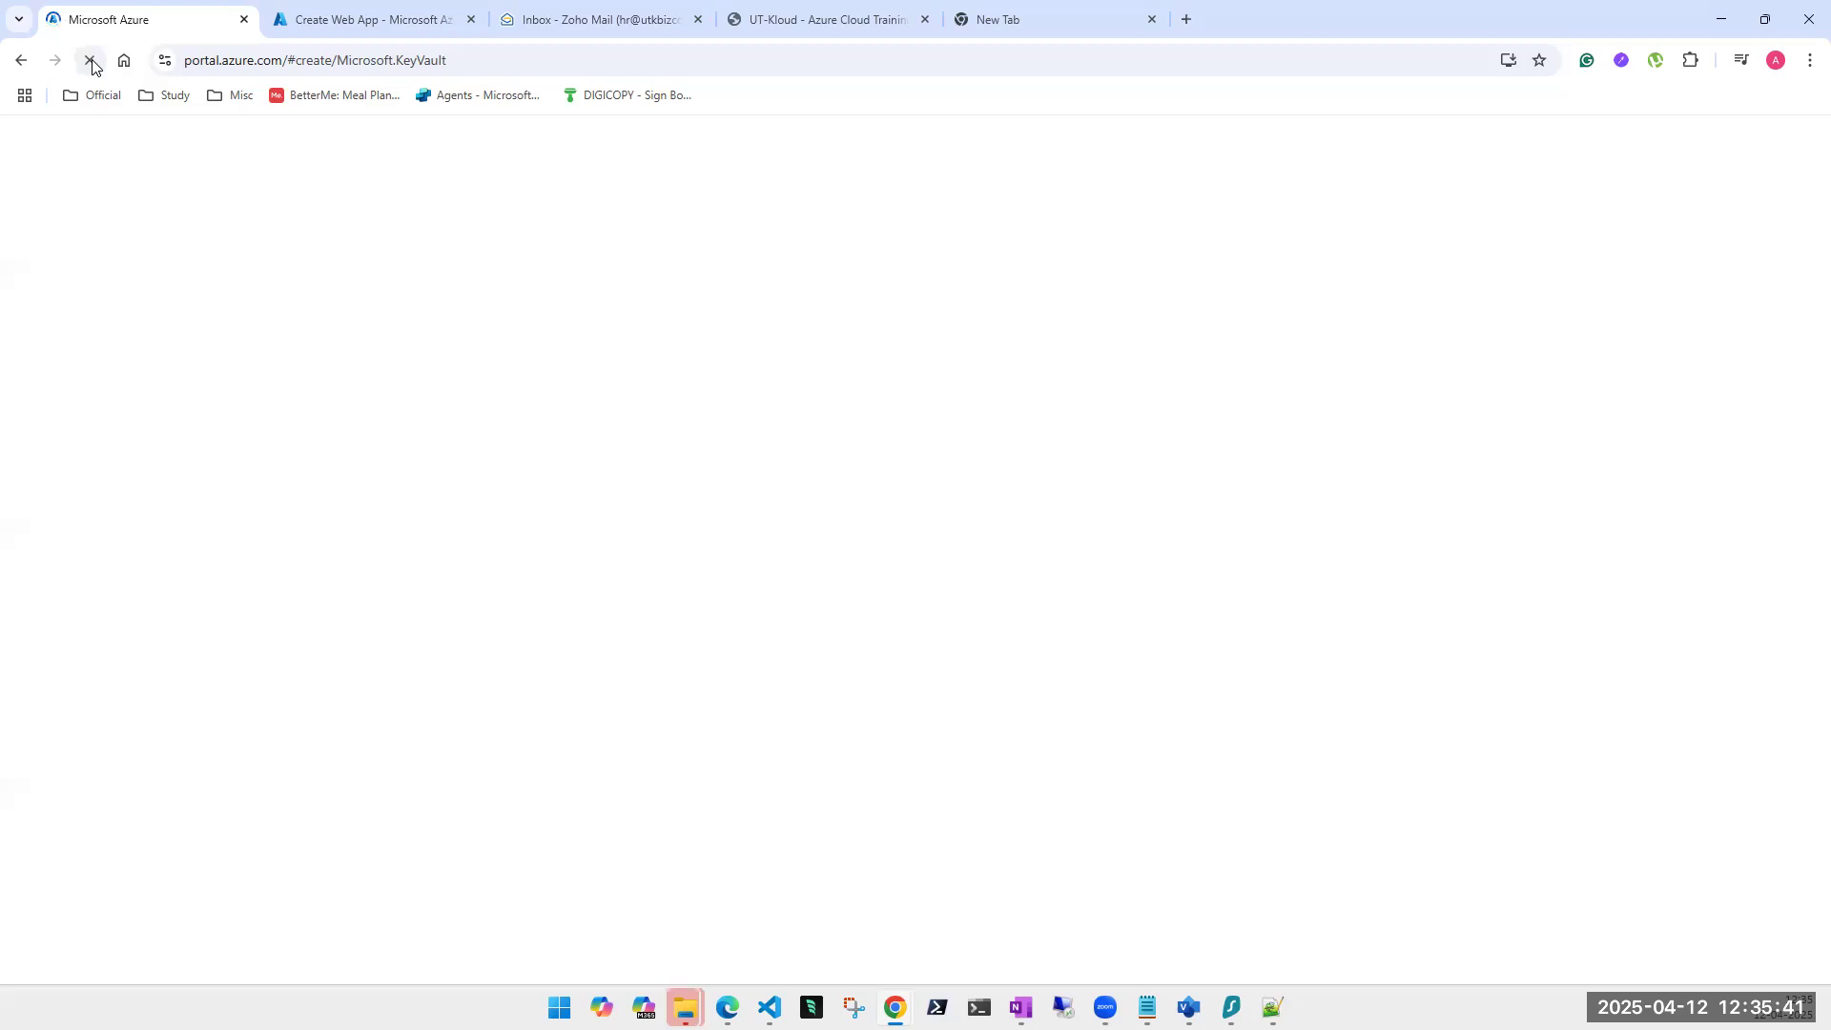
Switch to the Create Web App tab, then back to the key vault creation tab.
click(415, 19)
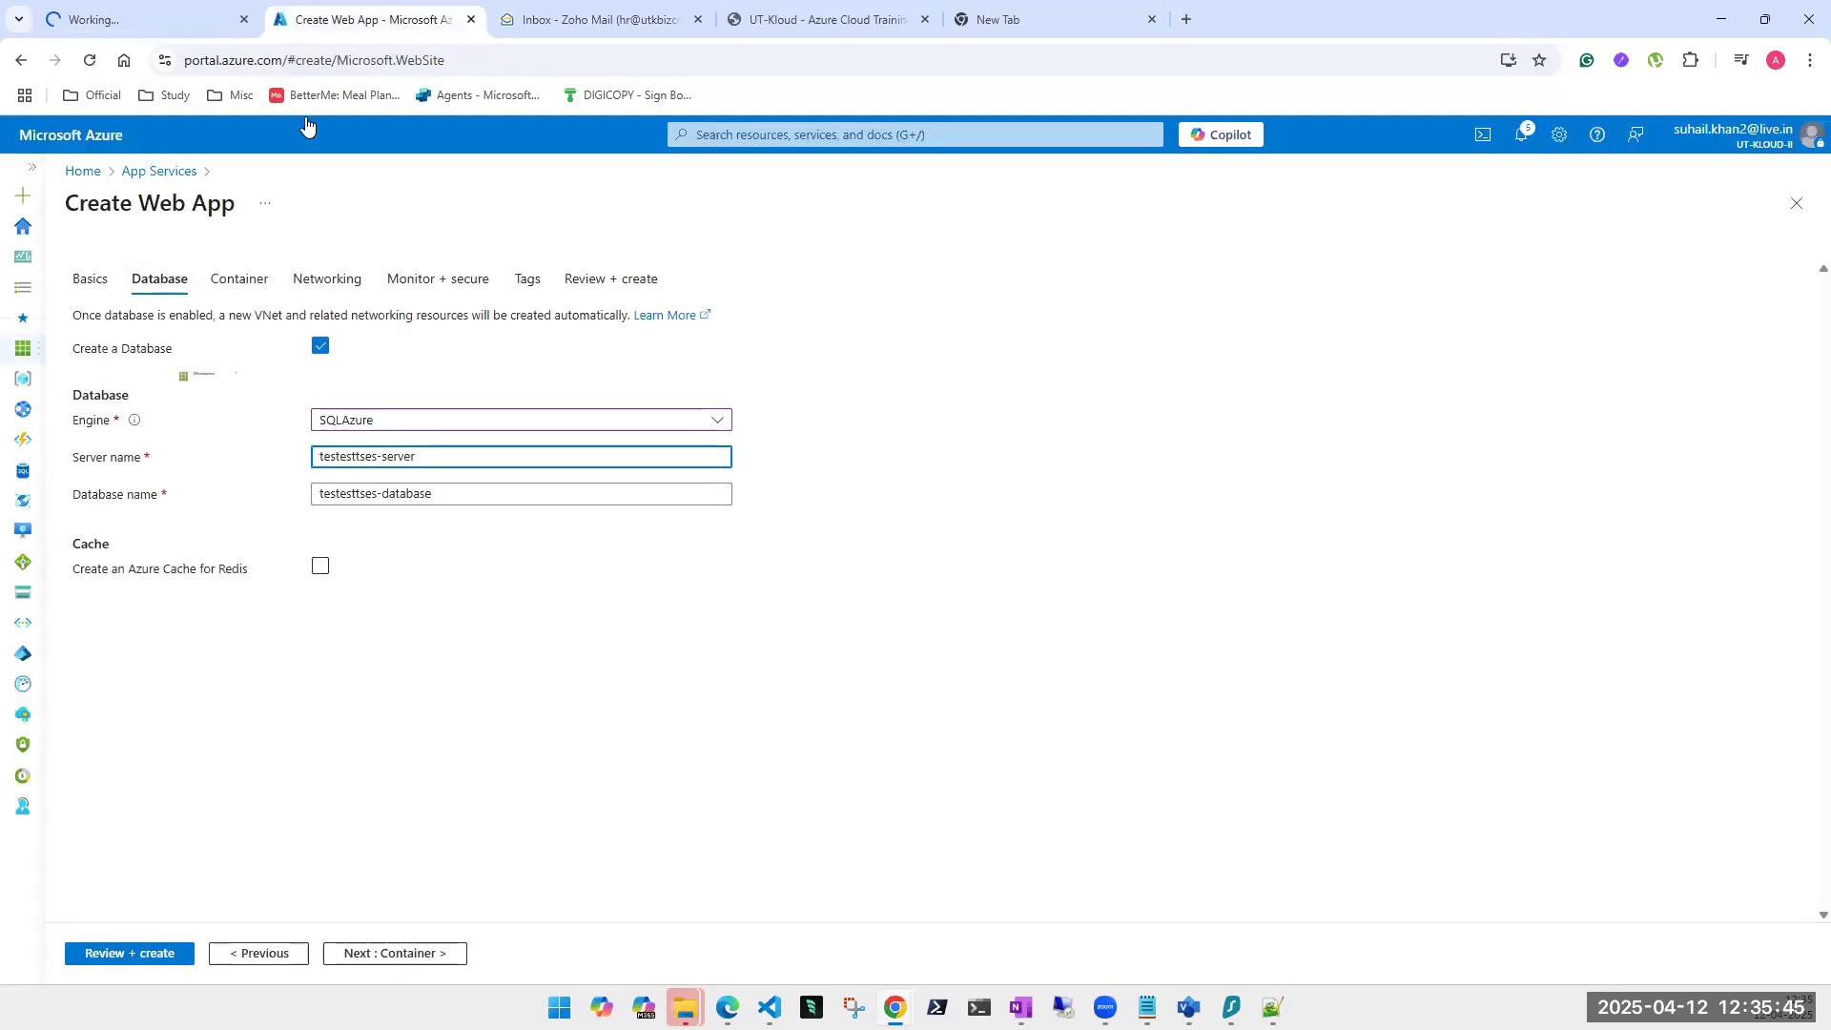
click(125, 21)
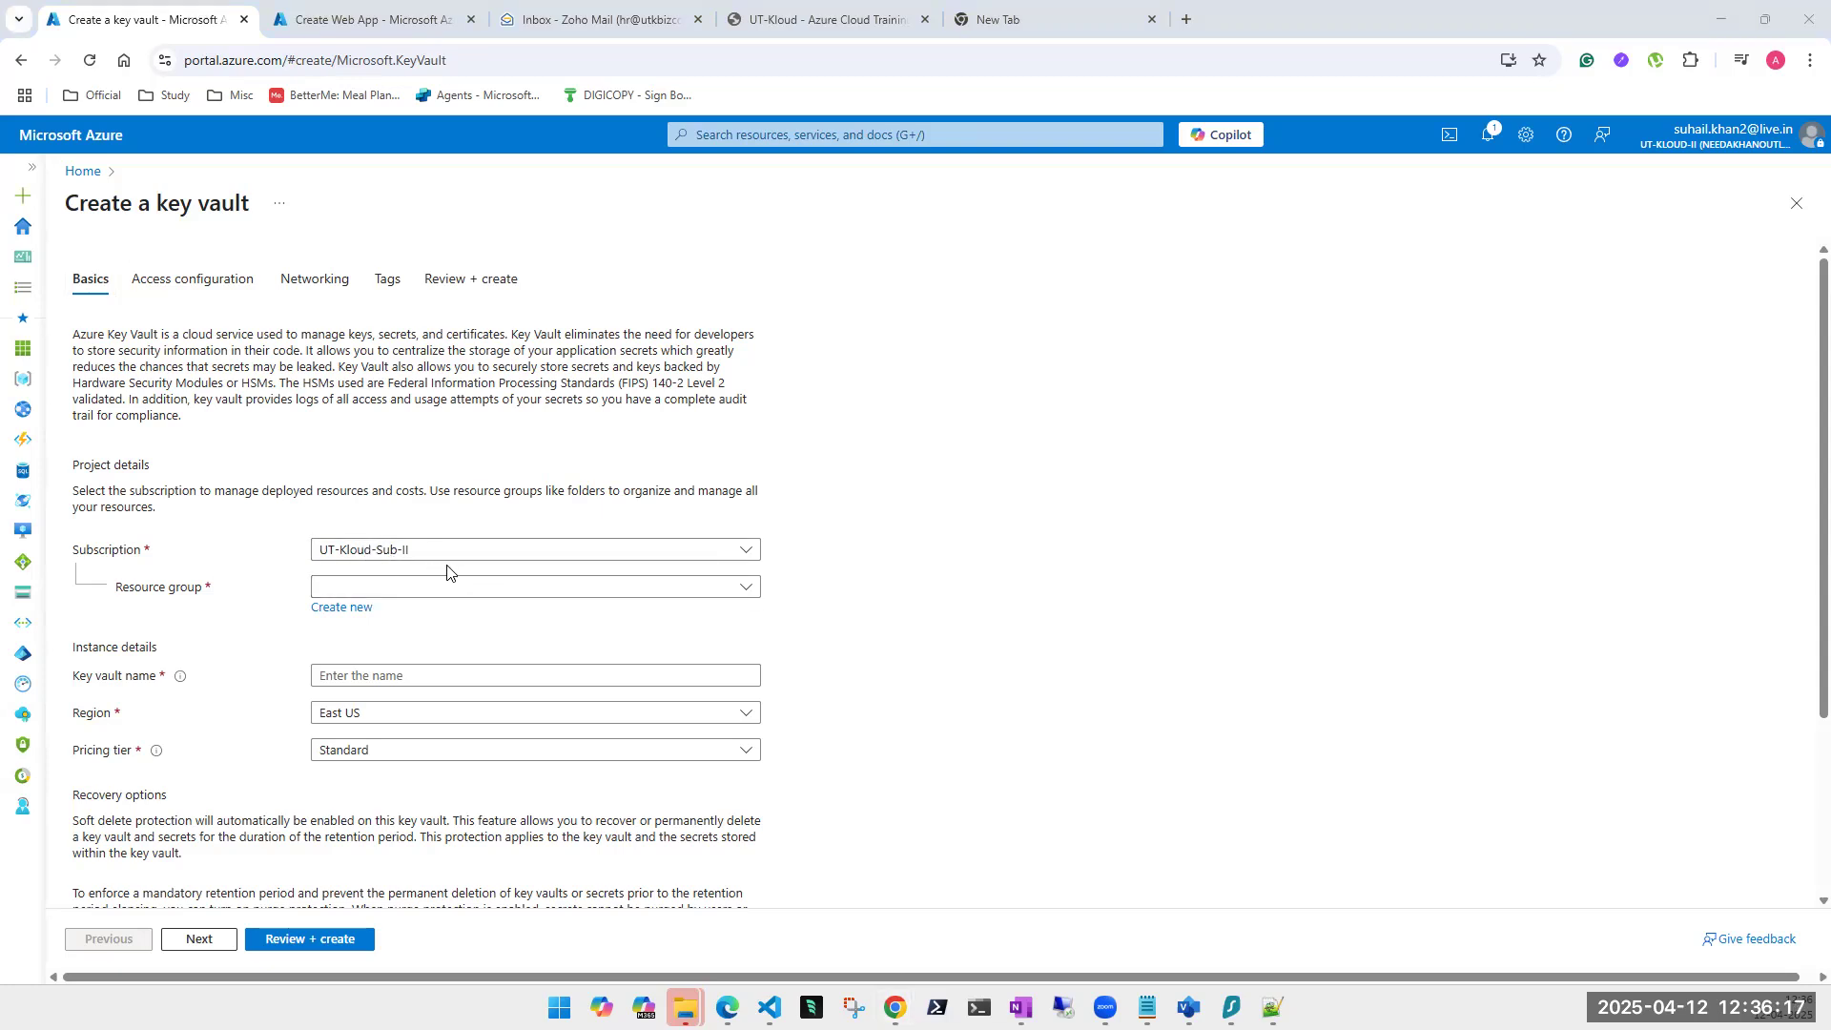
Create a new resource group named KeyVault for the vault.
click(474, 590)
scroll(427, 477, down, 3)
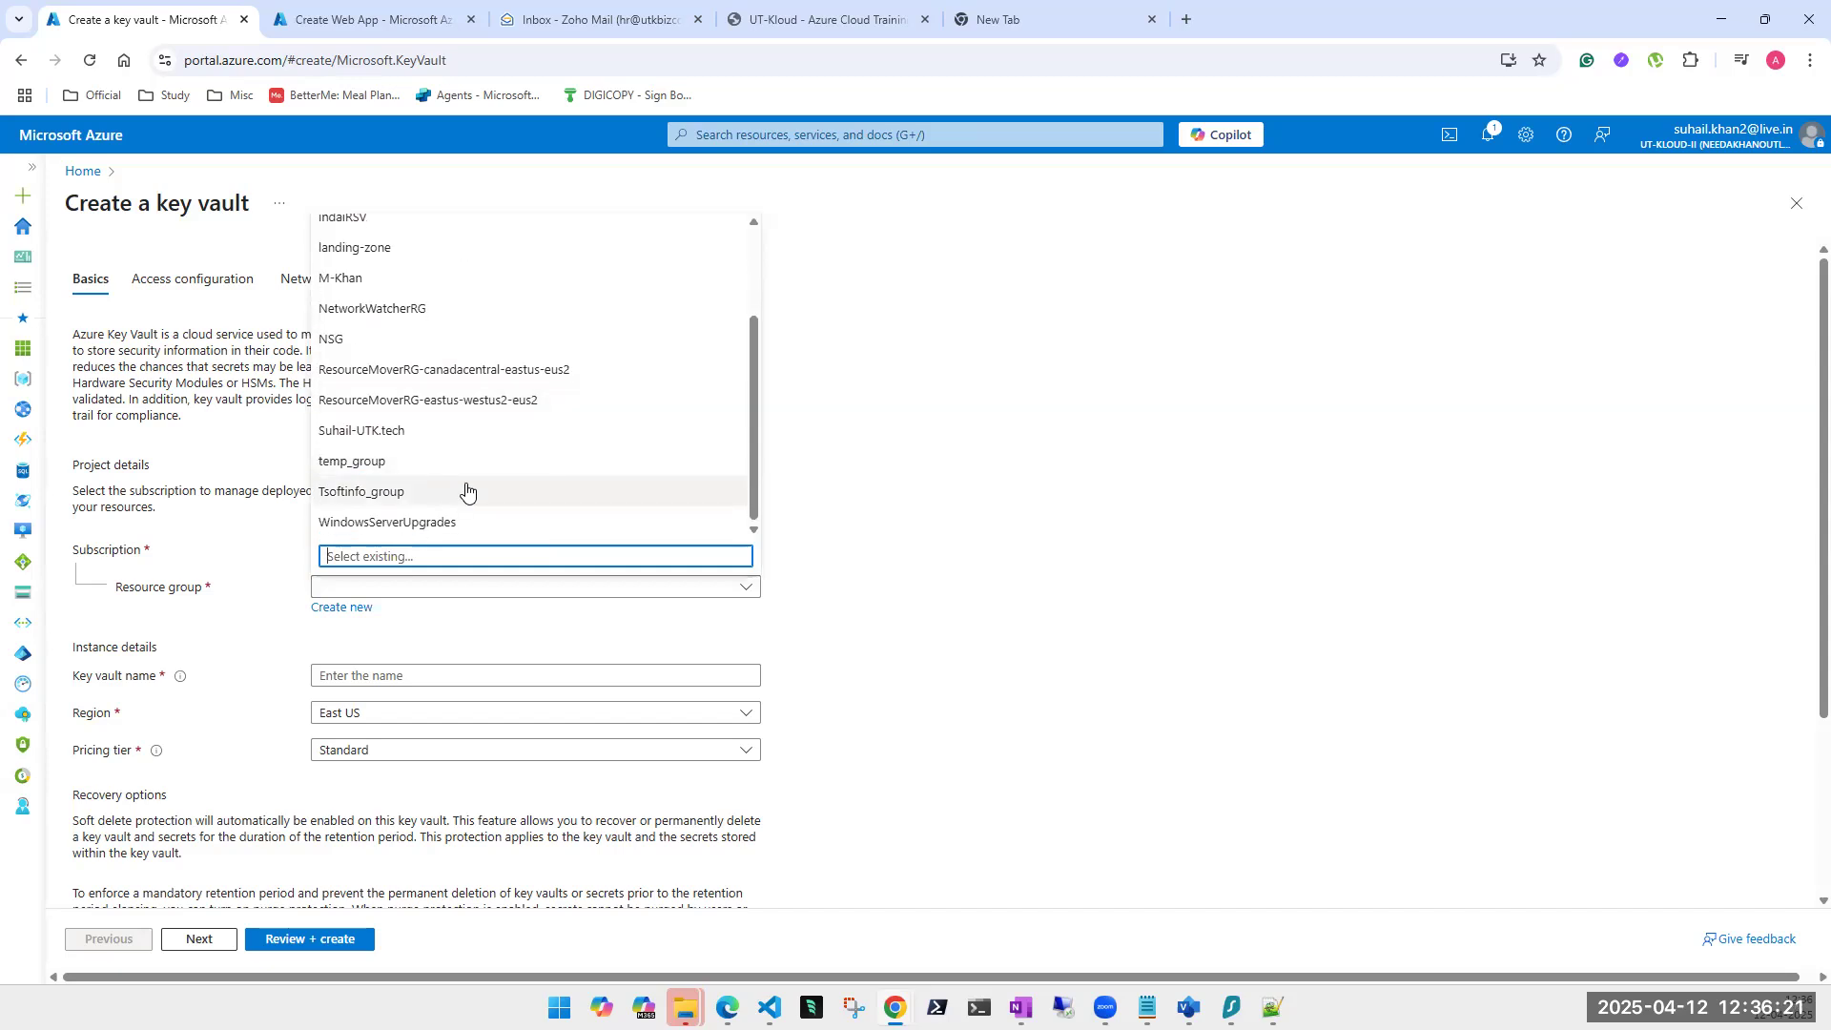
scroll(460, 488, up, 2)
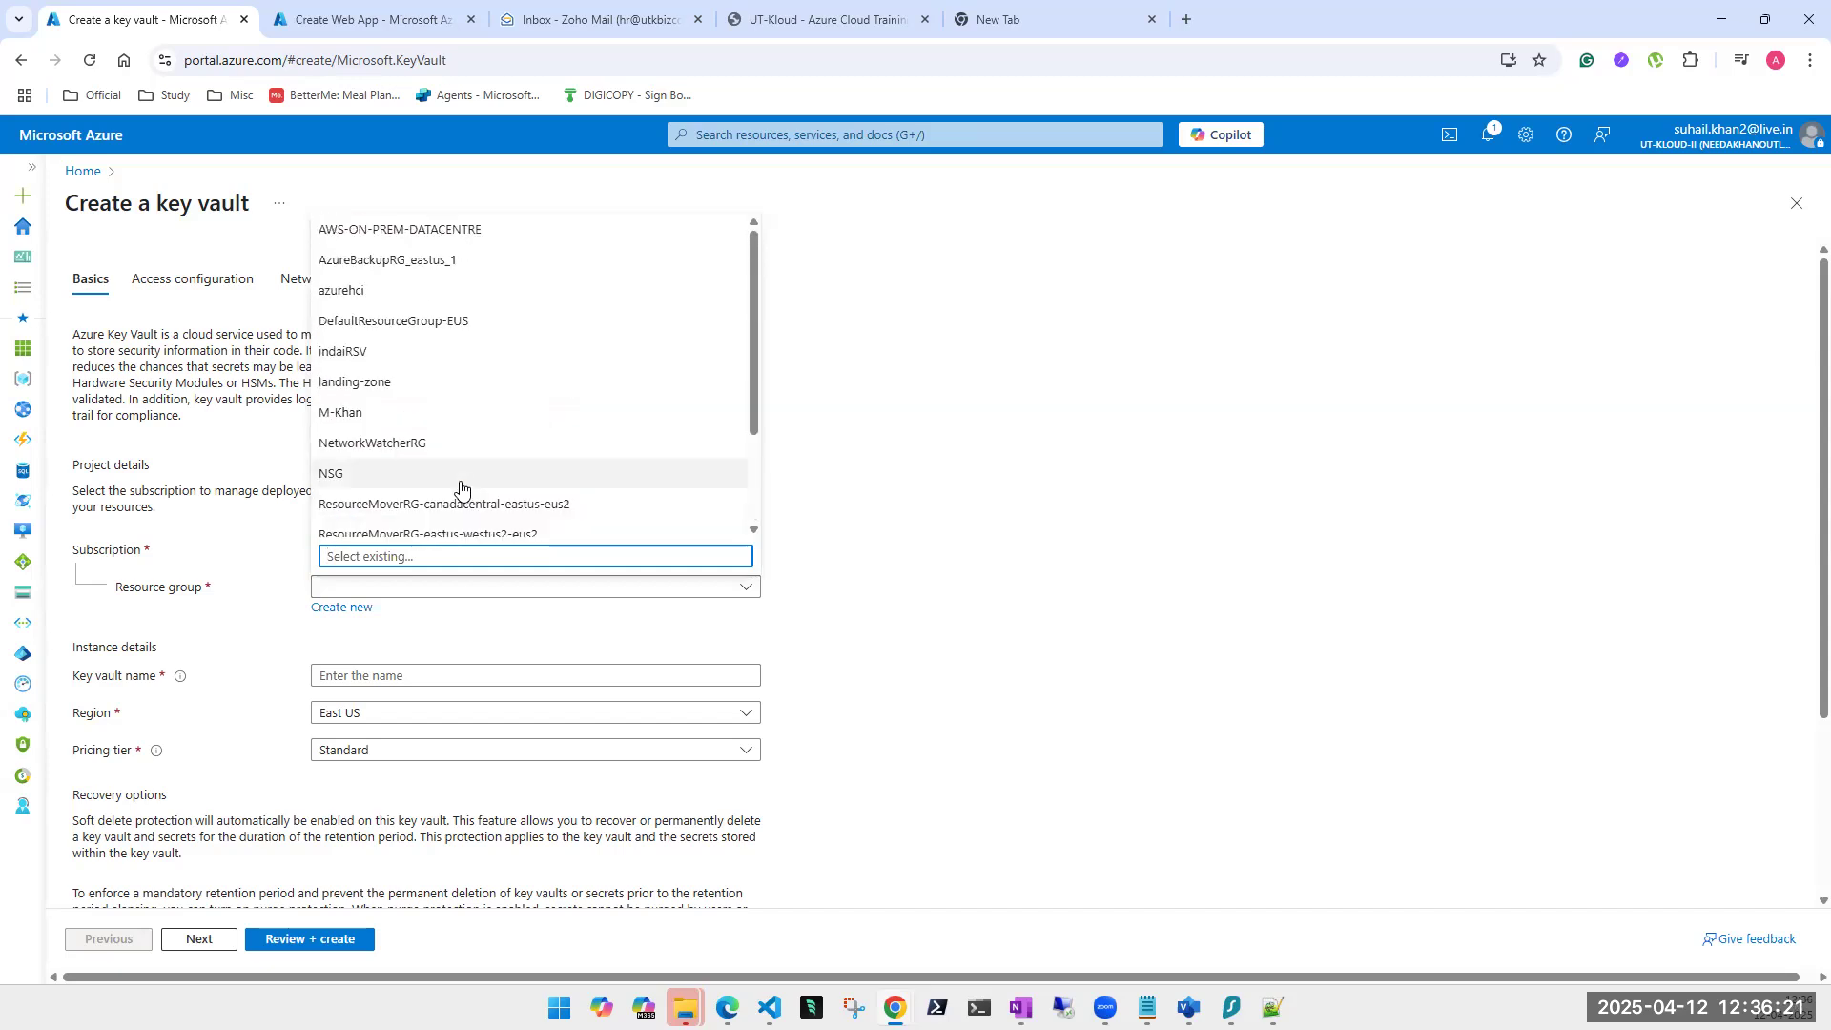
click(1238, 490)
click(348, 608)
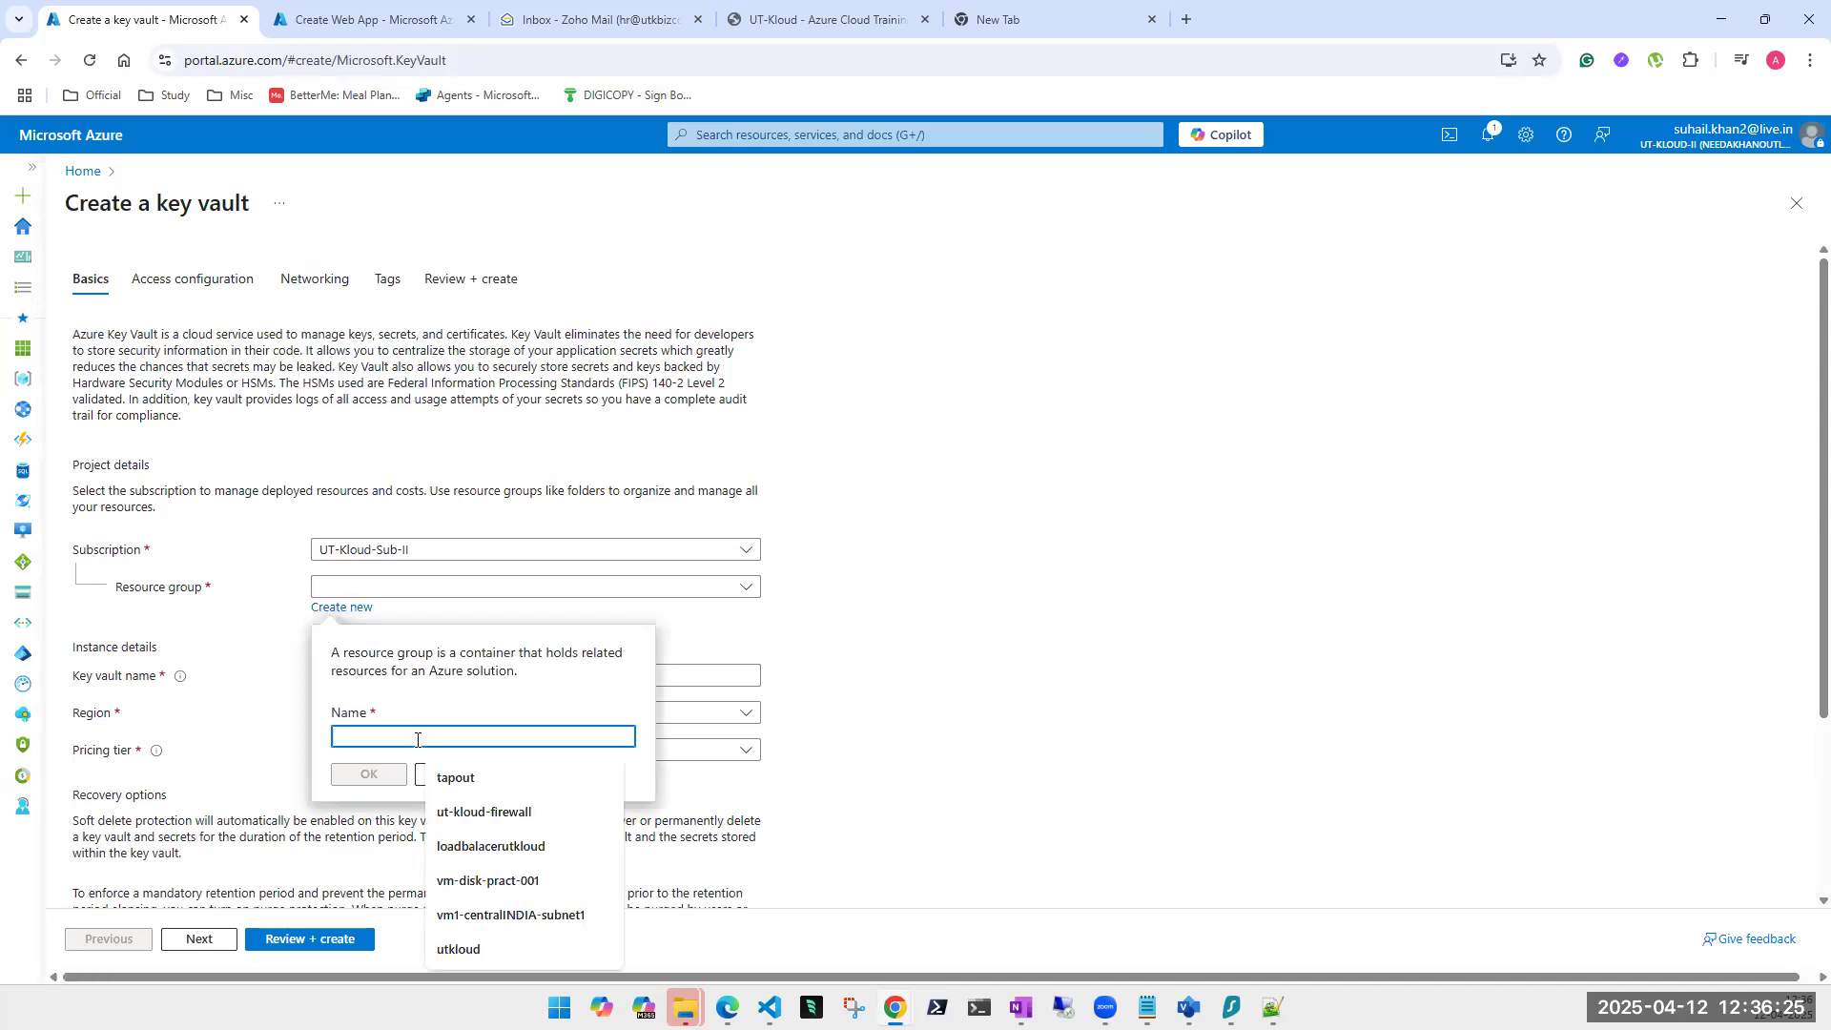
text(KeyVault)
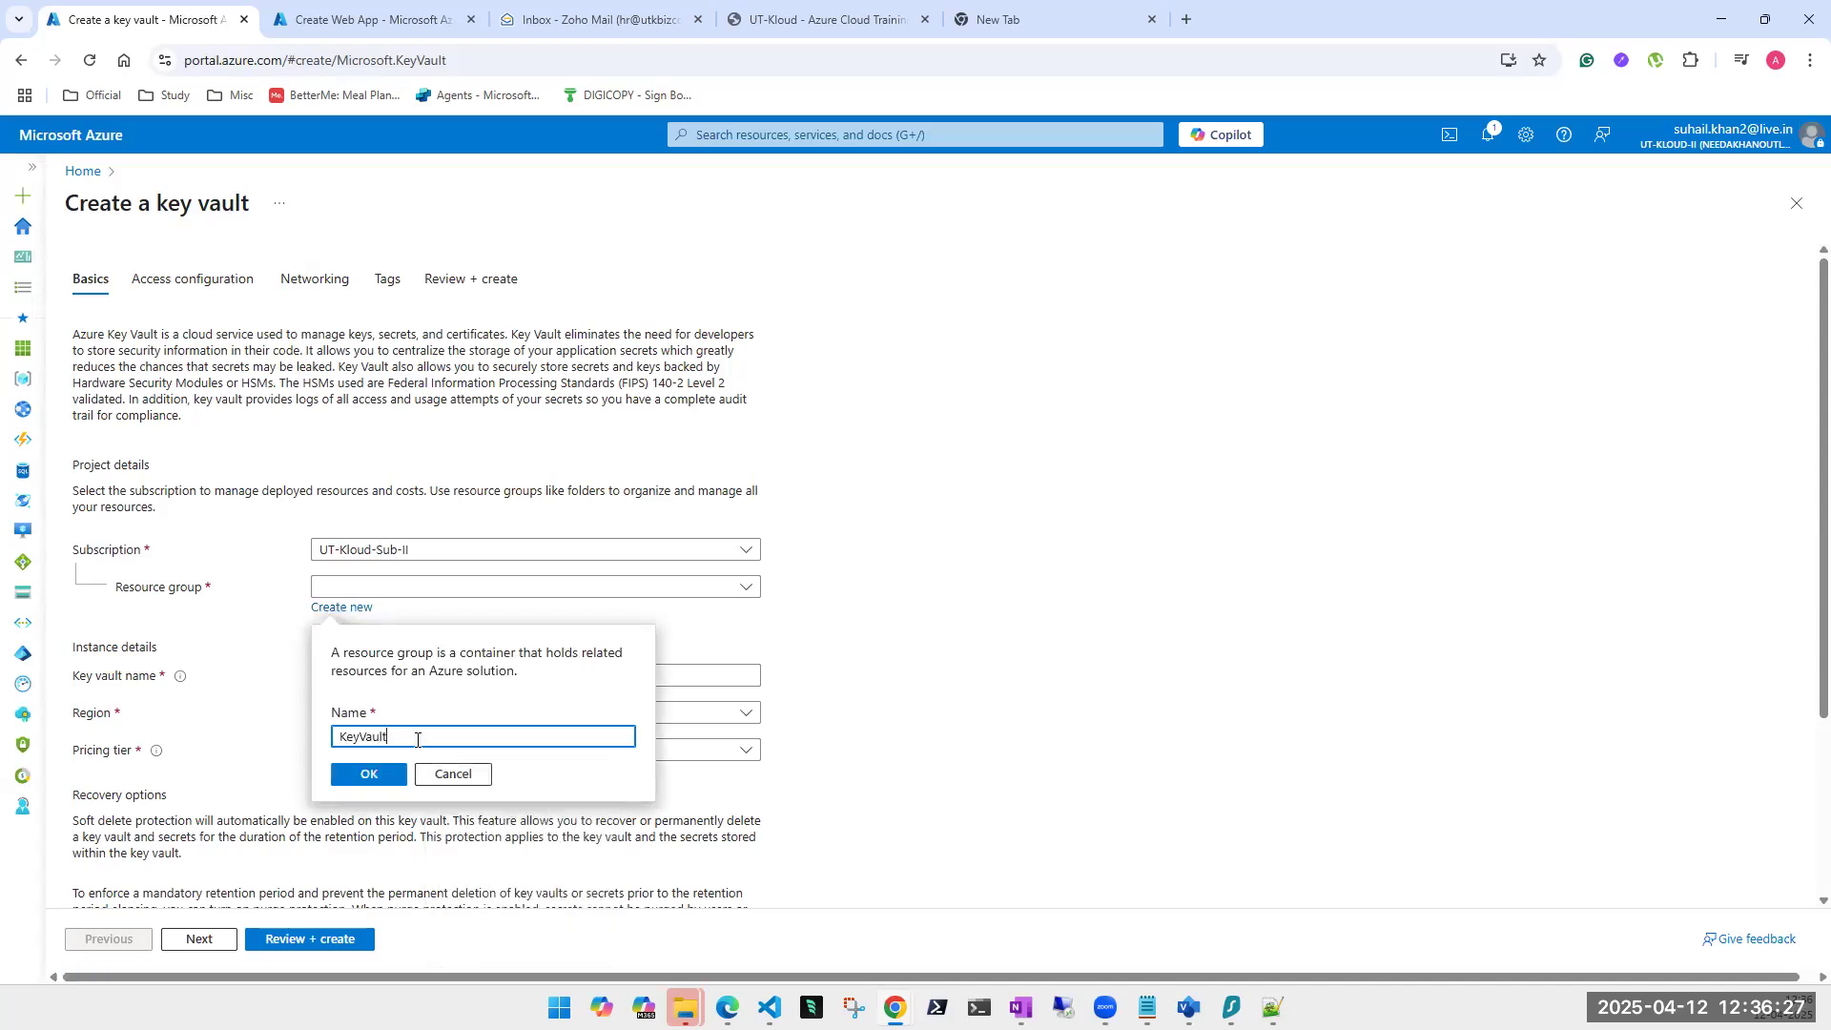
click(368, 774)
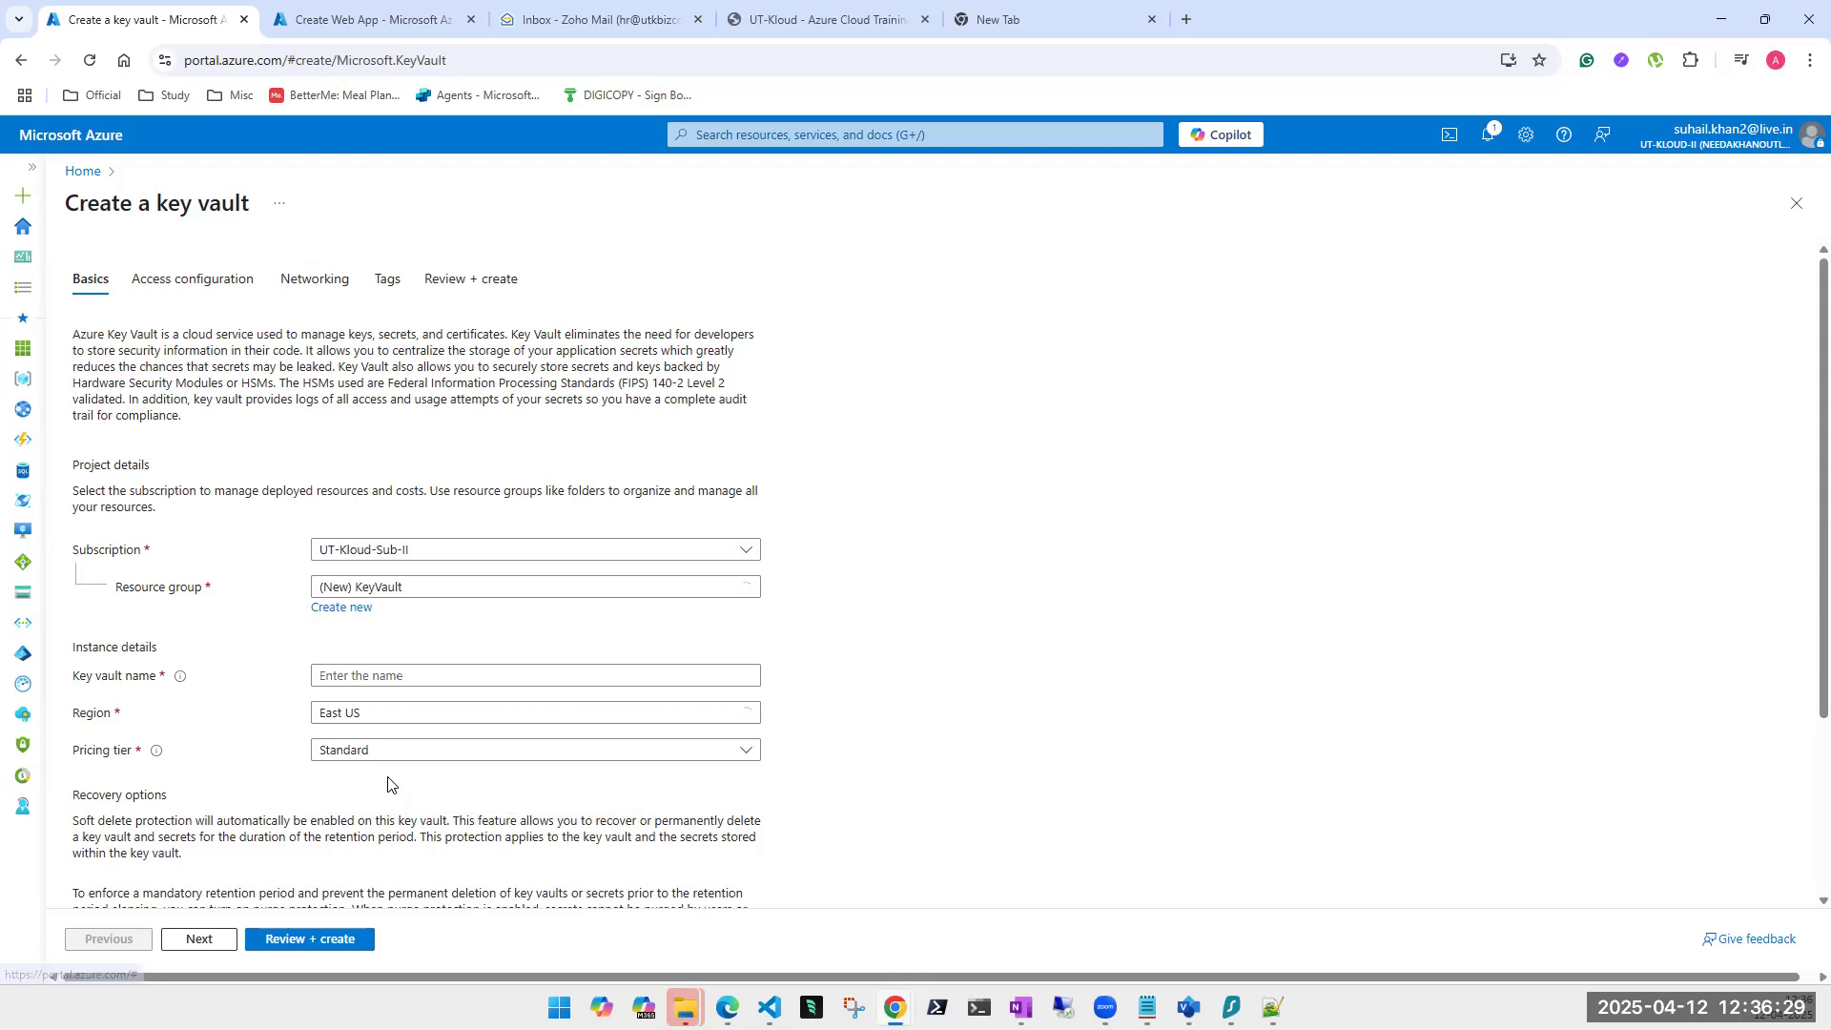
Name the key vault utkloud, replacing the rejected name 'test'.
click(423, 666)
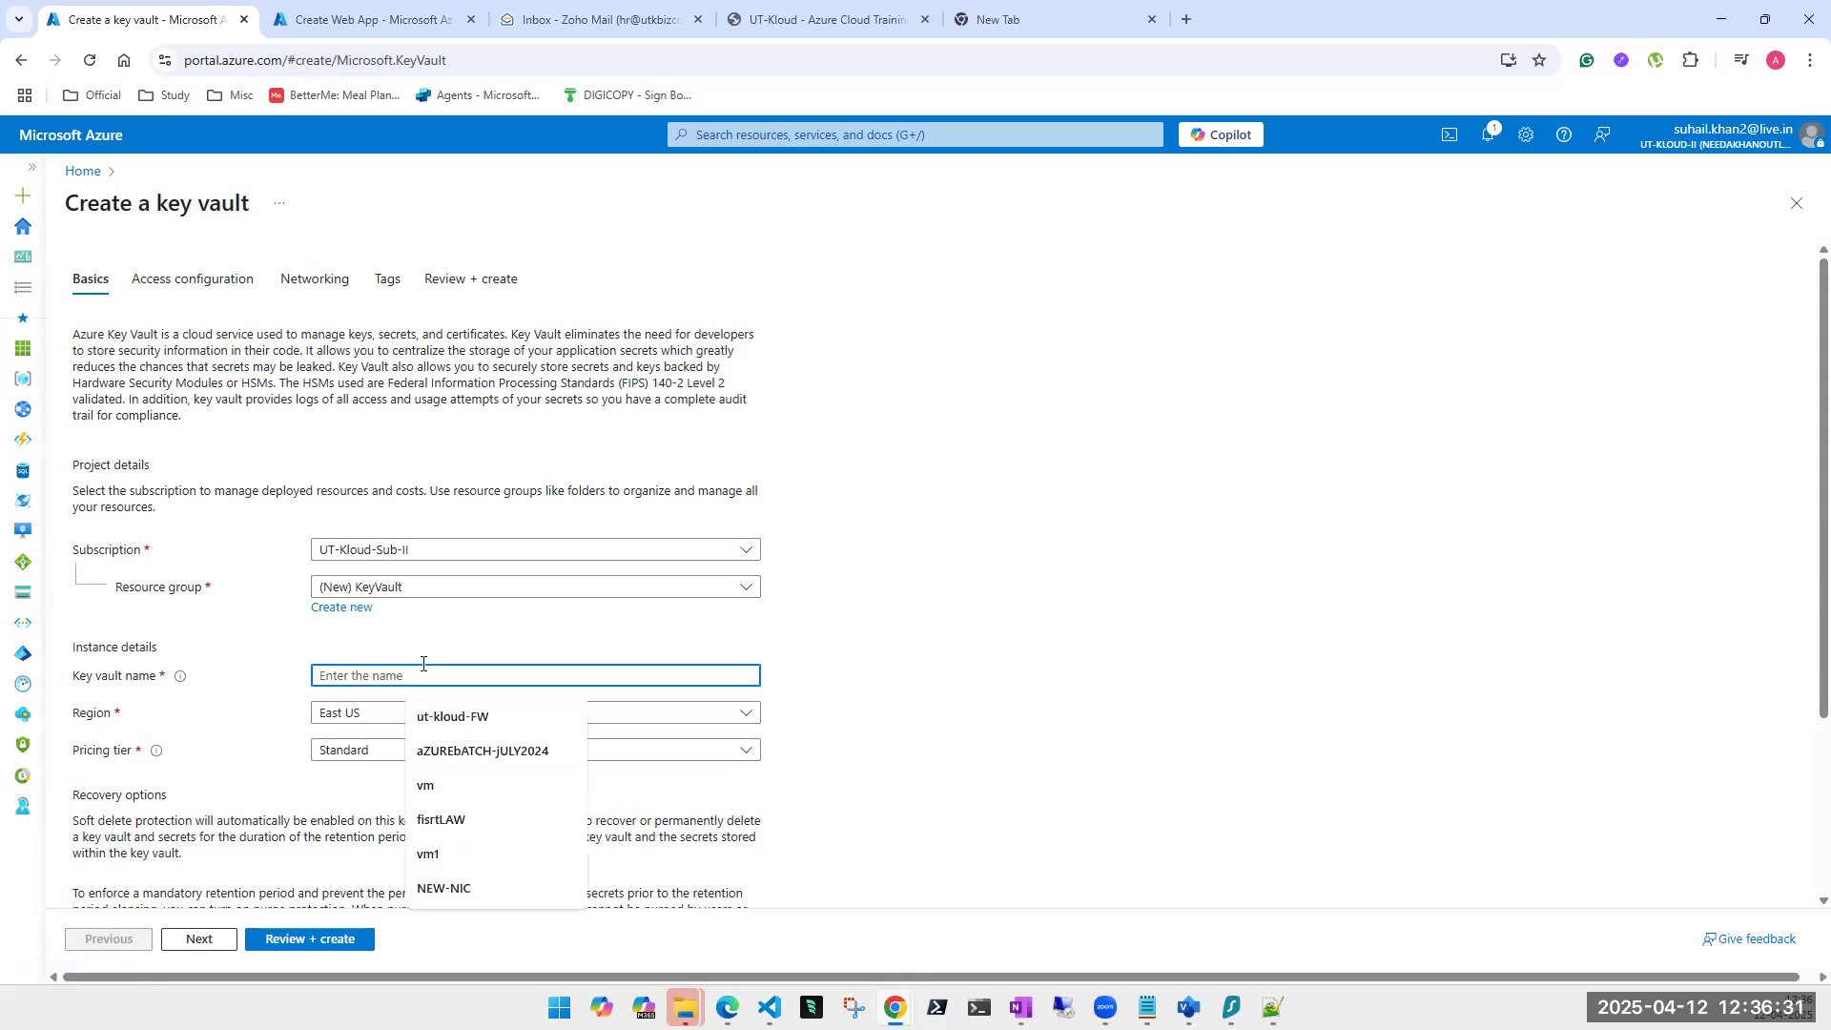
text(test)
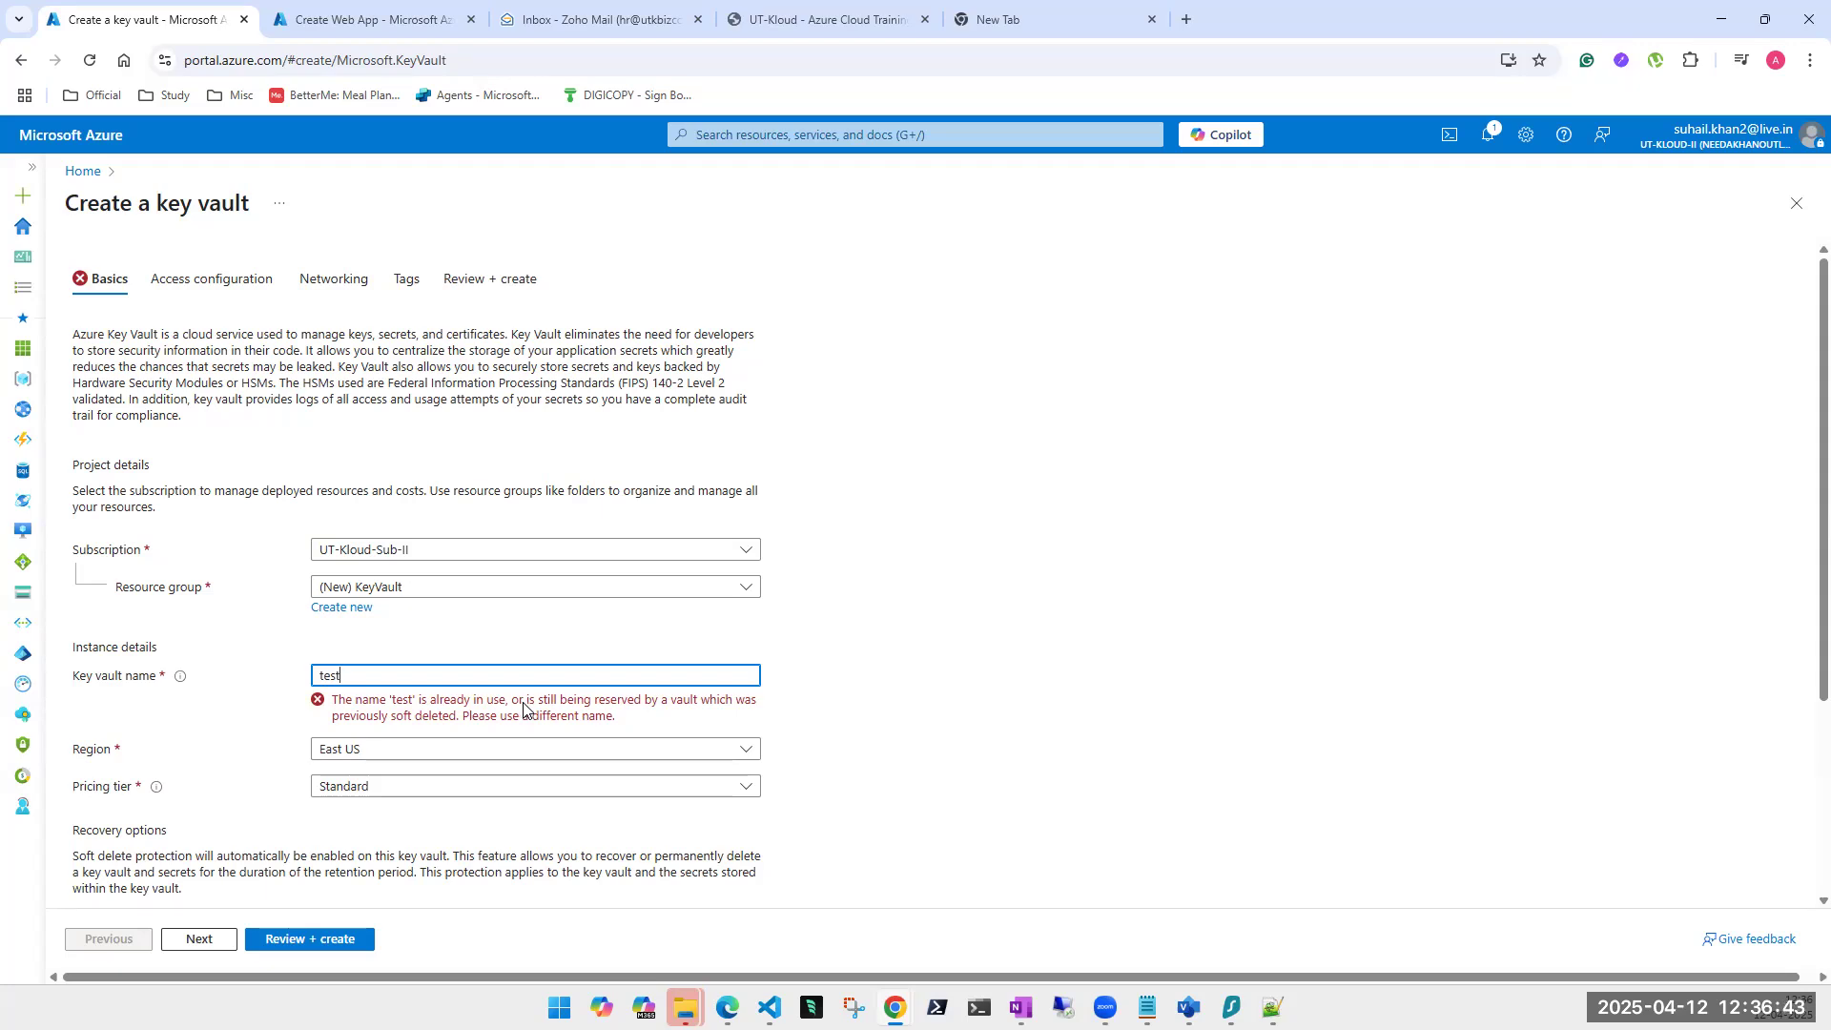
mouse_move(183, 681)
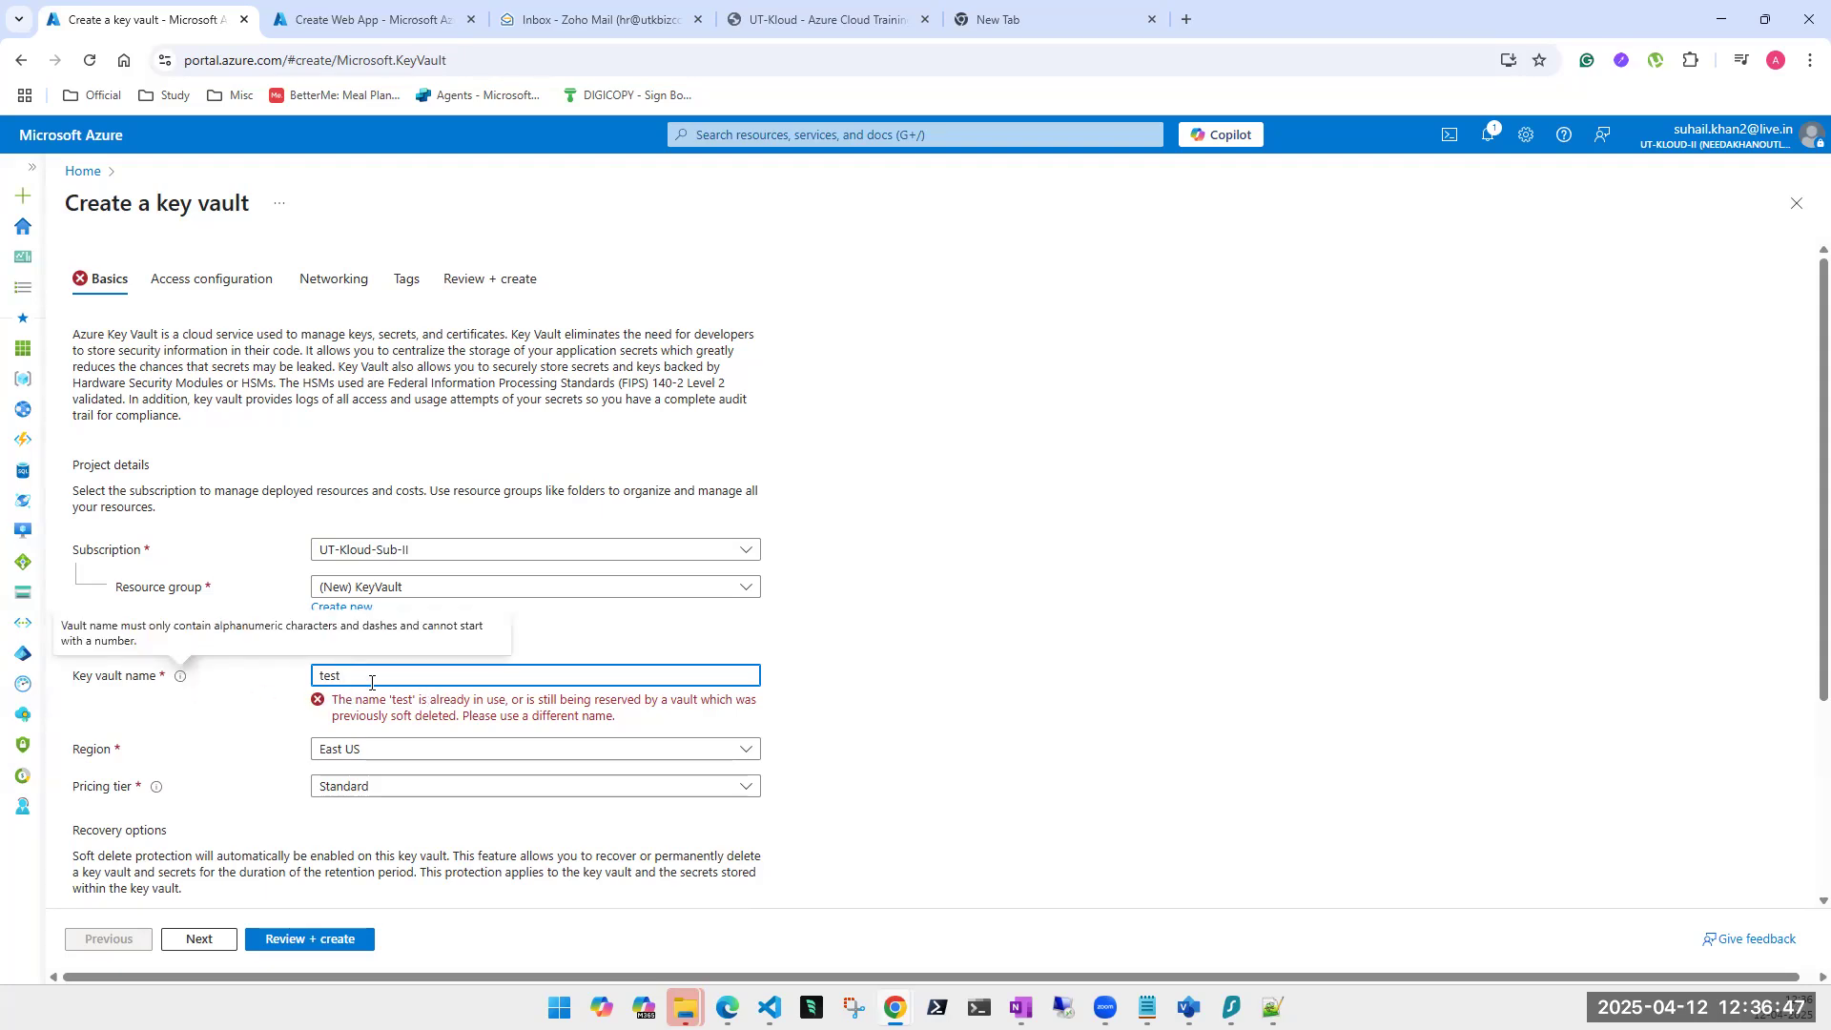
double_click(326, 675)
text(utkloud)
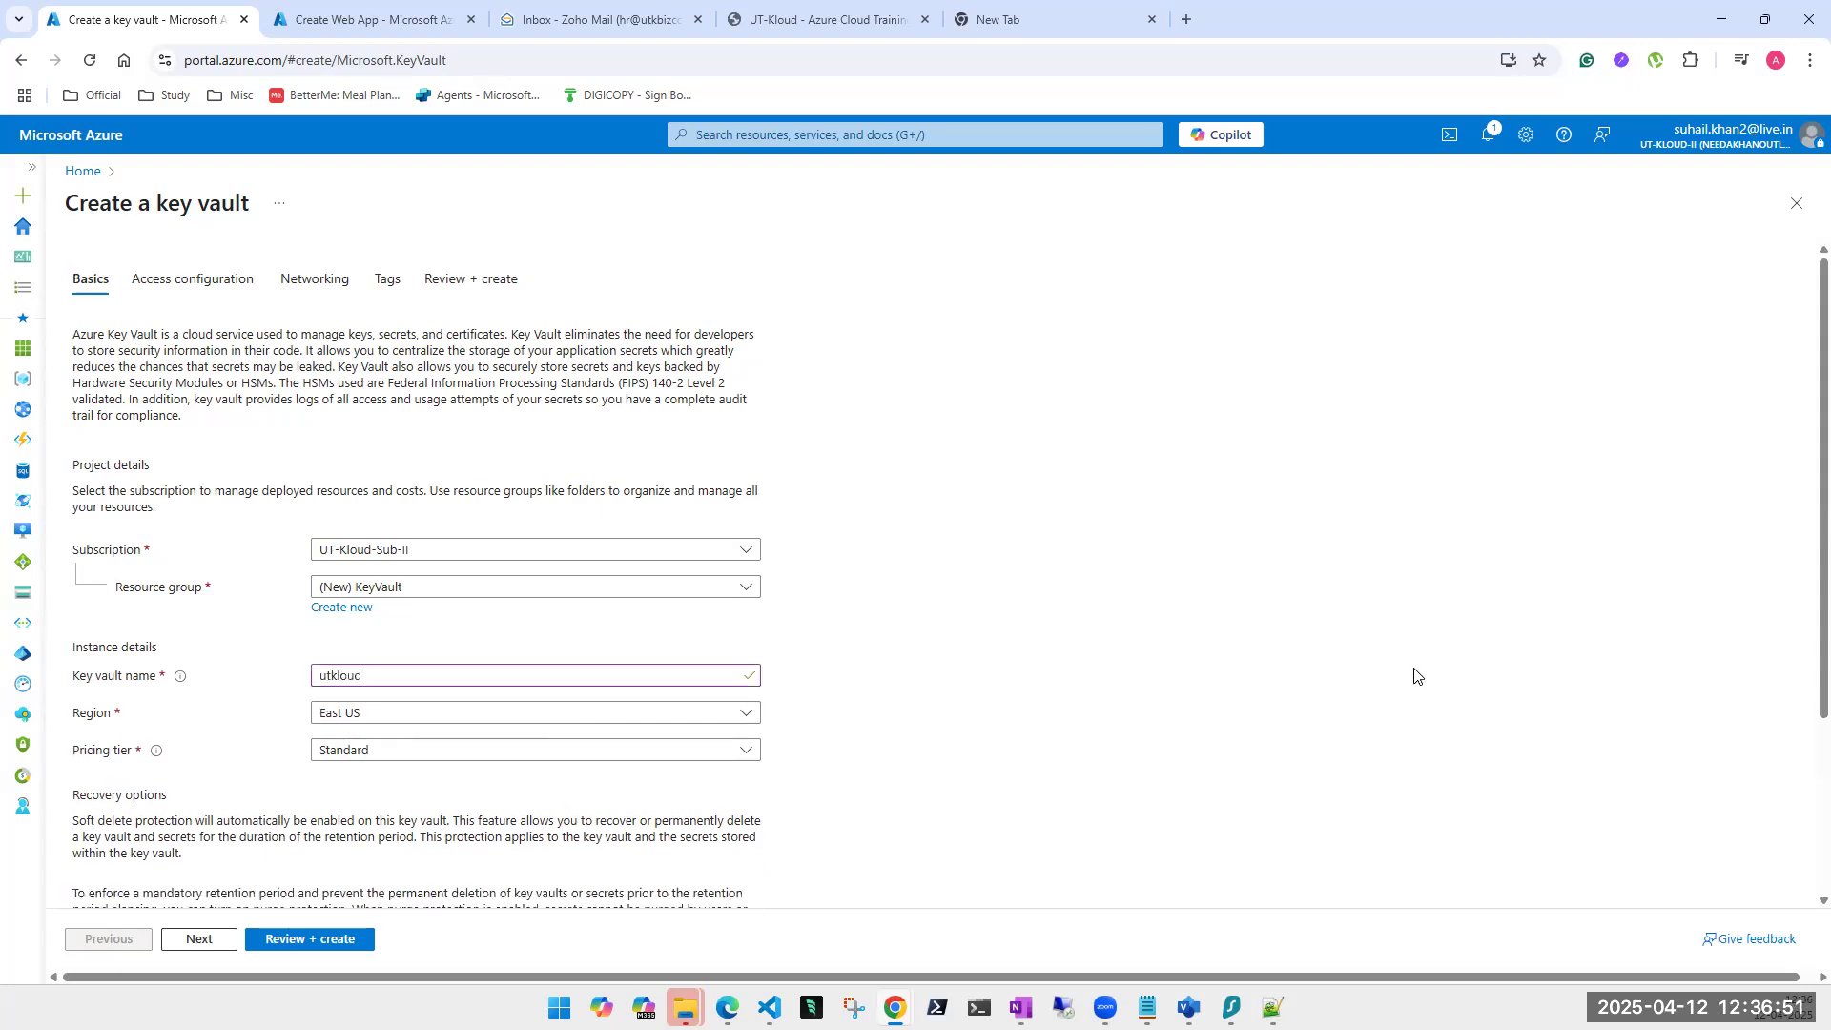
Keep the Standard pricing tier for the key vault.
scroll(1365, 674, down, 3)
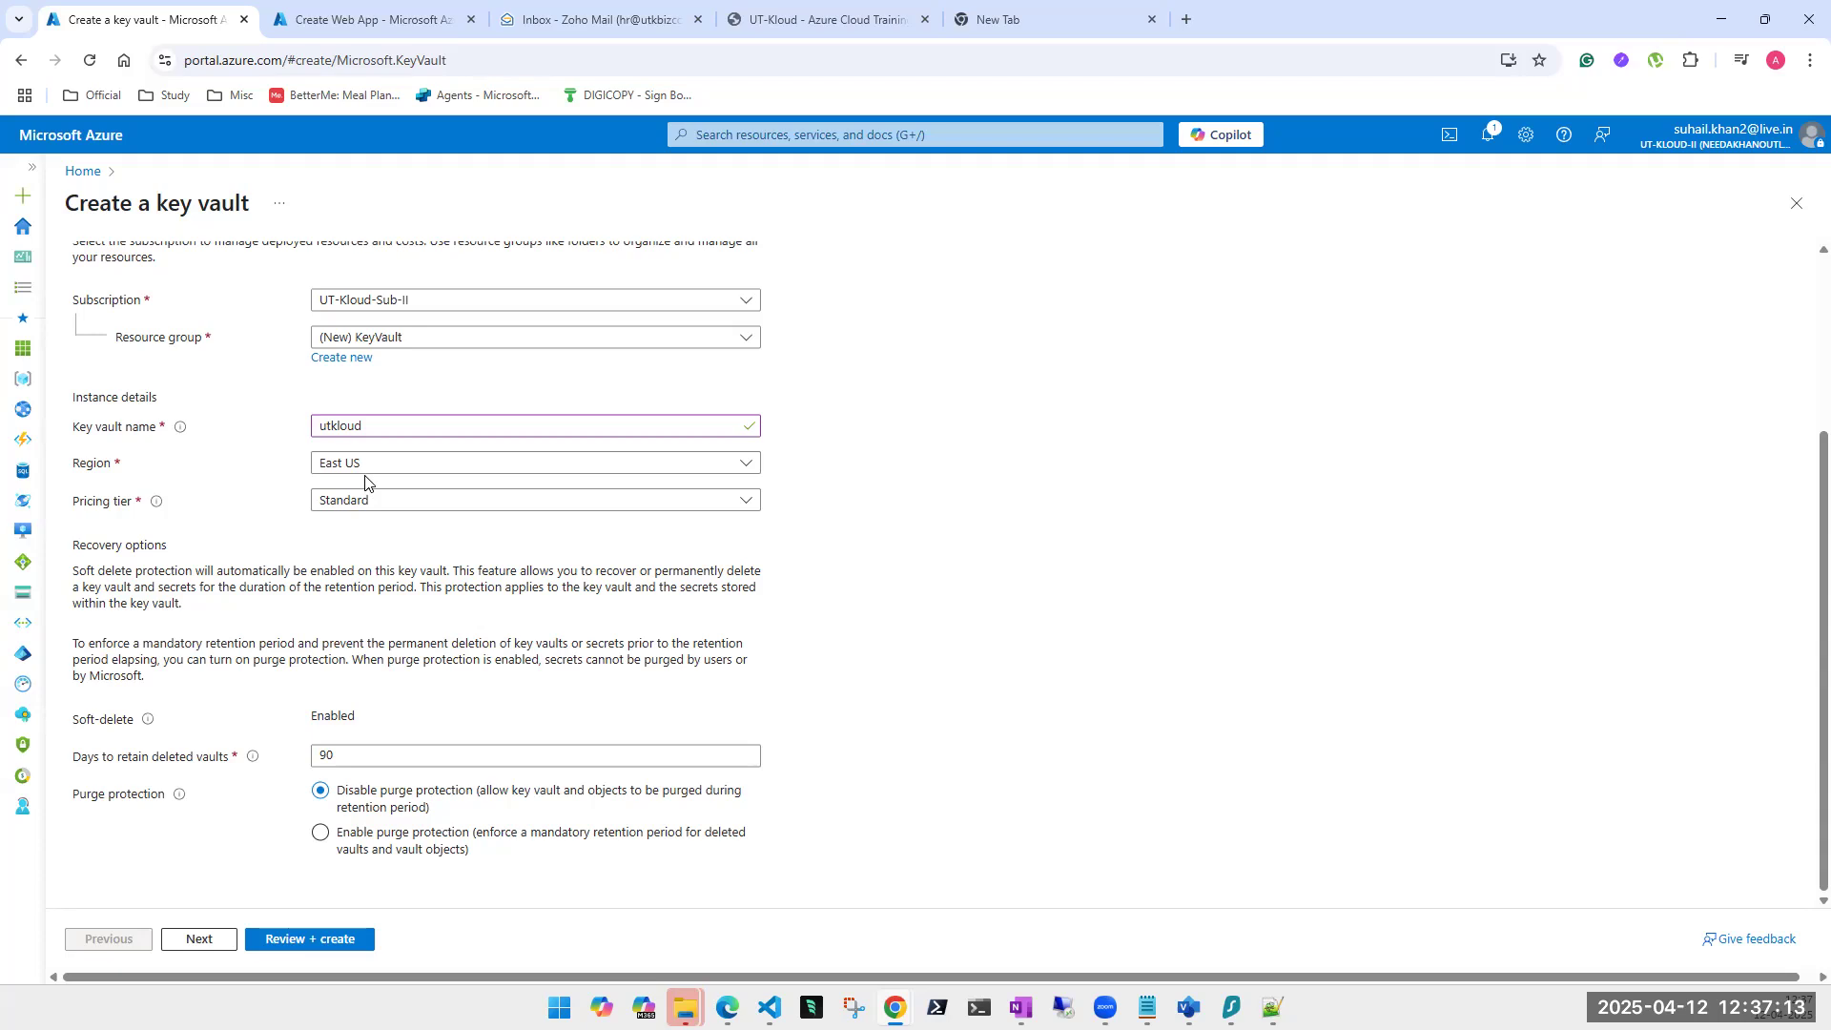
click(373, 509)
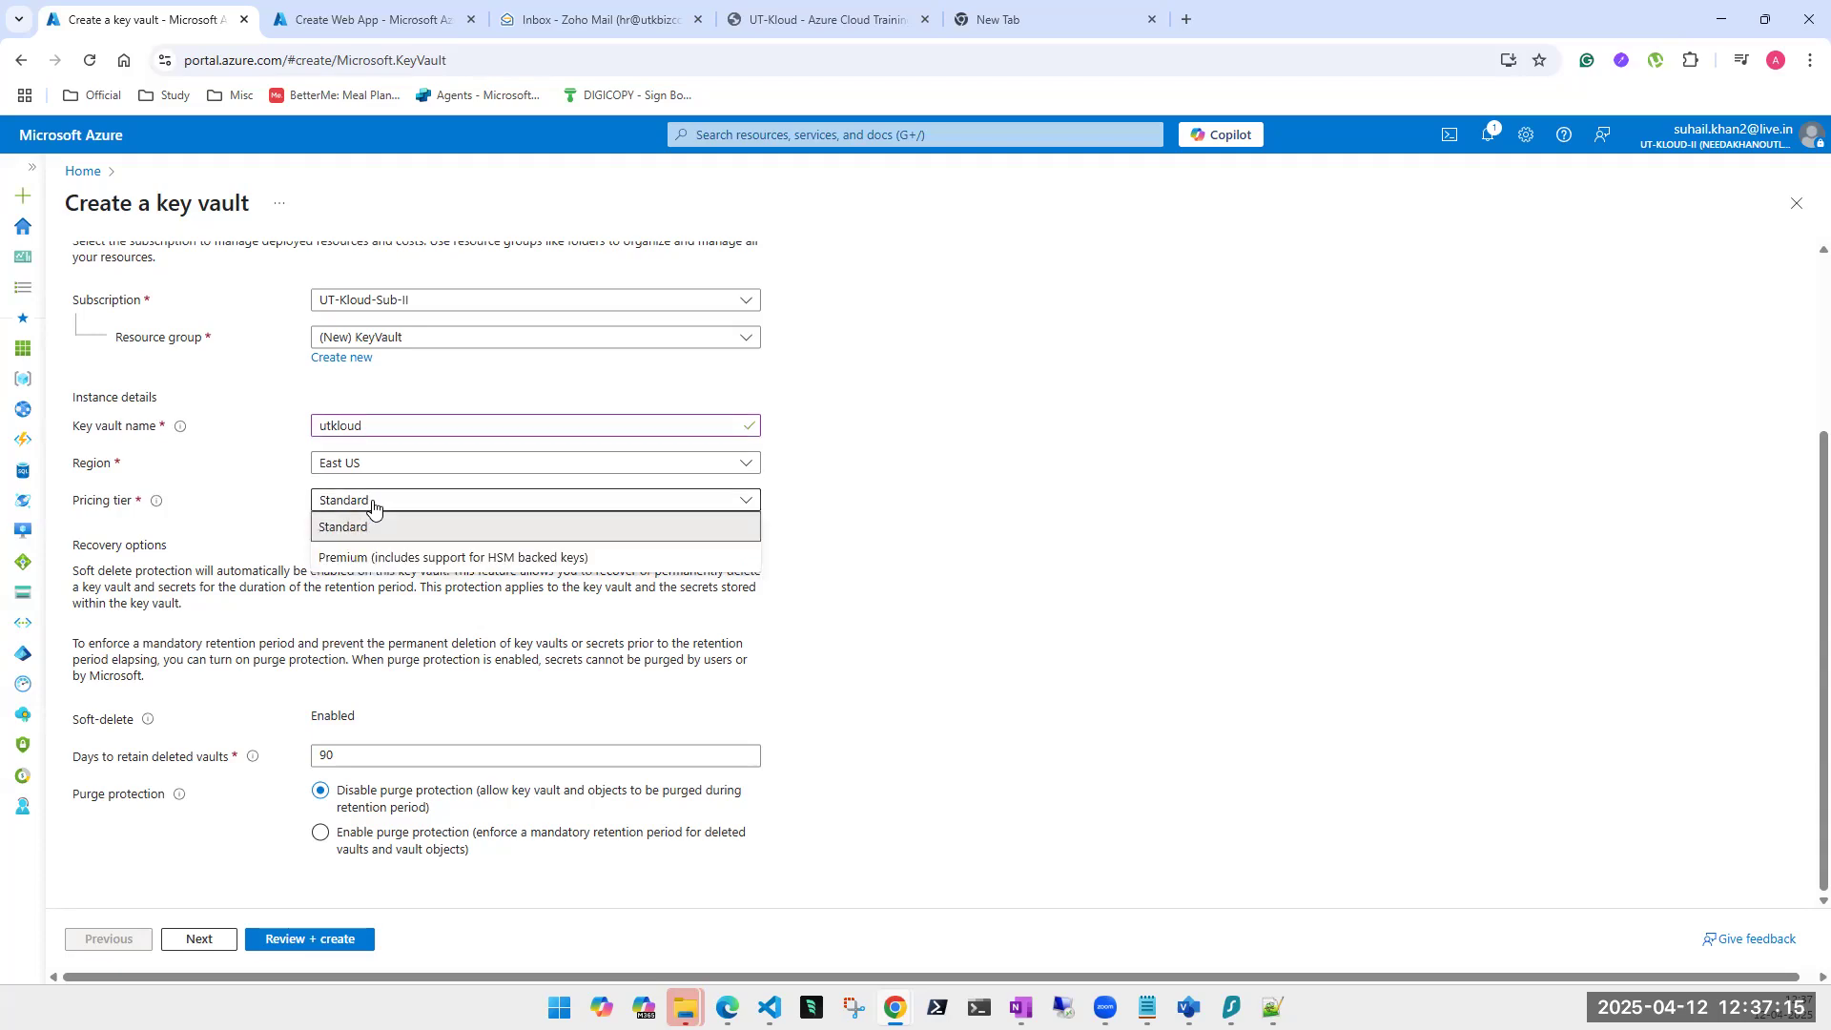
mouse_move(157, 505)
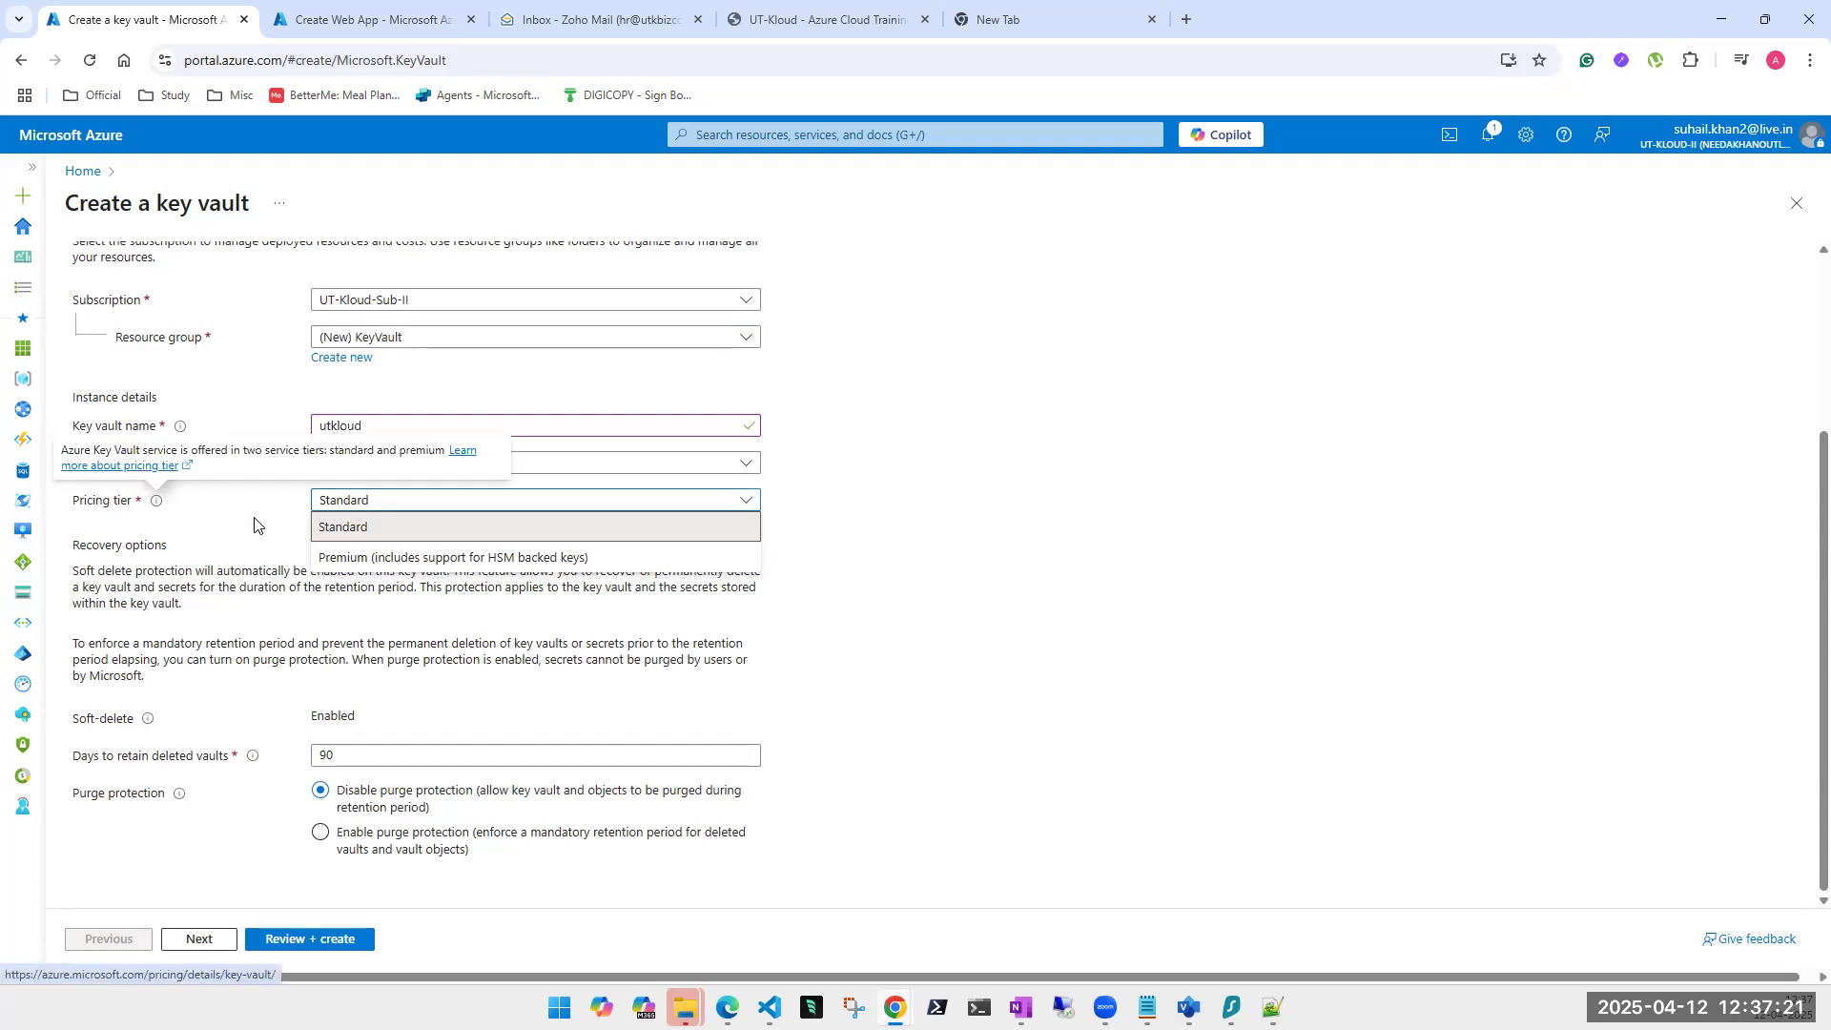
click(469, 529)
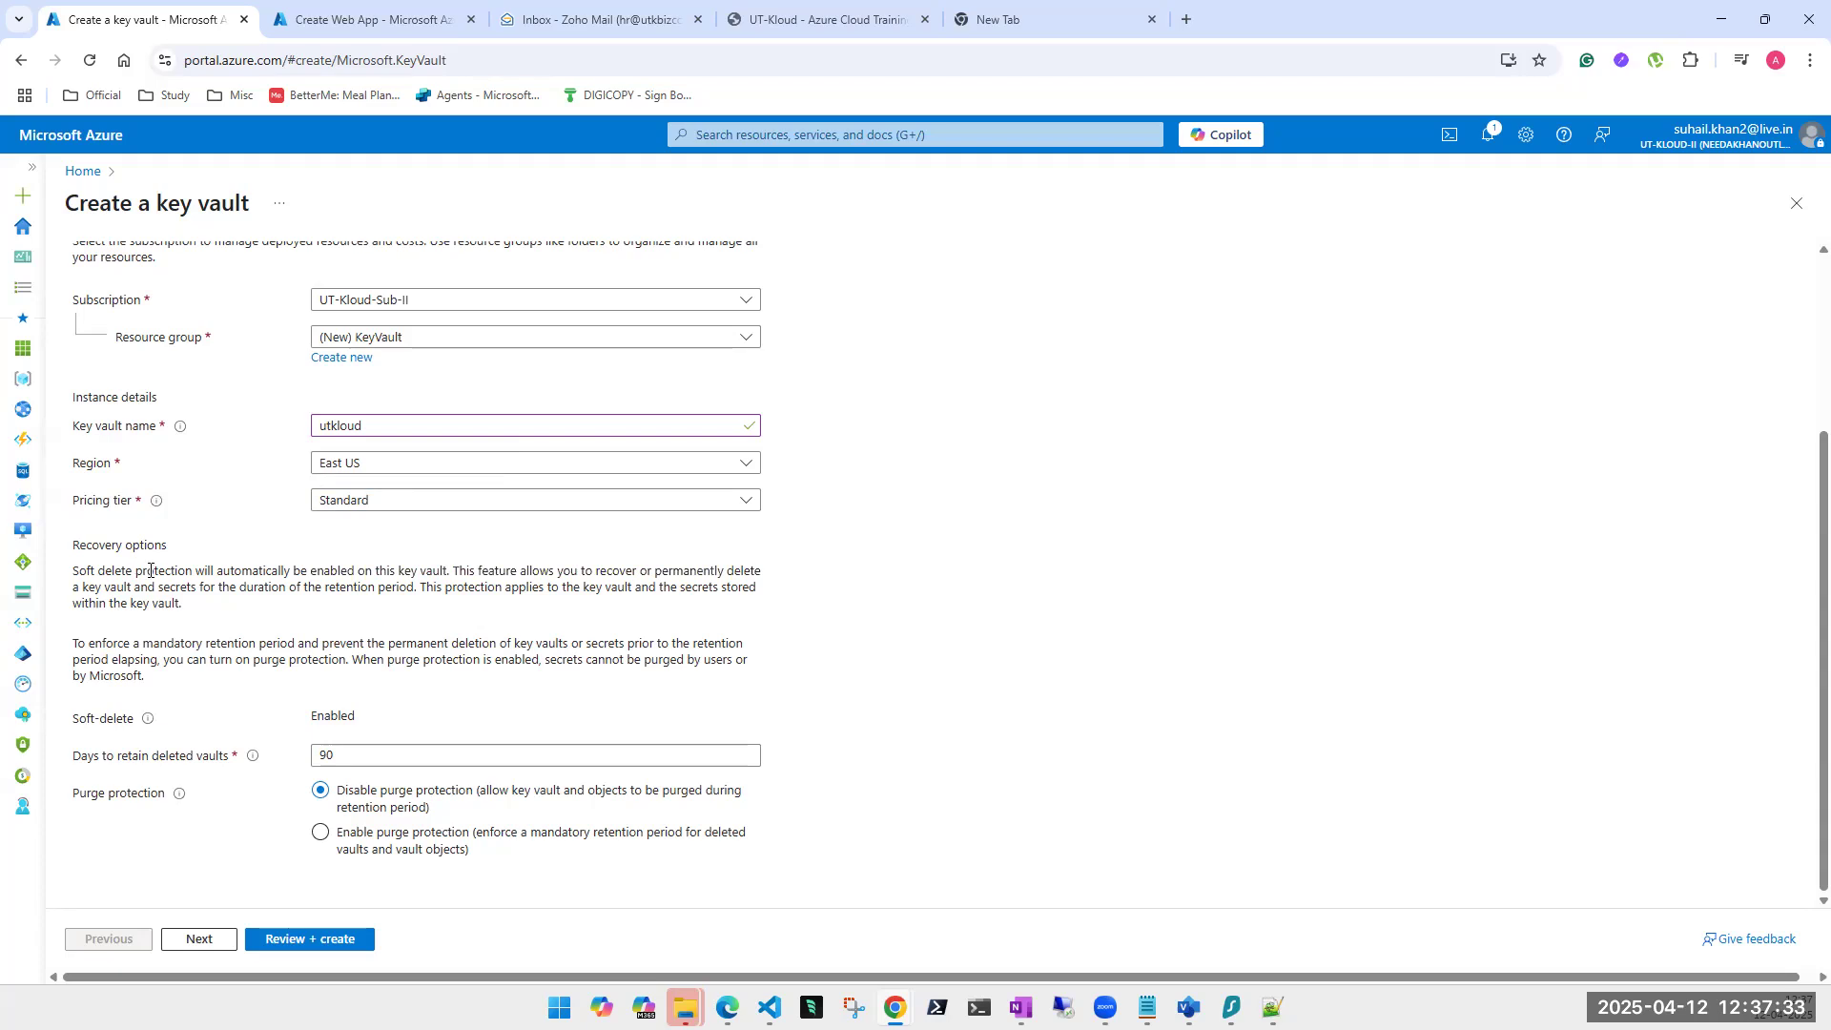
Change days to retain deleted vaults from 90 to 7.
mouse_move(149, 721)
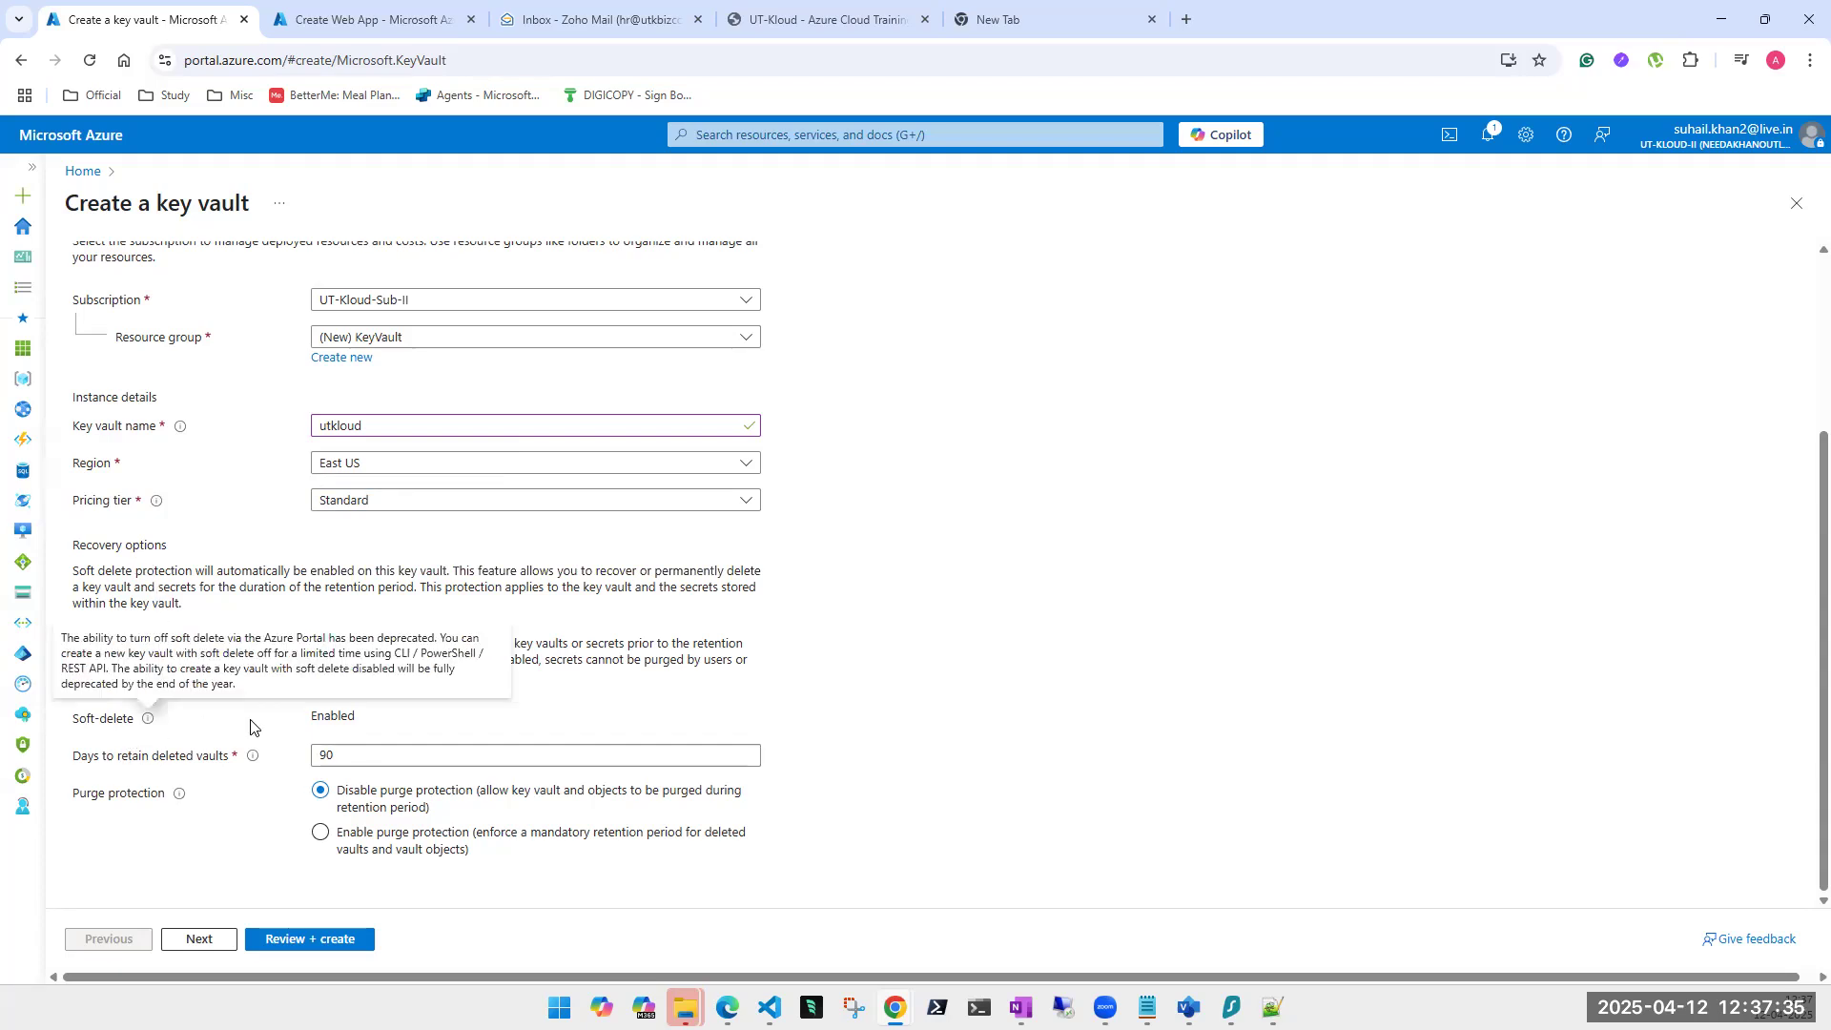
double_click(335, 713)
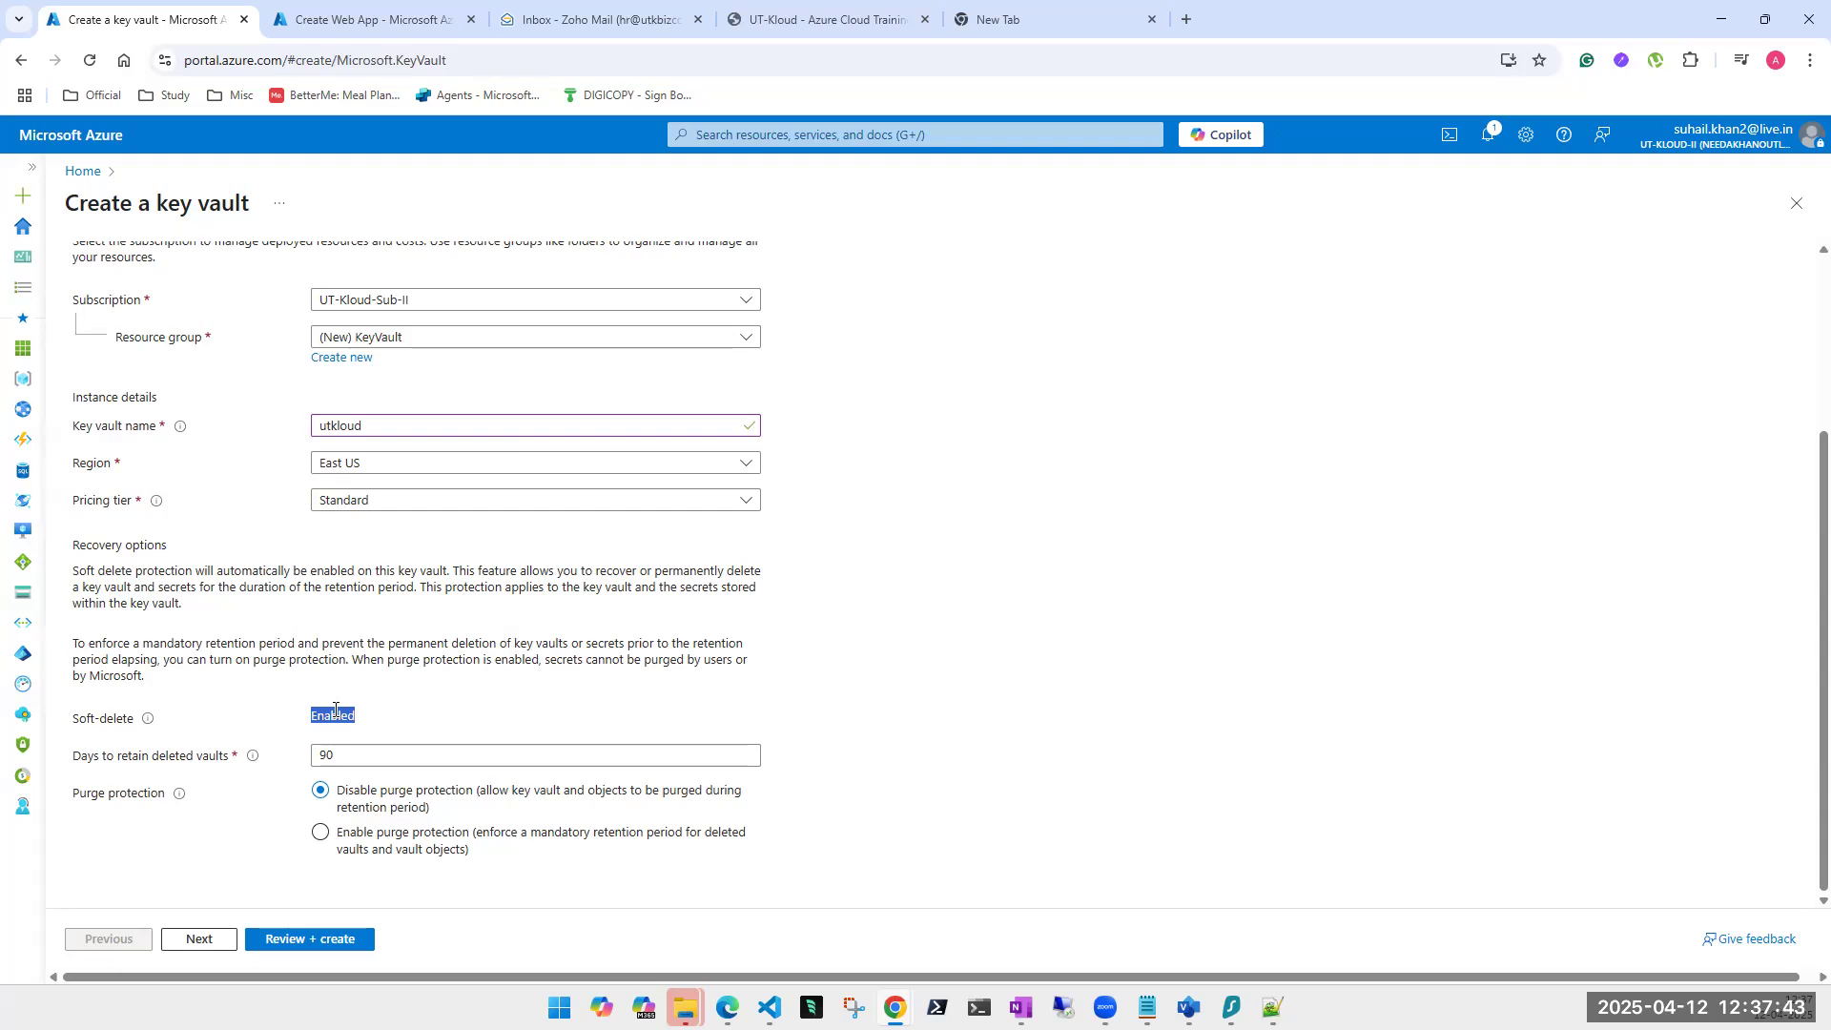
mouse_move(252, 758)
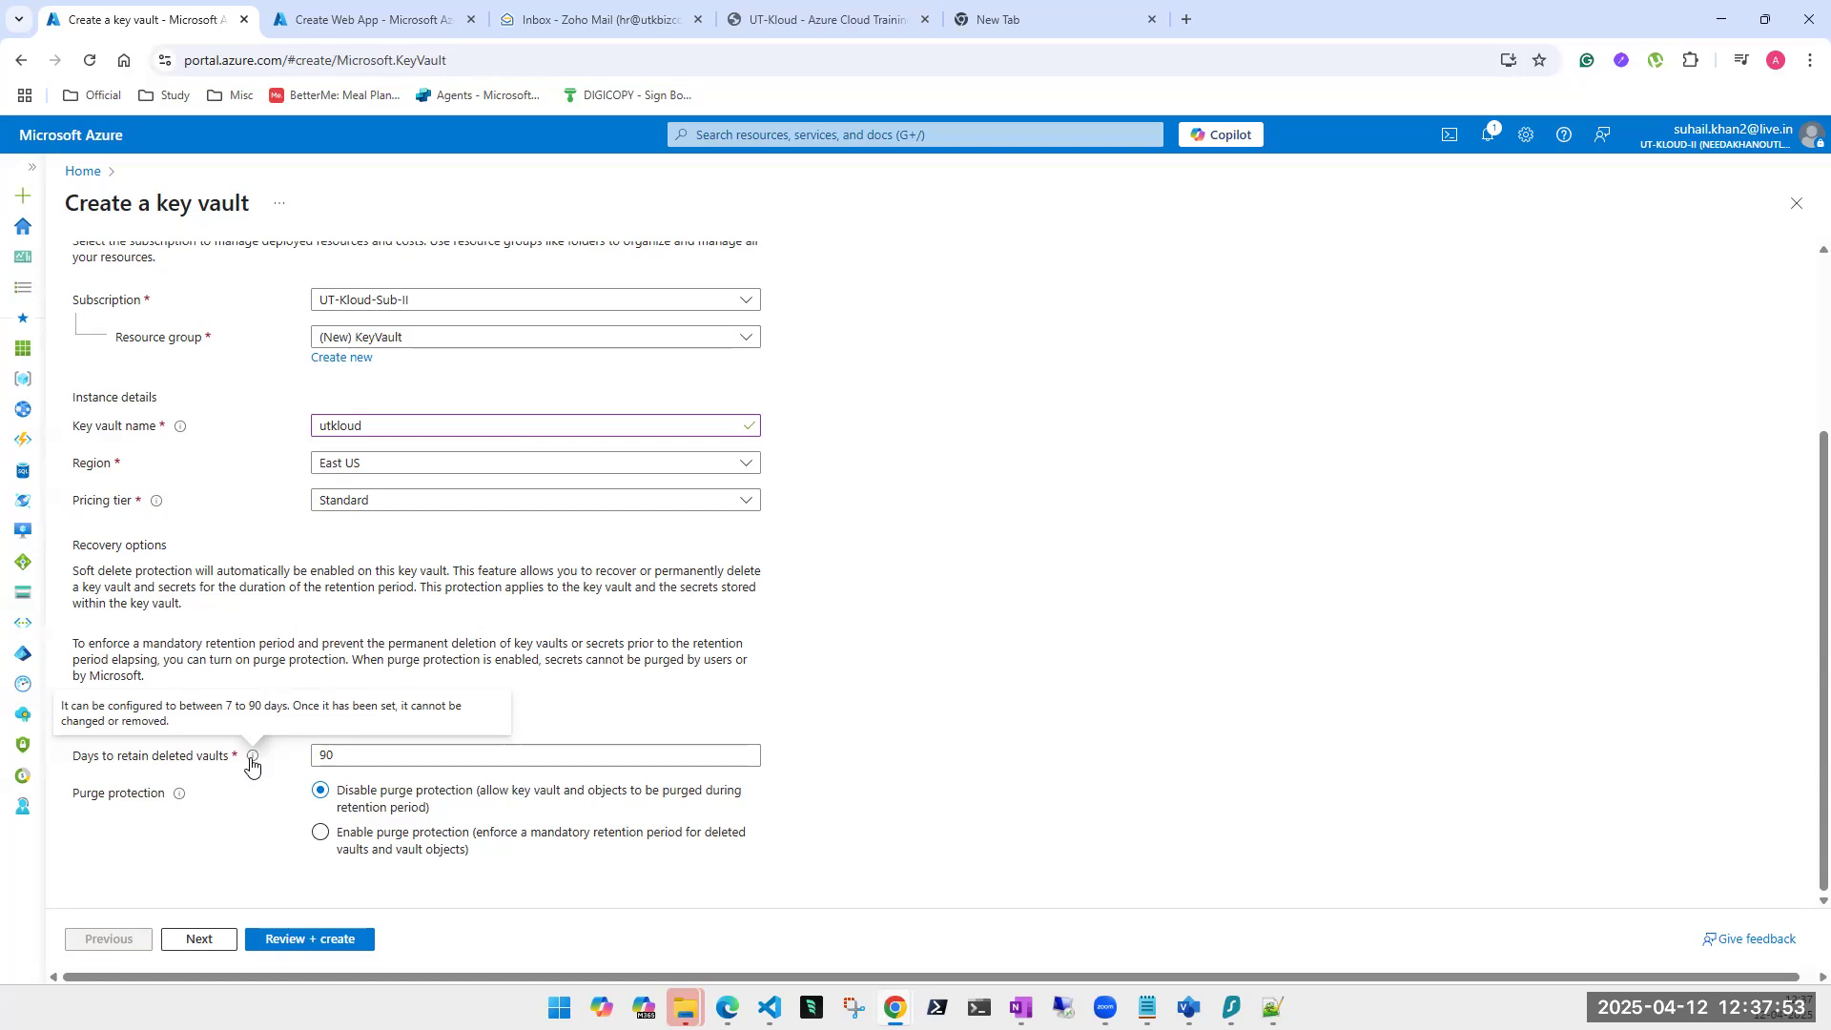
double_click(335, 750)
text(5)
double_click(324, 754)
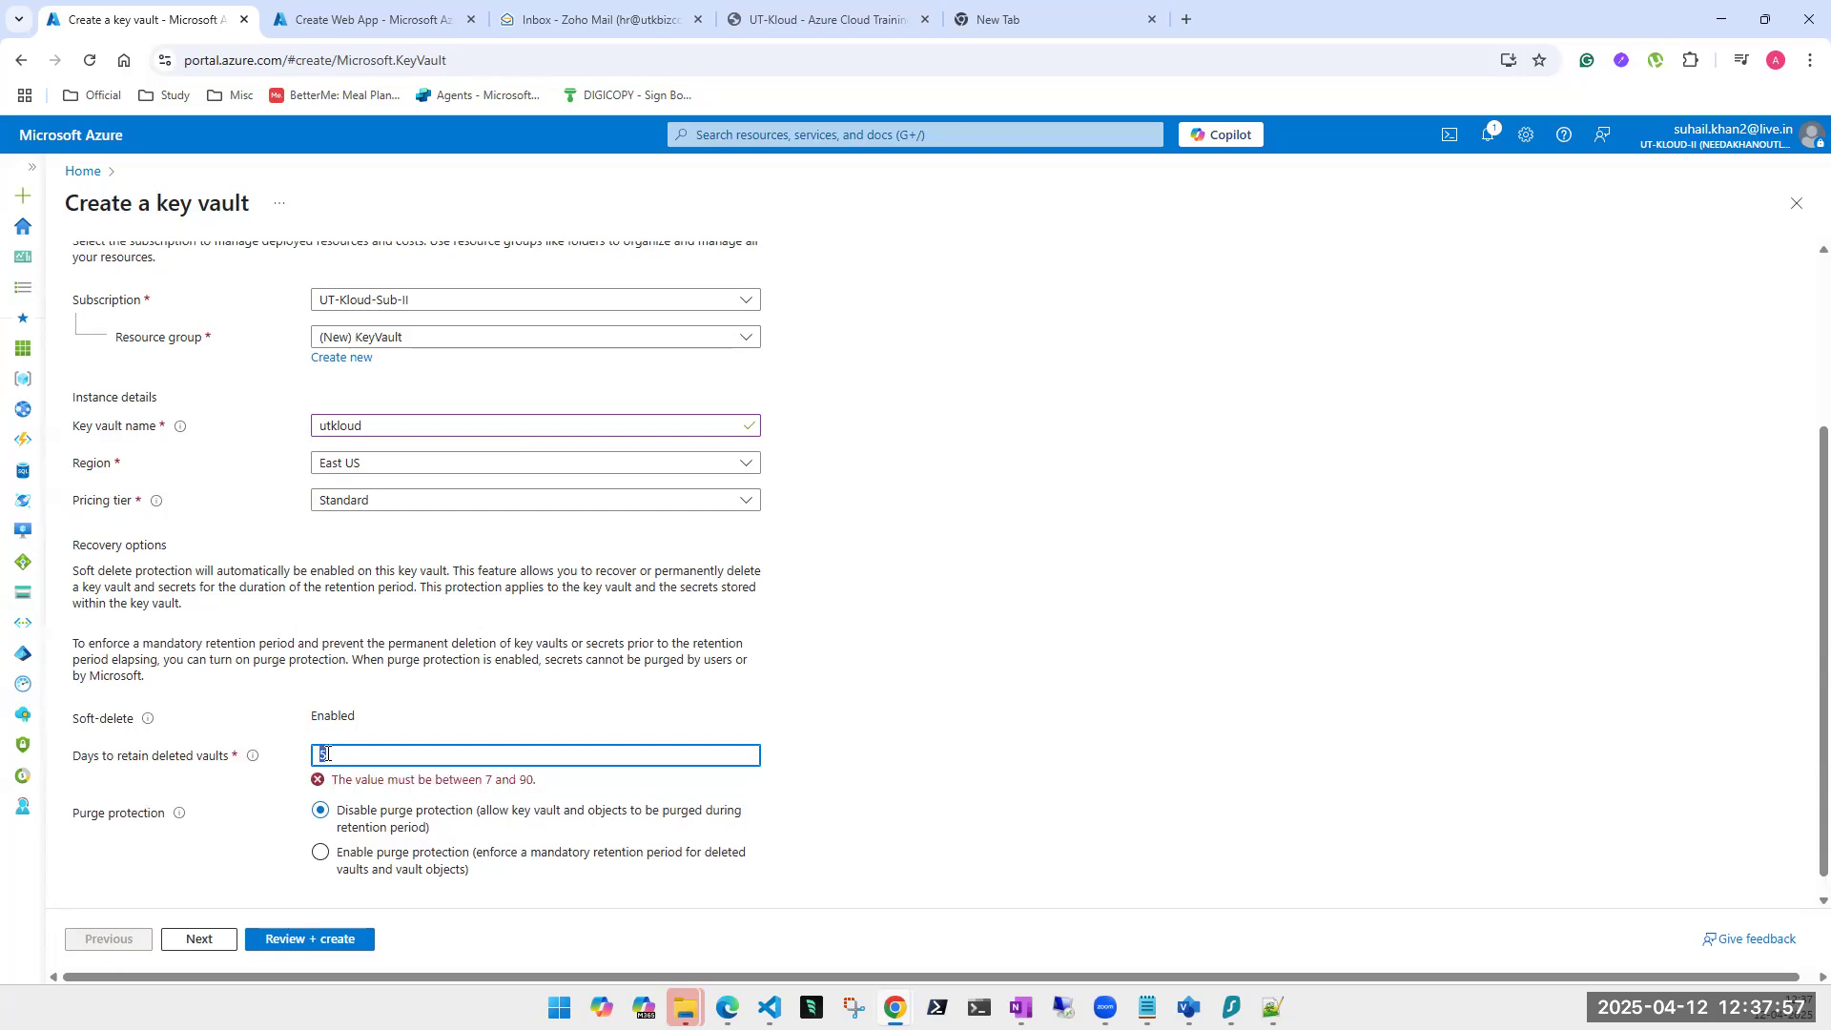
text(7)
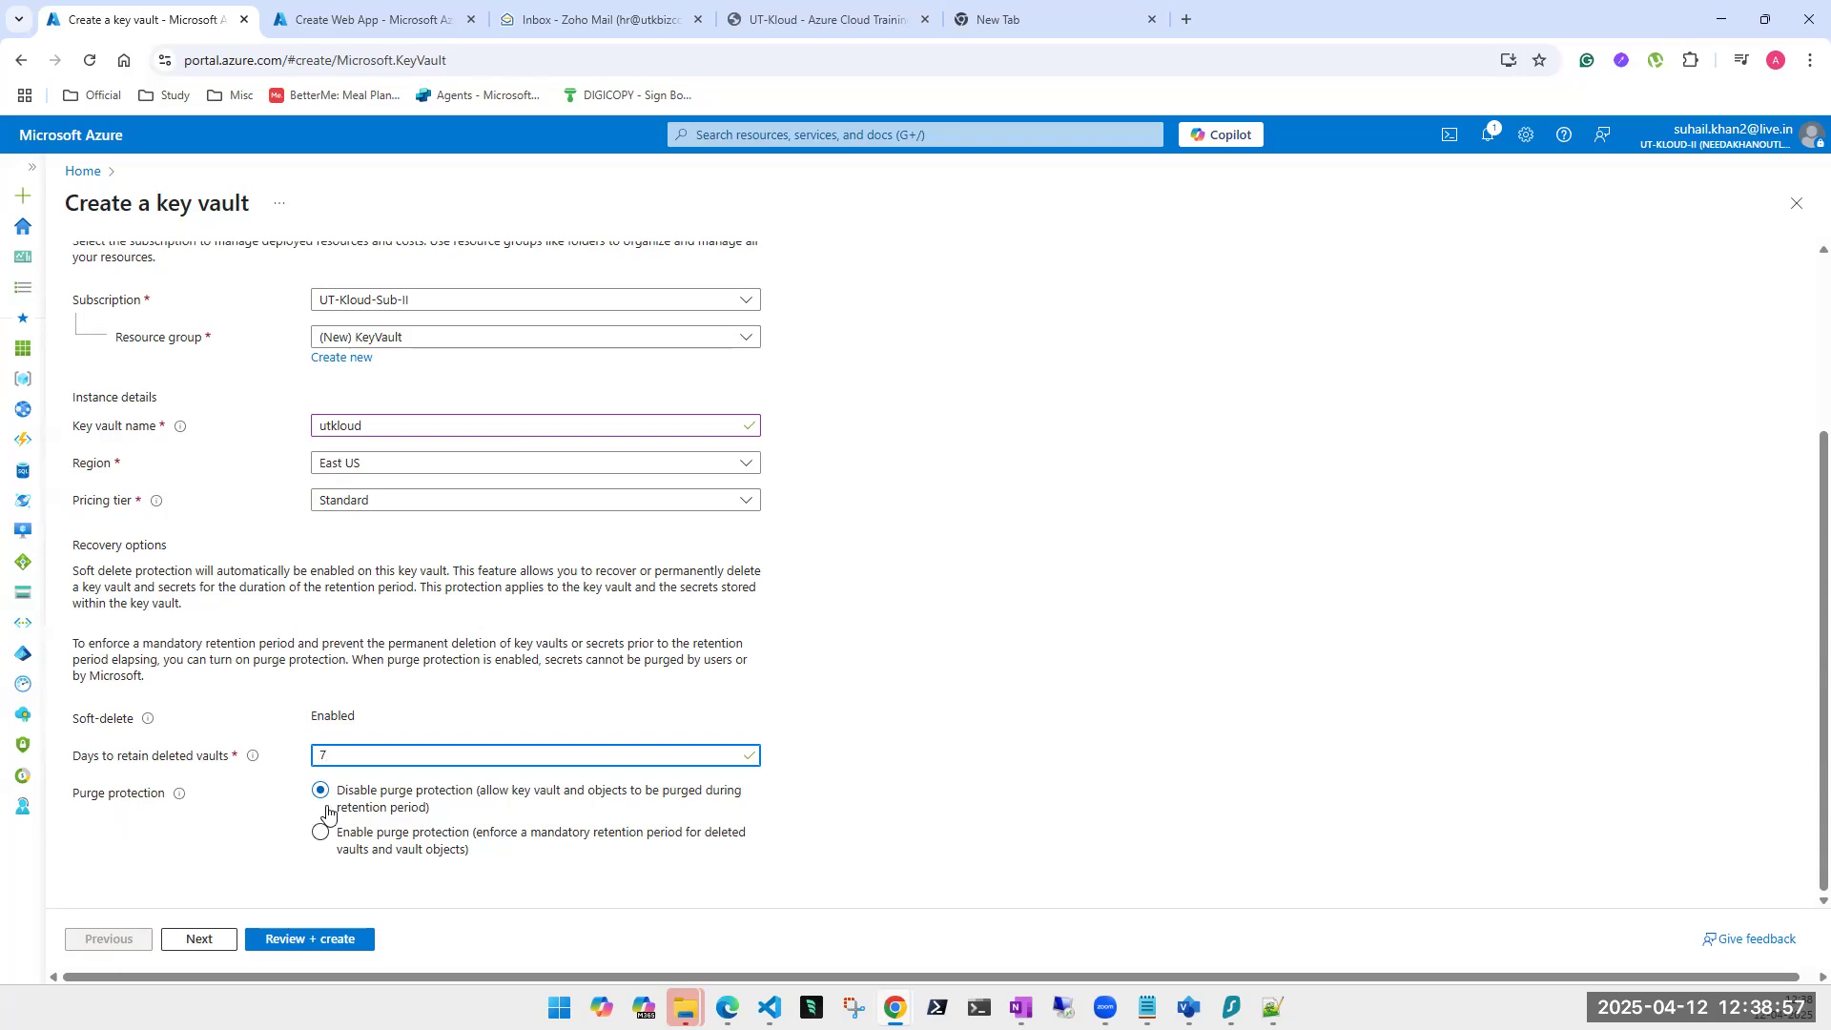
Enable purge protection for utkloud, leaving retention at 7 days.
click(322, 837)
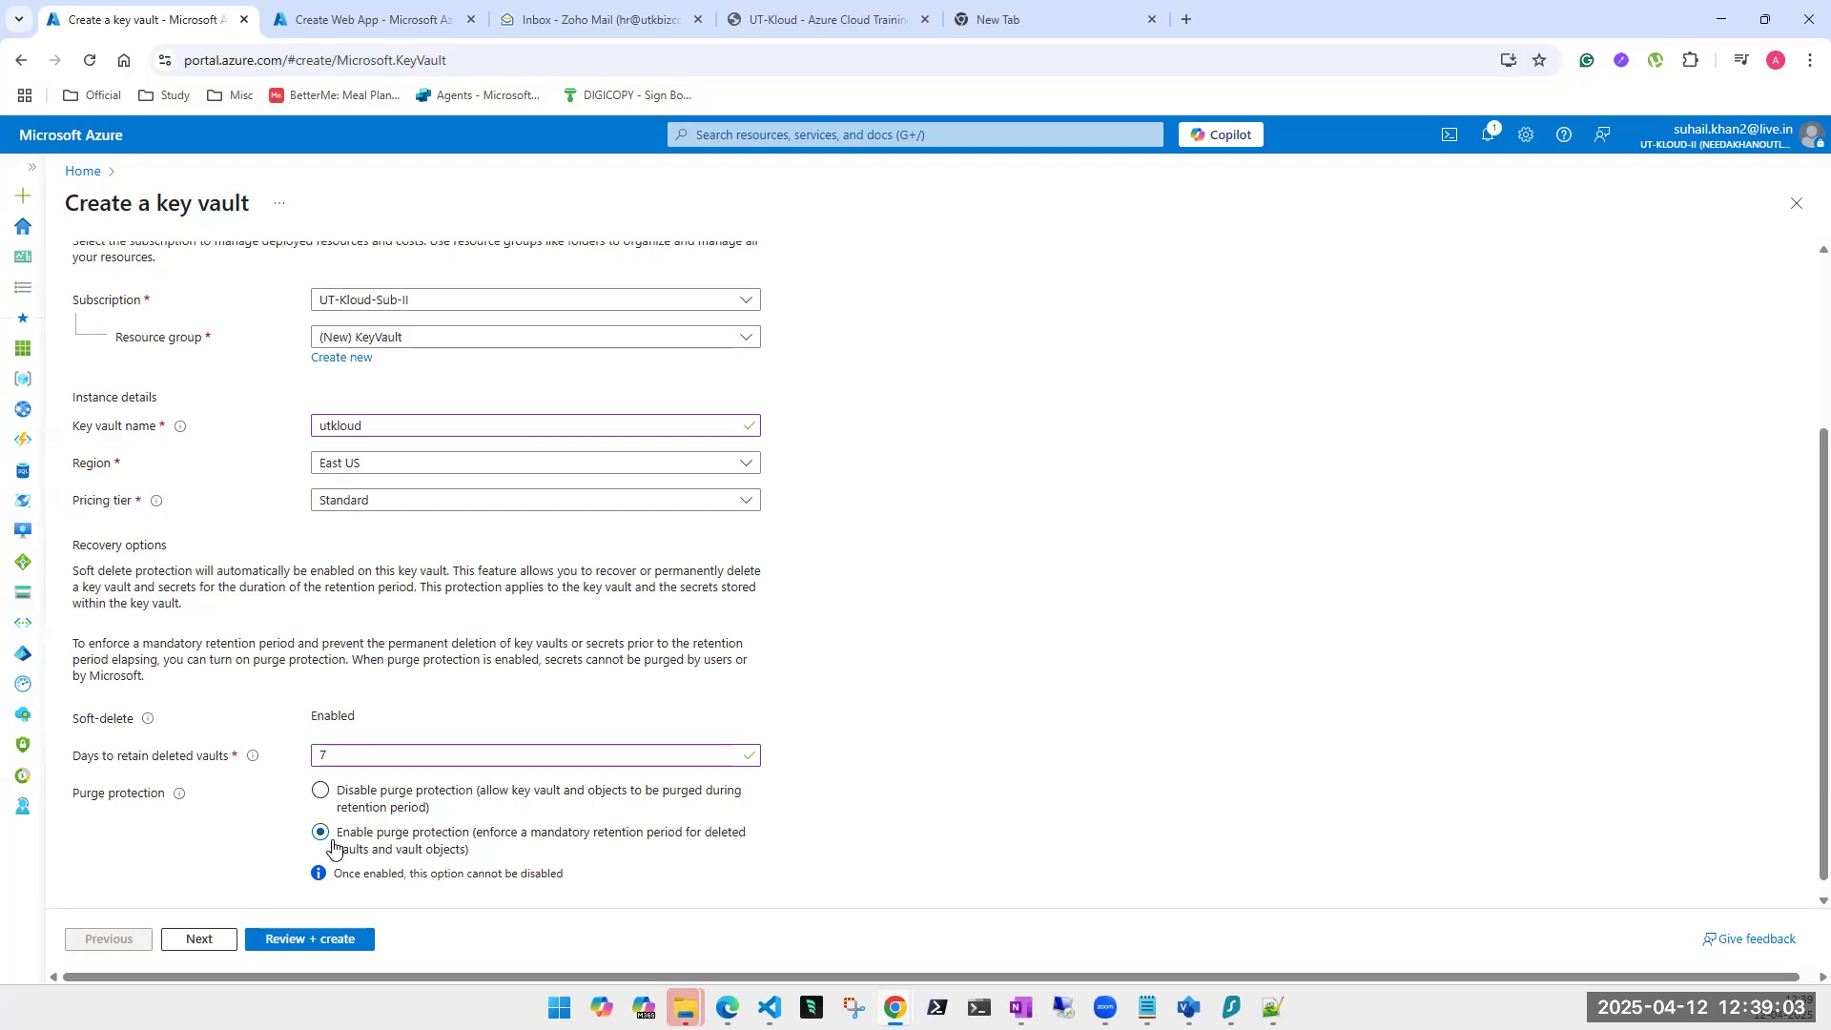
double_click(405, 756)
click(406, 758)
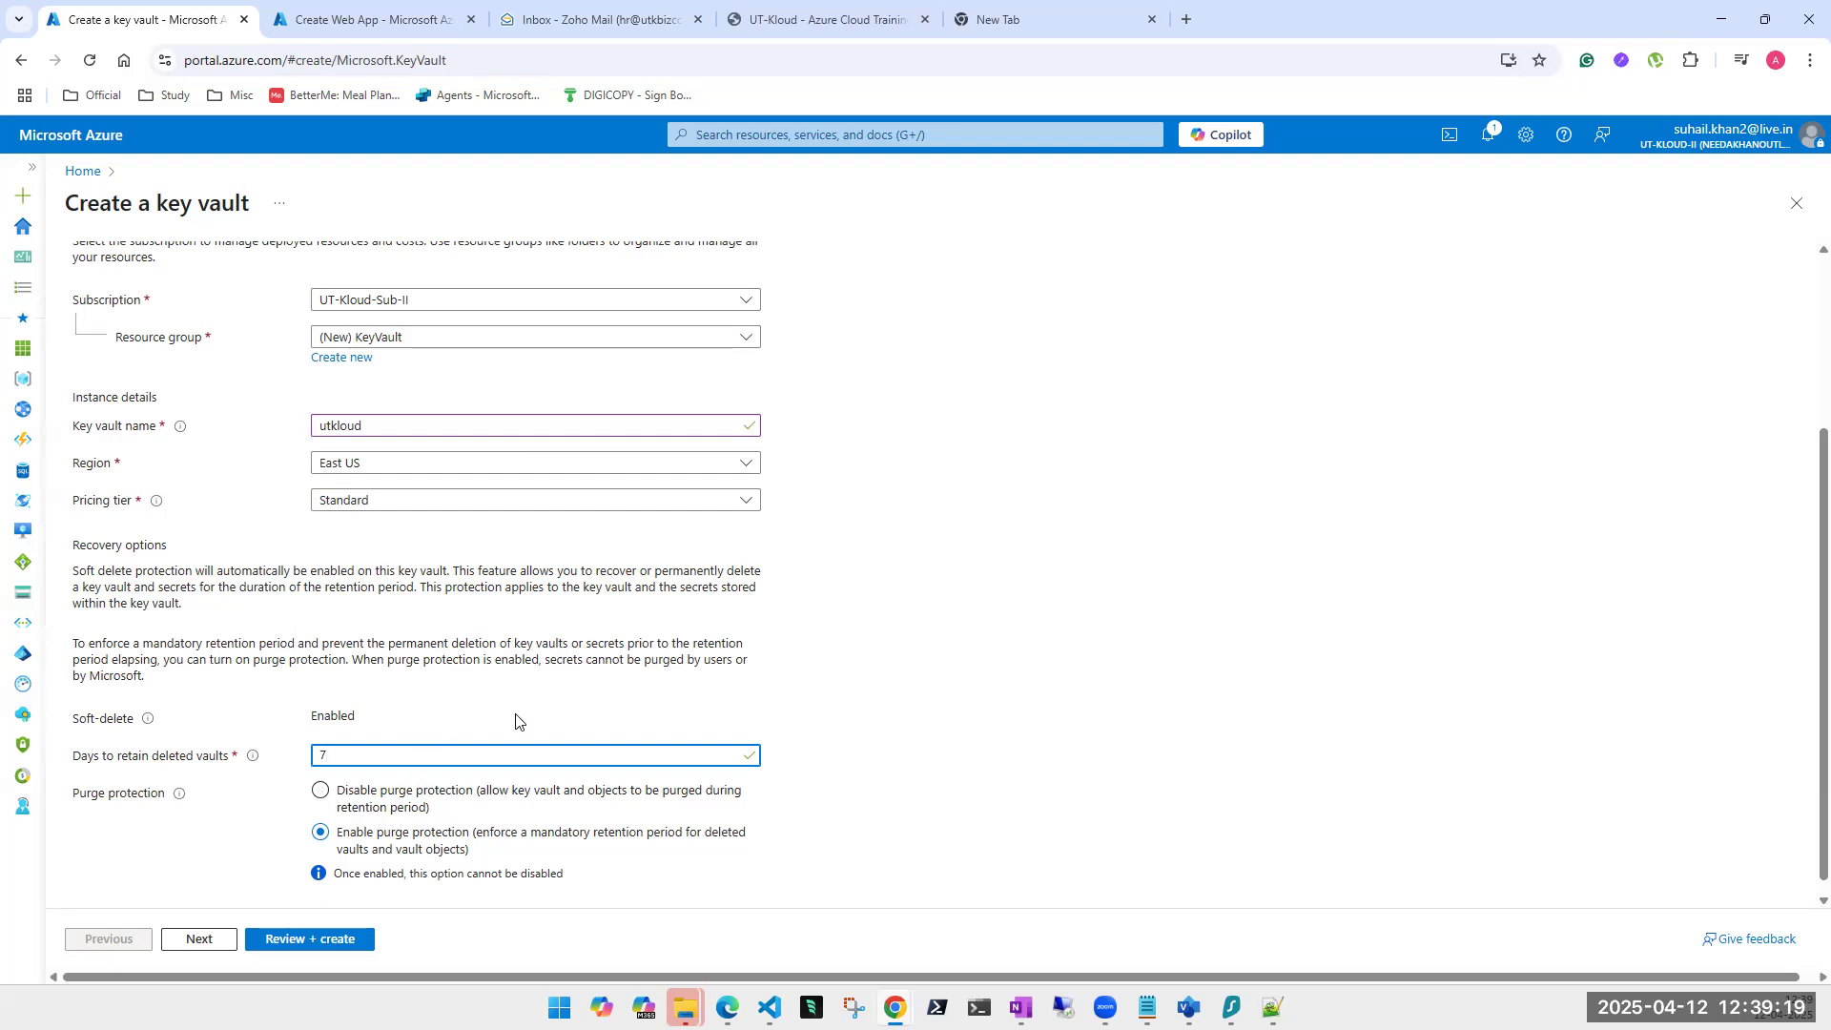
Raise deleted-vault retention to 30 days with purge protection re-selected as enabled.
double_click(342, 429)
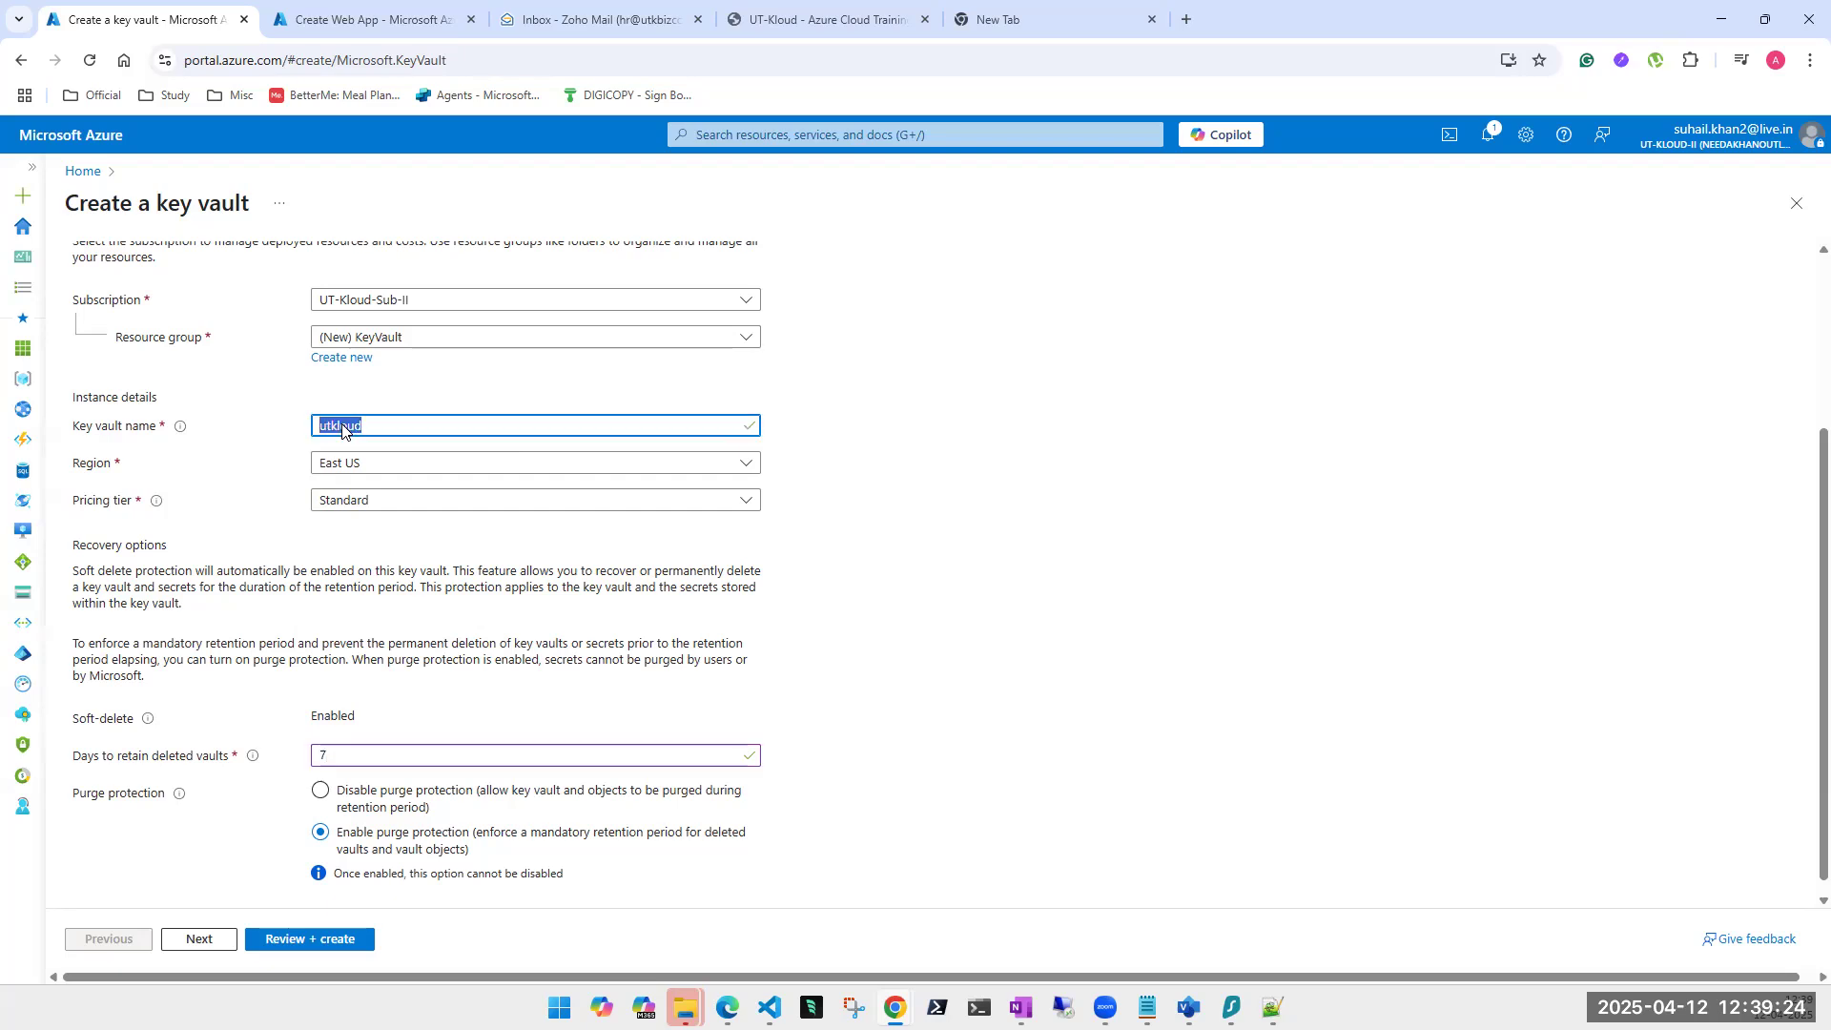
double_click(354, 756)
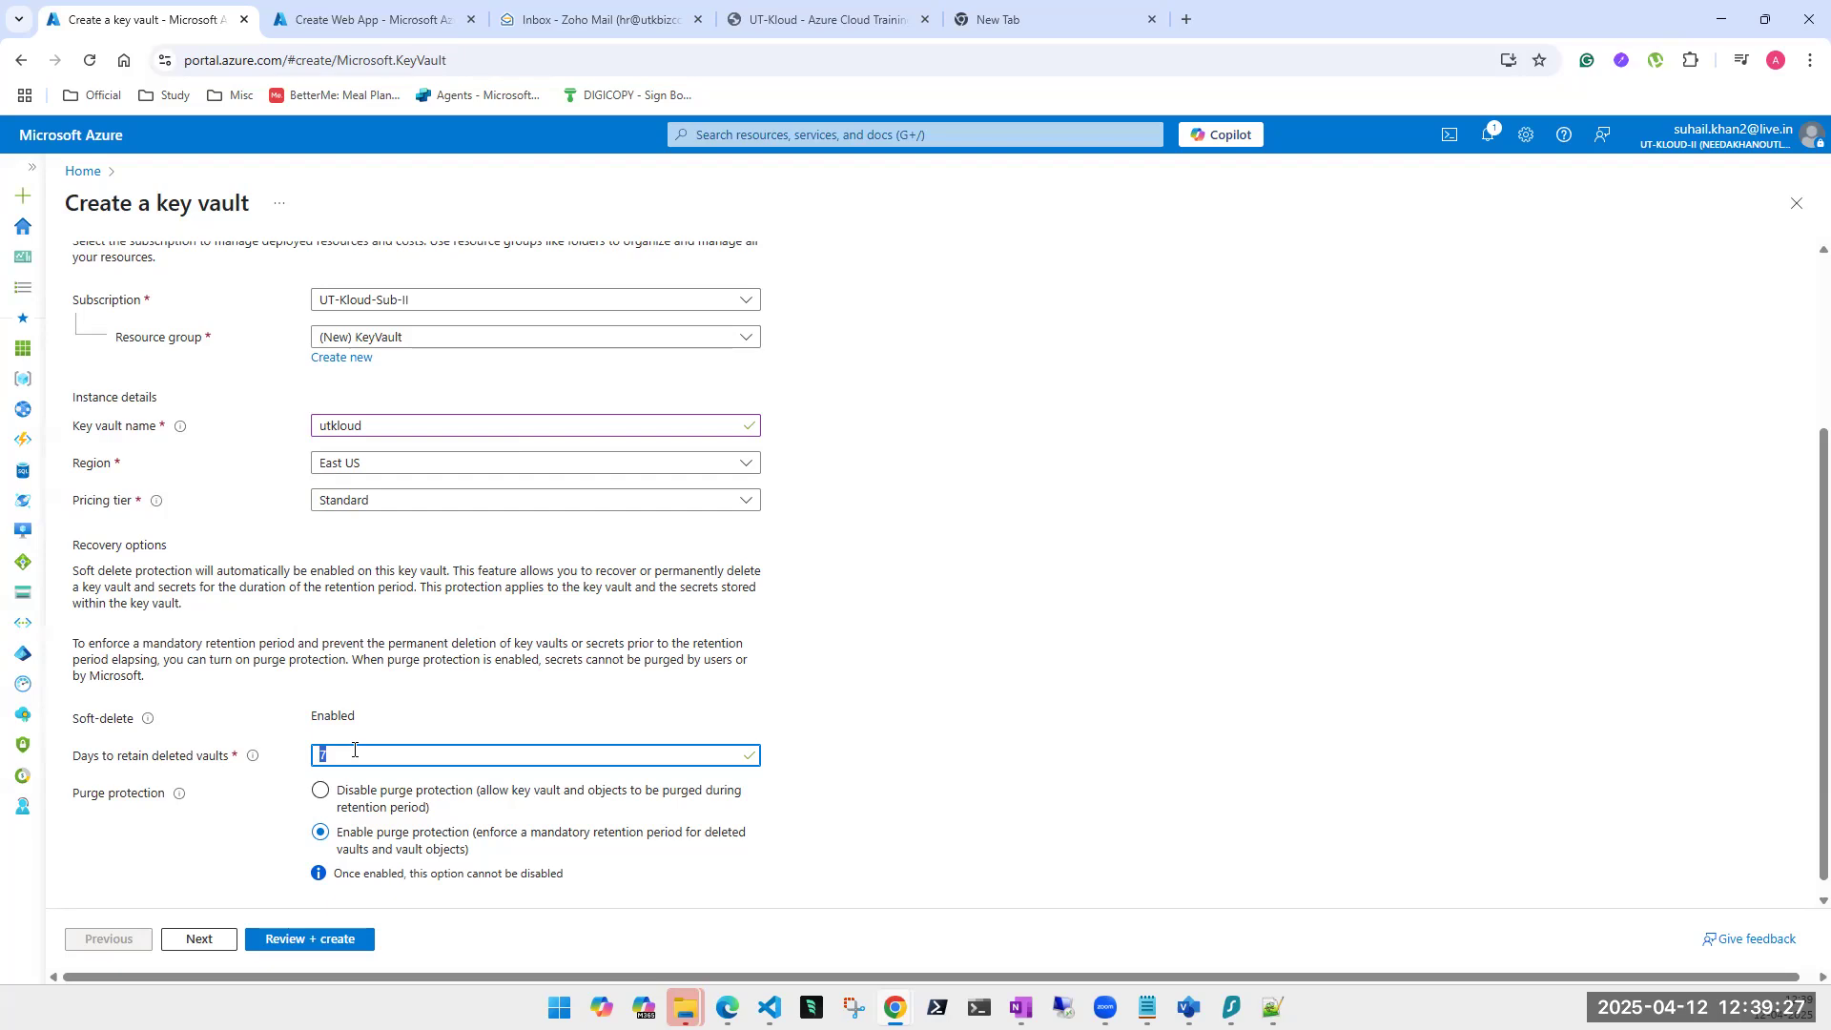
text(30)
click(404, 796)
click(323, 842)
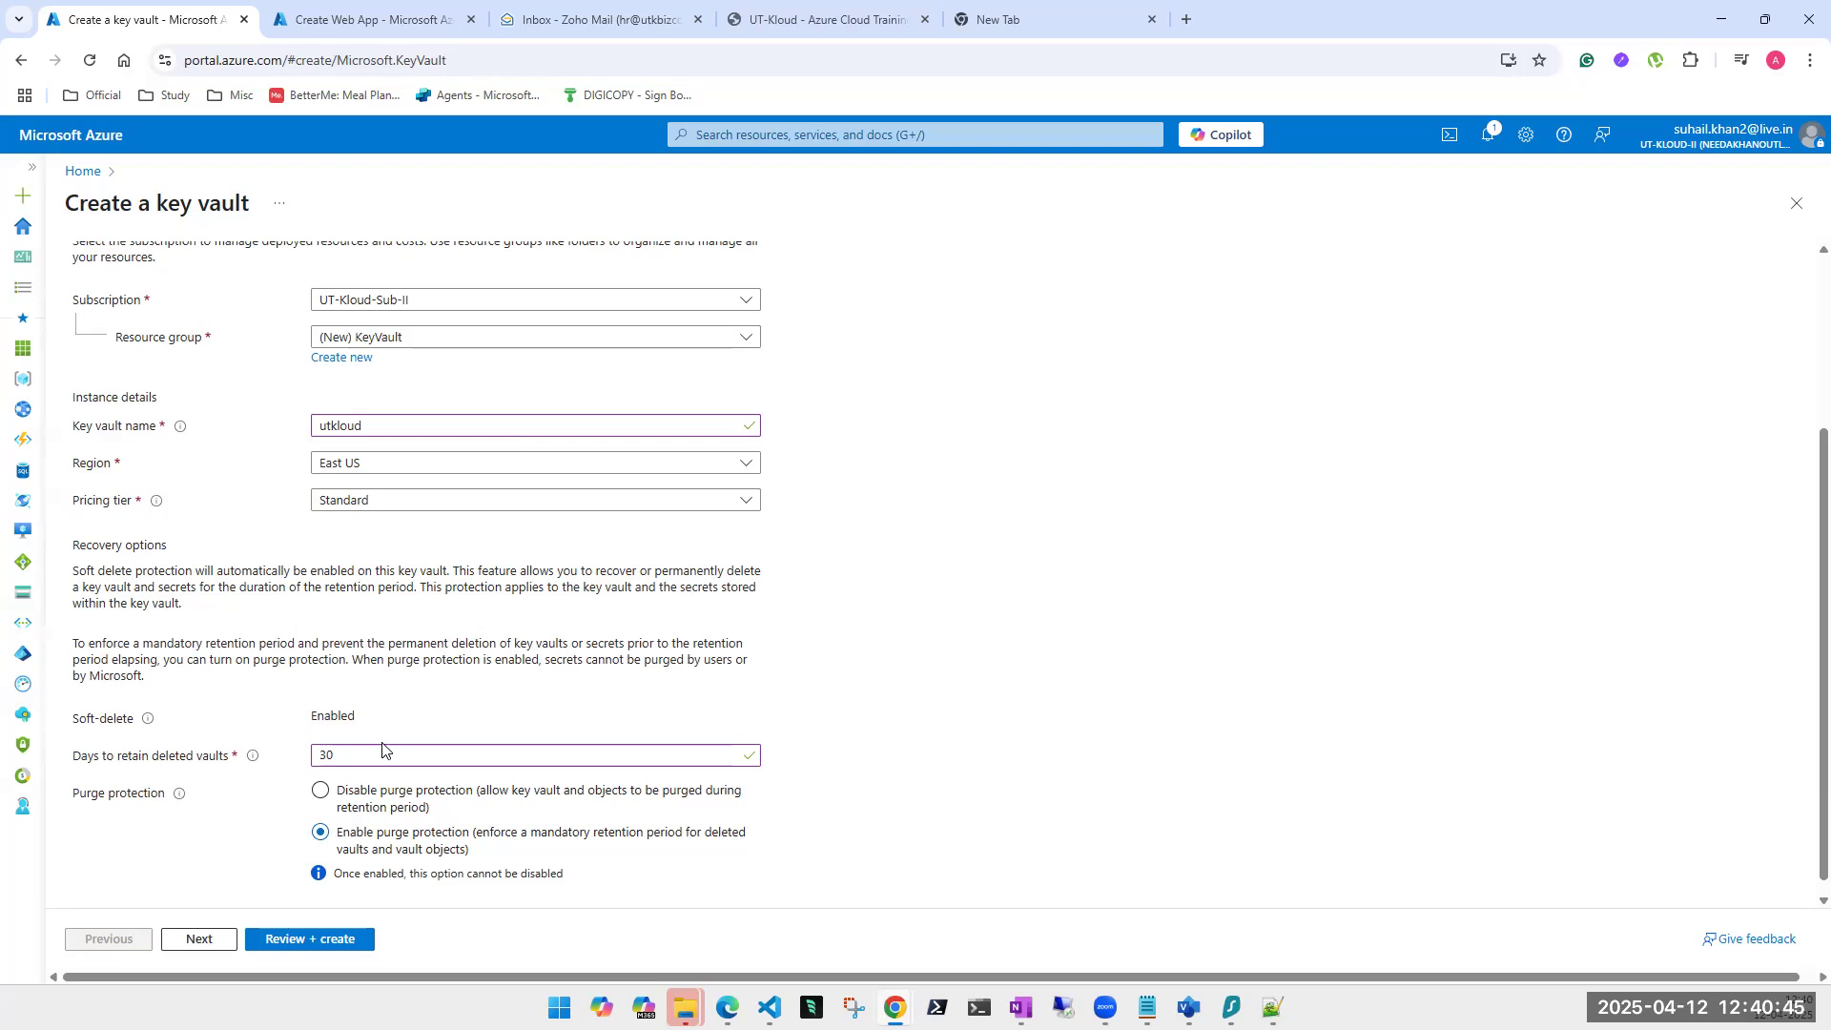
double_click(326, 755)
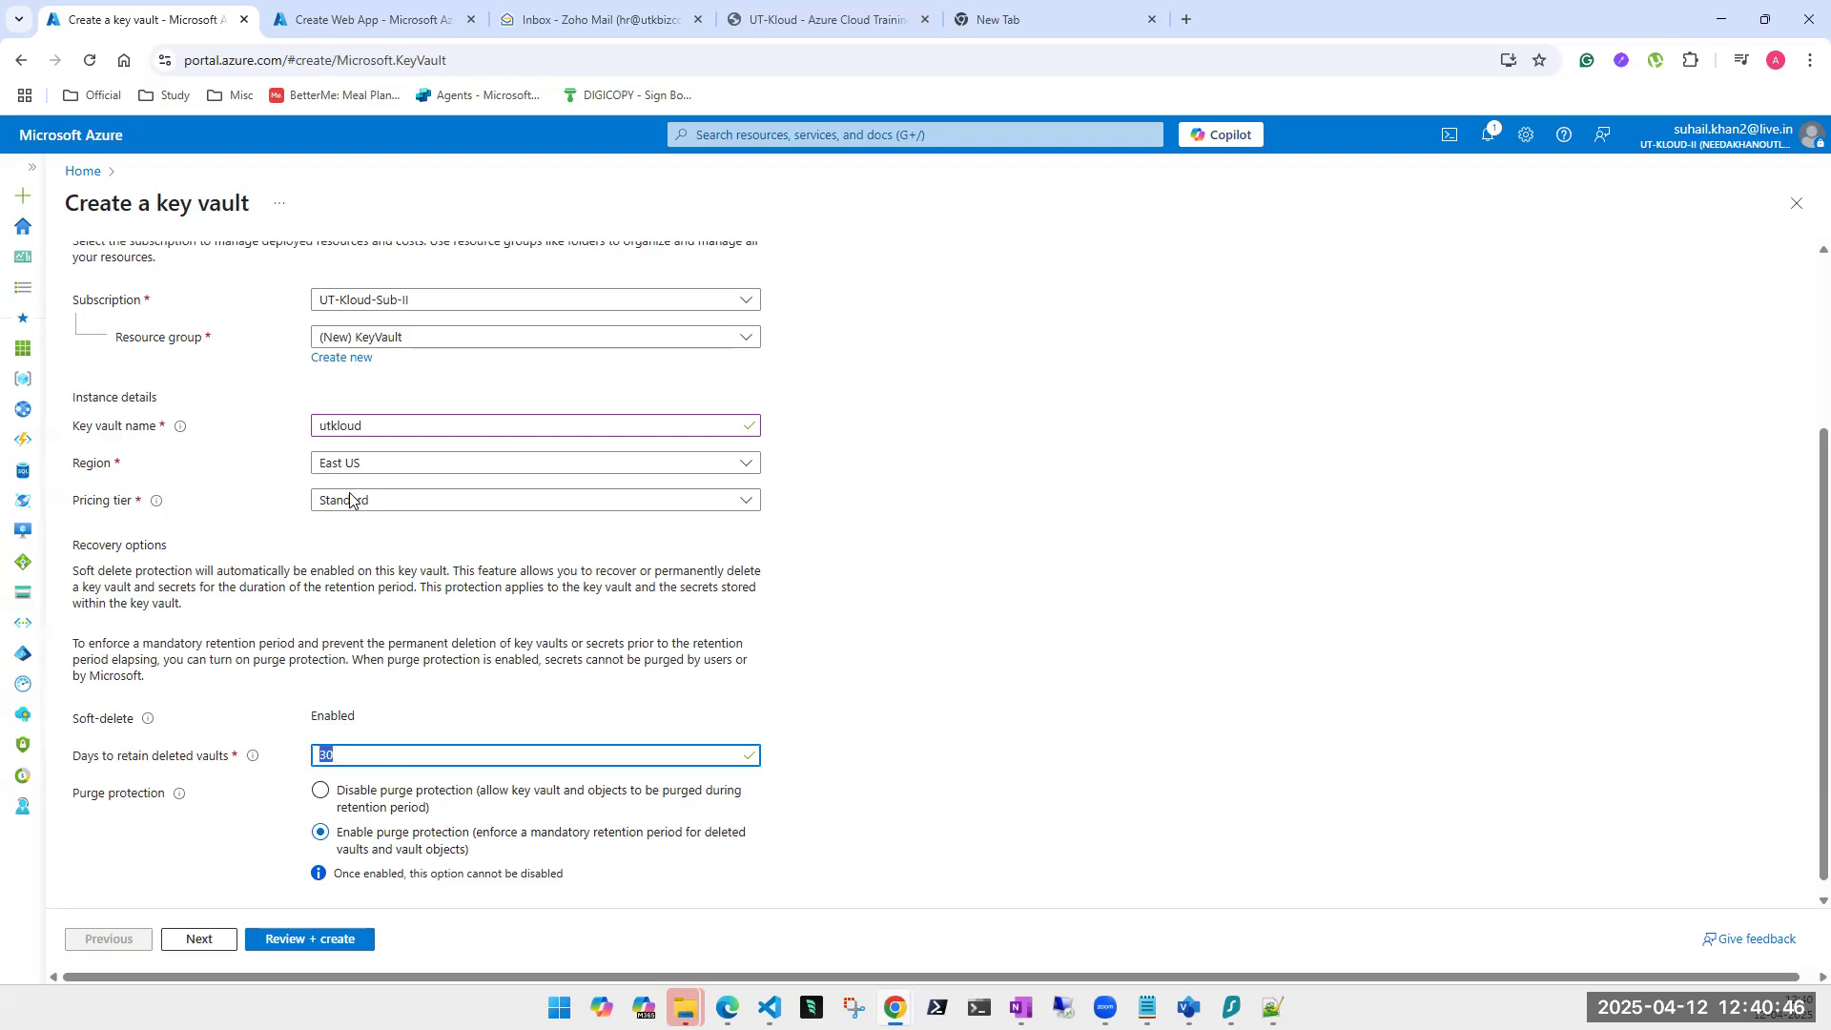
double_click(348, 425)
text(test)
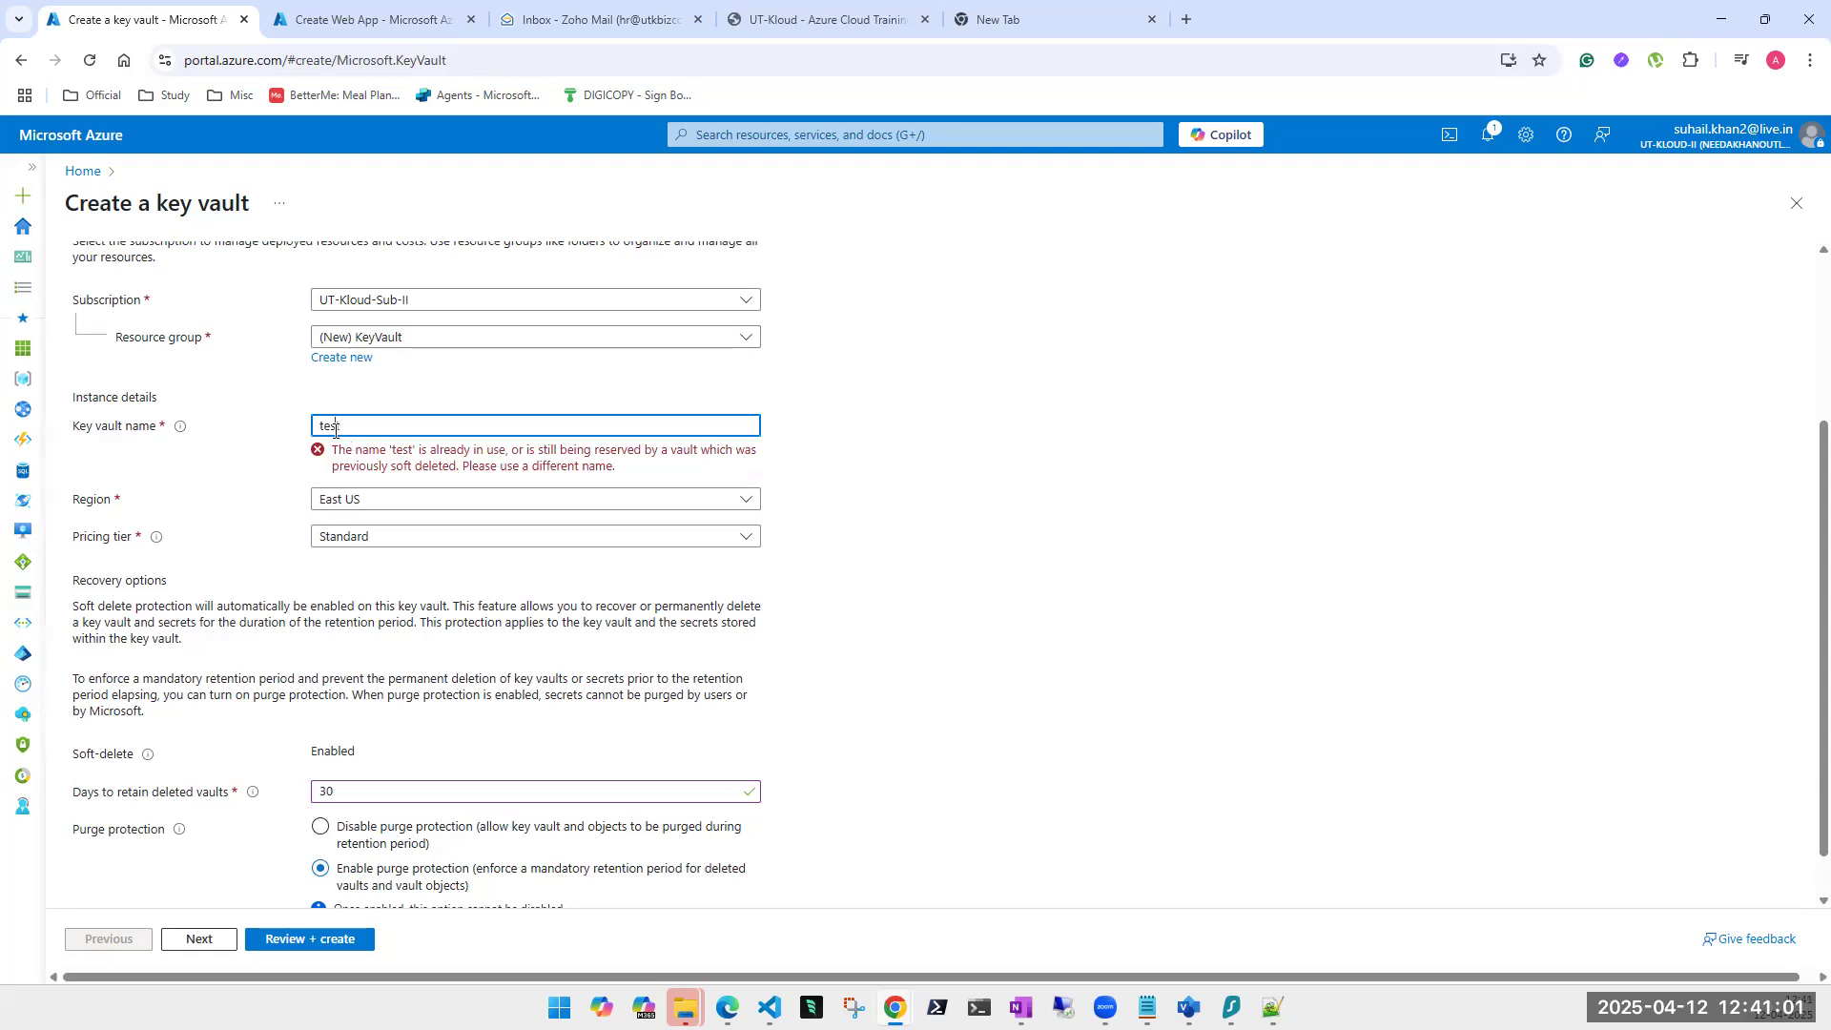
text(utkloud)
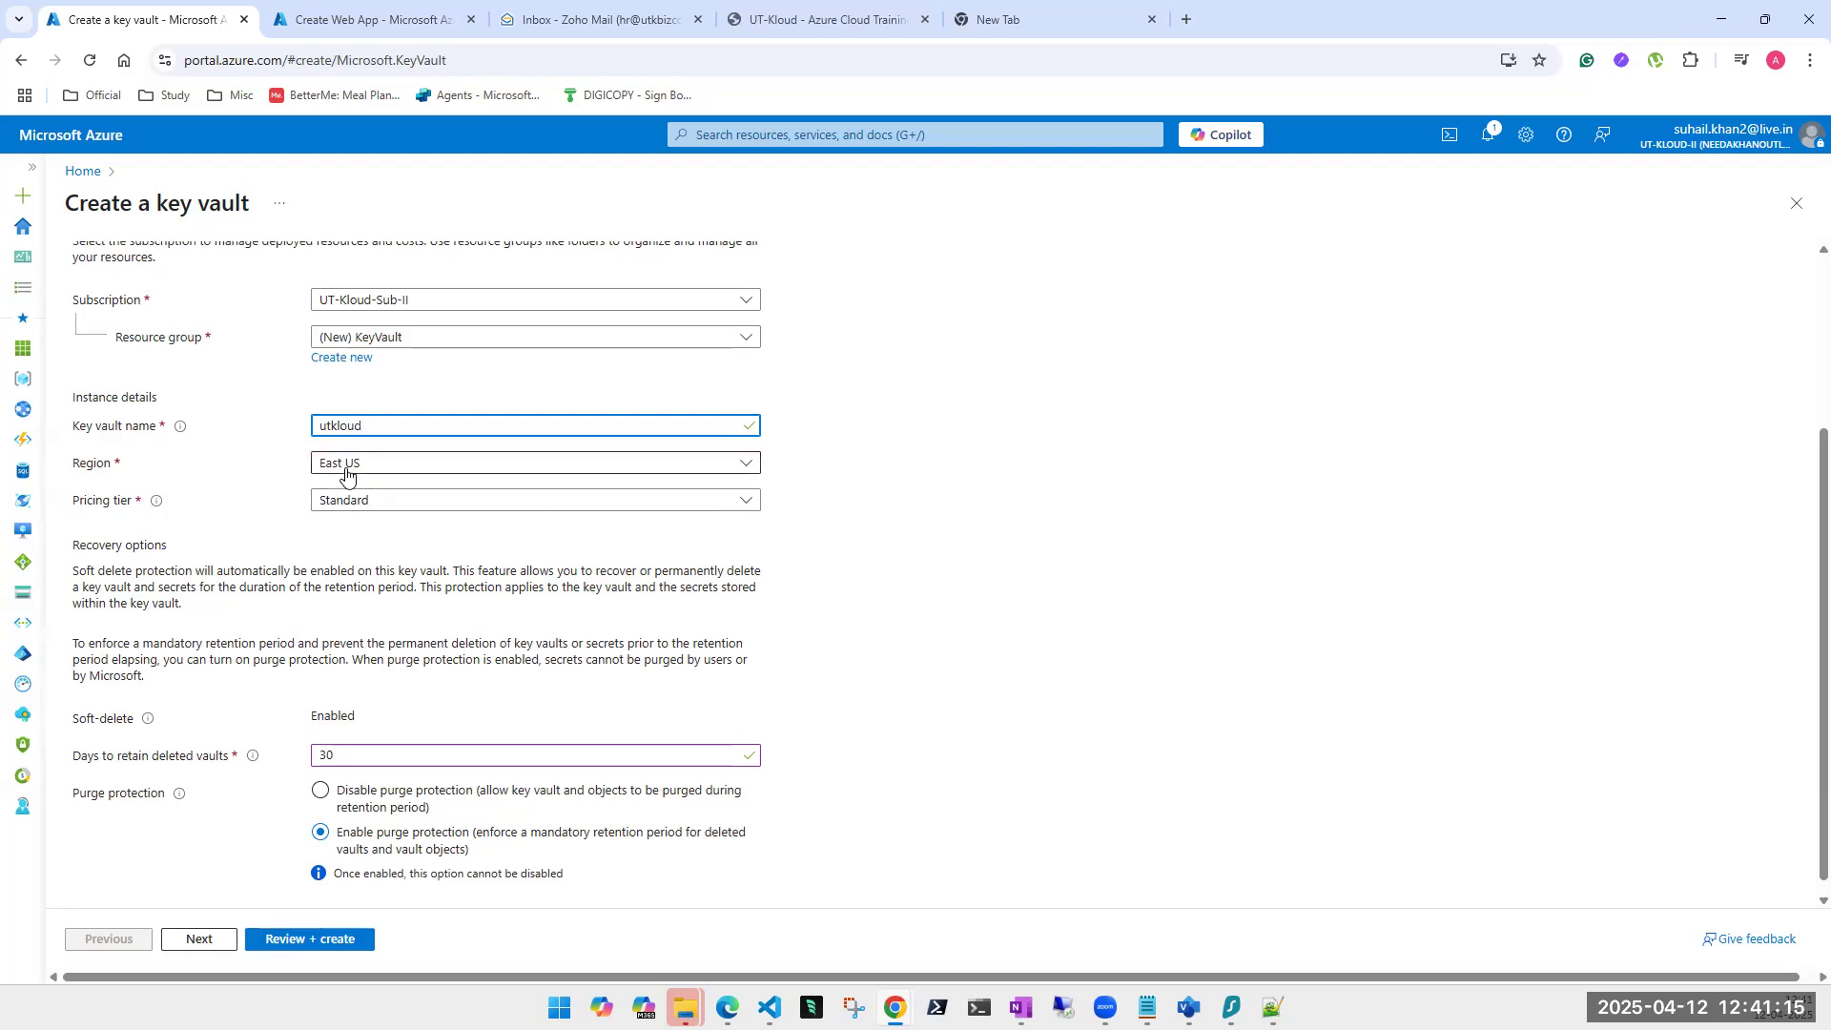
double_click(319, 426)
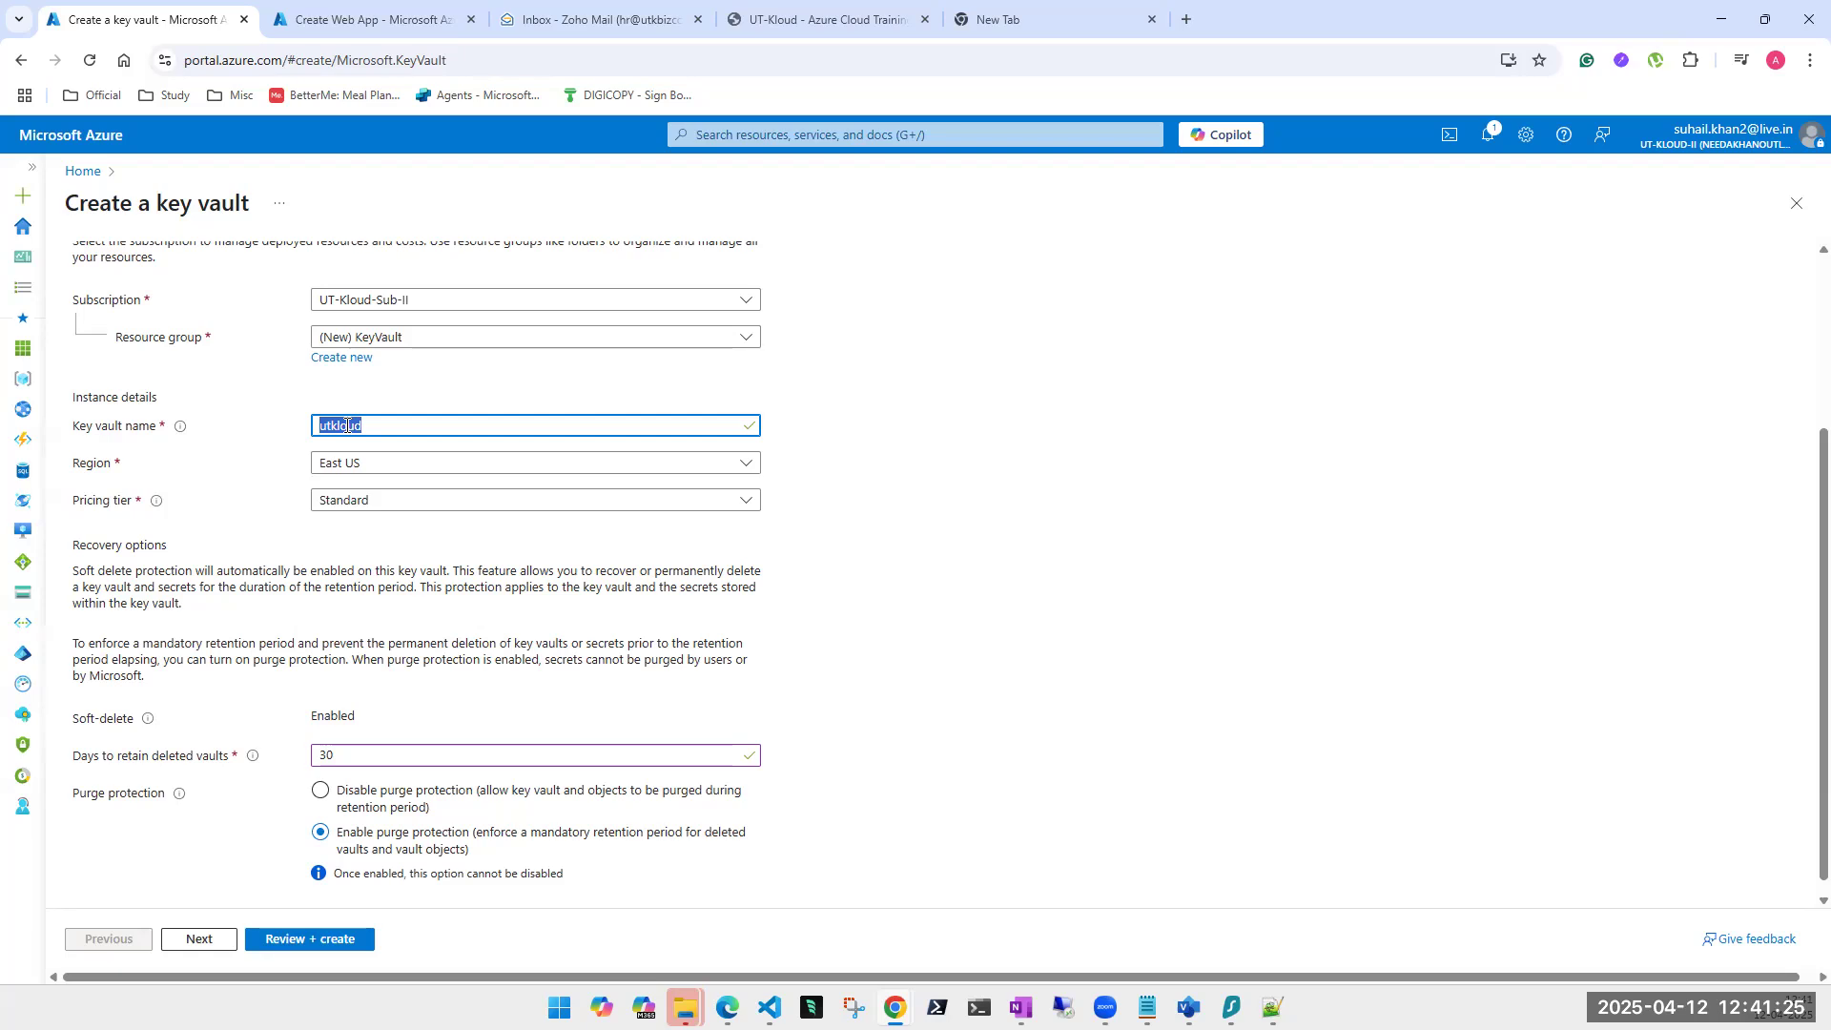
Set retention to 7 days, disable purge protection, and continue to Access configuration.
triple_click(358, 764)
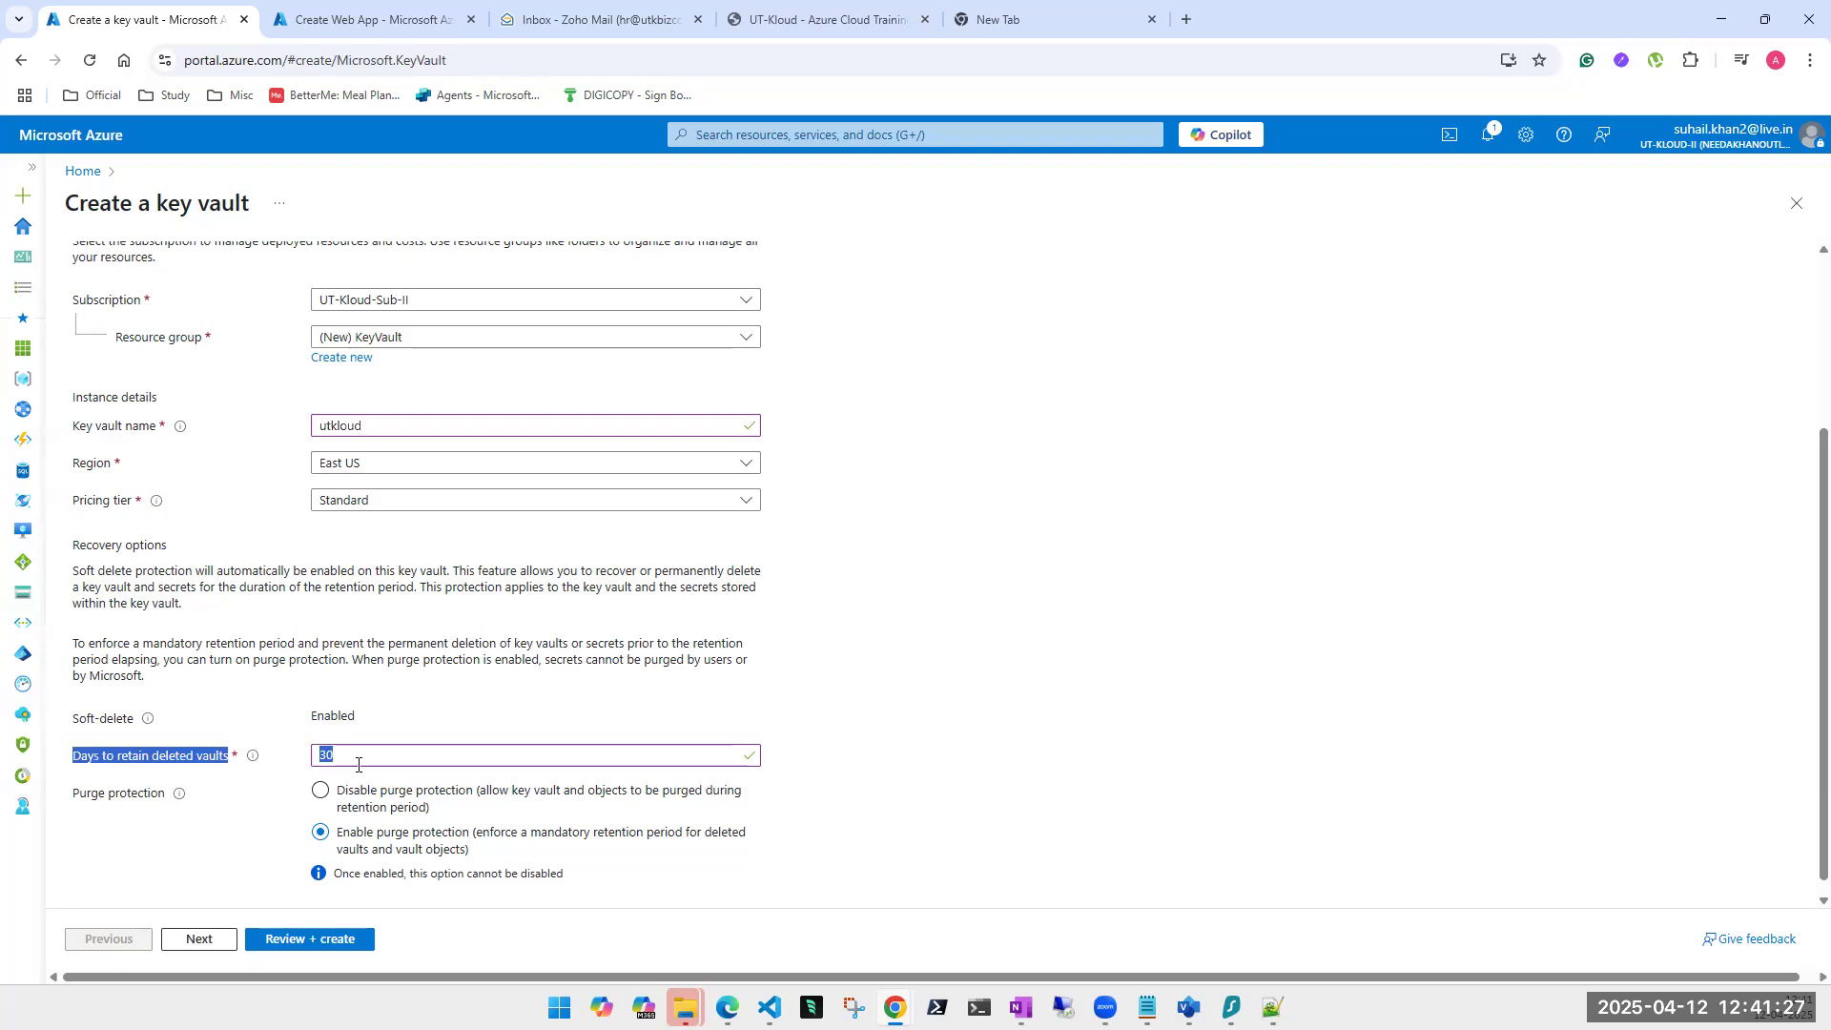
double_click(358, 764)
text(7)
click(322, 835)
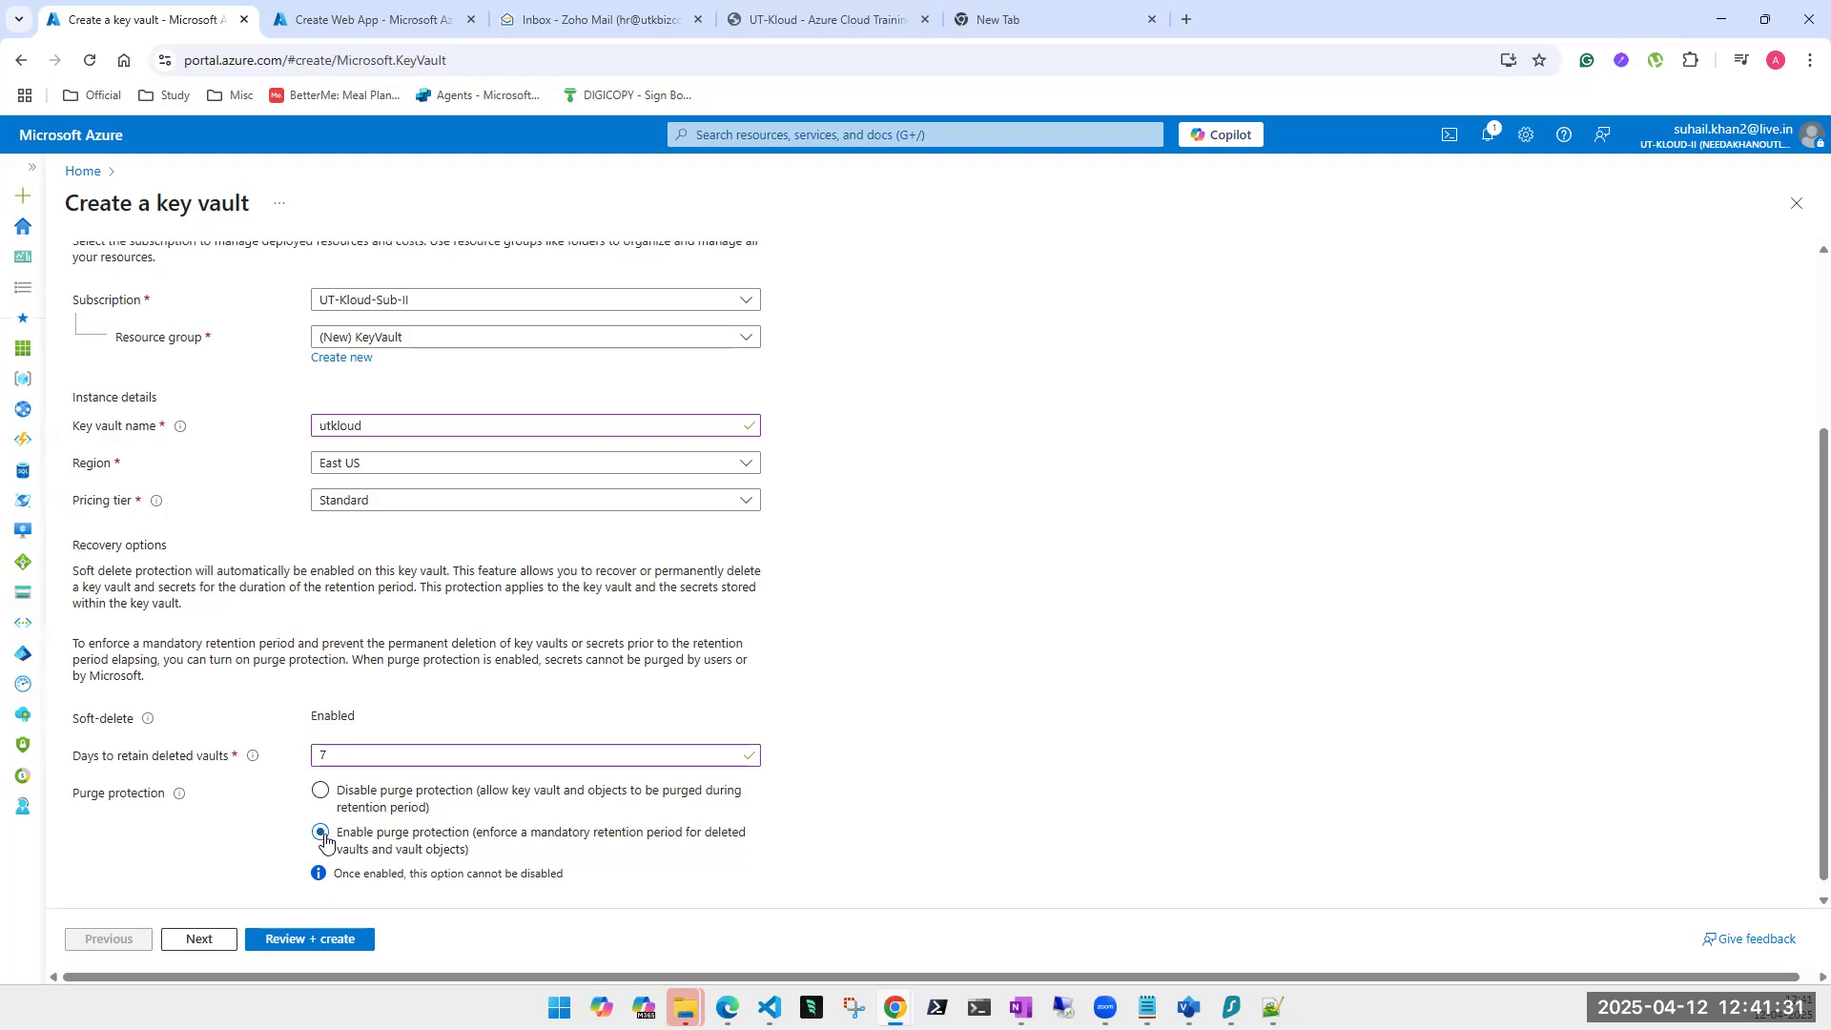
click(320, 793)
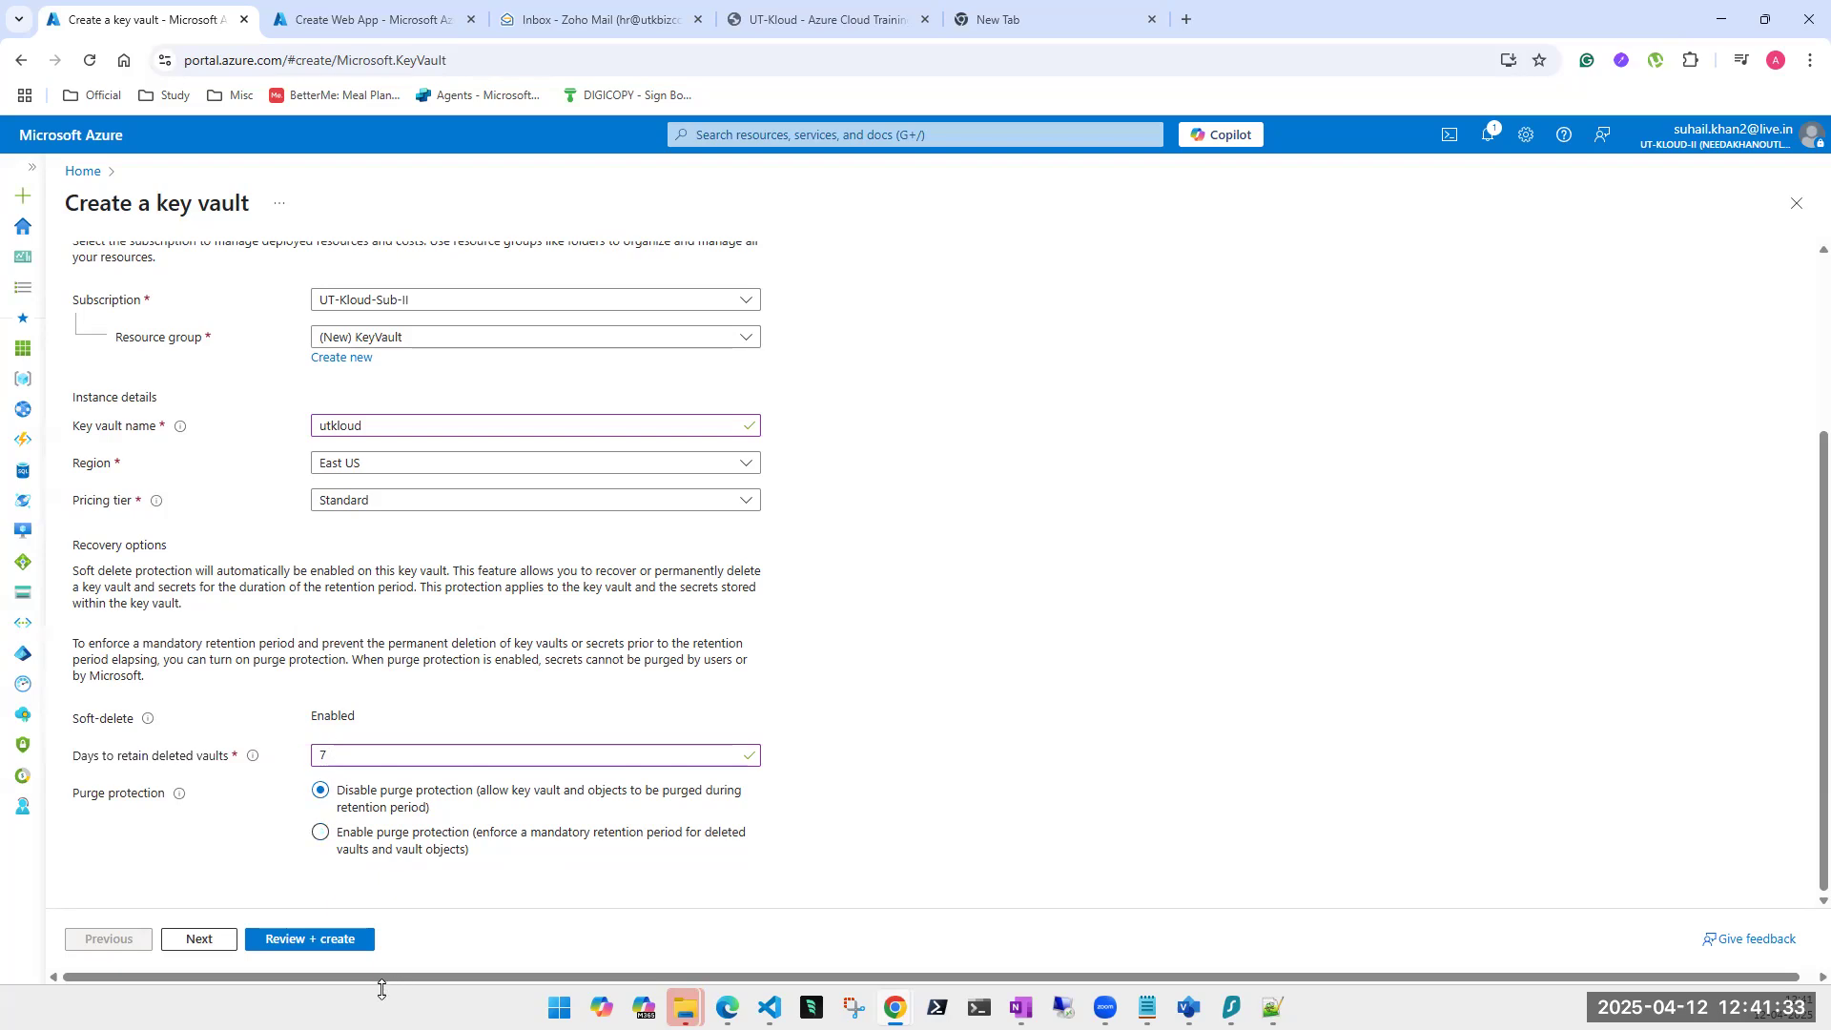
click(208, 942)
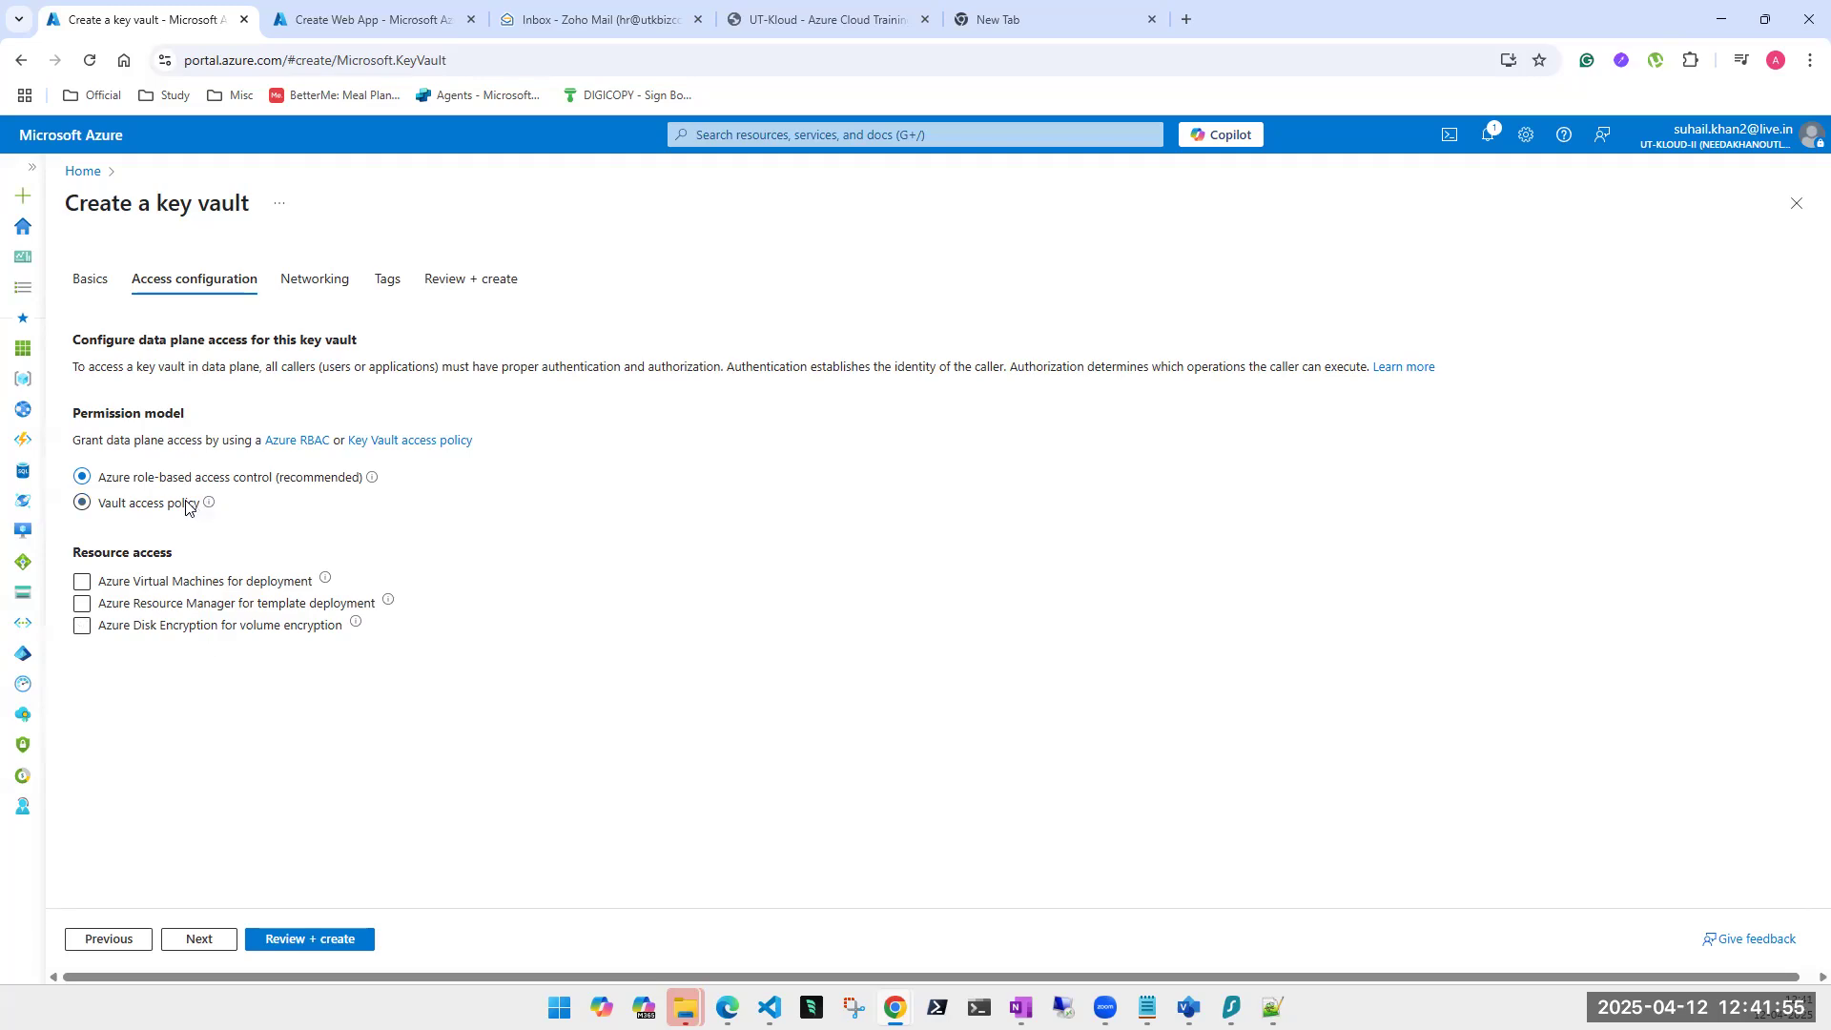
Use Vault access policy permissions and allow VM deployment, ARM template deployment and Disk Encryption access.
click(83, 508)
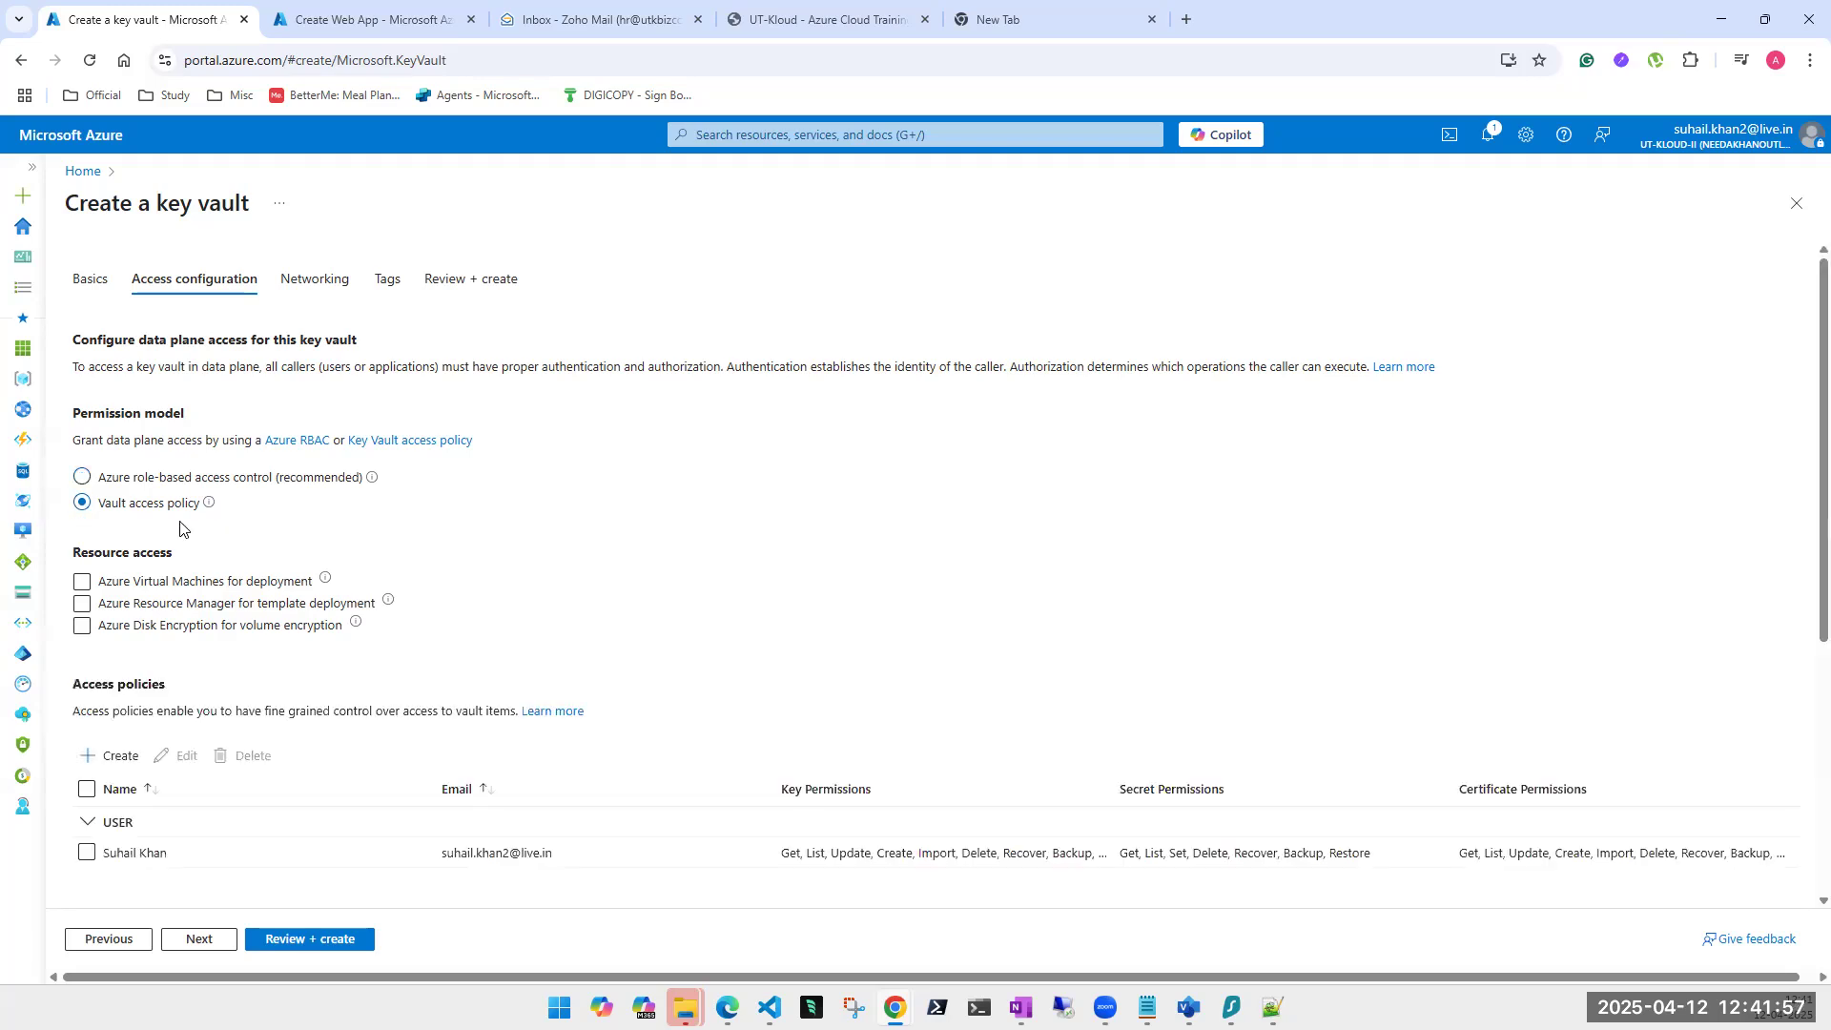
double_click(295, 480)
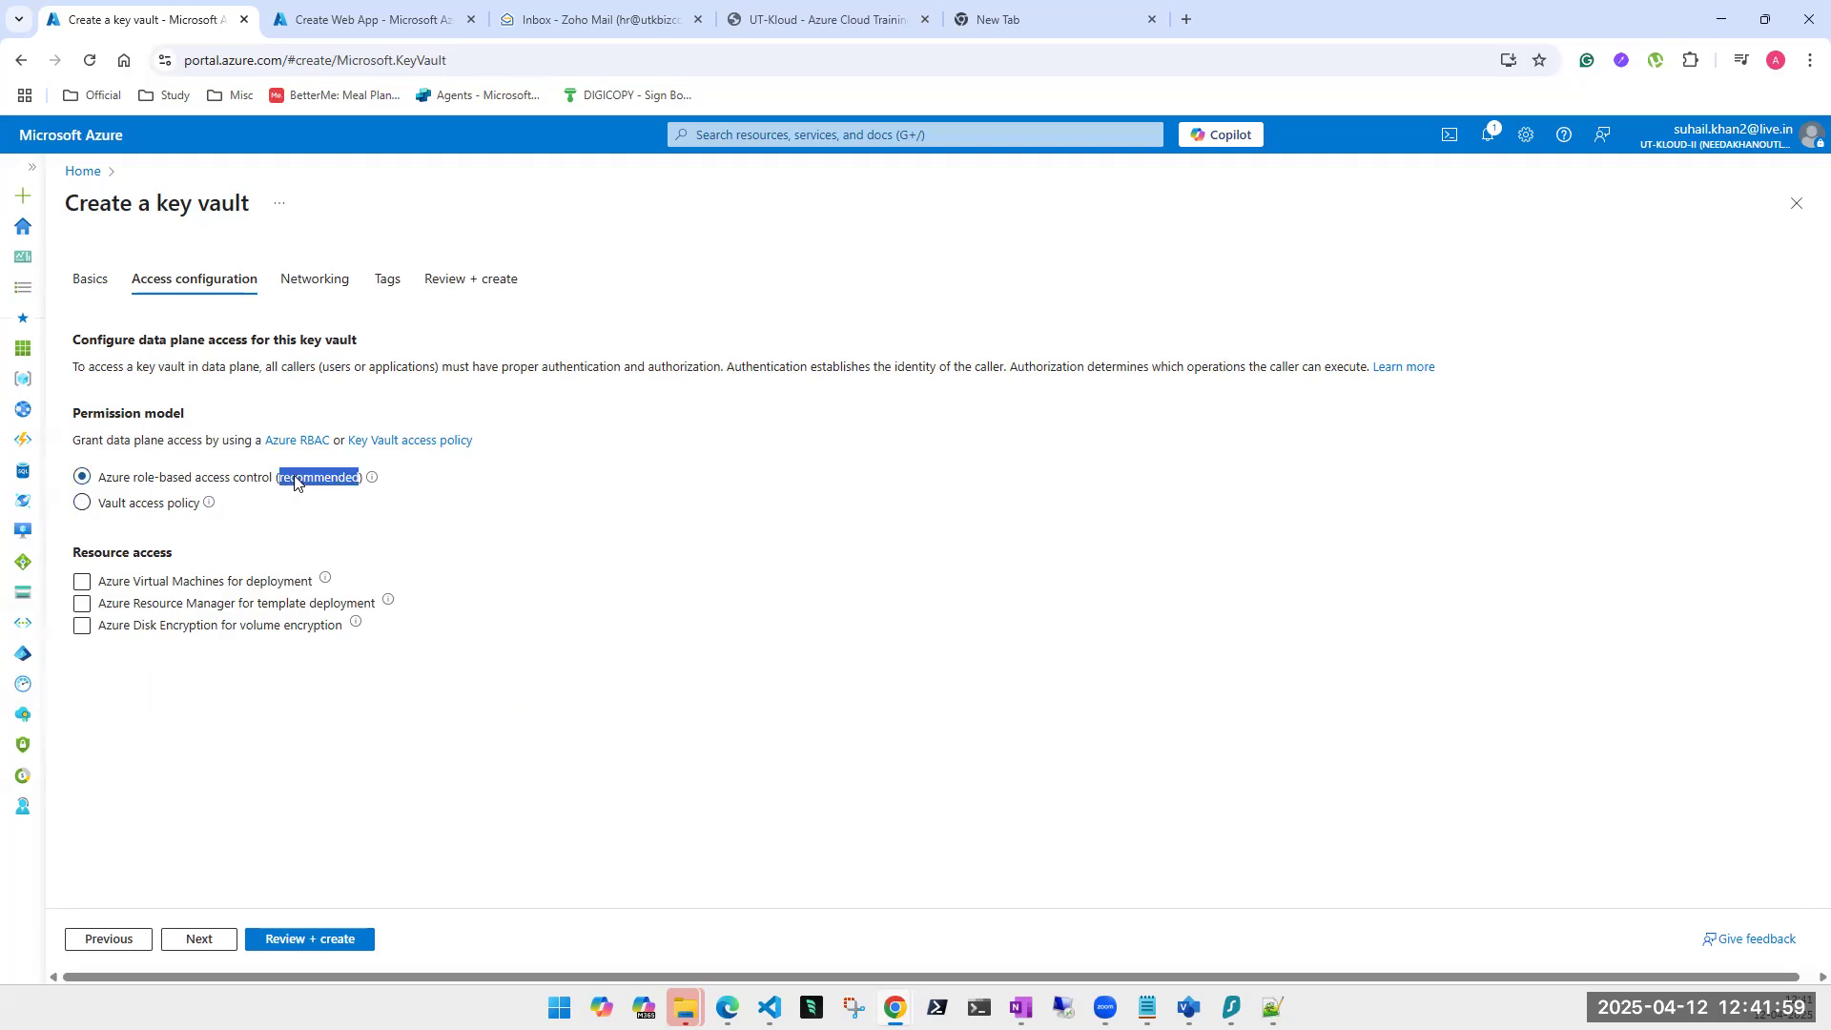
click(141, 513)
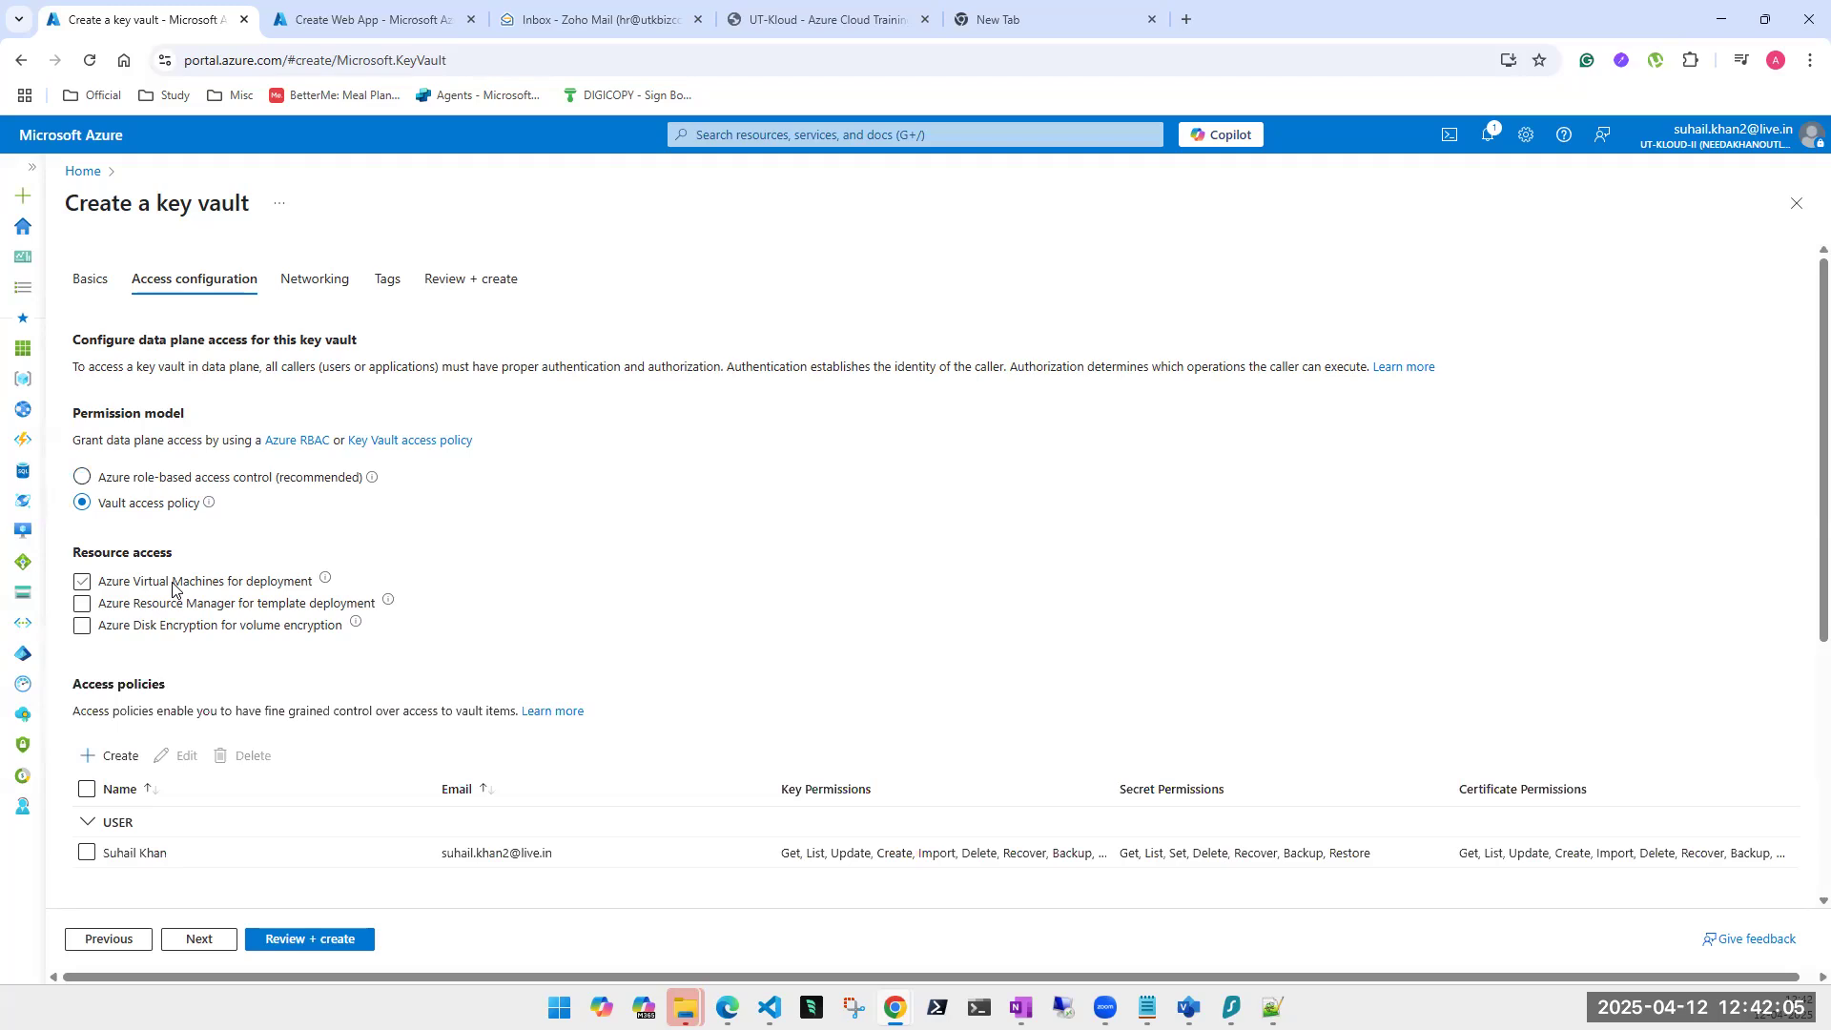
click(166, 482)
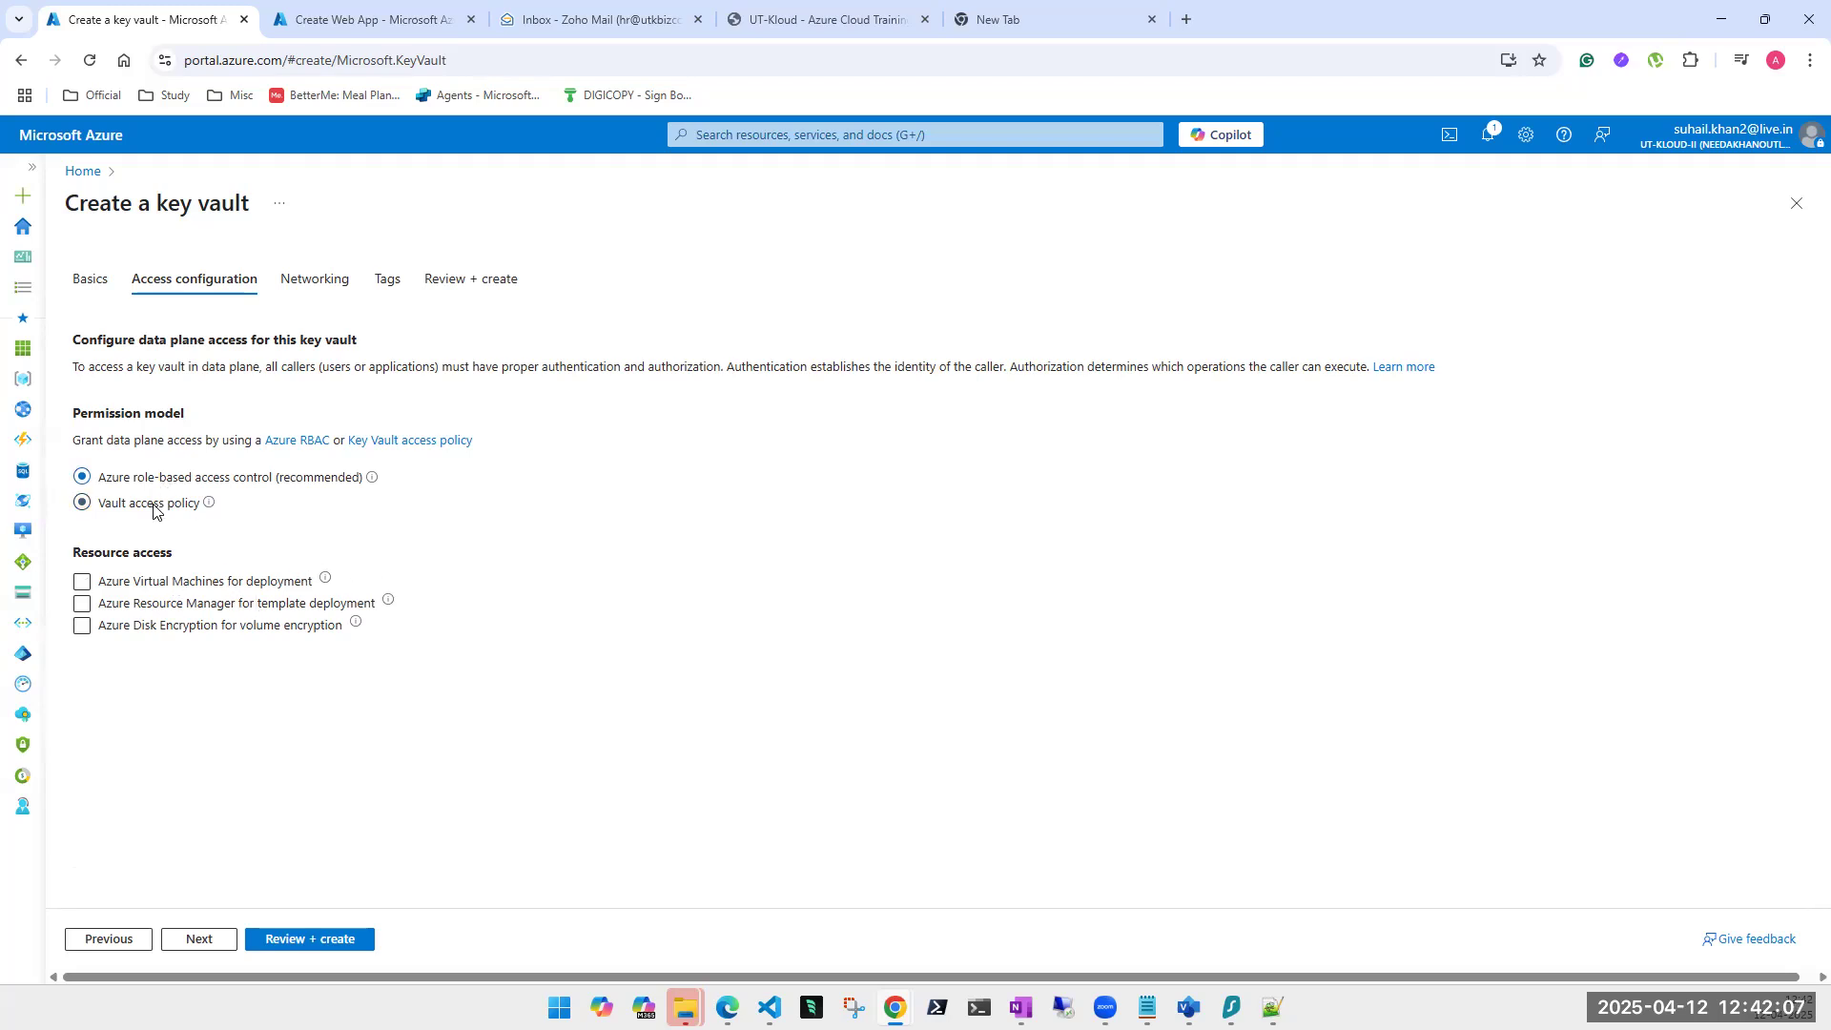
click(85, 603)
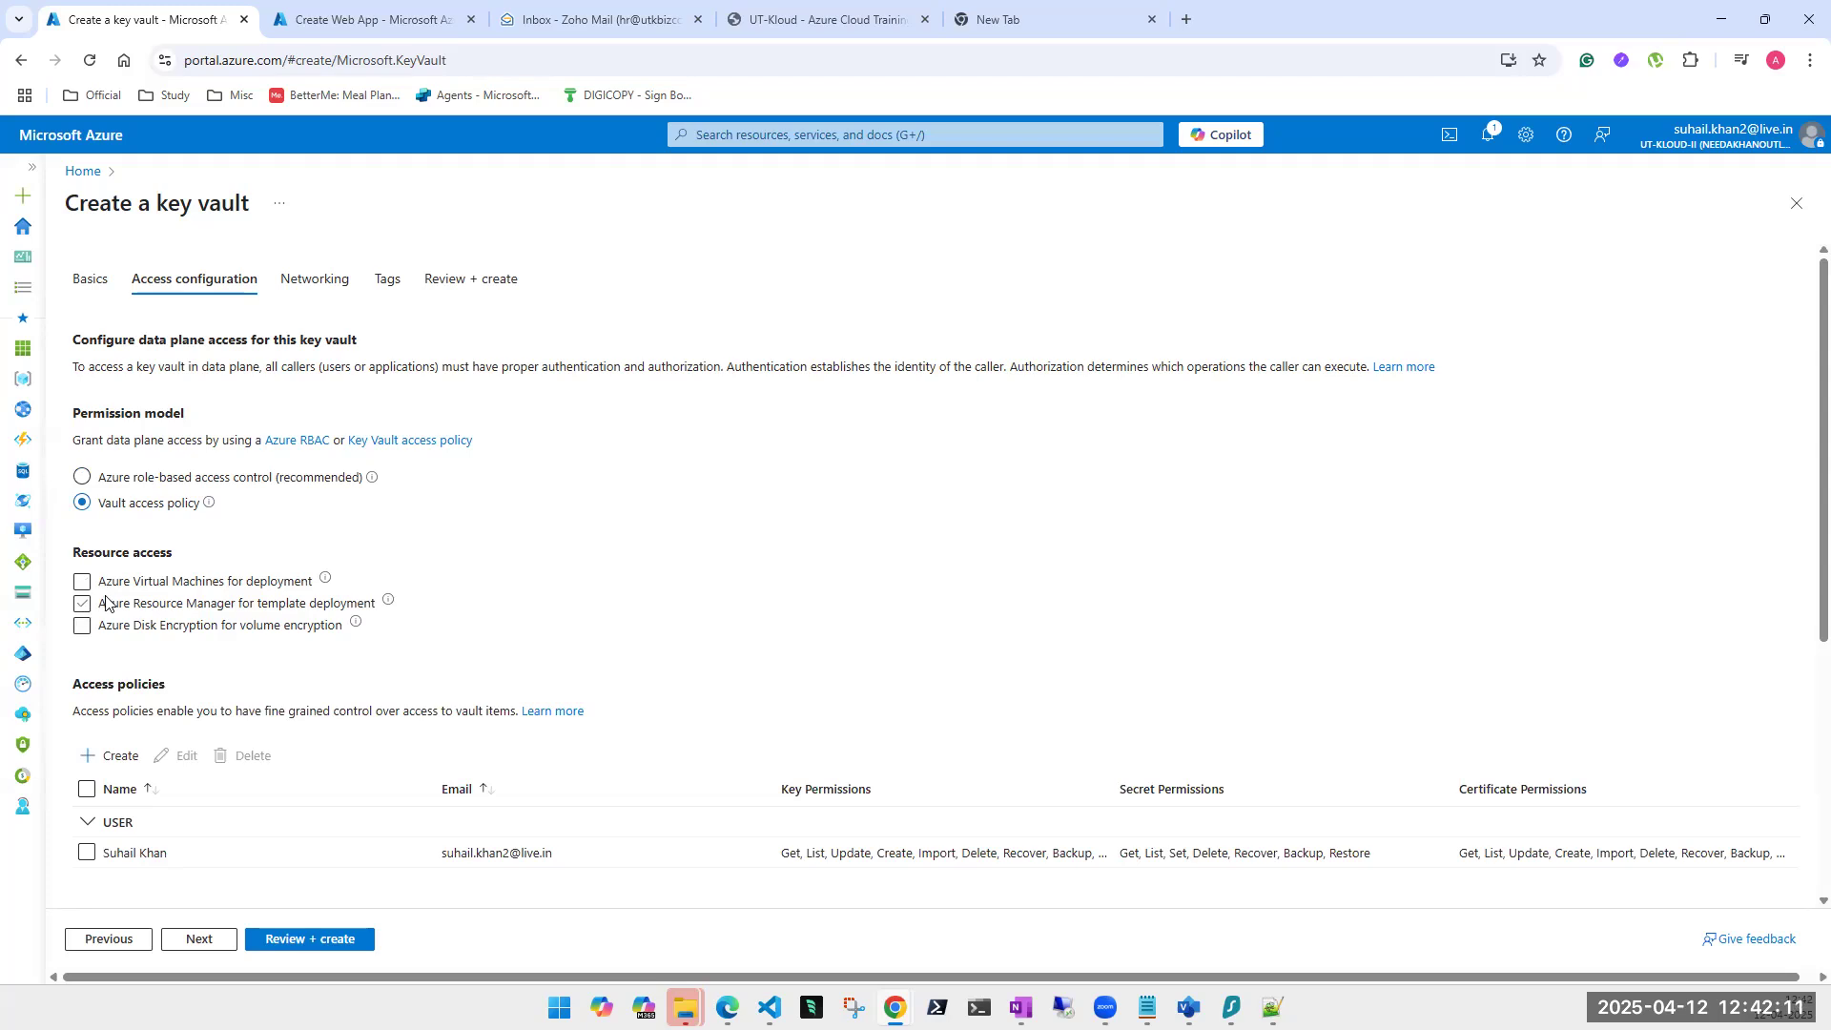
click(84, 584)
click(81, 609)
click(83, 629)
Select the user's access policy and open its permissions for editing.
scroll(214, 621, down, 2)
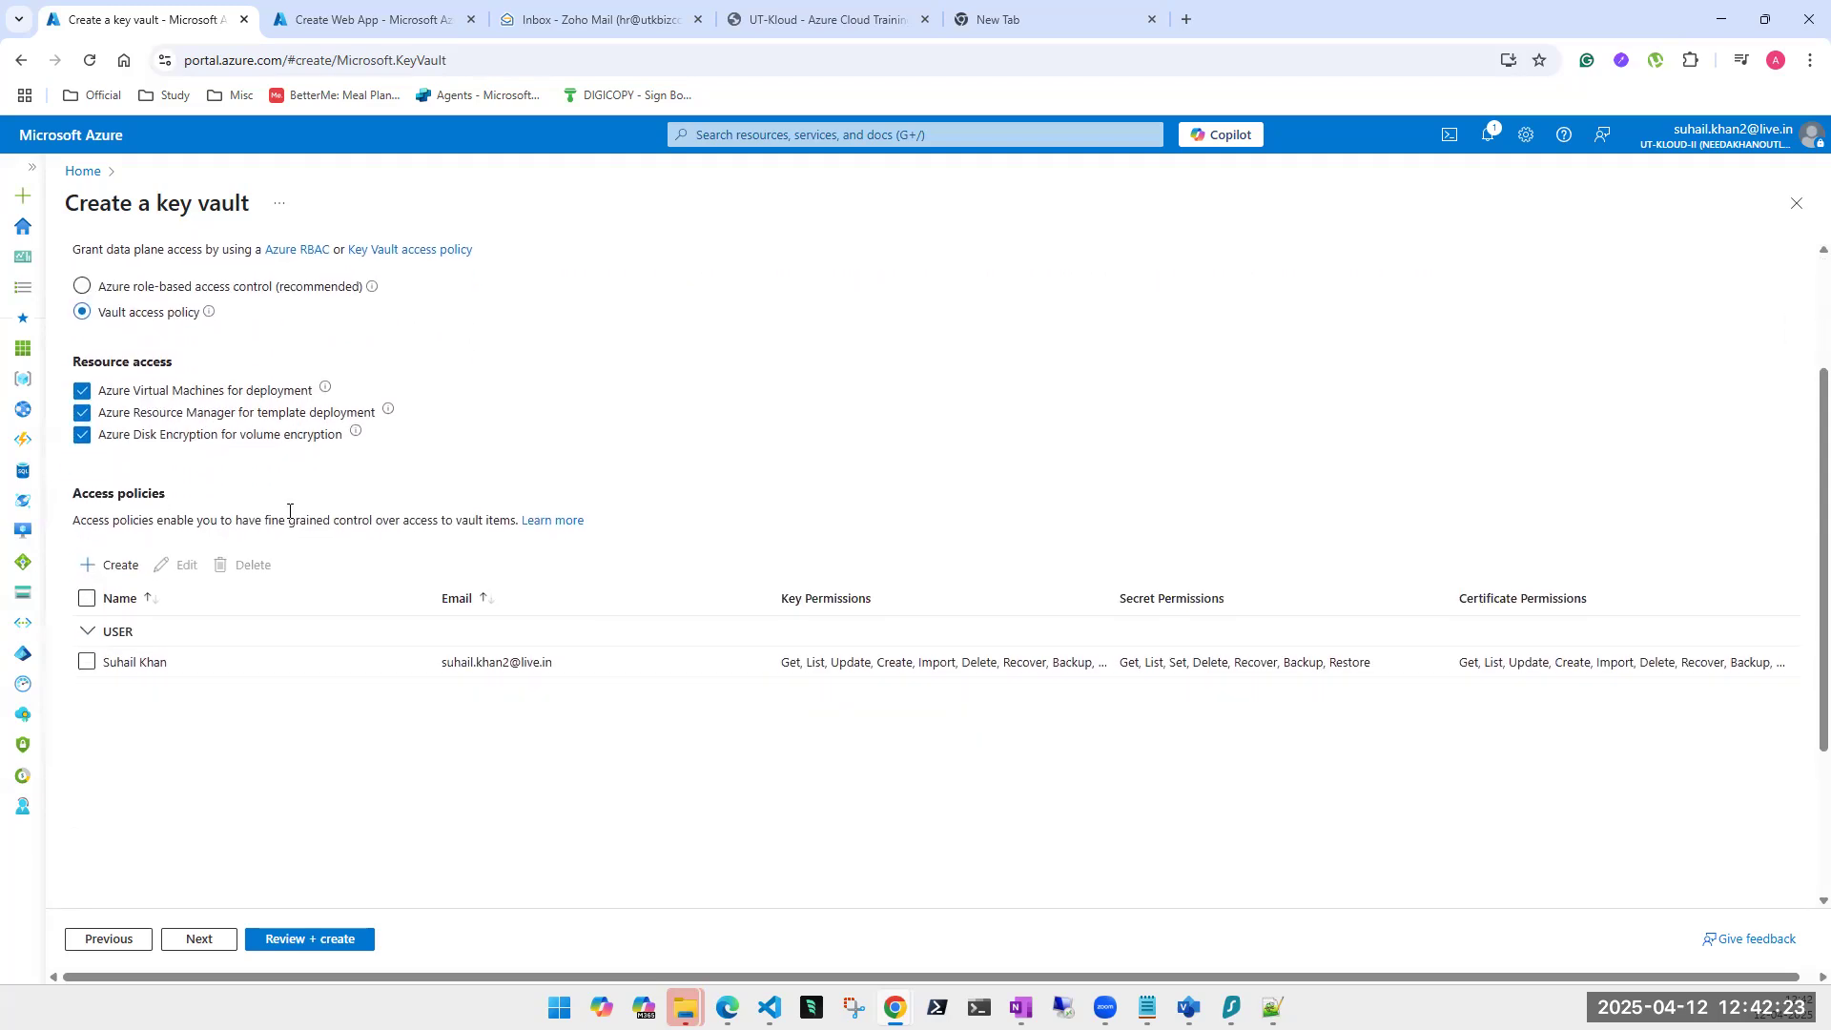
click(85, 600)
click(85, 600)
click(87, 661)
click(89, 663)
click(88, 663)
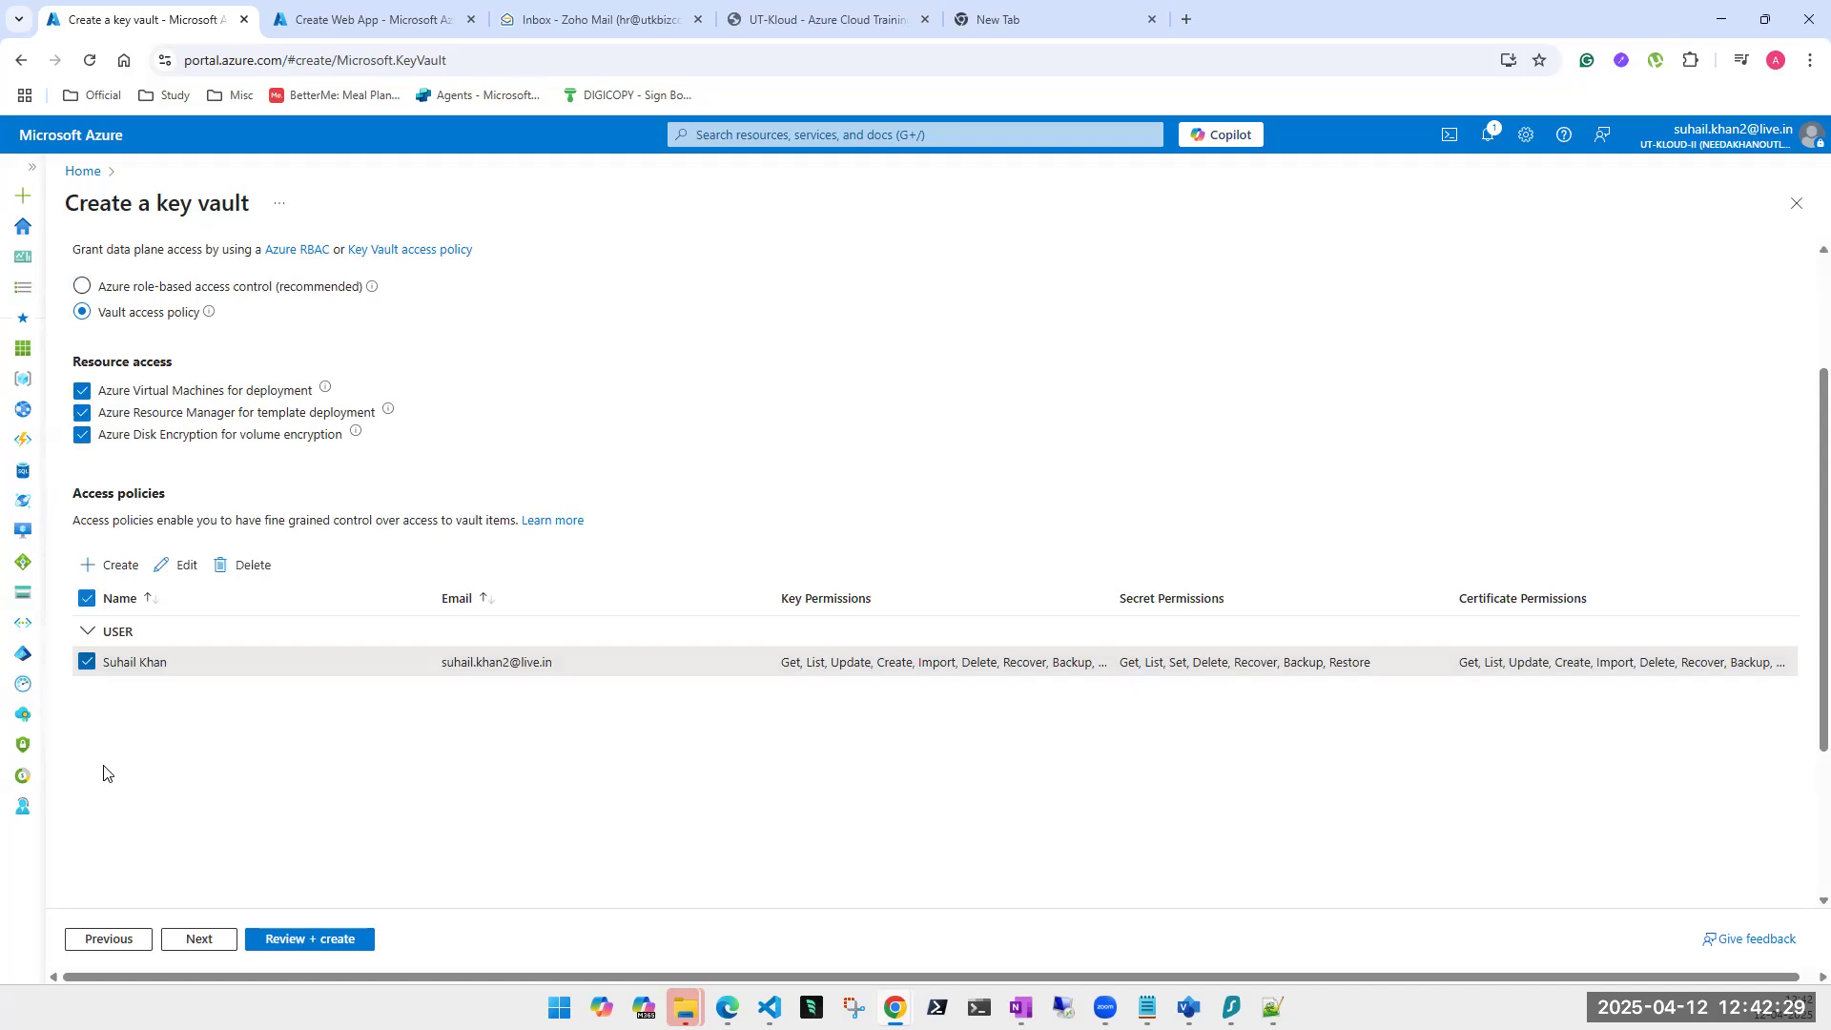
click(182, 577)
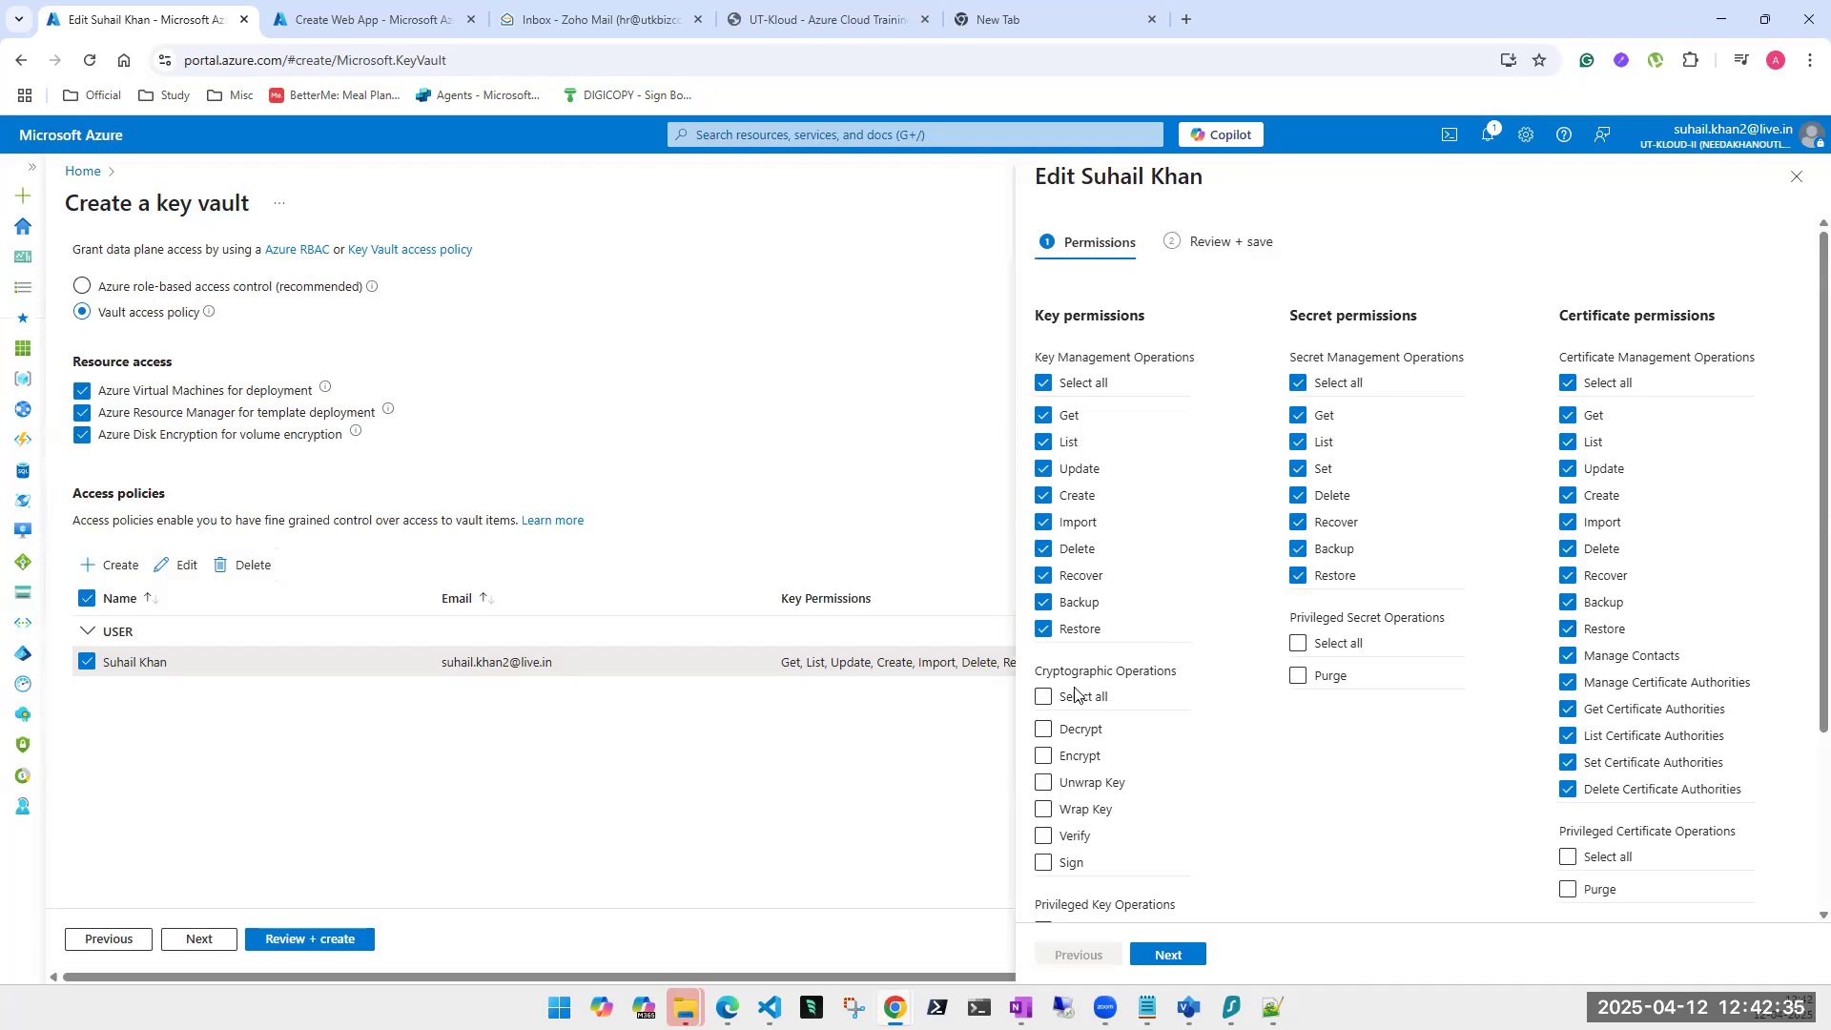
Grant all cryptographic and privileged key operations, secret purge and all privileged certificate operations, then save the policy.
click(1046, 702)
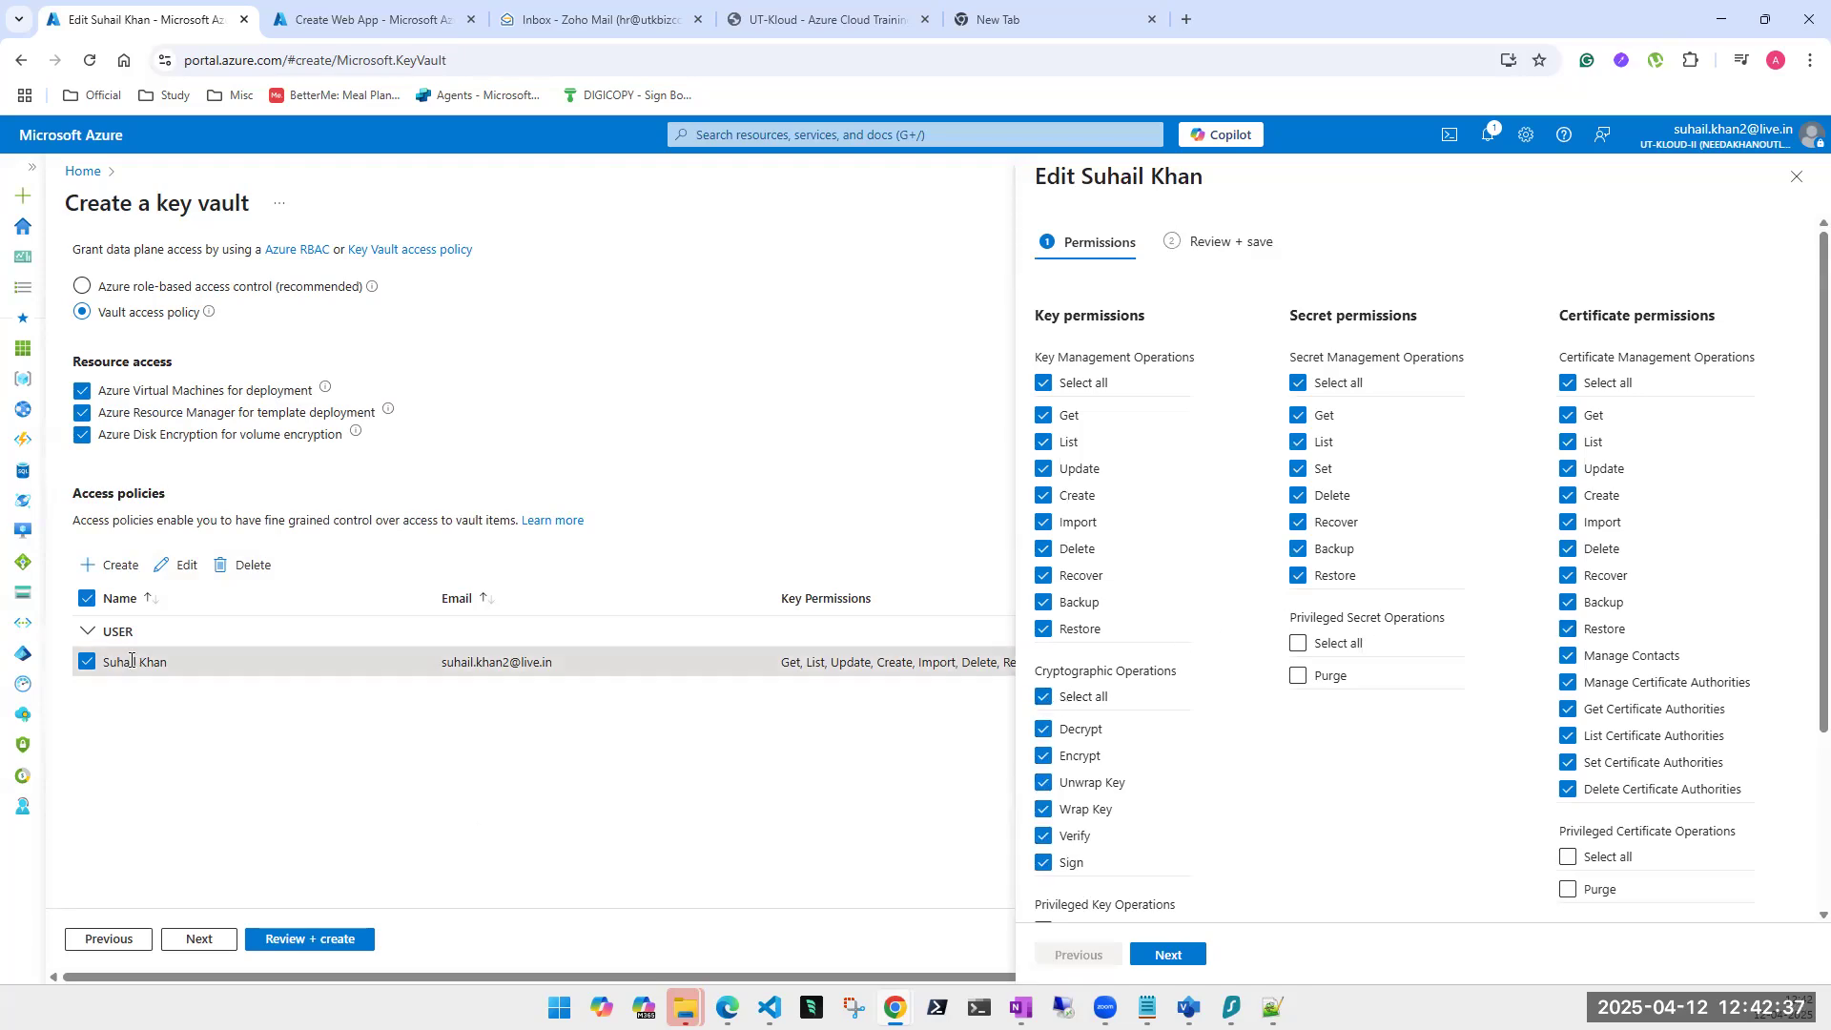
click(1298, 643)
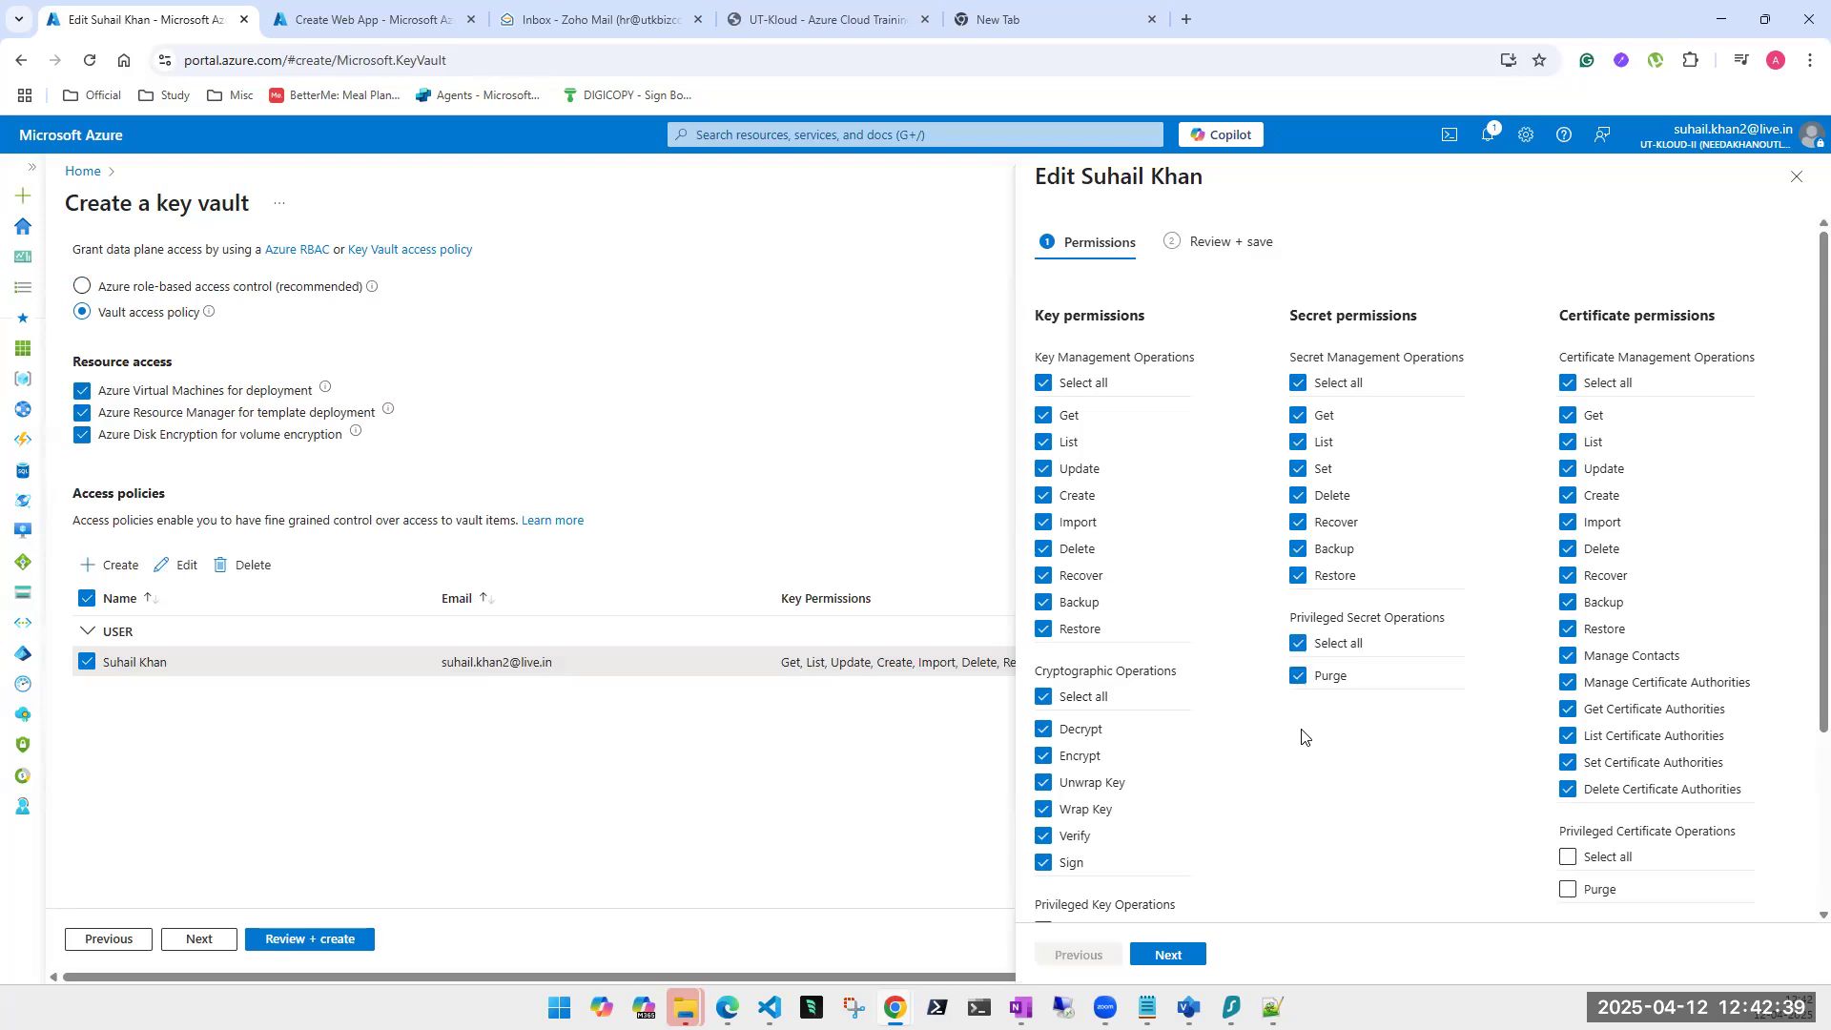
scroll(1316, 734, down, 2)
click(1046, 774)
scroll(1049, 775, down, 1)
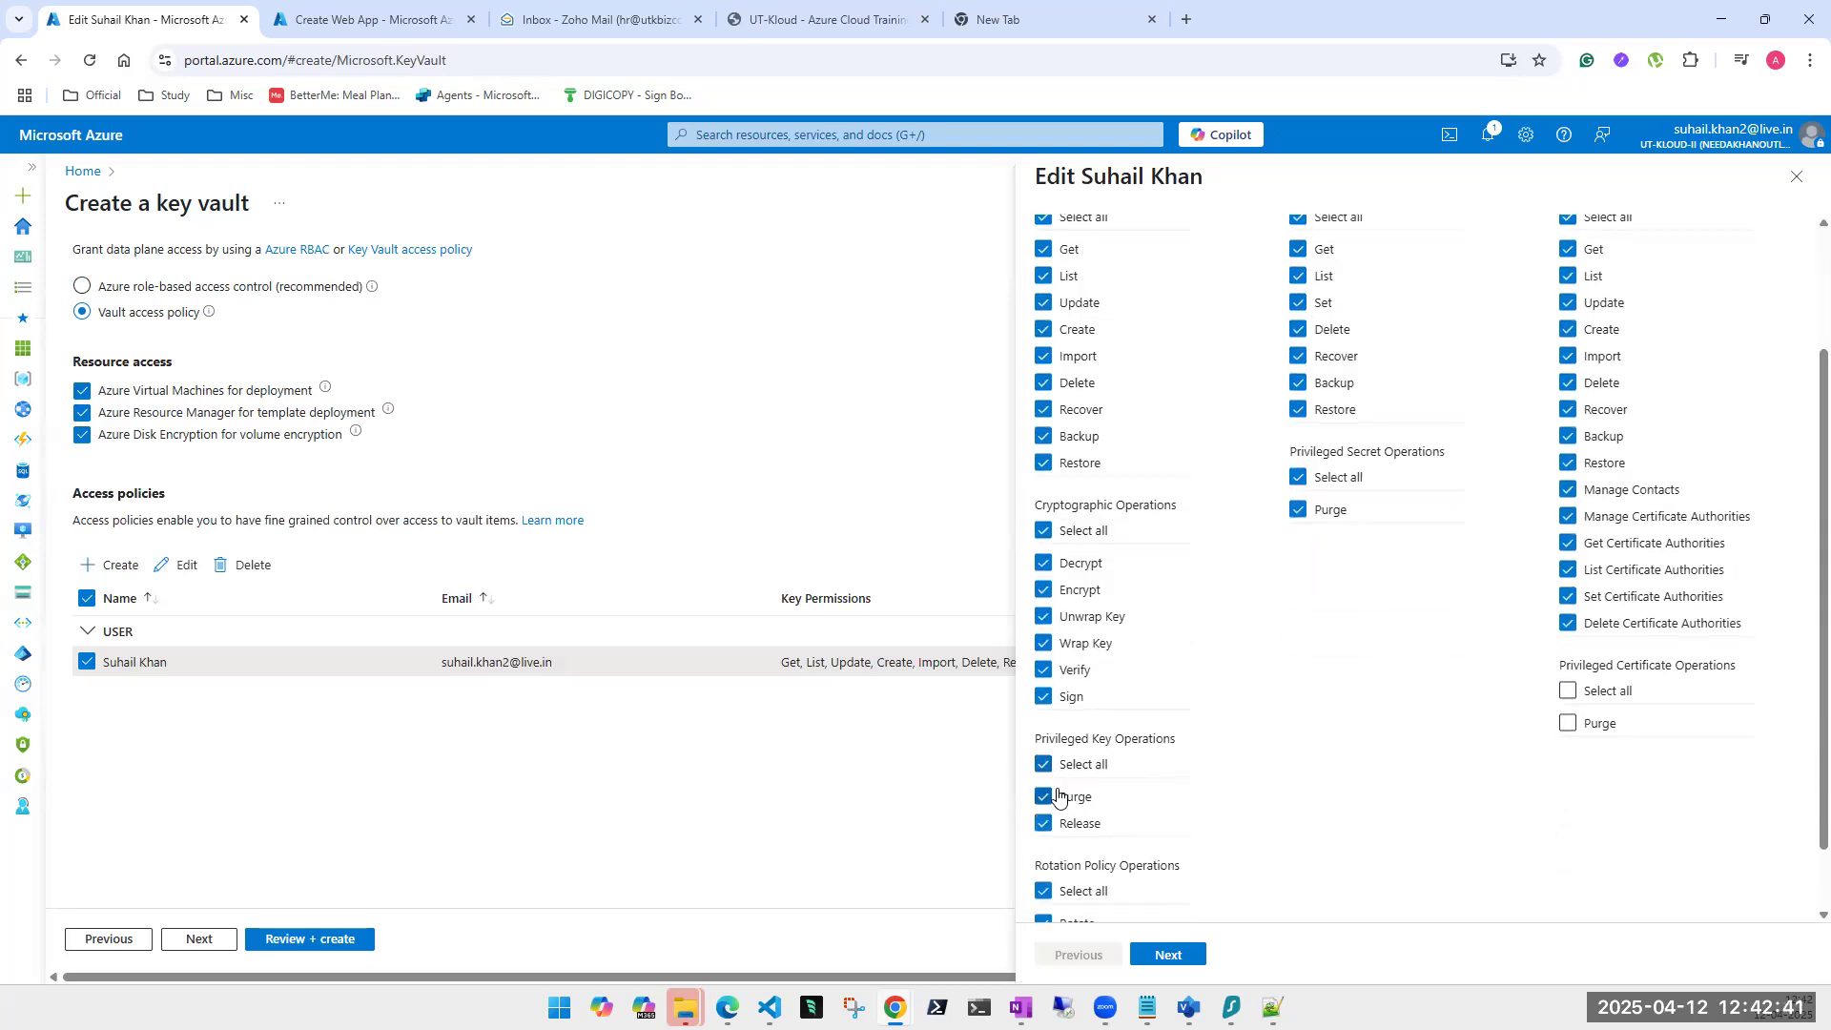
click(1568, 612)
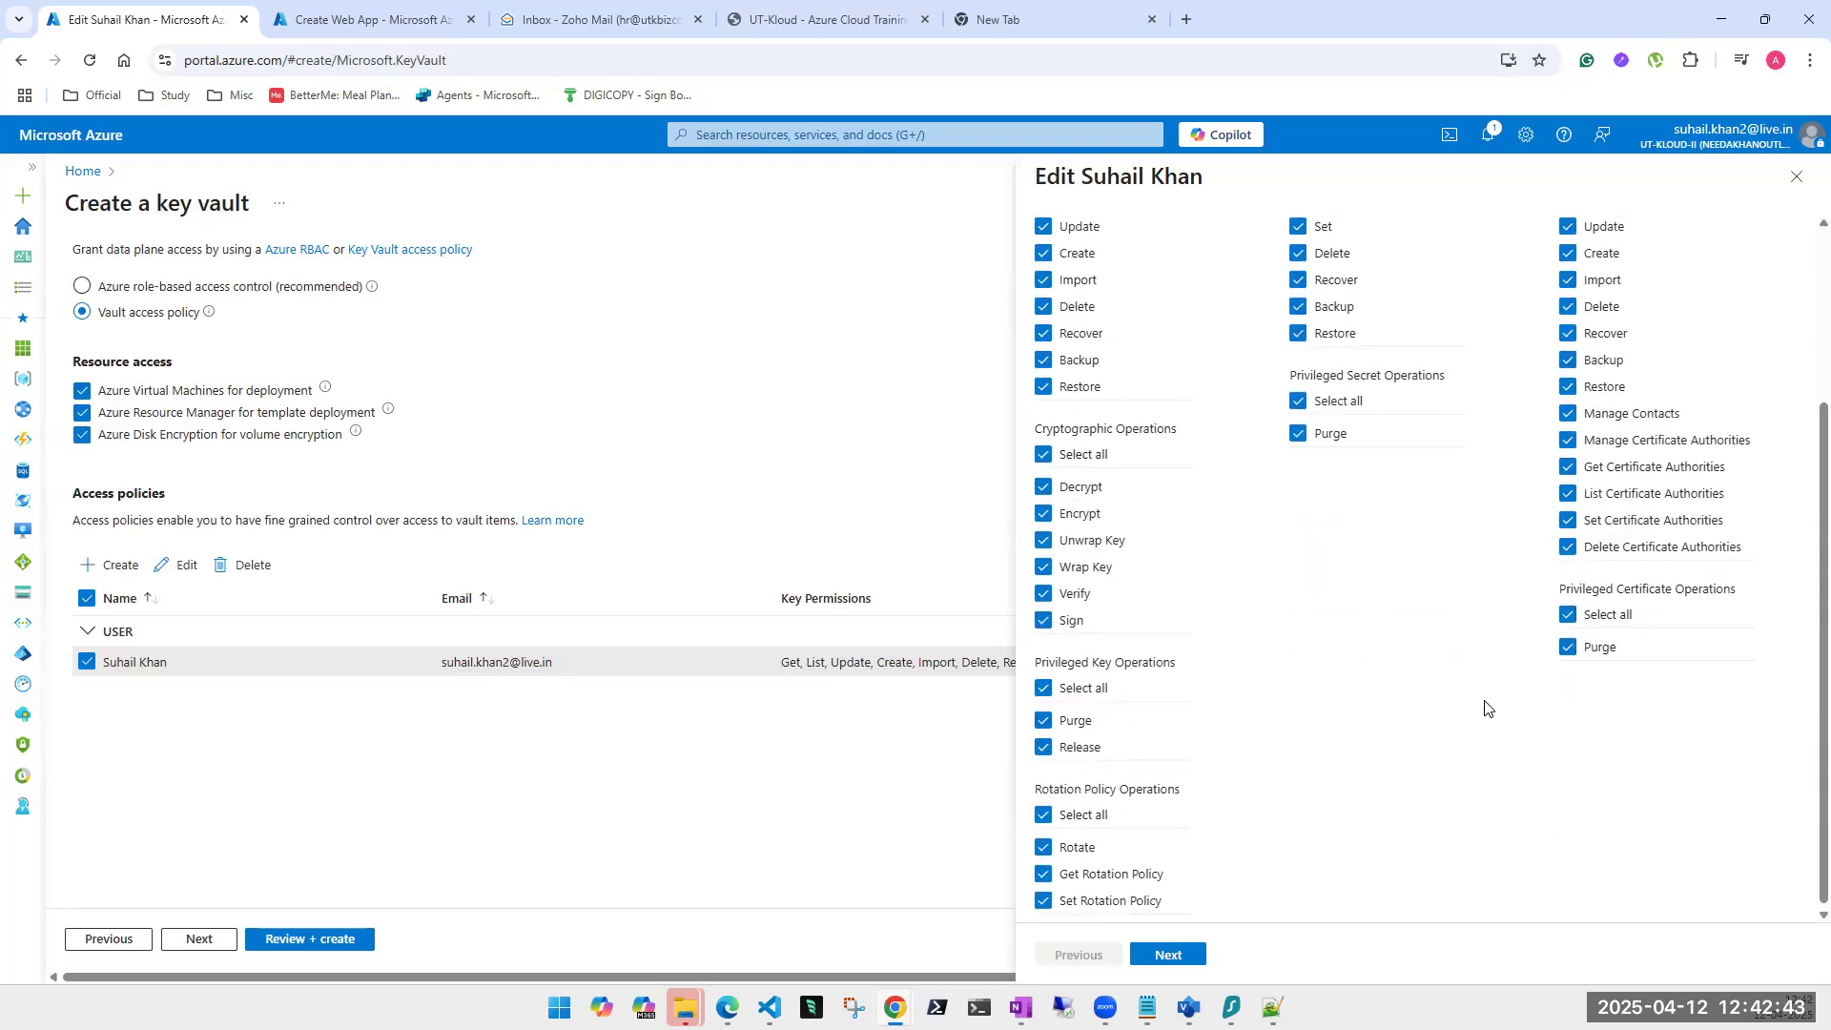
scroll(1487, 704, up, 5)
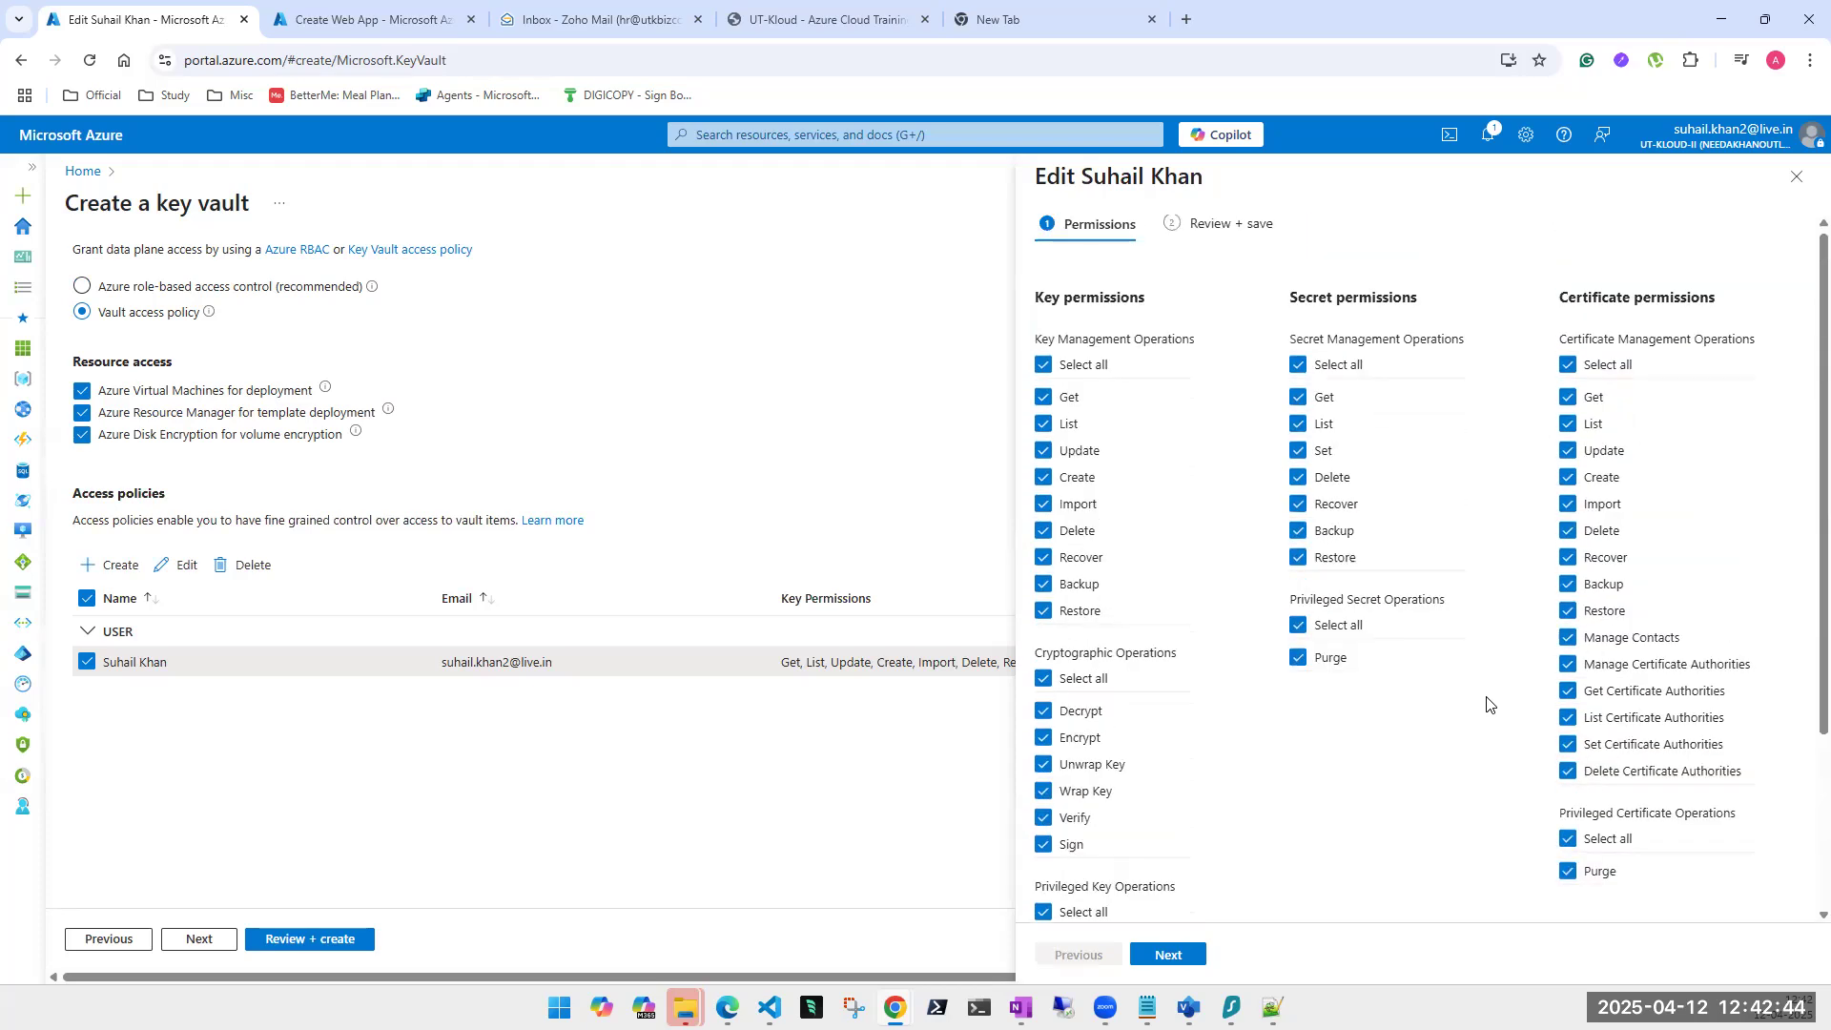
click(1168, 954)
click(1173, 956)
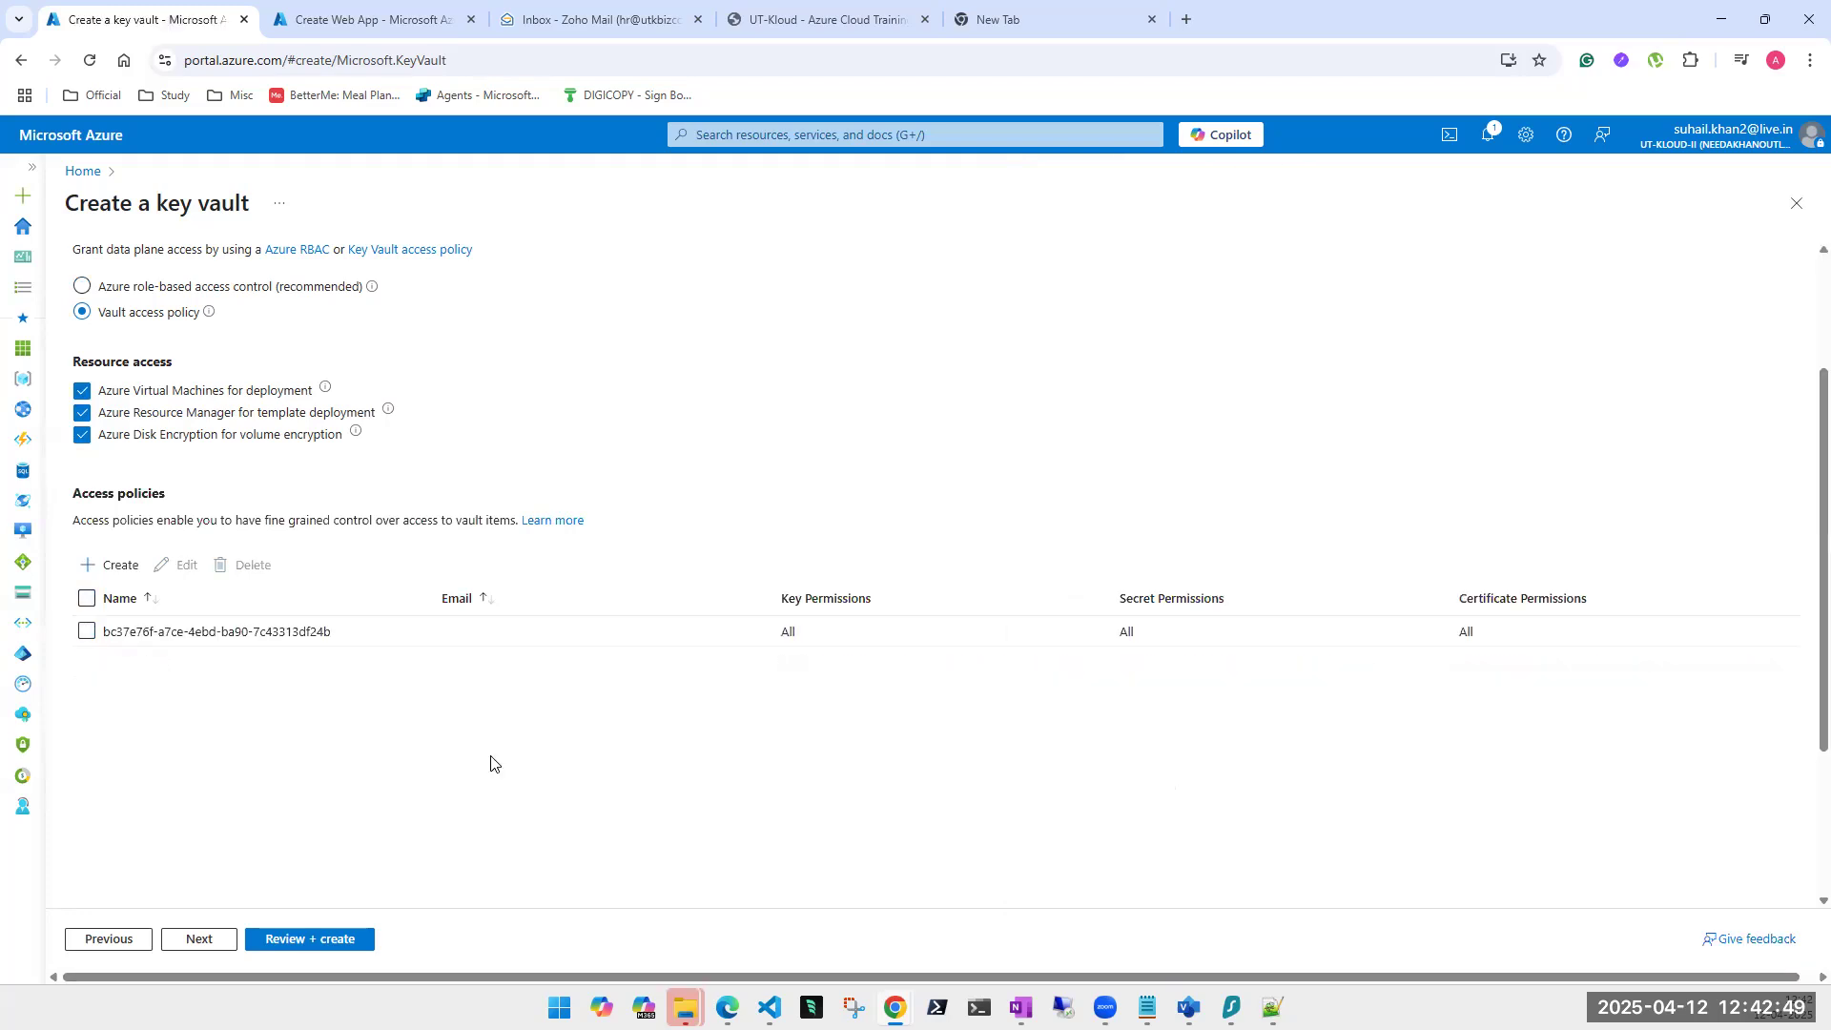
click(115, 570)
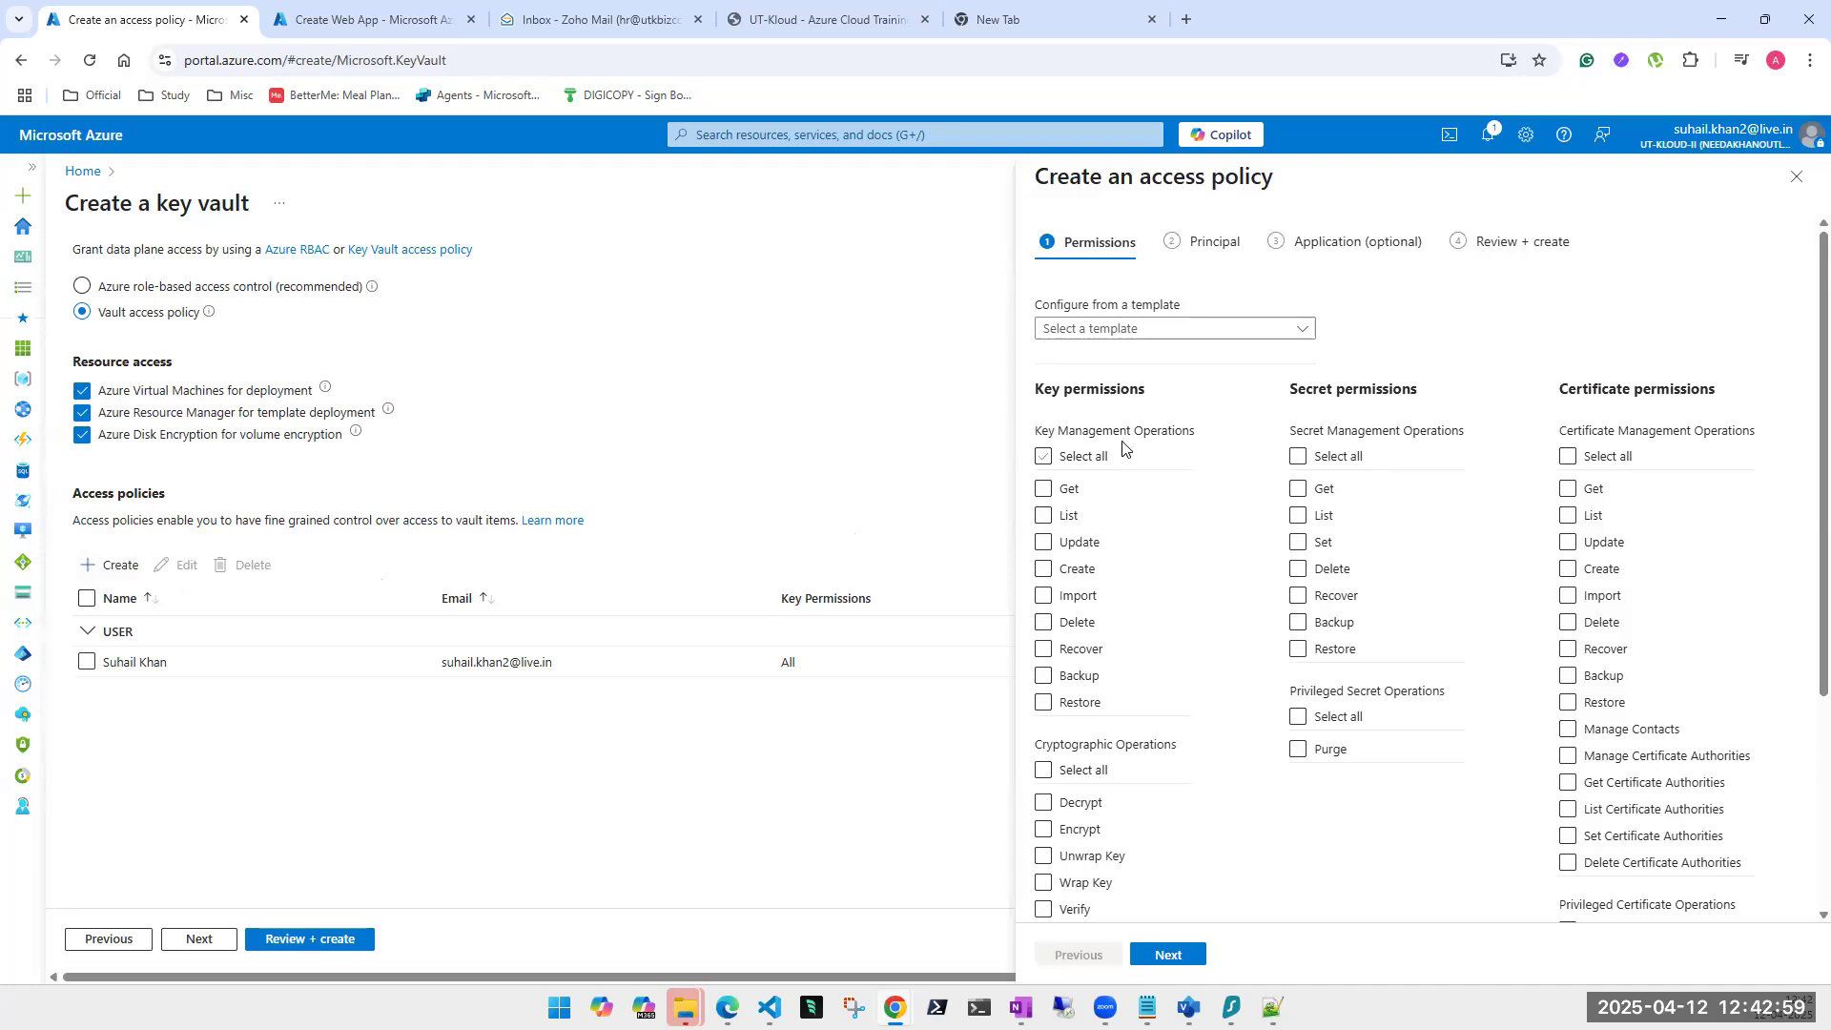
click(1044, 488)
click(1044, 515)
click(1044, 542)
click(1044, 568)
click(1044, 596)
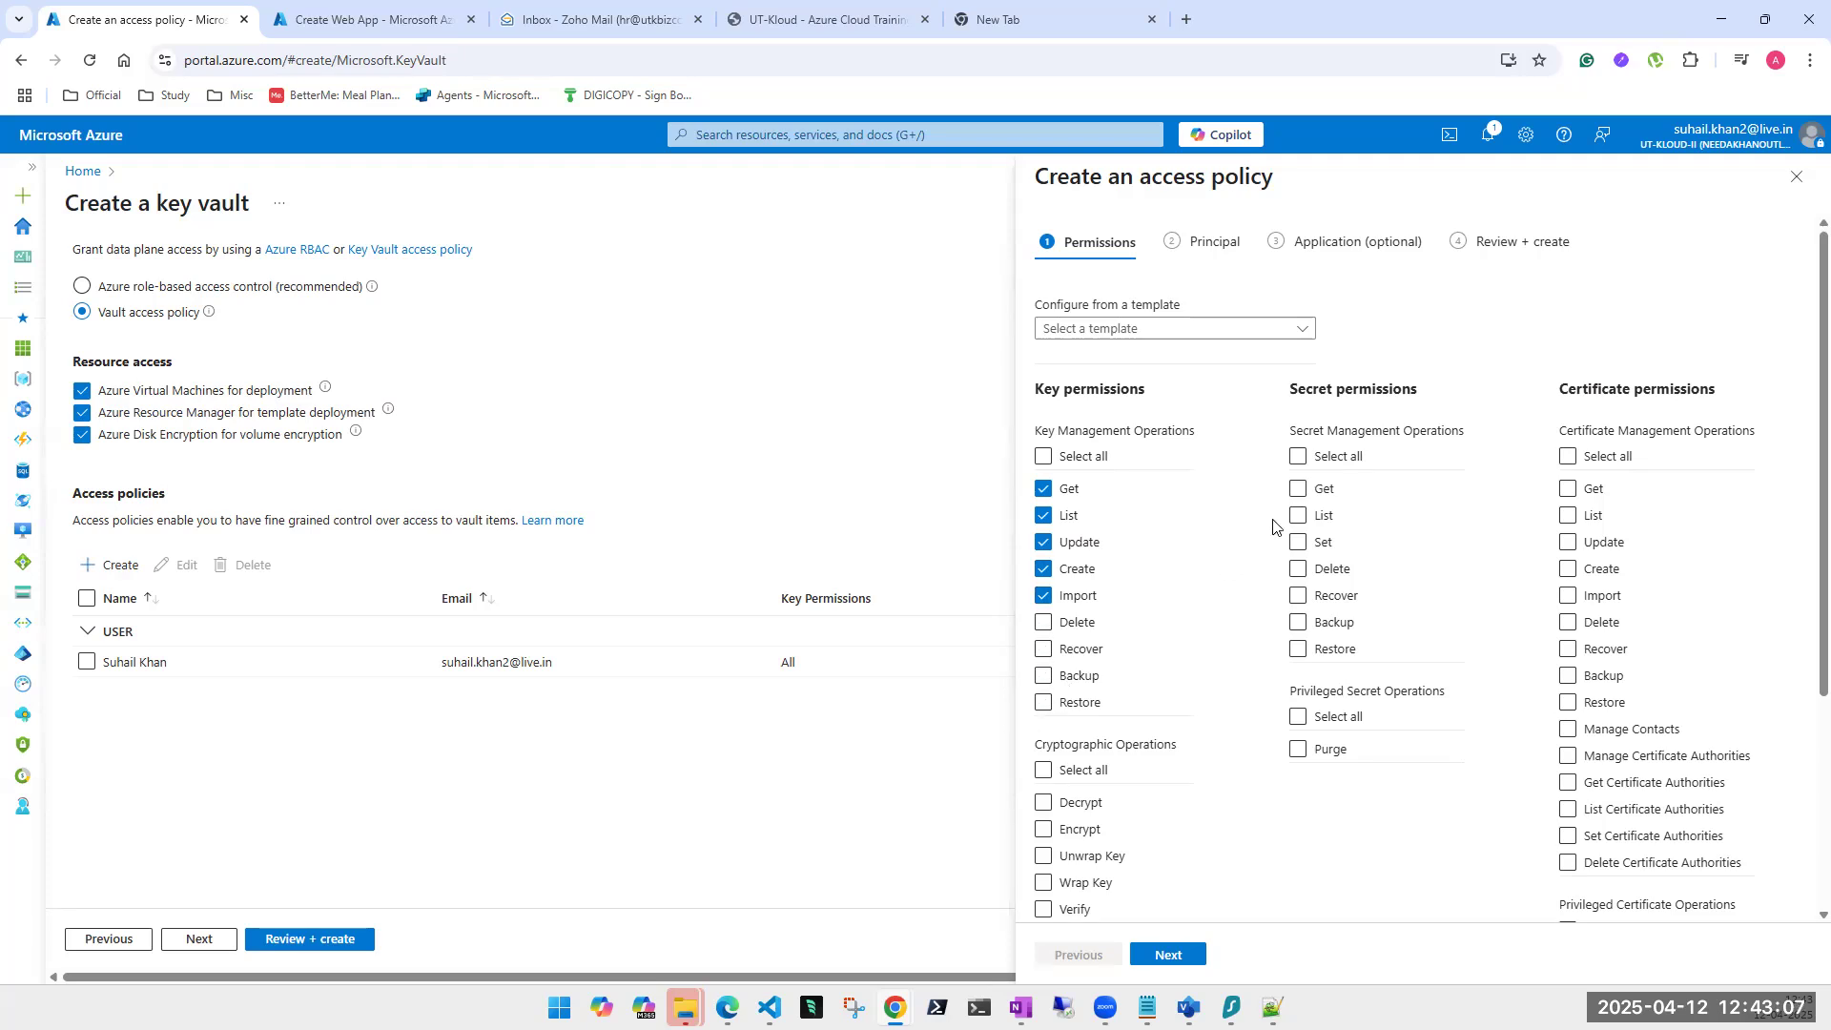
click(1298, 488)
click(1298, 515)
click(1298, 542)
click(1296, 569)
scroll(1321, 674, down, 3)
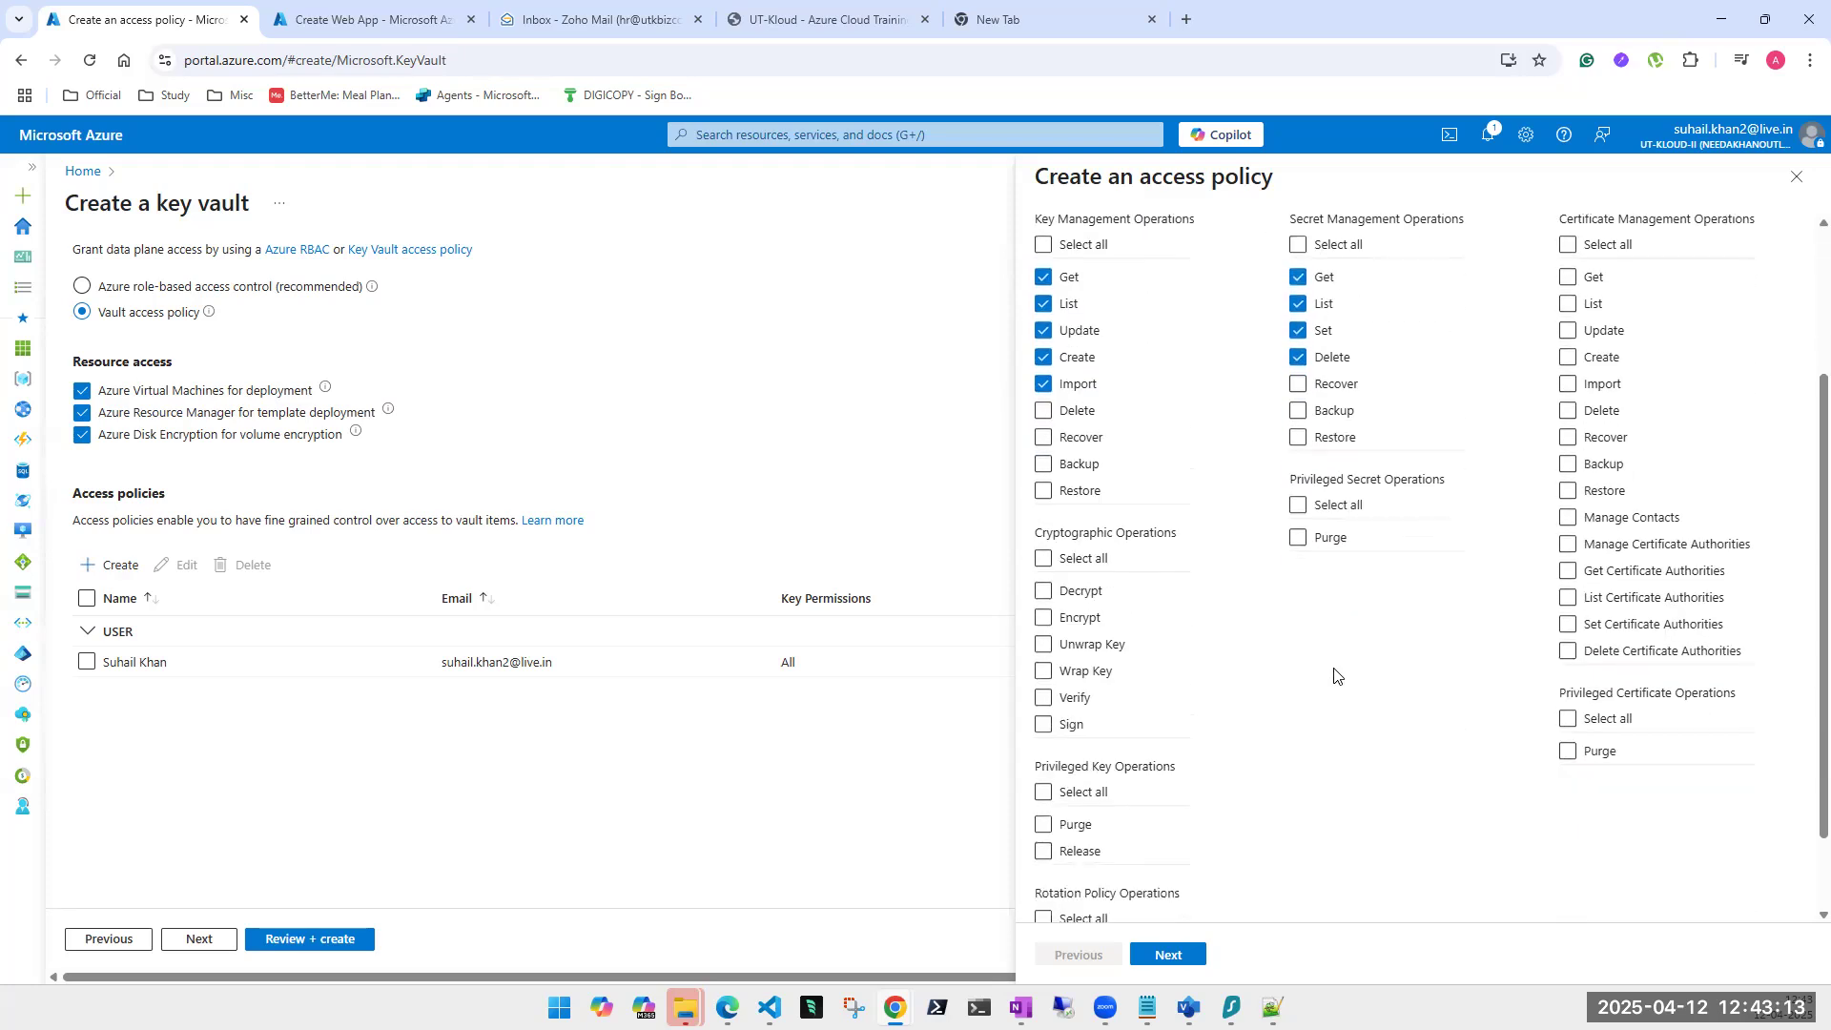
click(1797, 176)
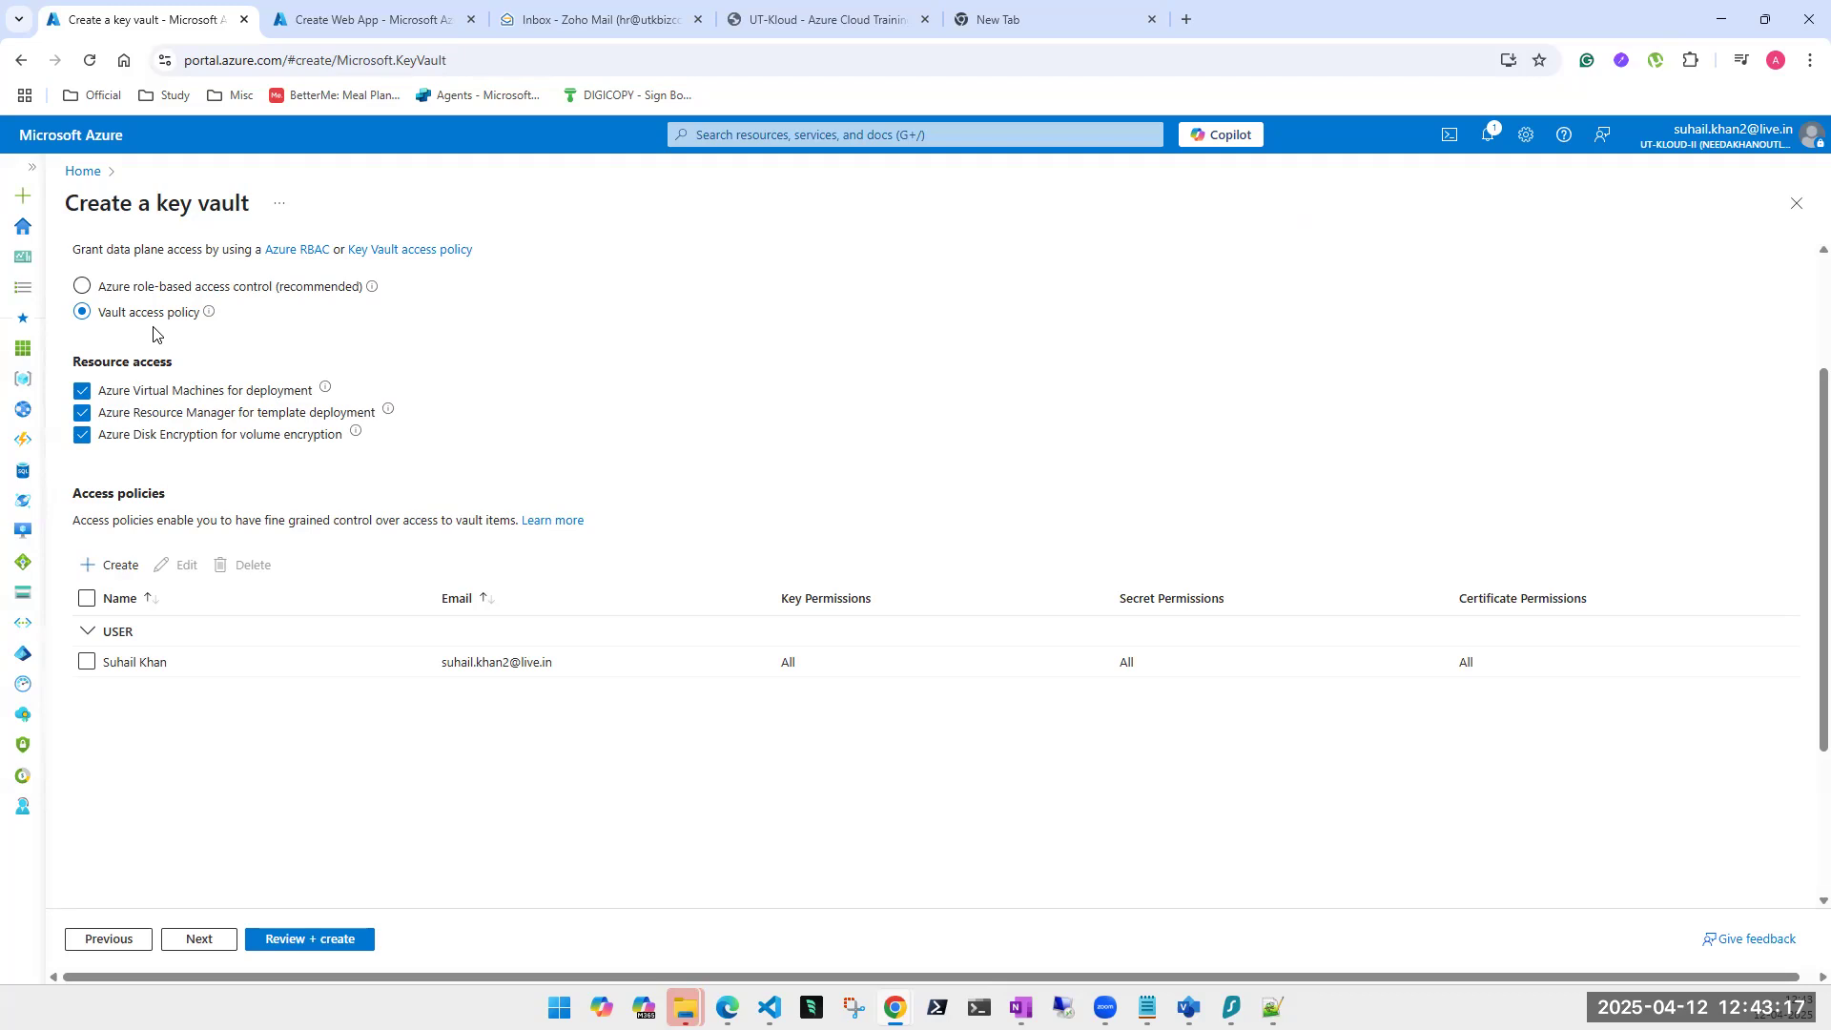
On the Networking step, restrict public access to Selected networks and start adding an existing virtual network.
click(198, 940)
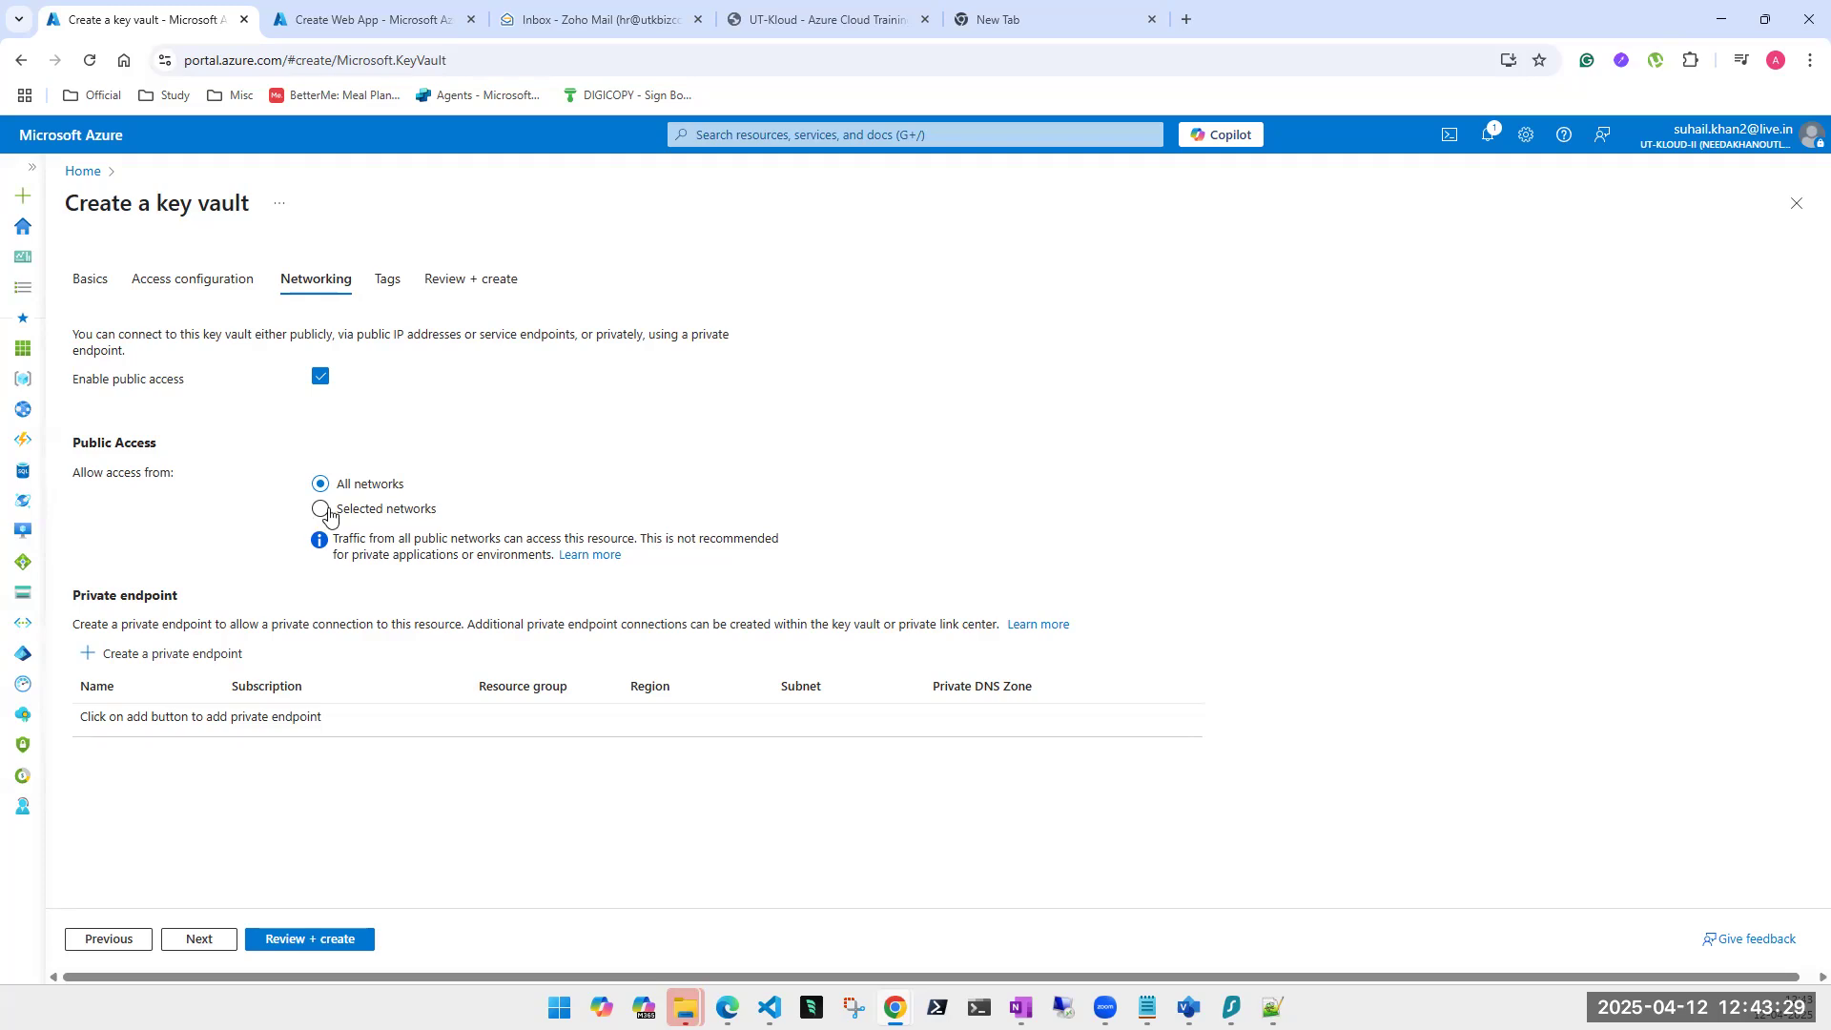
click(233, 646)
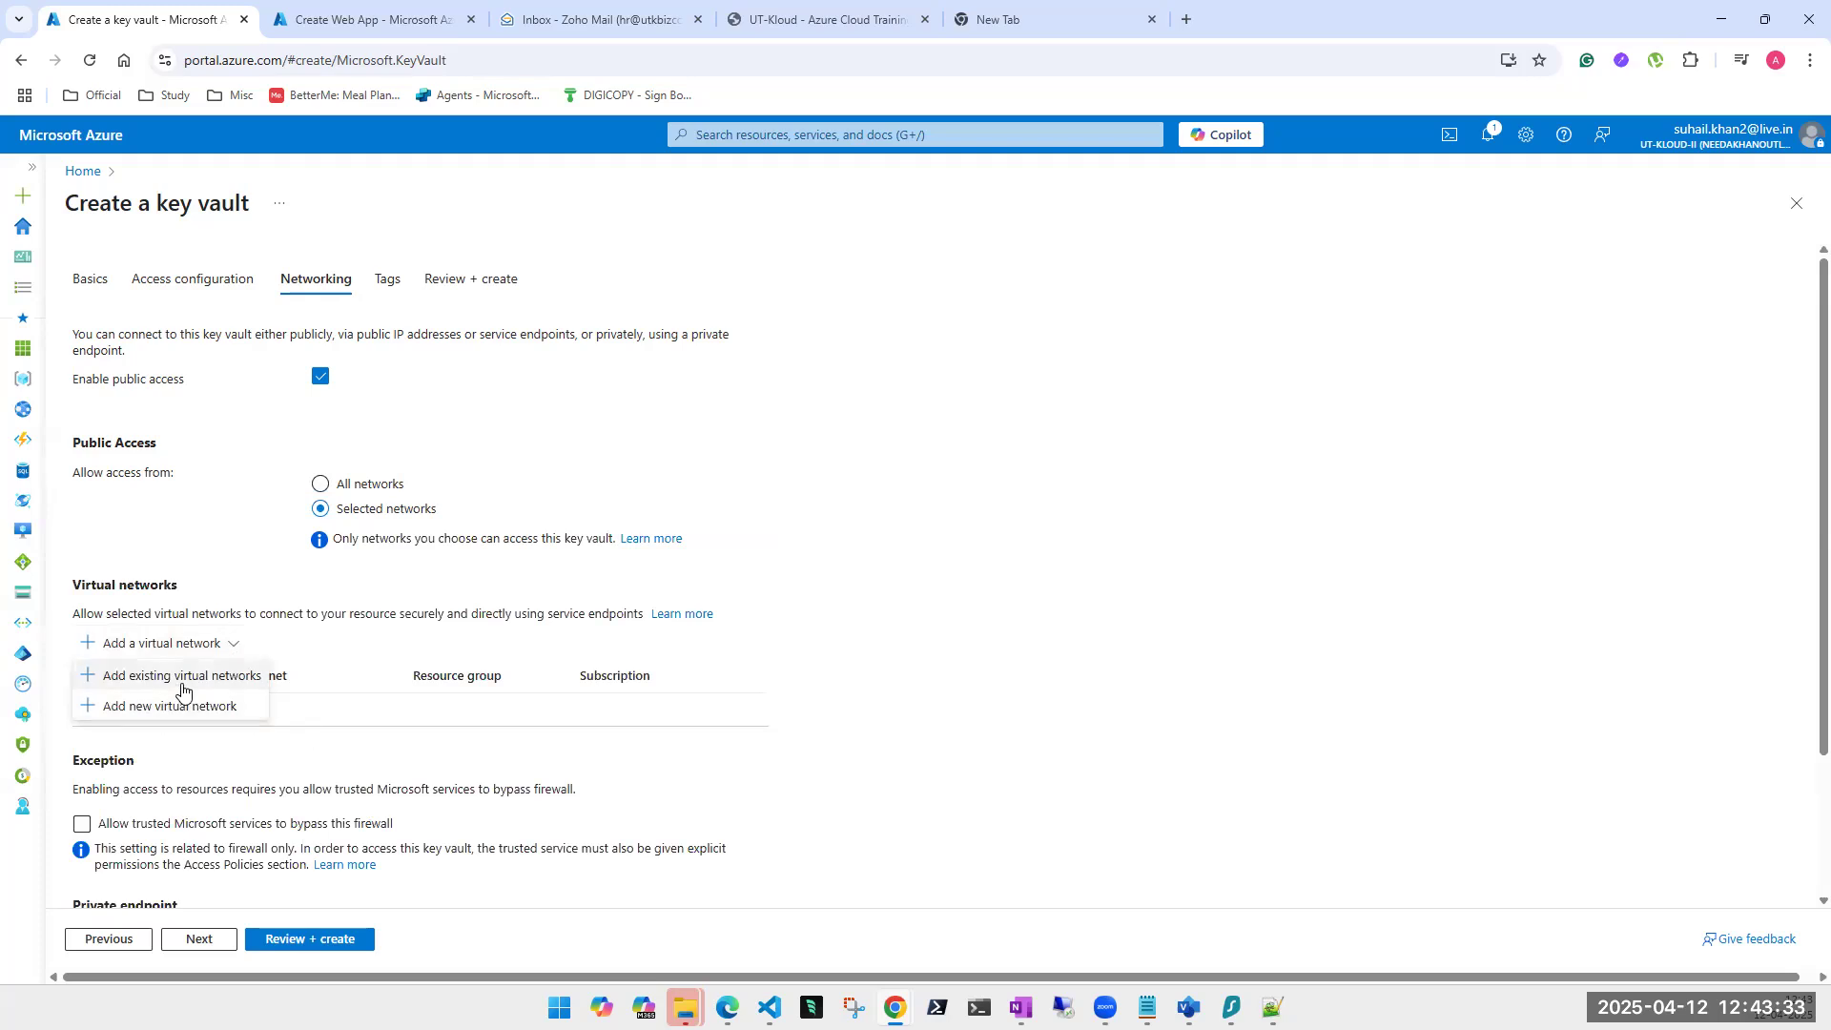
click(181, 677)
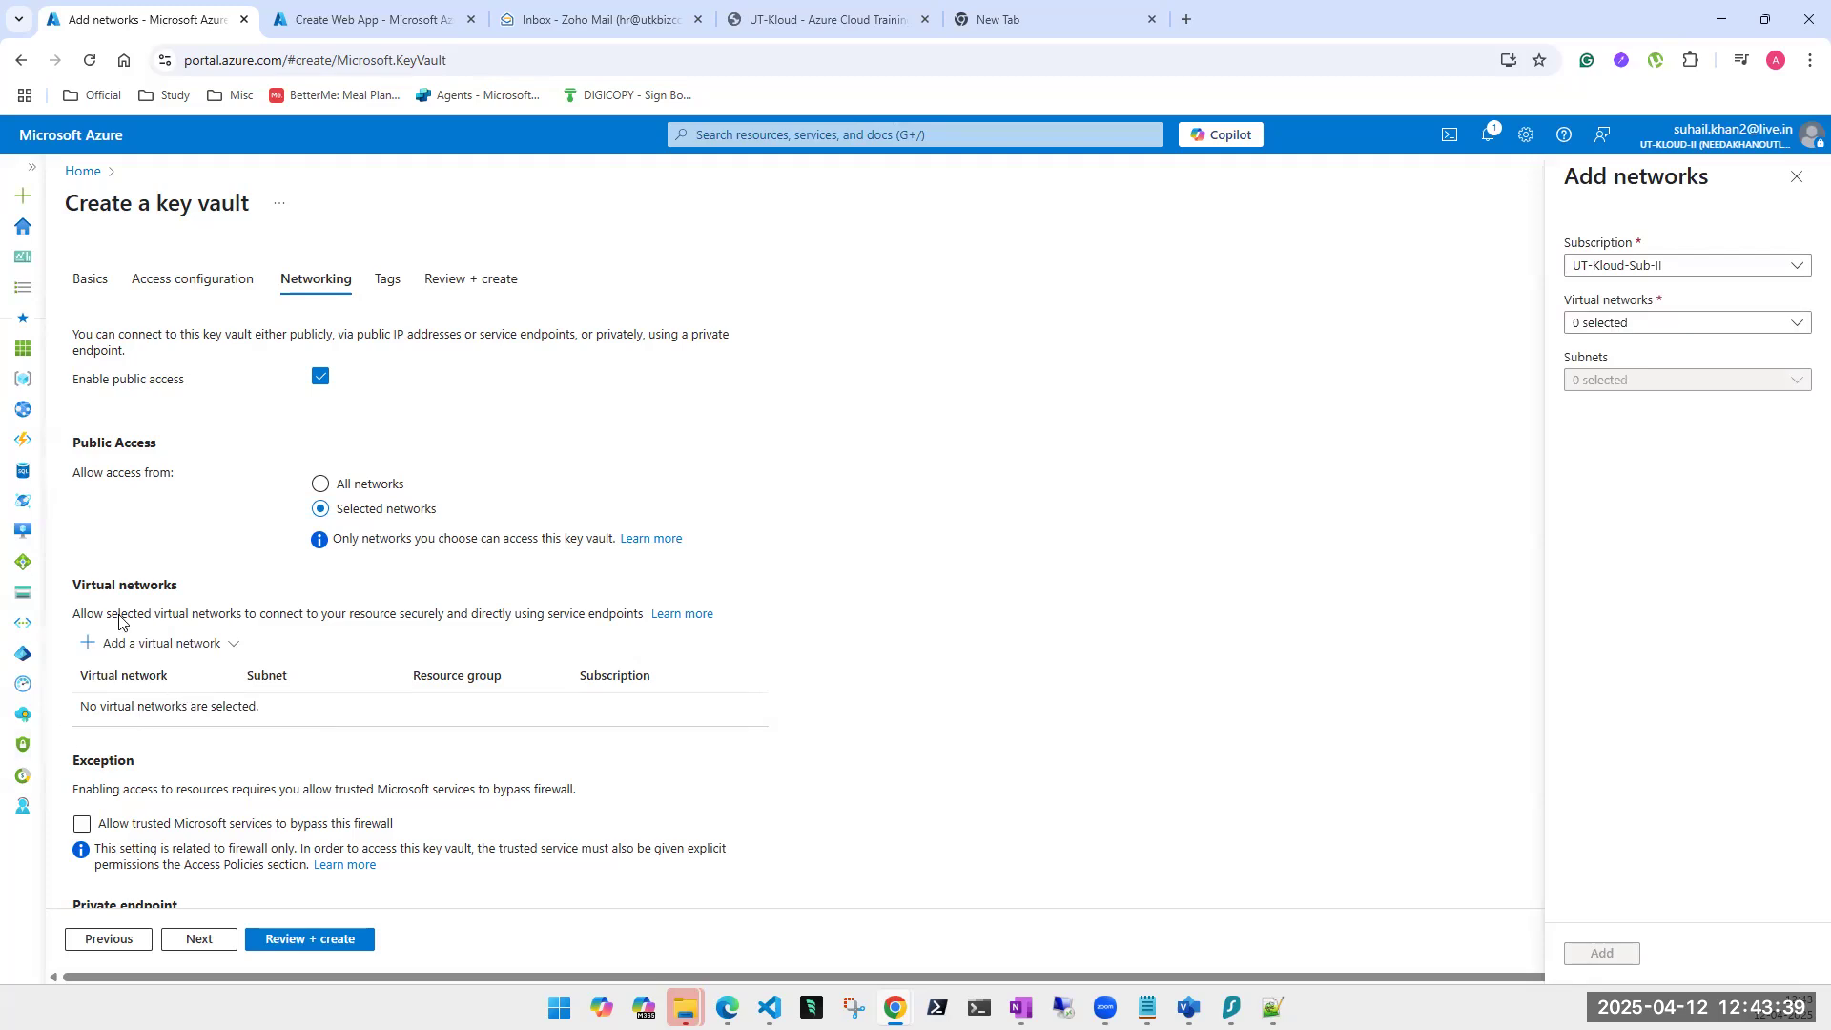
In Add networks, choose the NSG-VNET virtual network and its PROD subnet.
click(197, 644)
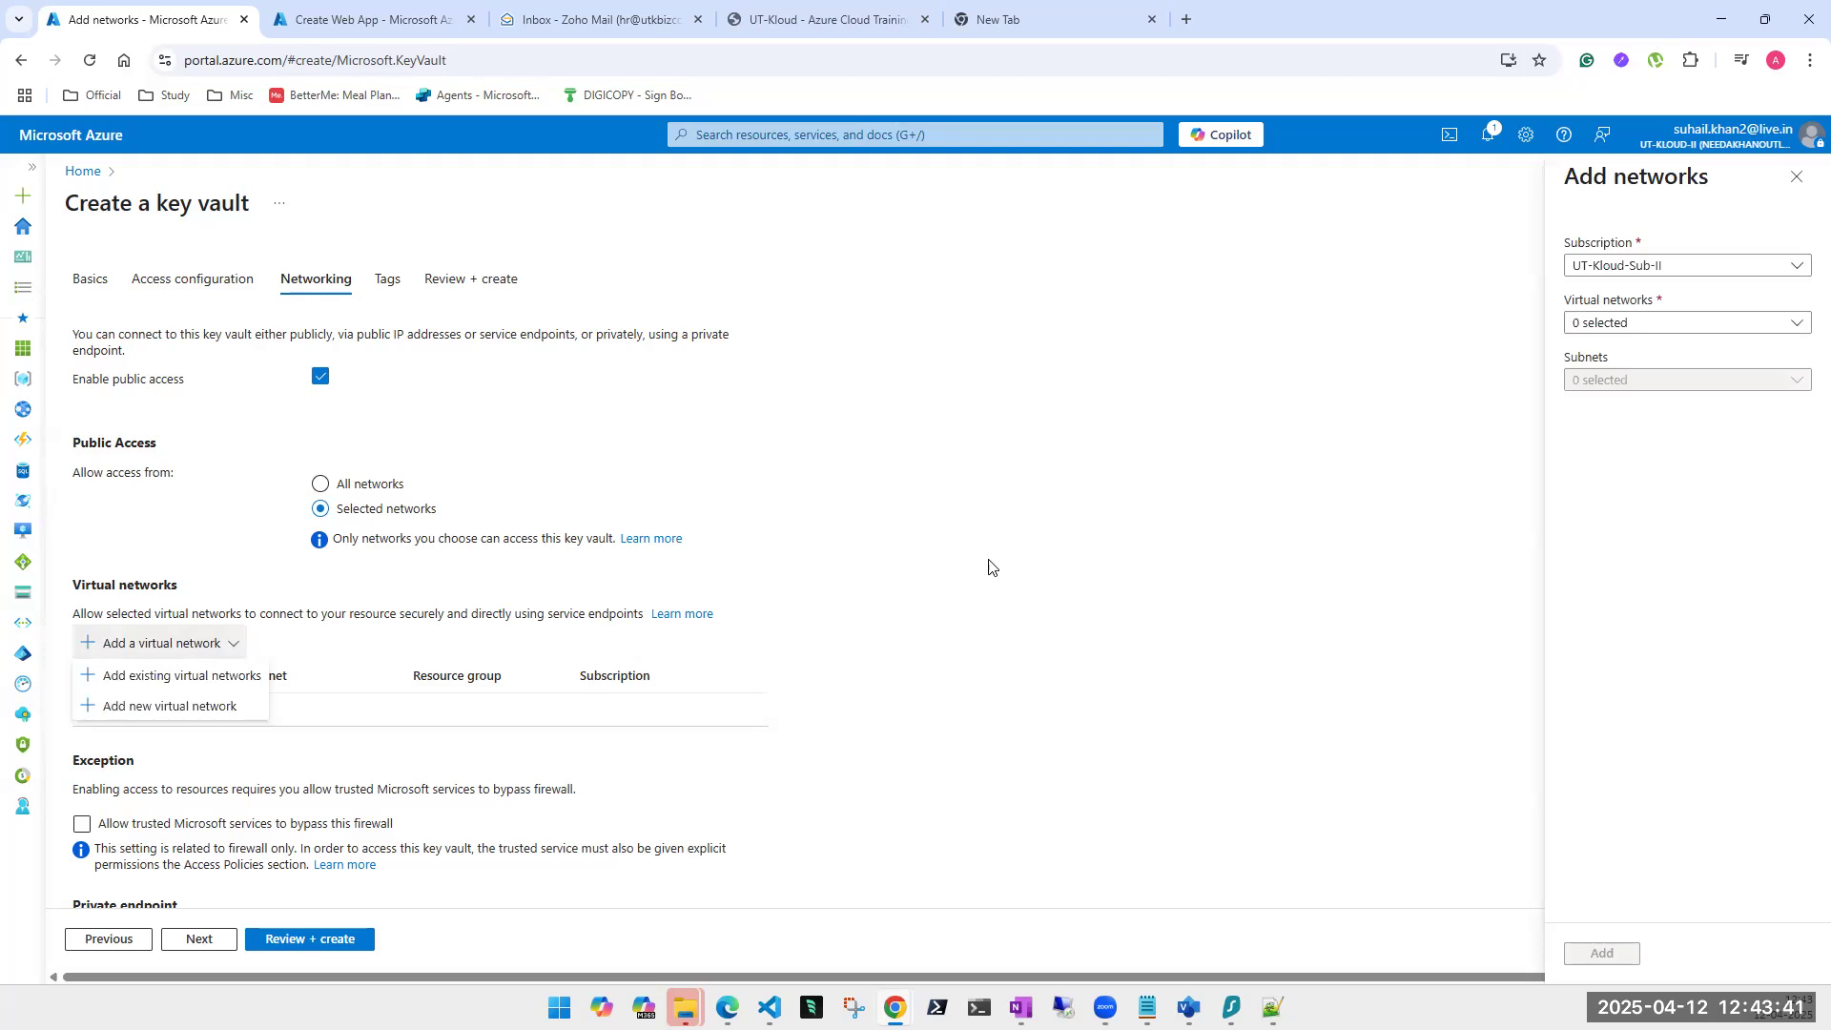
click(1610, 326)
click(1581, 509)
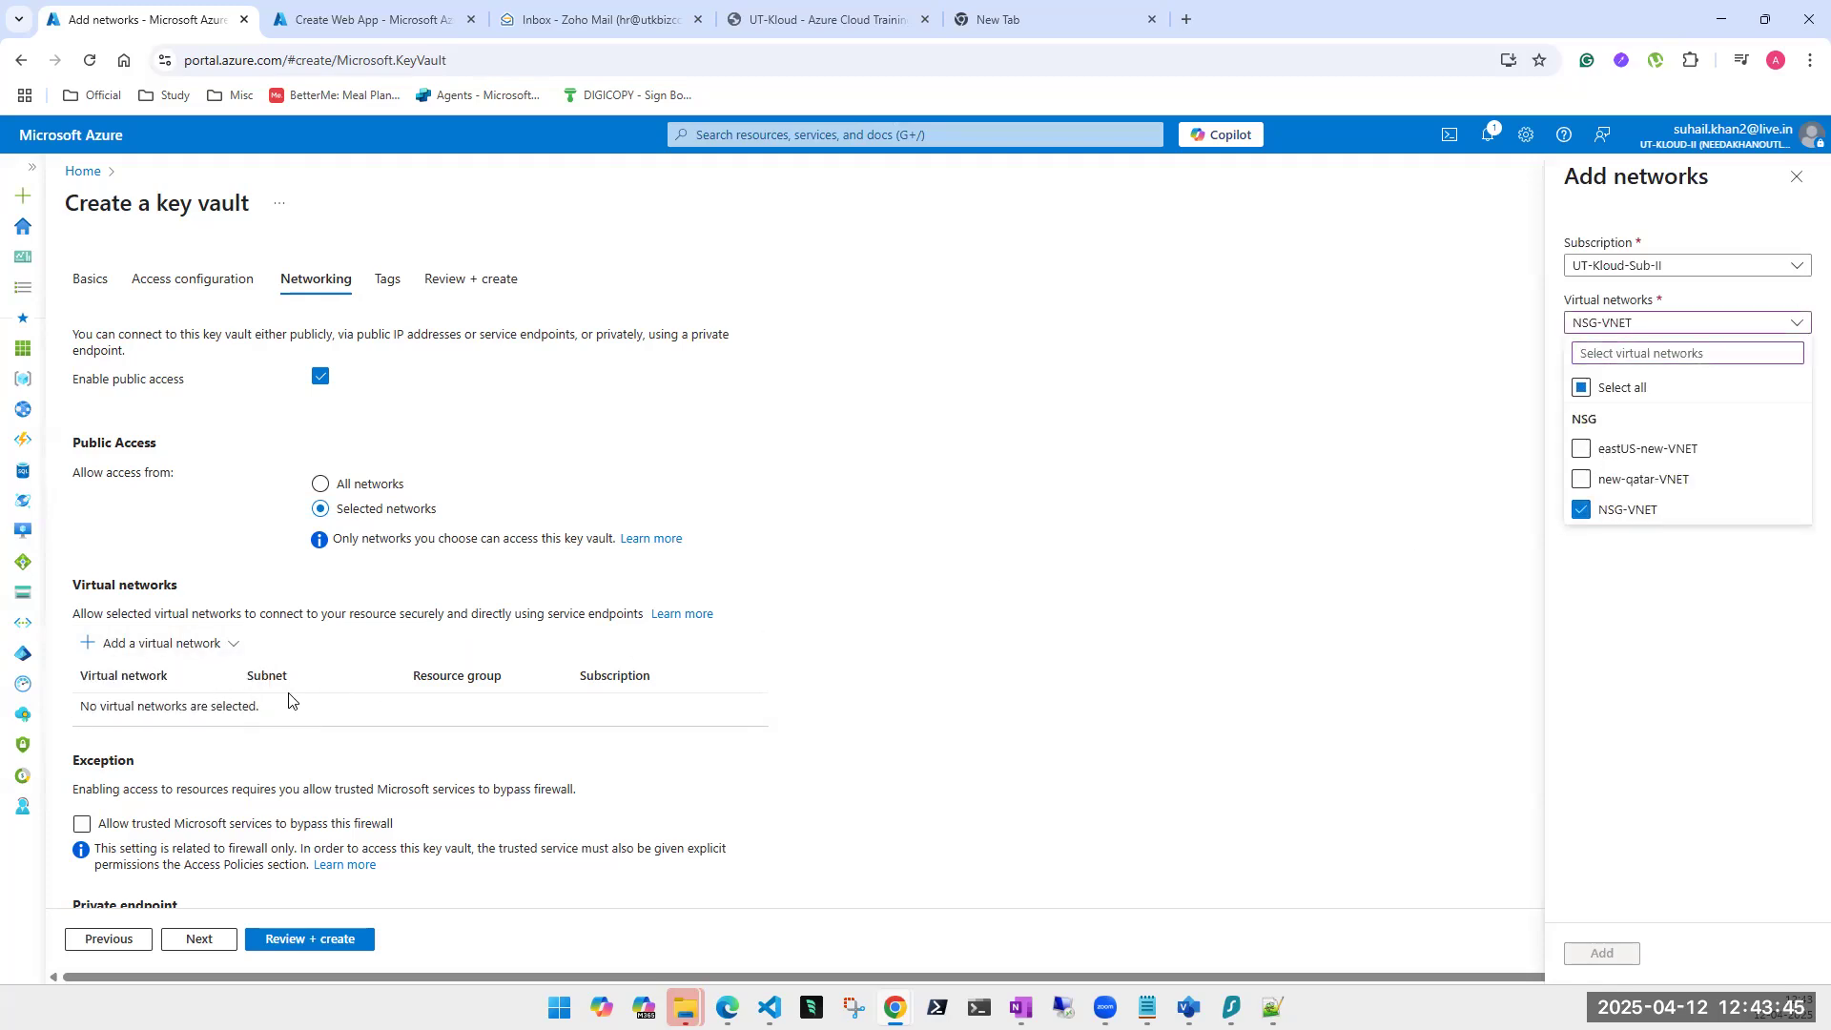
click(1370, 641)
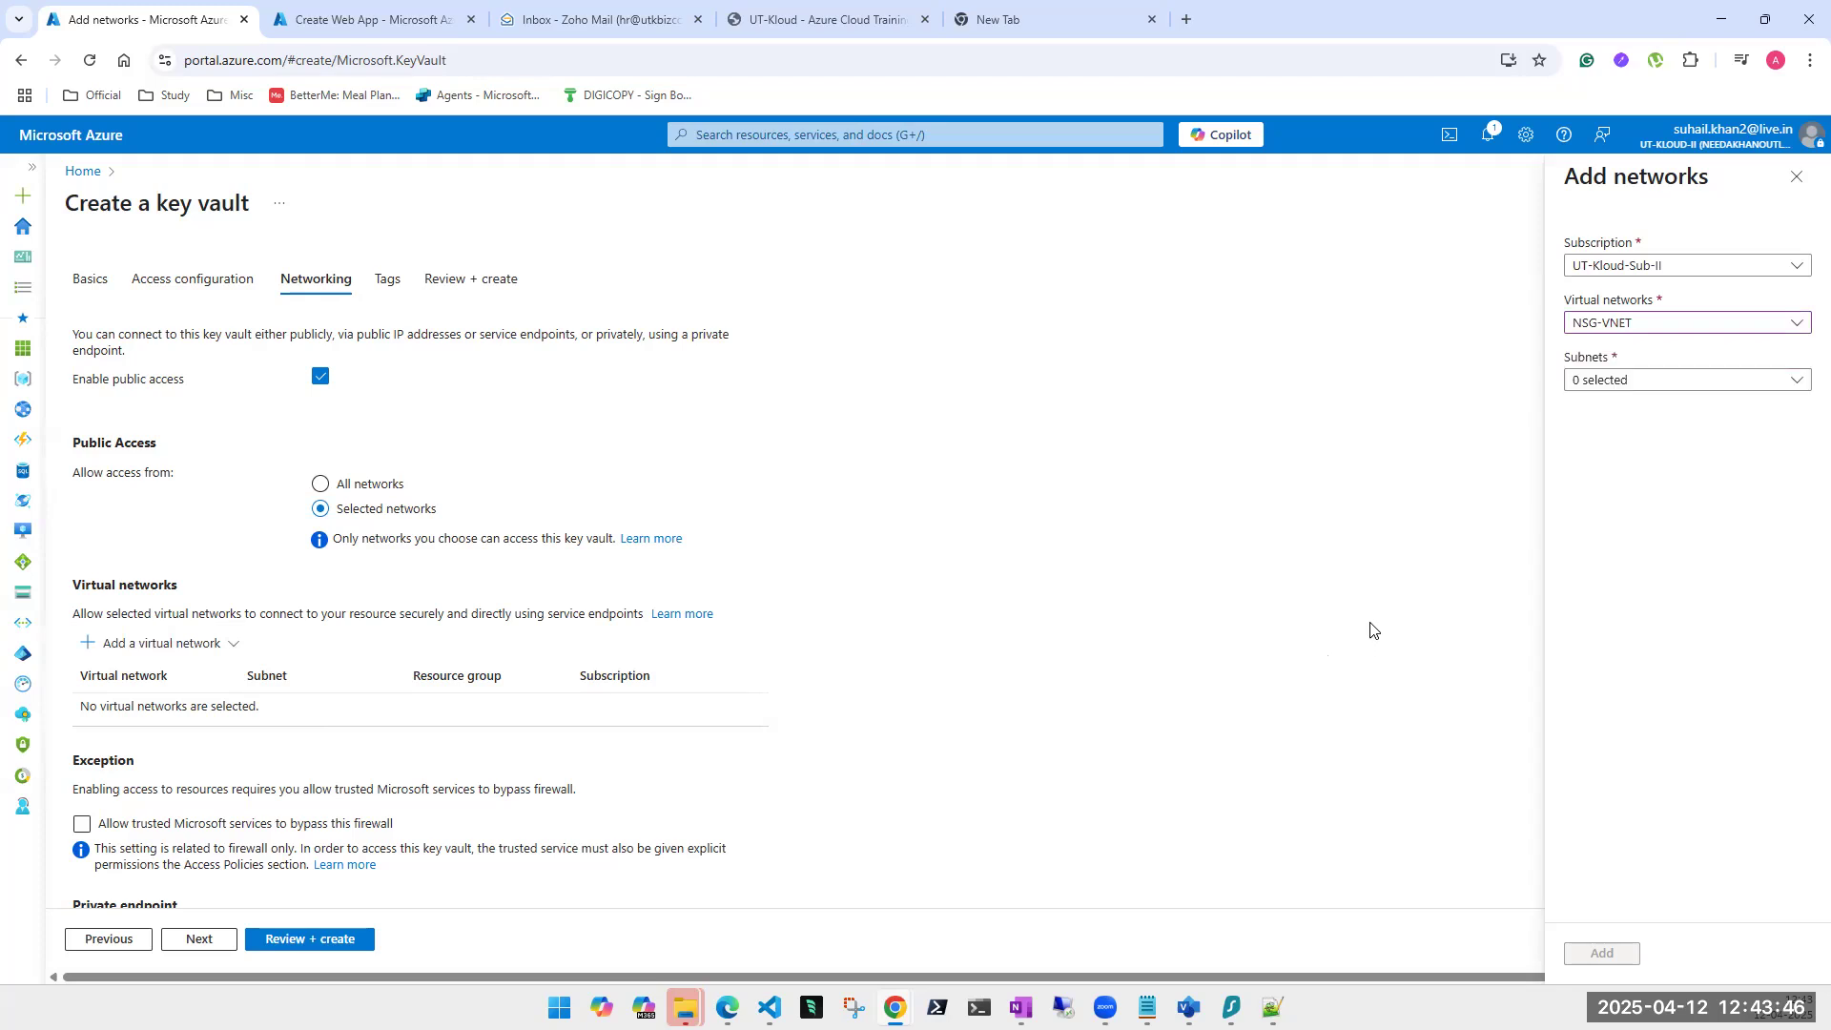
click(1673, 381)
click(1463, 515)
click(1325, 601)
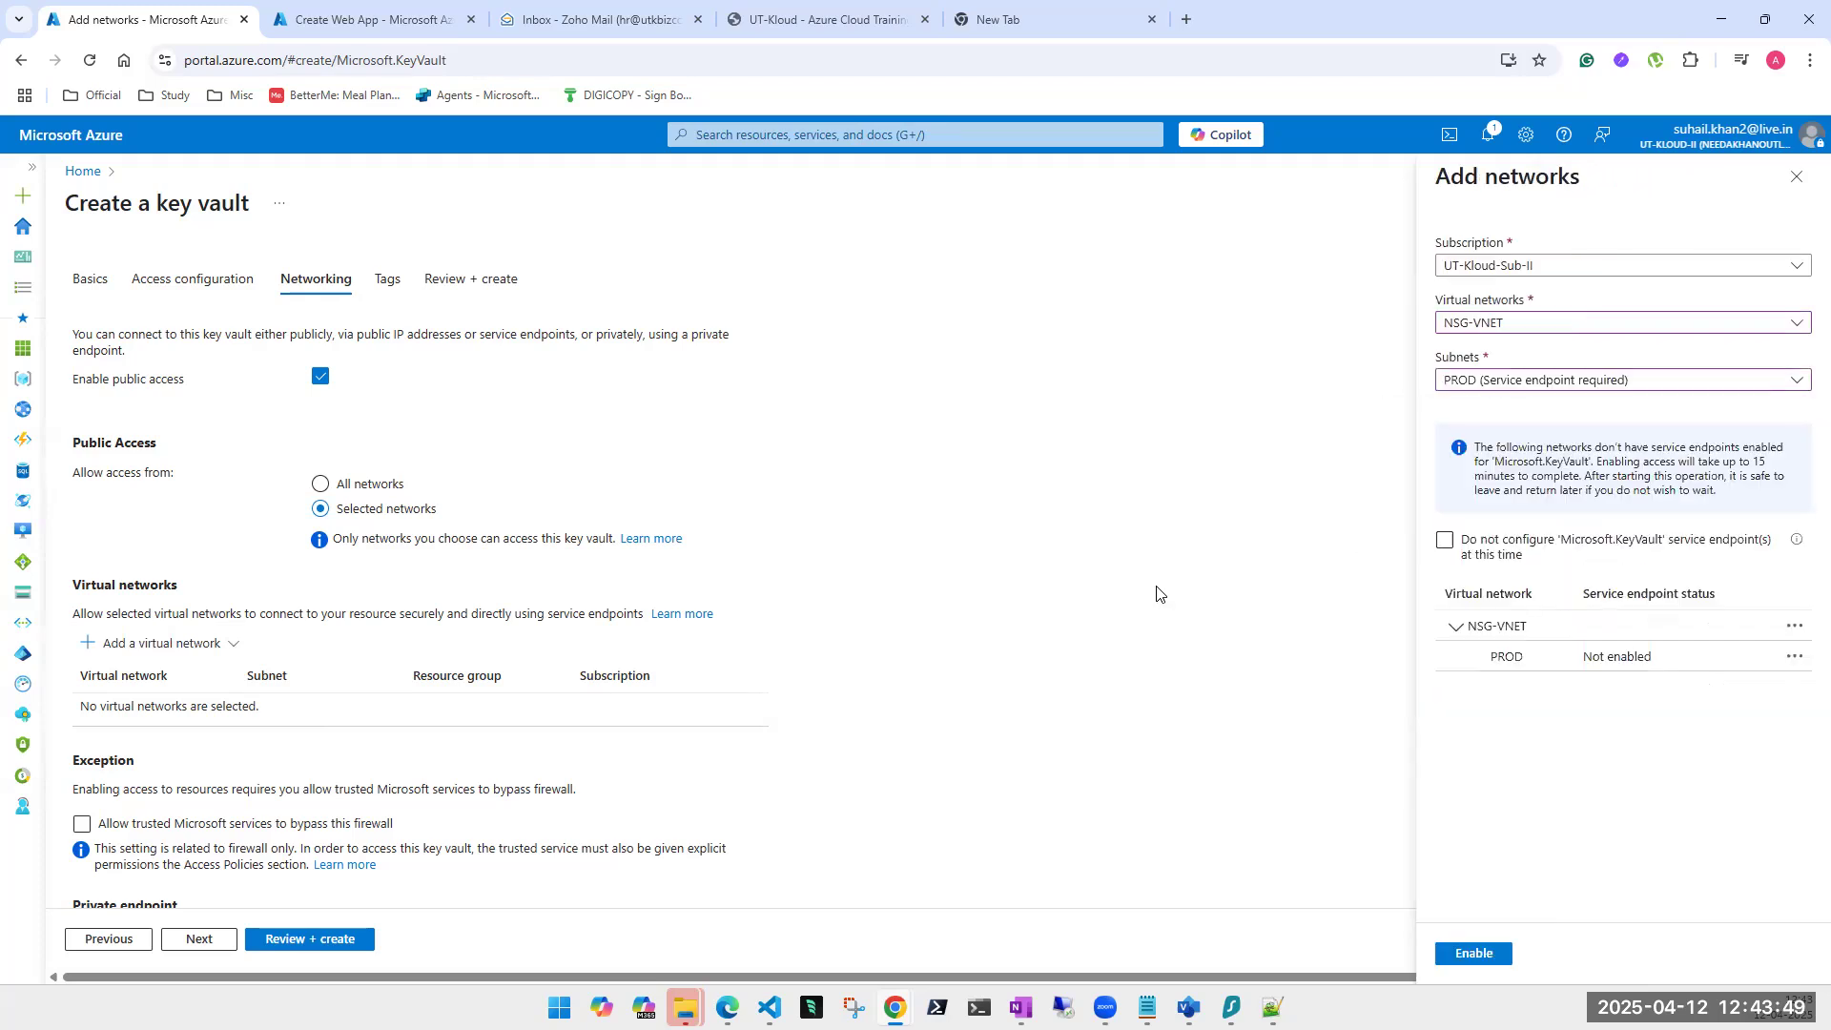
scroll(629, 672, down, 2)
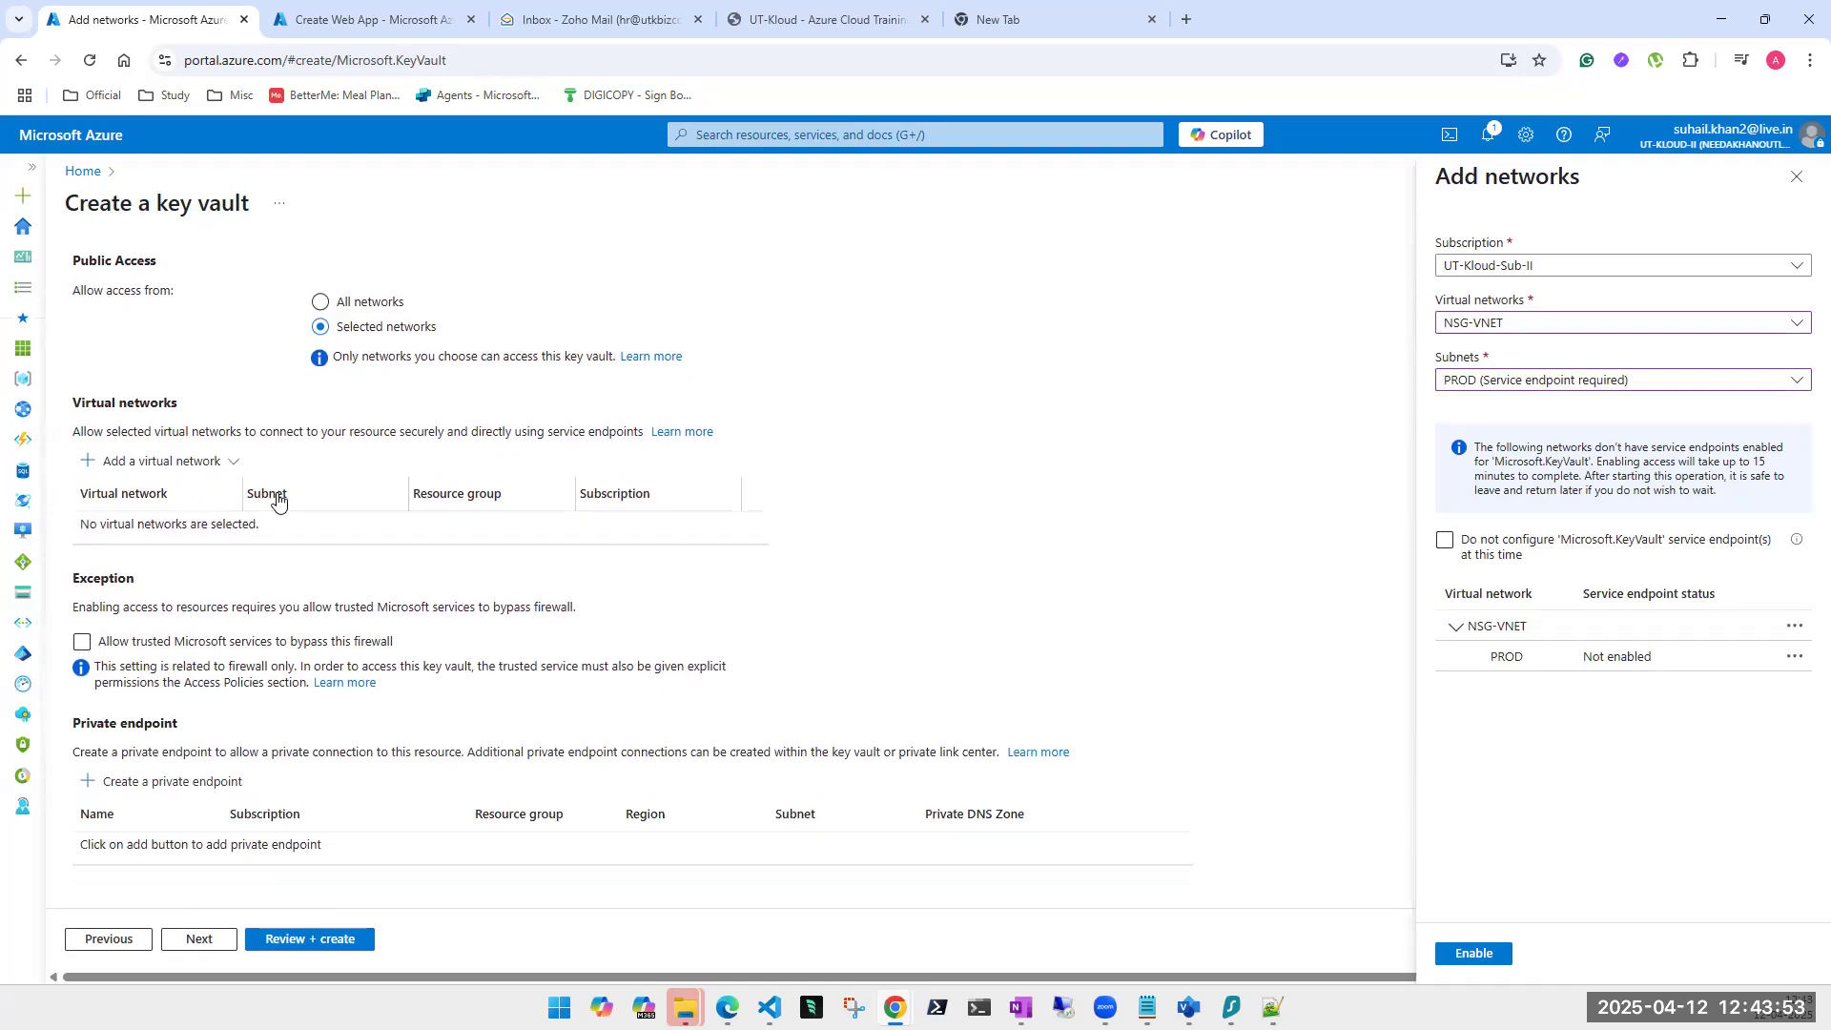
scroll(281, 498, up, 2)
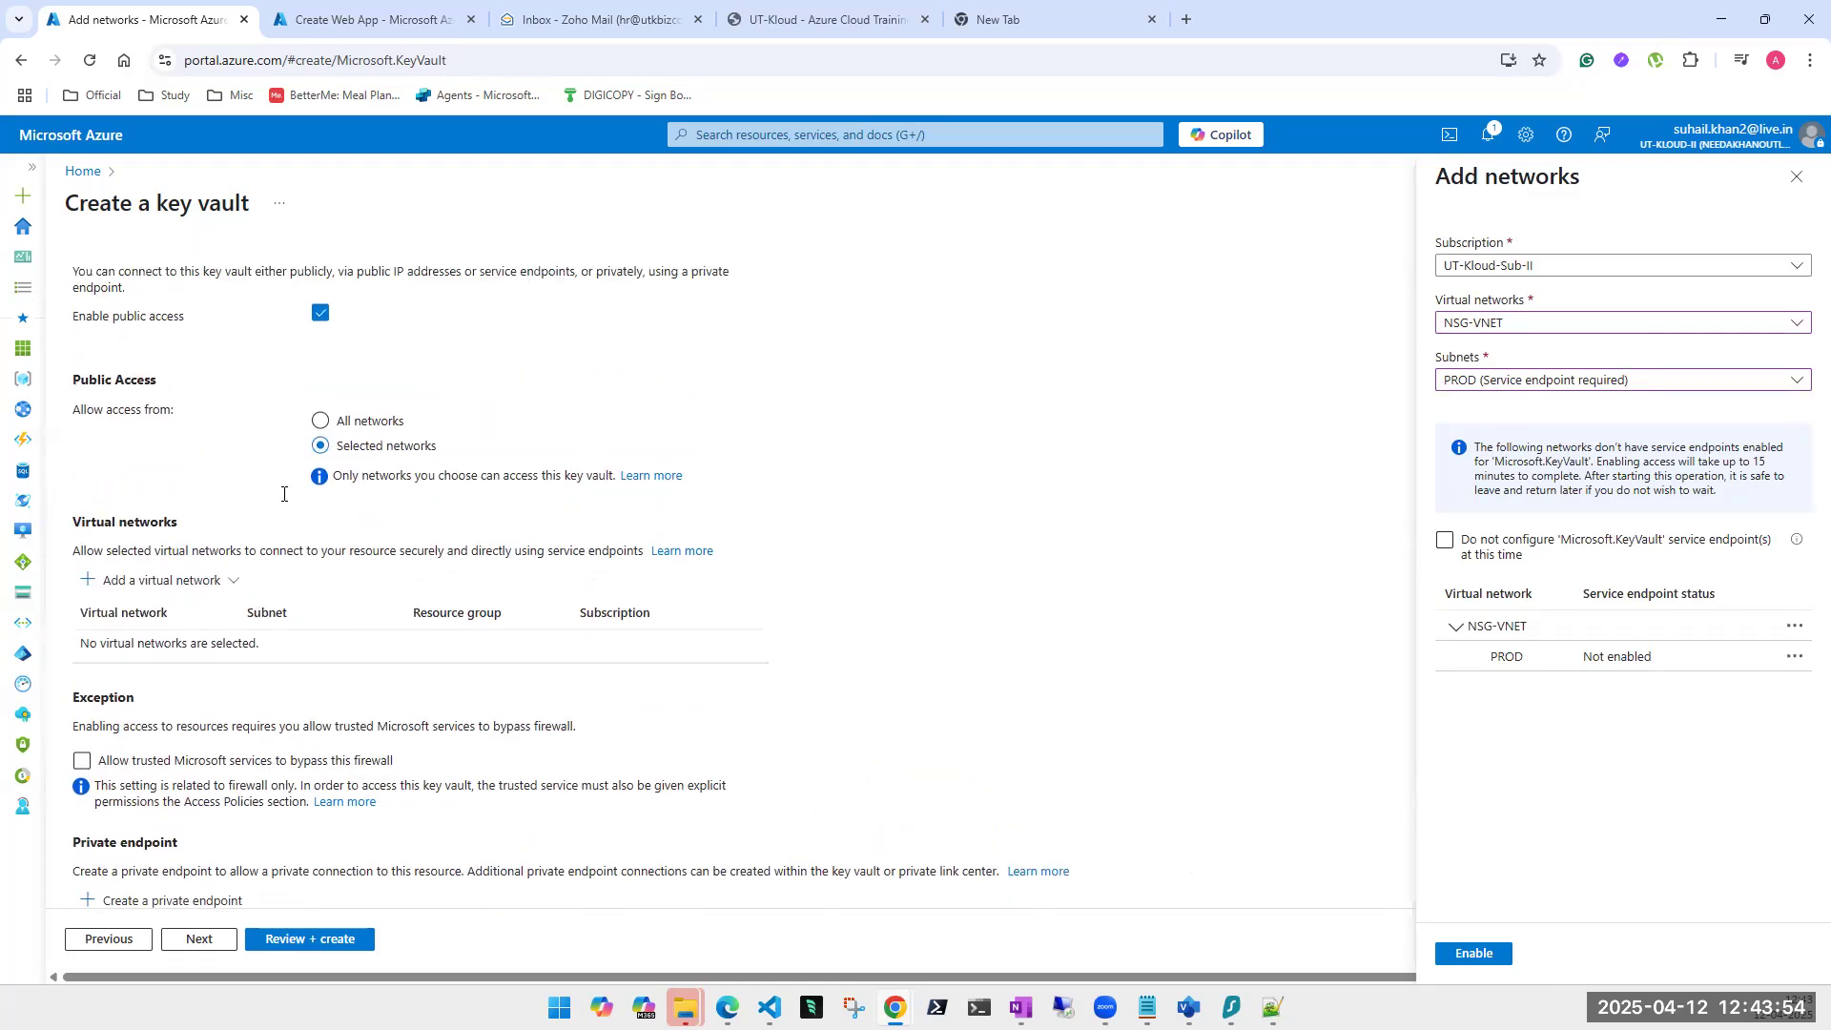
Revert public access to All networks, close Add networks discarding the edits, and continue the wizard.
click(321, 426)
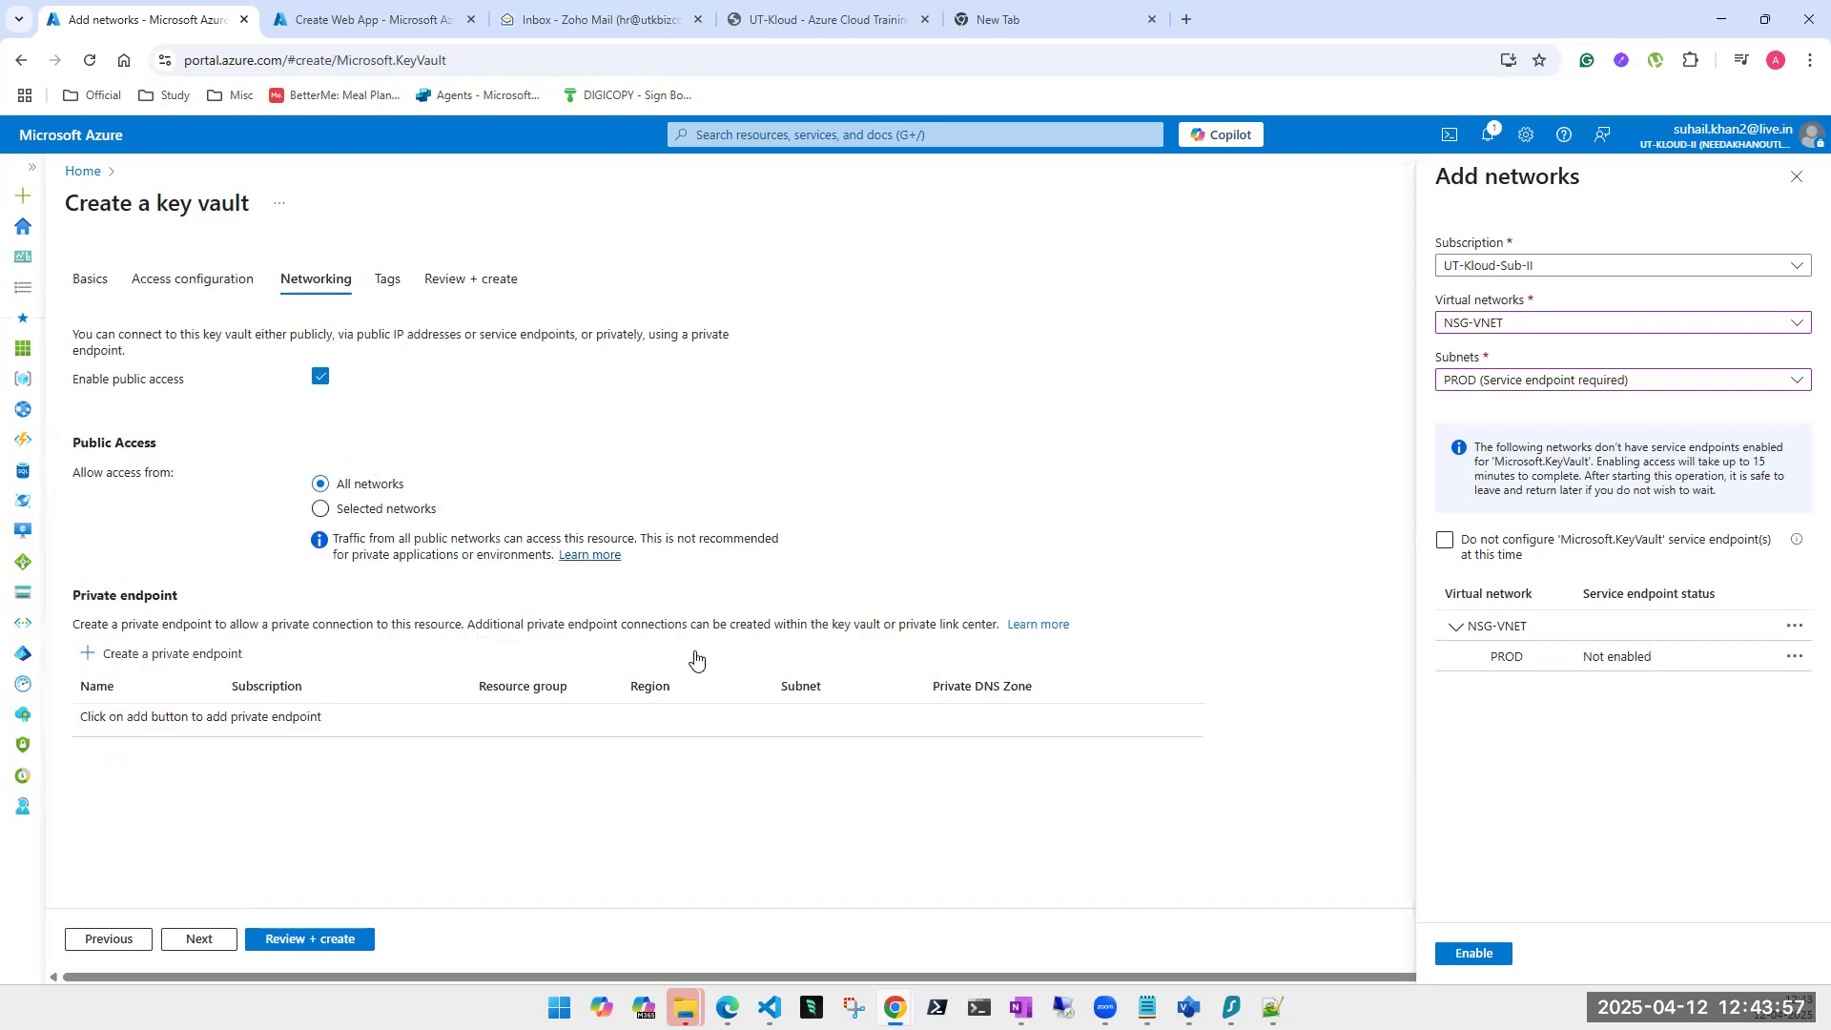
click(1797, 176)
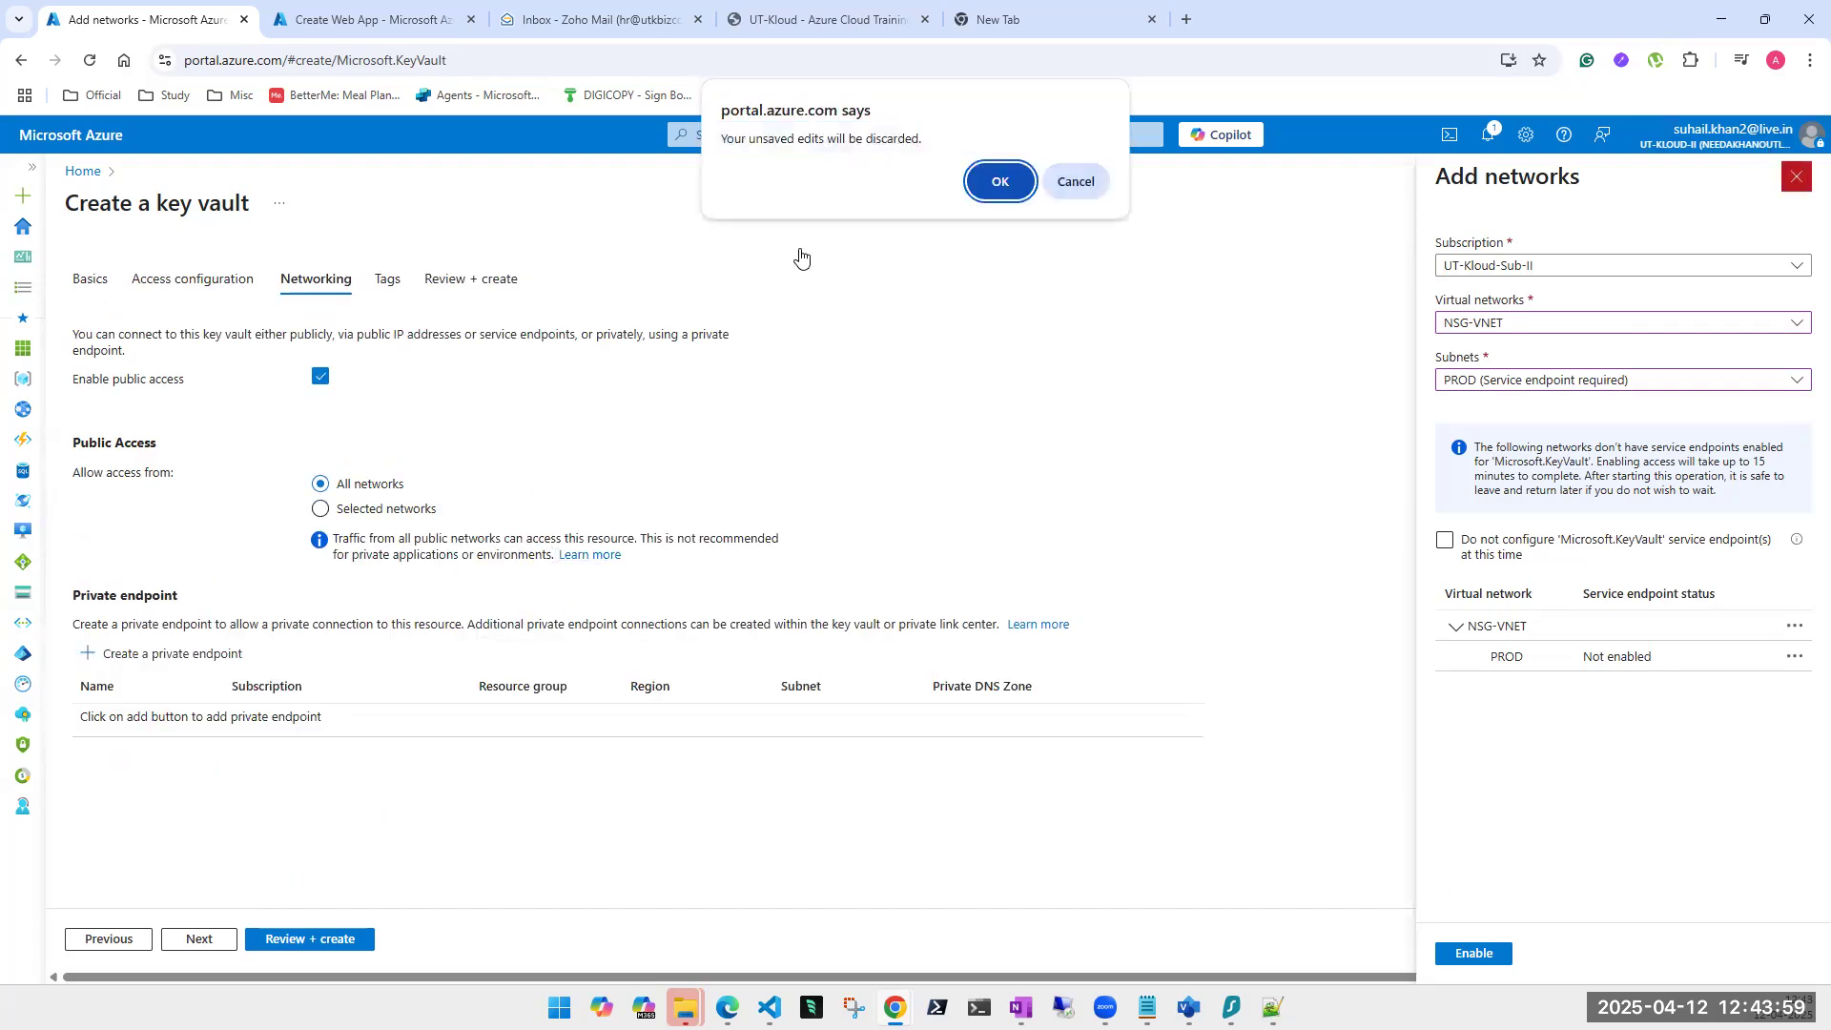
click(999, 181)
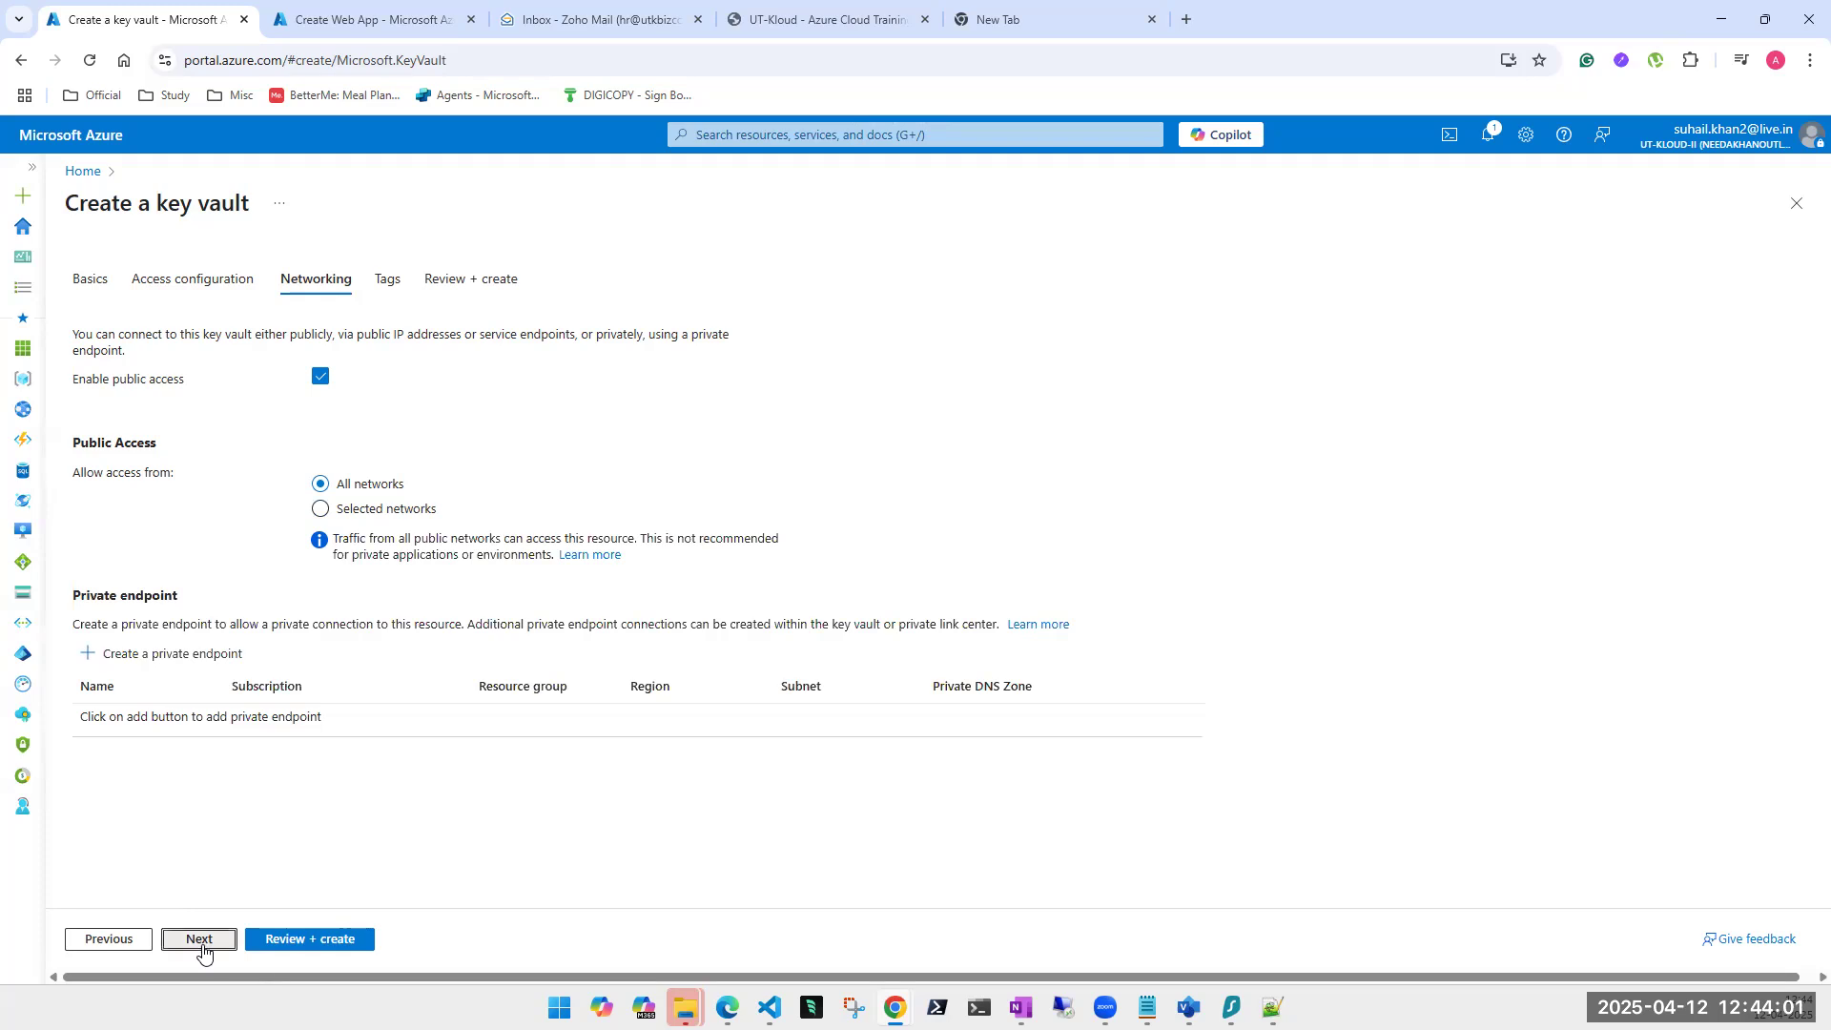
click(202, 940)
Validate the utkloud key vault settings and create it in the KeyVault resource group.
click(307, 940)
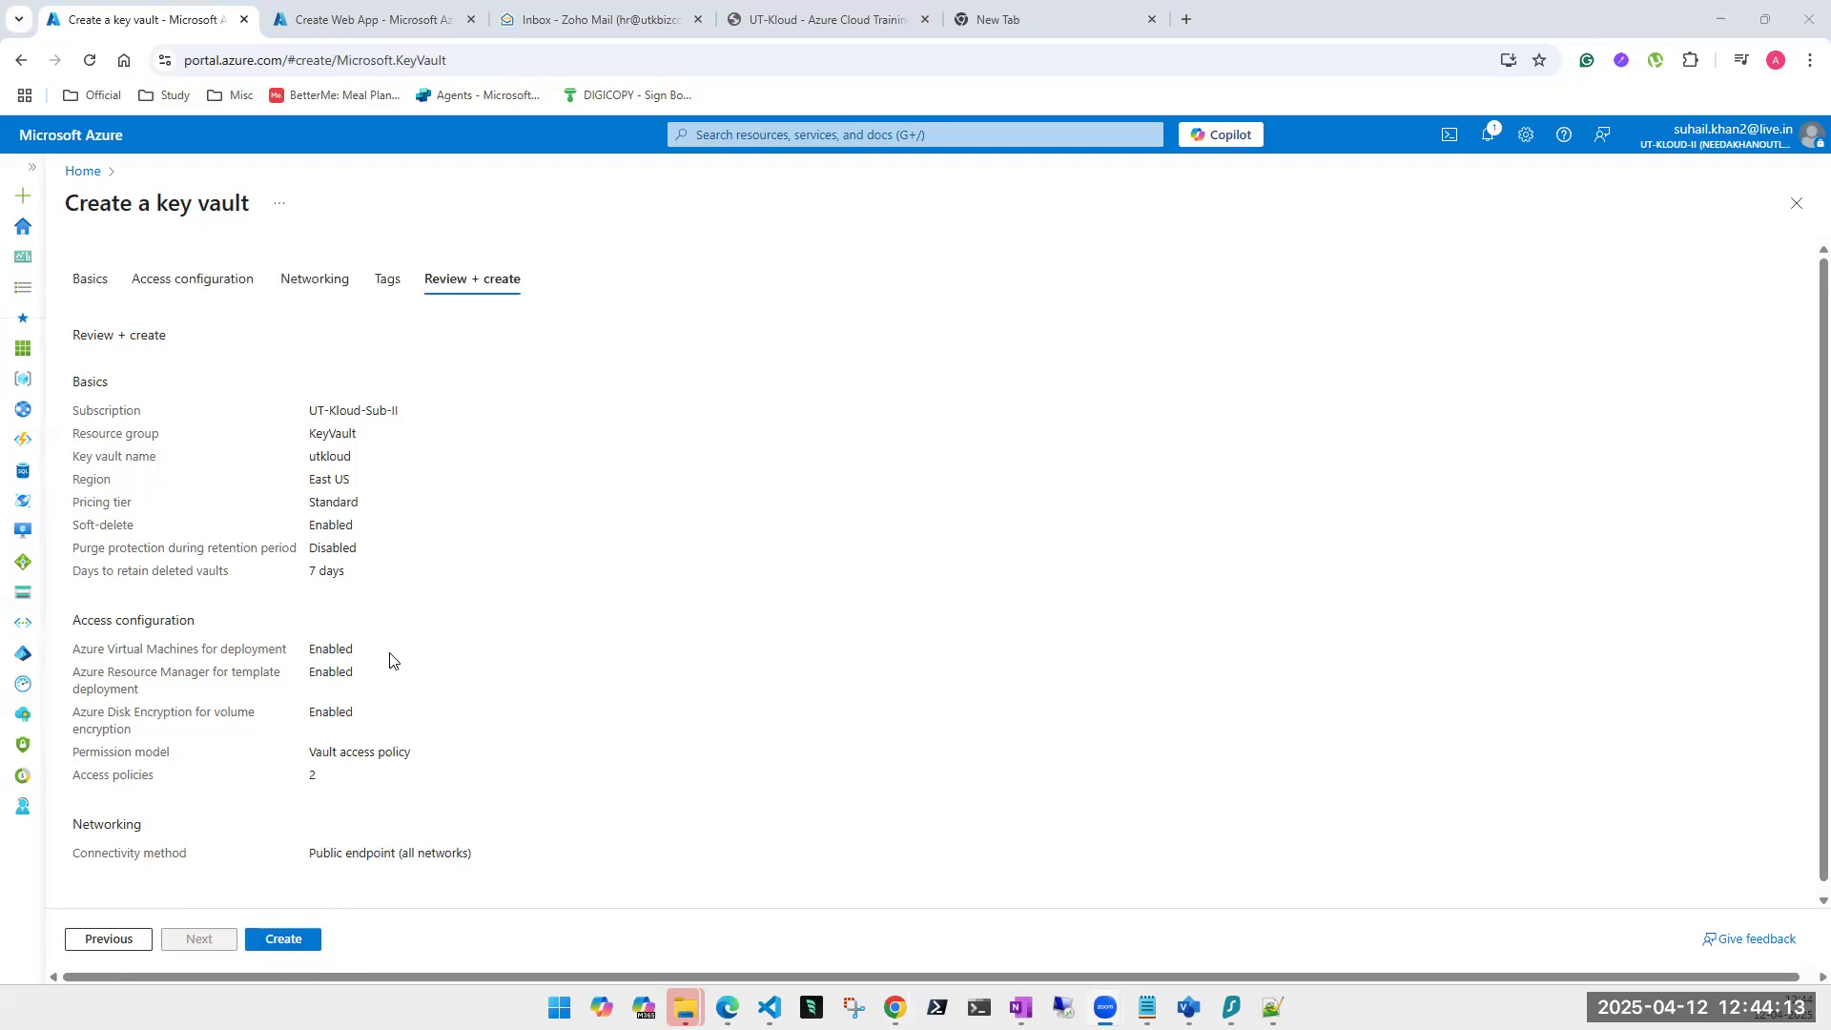
scroll(413, 658, down, 1)
click(289, 940)
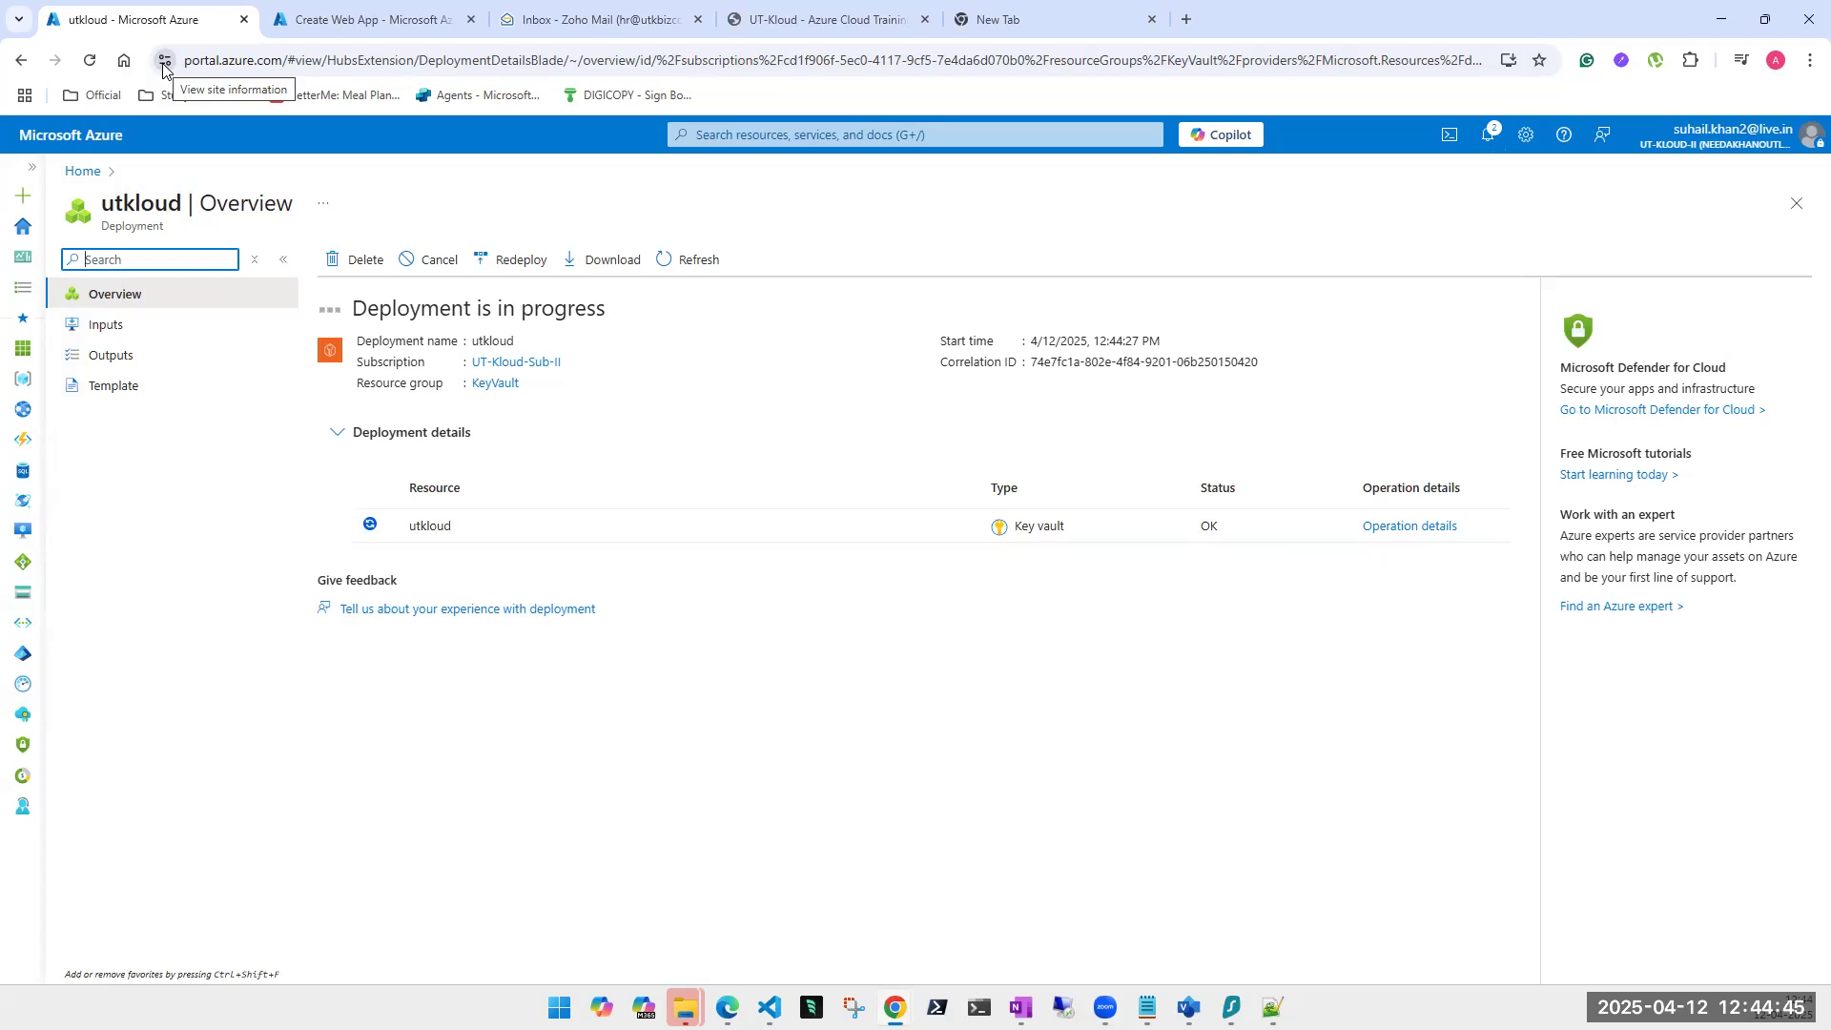
Switch to the UT-Kloud training site utkloud.in and view its connection information.
click(861, 18)
click(164, 65)
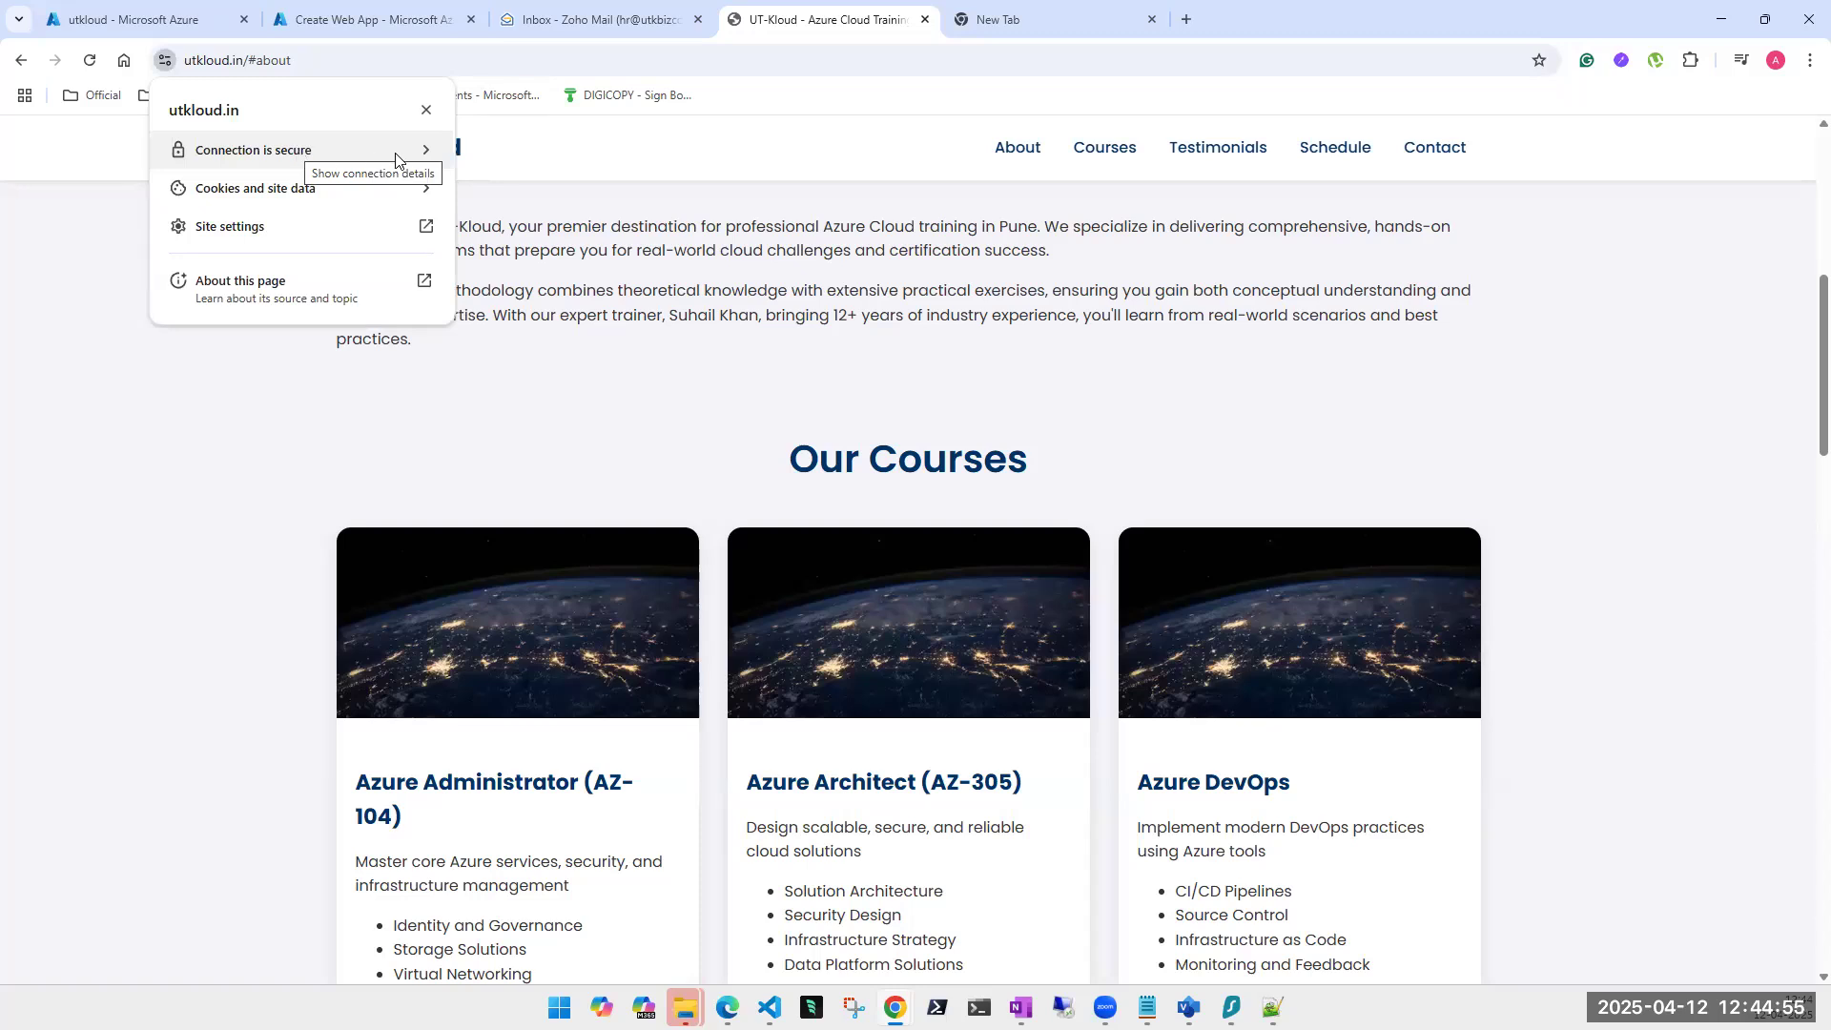
Inspect utkloud.in's Let's Encrypt certificate on its General and Details tabs, then return to Create Web App.
click(296, 153)
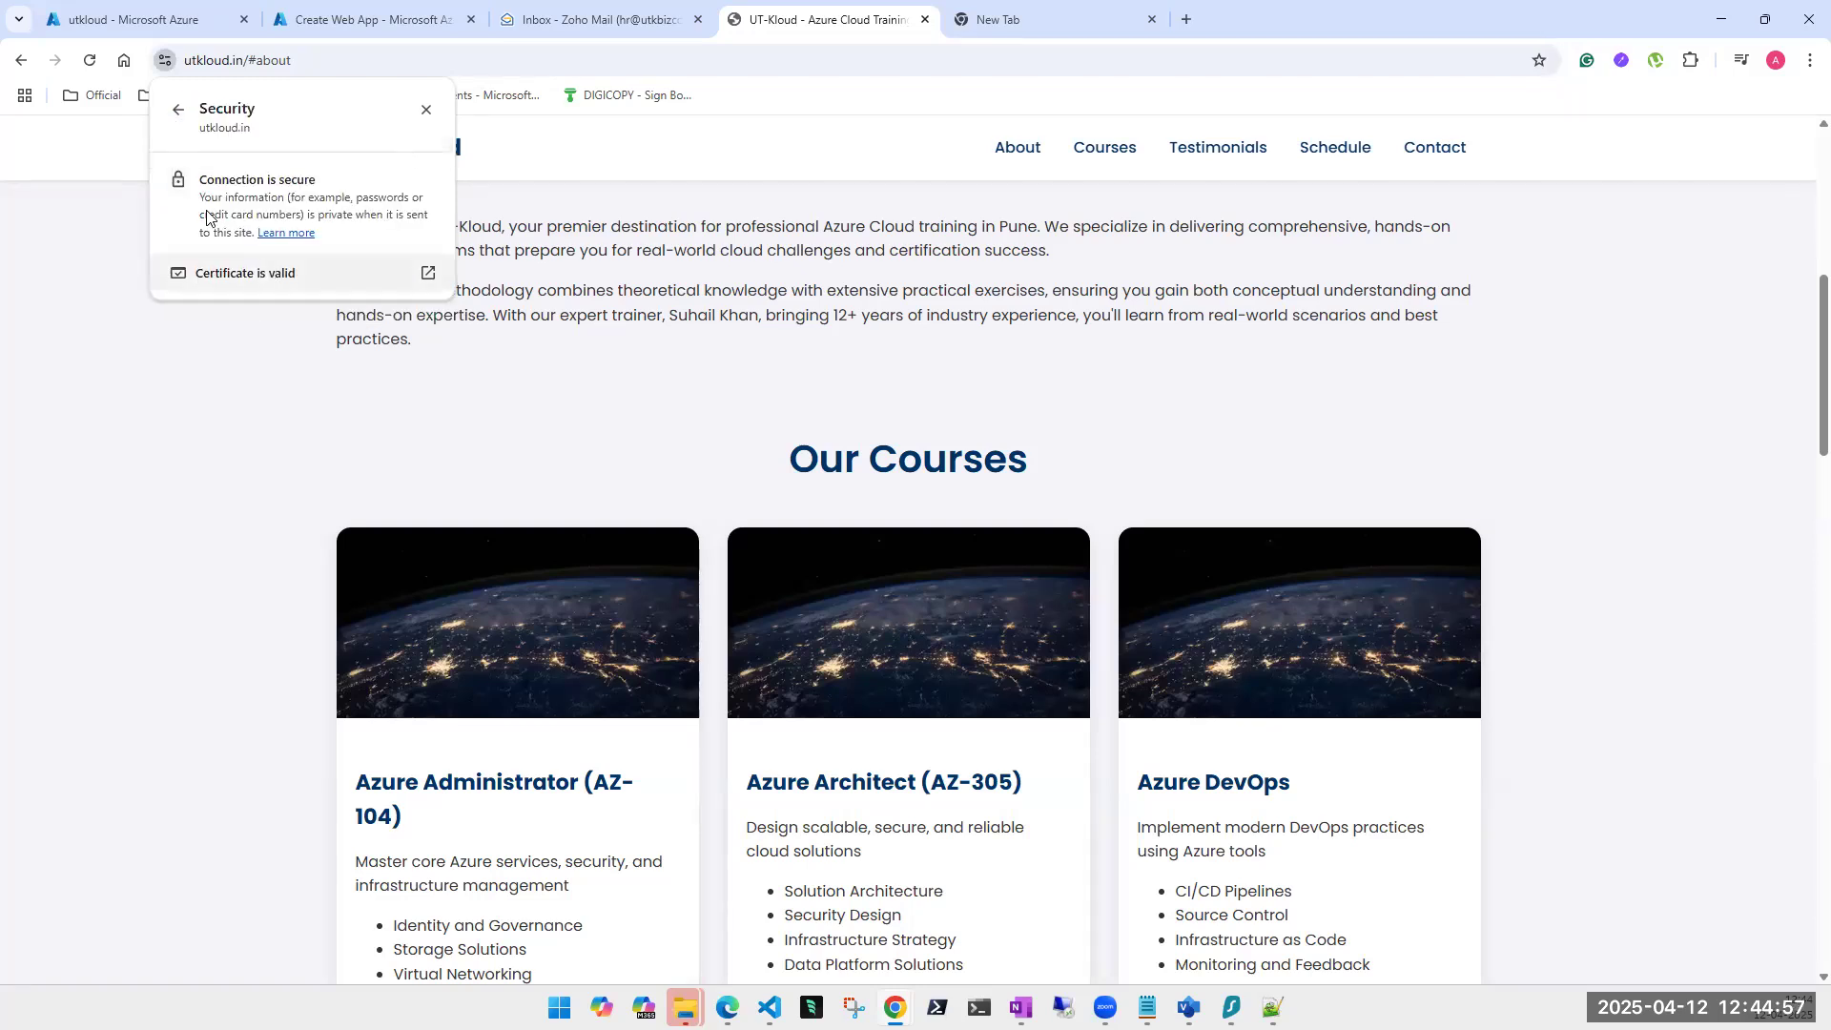
click(229, 273)
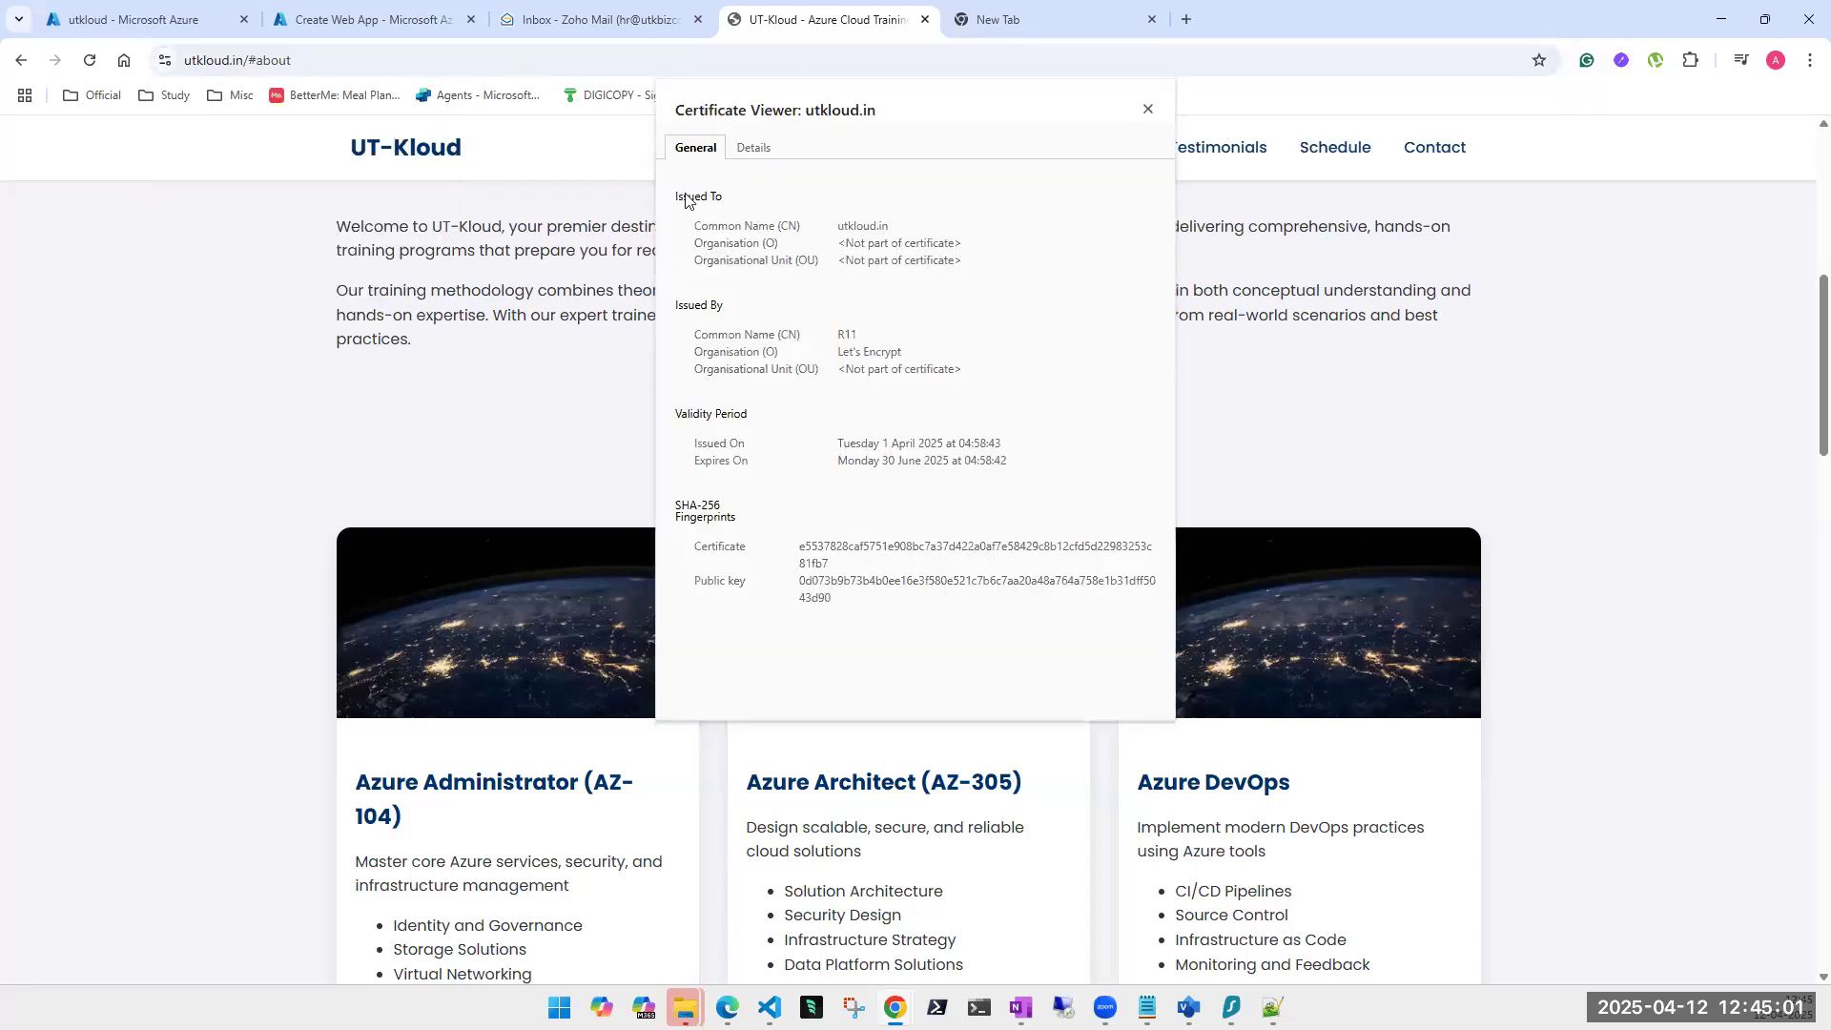
click(751, 148)
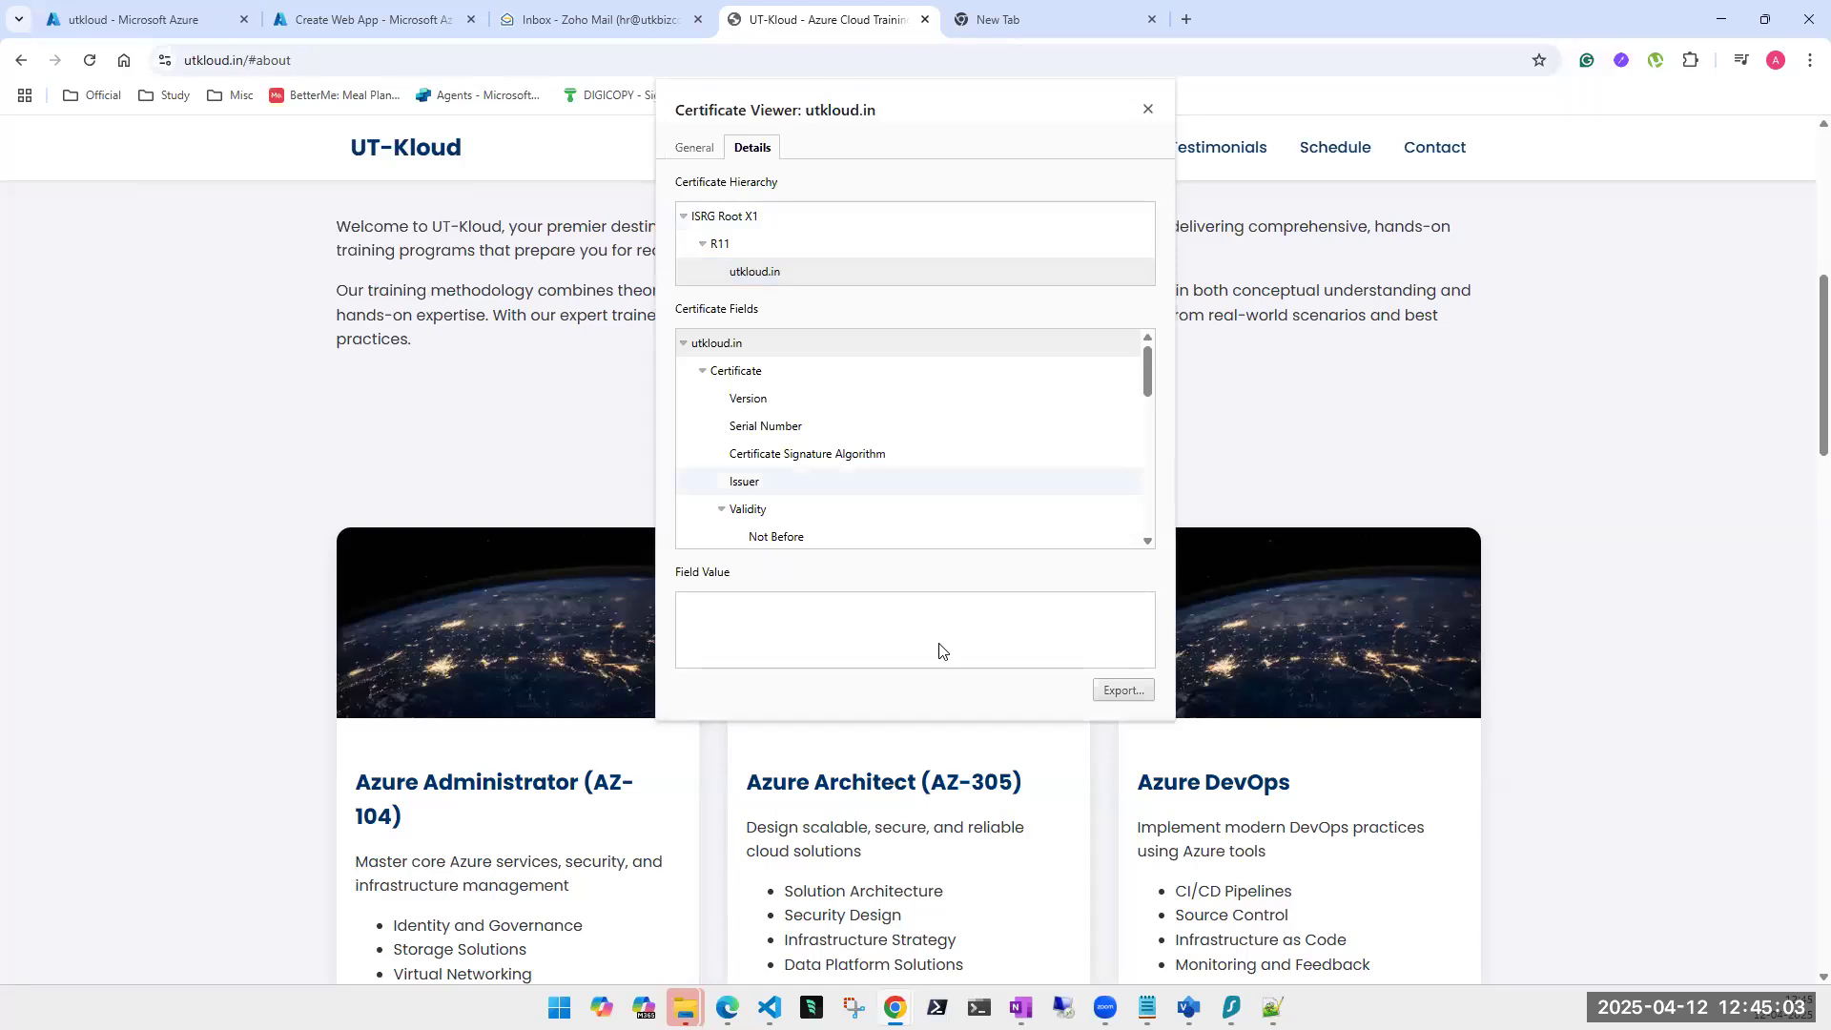
click(696, 149)
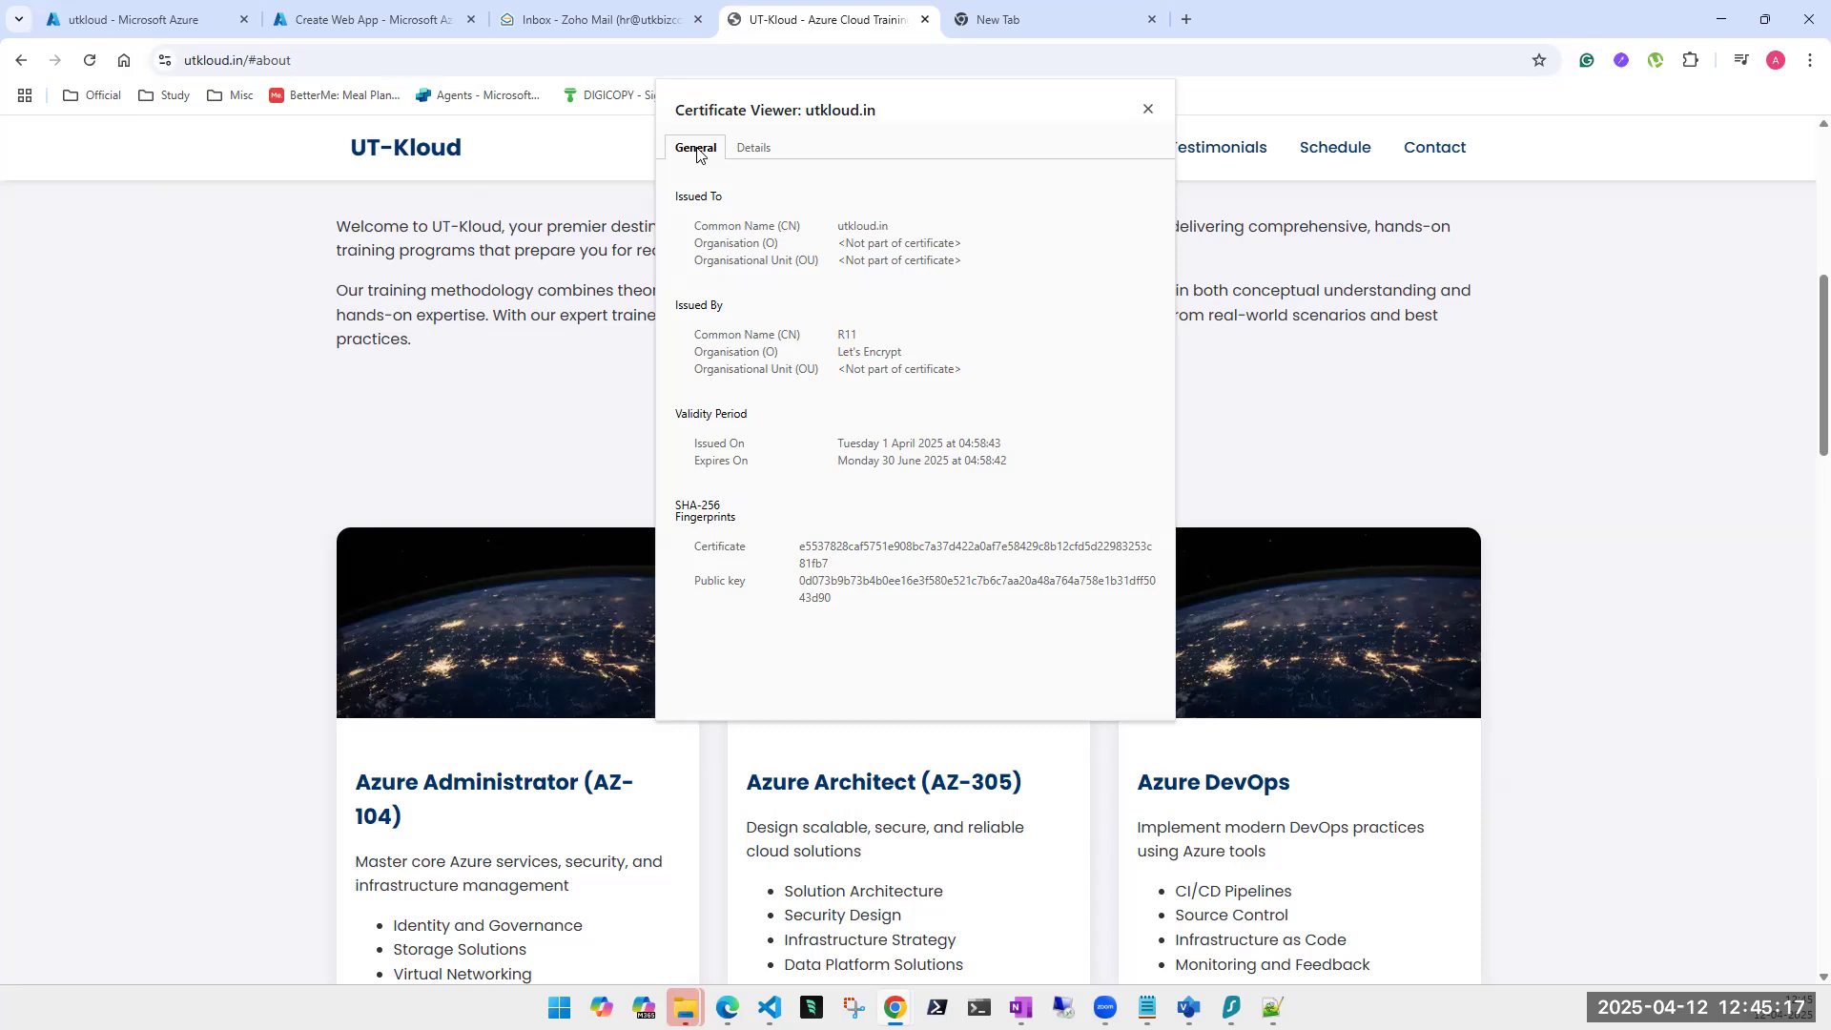
click(740, 150)
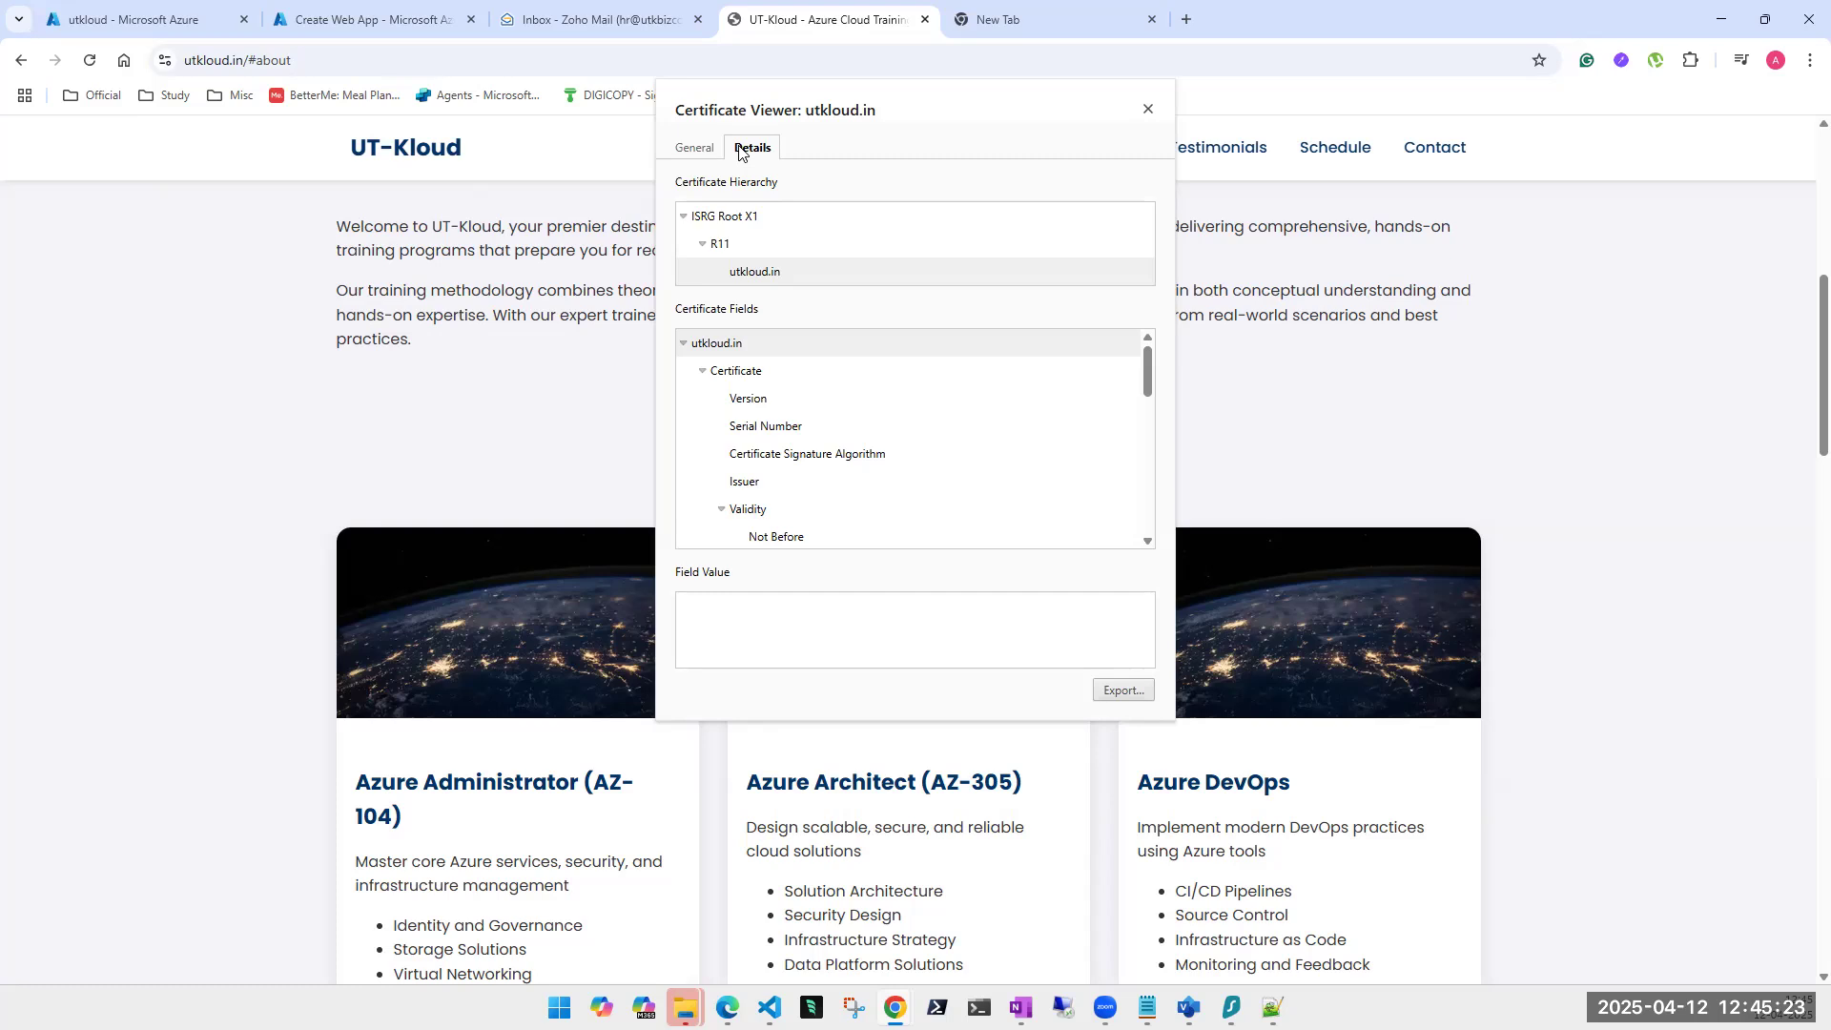
click(689, 155)
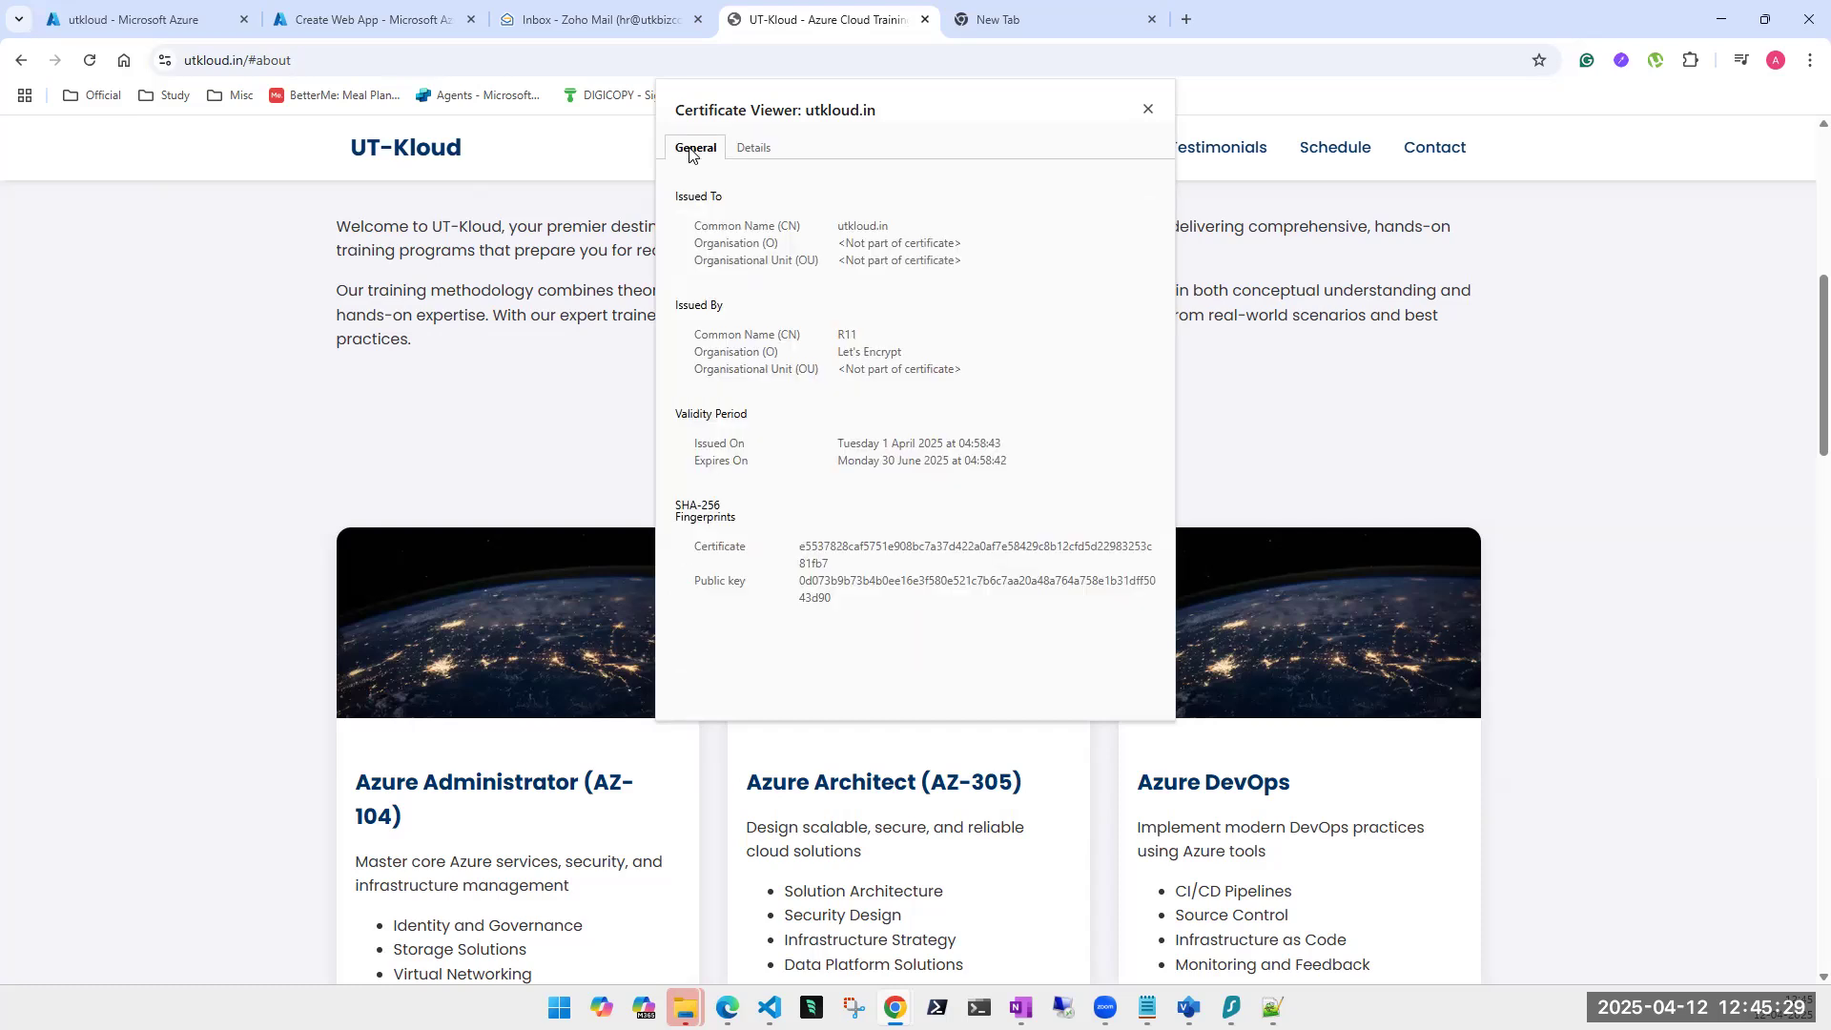
click(1149, 110)
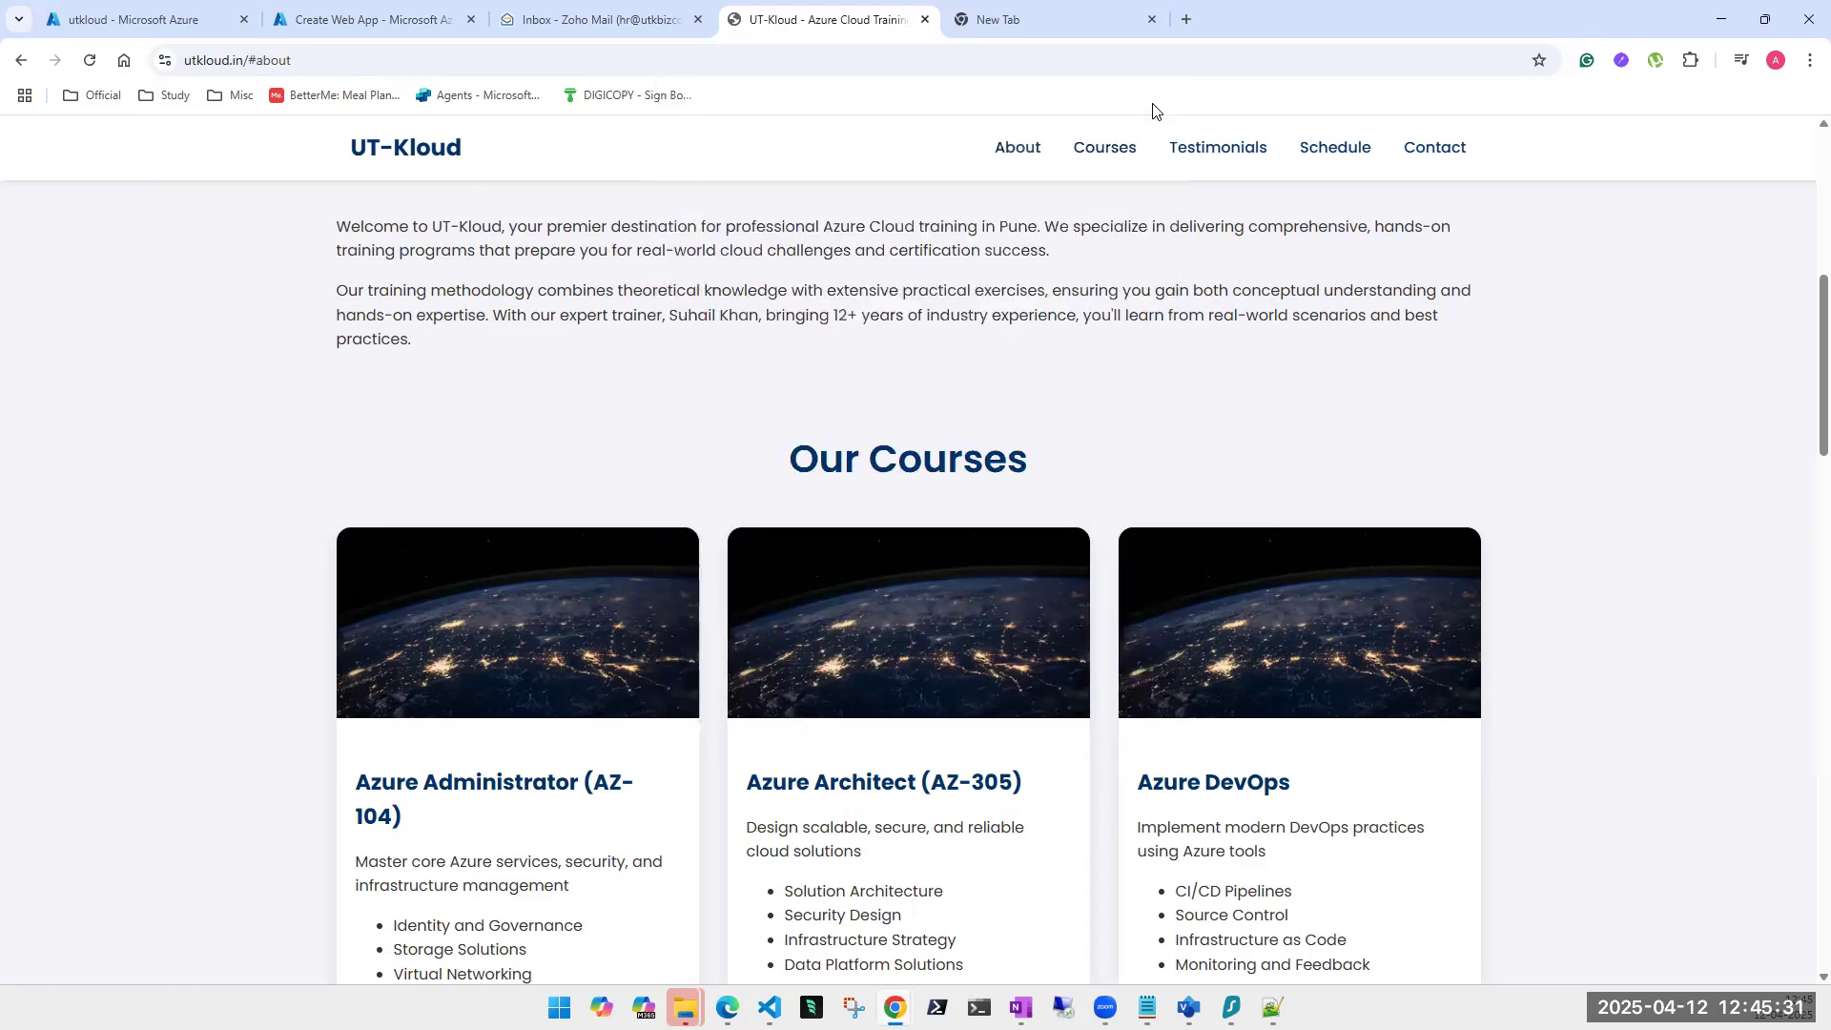
click(319, 24)
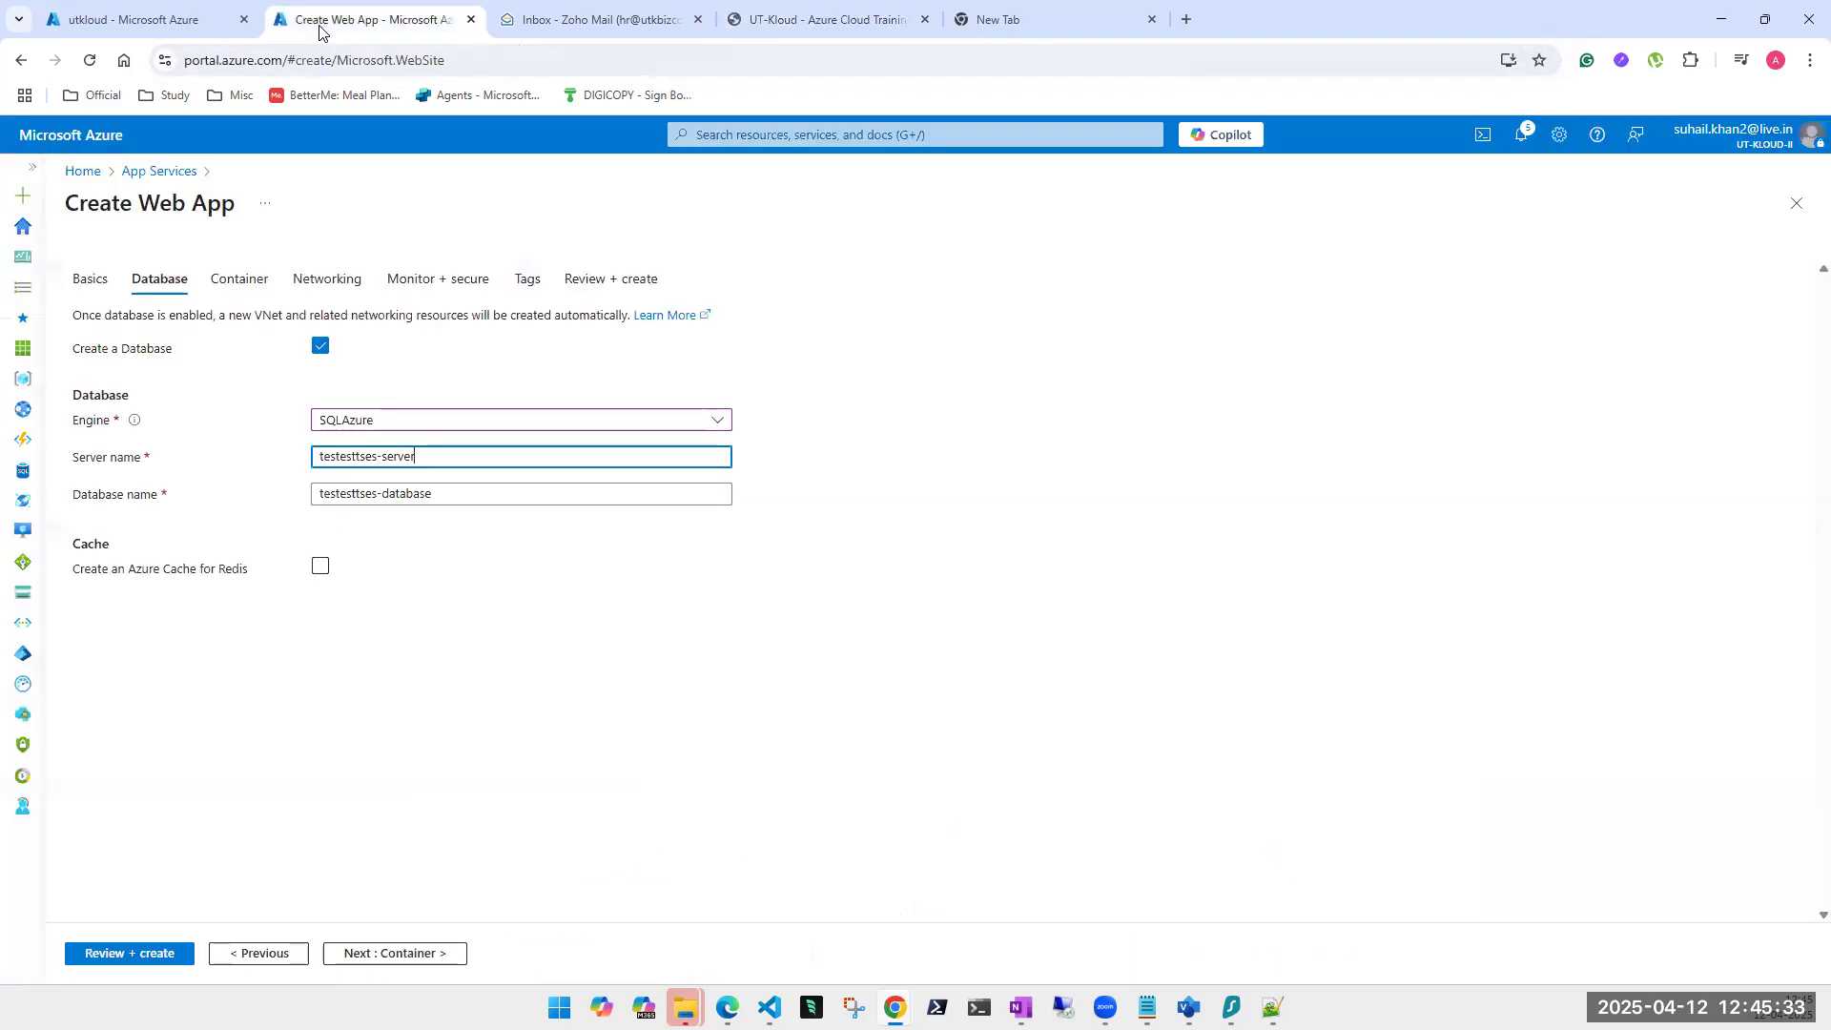
From the portal search's Key vaults list, open the utkloud vault and collapse the list pane.
click(139, 27)
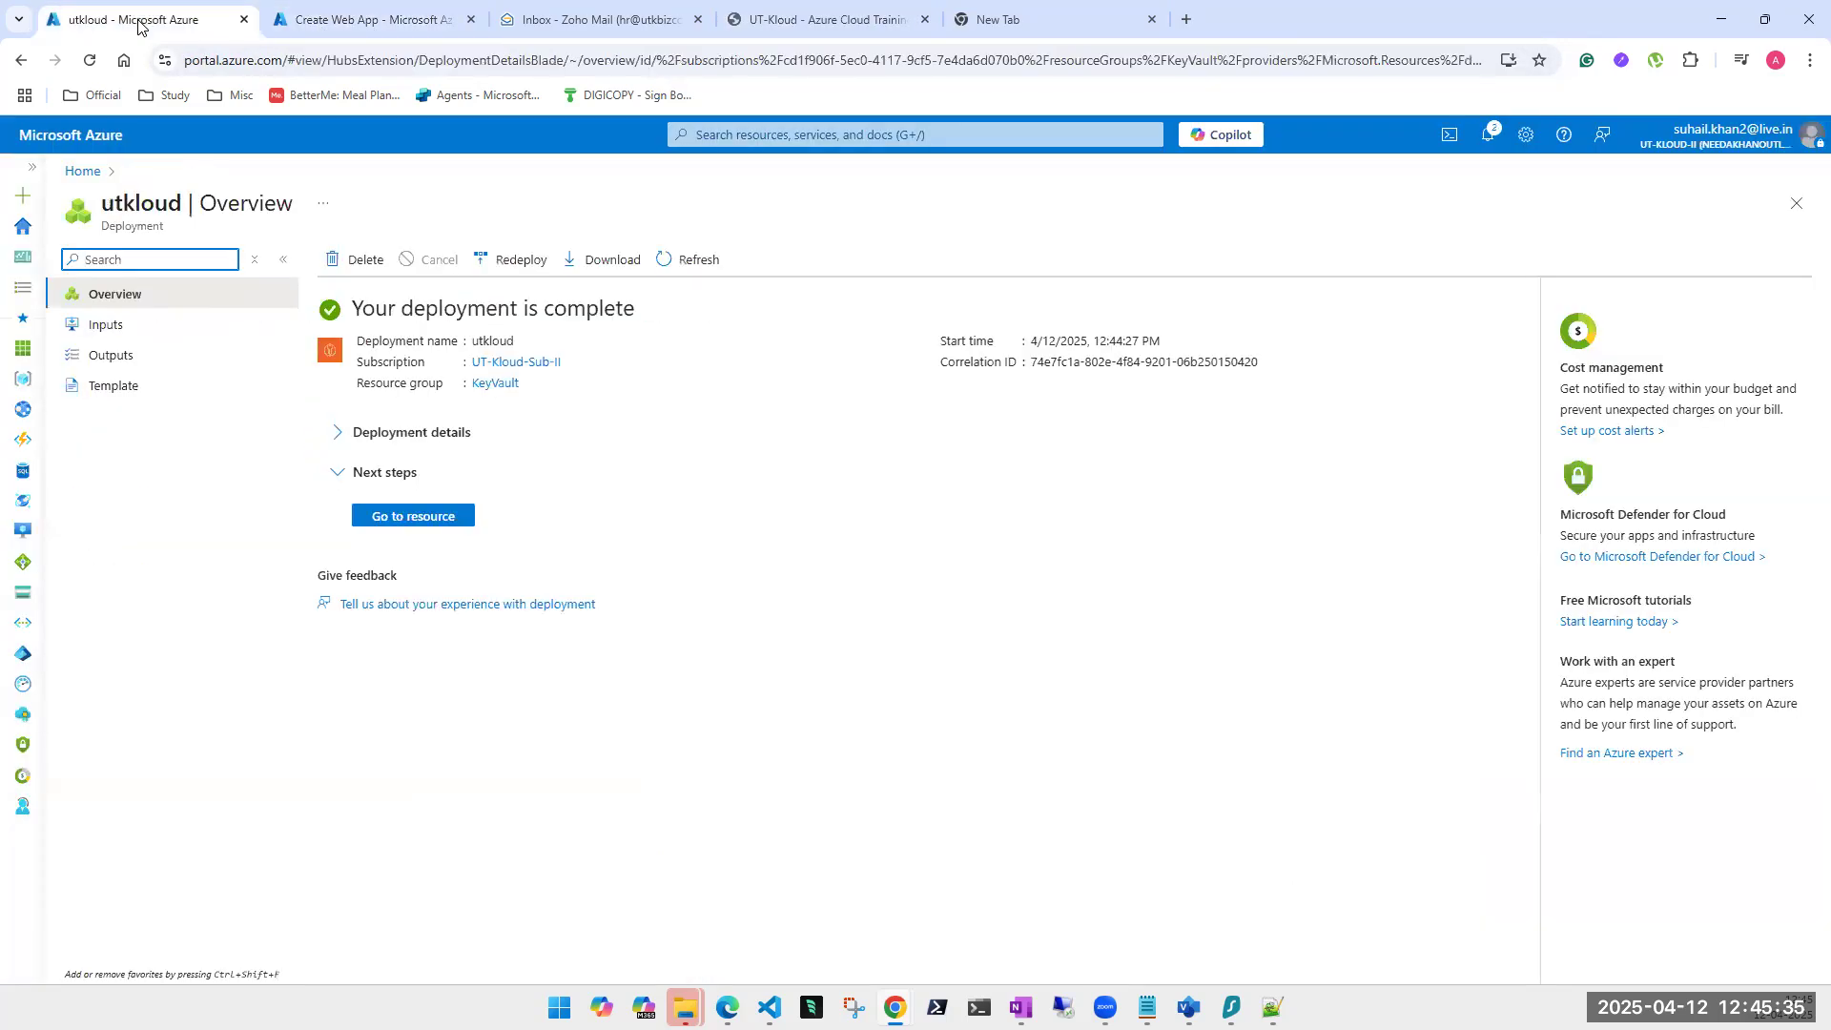
click(841, 136)
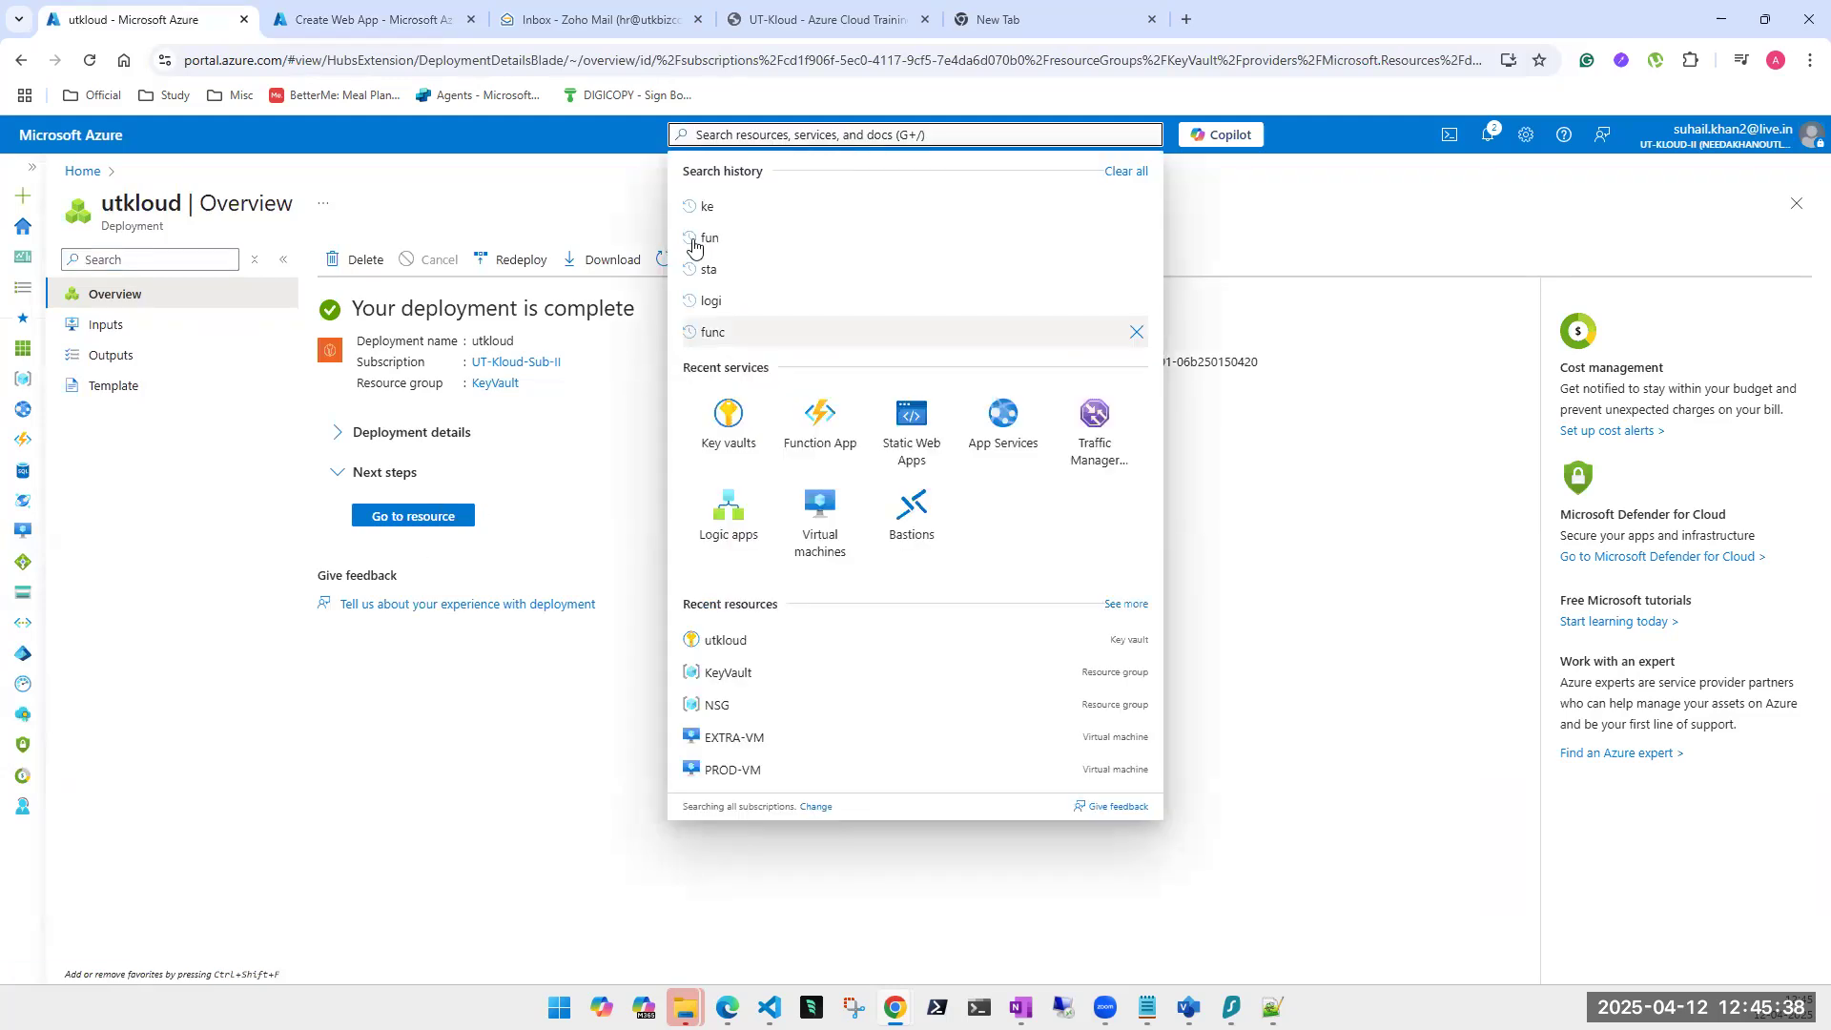
click(729, 420)
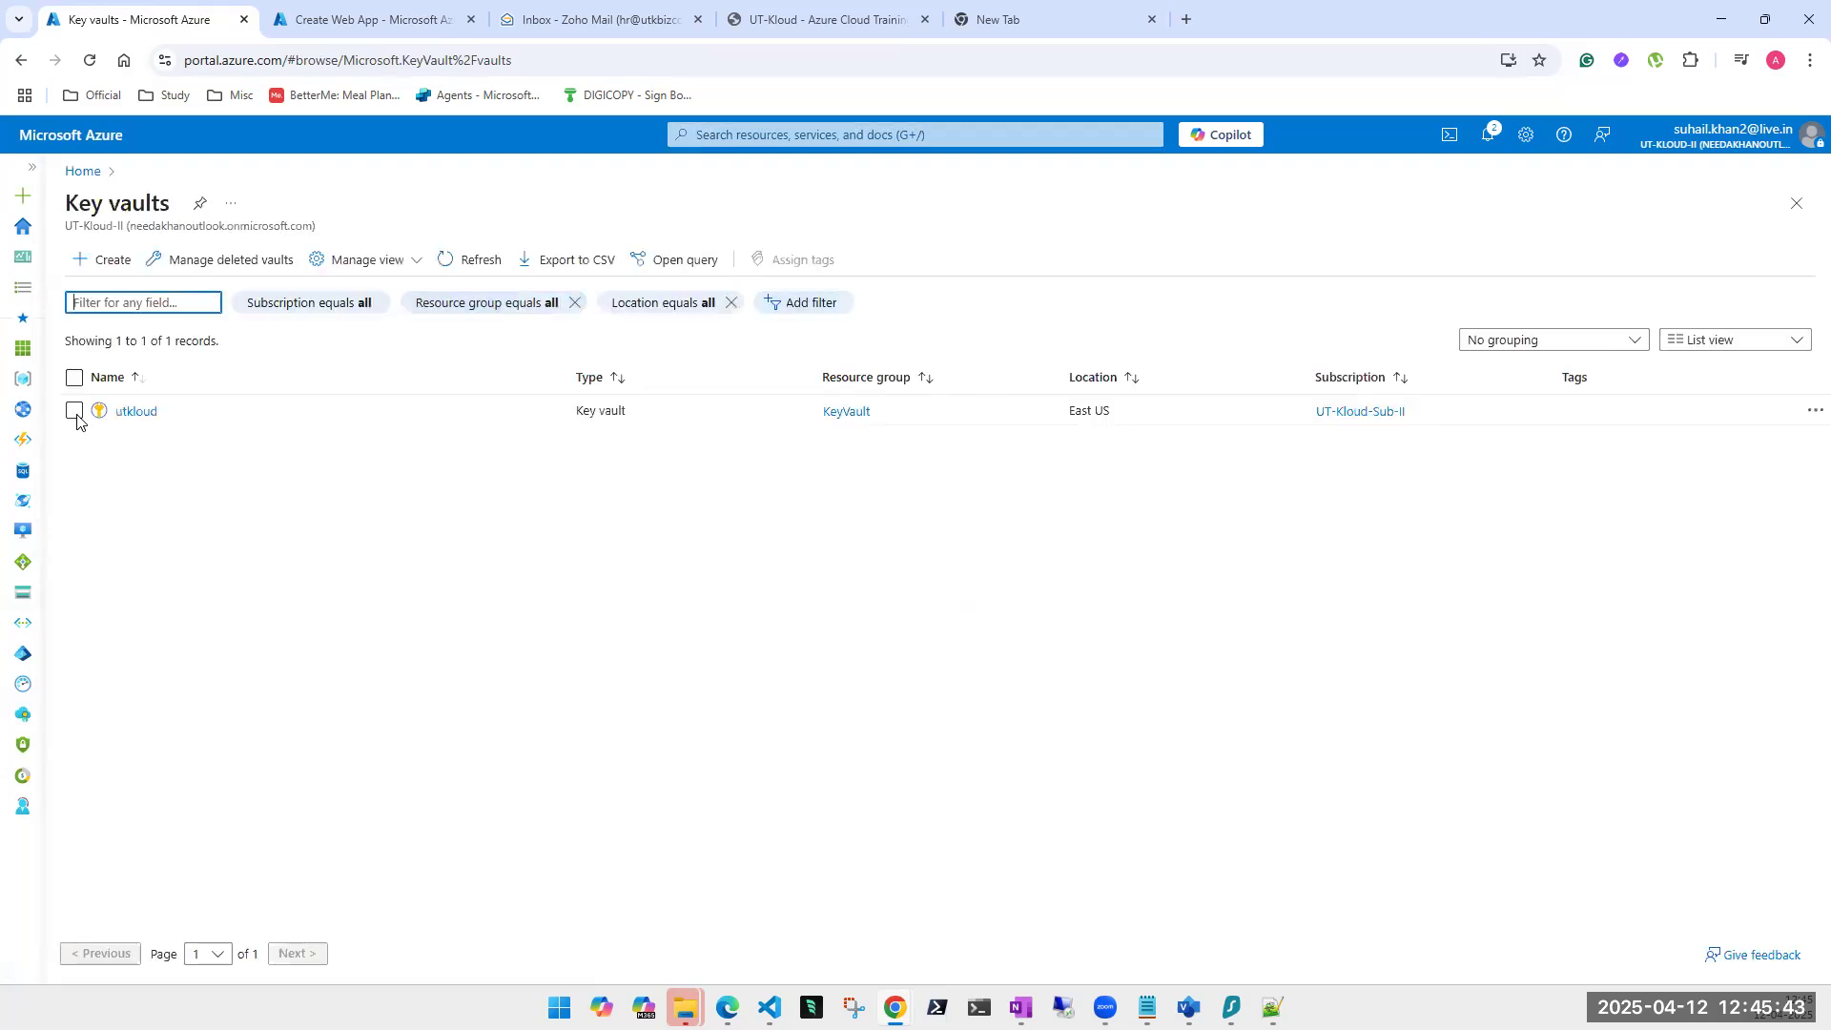
click(136, 412)
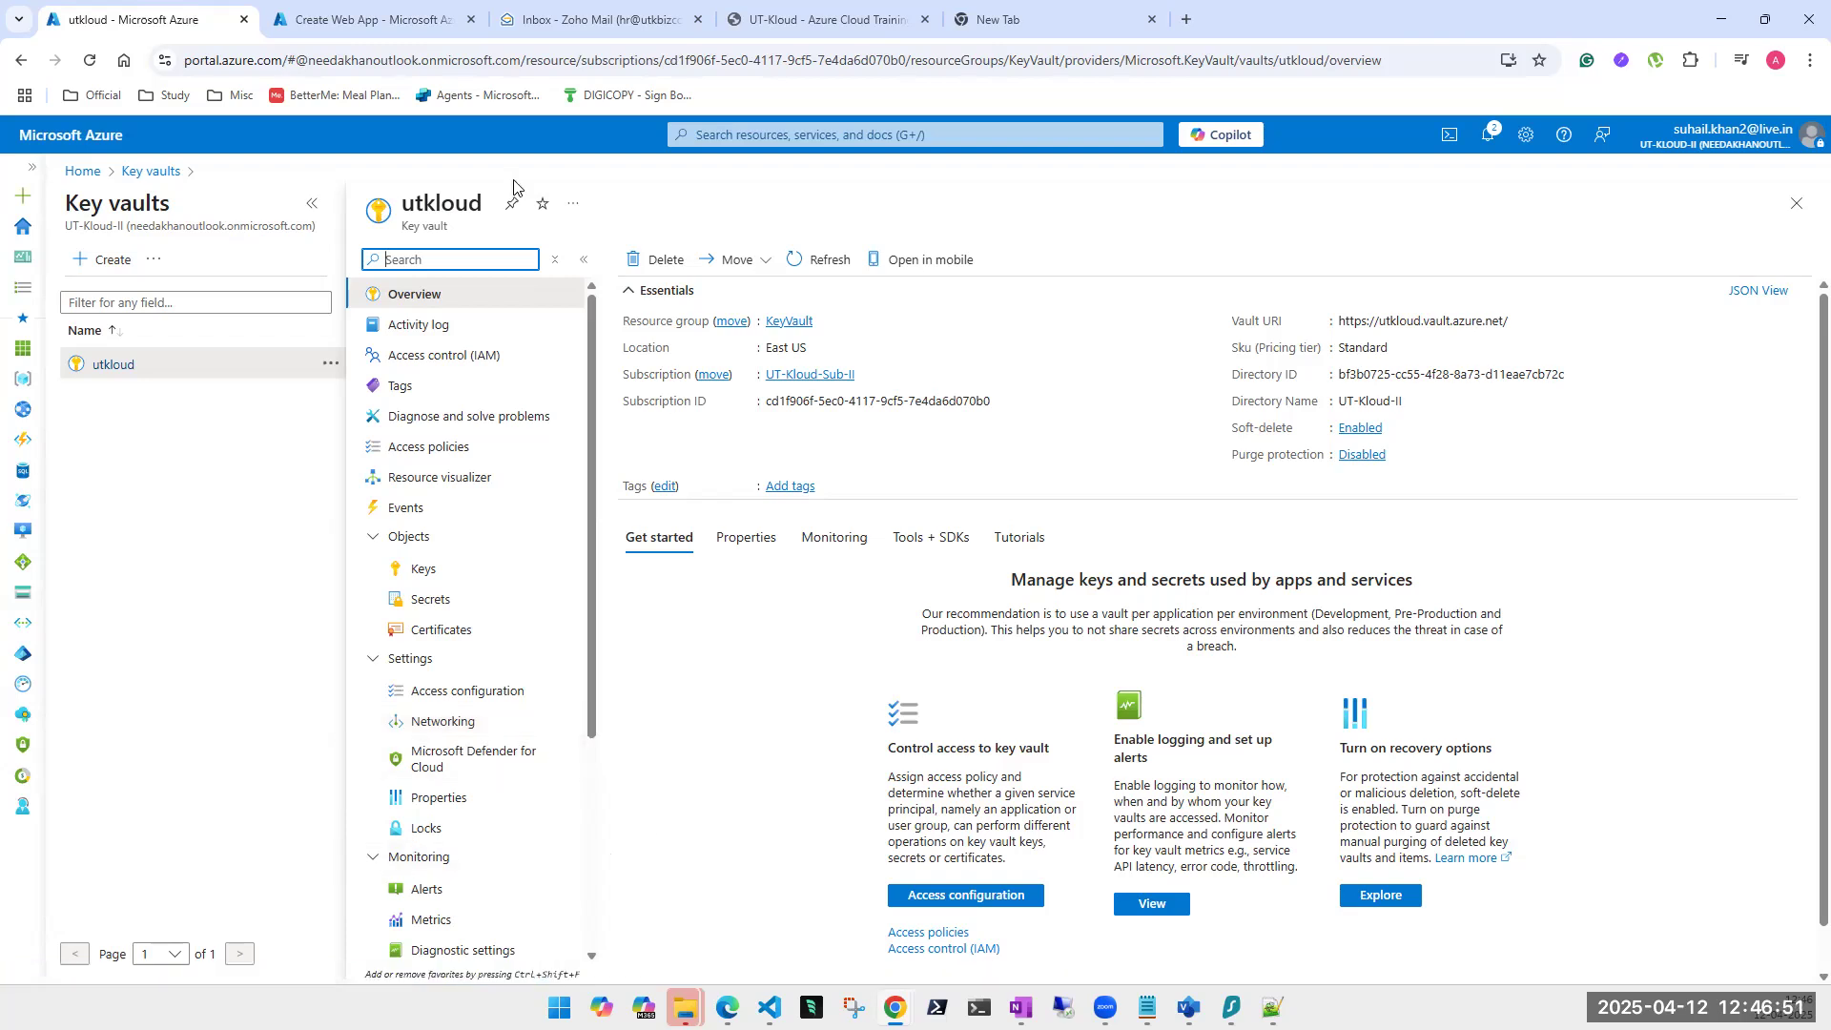
click(311, 203)
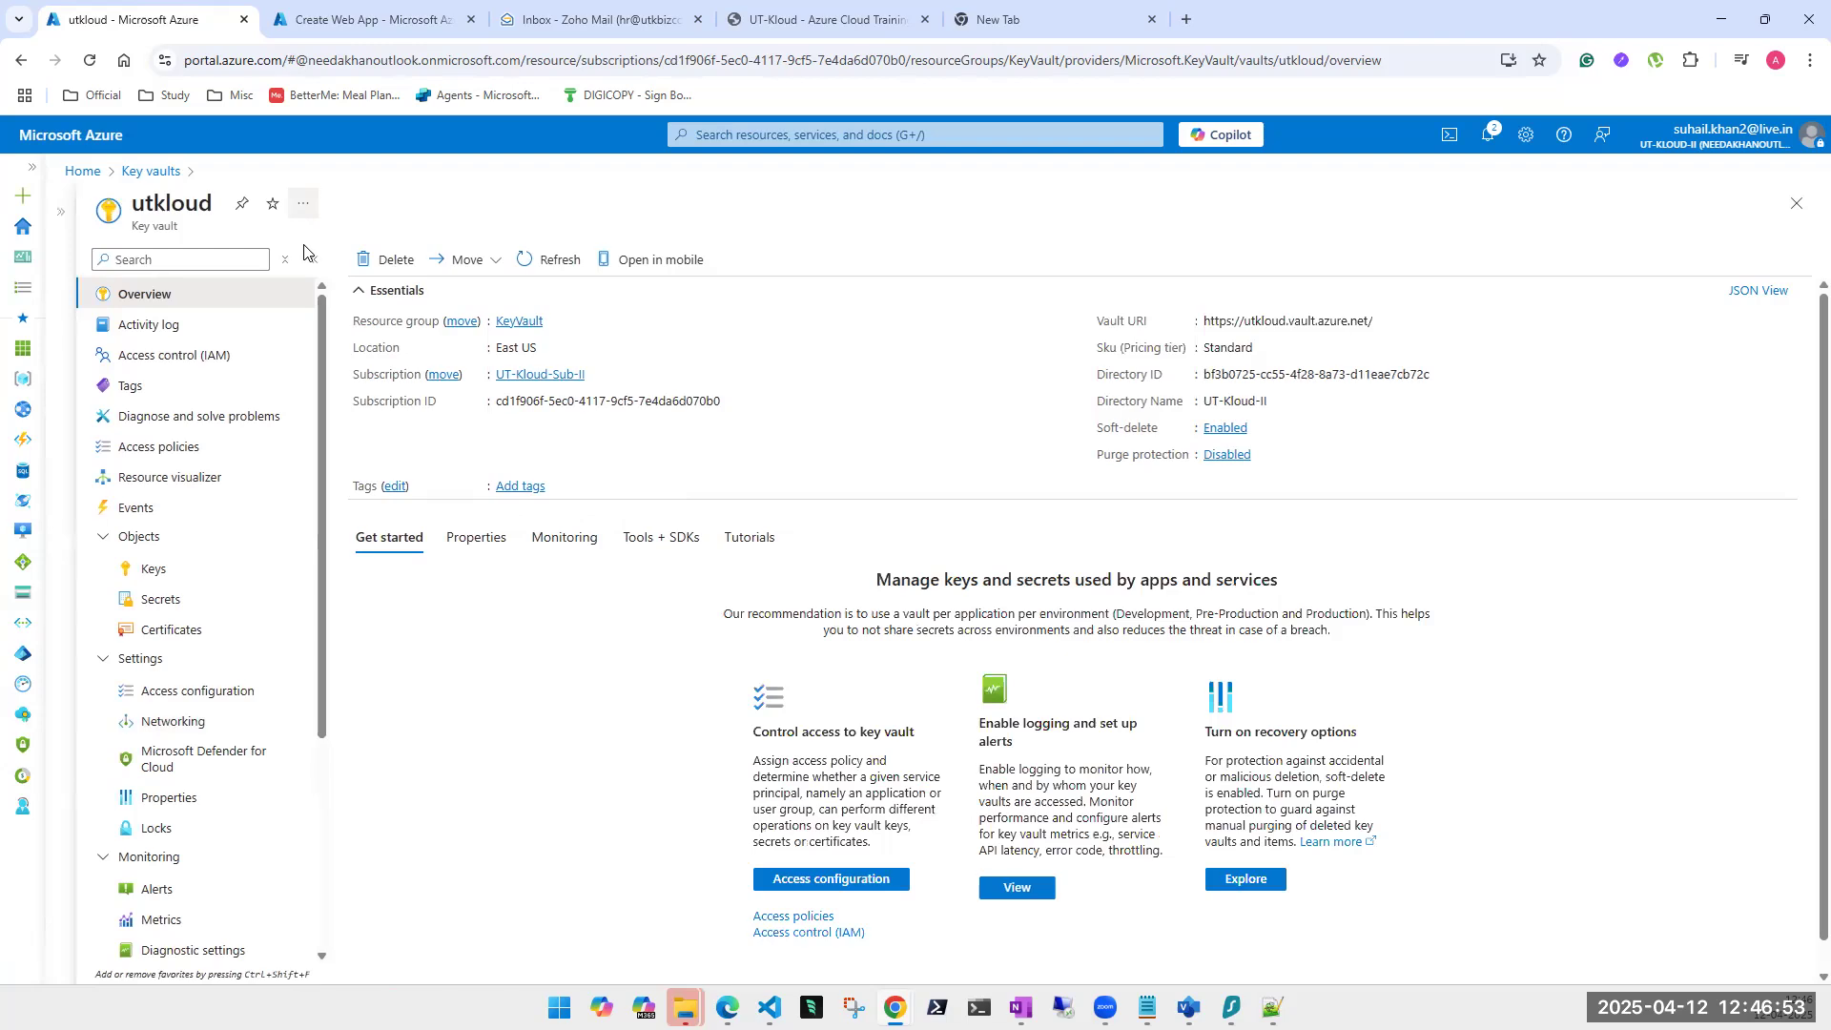
Browse utkloud's Diagnose, Access policies, Keys, Secrets and Certificates pages, then start a new secret.
click(187, 425)
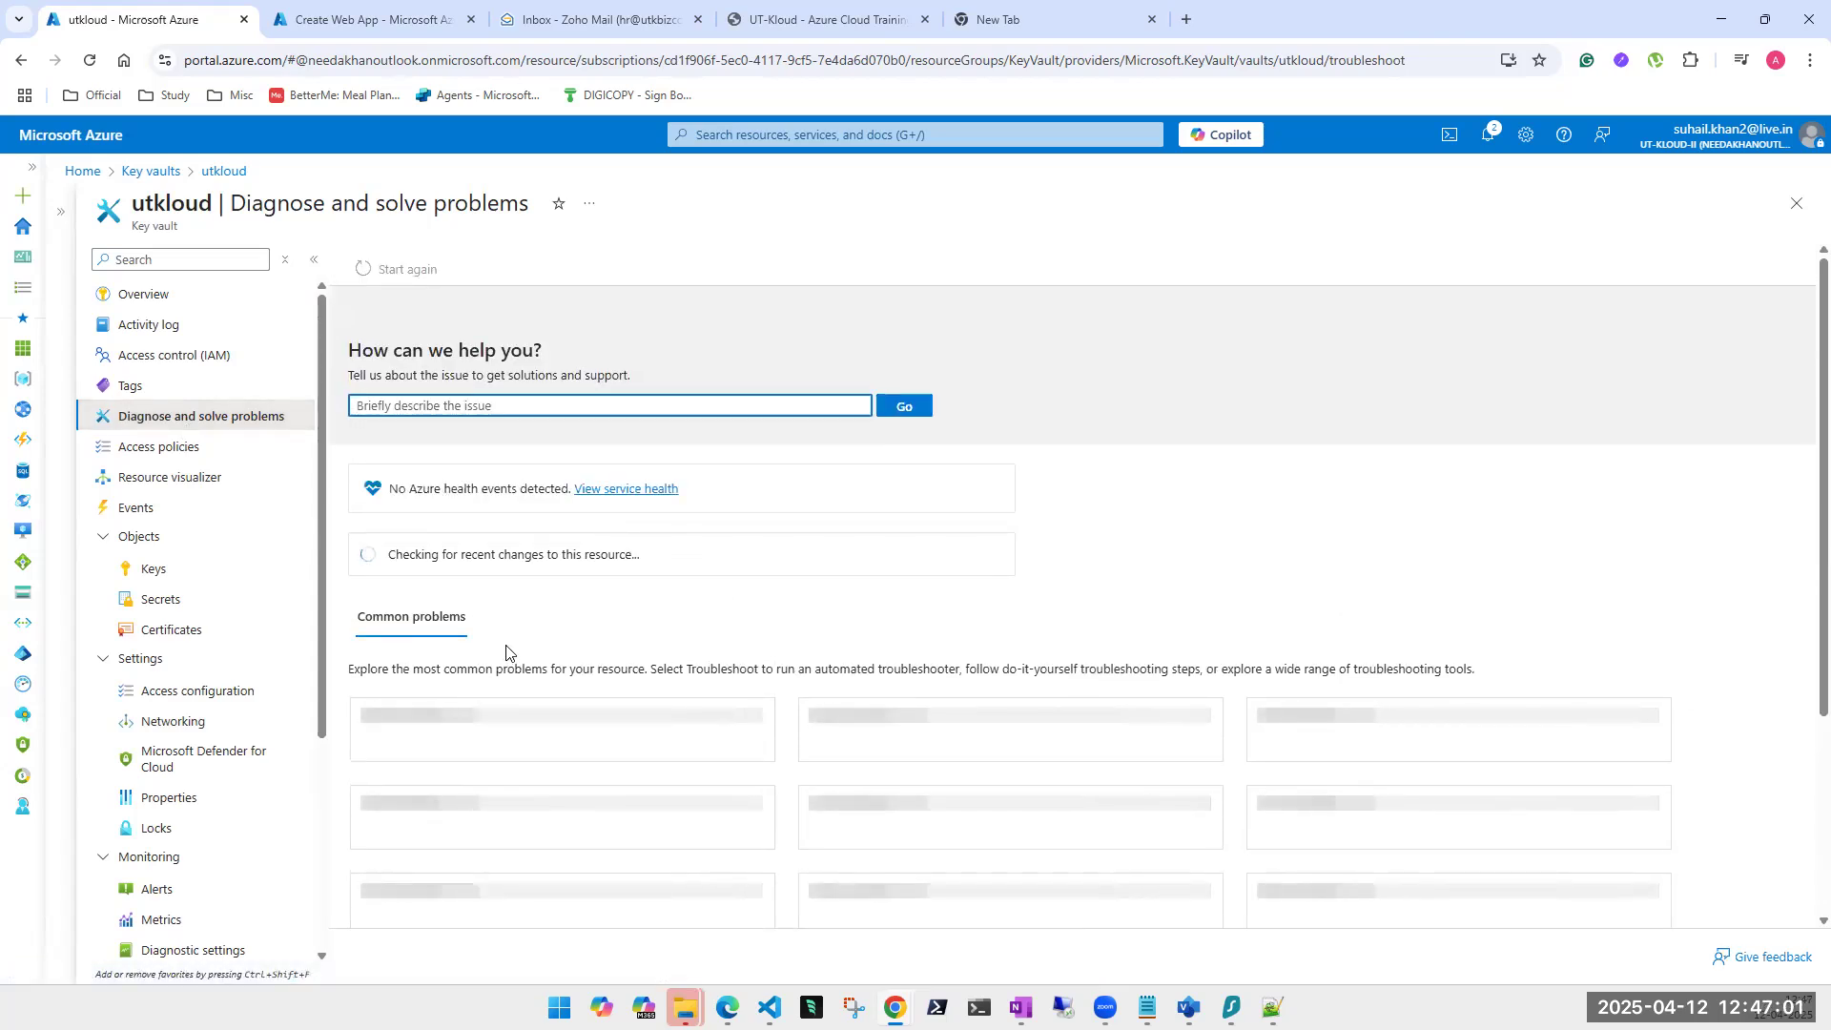
click(184, 451)
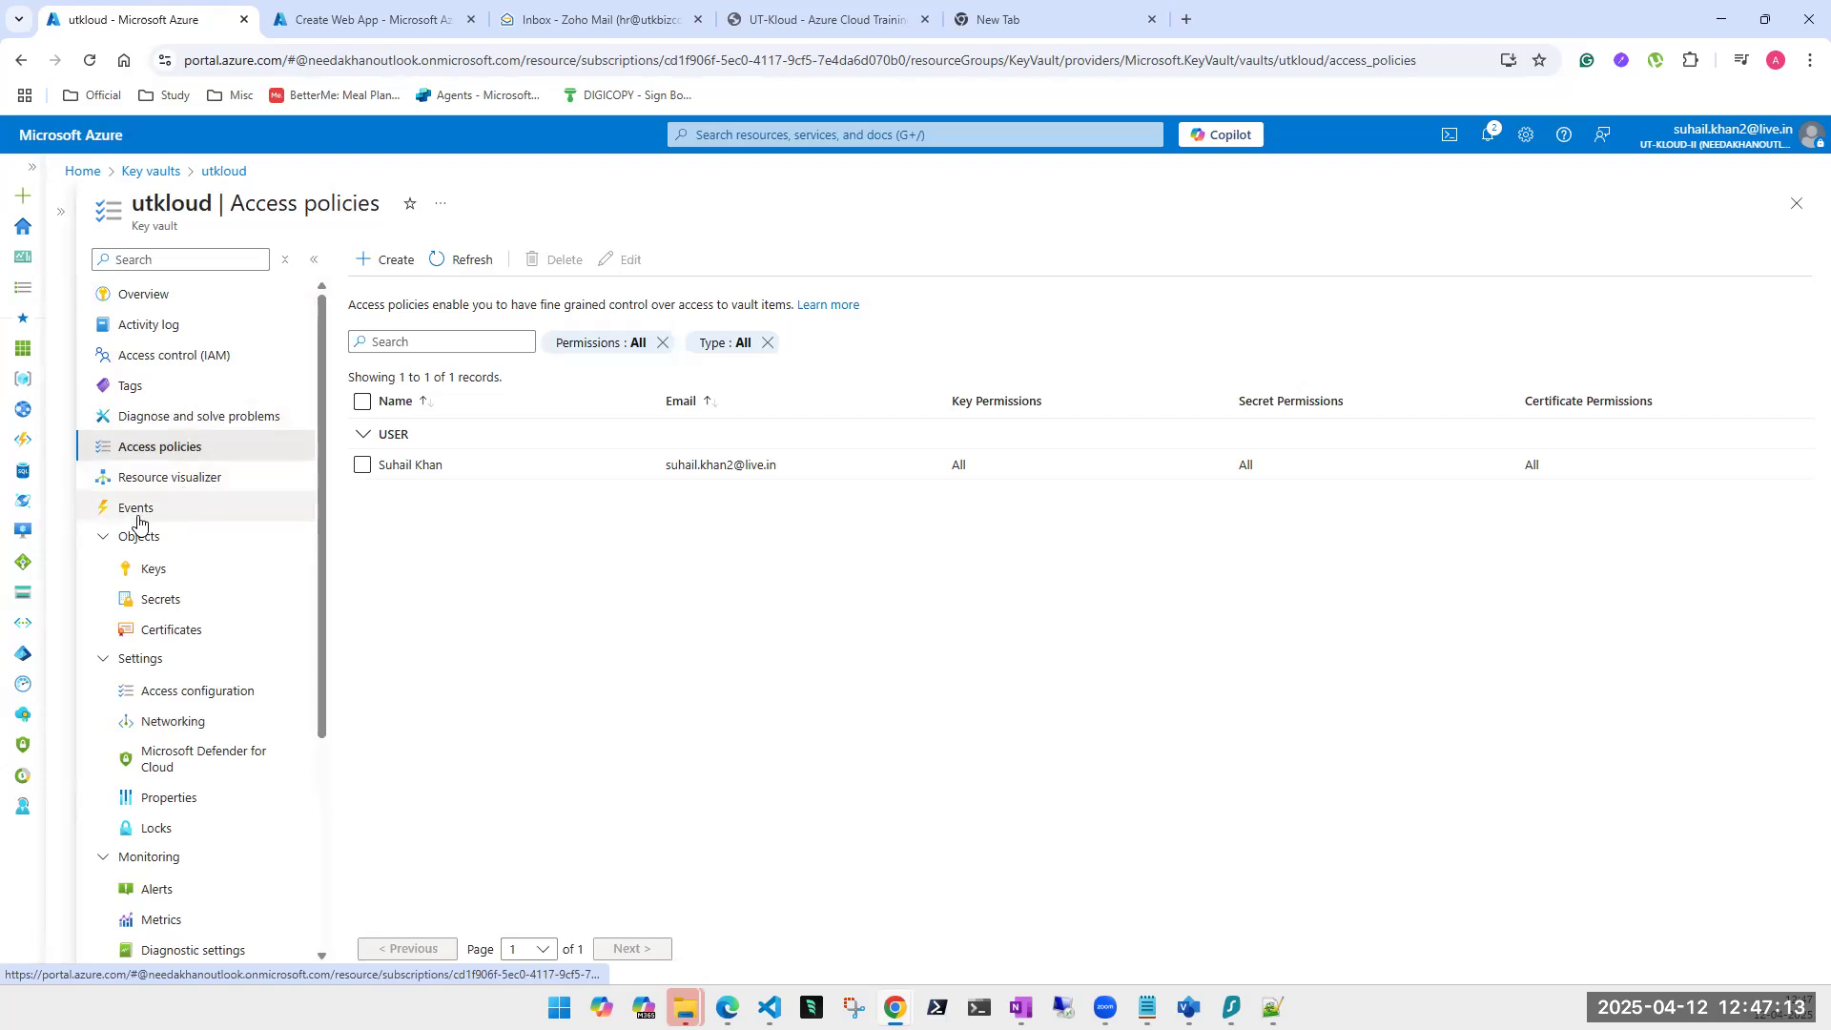
click(104, 537)
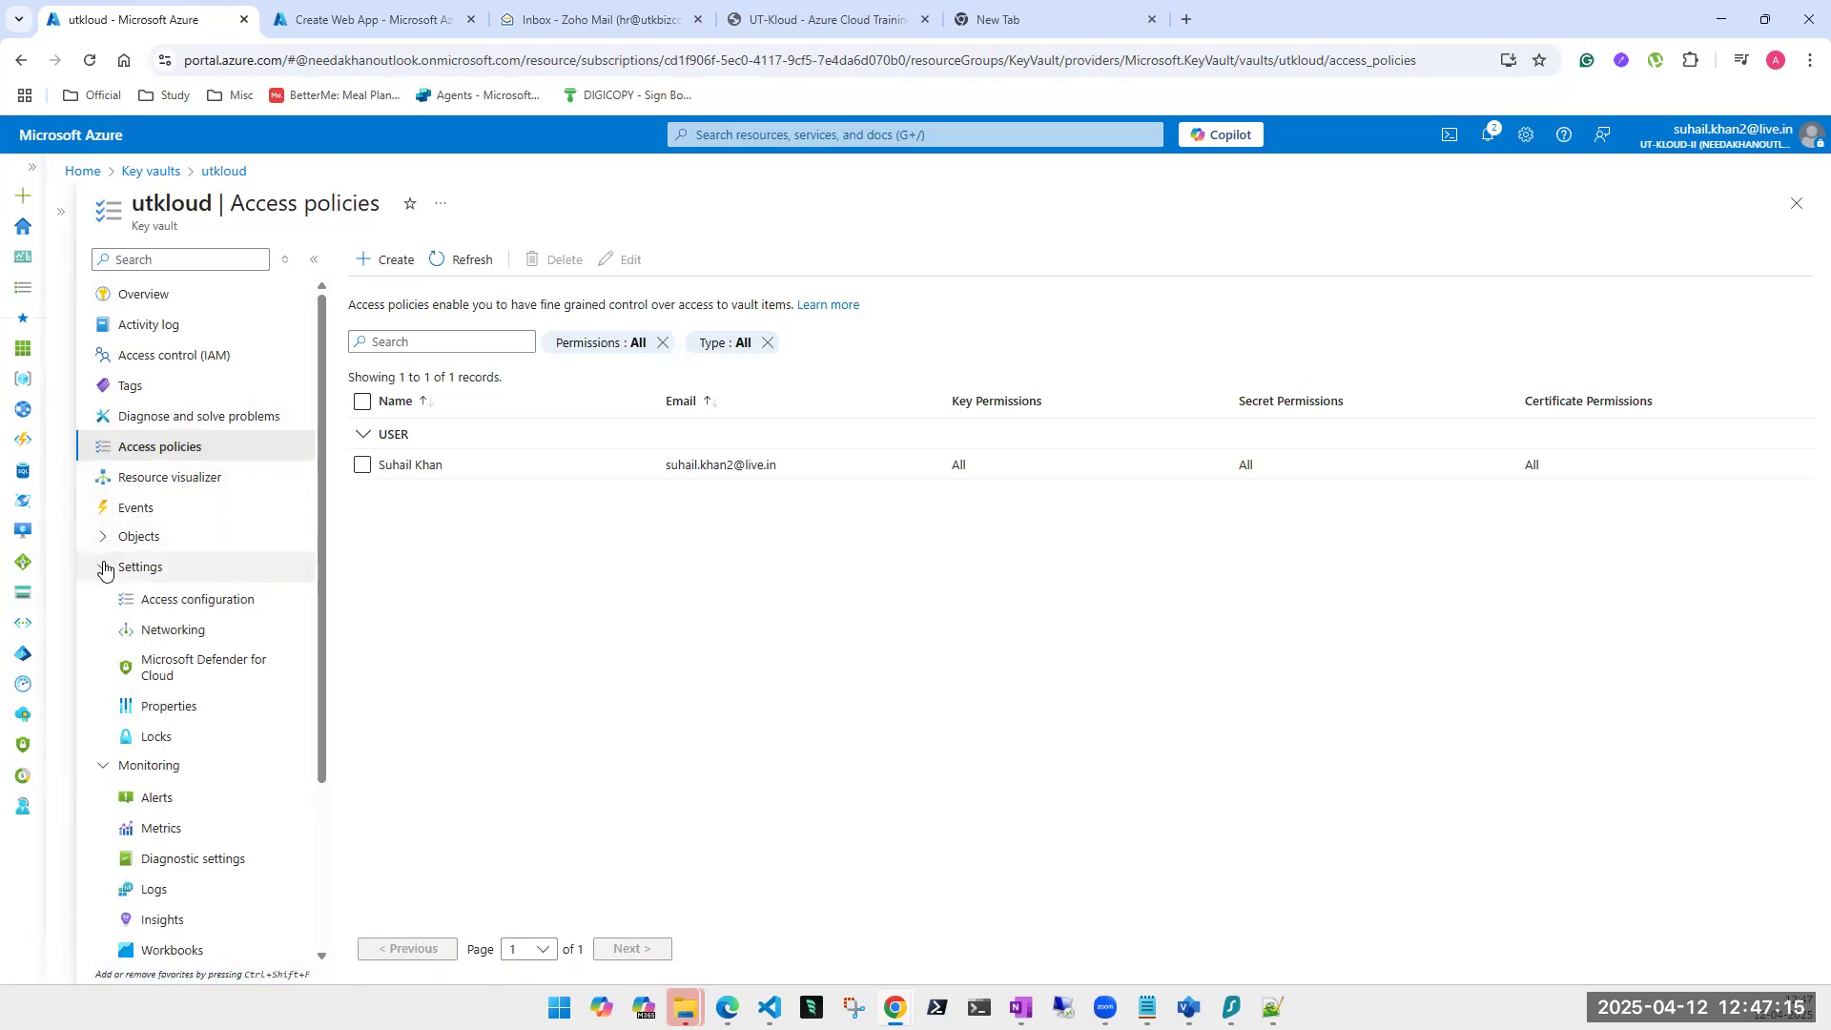
click(103, 538)
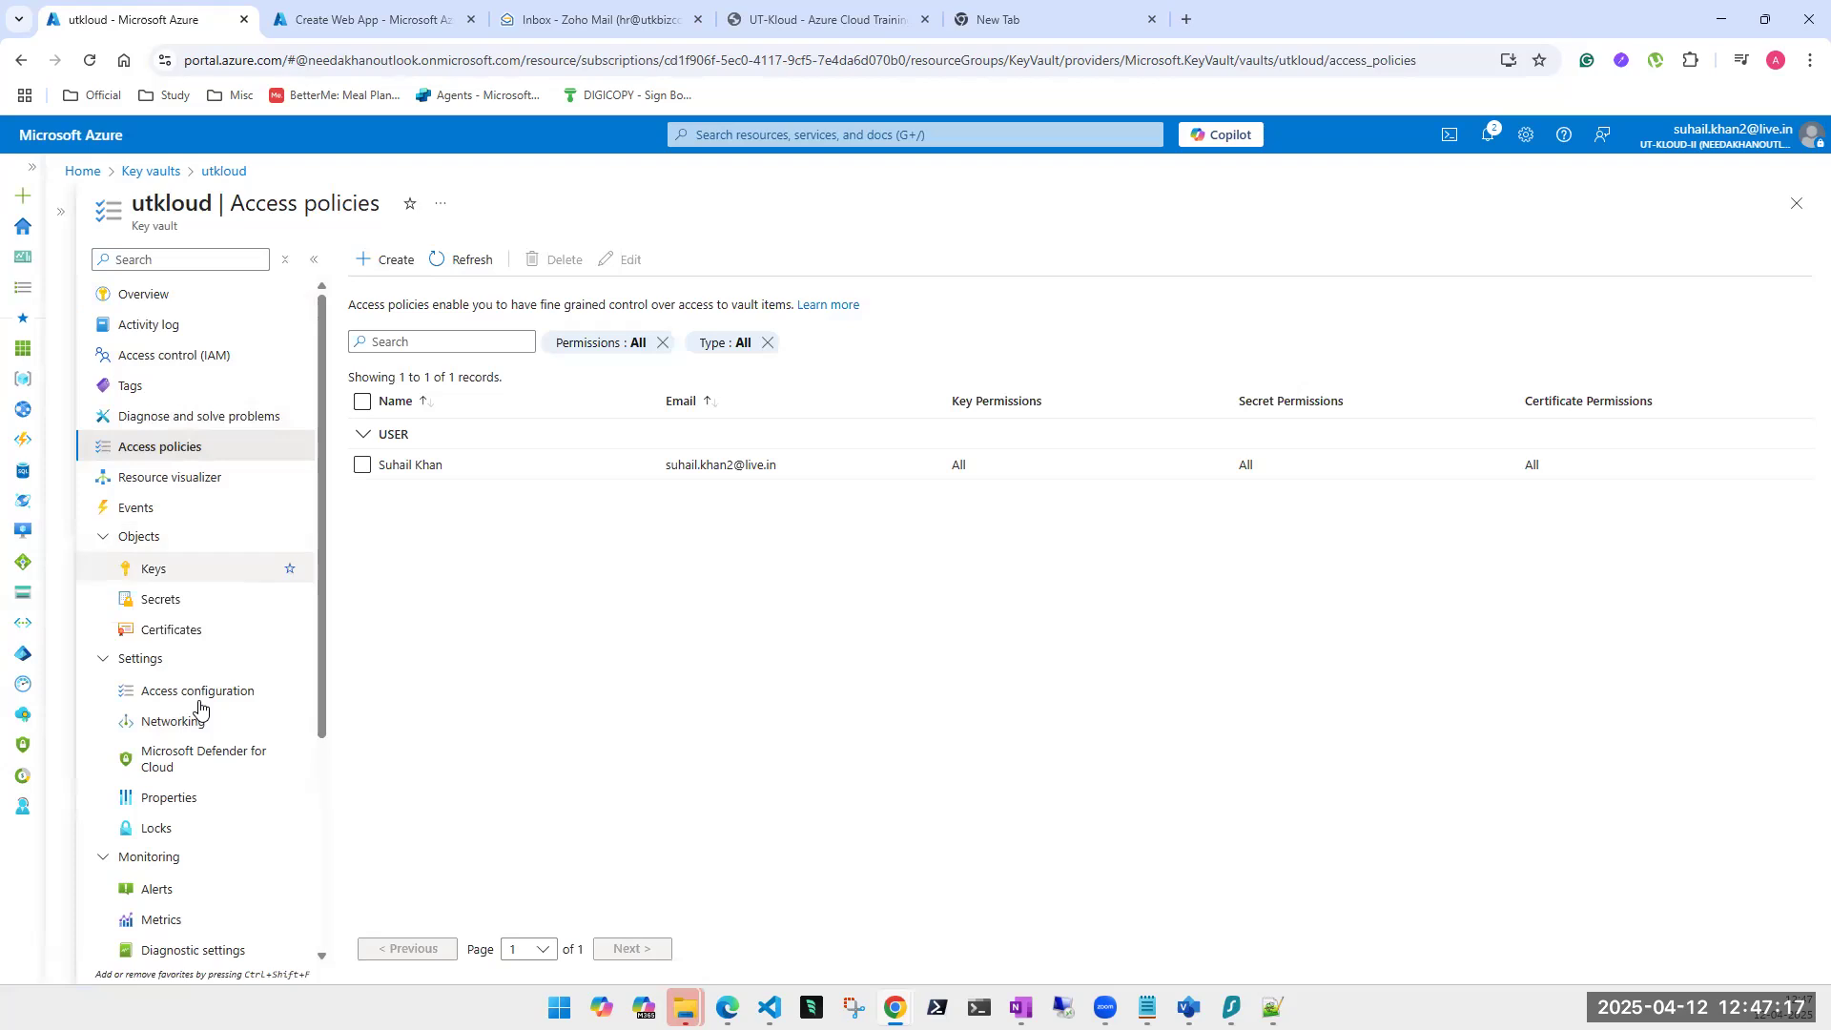
click(154, 570)
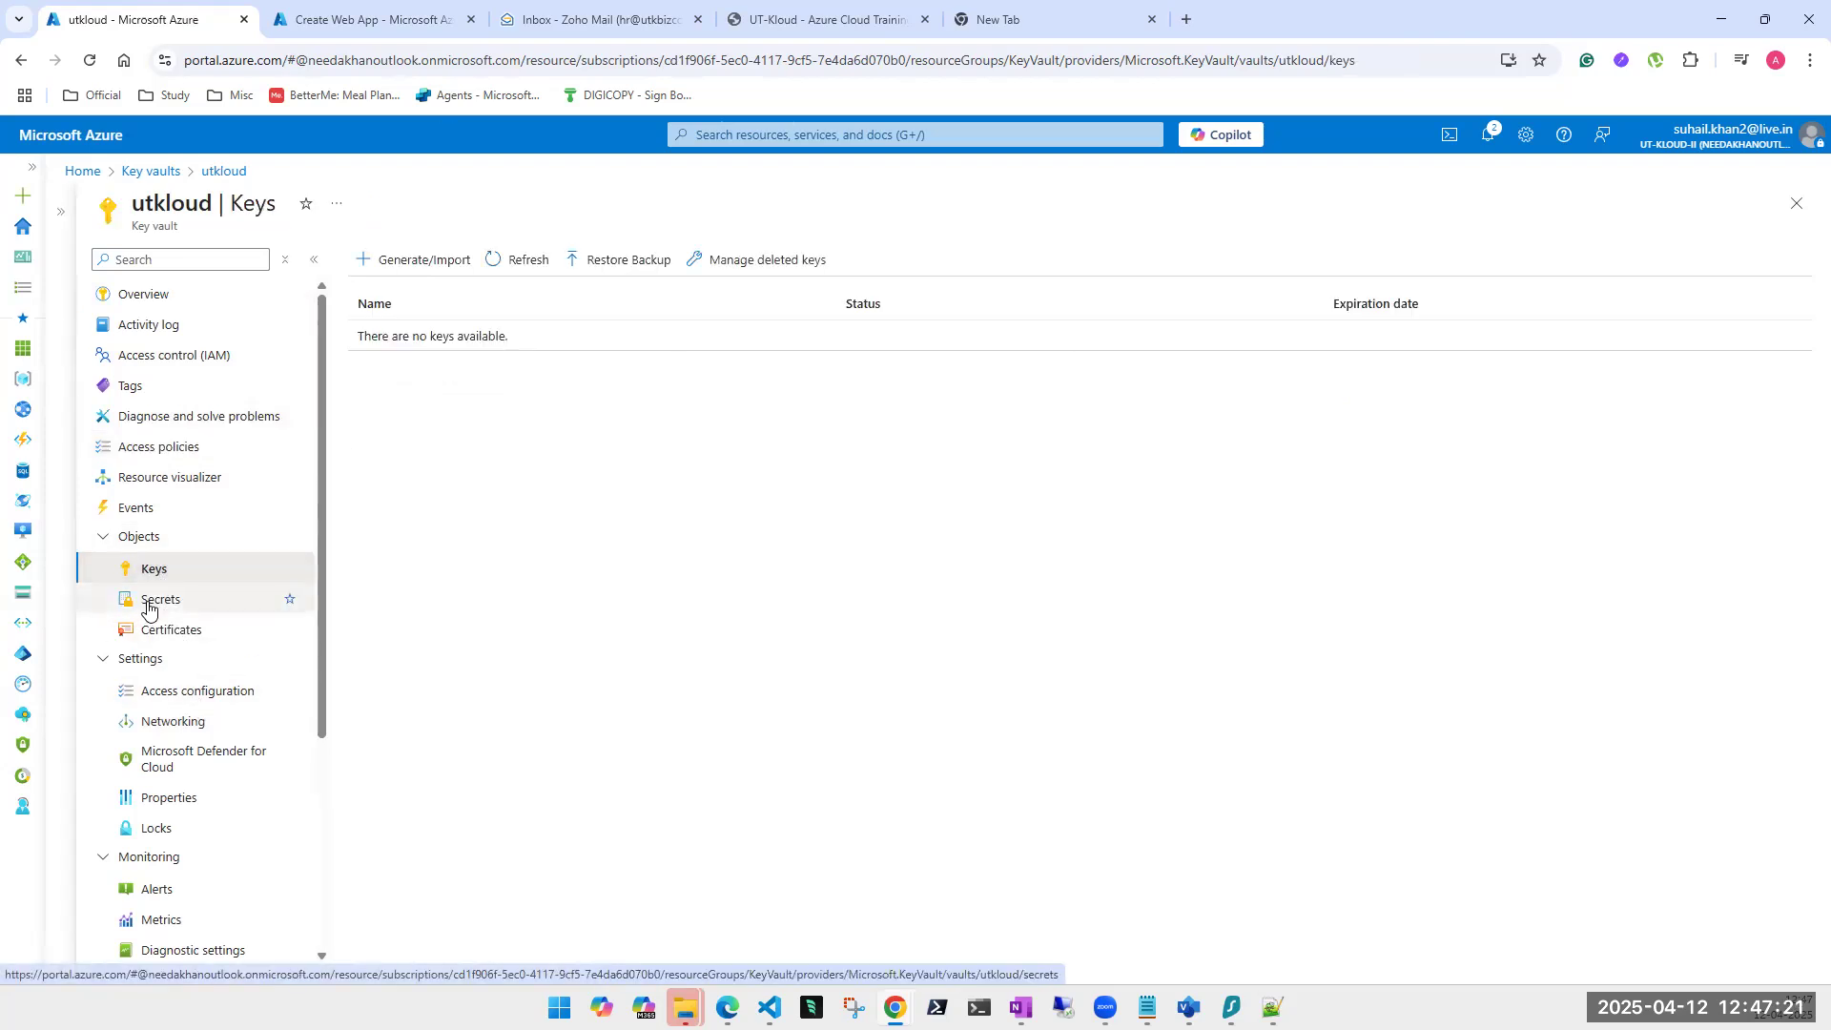
click(147, 608)
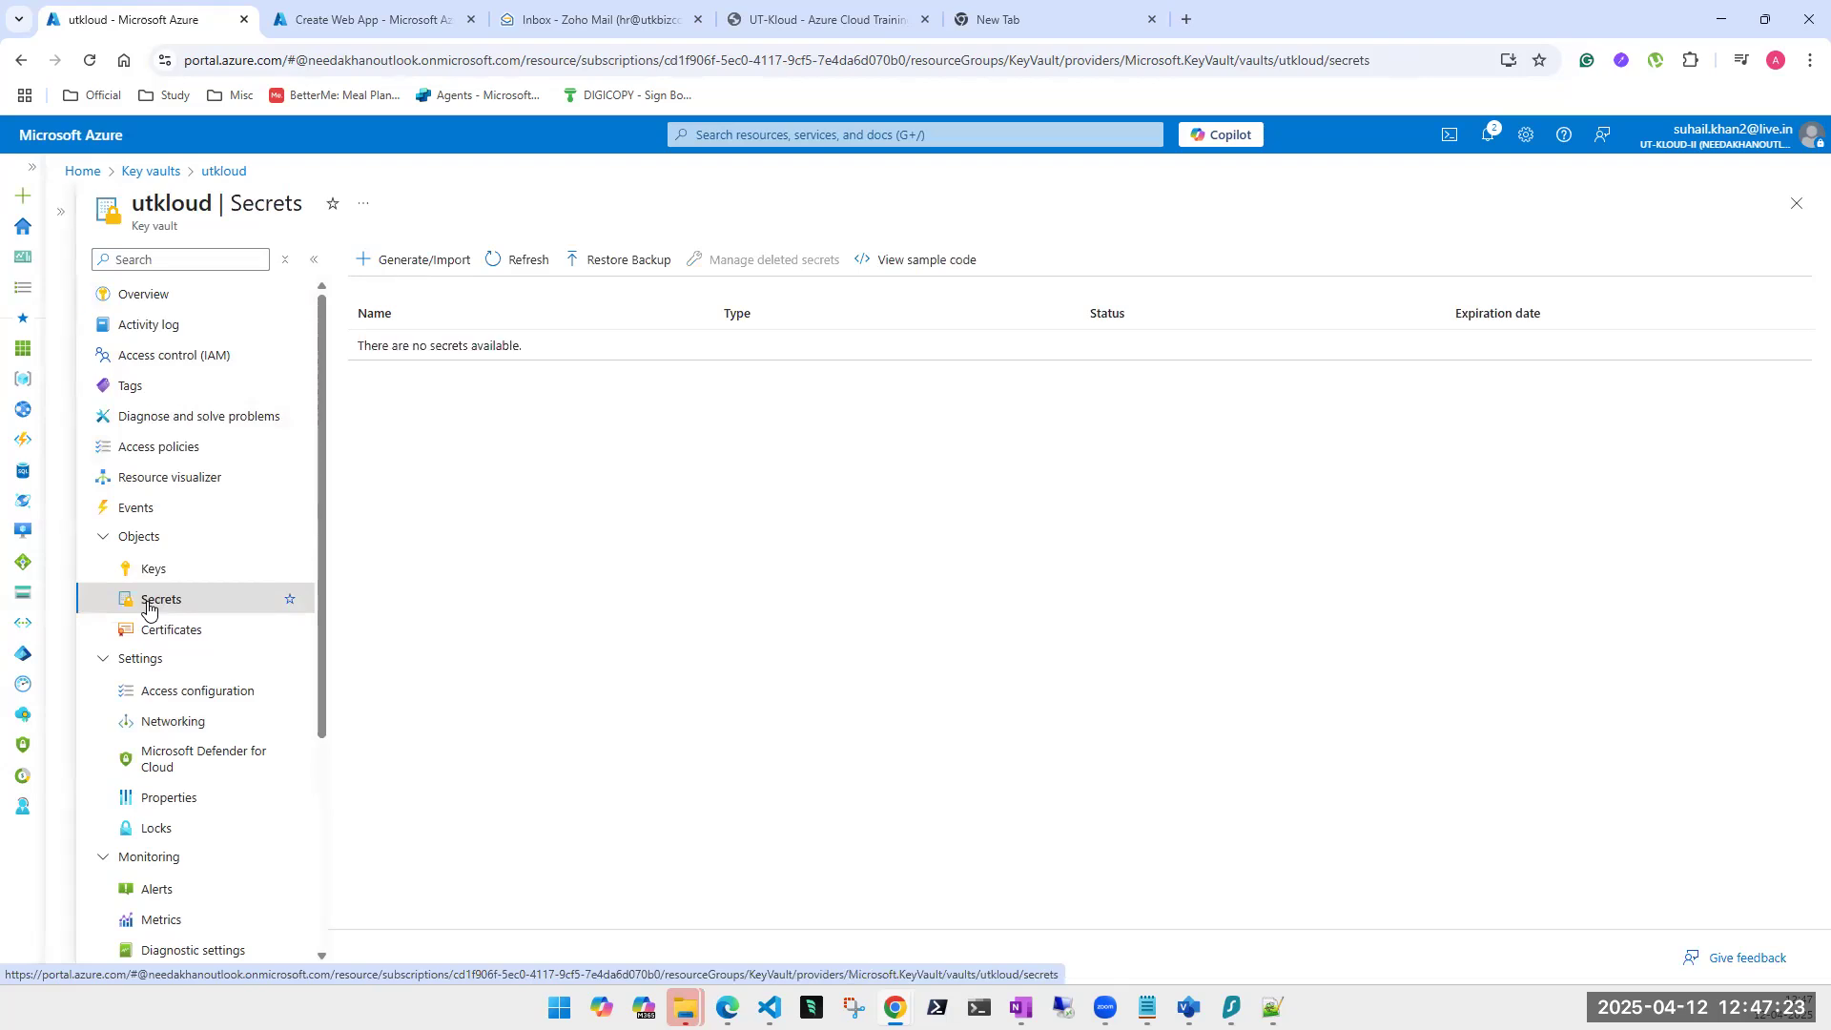
click(170, 636)
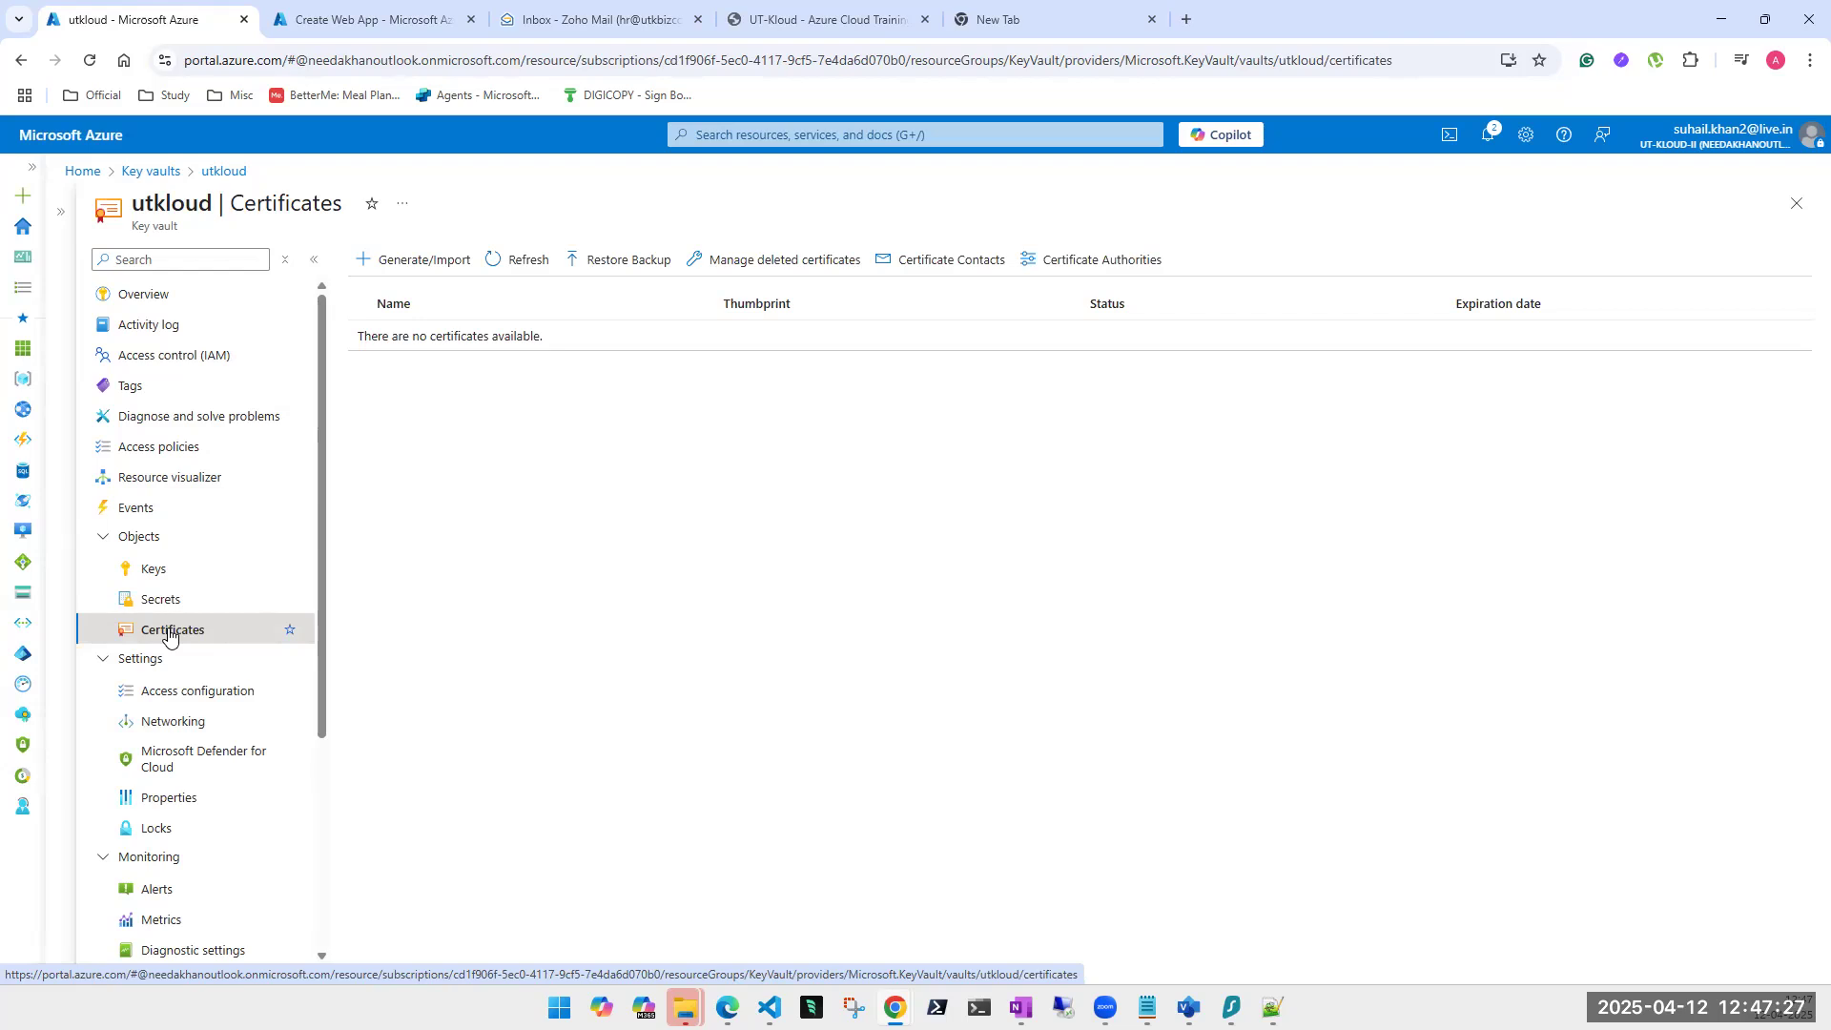
click(151, 574)
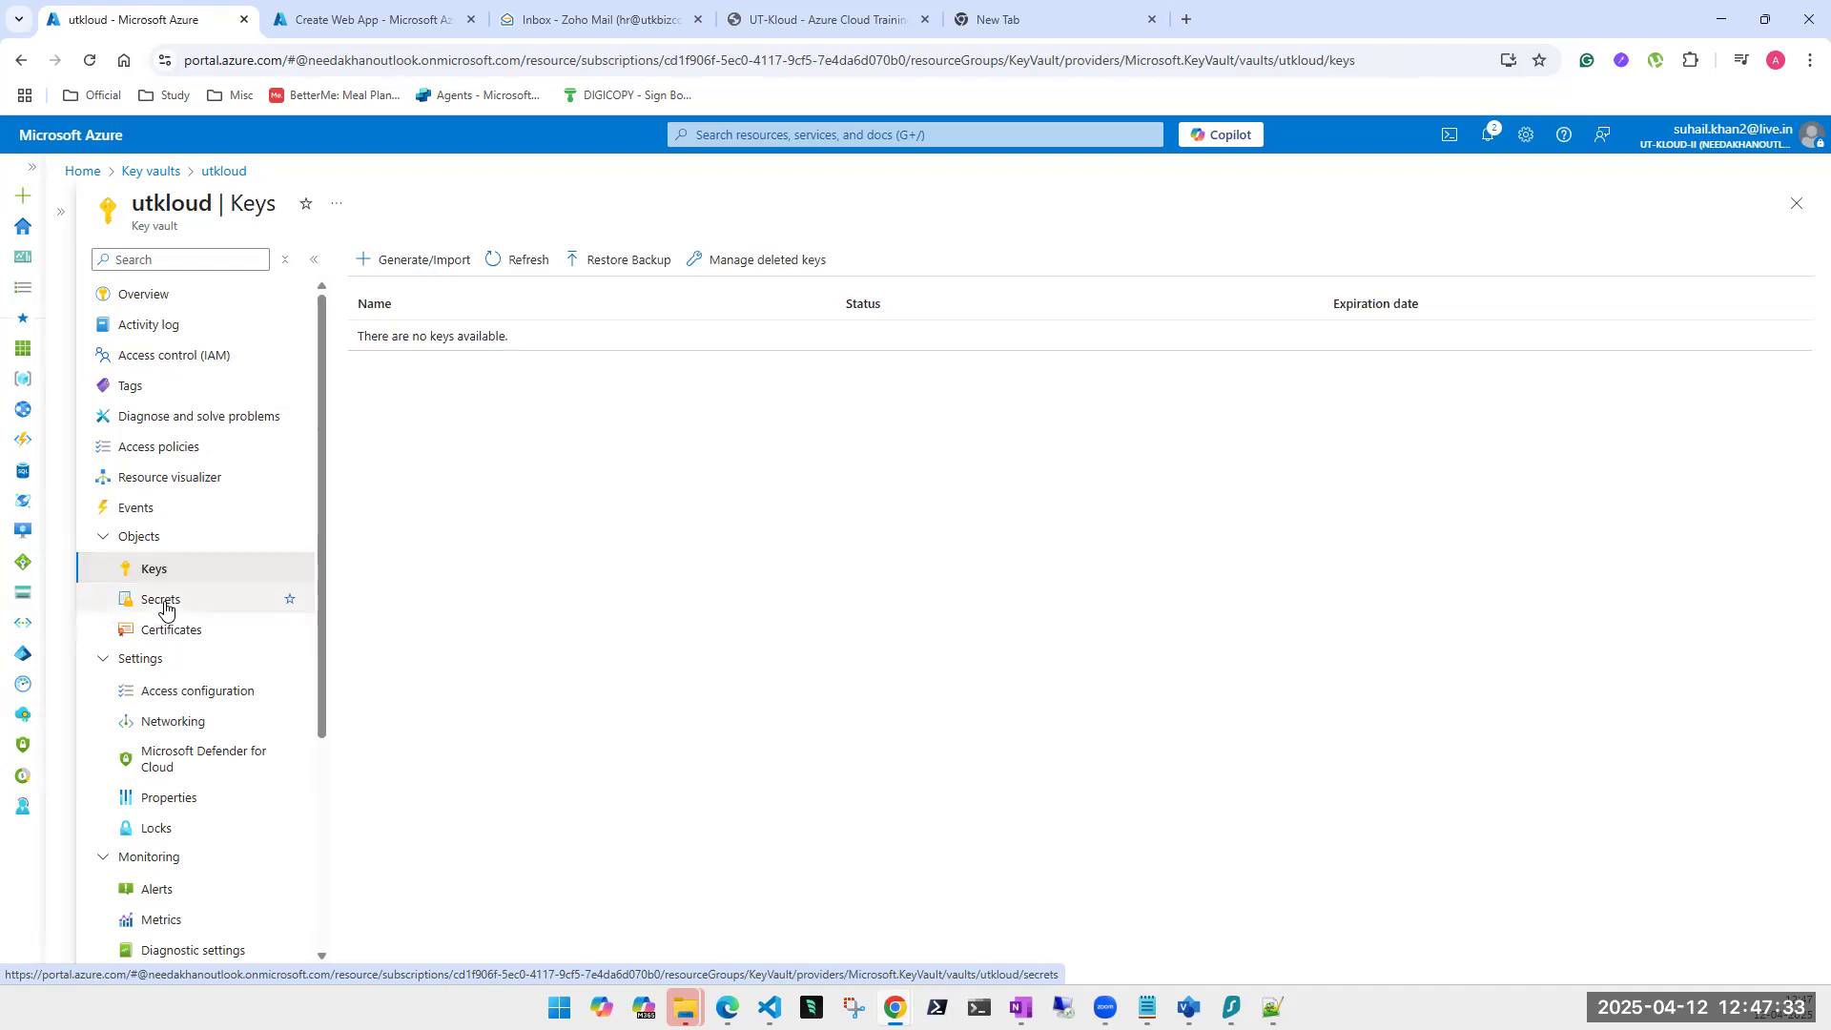
click(164, 609)
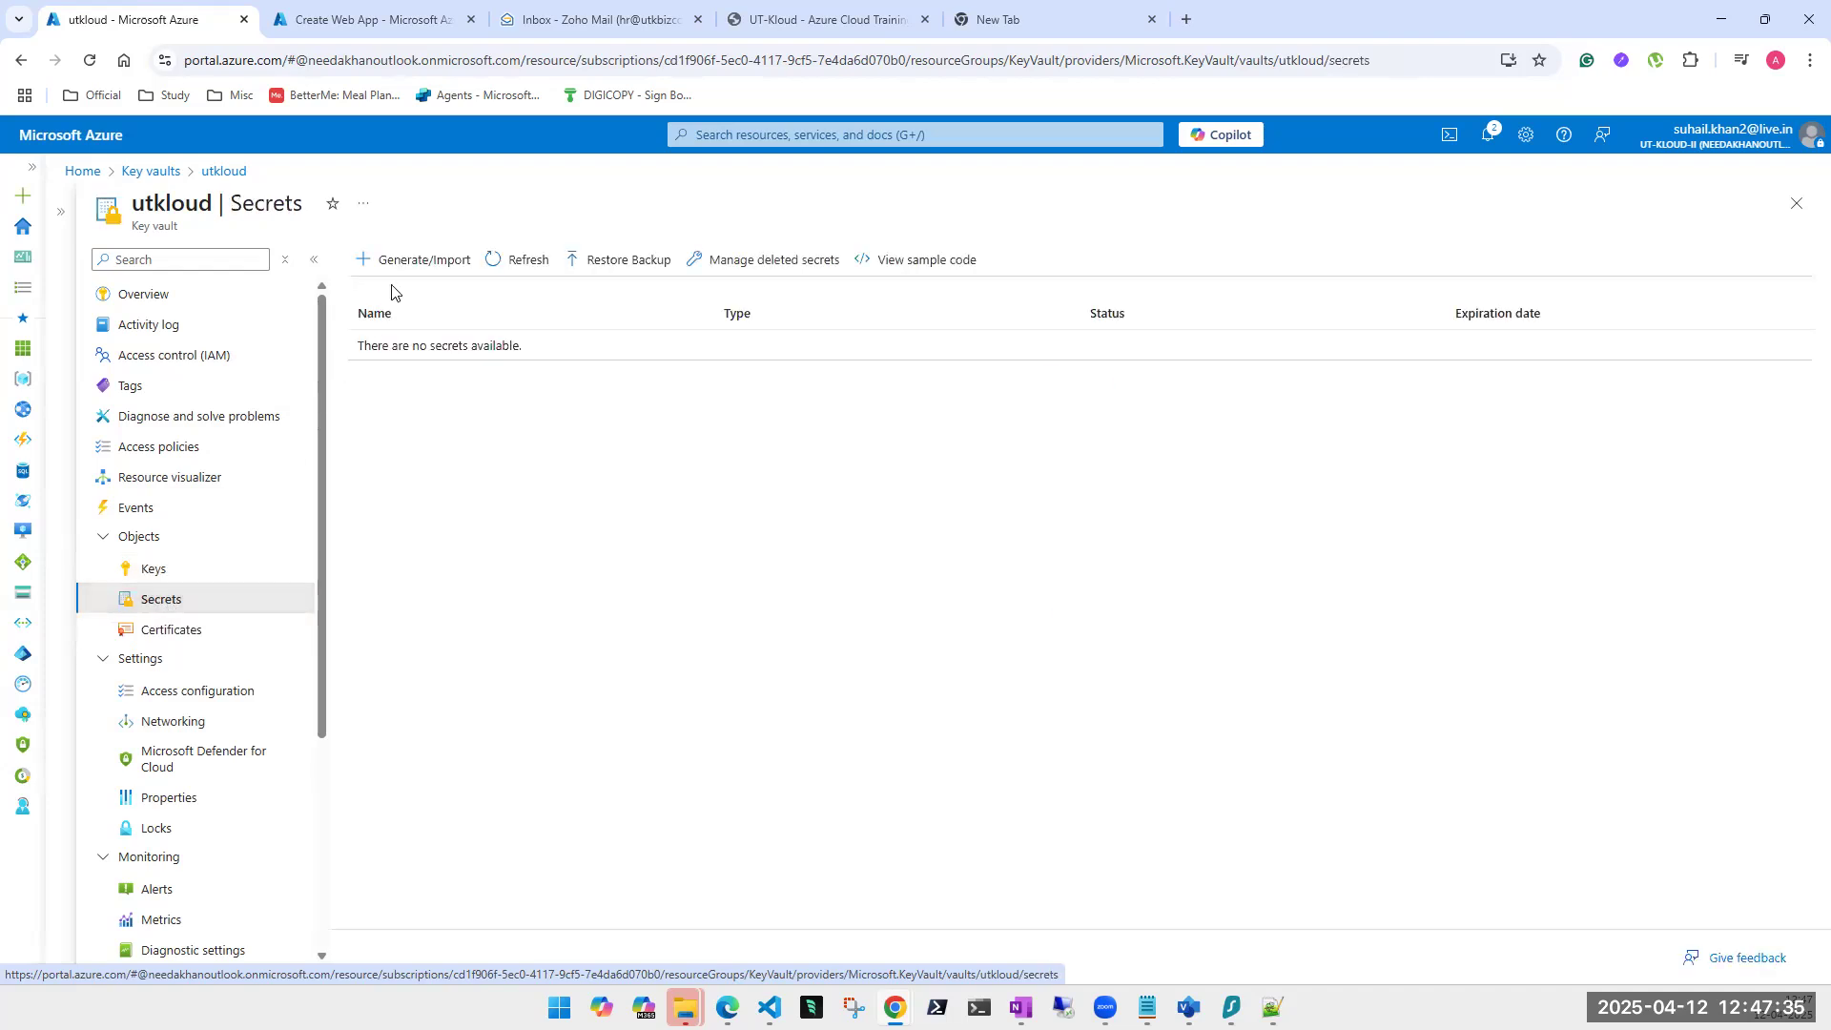
click(440, 273)
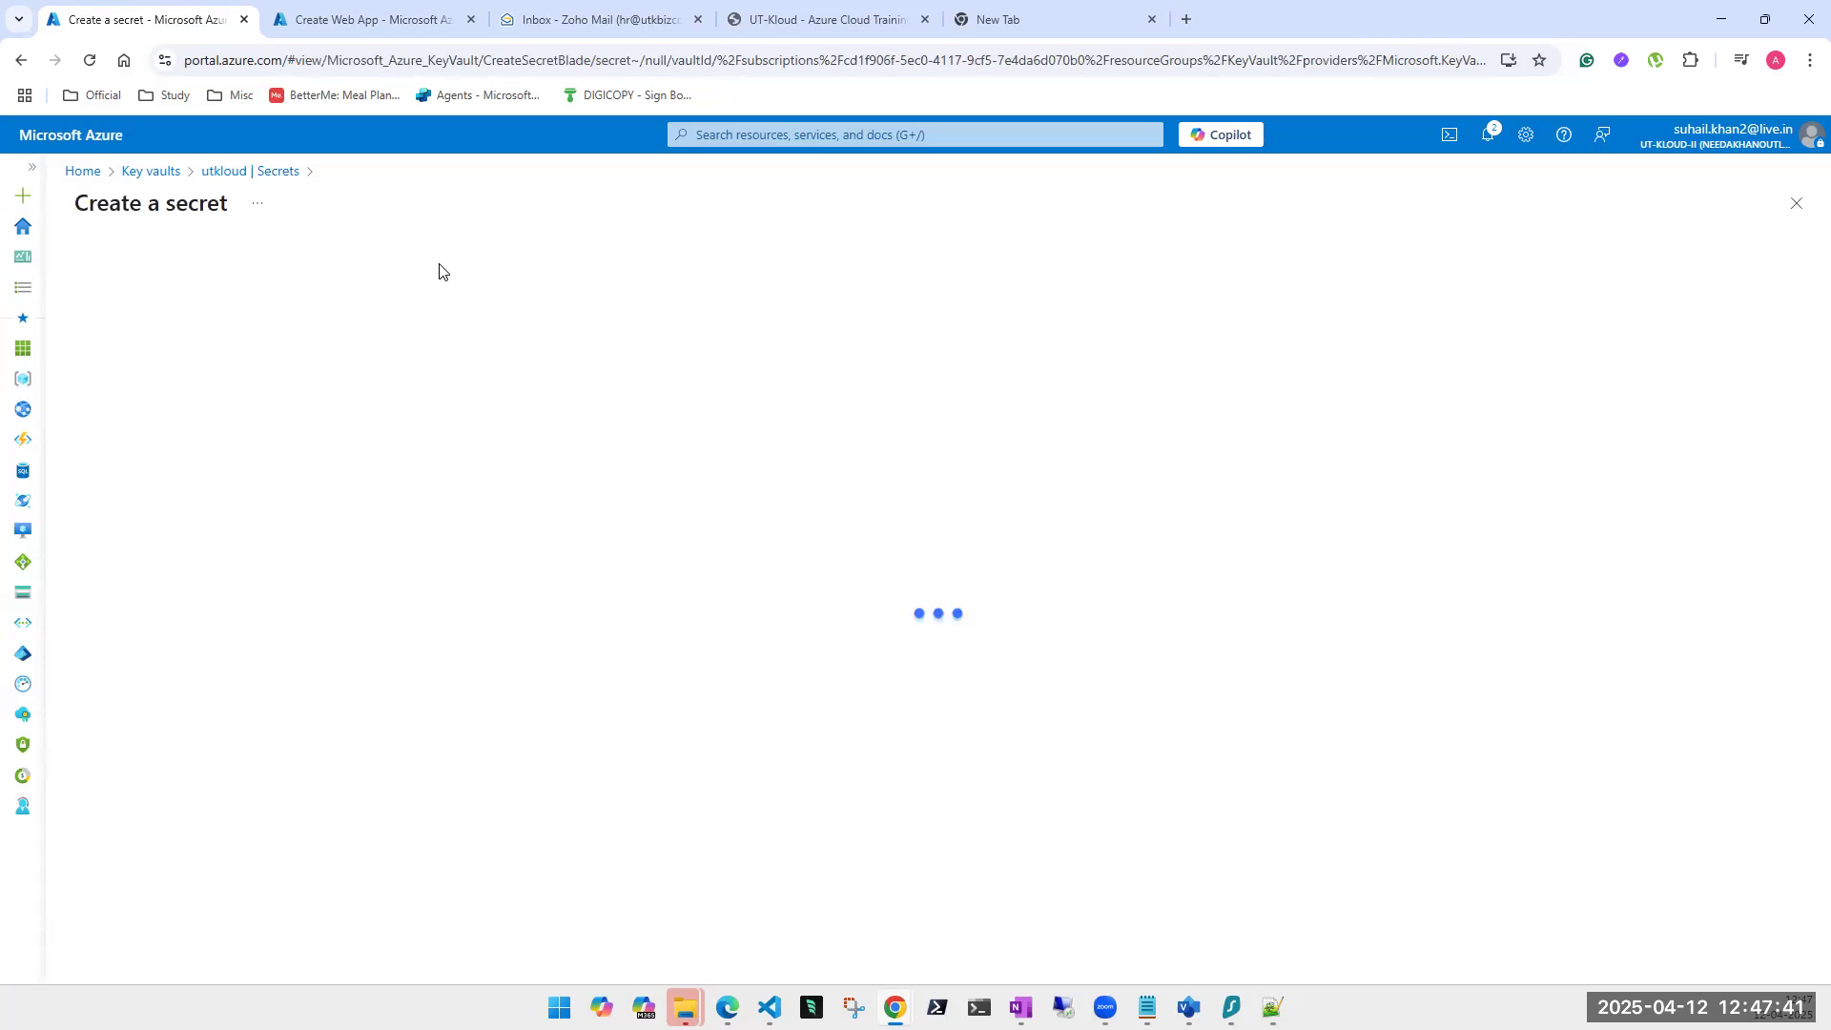
With Manual upload, enter the secret name secure-1 and type the secret value.
click(444, 289)
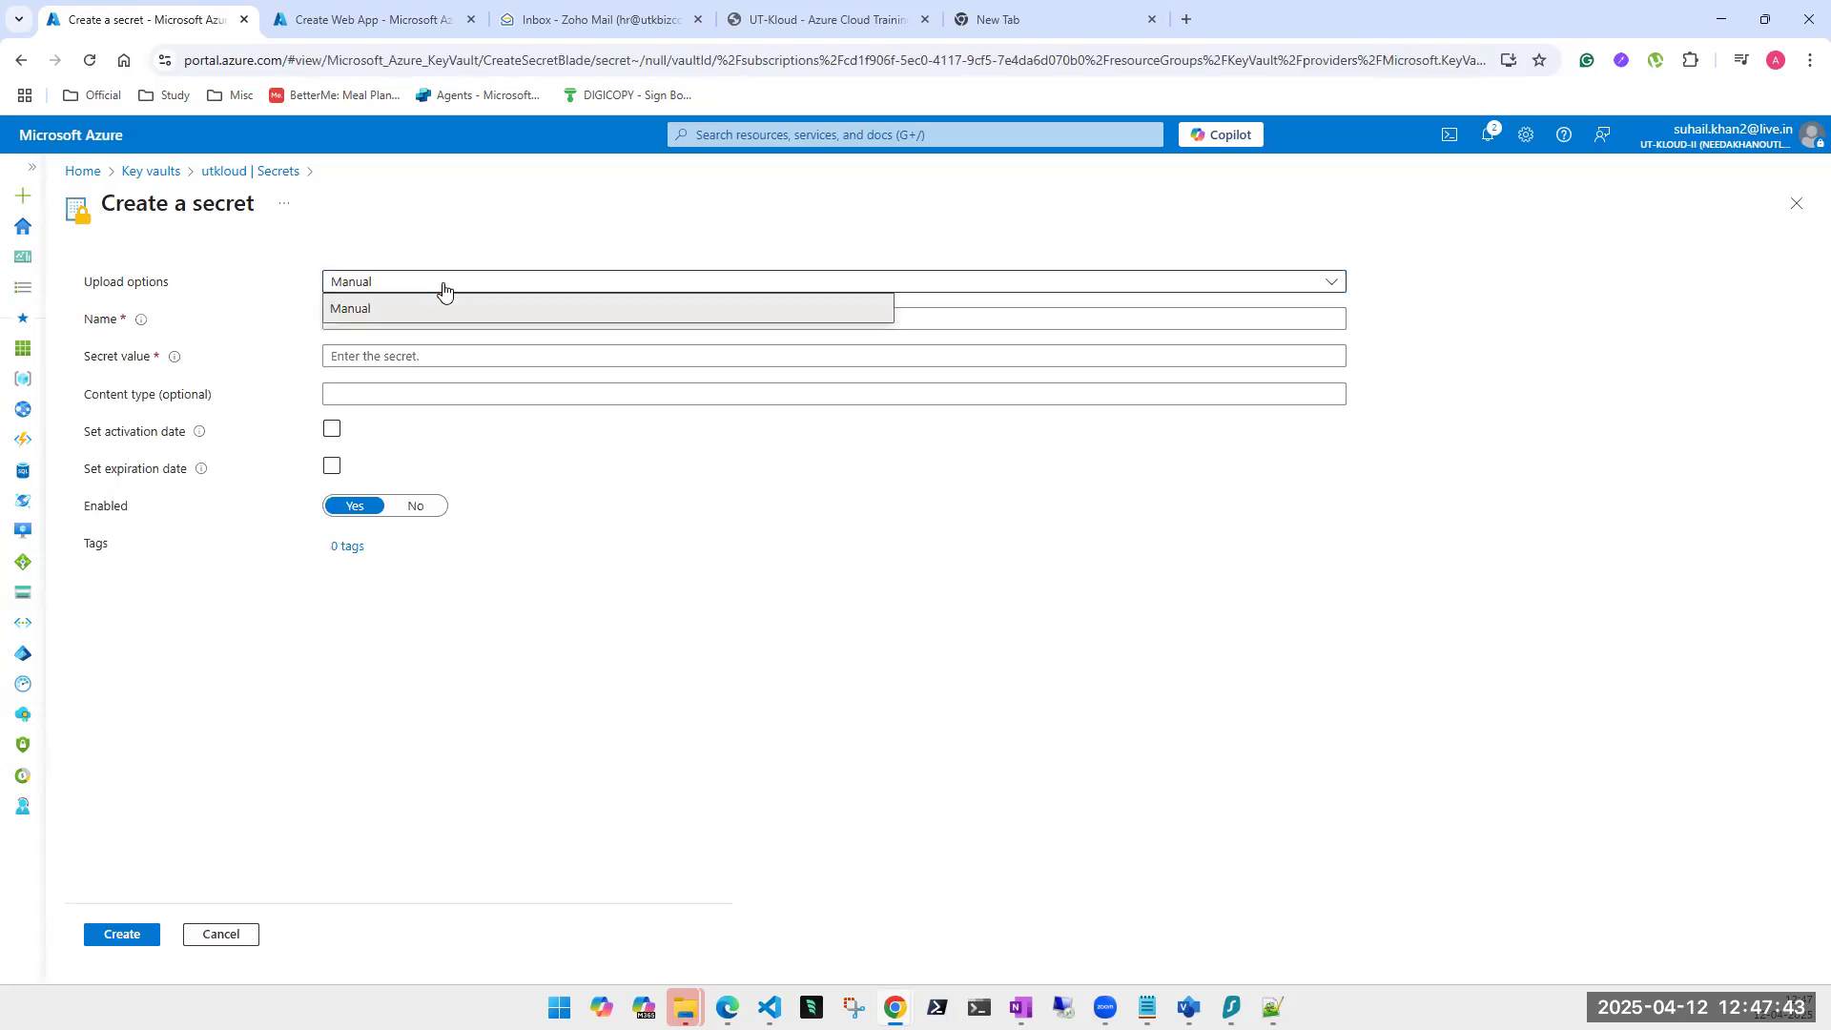
click(425, 307)
click(426, 316)
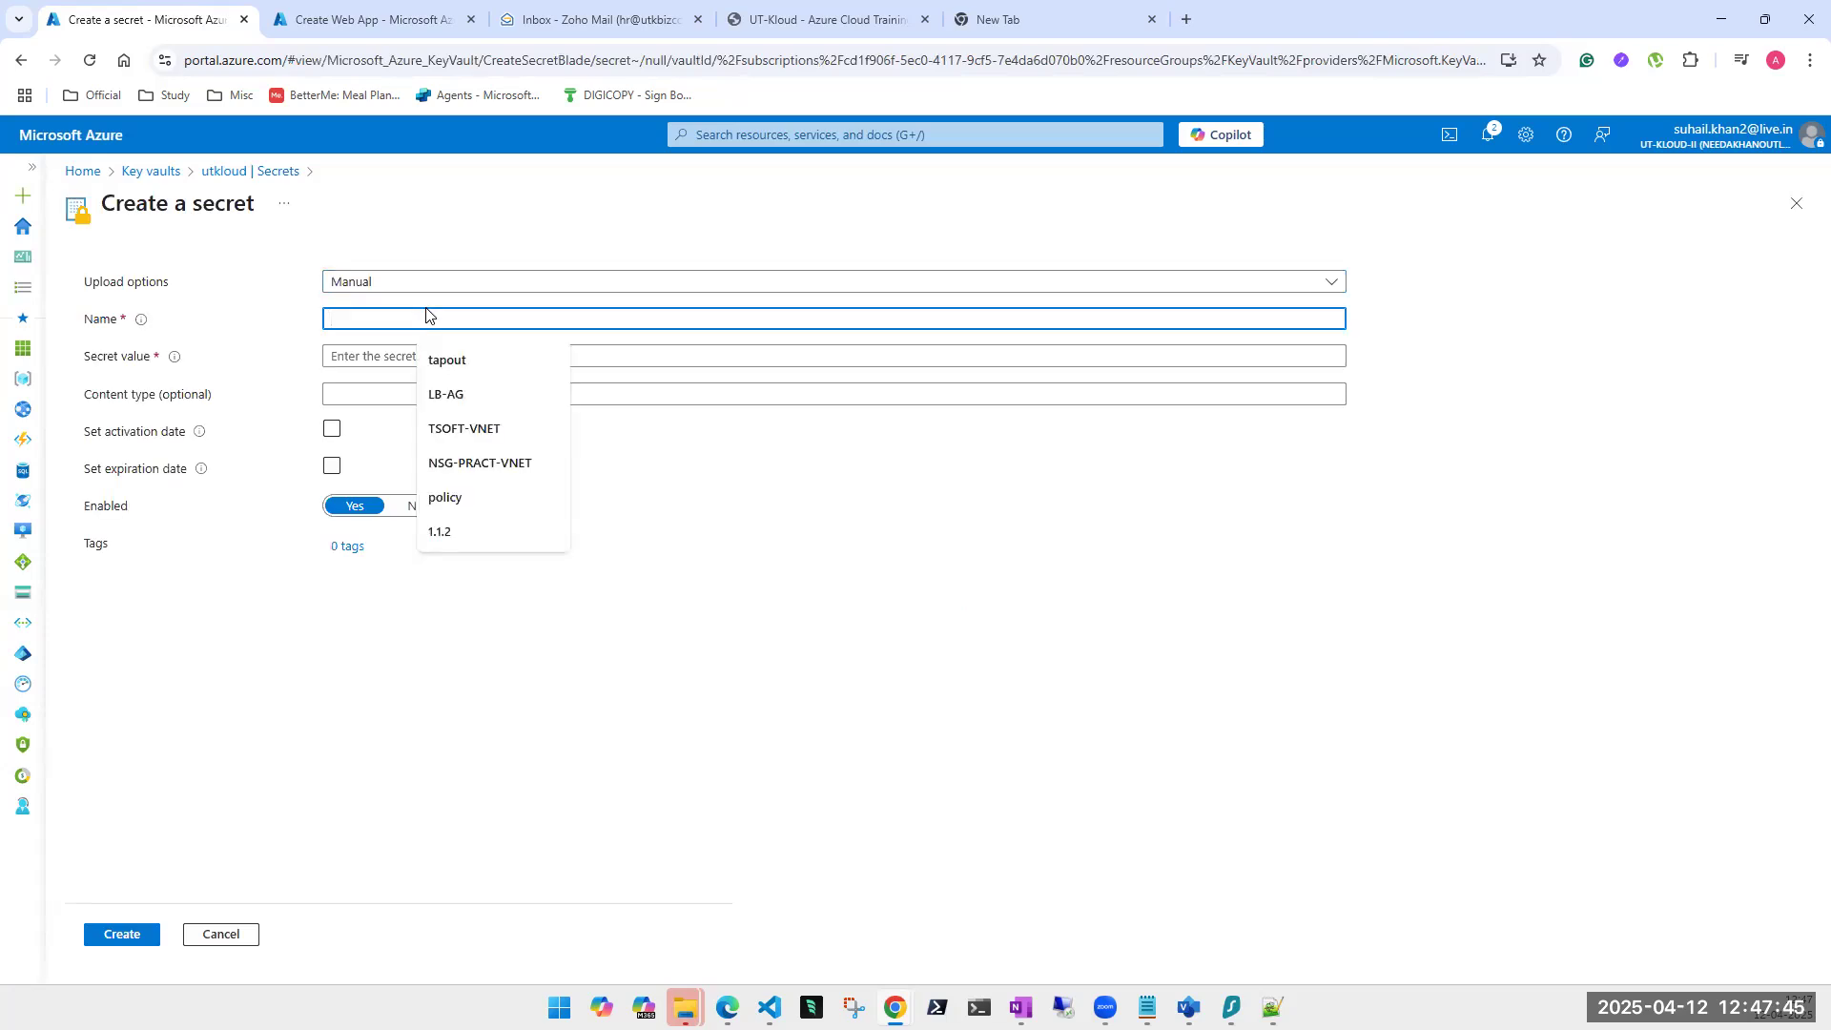
text(secre)
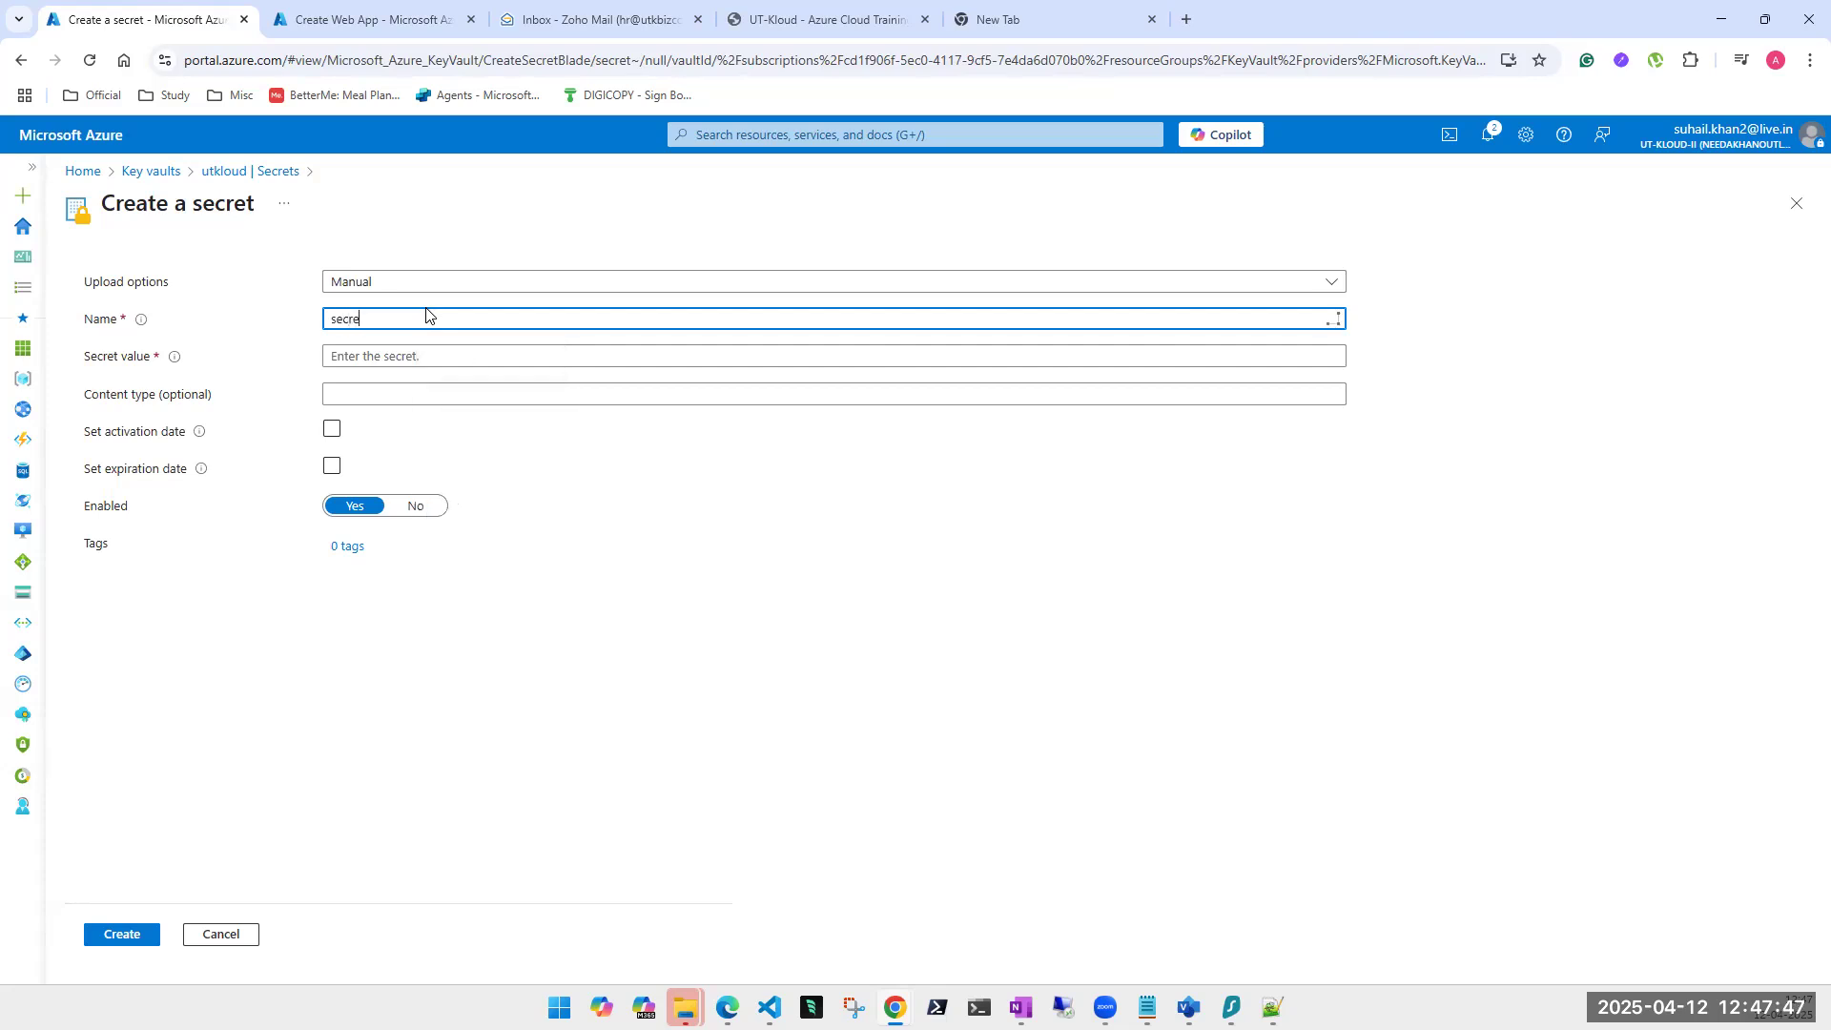
key(BackSpace)
key(BackSpace)
key(BackSpace)
key(BackSpace)
key(BackSpace)
text(secure)
click(388, 354)
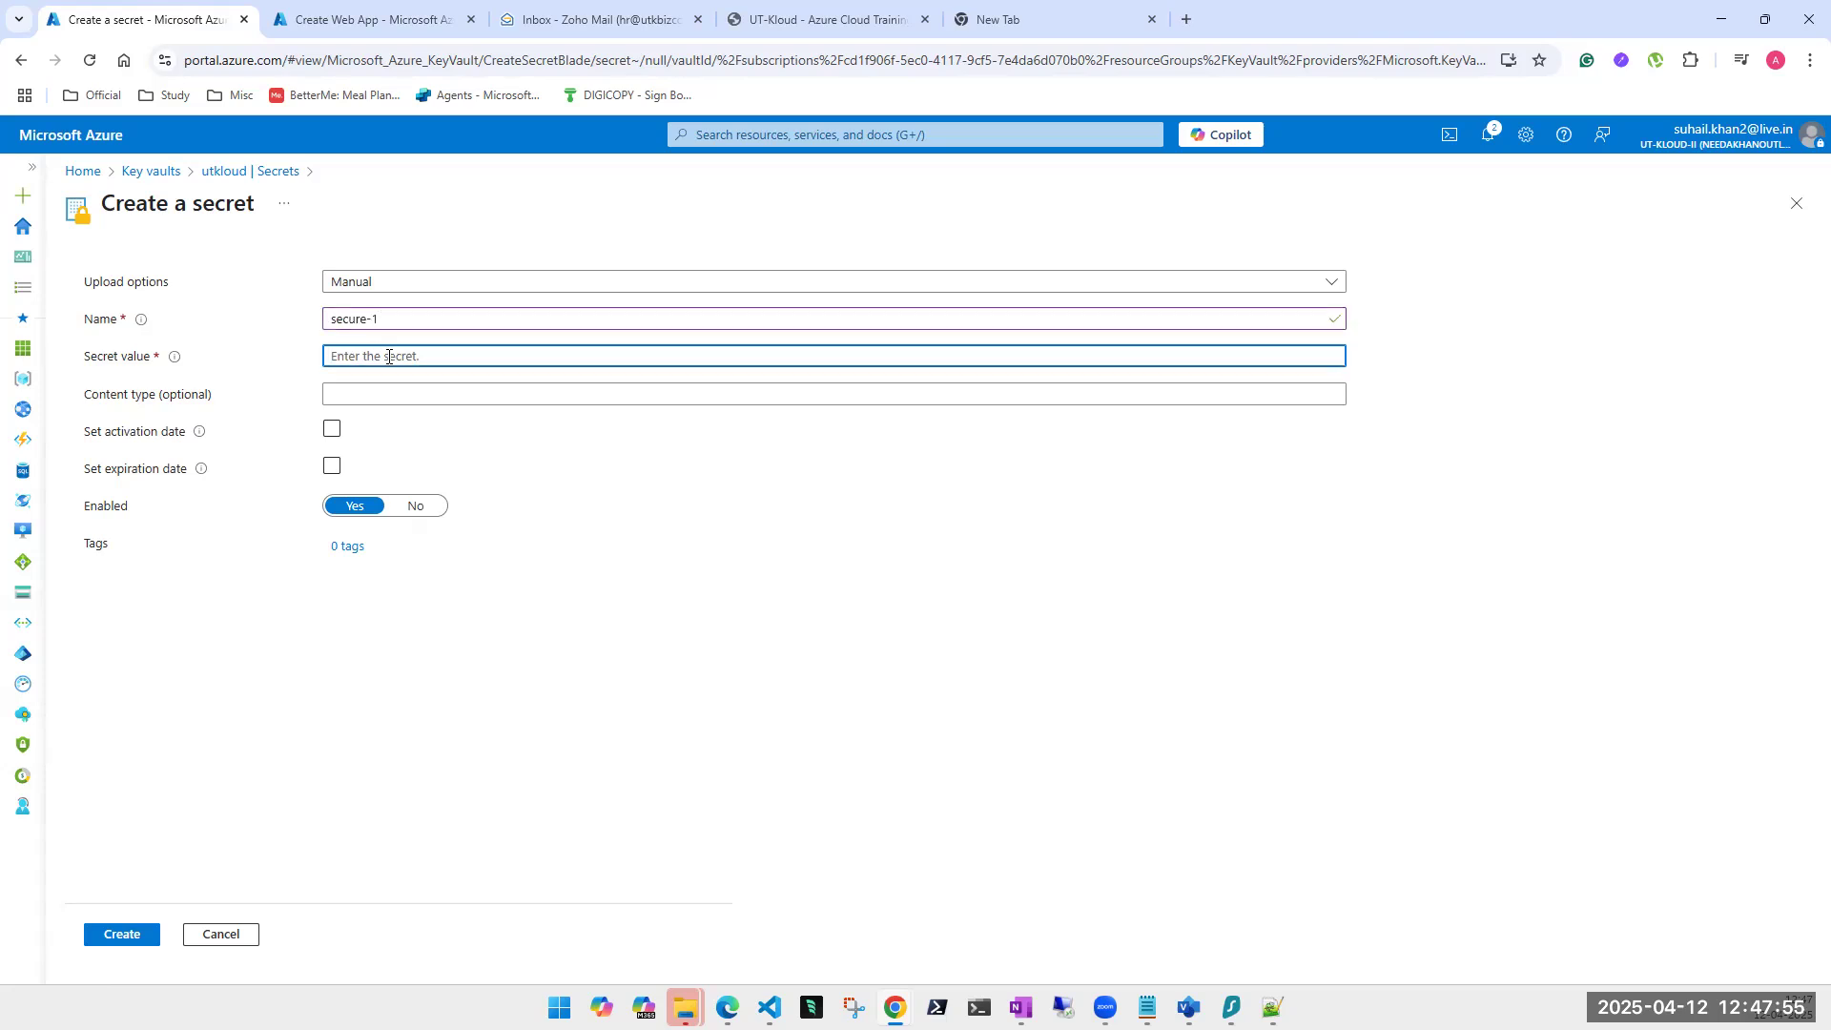
text(12345)
key(BackSpace)
key(BackSpace)
text(•••••••••)
Leave the activation and expiration dates unset and create the enabled secure-1 secret.
click(332, 430)
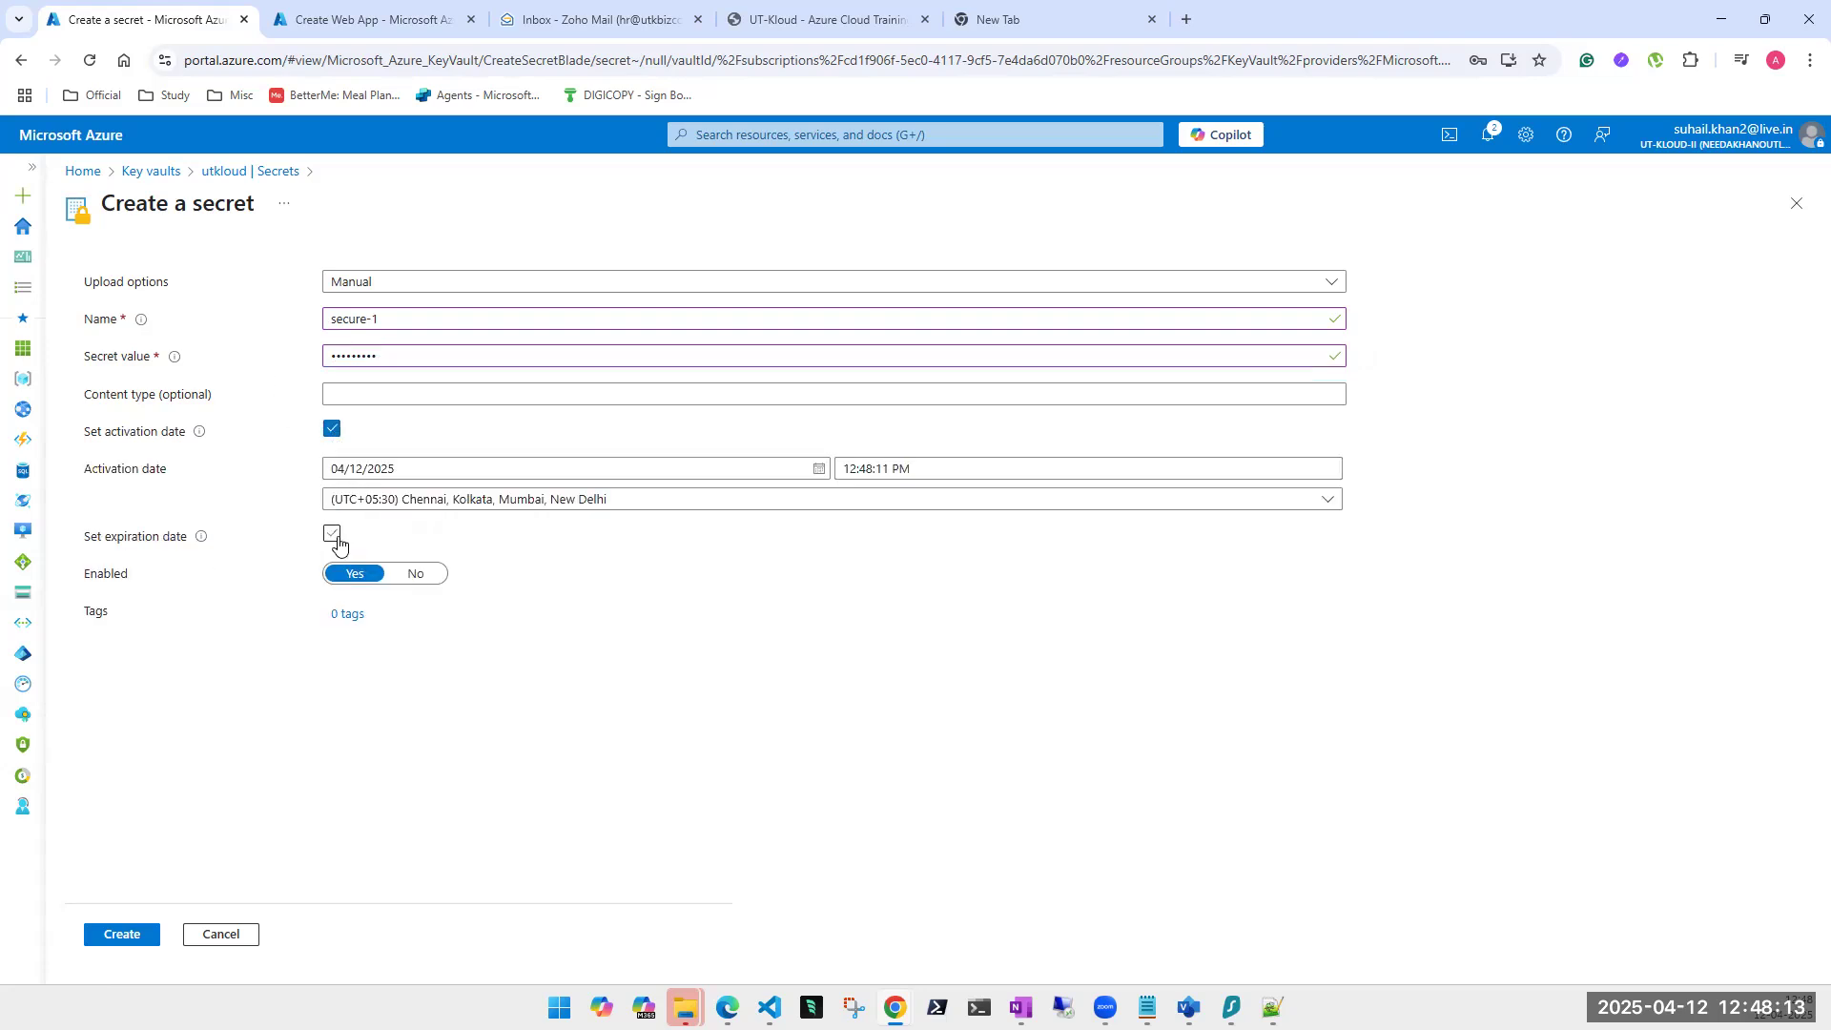
click(327, 539)
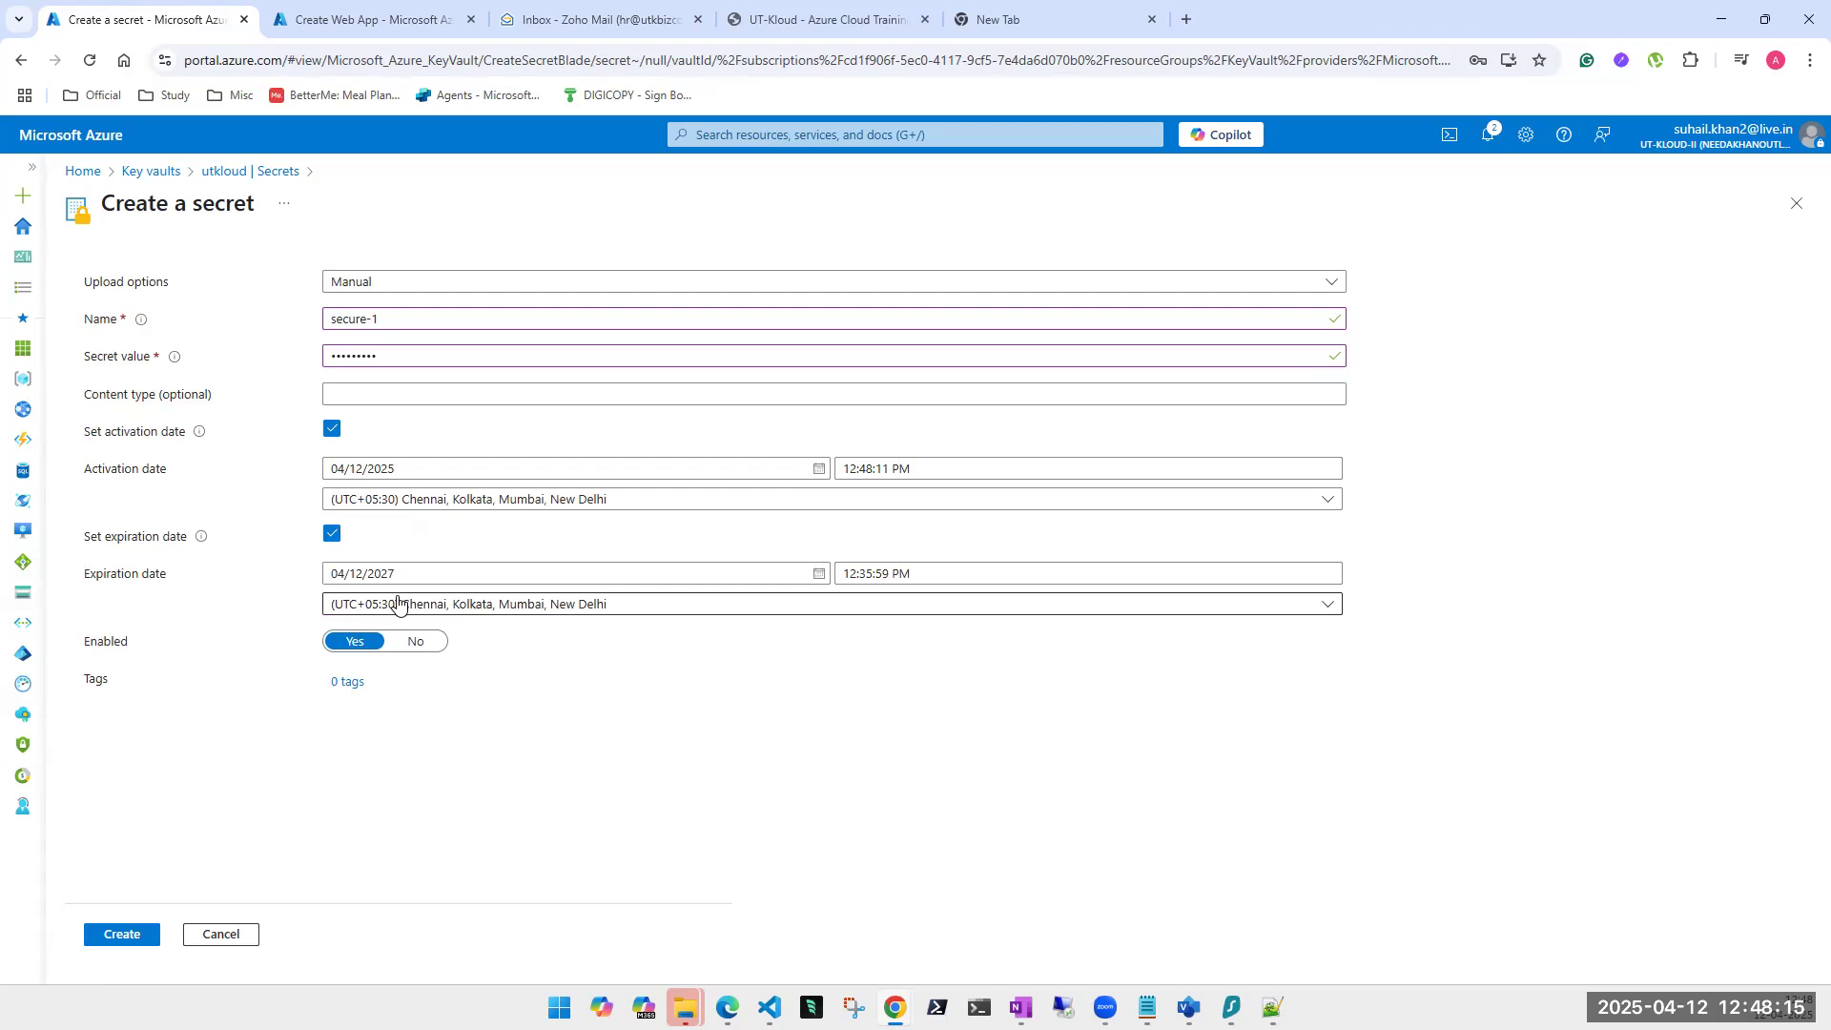
click(818, 573)
click(683, 735)
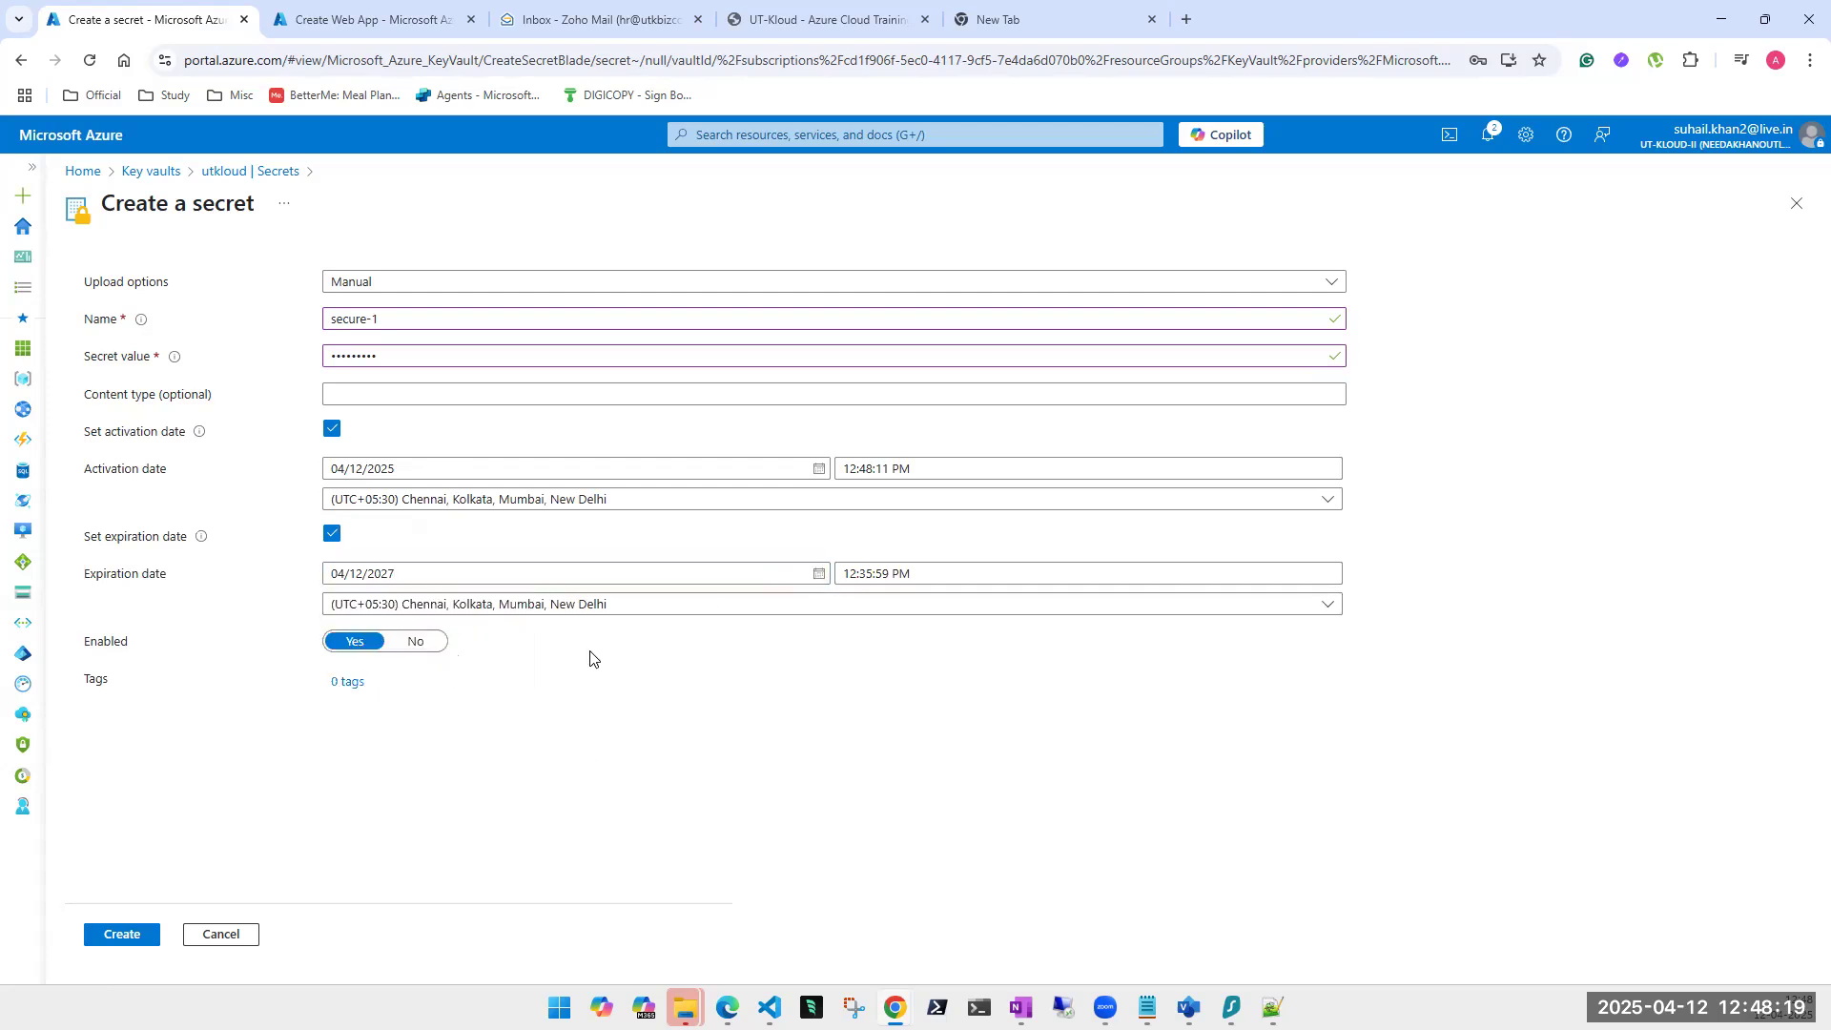
click(332, 533)
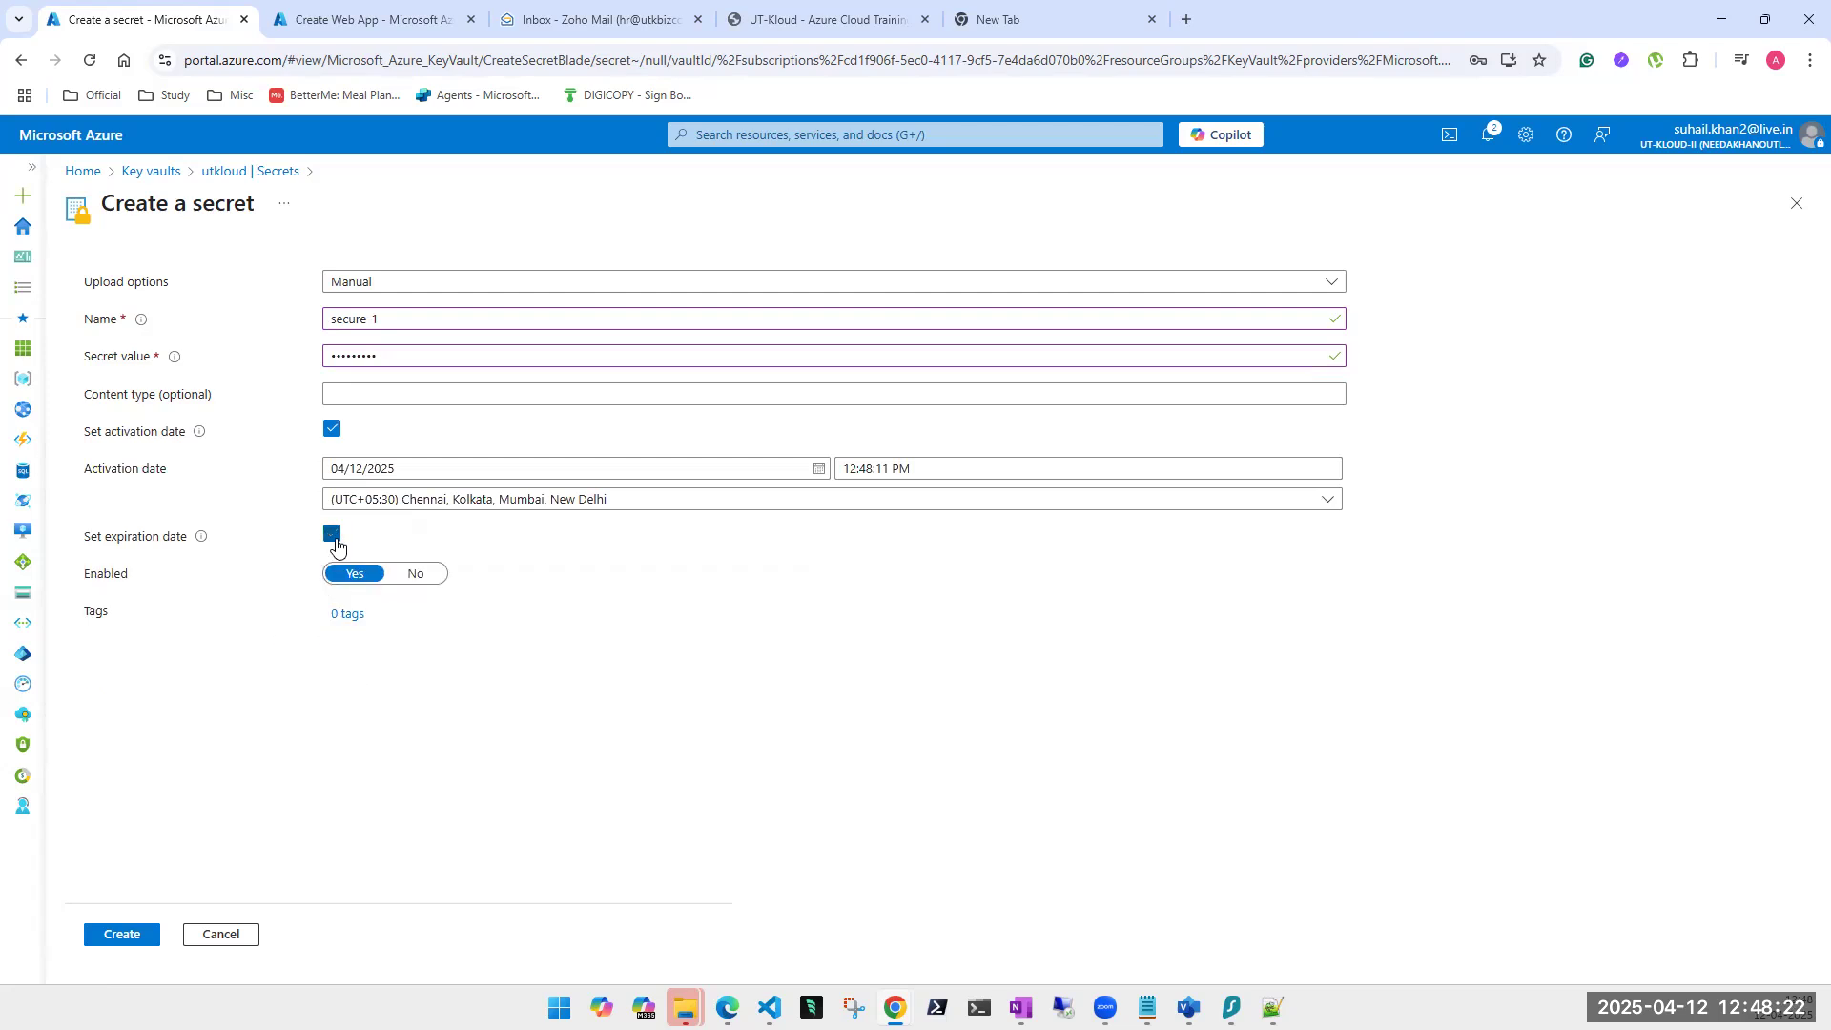
click(332, 430)
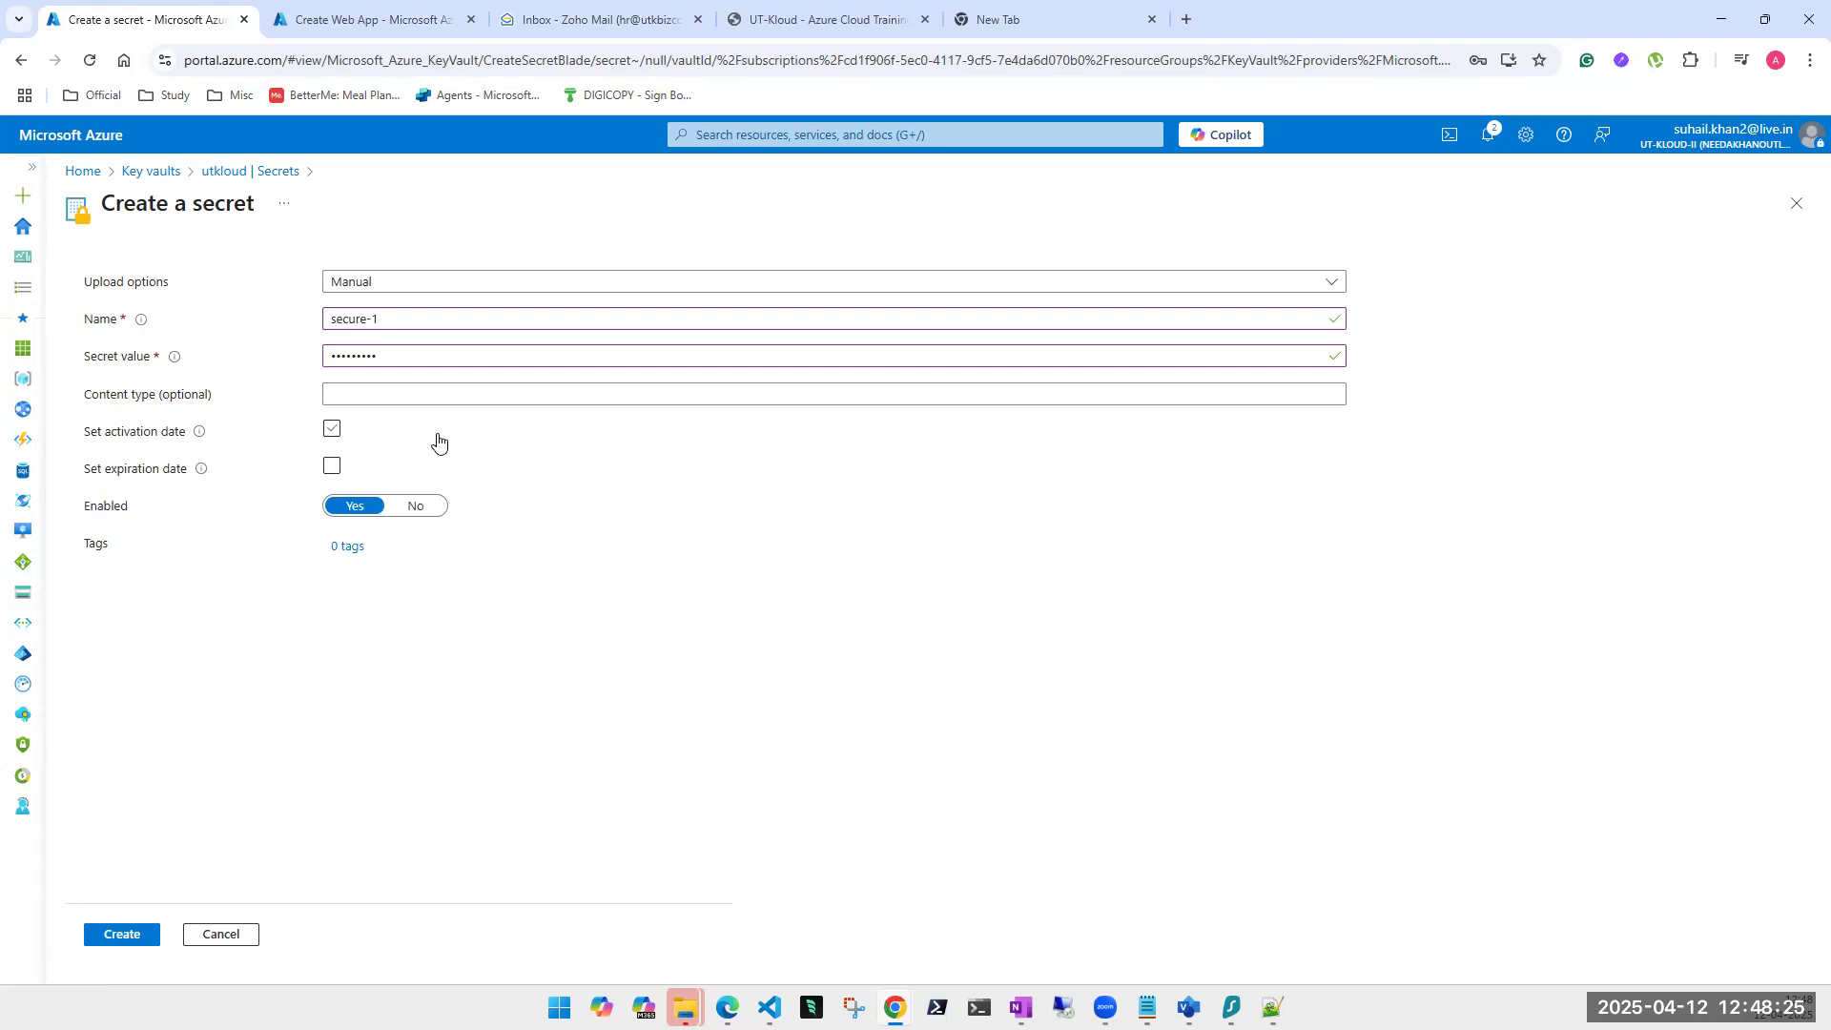
click(133, 944)
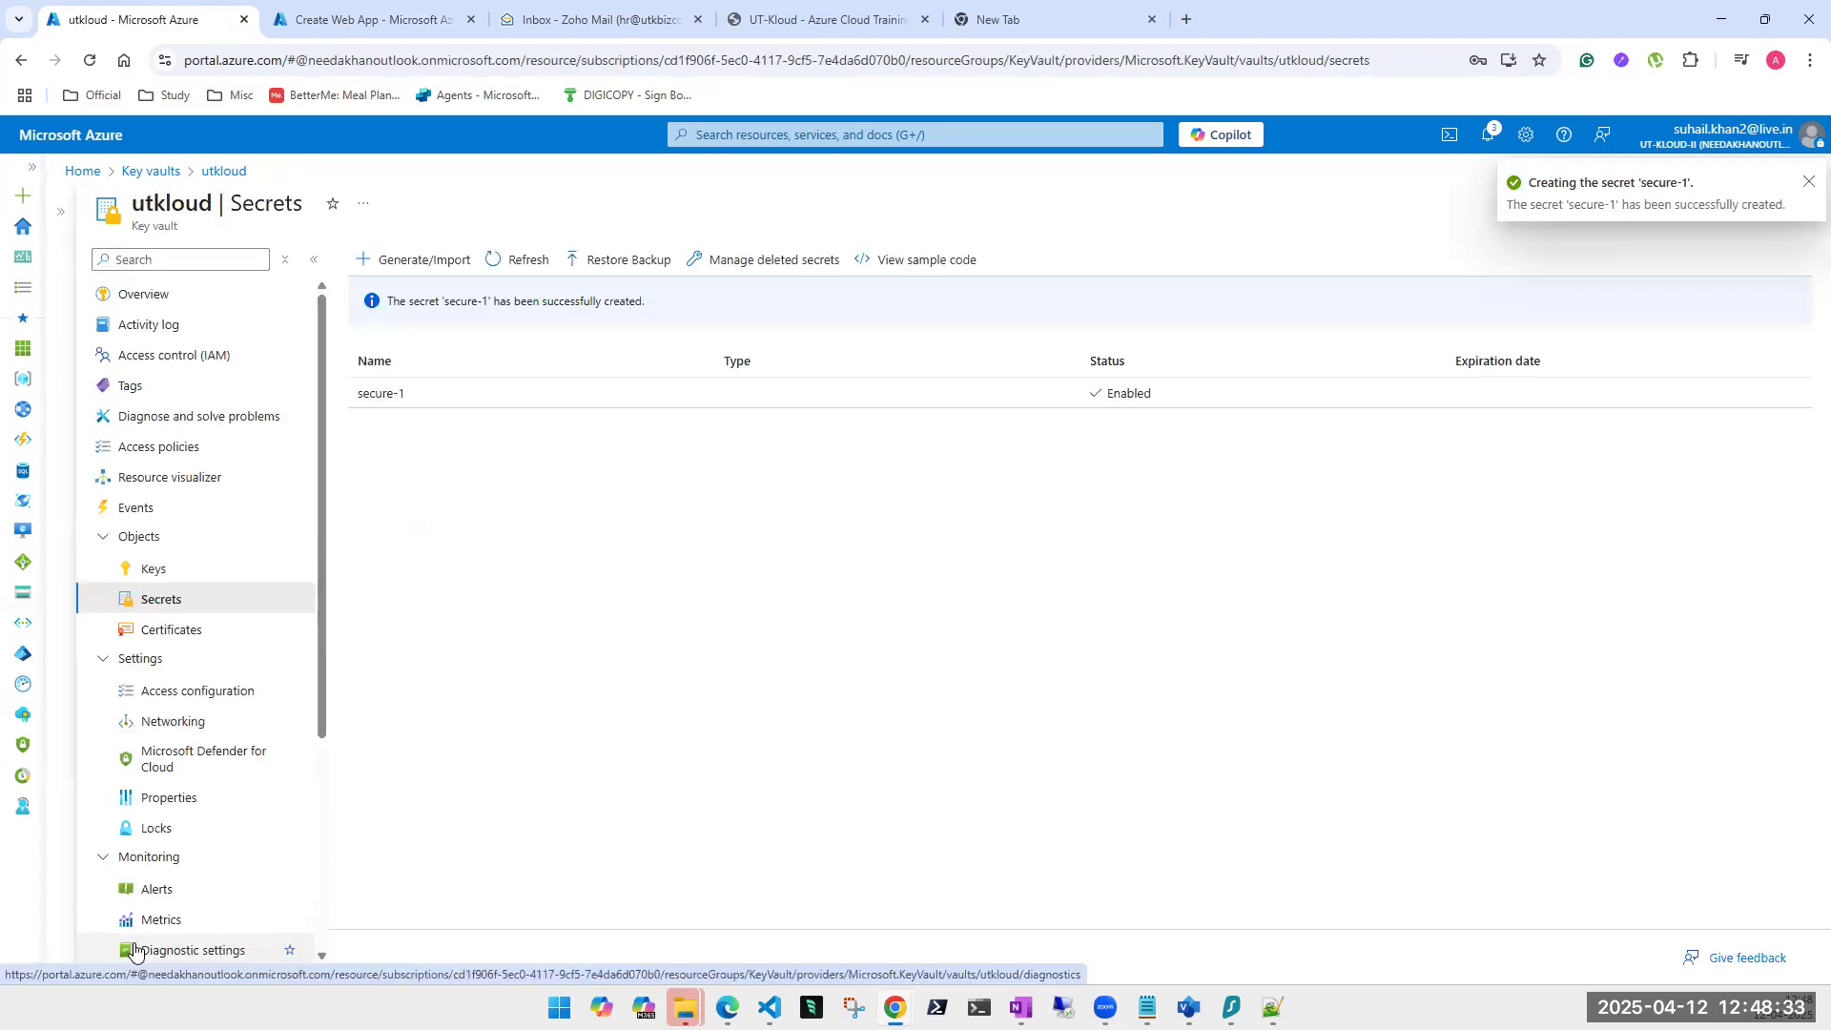
click(154, 571)
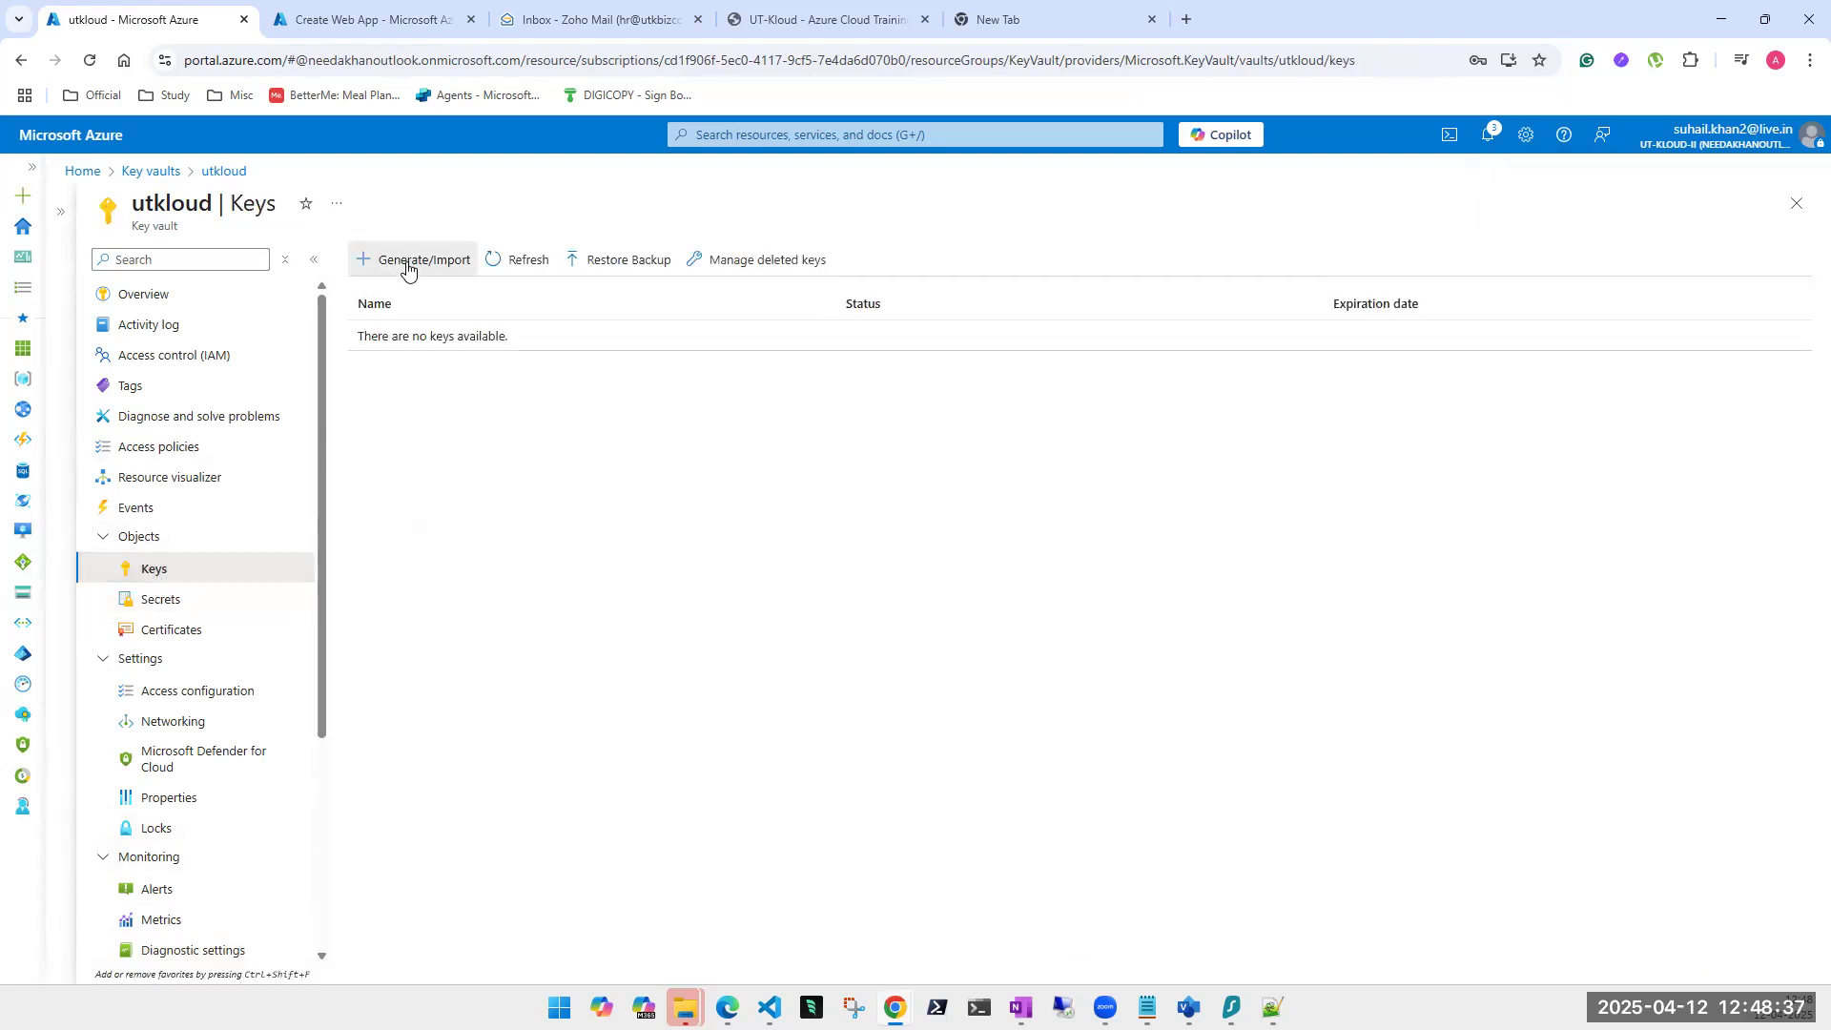
Generate the RSA 2048 key Secure-key in utkloud, then return to its Secrets list showing secure-1.
click(408, 263)
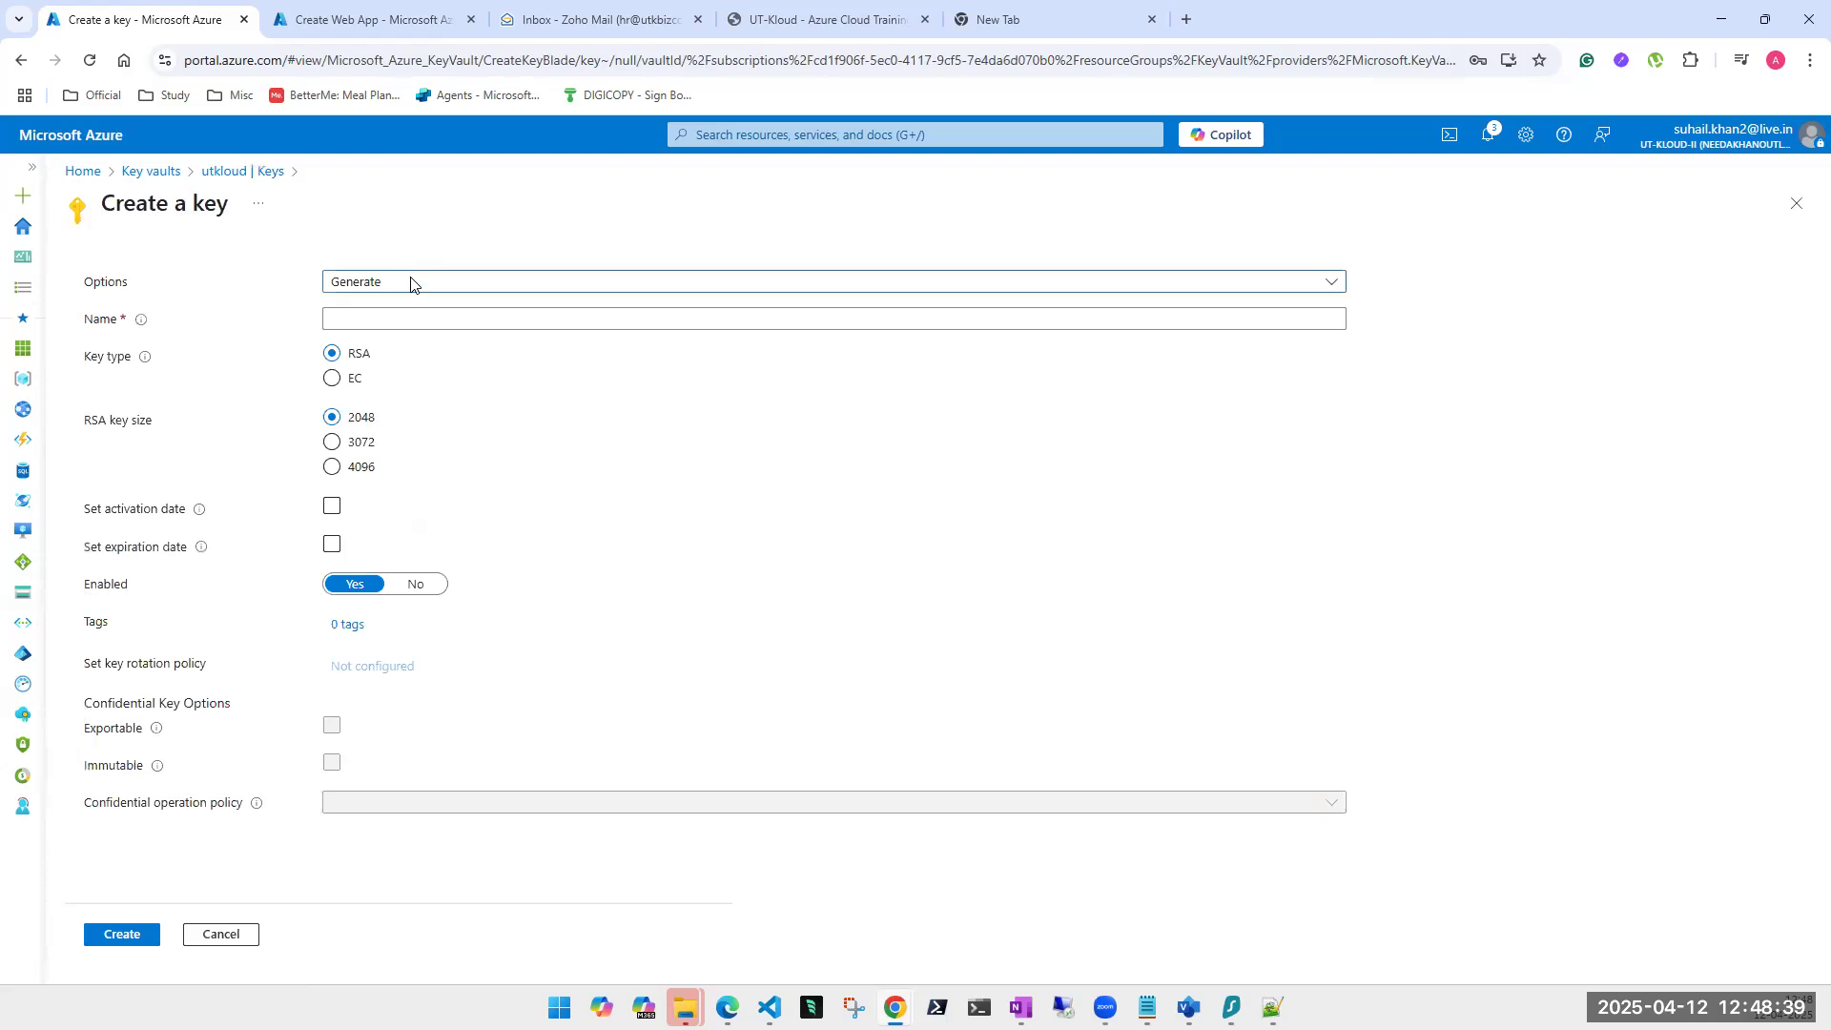
click(397, 318)
text(Secure-key)
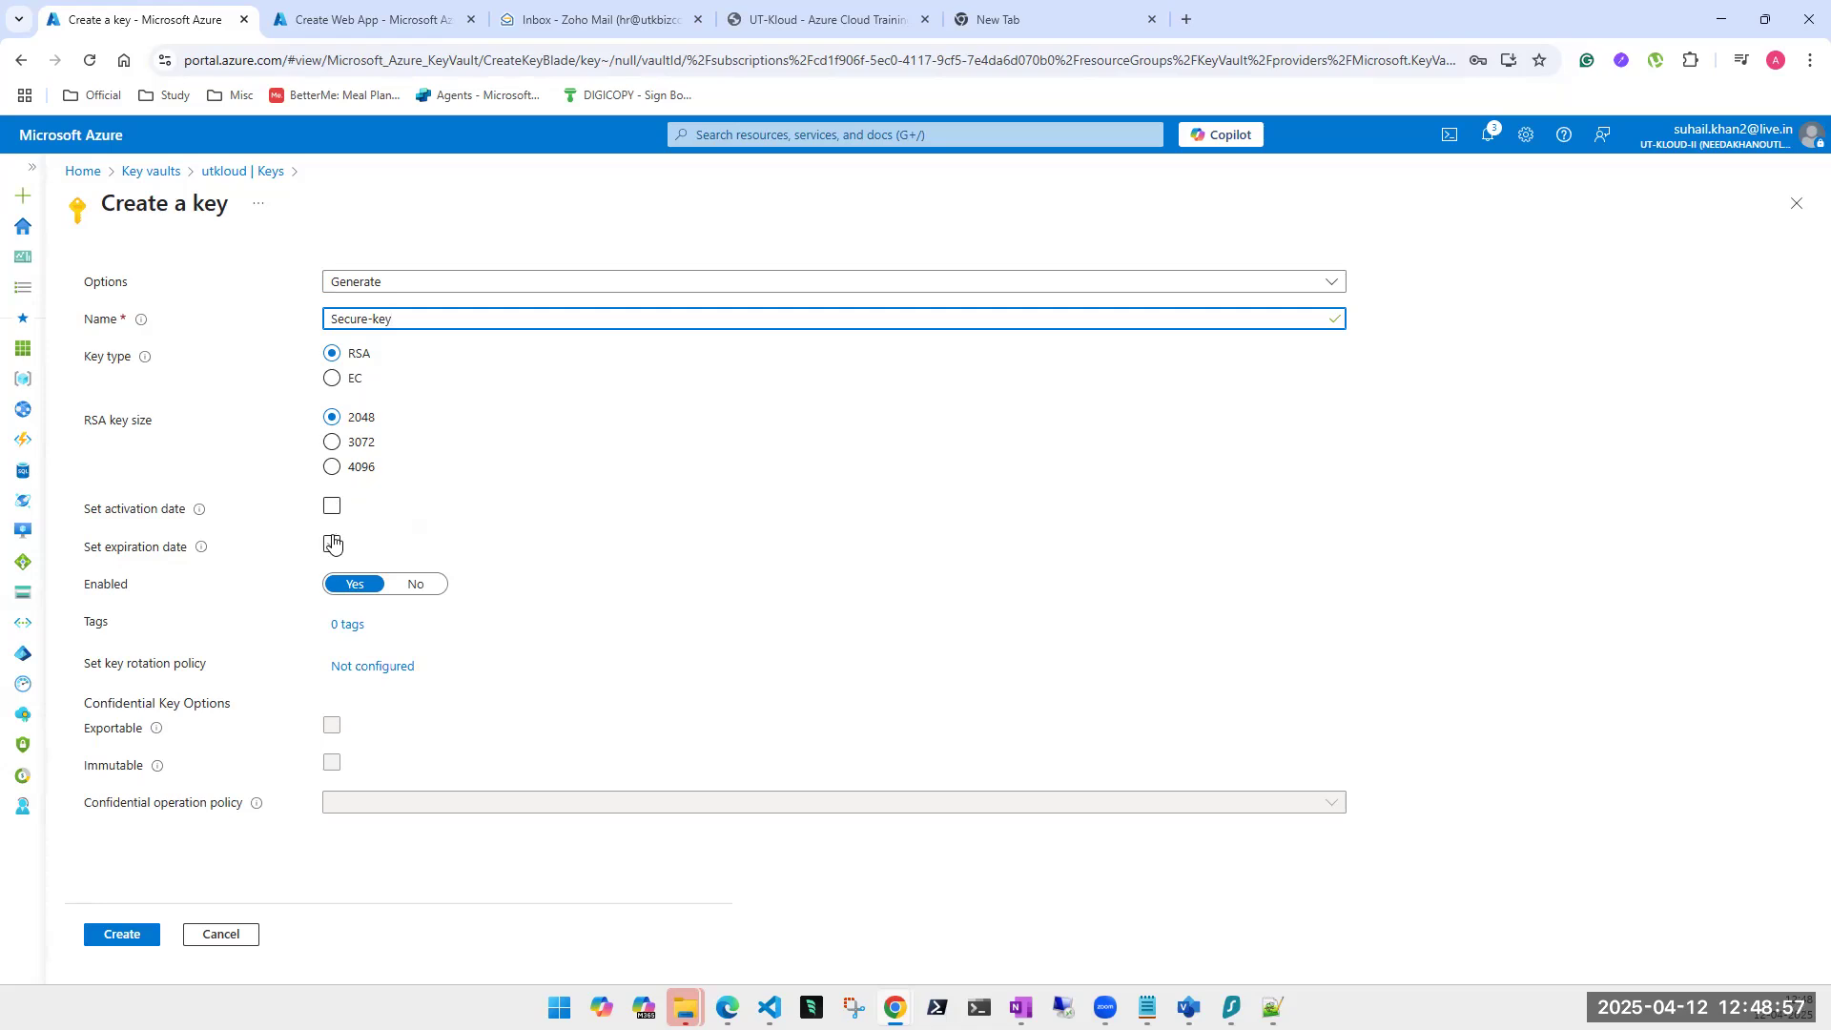
click(122, 935)
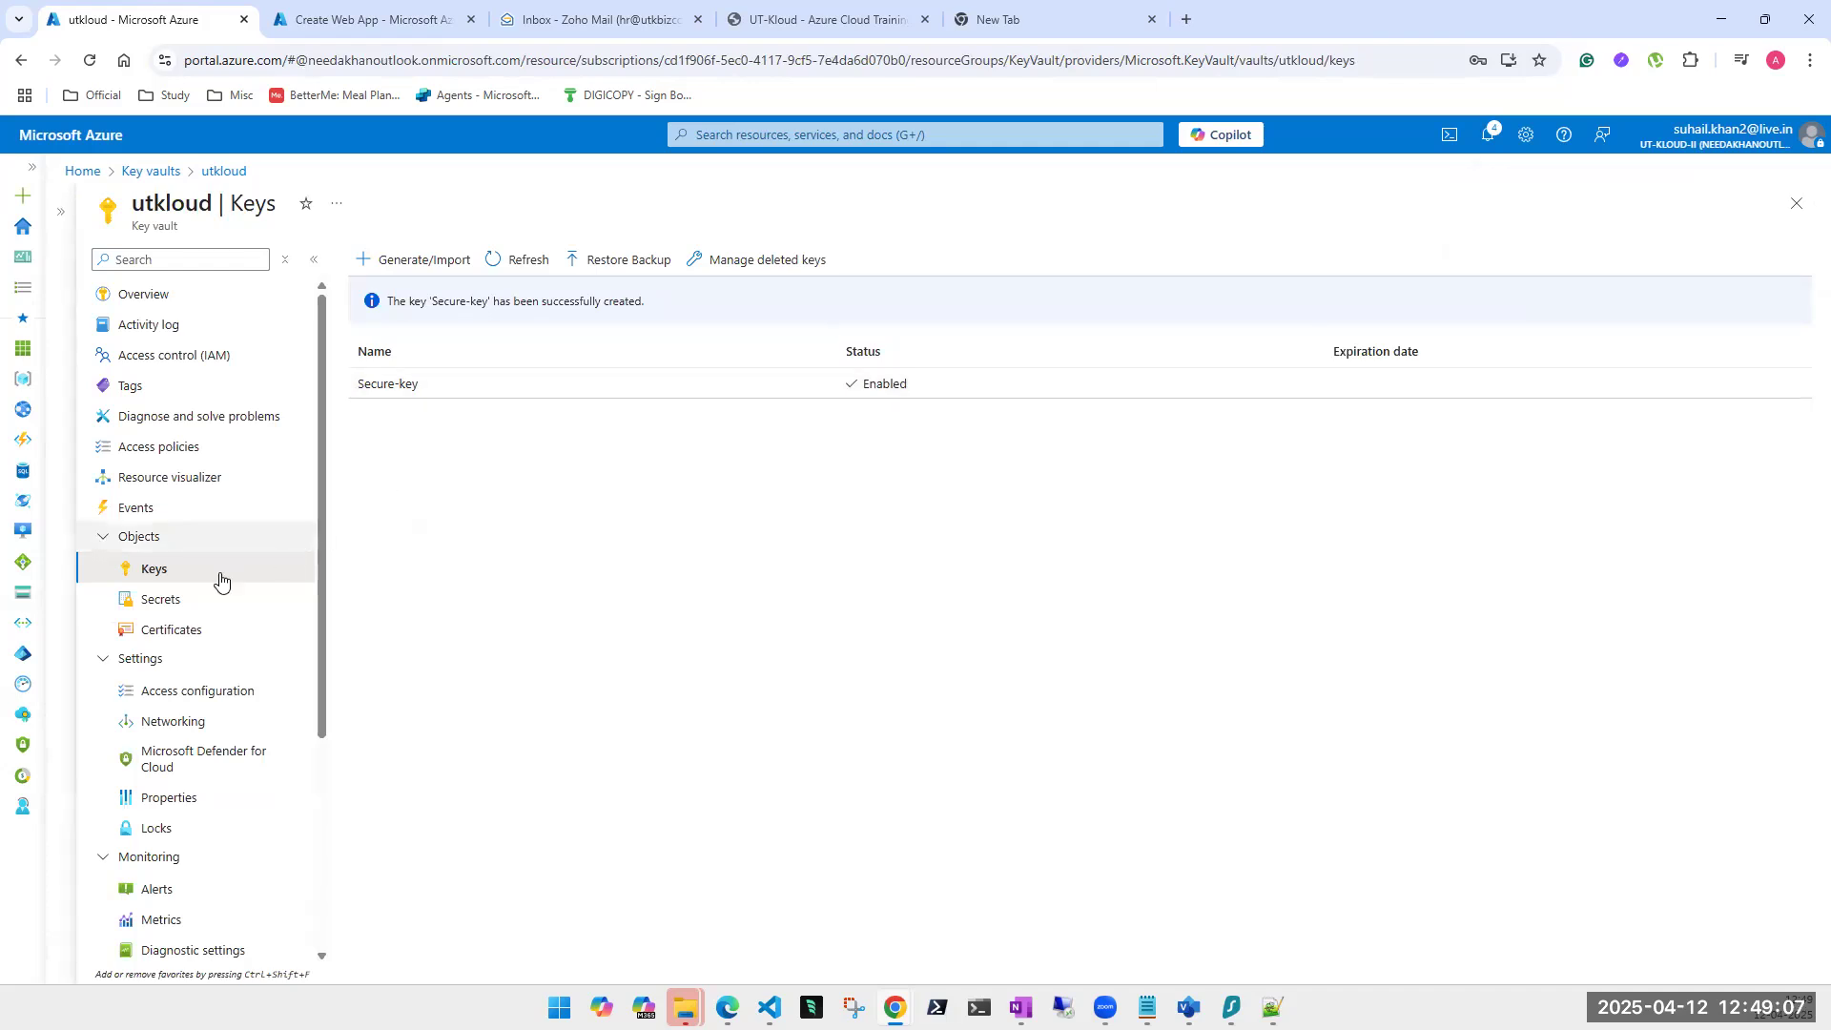
click(155, 602)
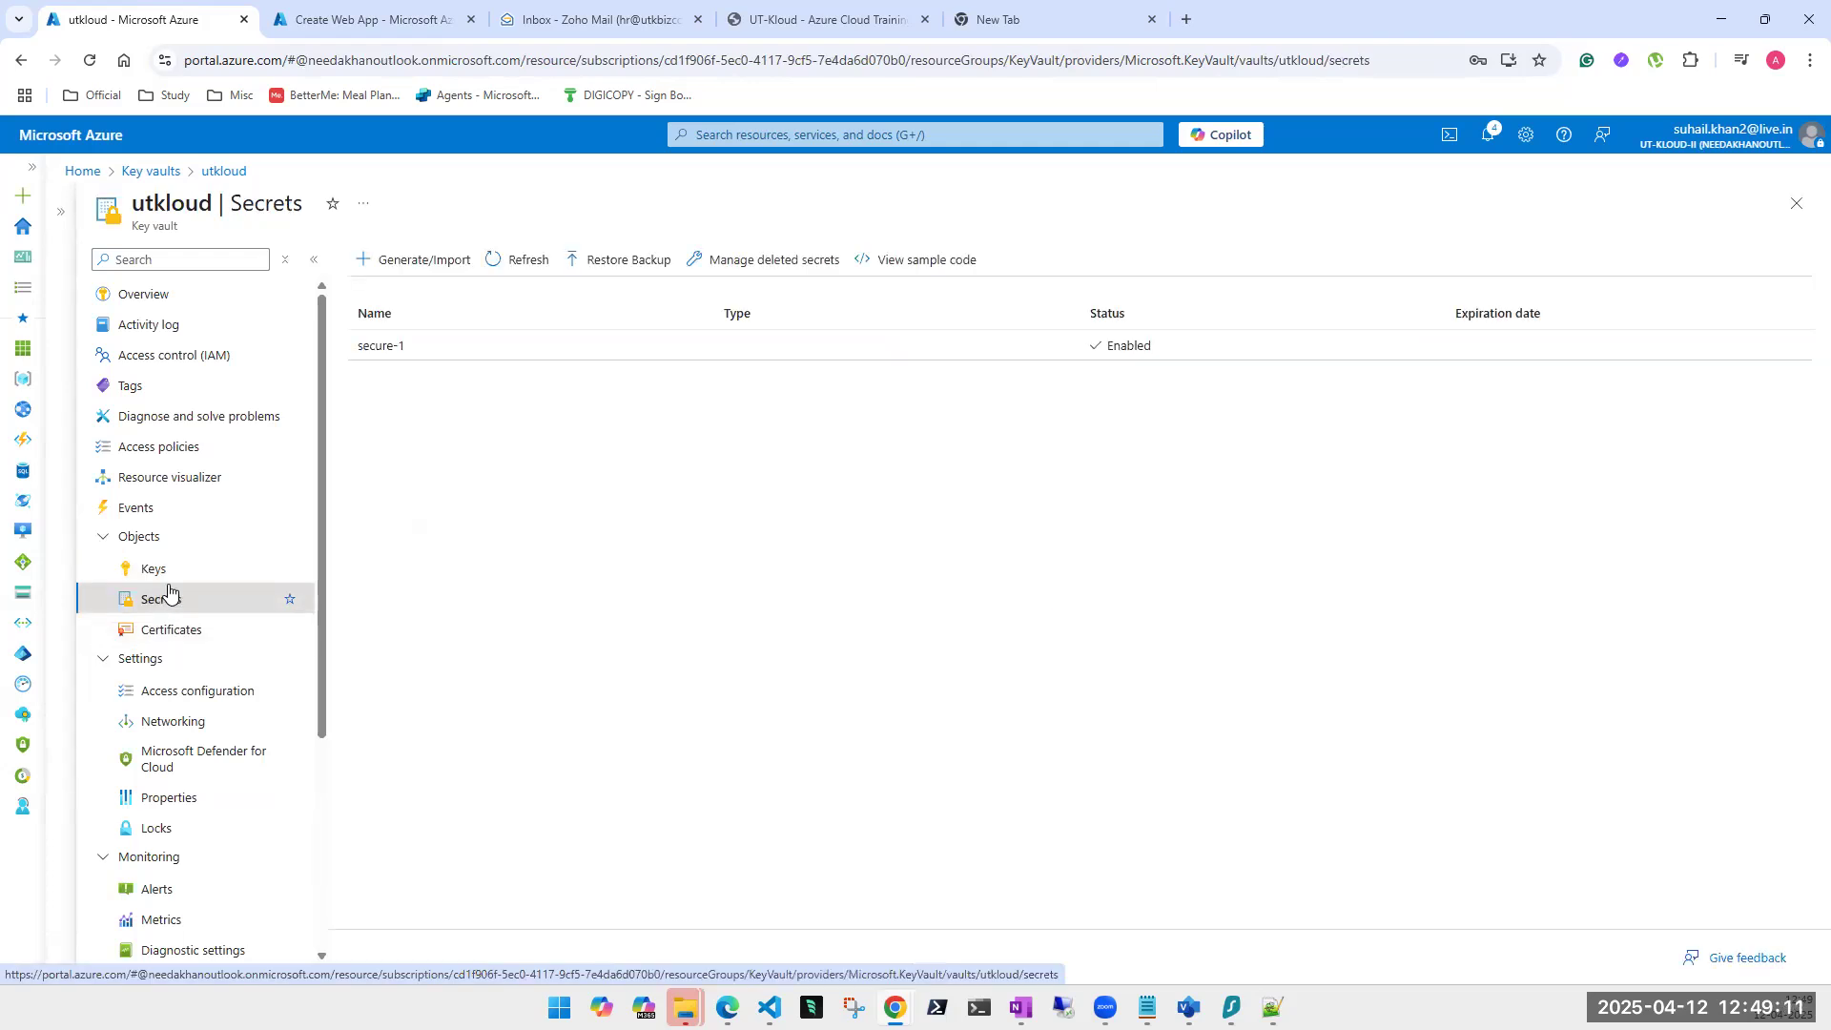
Copy the Secret Identifier URL of secure-1's current version, then close back to the utkloud secrets list.
click(443, 348)
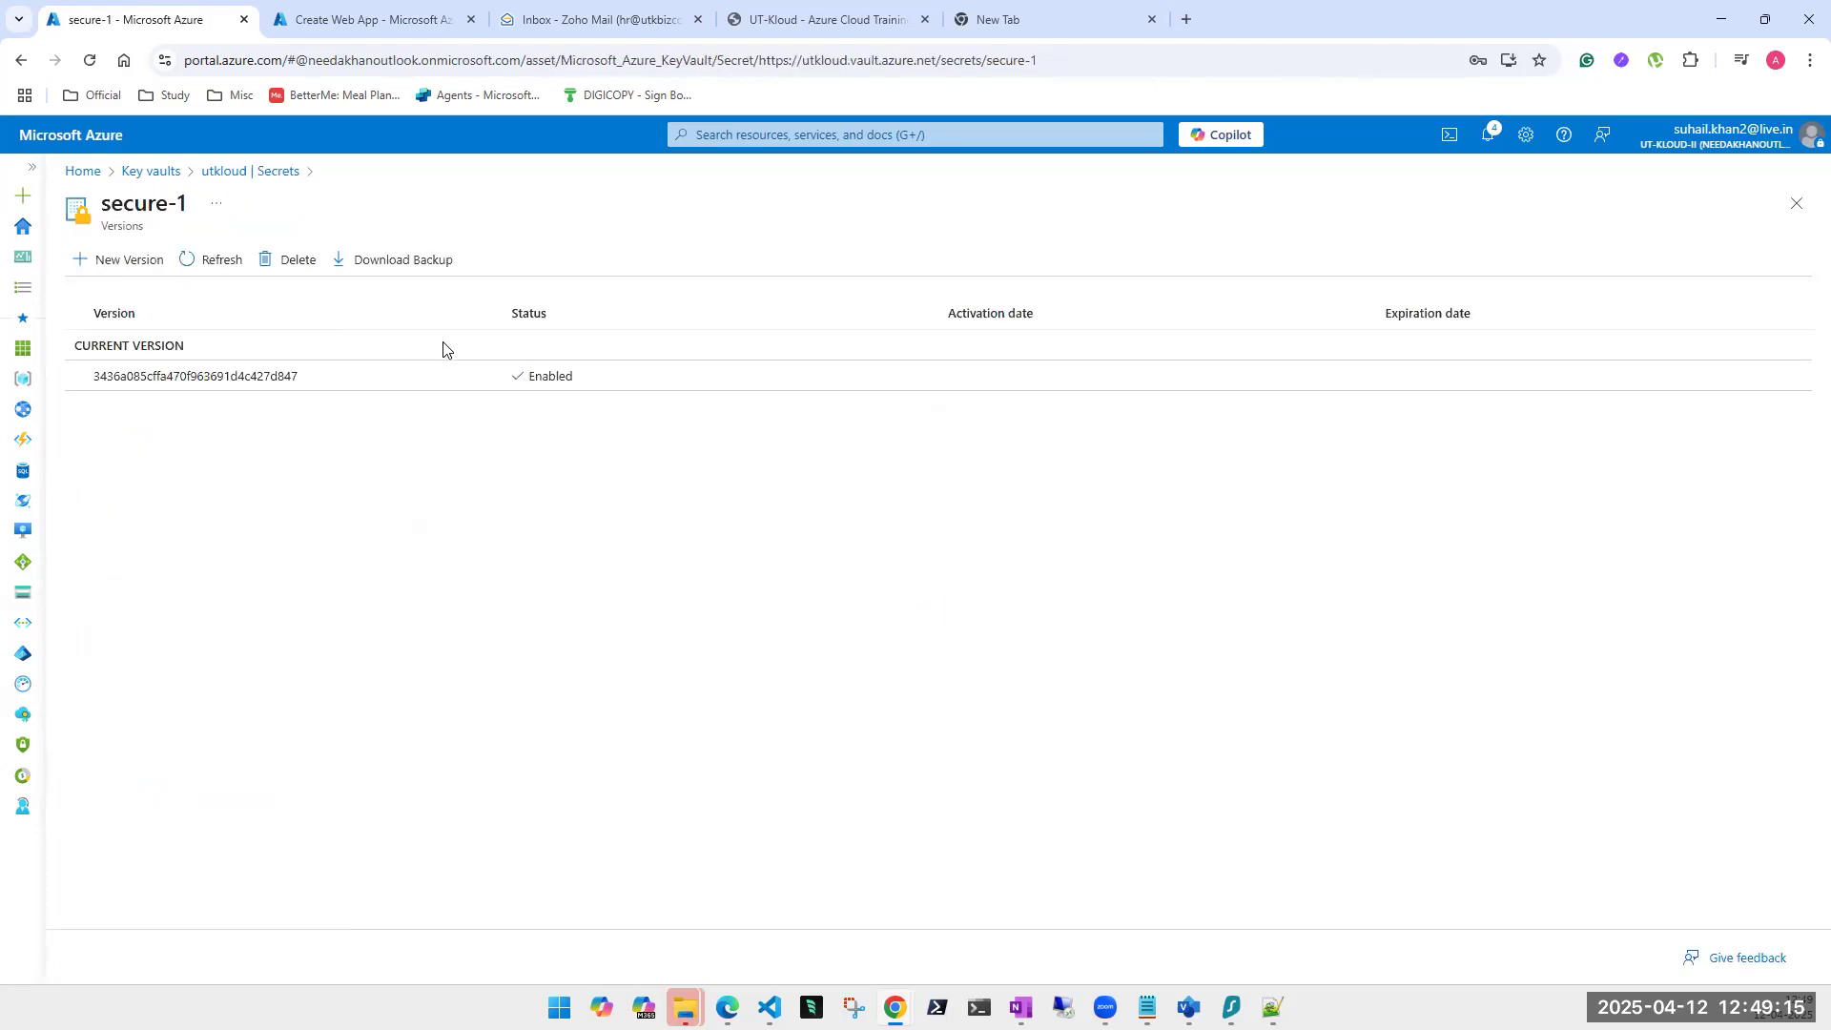
click(342, 378)
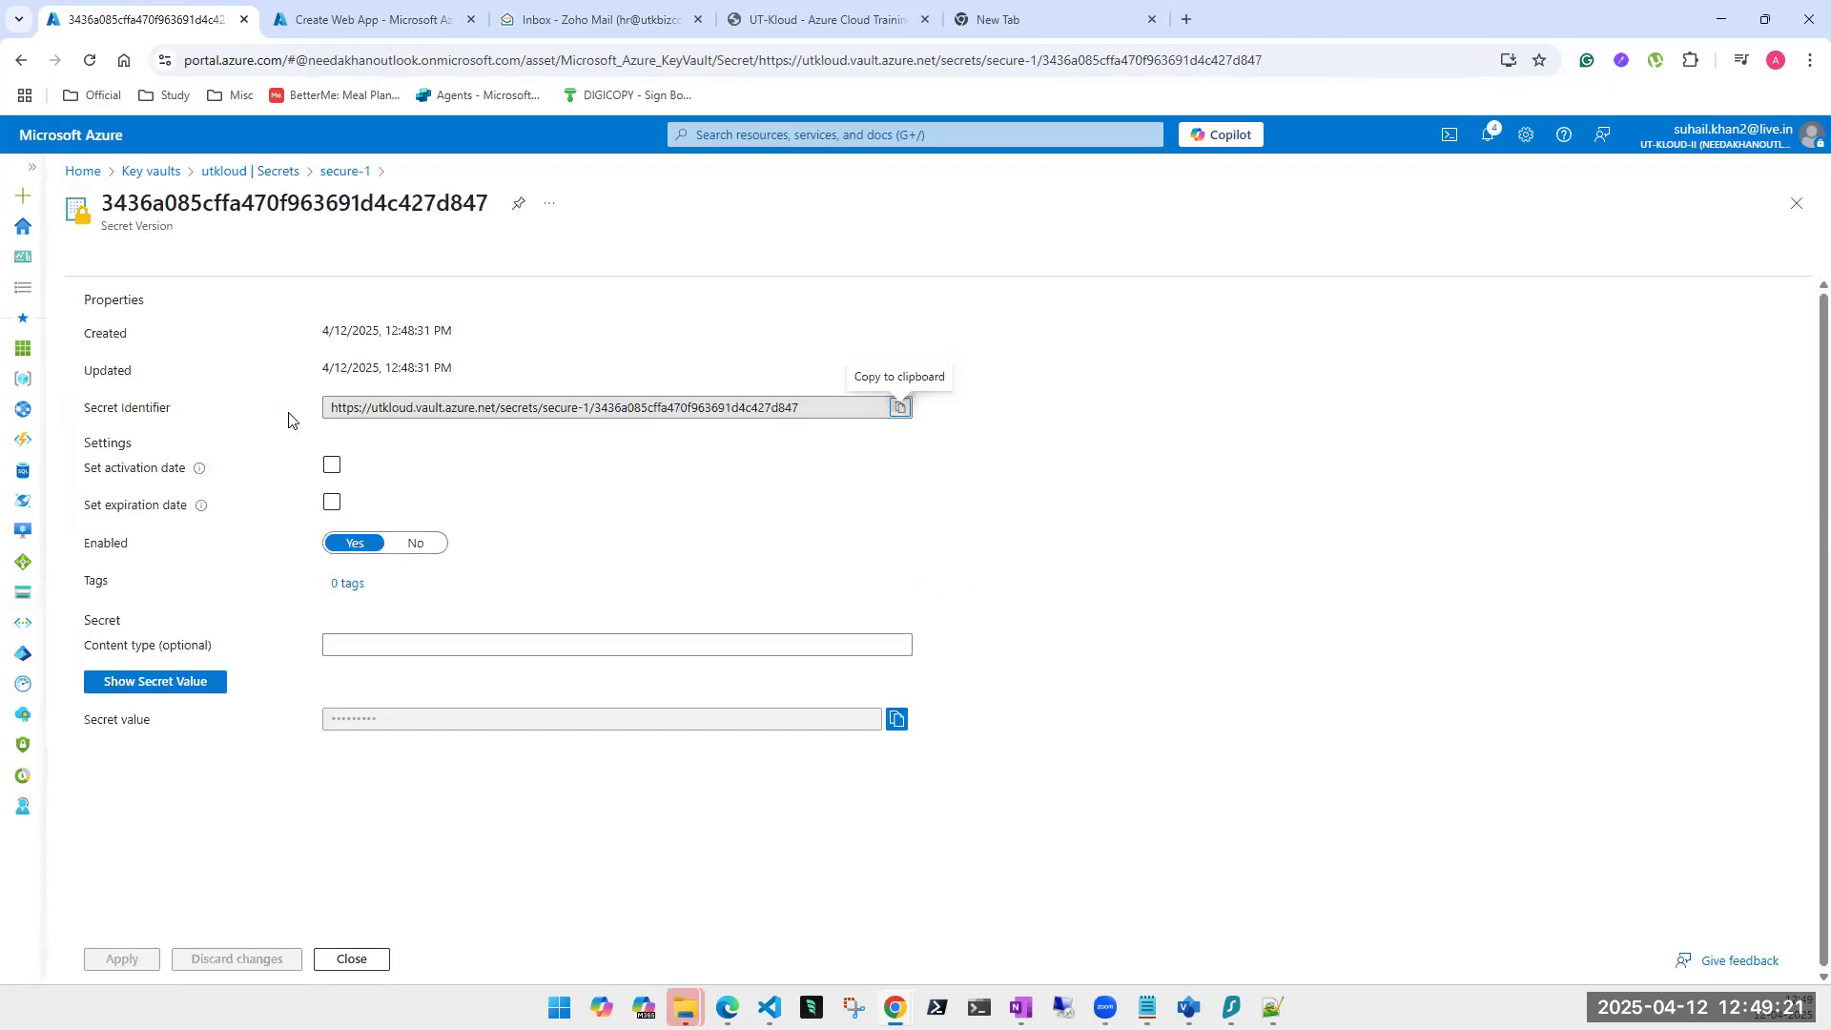
click(900, 411)
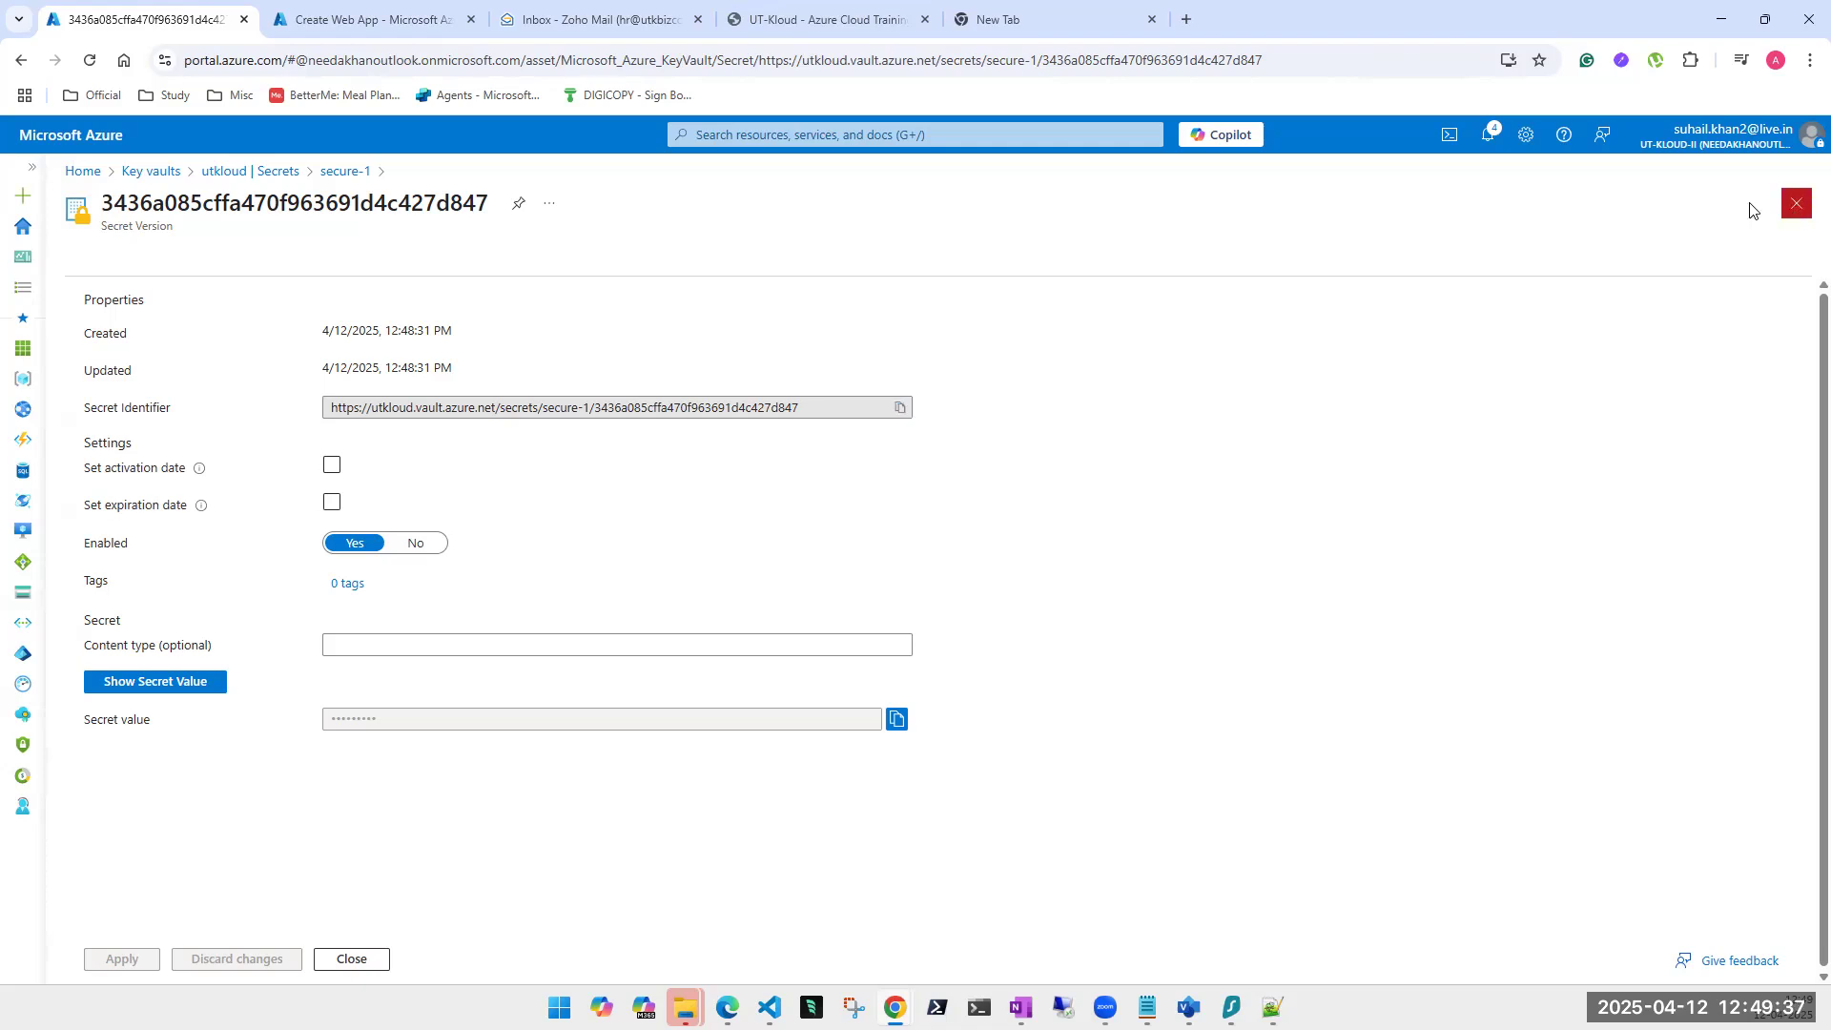
click(1797, 203)
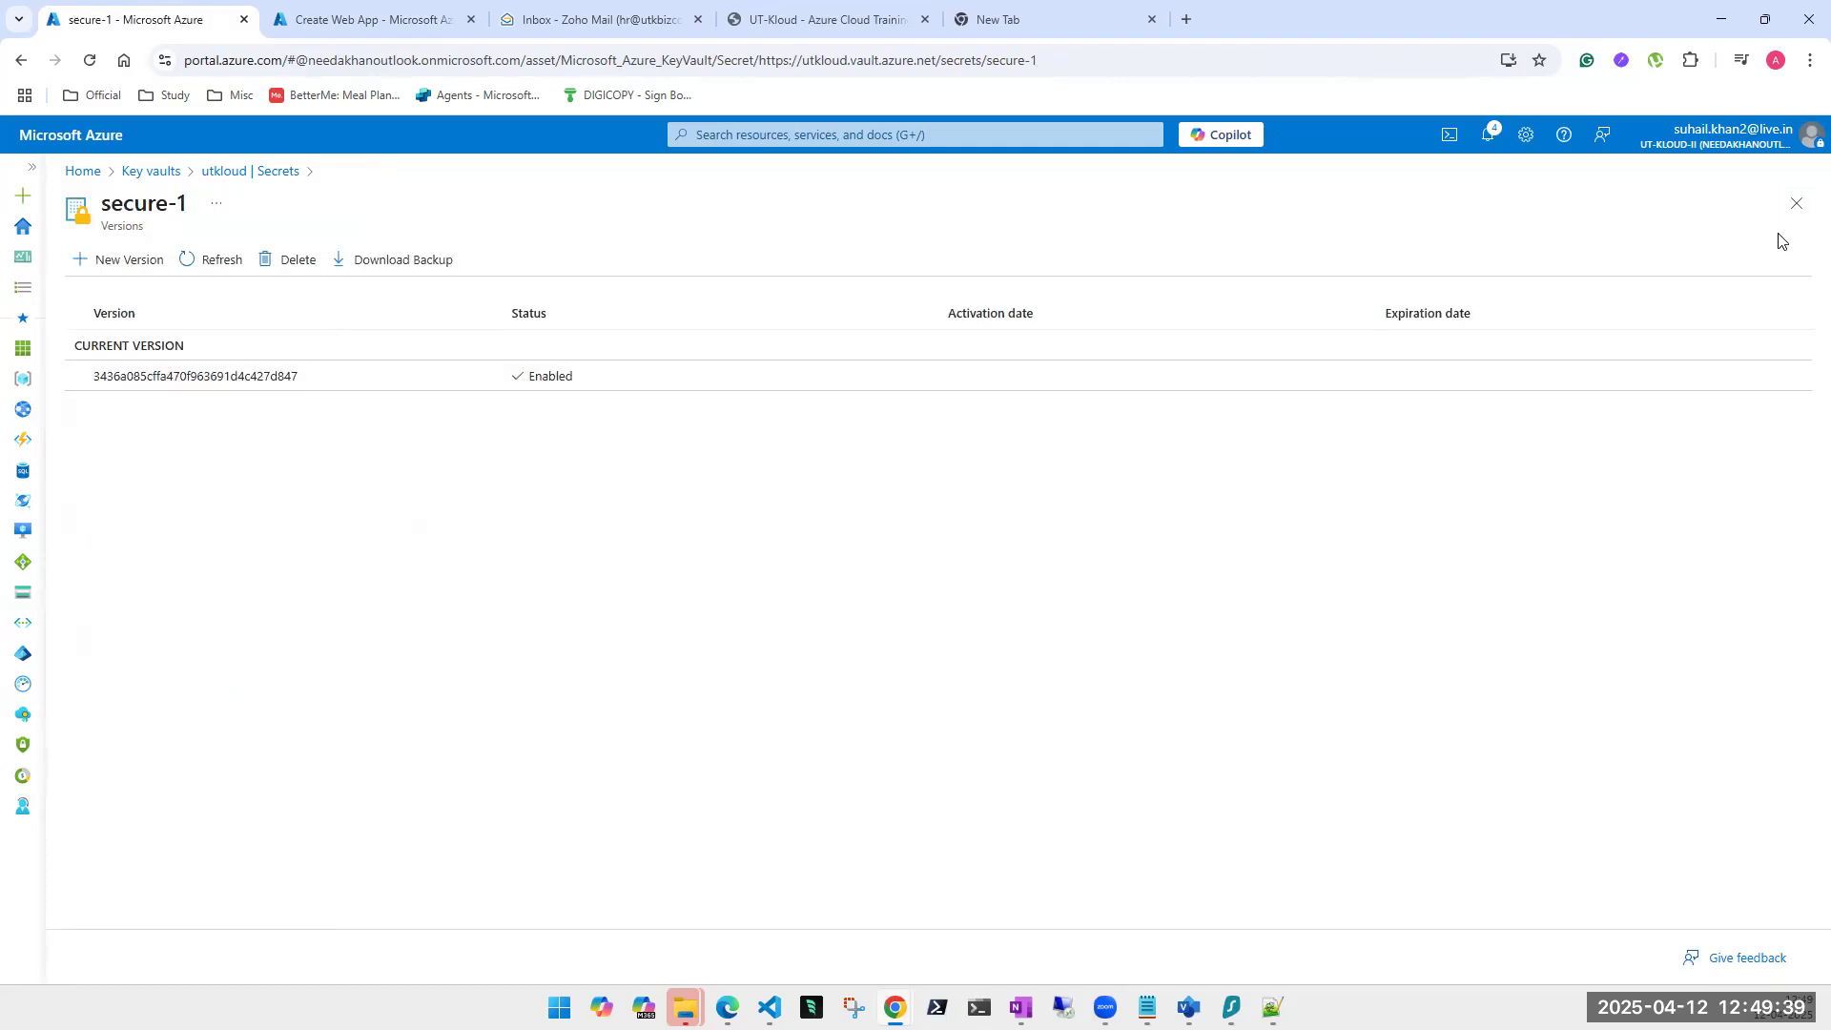
click(1797, 204)
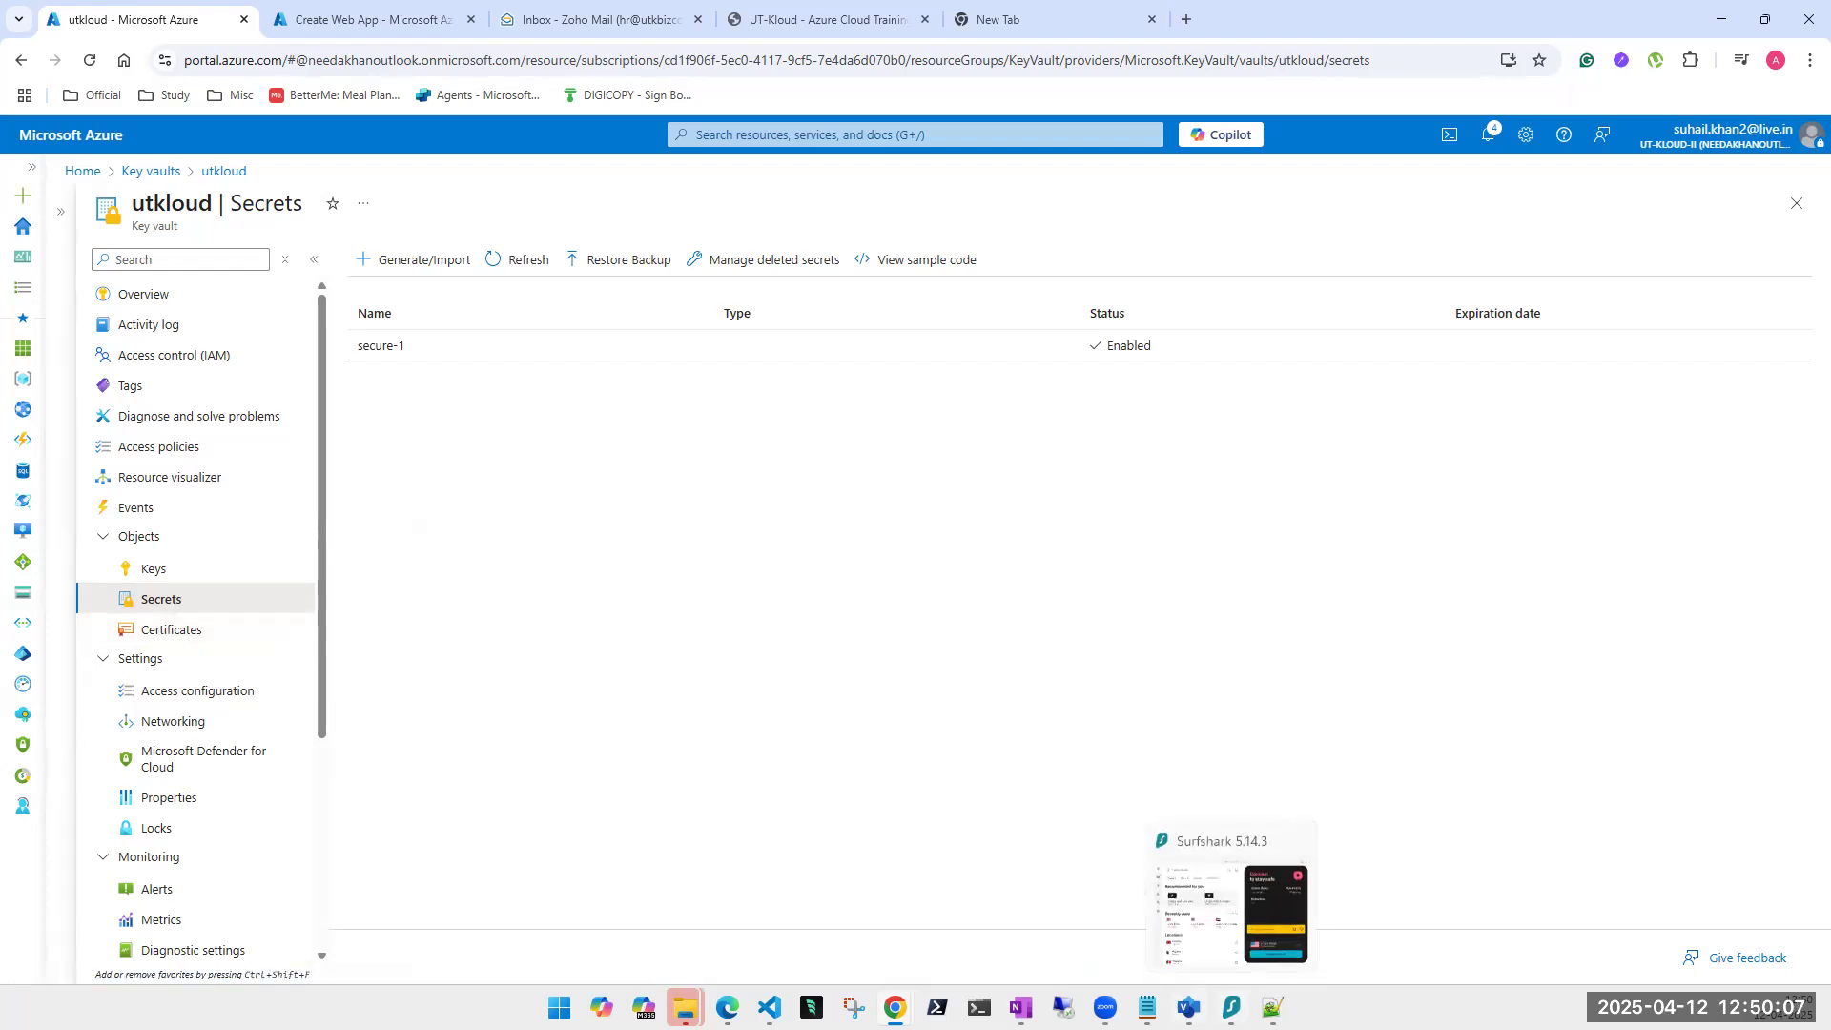
Glance at the Visio architecture diagram, then return to Chrome's empty new tab.
click(1189, 1008)
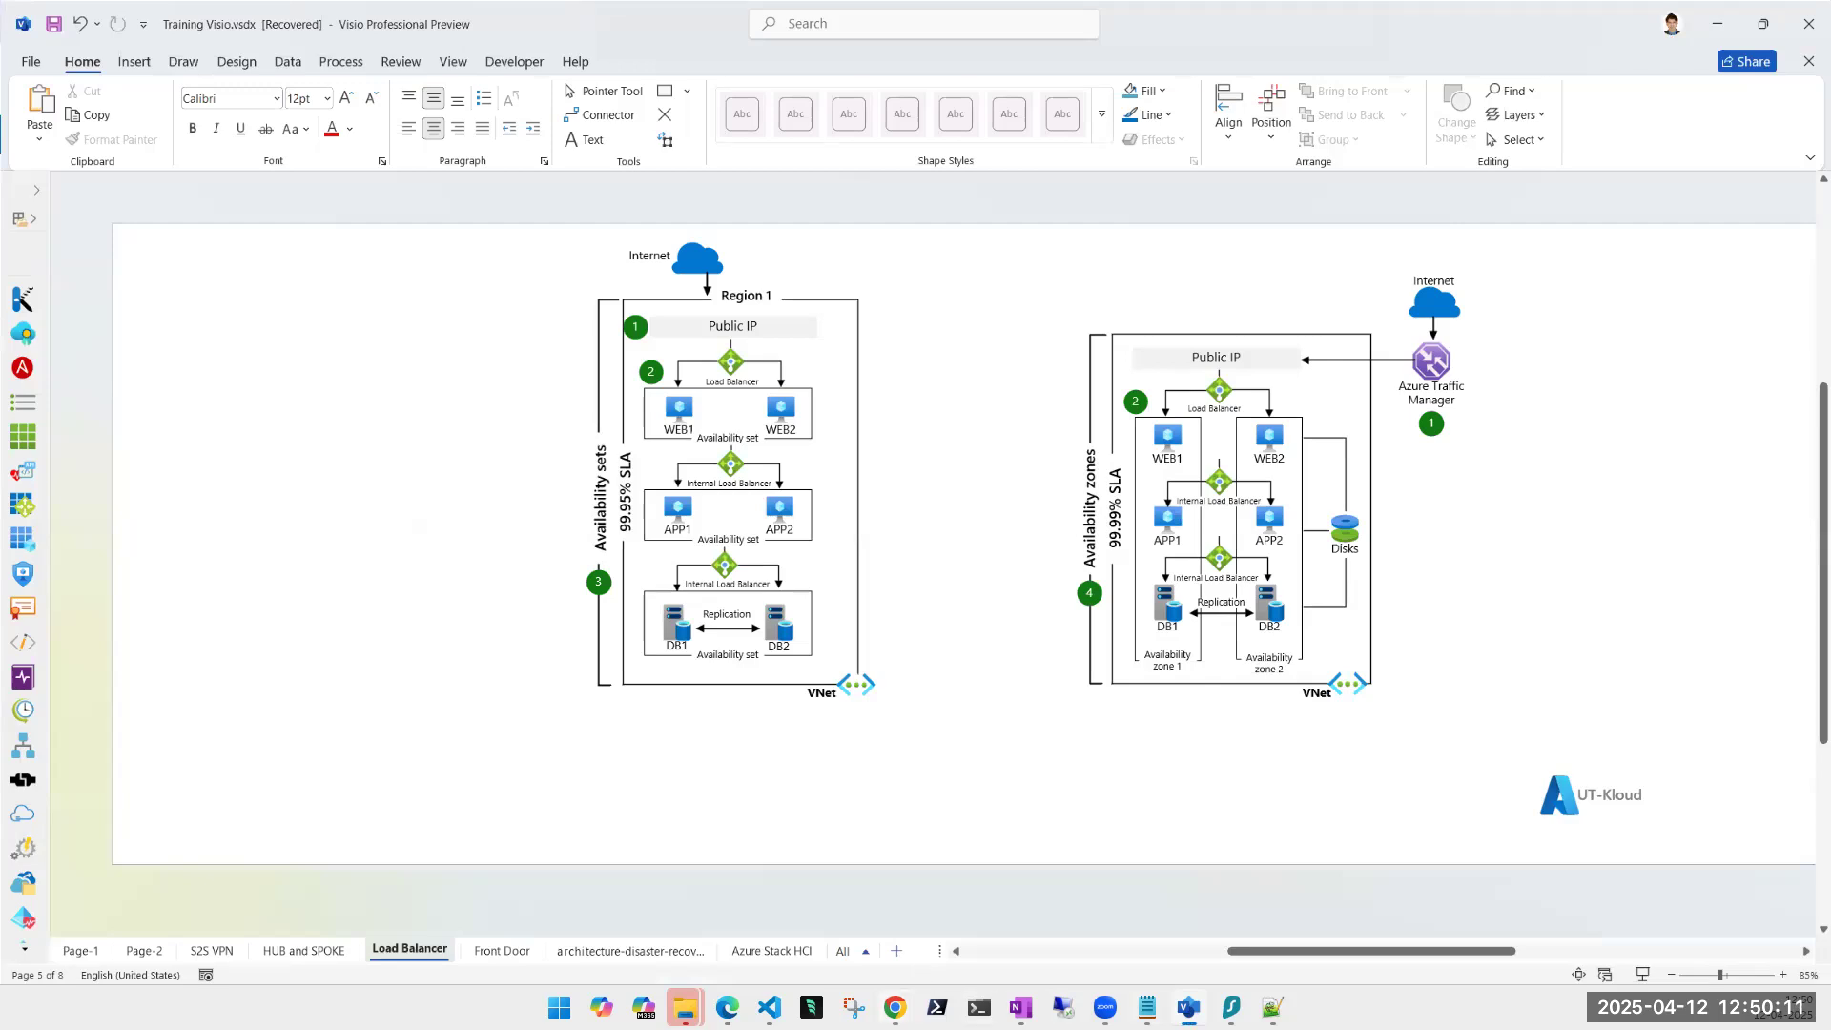
mouse_move(895, 1008)
click(1001, 930)
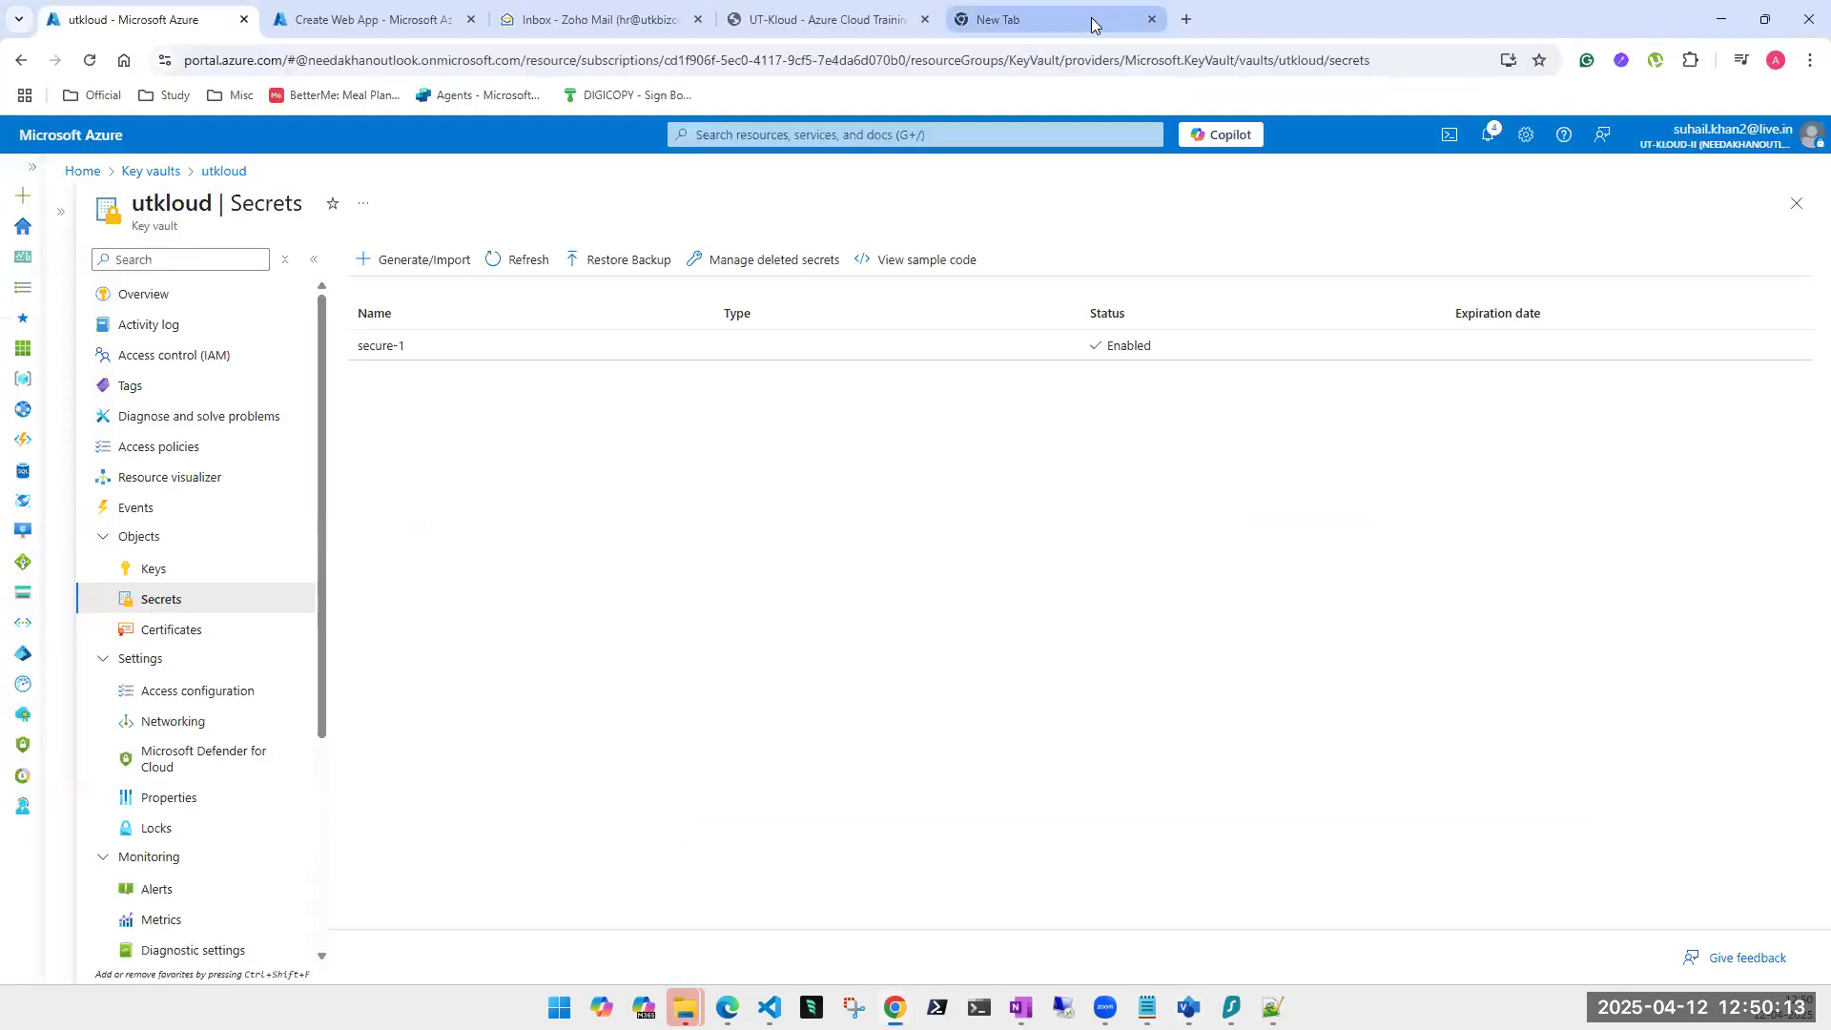
click(1092, 25)
Search Google for 'azure keyvault' and open the 'What is Azure Key Vault?' article.
click(814, 52)
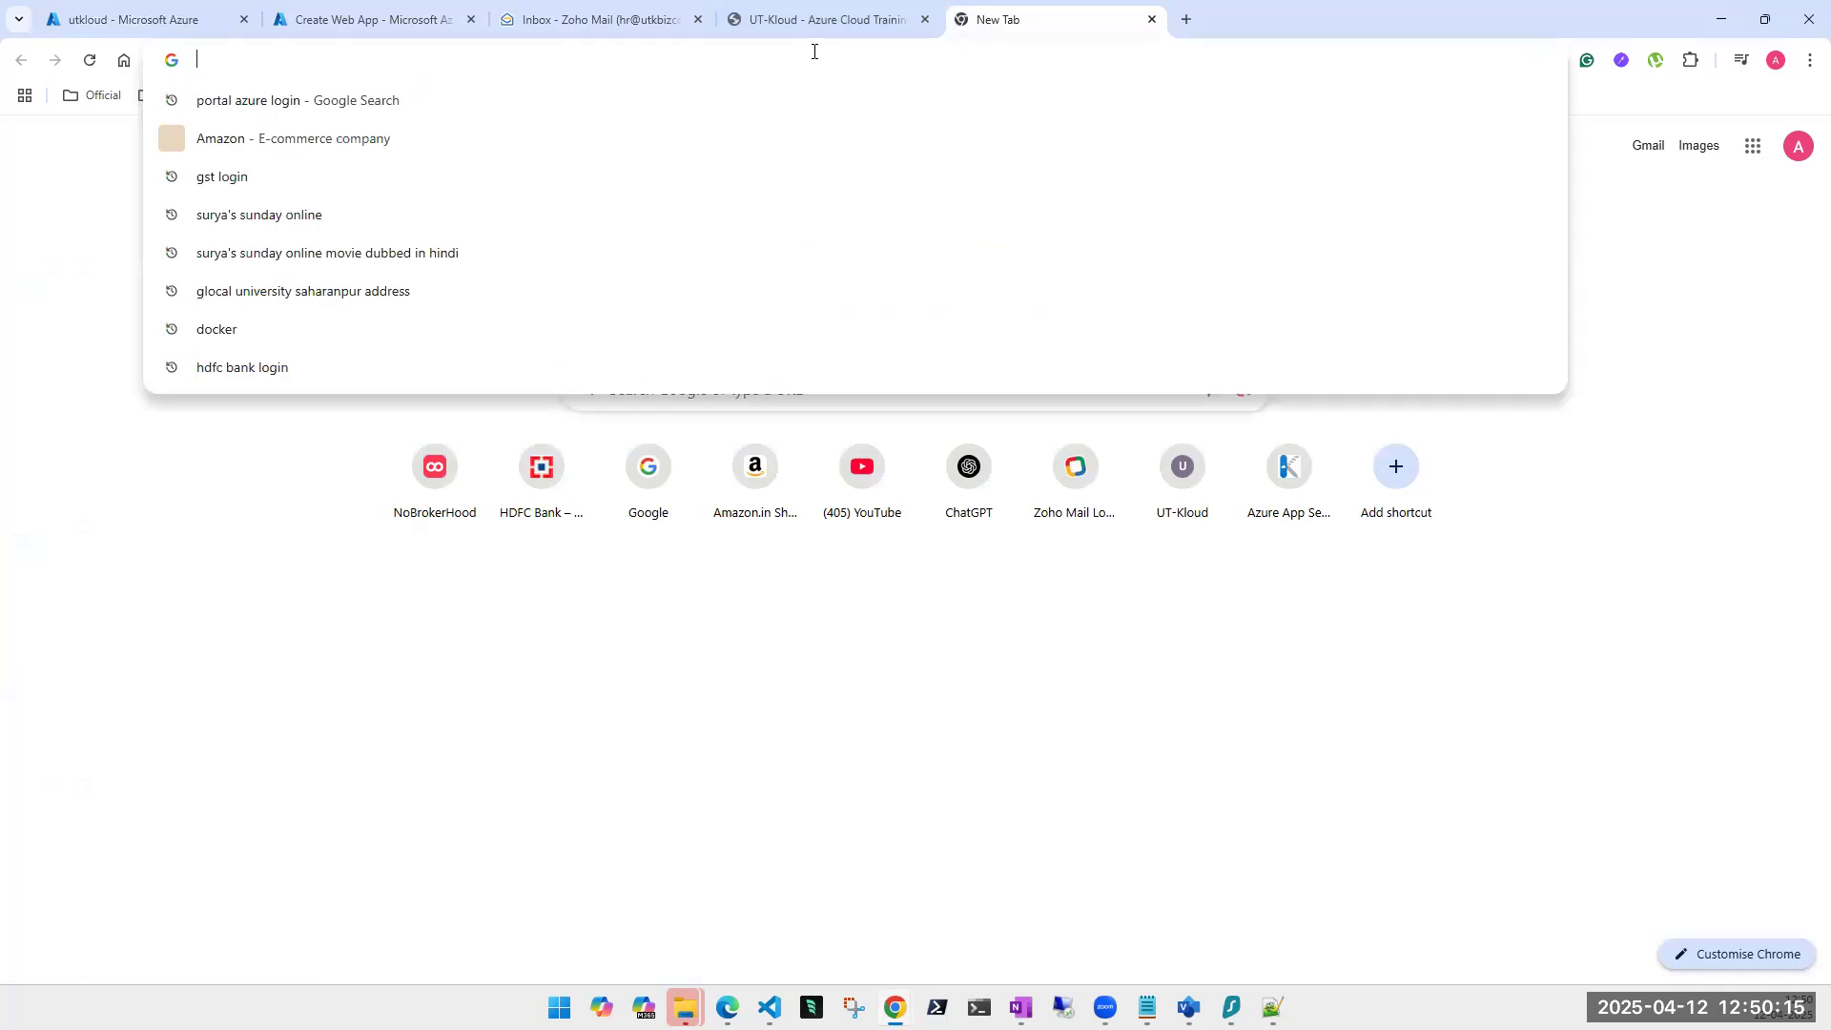
text(azure )
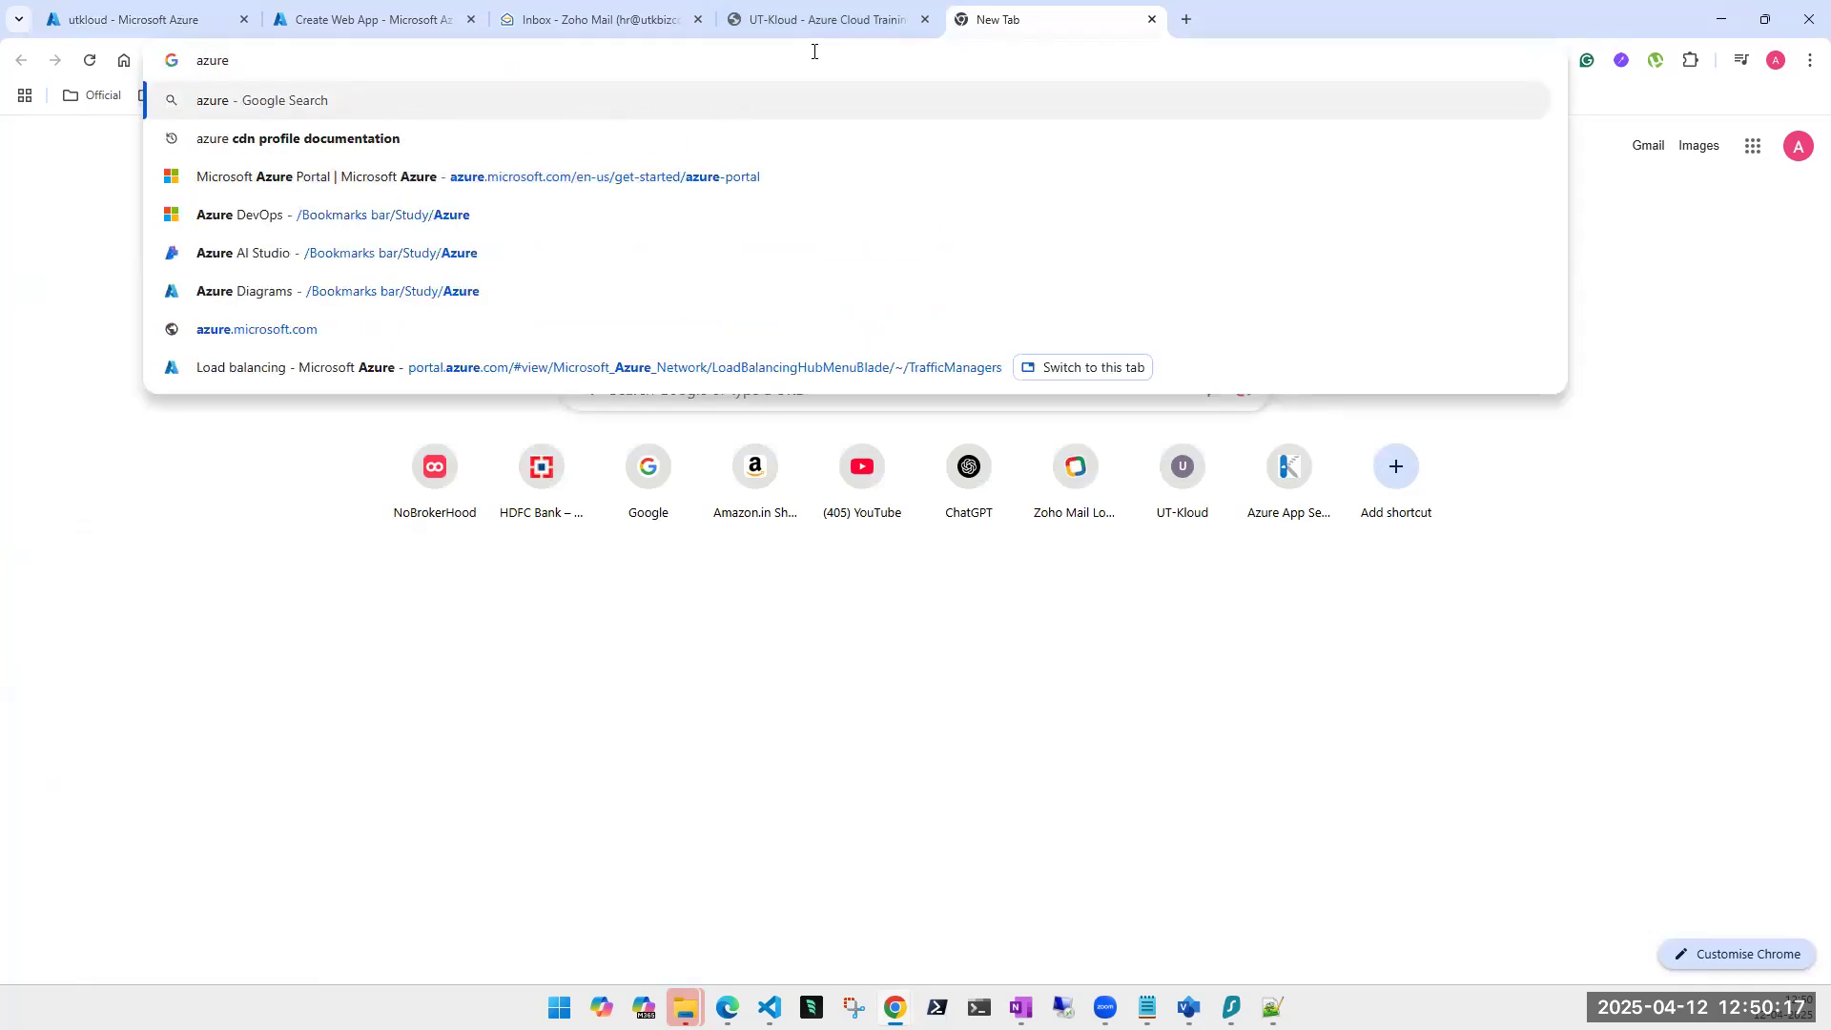
text(keyvault)
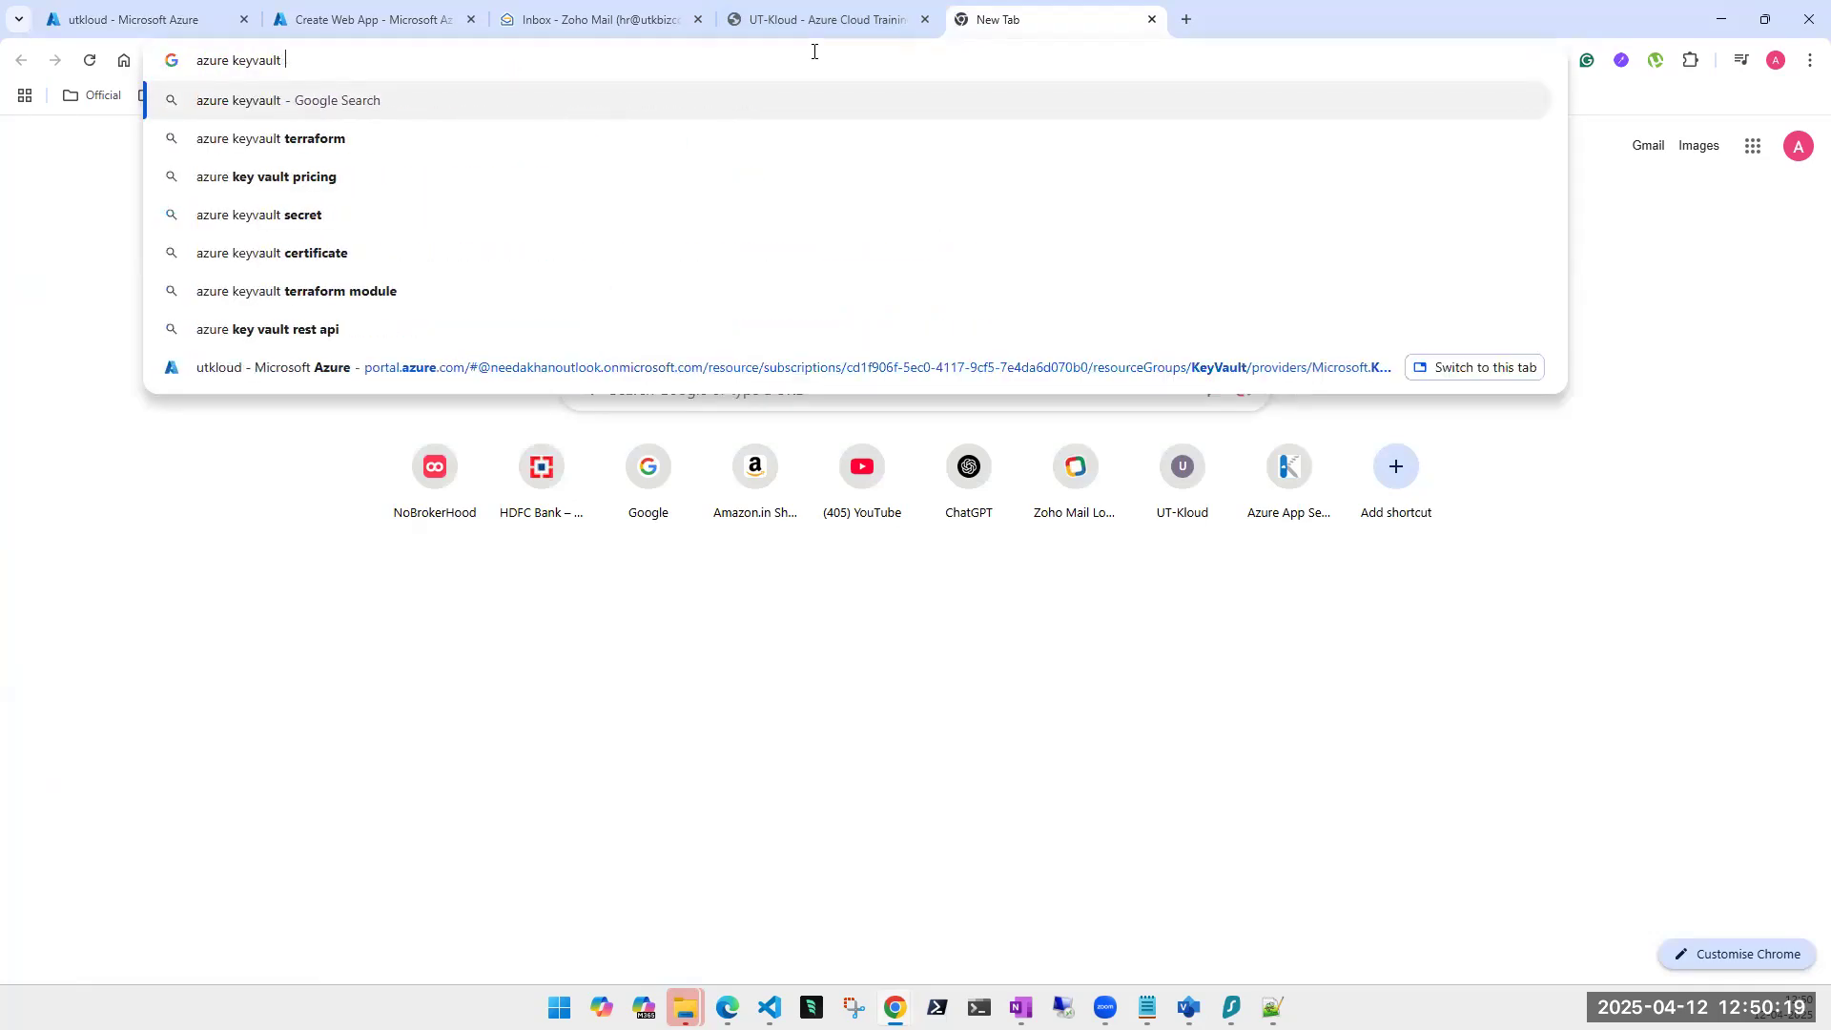
key(Return)
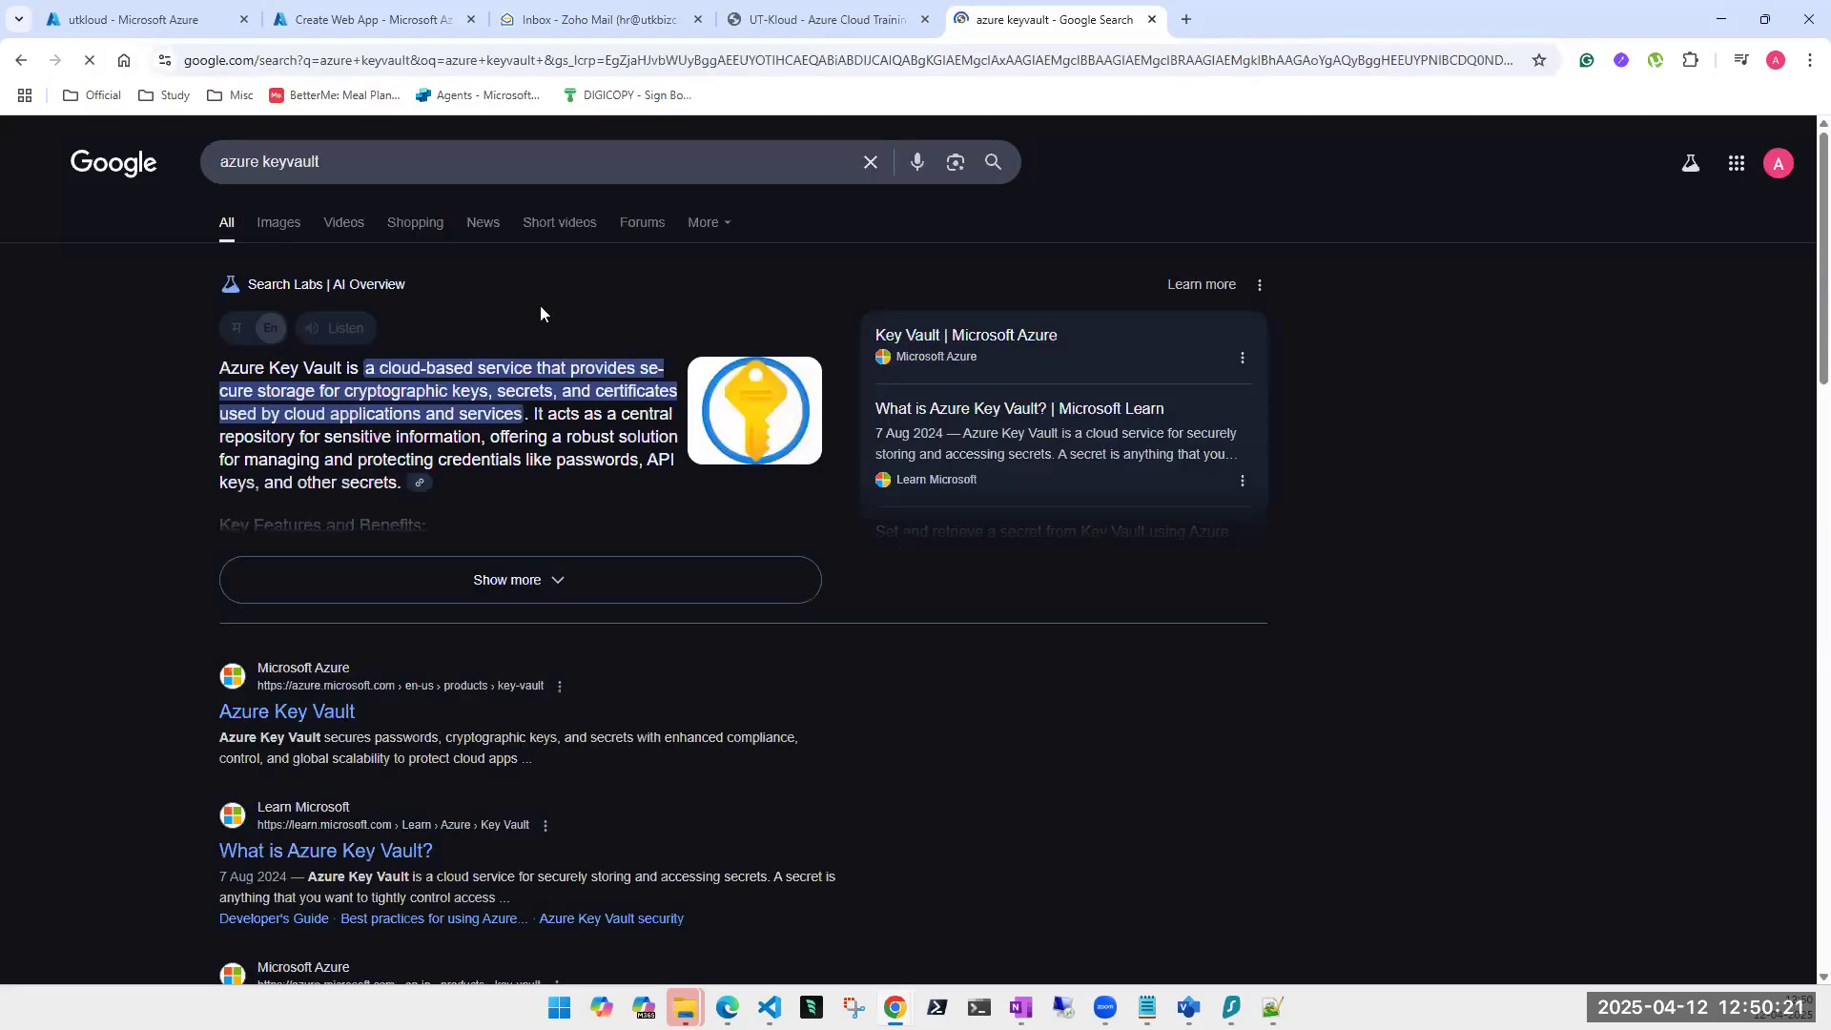
click(331, 852)
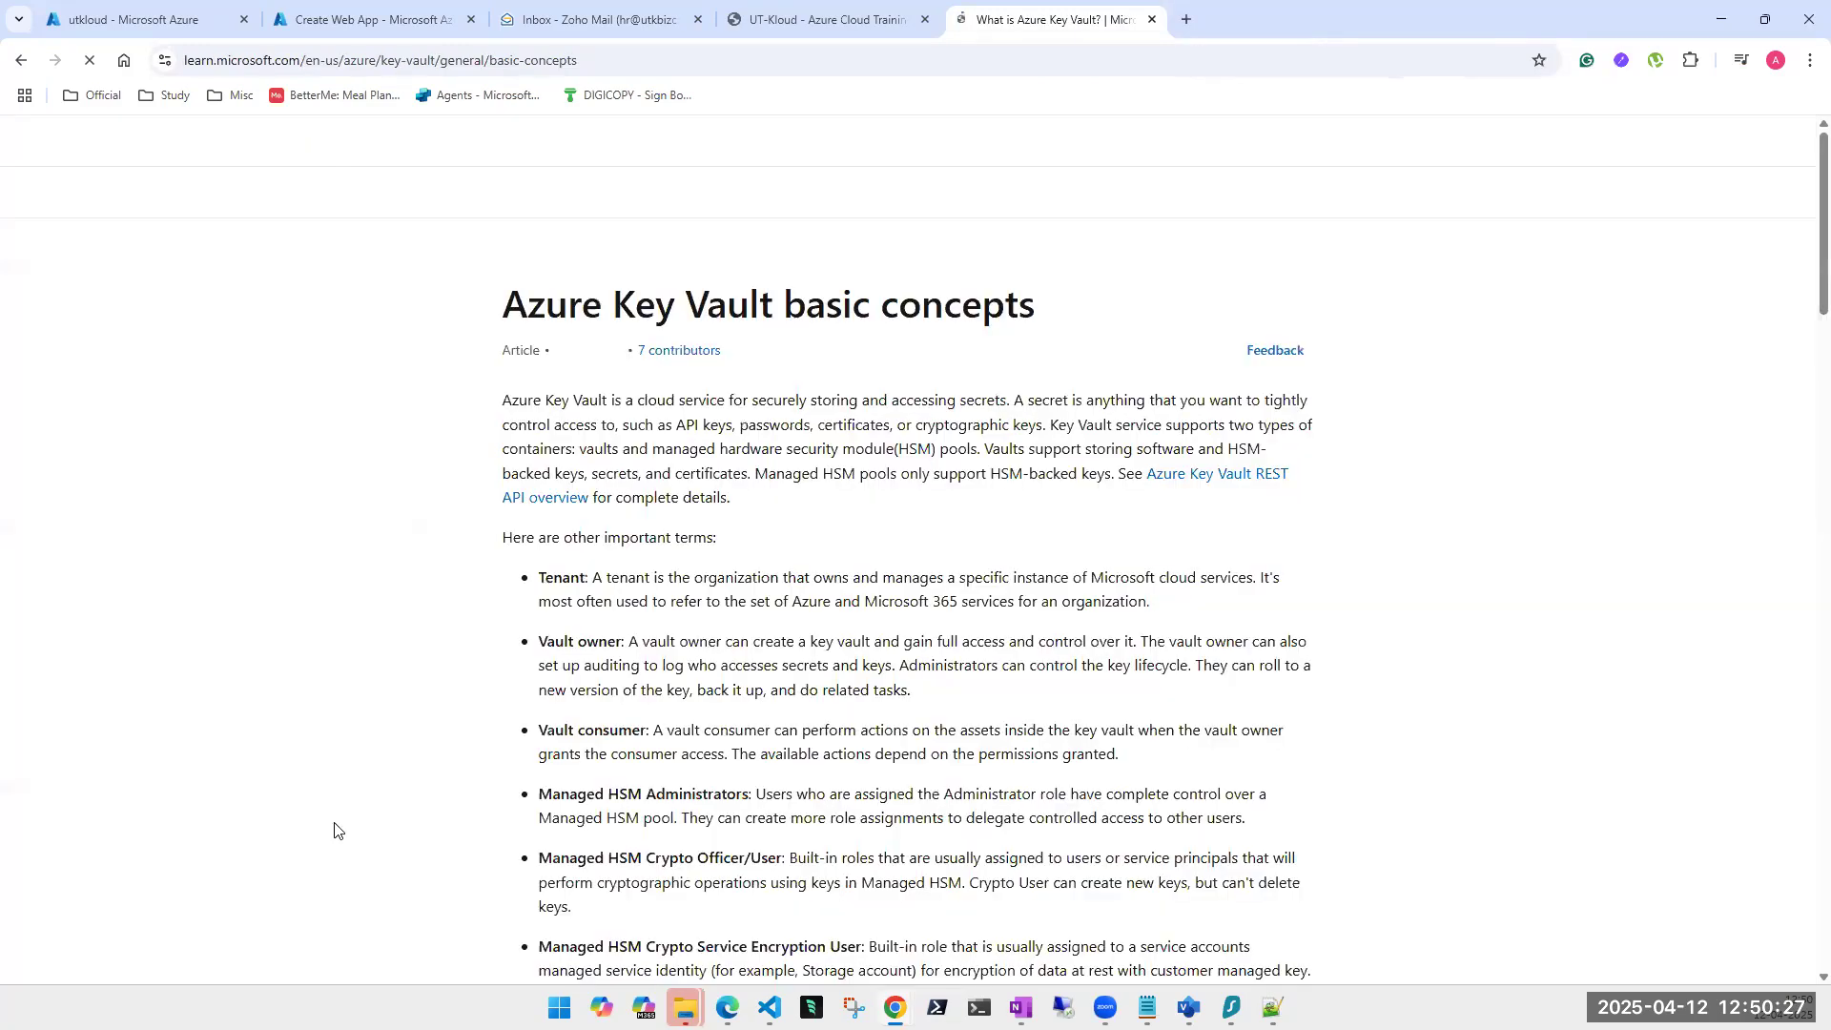
Read through the Key Vault basic concepts article and go back to the search results.
scroll(737, 667, down, 3)
scroll(753, 689, down, 5)
scroll(771, 694, down, 13)
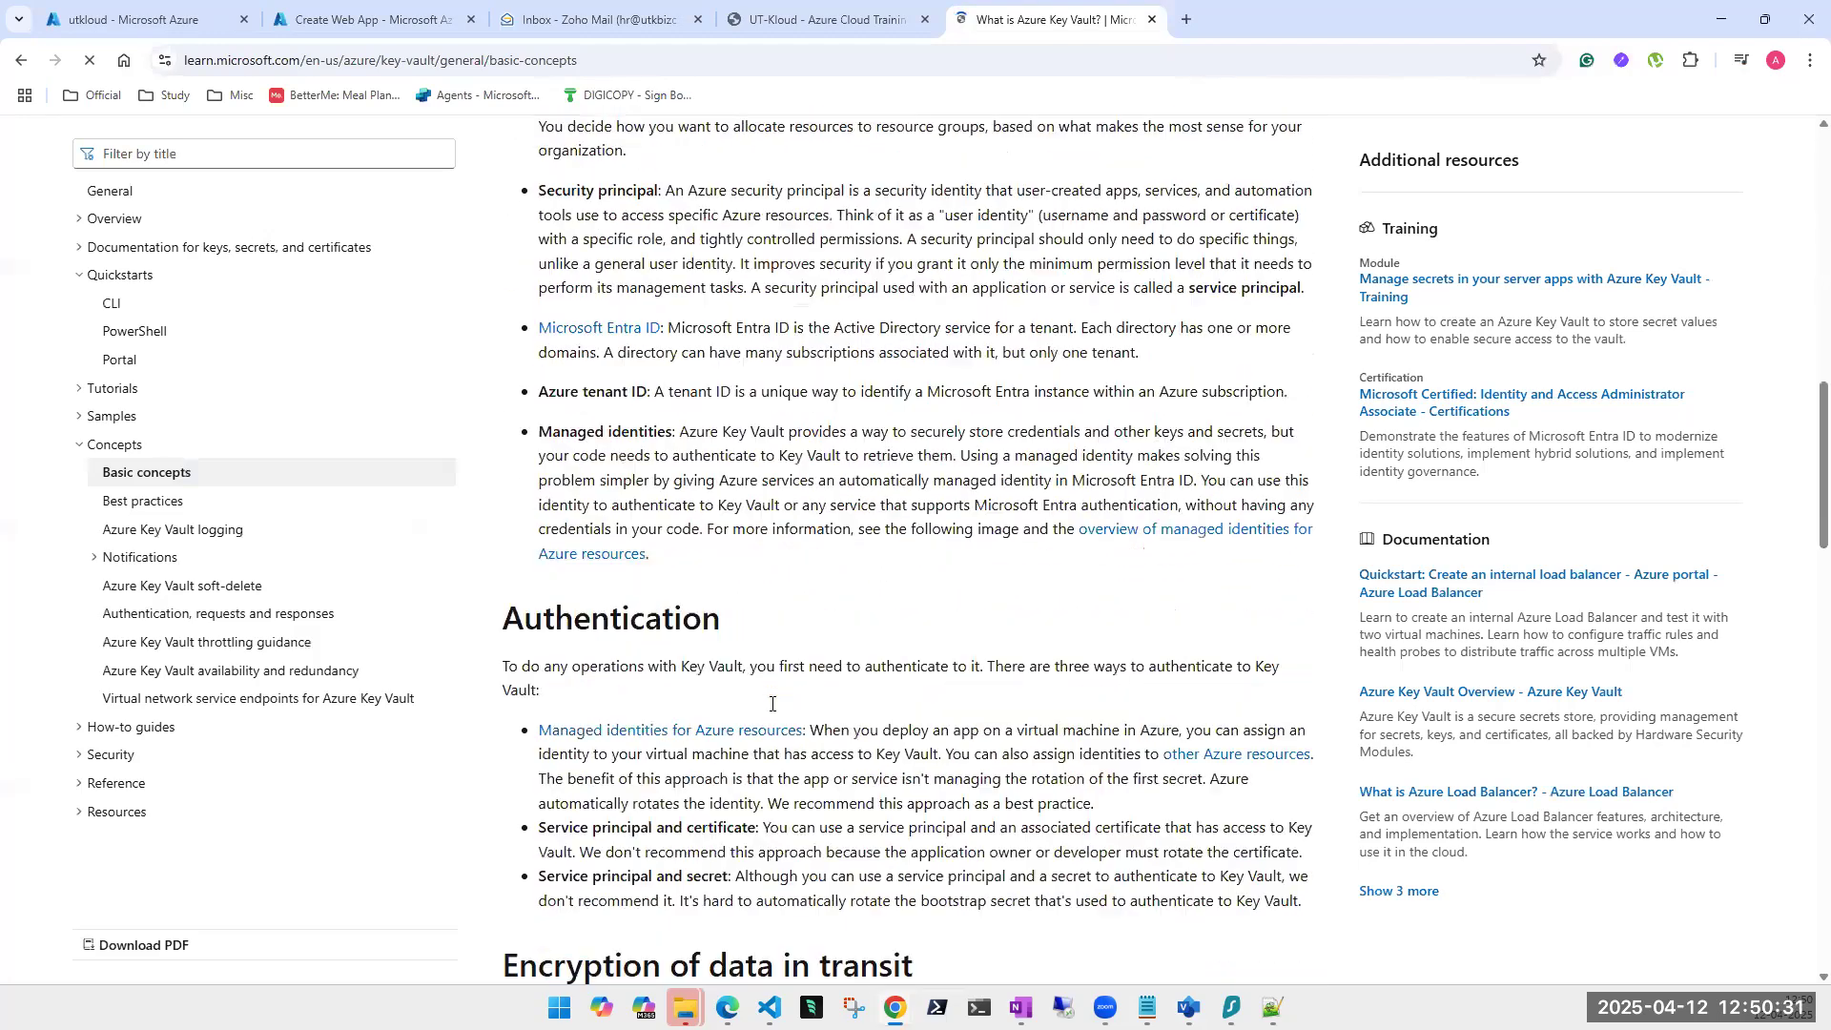
scroll(772, 679, down, 8)
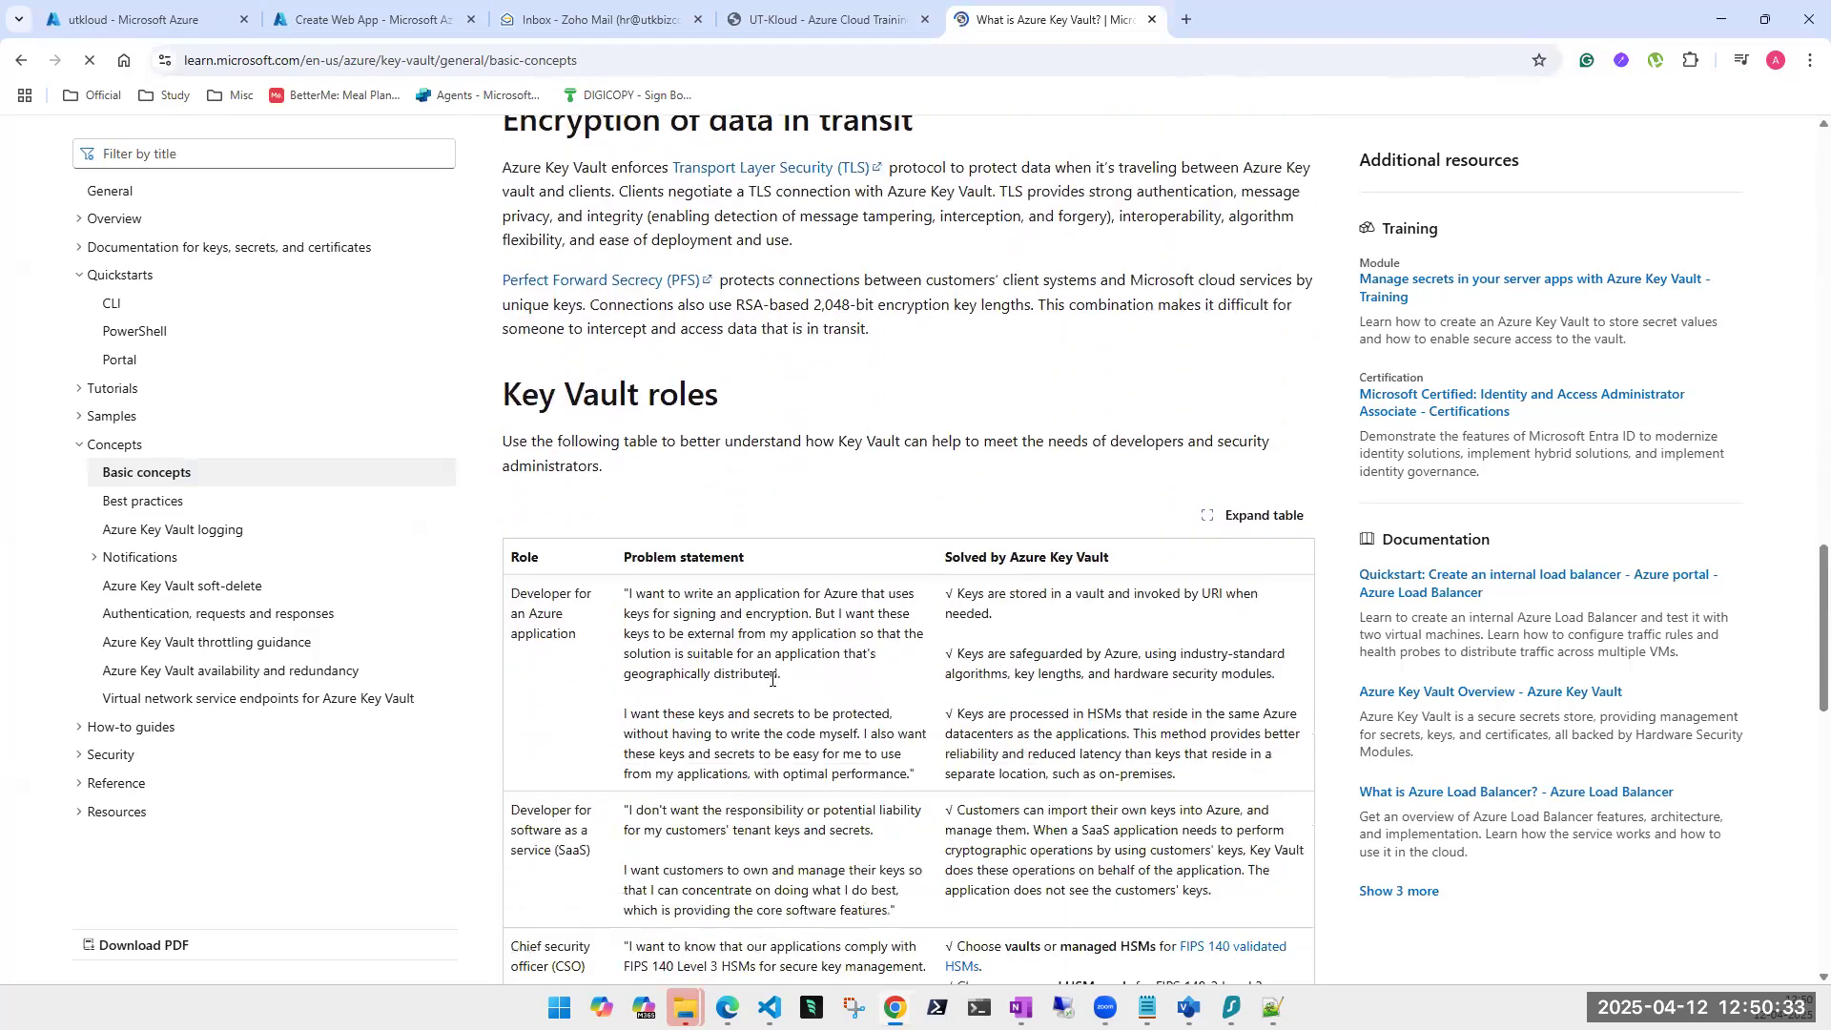
scroll(1038, 615, down, 4)
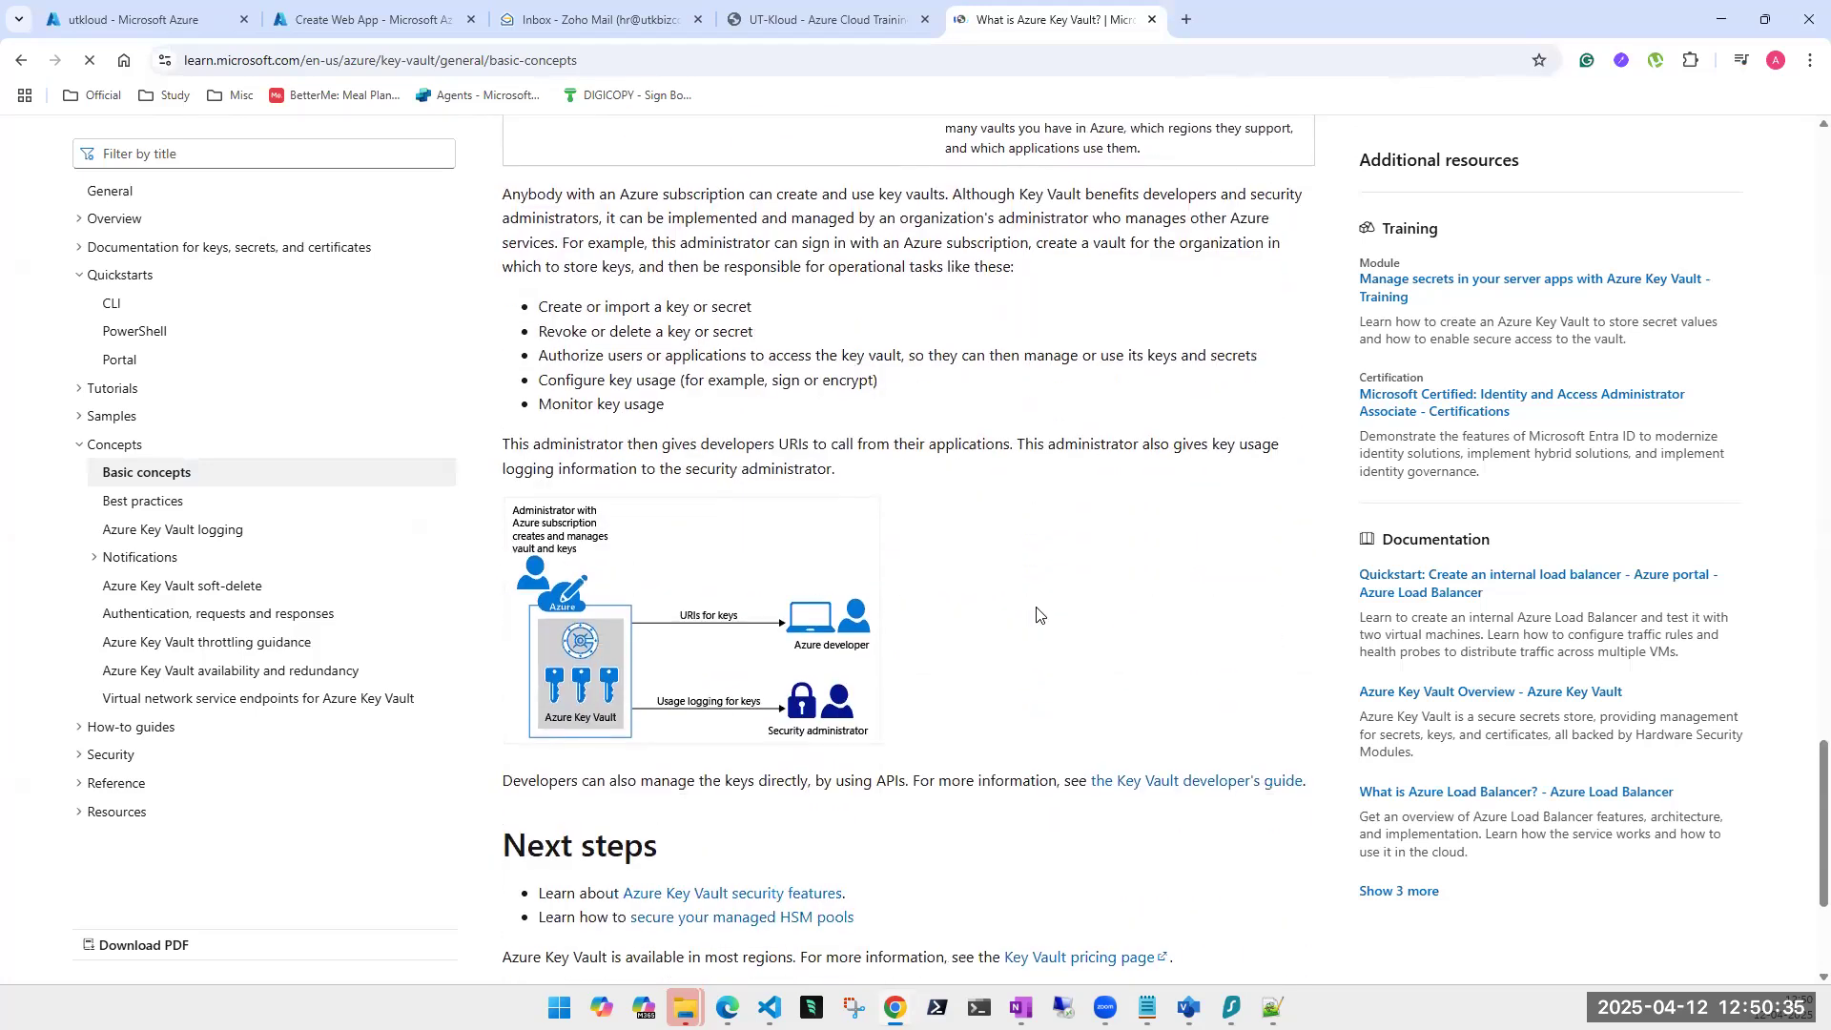
scroll(1037, 615, down, 3)
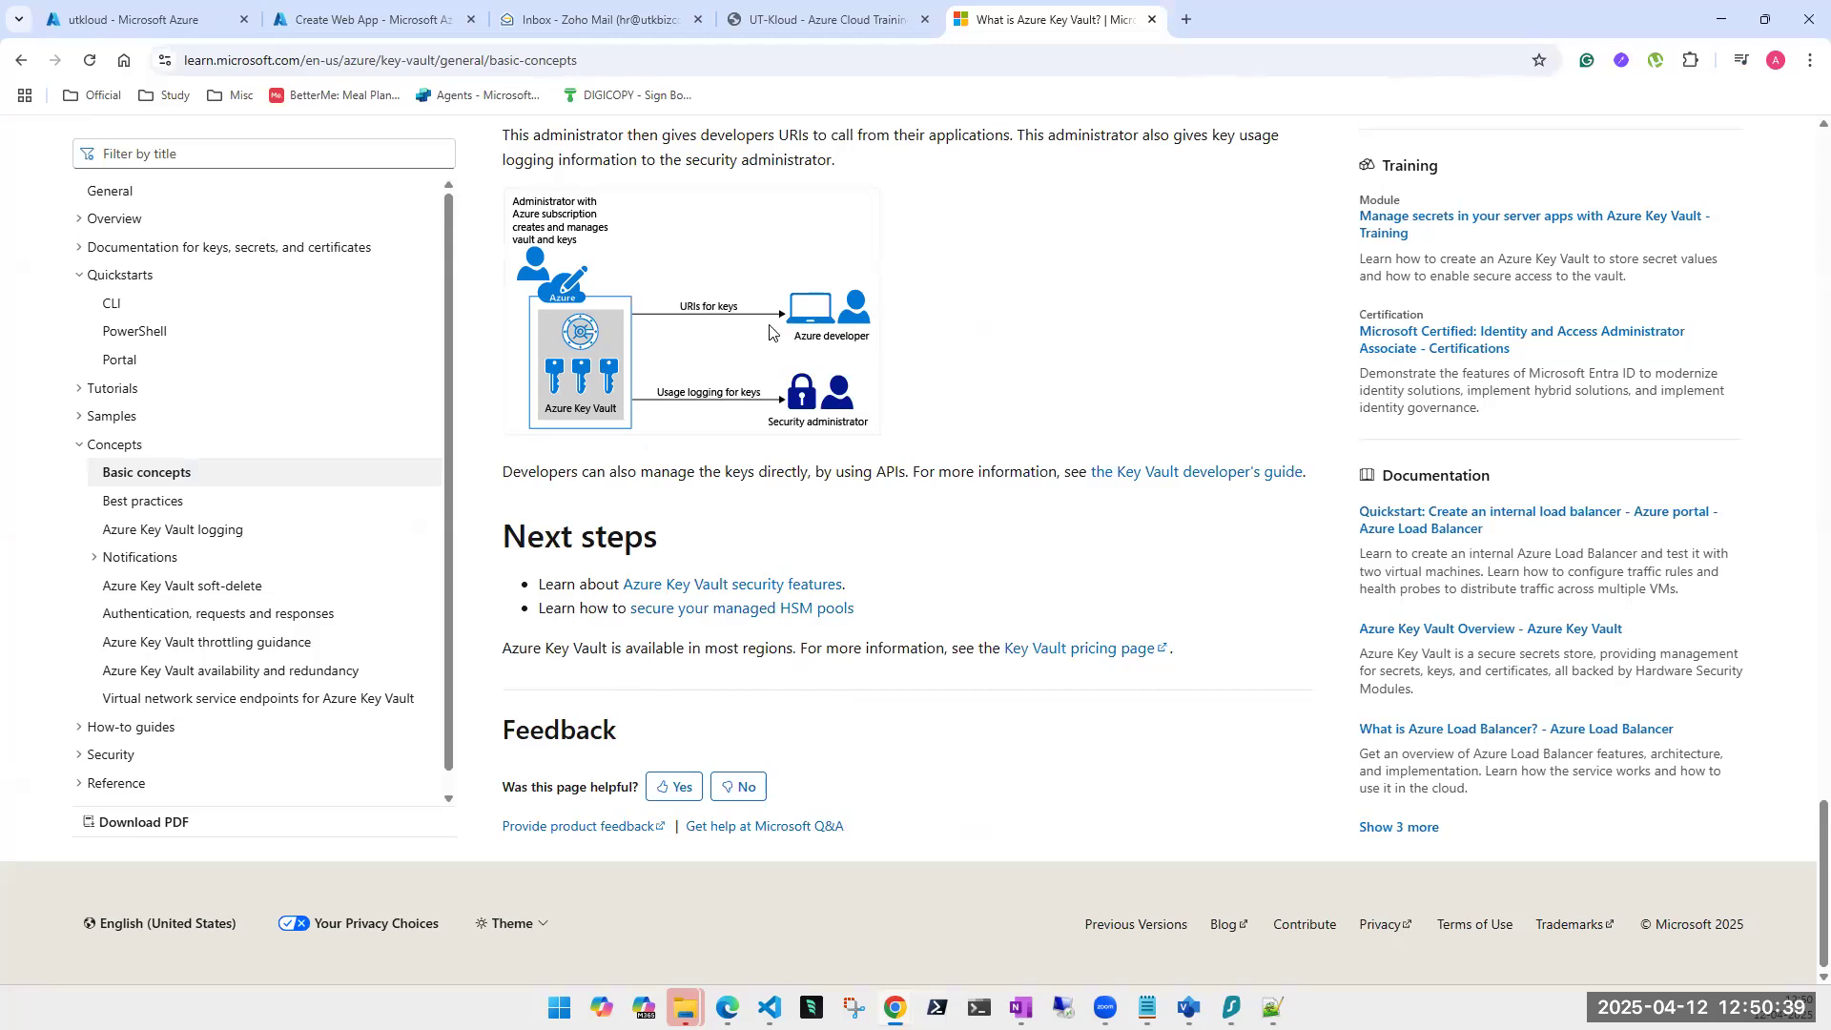
click(20, 63)
Read through the Azure Key Vault Overview article, then return to the azure keyvault results.
scroll(305, 611, down, 3)
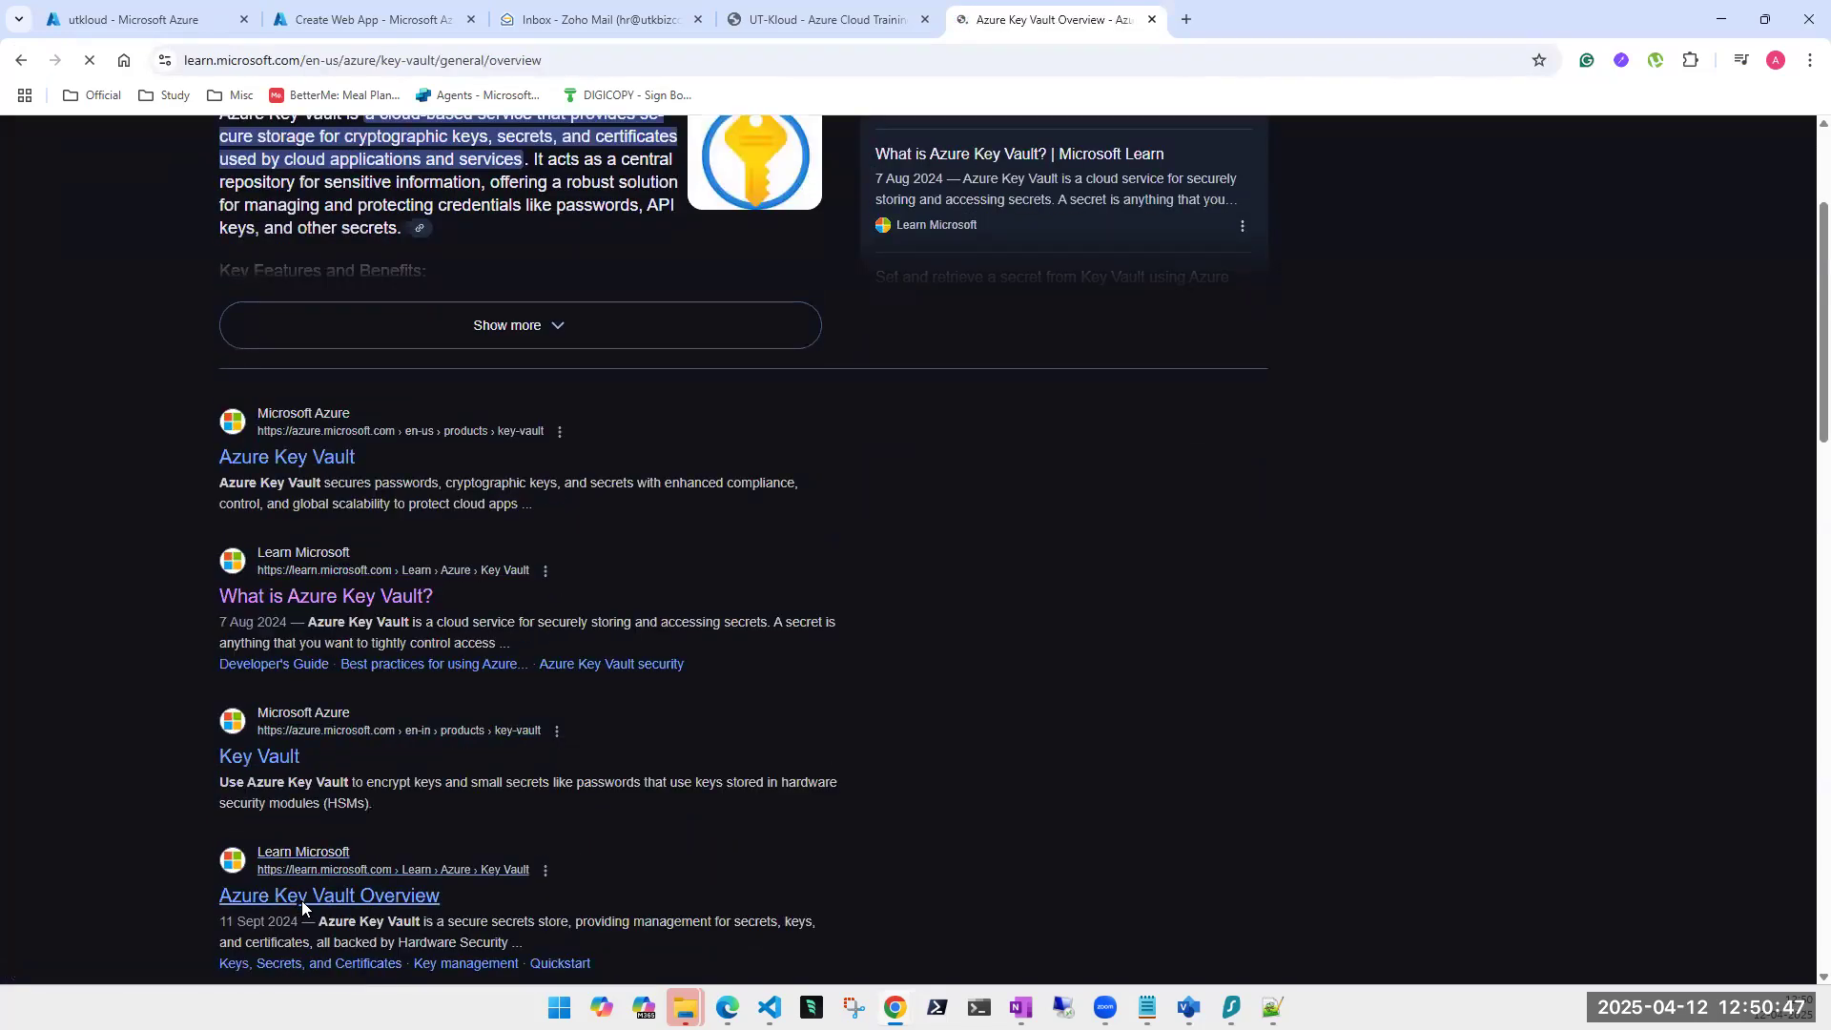
scroll(567, 527, down, 5)
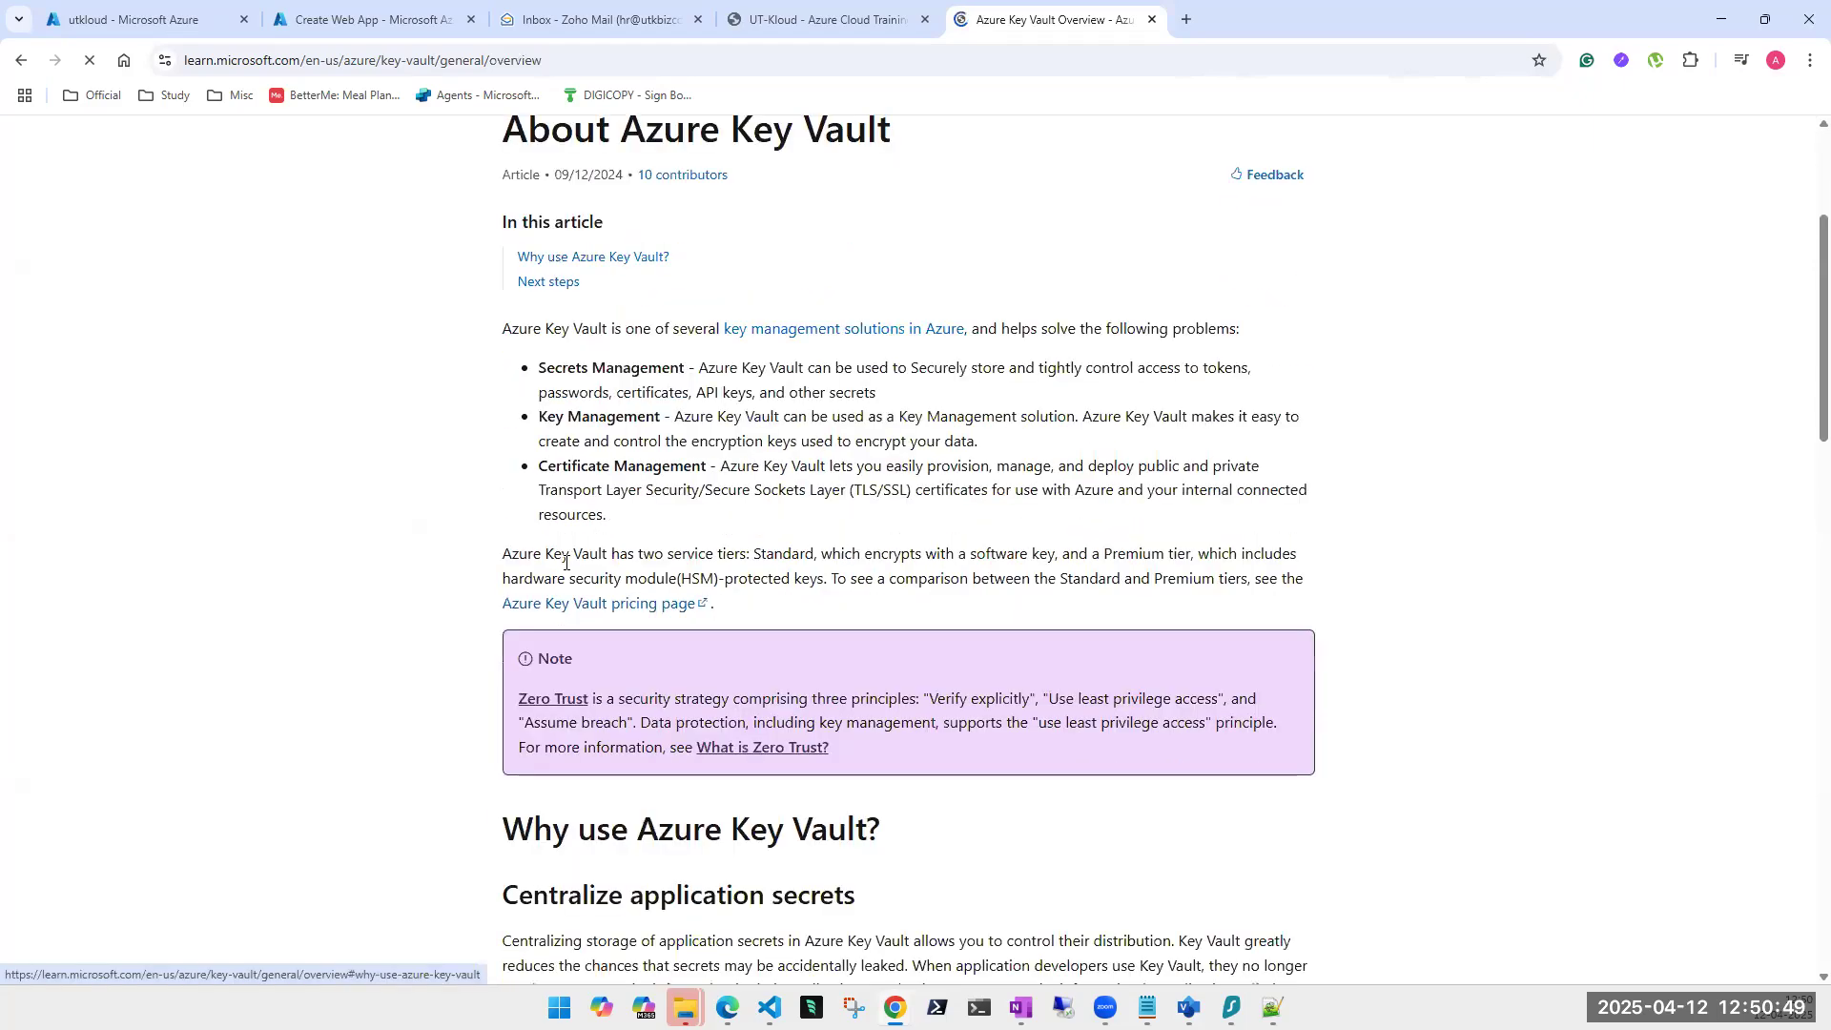
scroll(567, 527, down, 10)
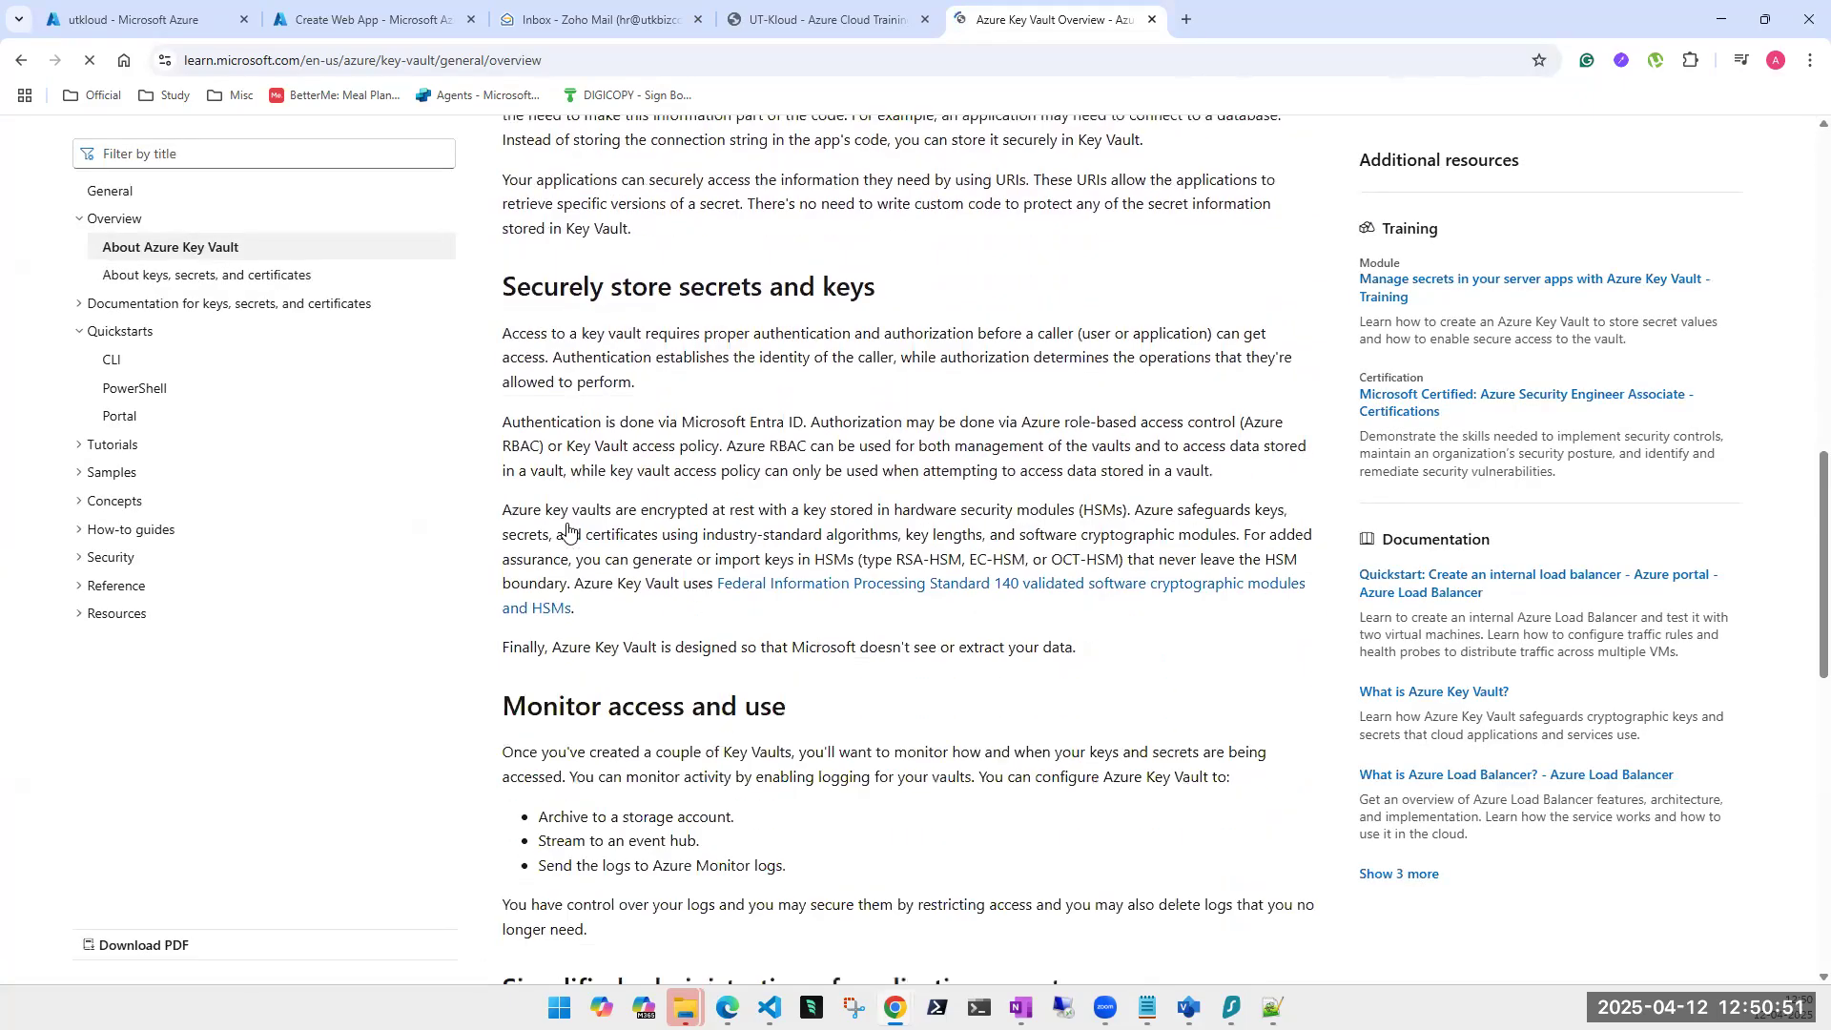
scroll(647, 487, down, 10)
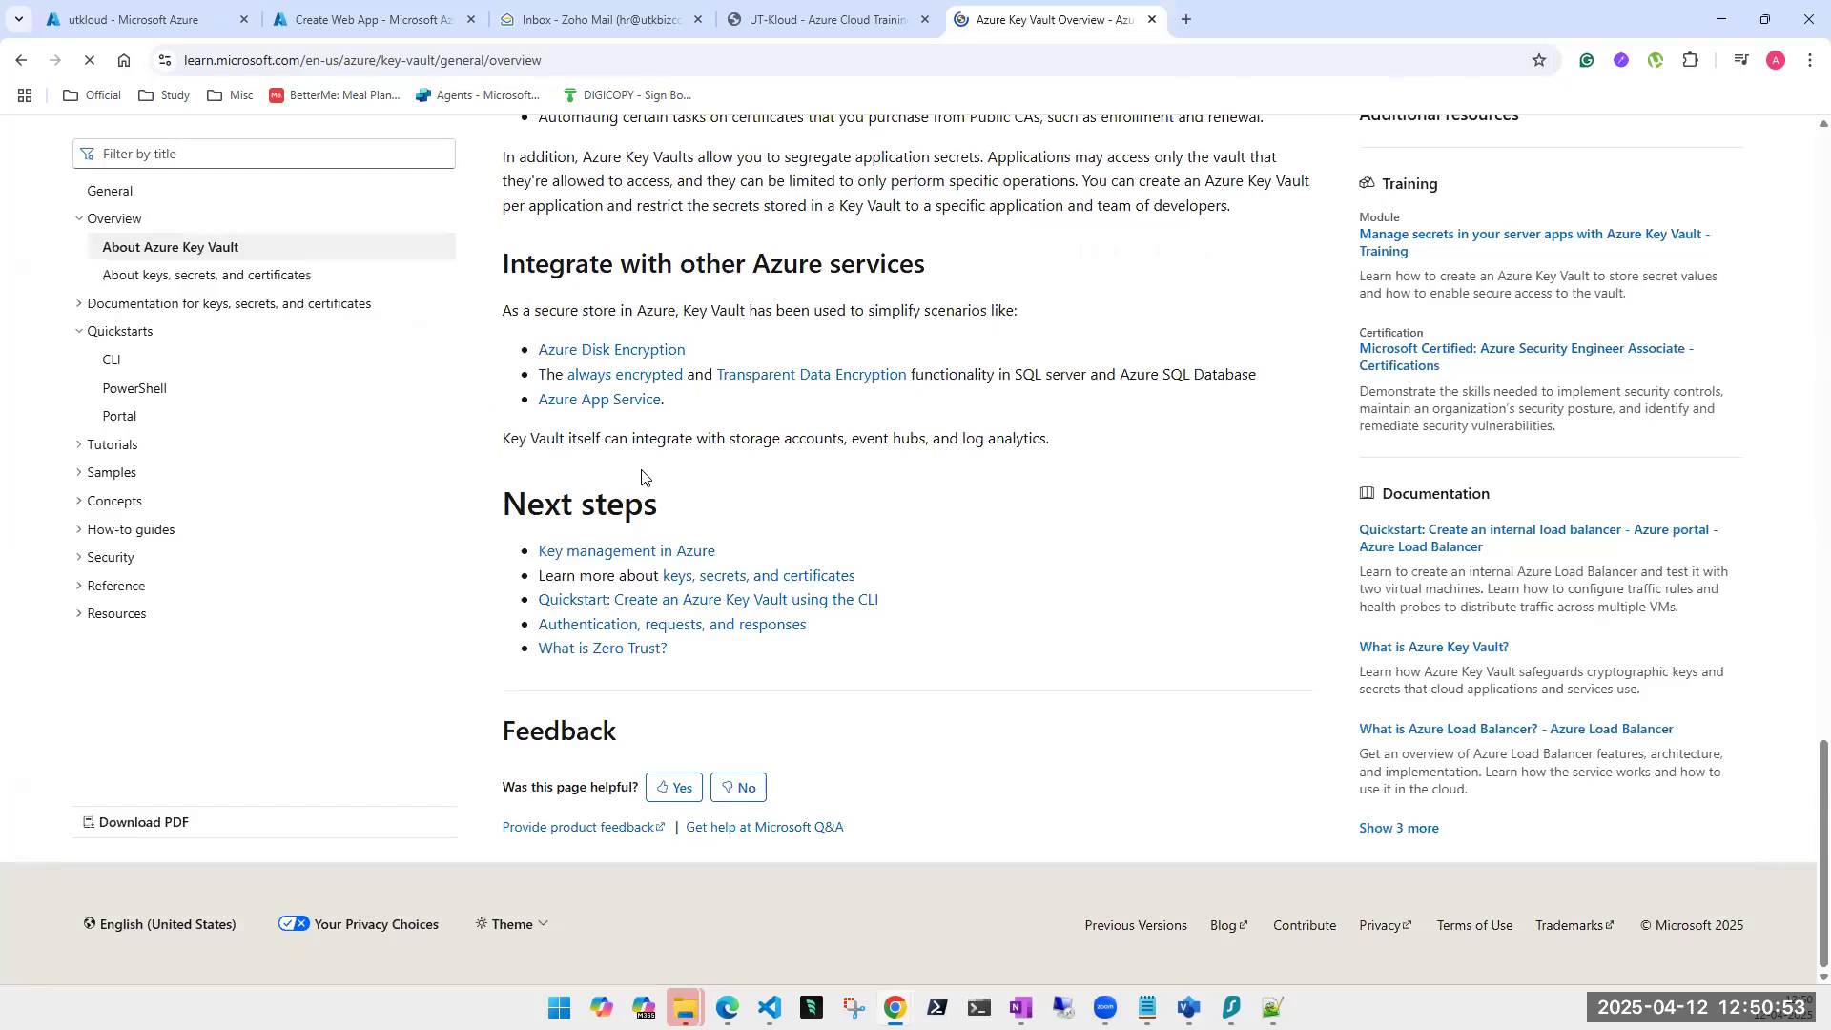
scroll(464, 387, up, 5)
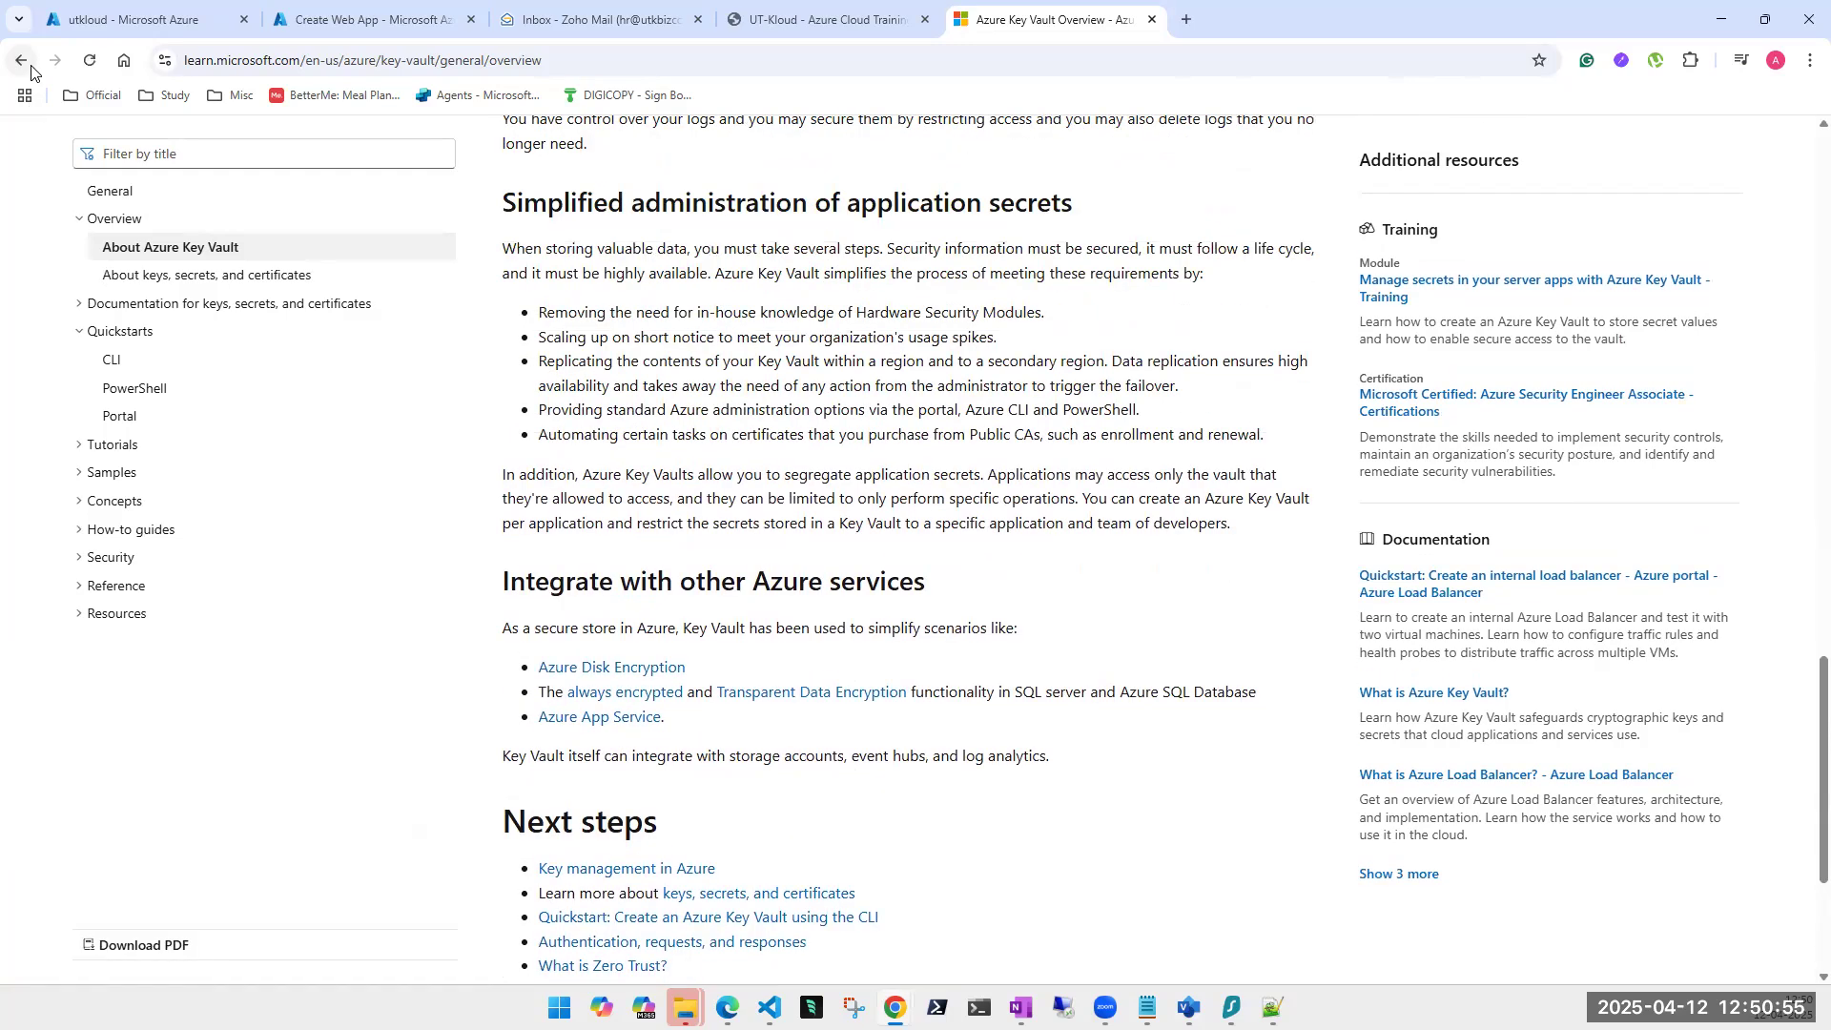
click(32, 71)
scroll(474, 160, down, 3)
scroll(562, 449, up, 3)
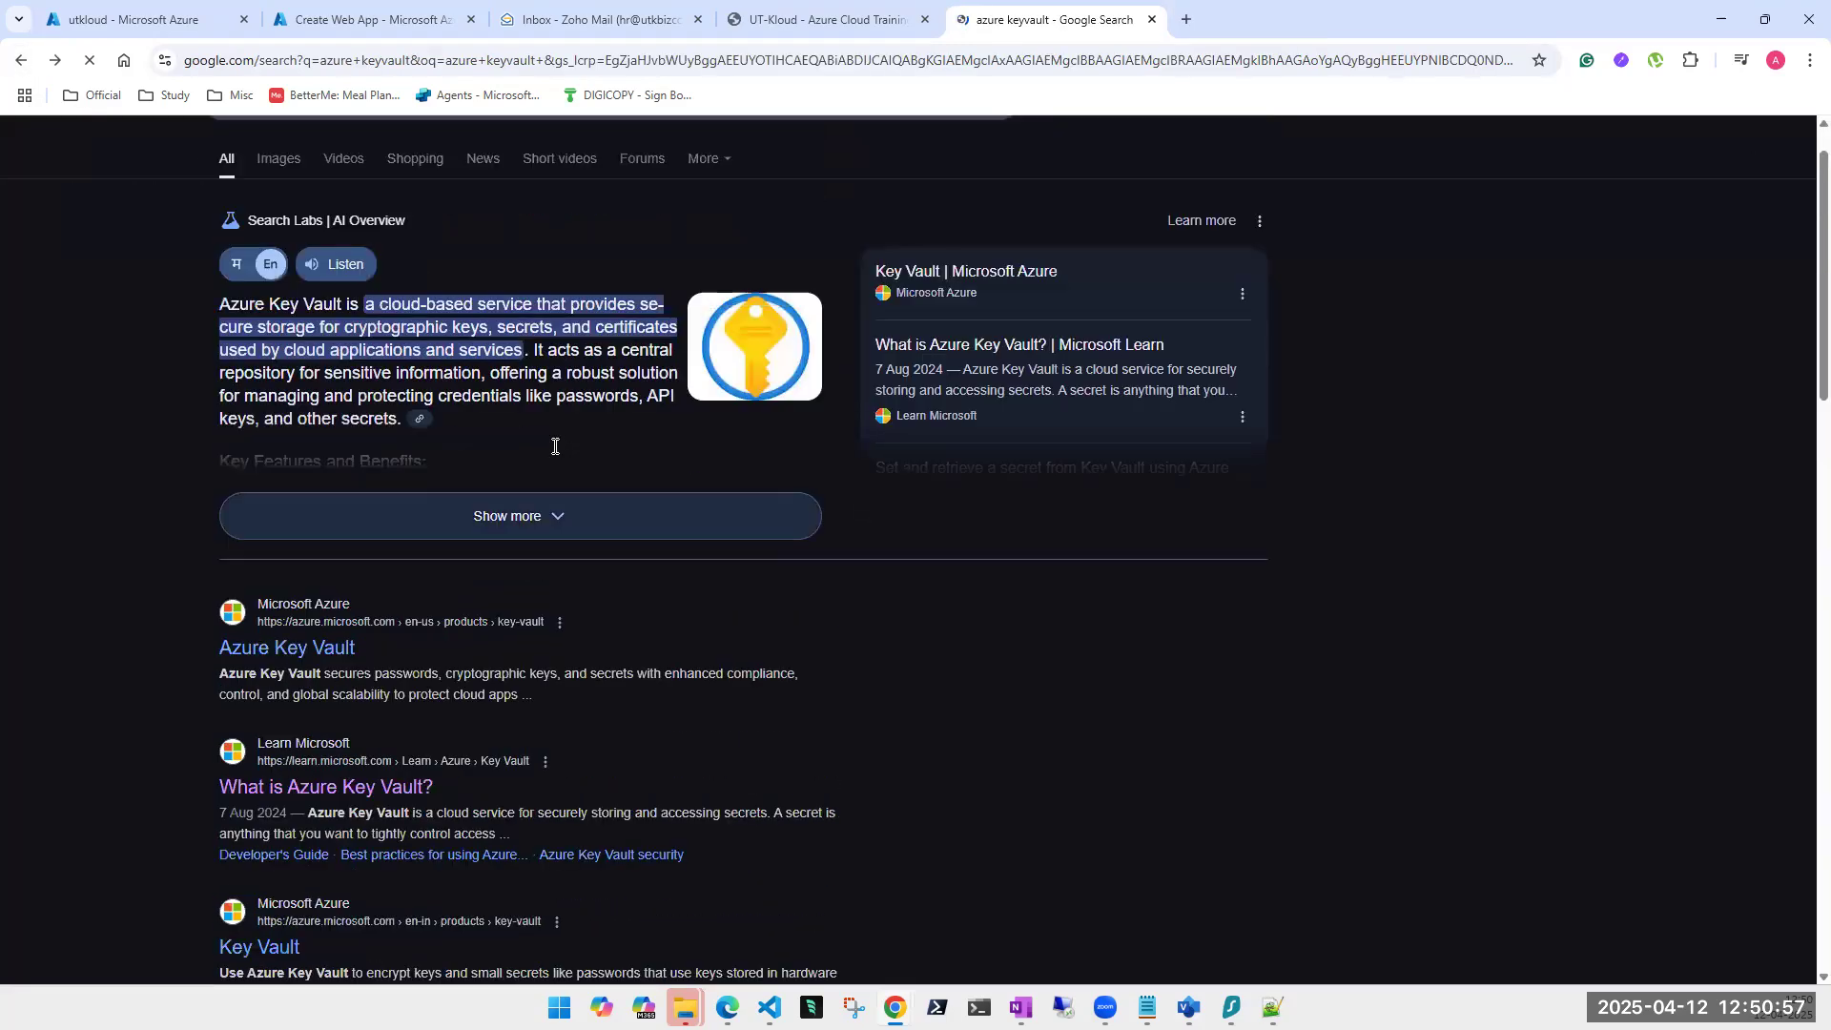
Change the search to 'azure key vault architecture diagram' using the suggested query.
click(413, 164)
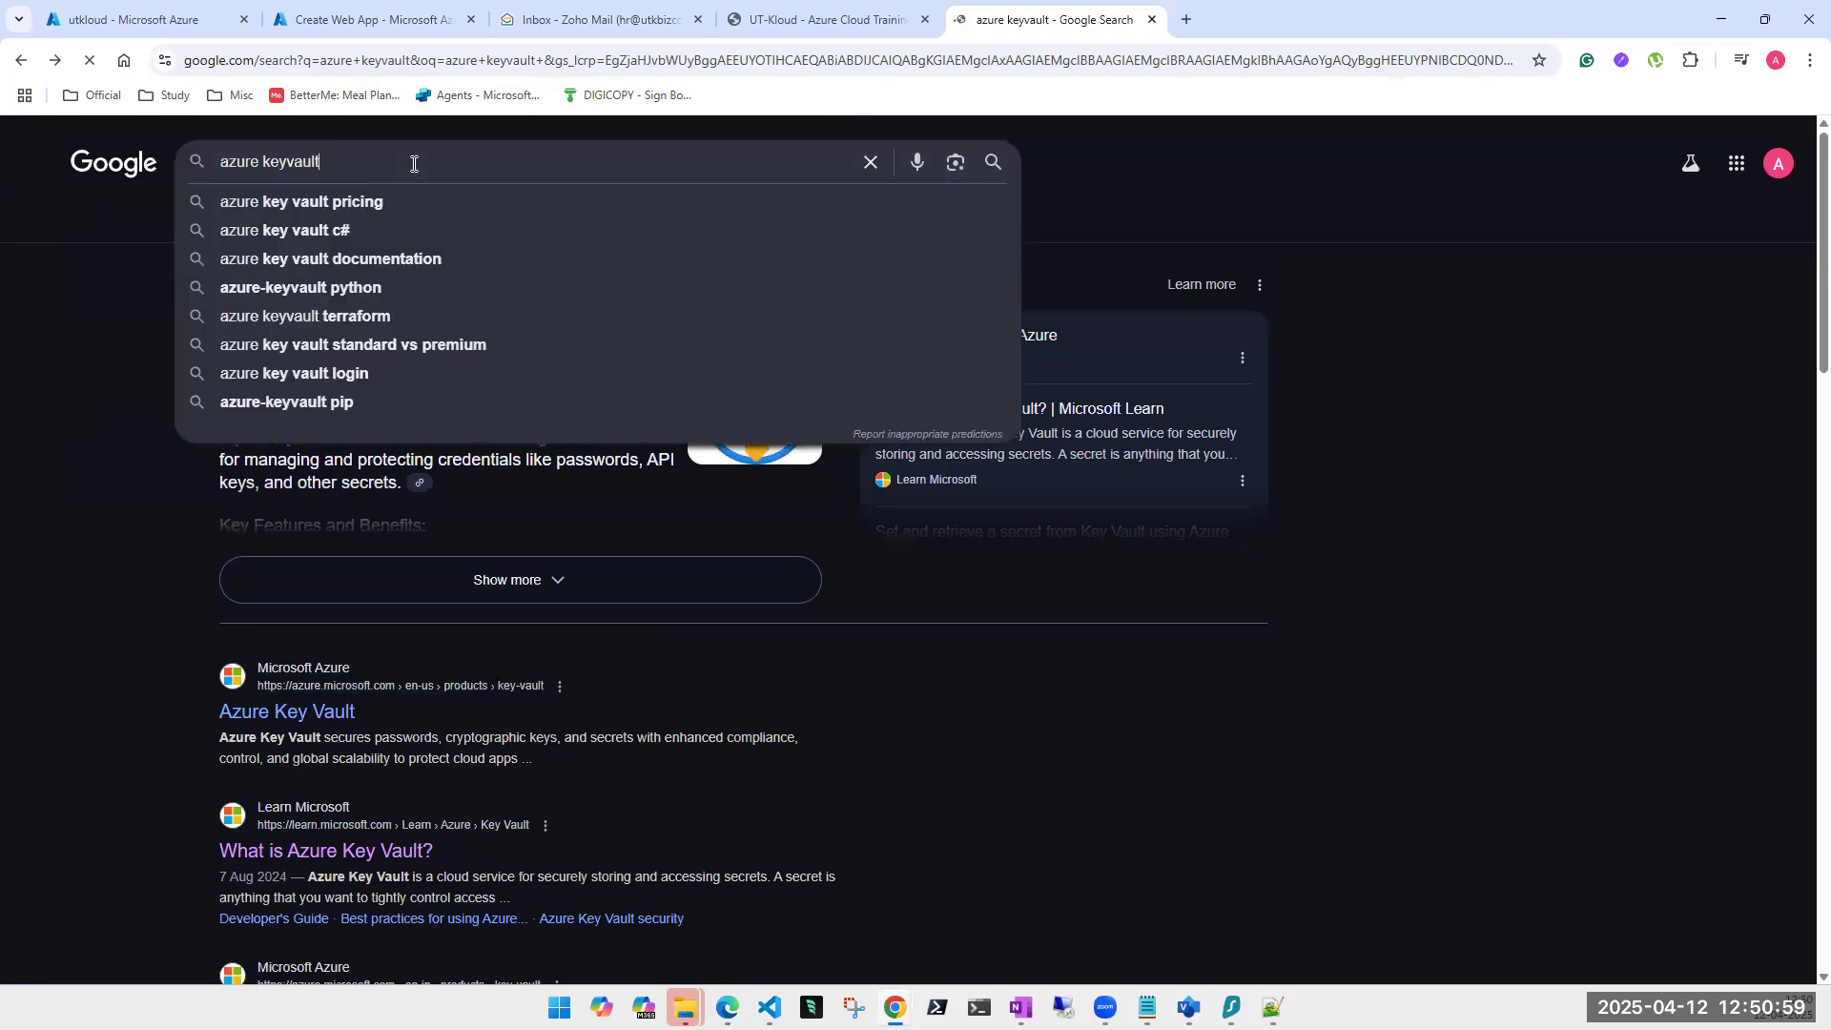
text(ar)
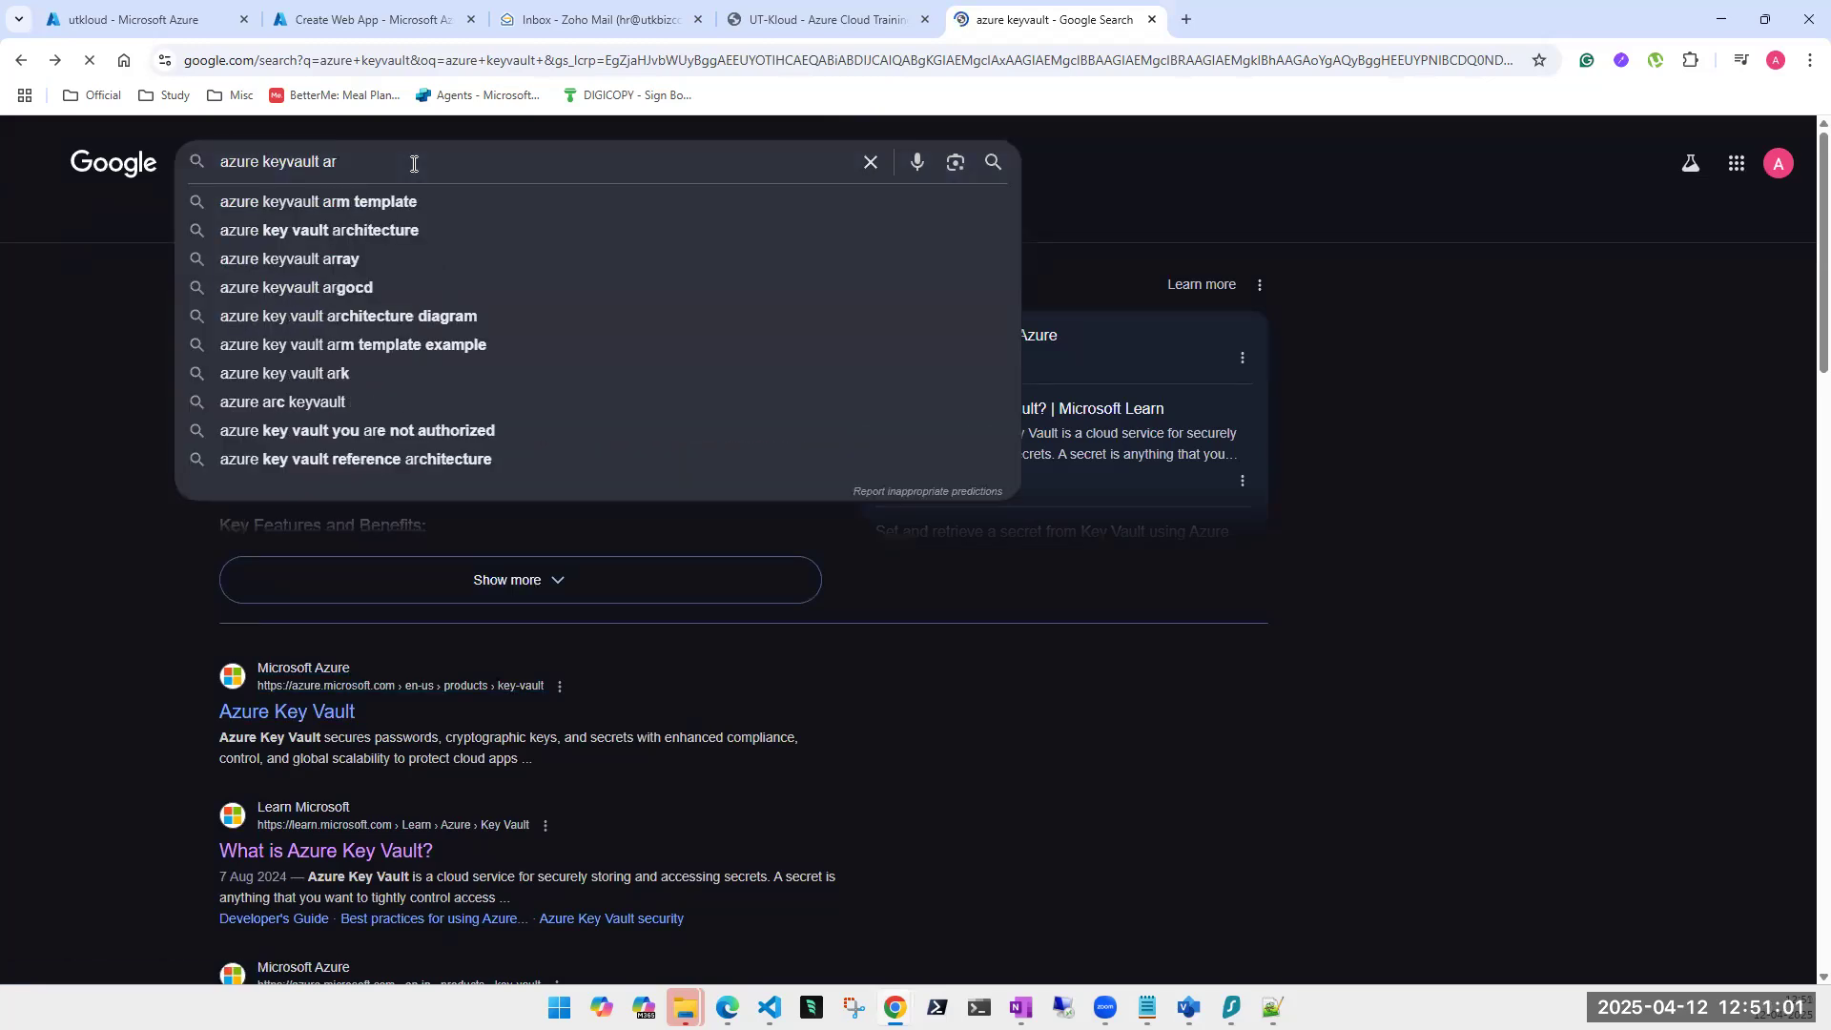
text(c)
key(Down)
key(Return)
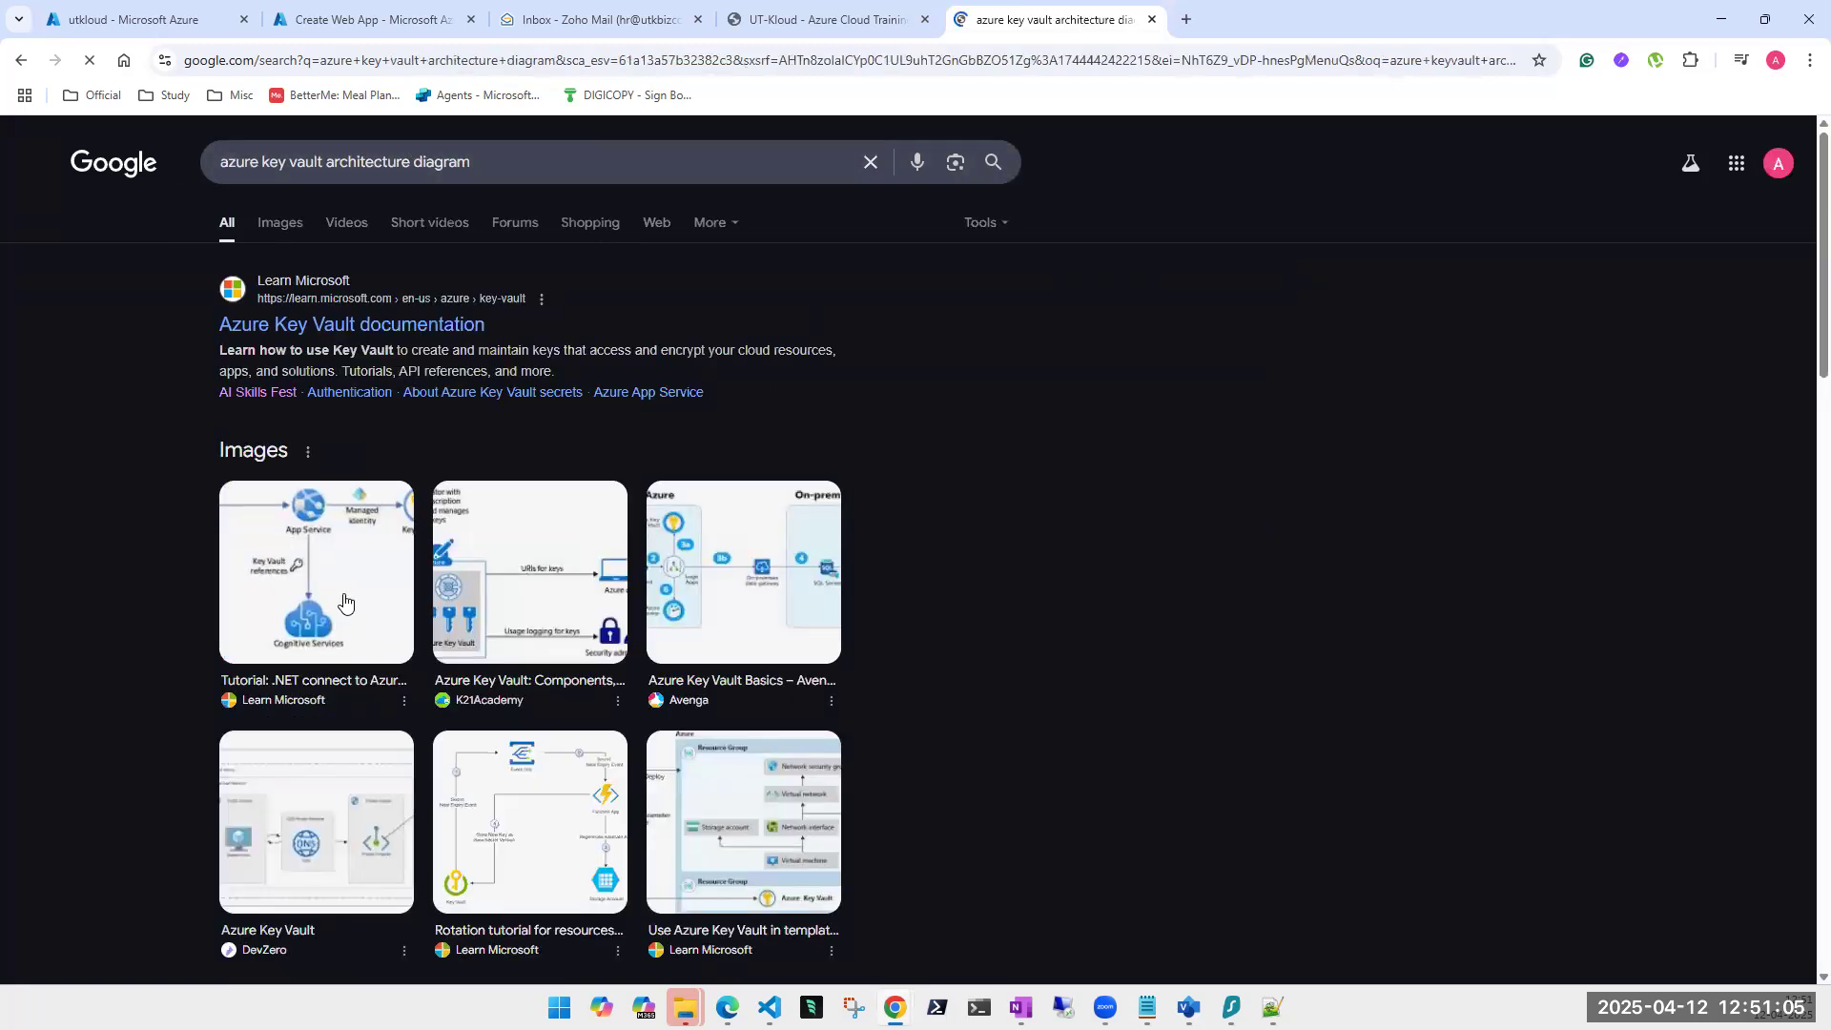
Preview related Key Vault diagrams until the PHP Key Vault tutorial diagram is shown.
click(344, 602)
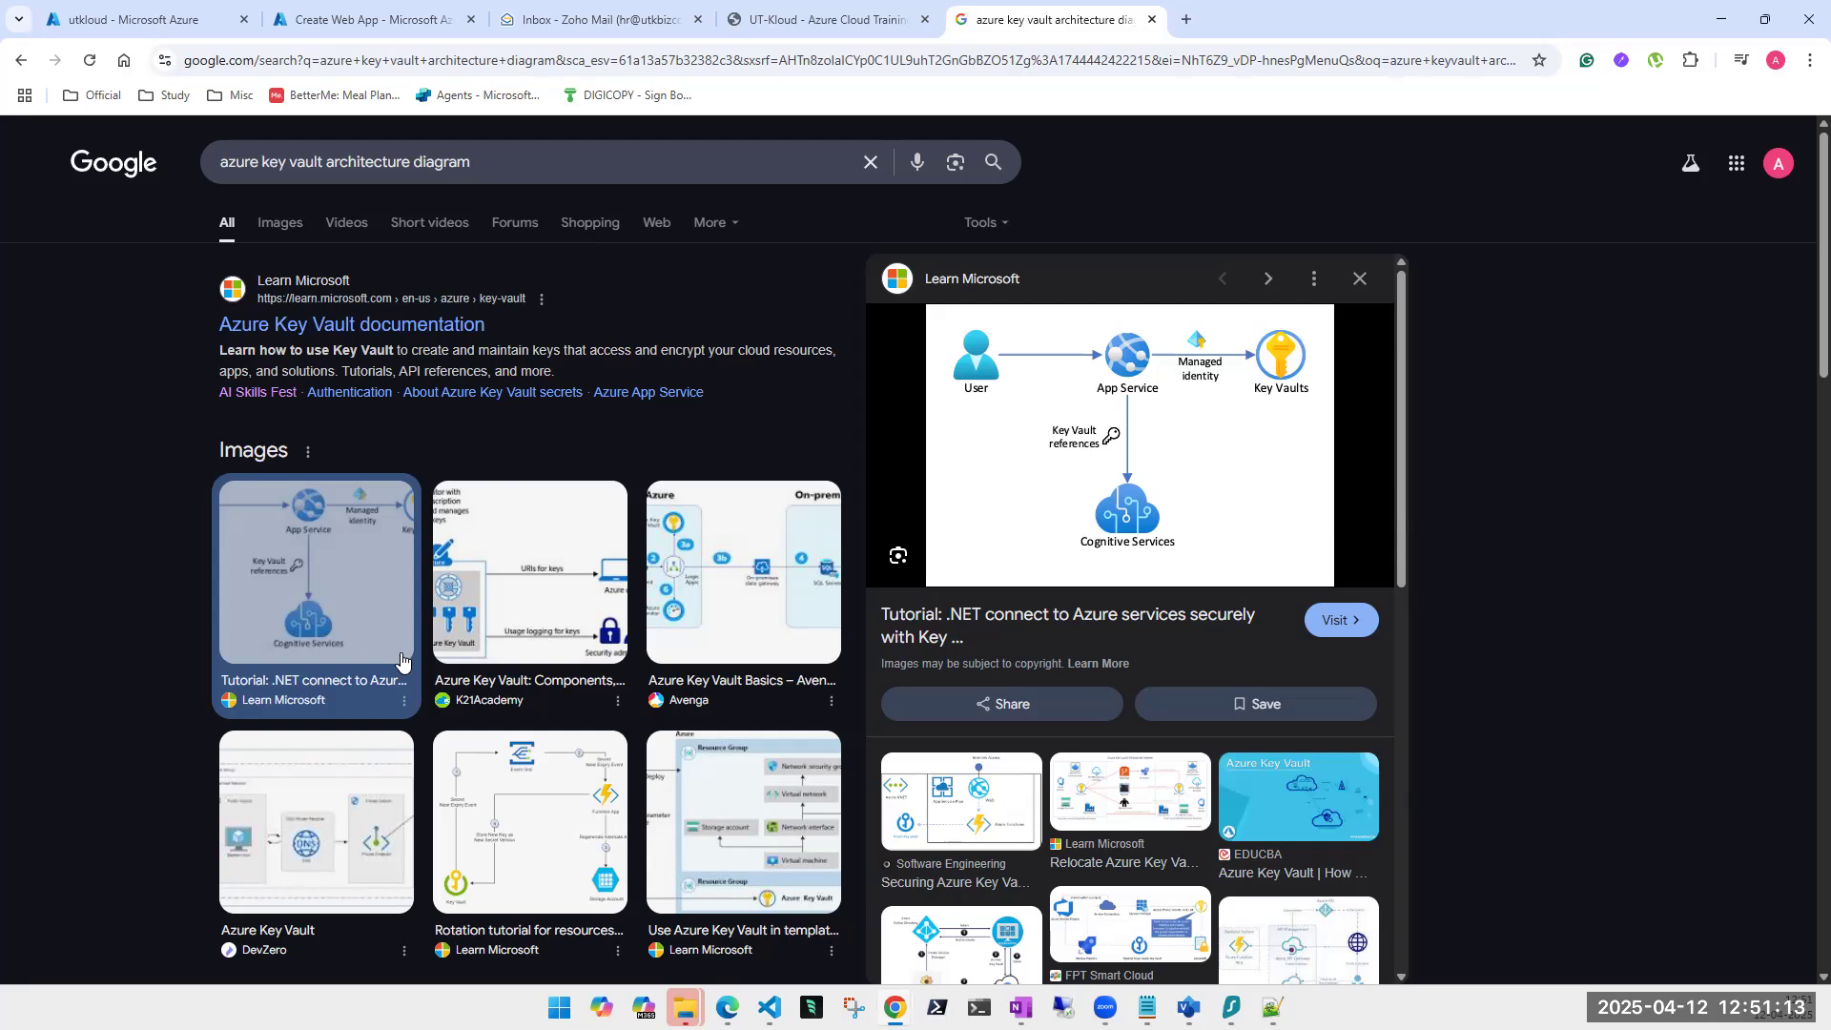
click(967, 793)
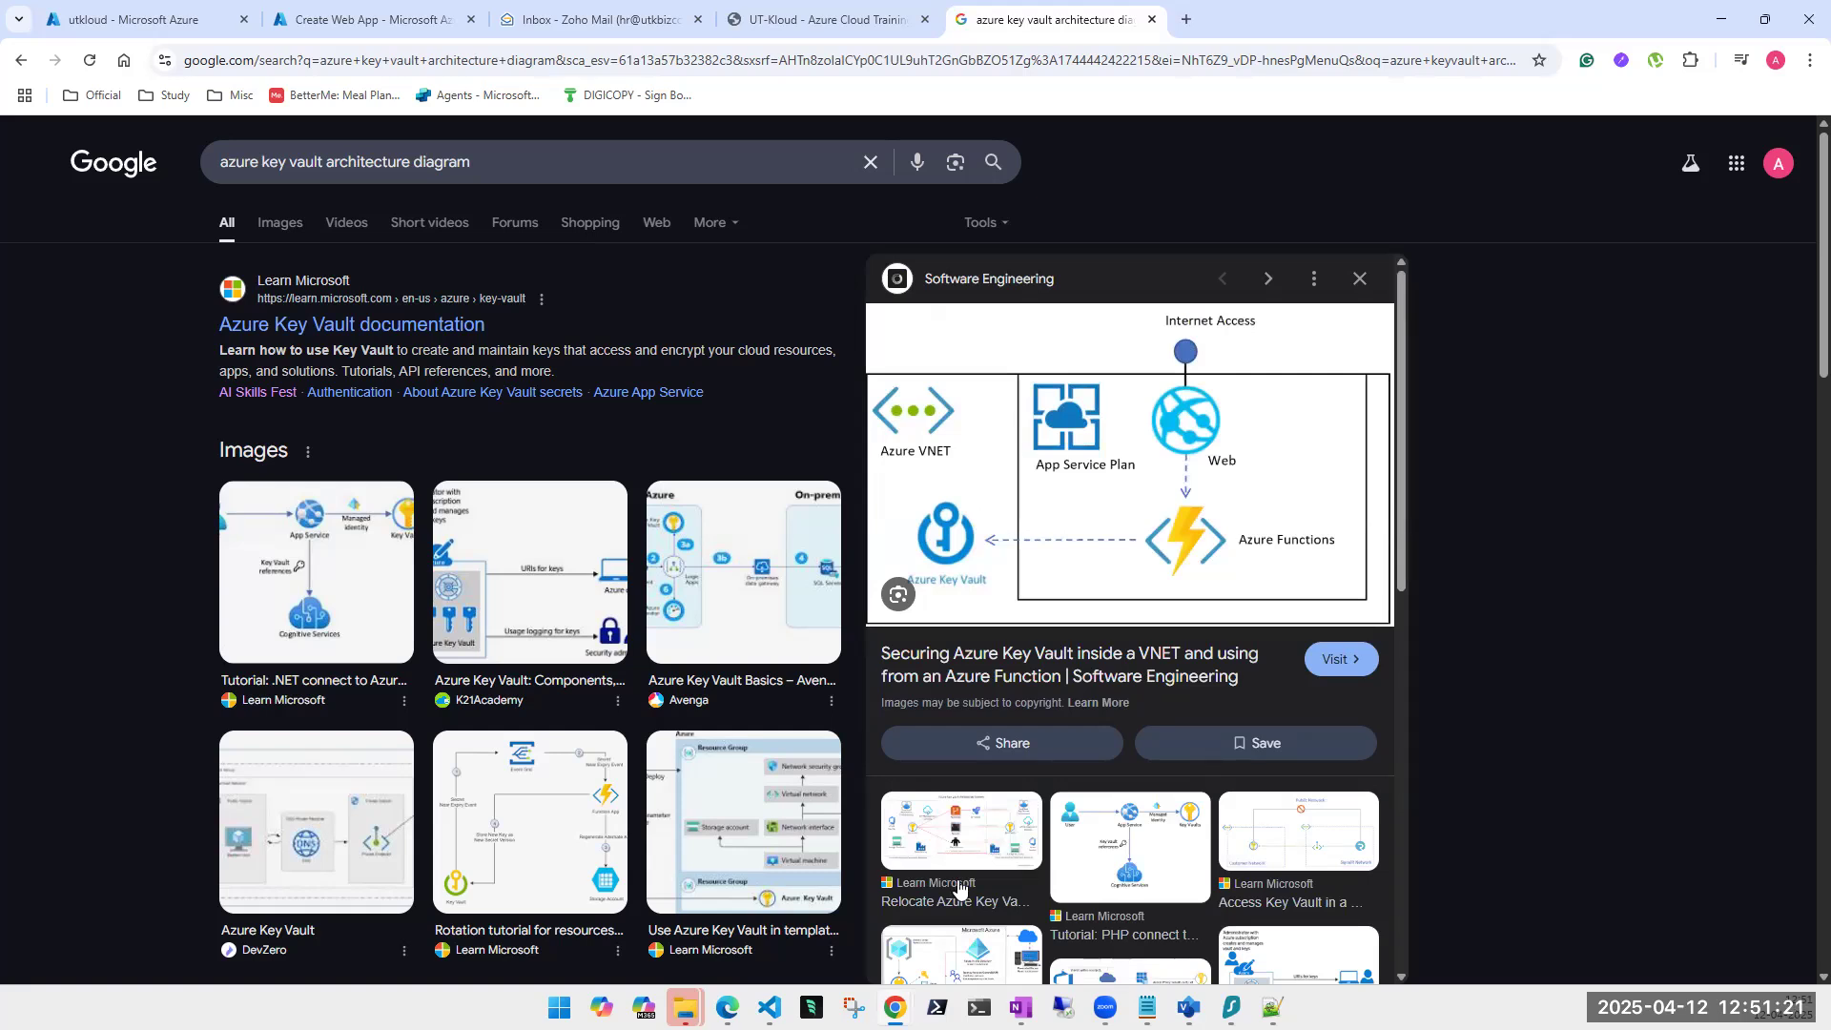
click(568, 771)
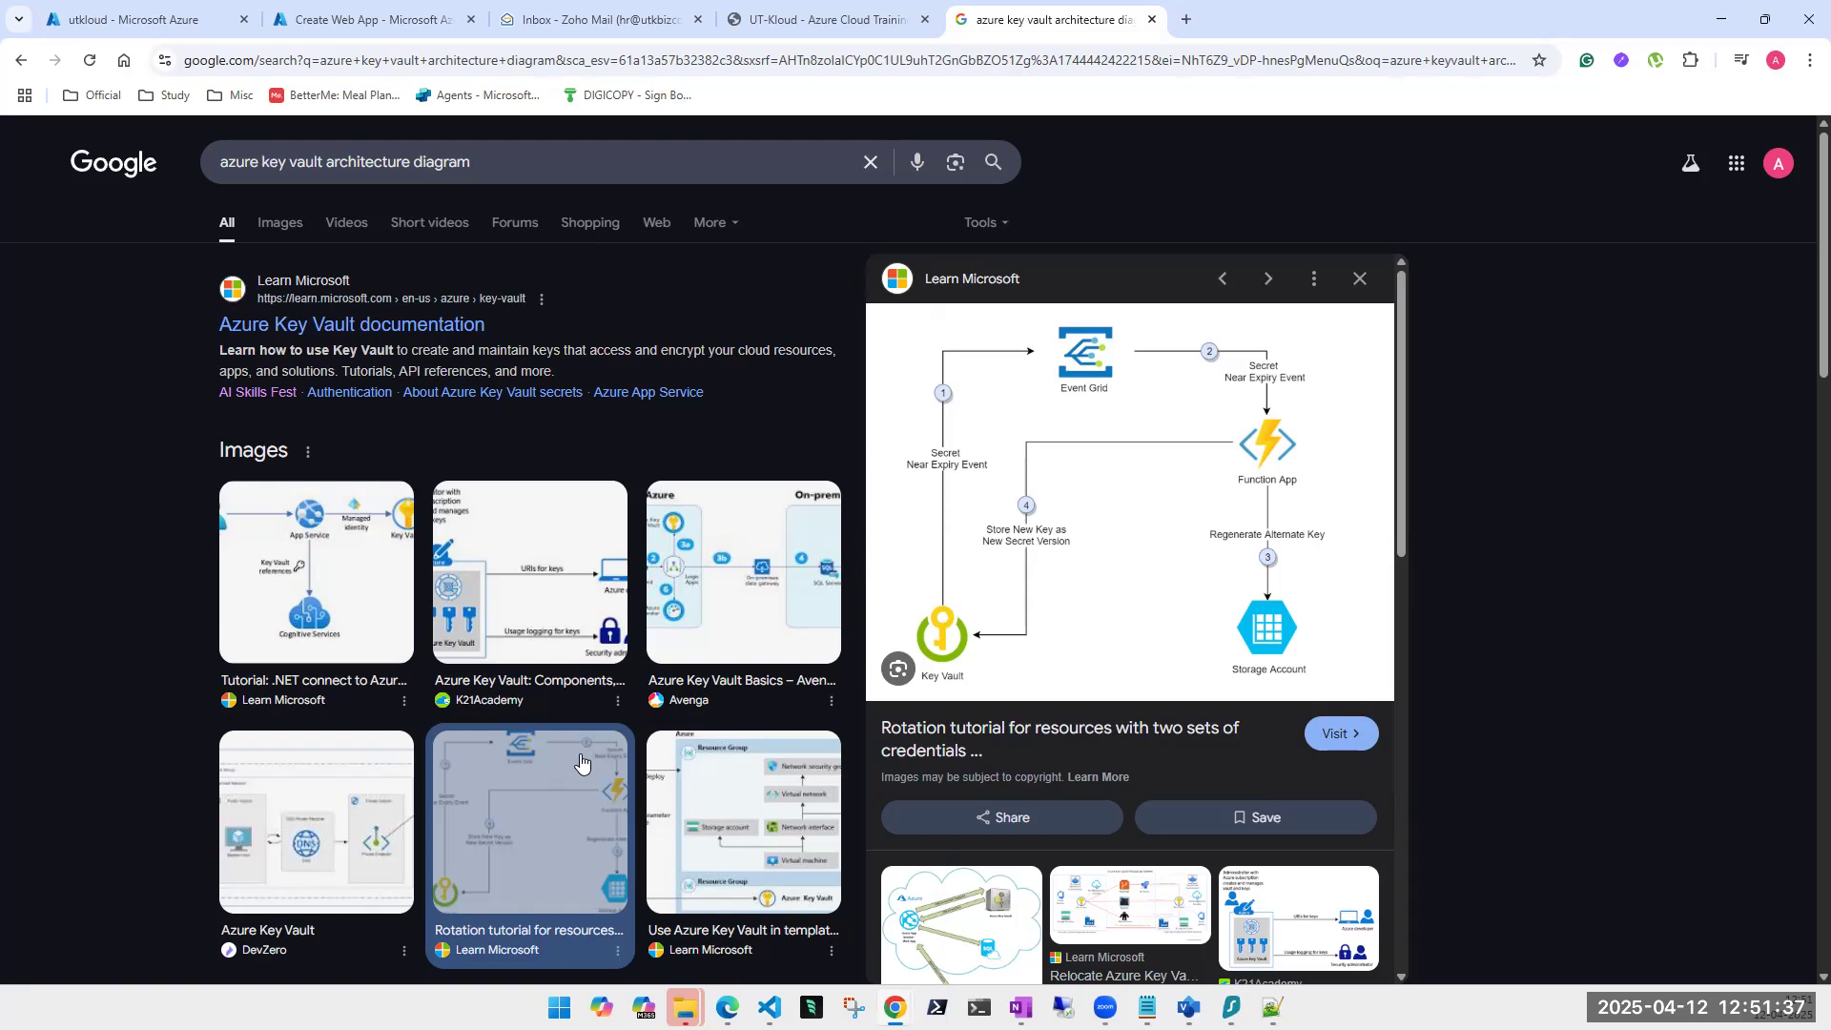
click(750, 843)
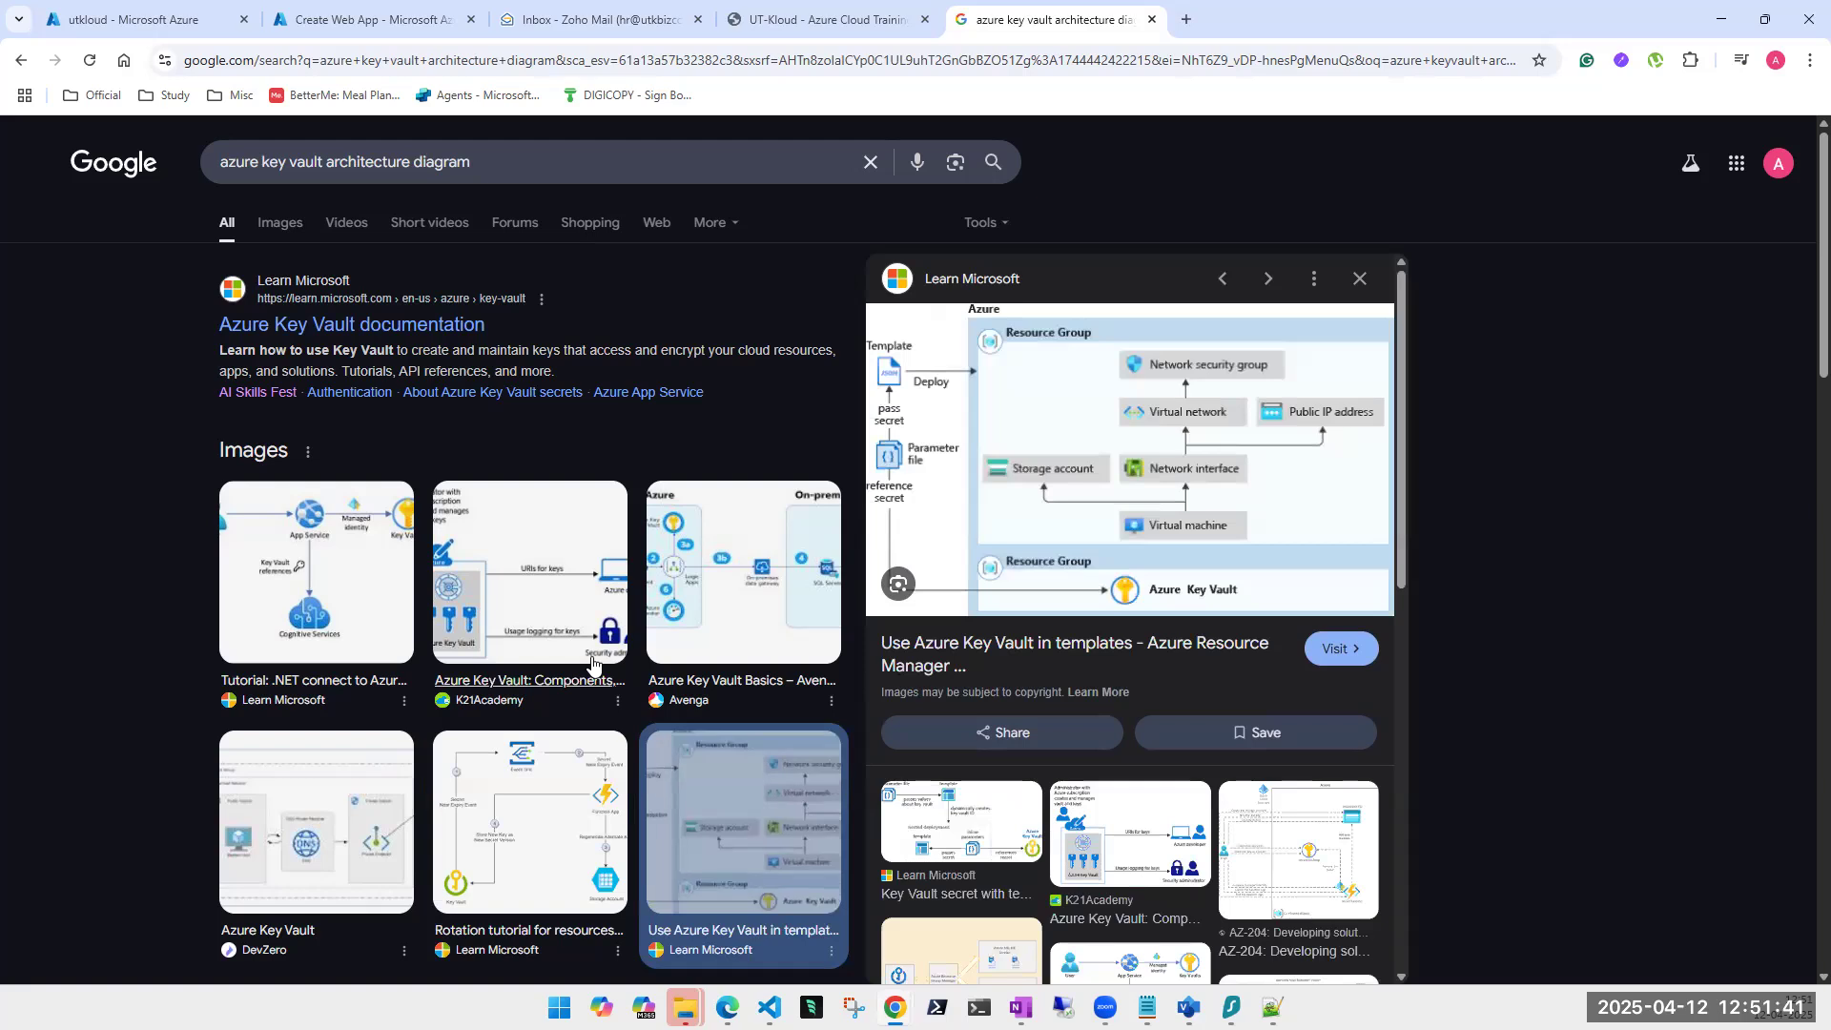
scroll(749, 843, down, 5)
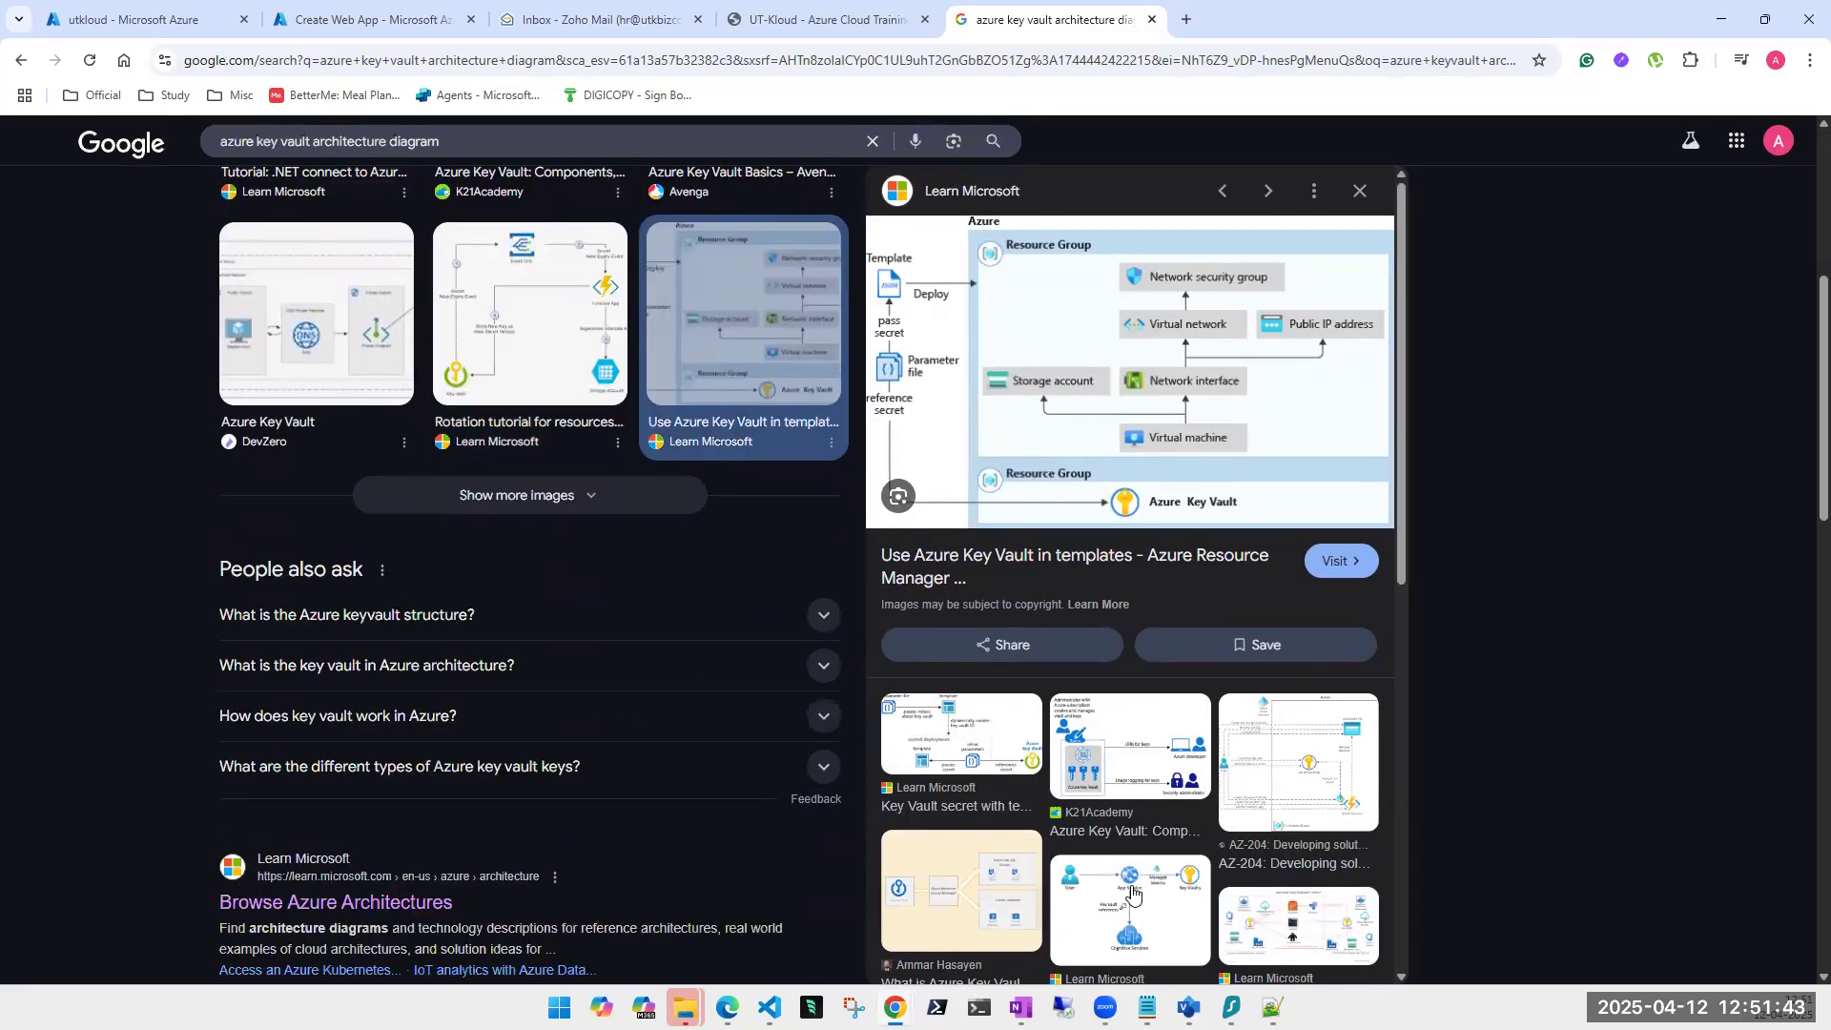
click(982, 921)
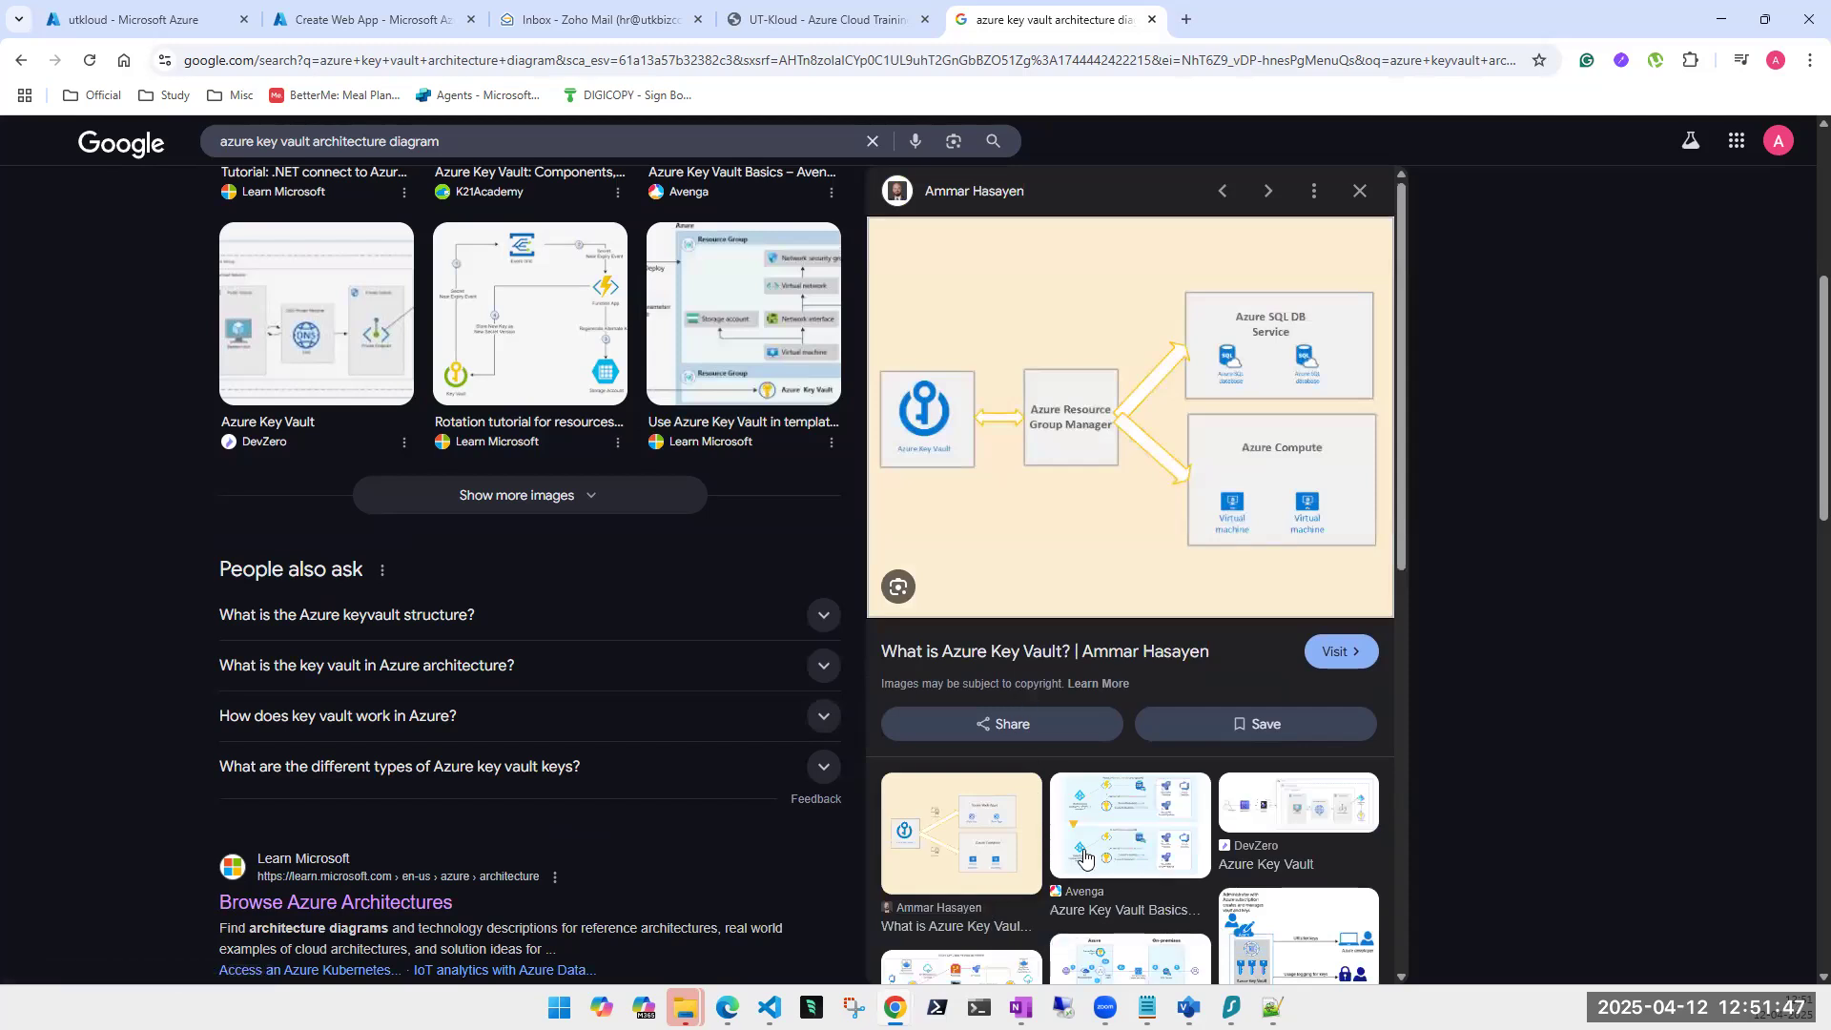
click(1078, 850)
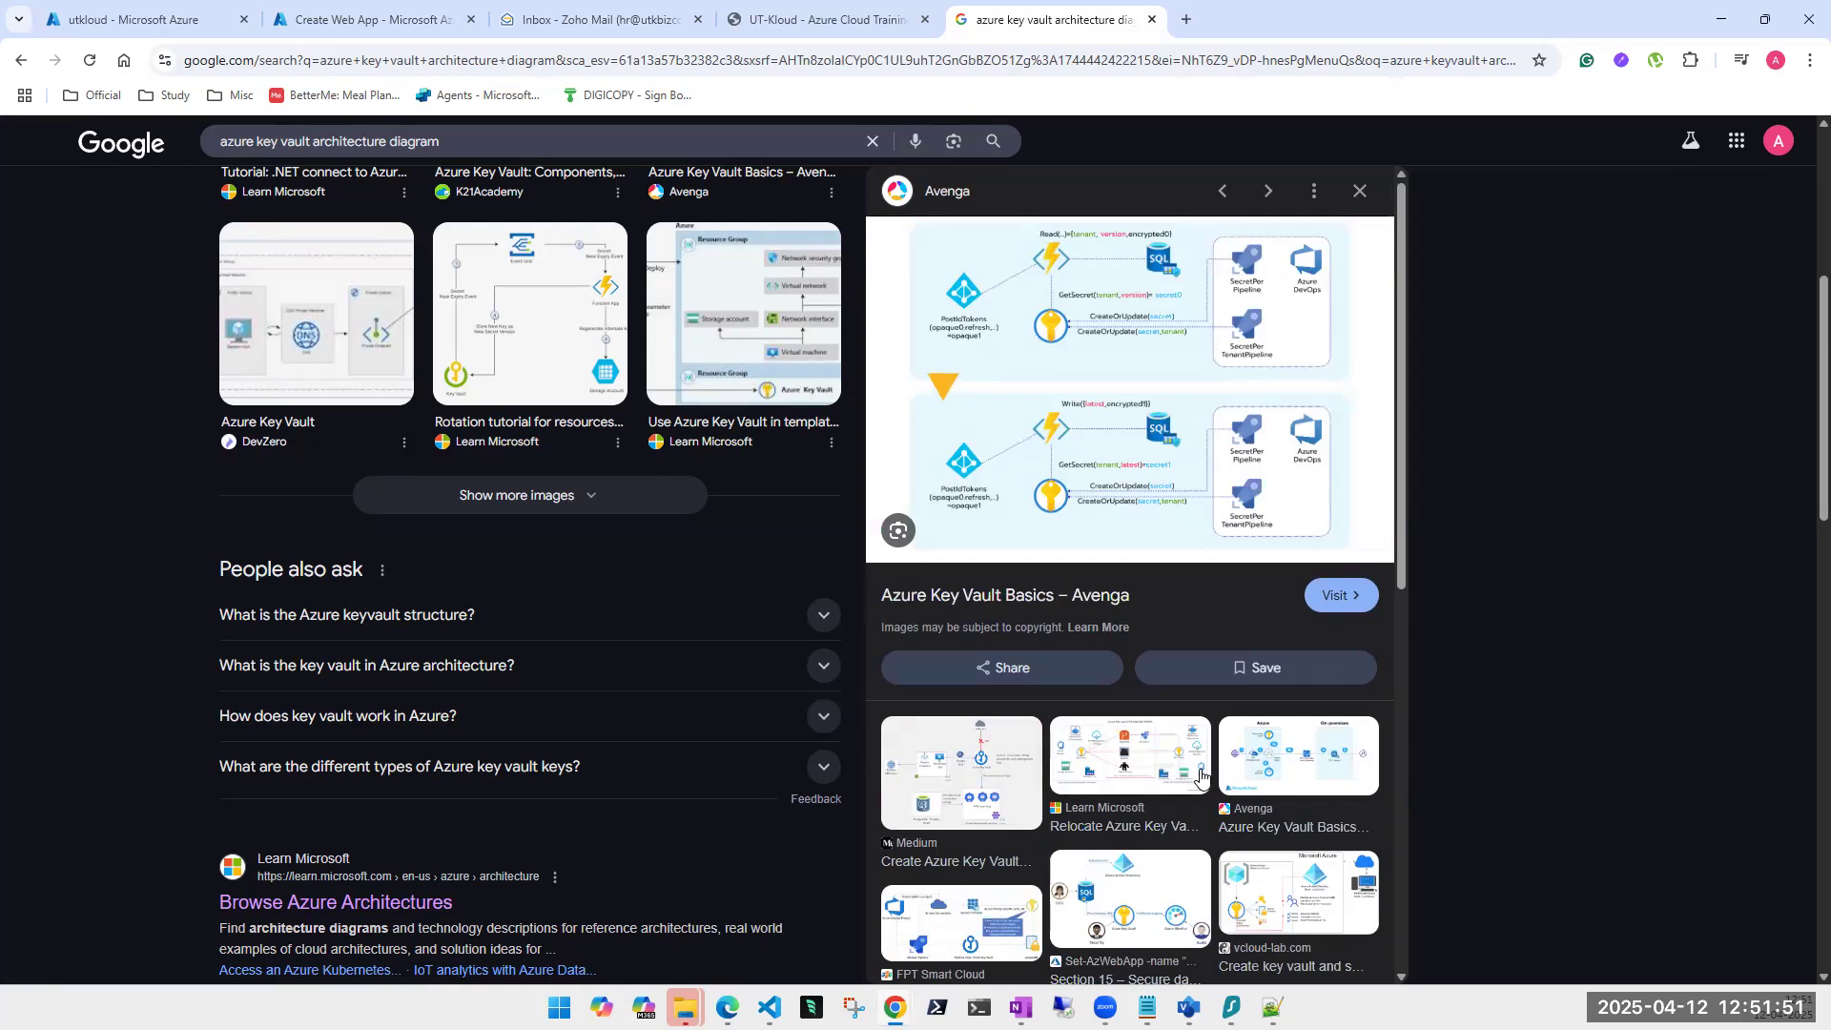
click(1200, 775)
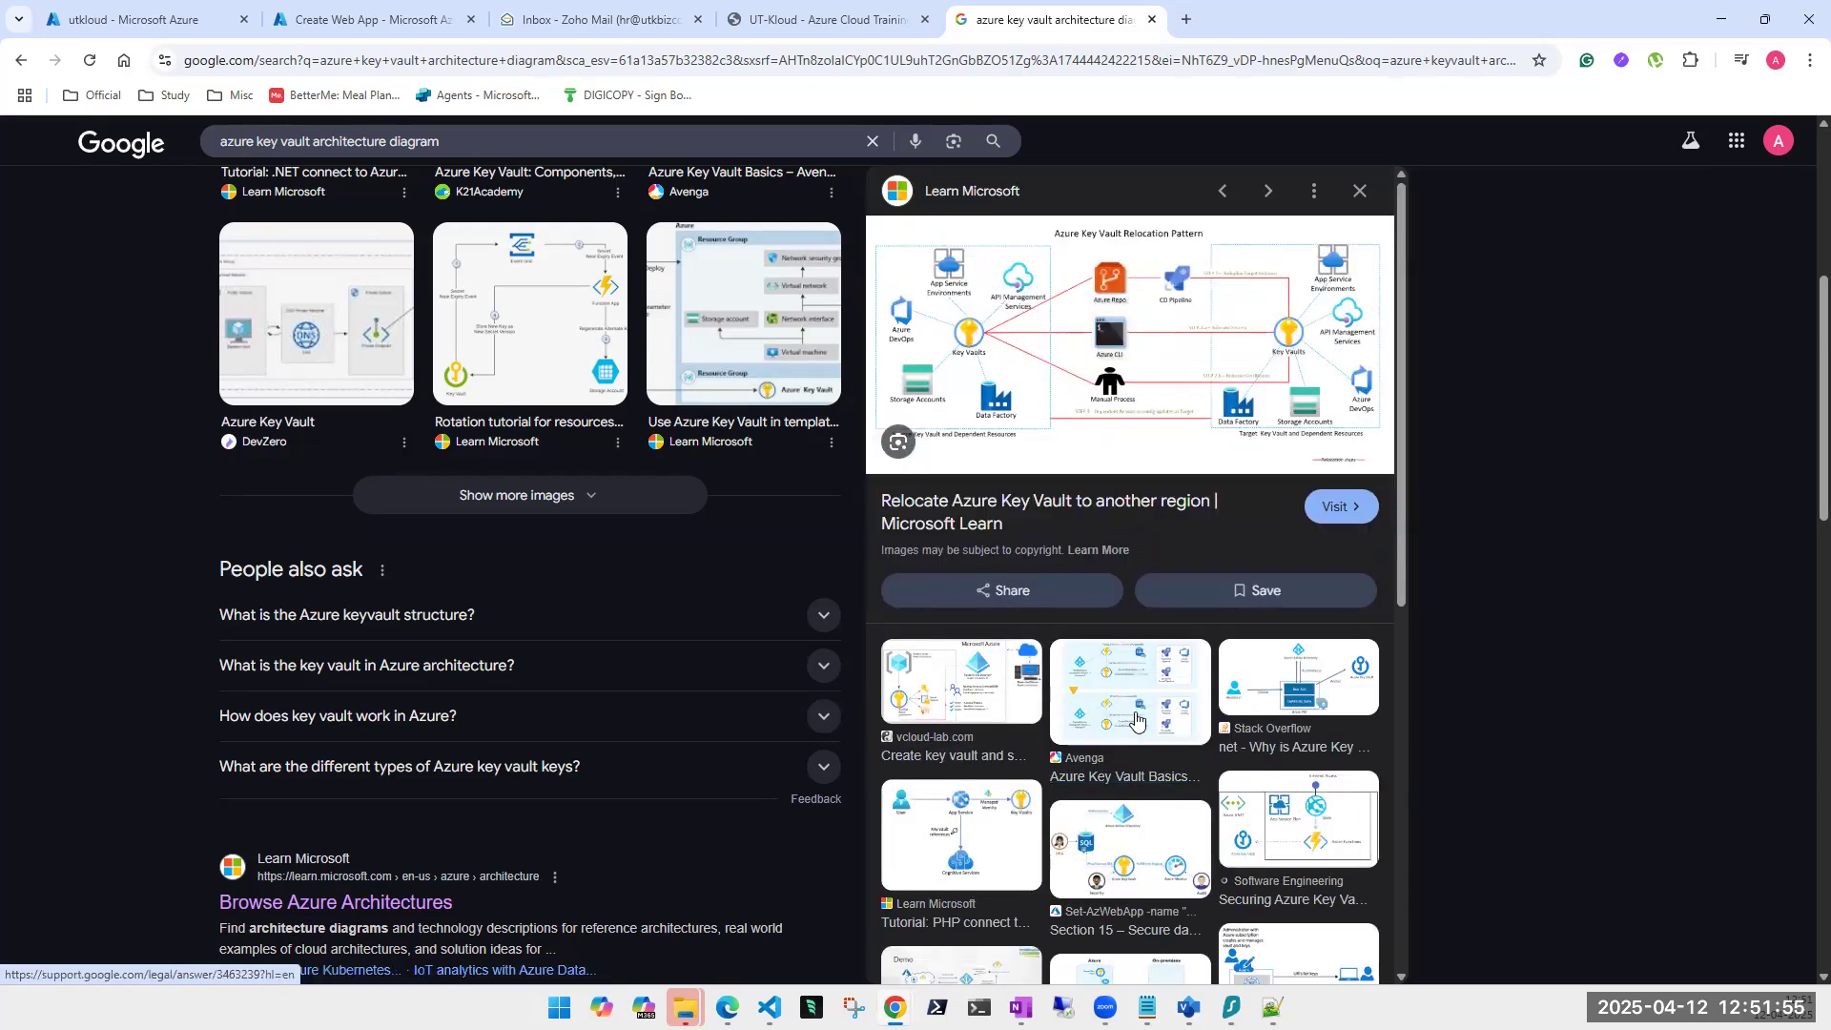
click(1126, 837)
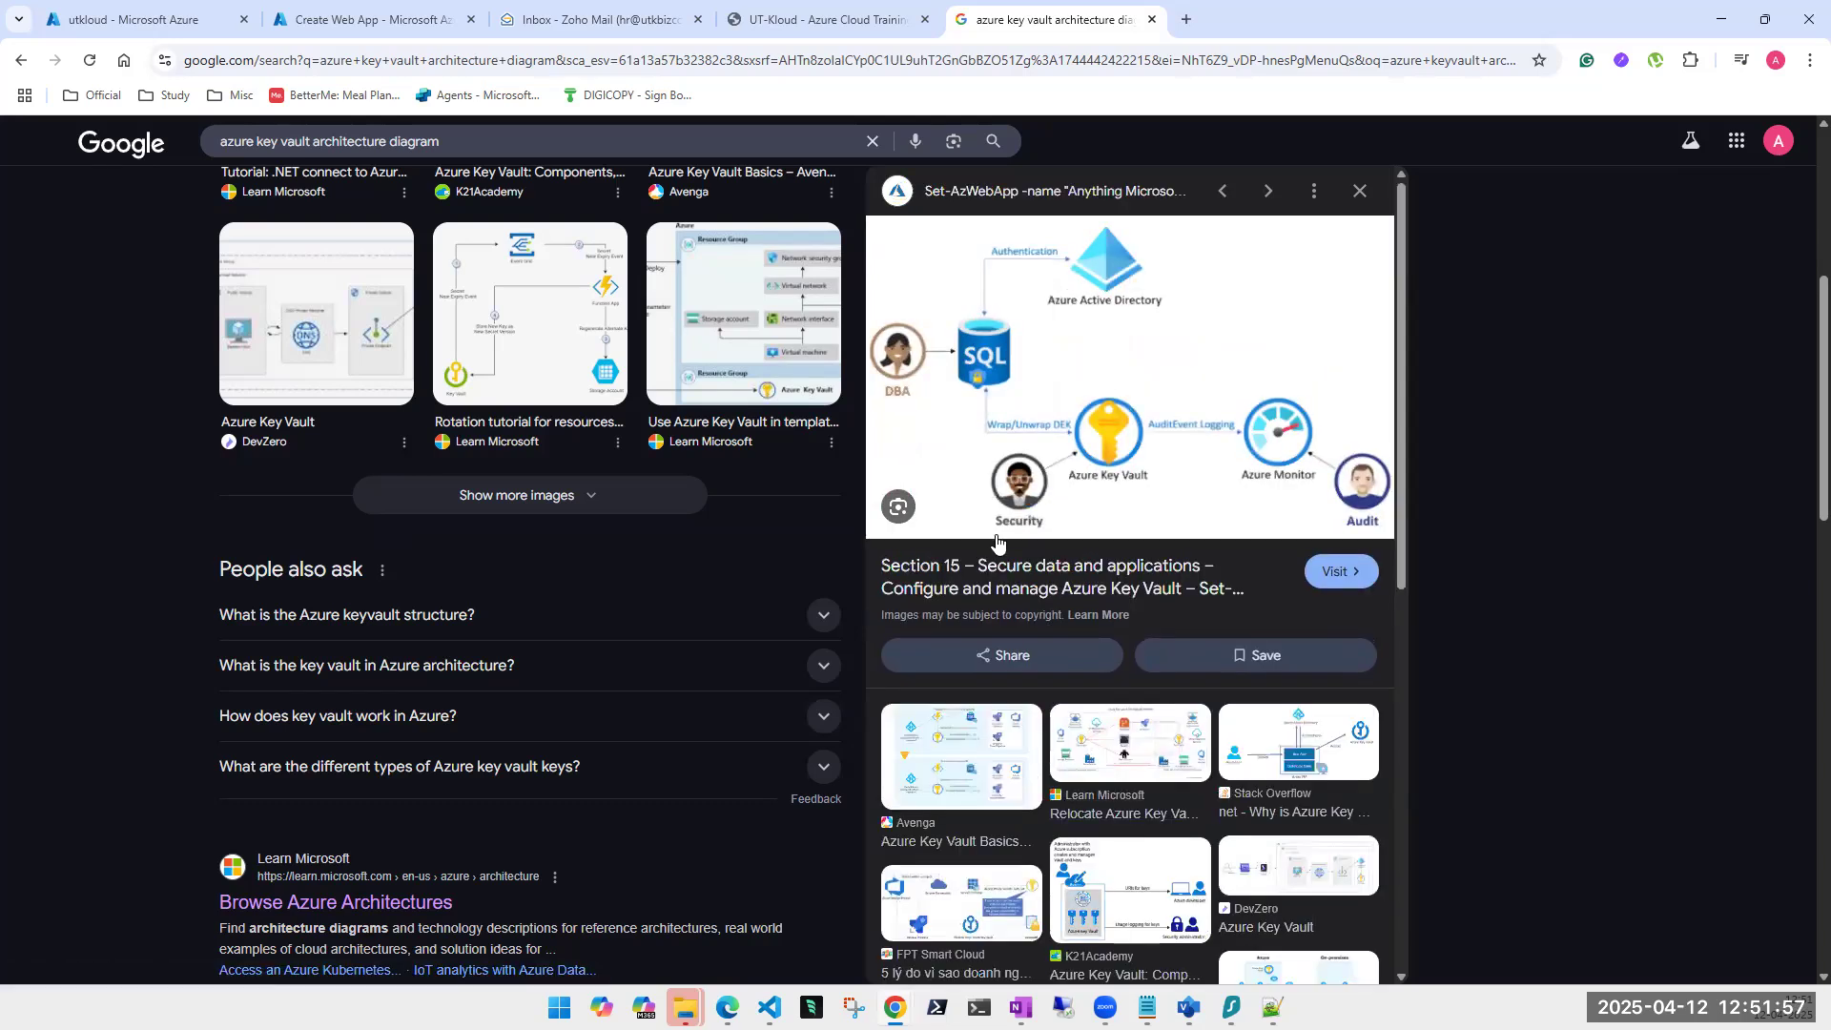
scroll(1126, 834, down, 2)
scroll(1126, 833, down, 1)
click(1131, 804)
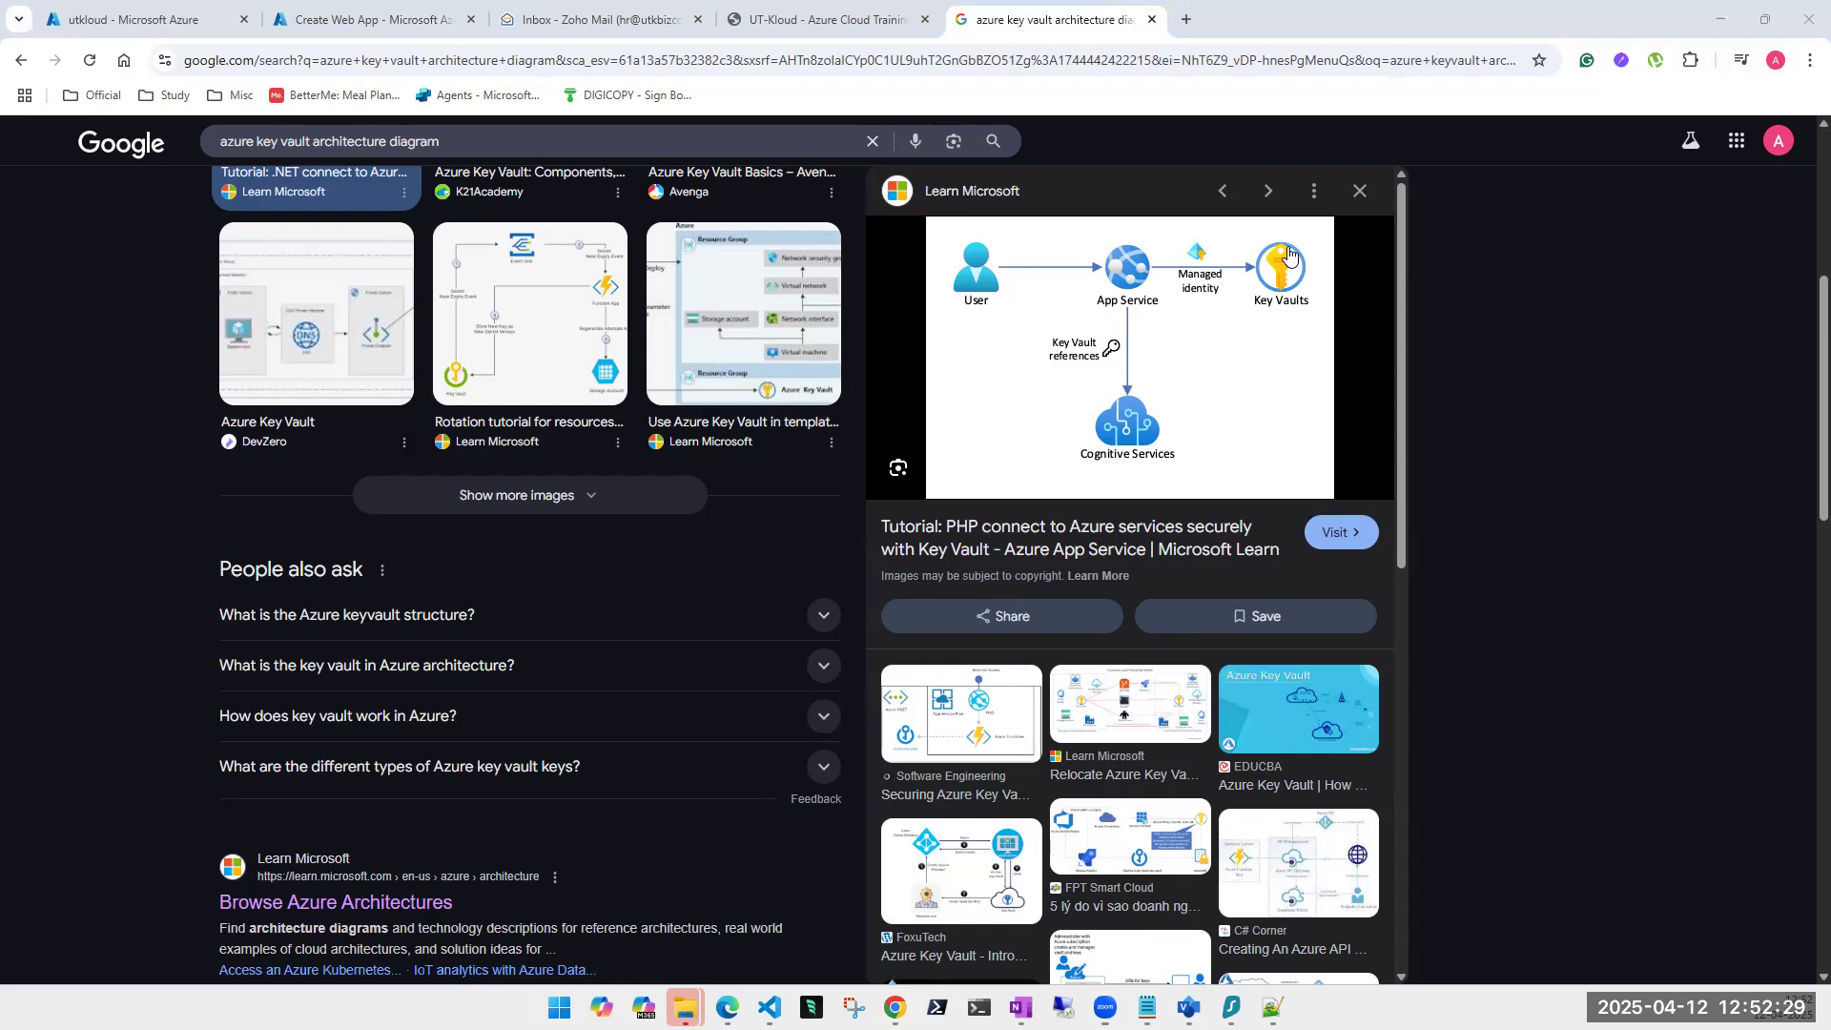
Annotate the User to App Service to Key Vaults flow with pen strokes, then clear them.
drag(1002, 282, 1141, 278)
mouse_move(1140, 280)
mouse_down()
mouse_move(1285, 276)
mouse_move(1138, 279)
mouse_move(1128, 393)
mouse_up()
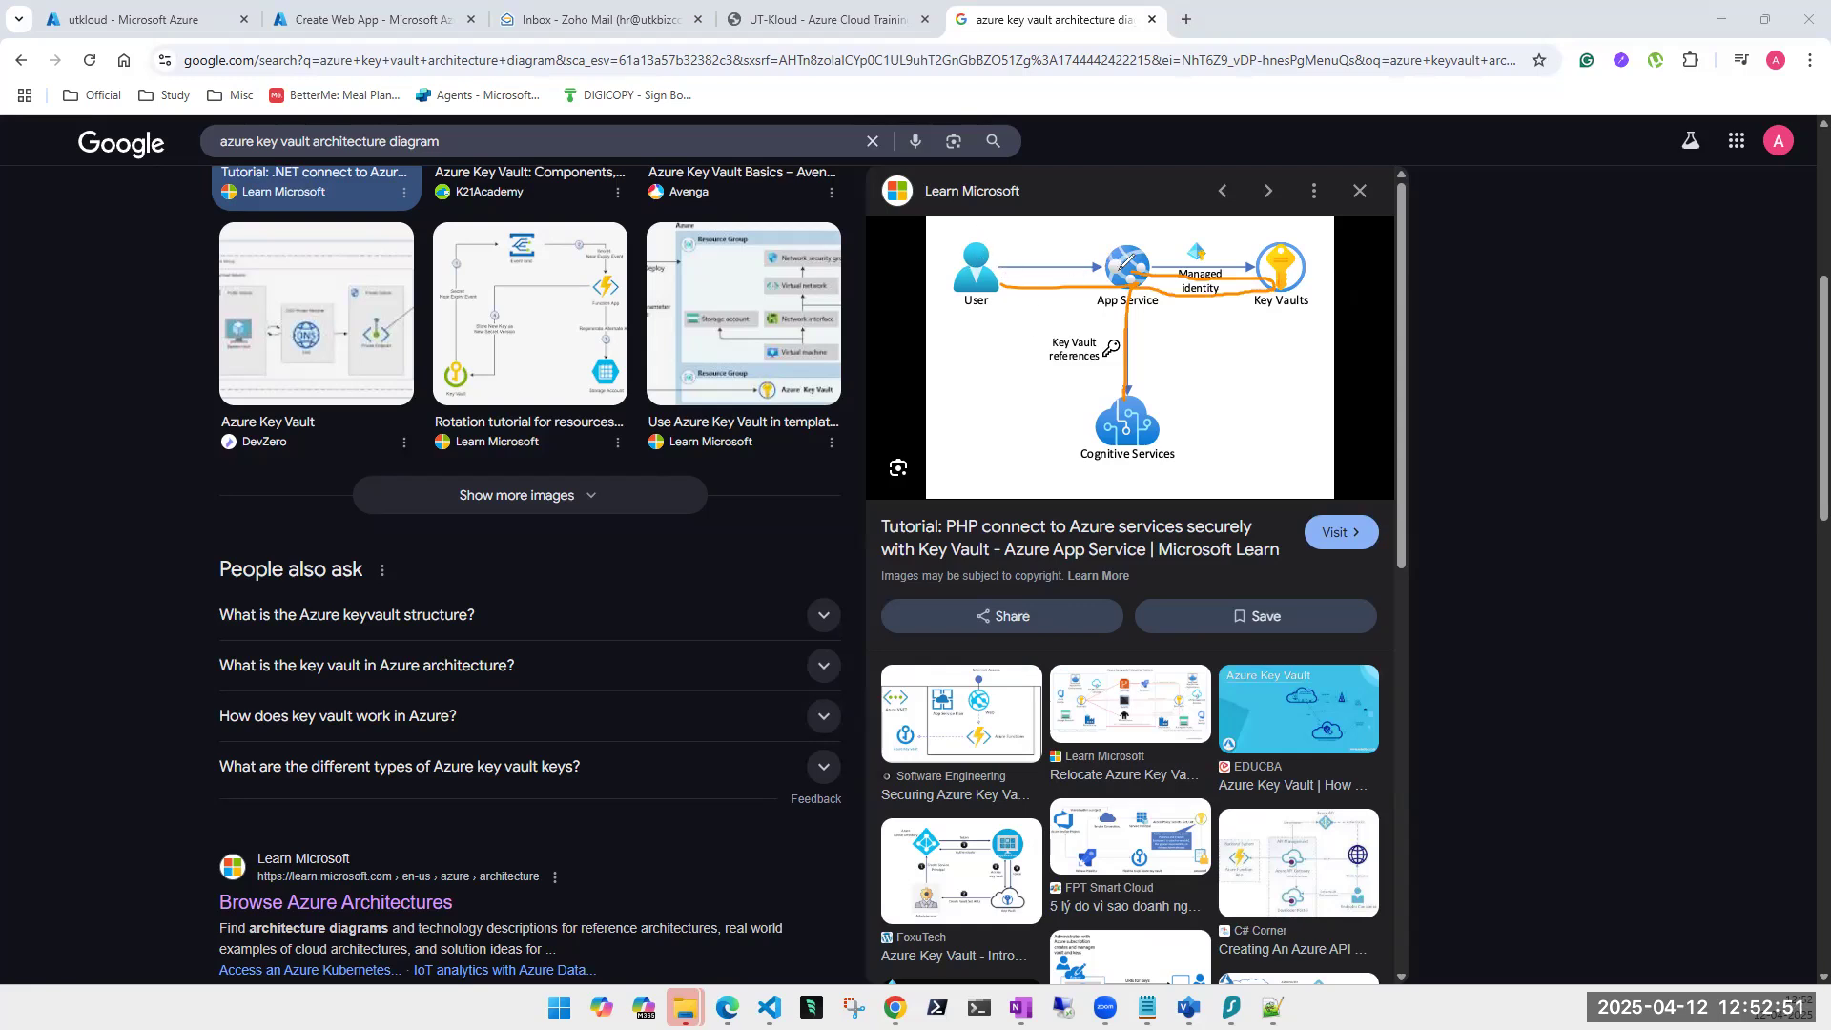
mouse_move(1129, 245)
mouse_down()
mouse_move(1118, 291)
mouse_move(1137, 288)
mouse_move(1130, 265)
mouse_up()
drag(1156, 262, 1267, 265)
click(113, 359)
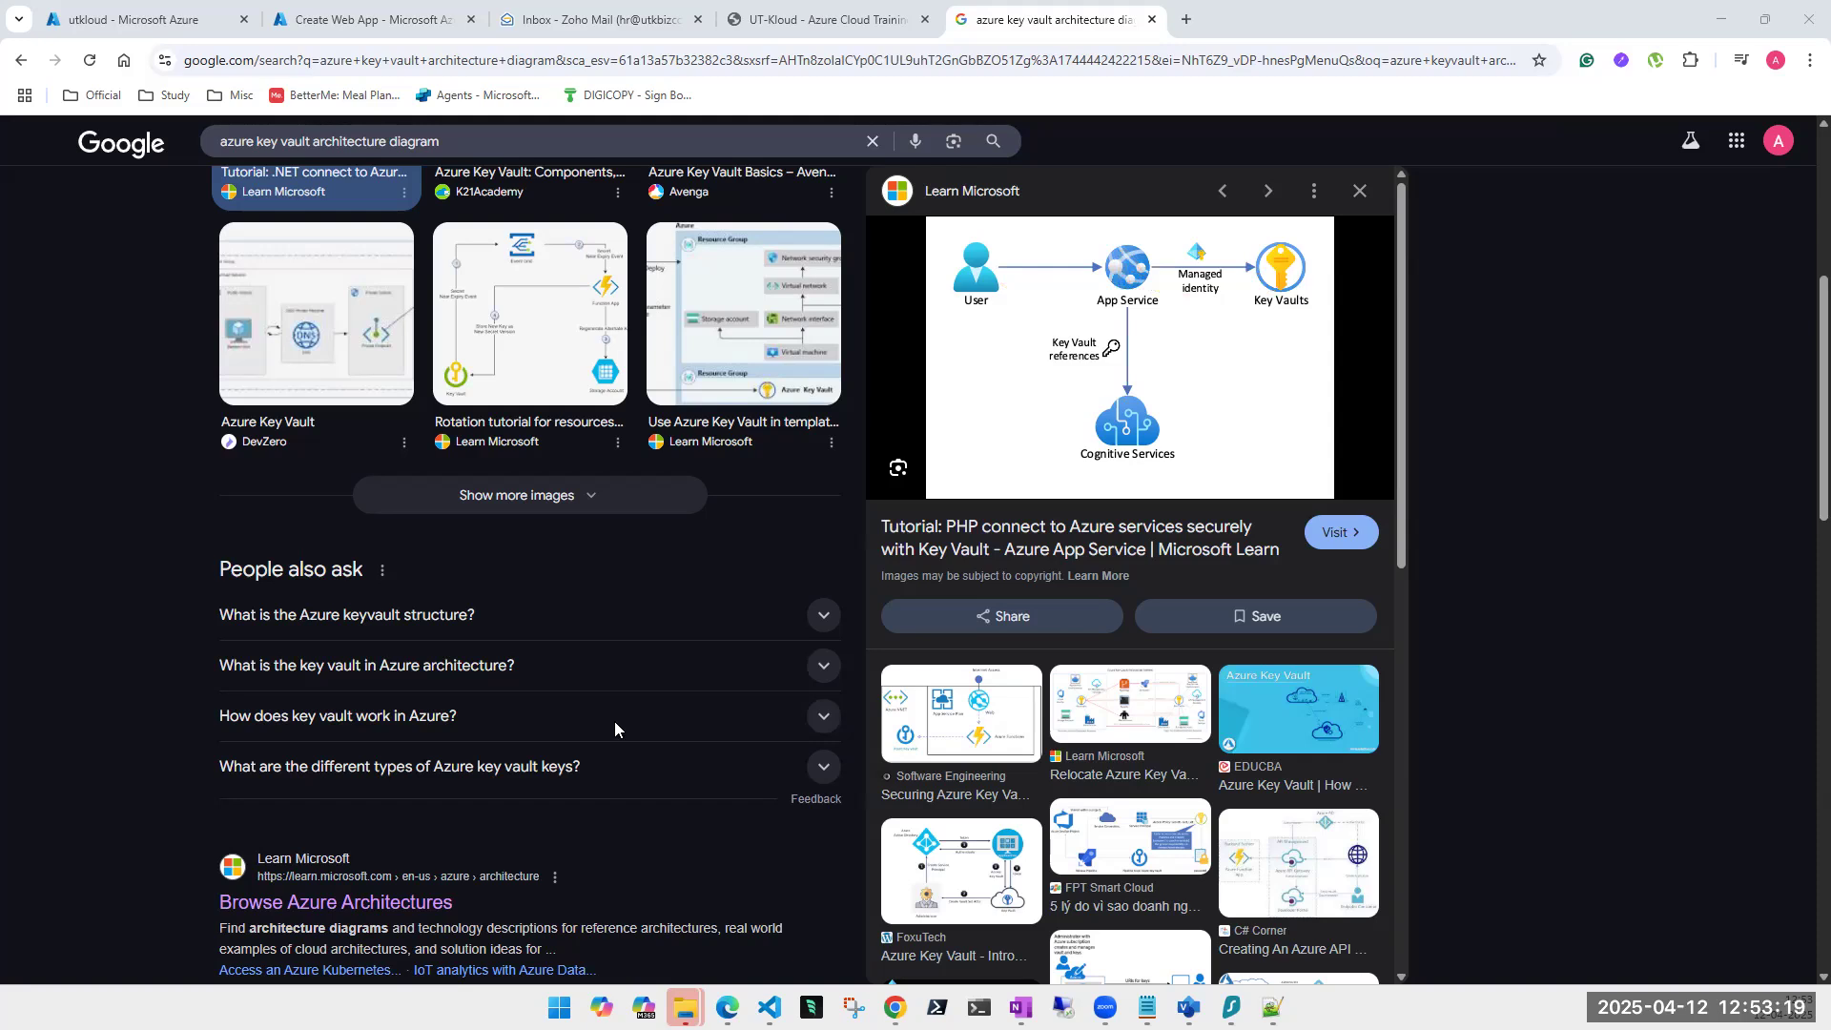
Open the 'Azure Key Vault documentation' result and skim the page.
scroll(615, 730, down, 1)
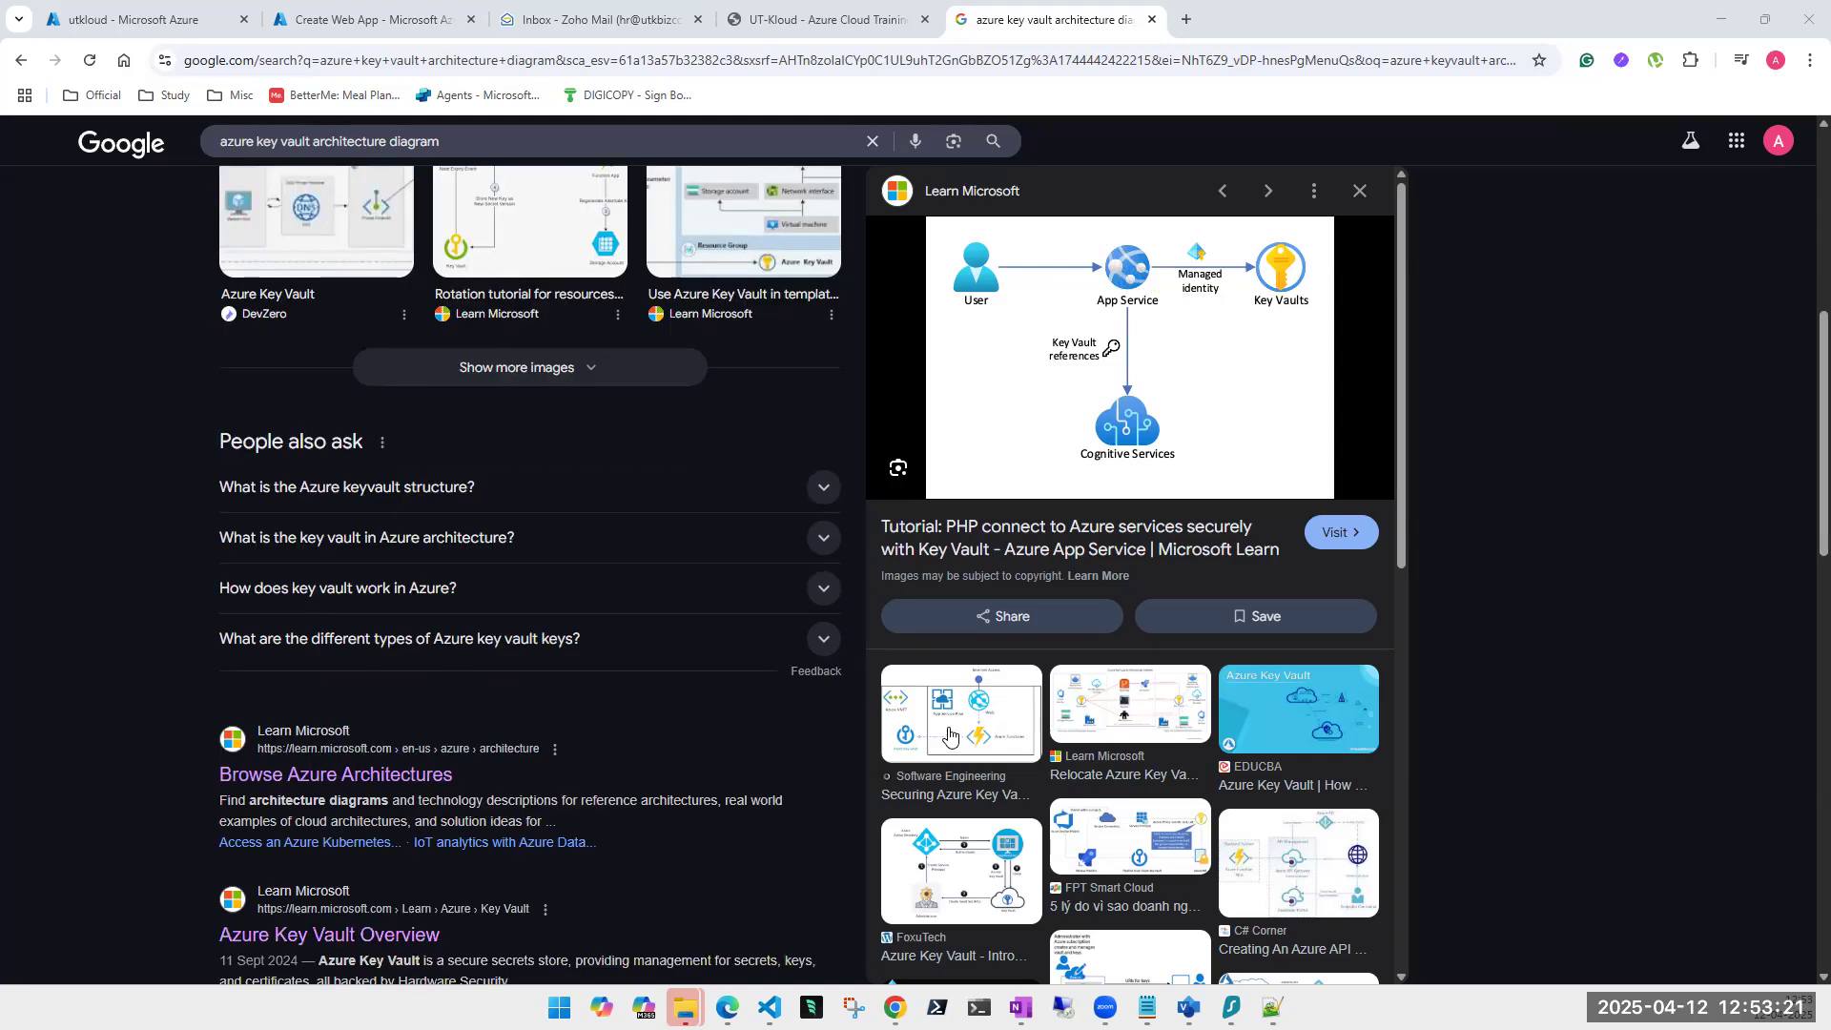
scroll(710, 496, up, 2)
scroll(711, 496, up, 5)
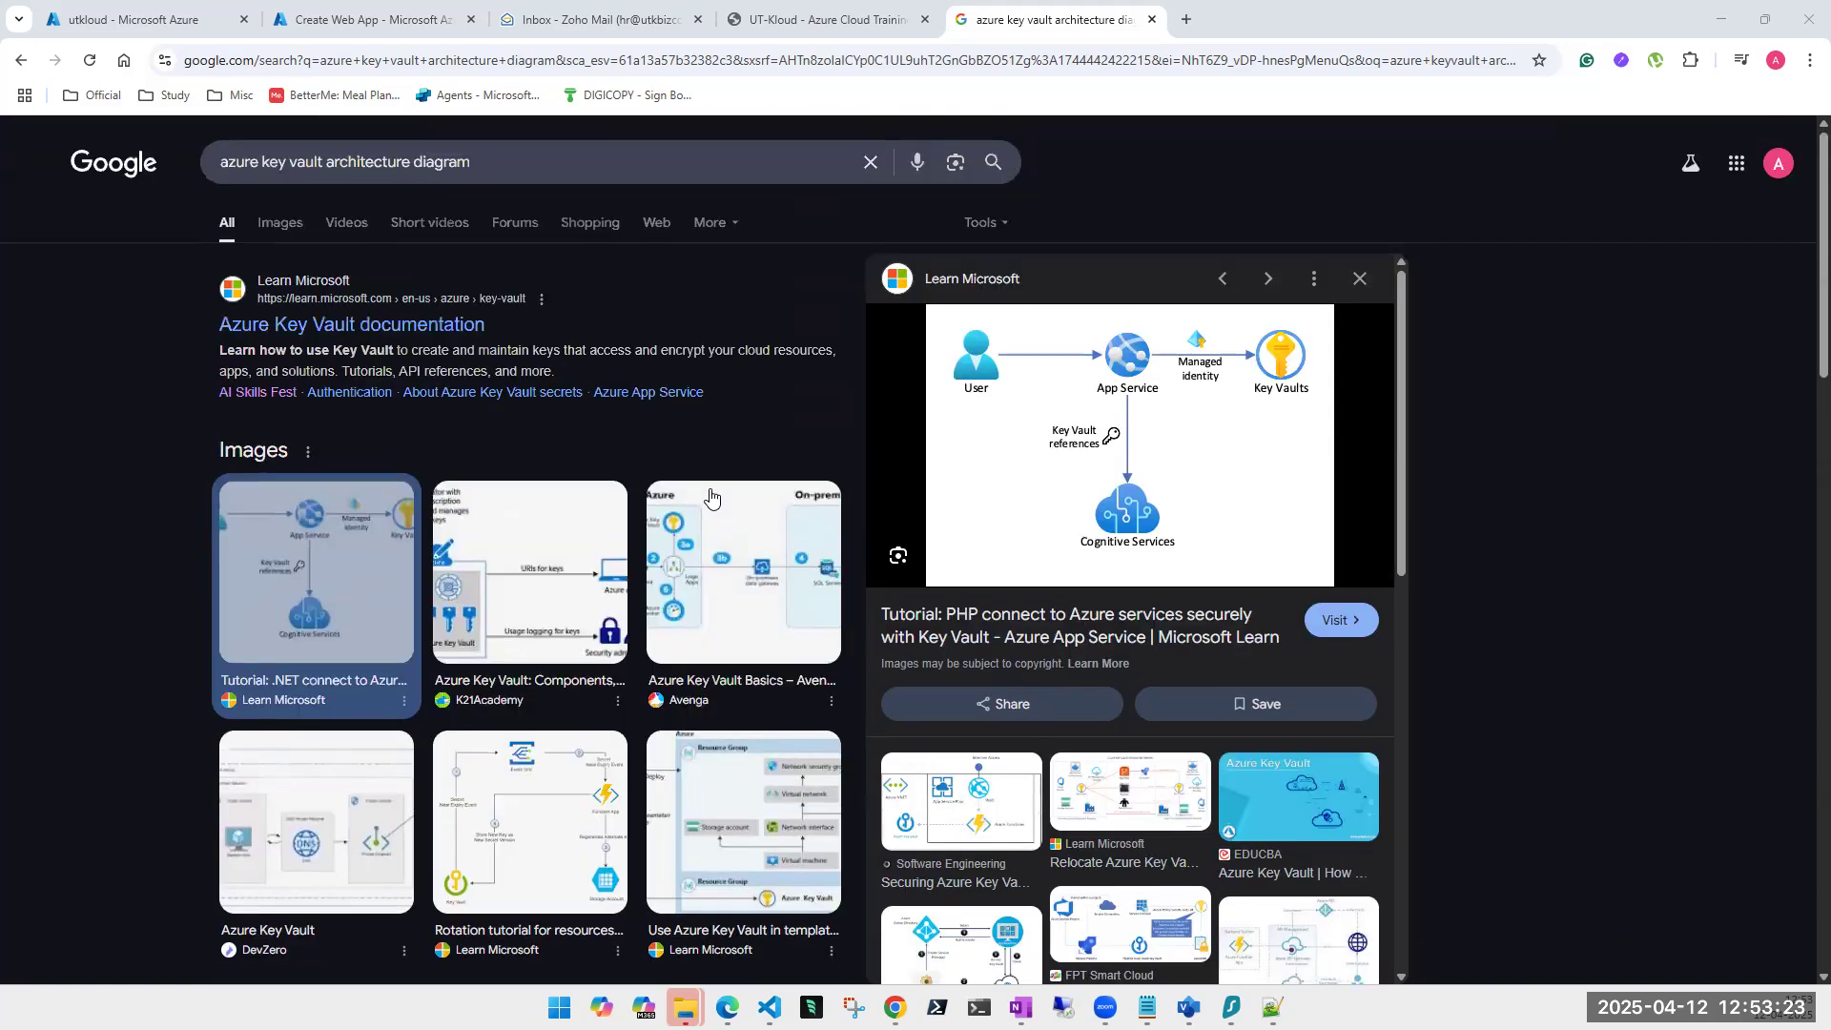
click(381, 325)
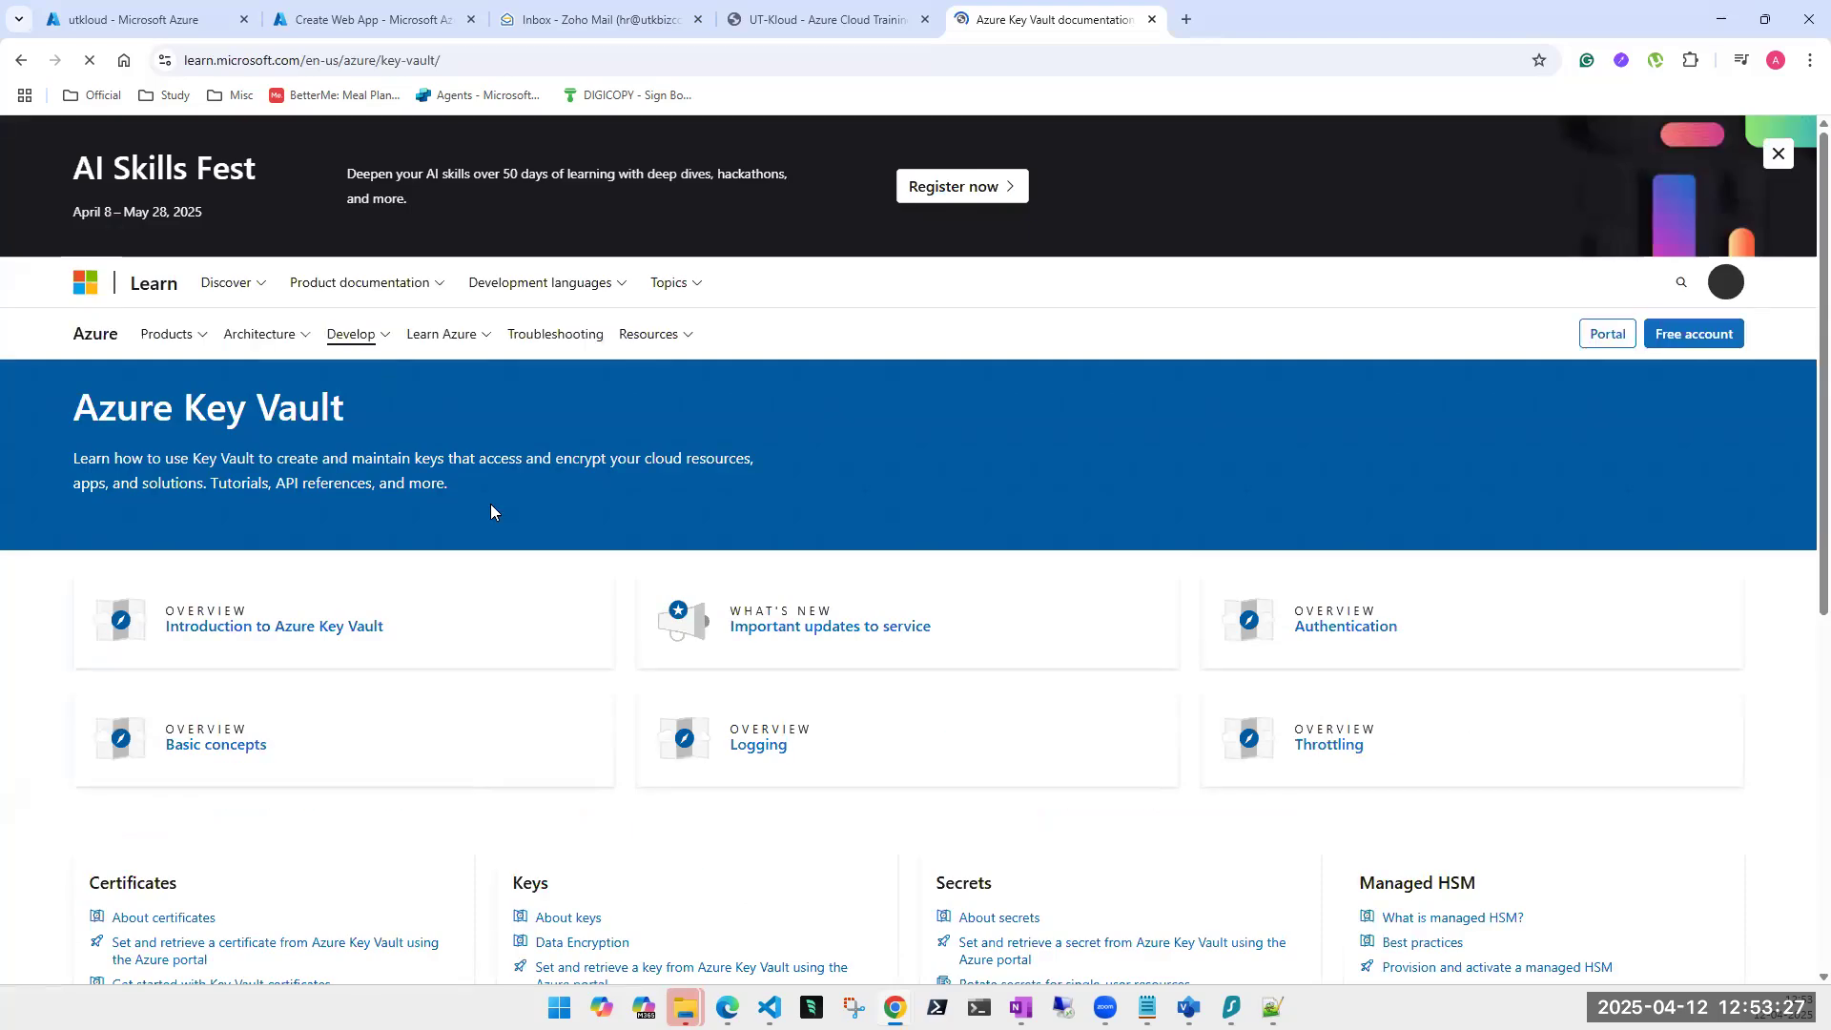
scroll(505, 505, down, 3)
scroll(505, 510, down, 3)
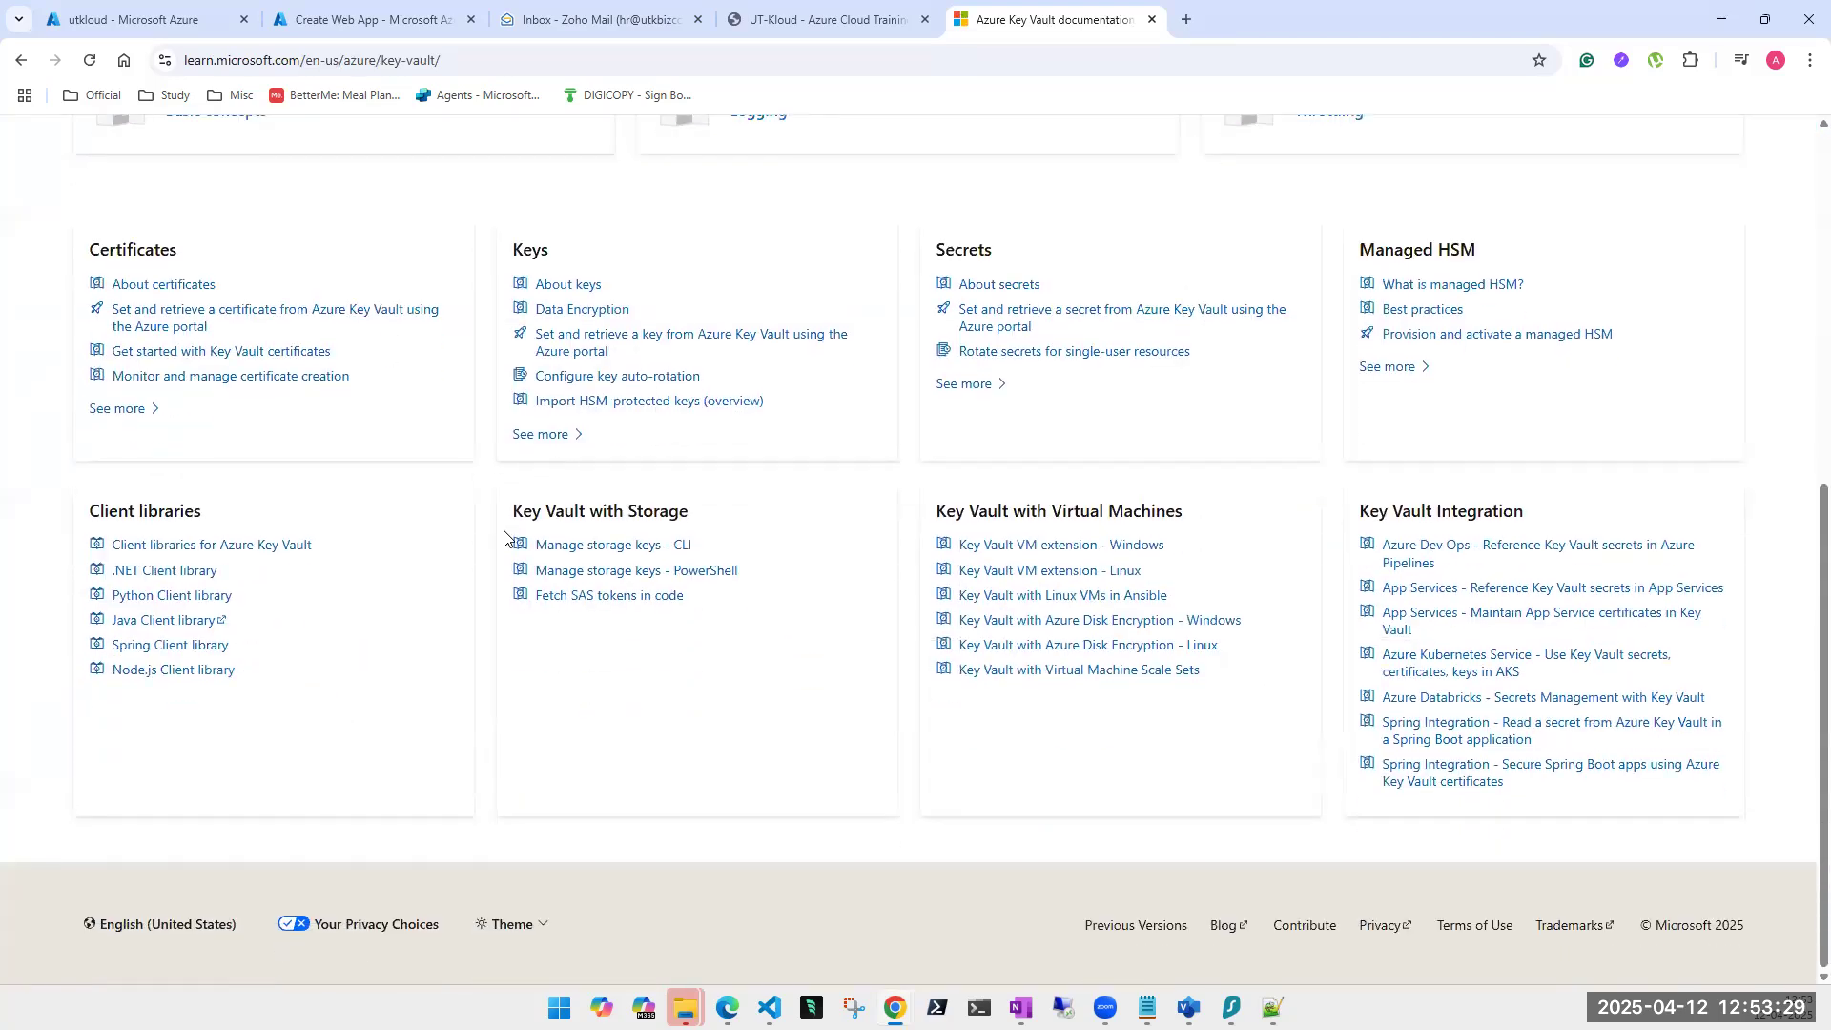
scroll(501, 525, up, 6)
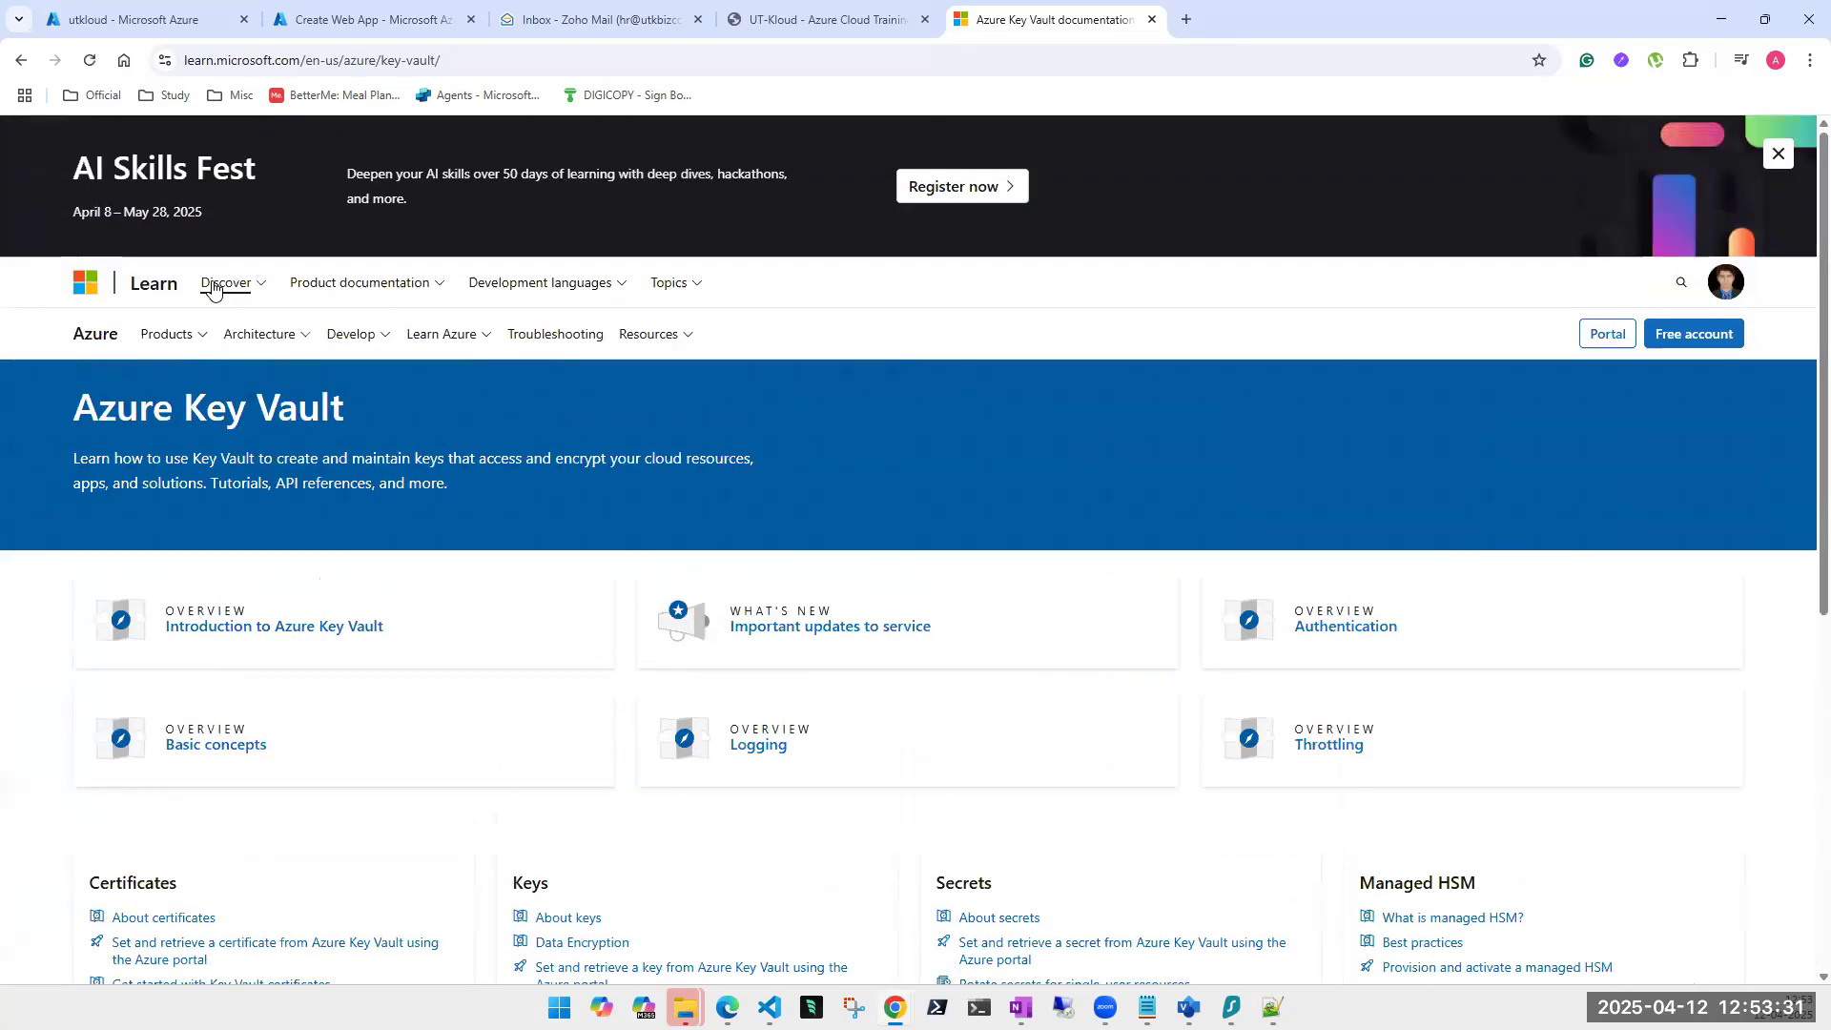
In Visio, step through the diagram pages from Page-1 to Azure Stack HCI.
click(1189, 1007)
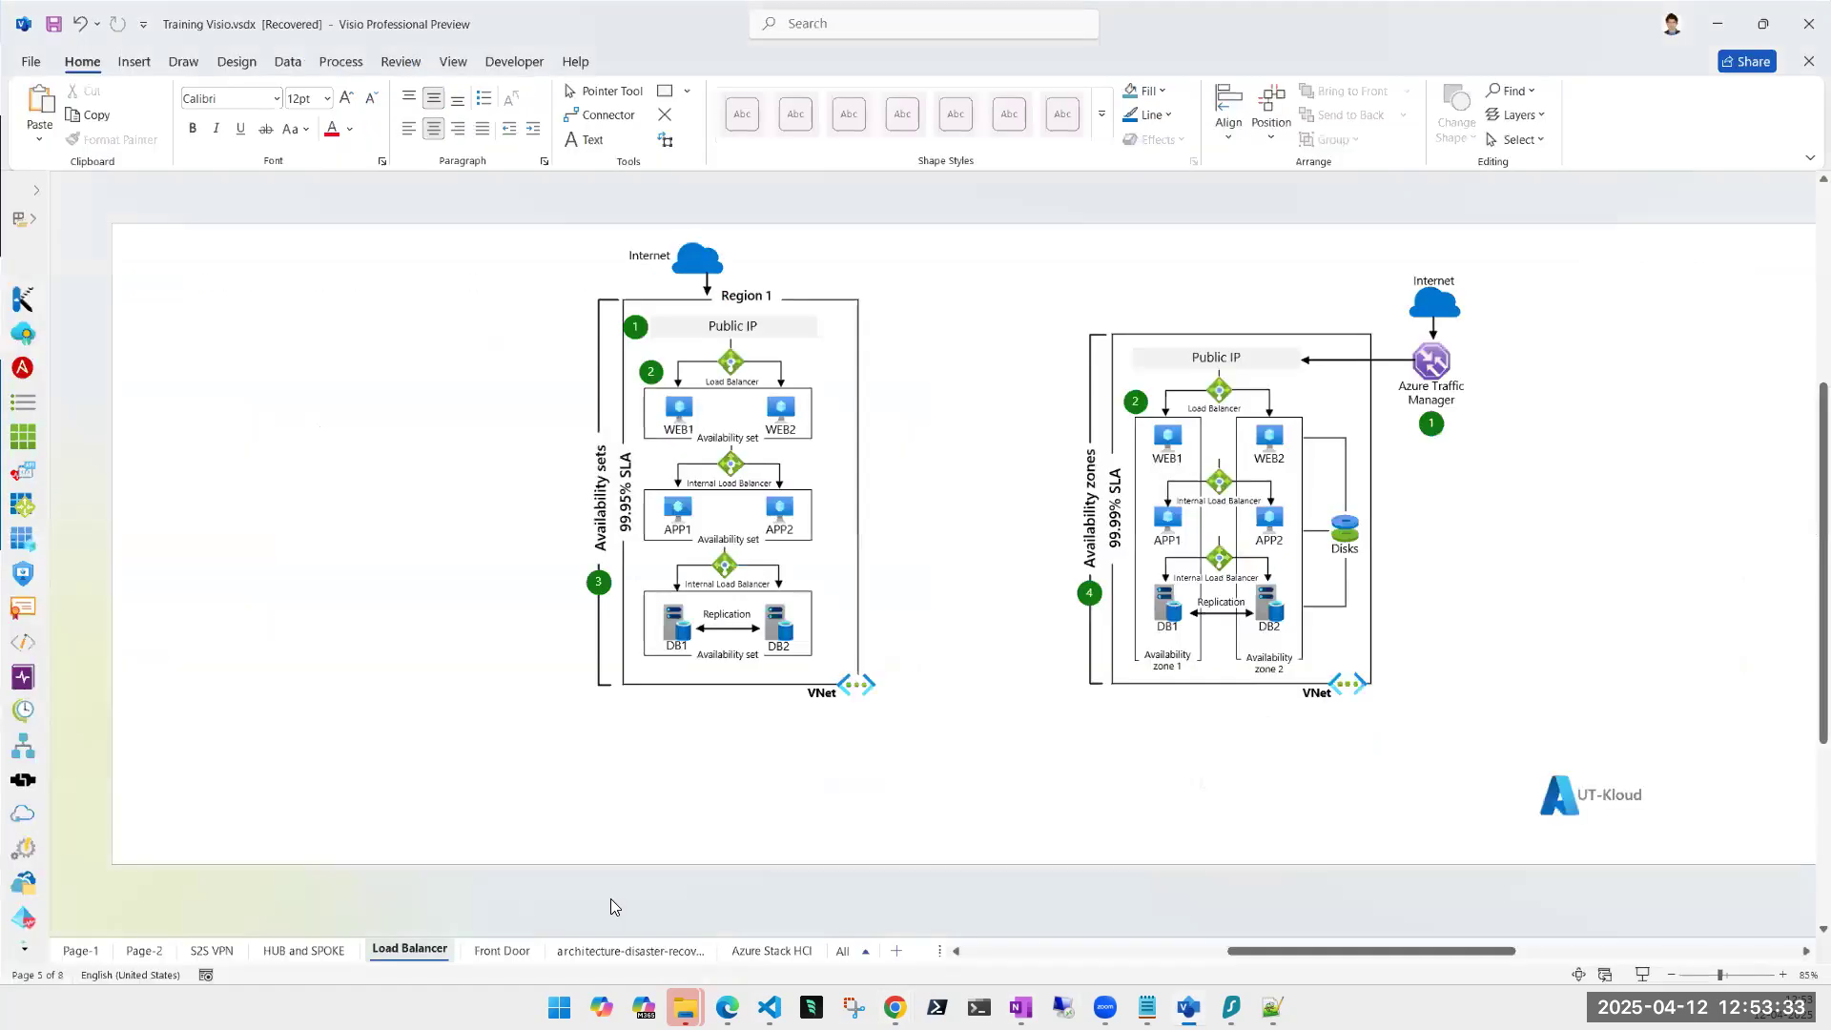
click(89, 950)
click(143, 952)
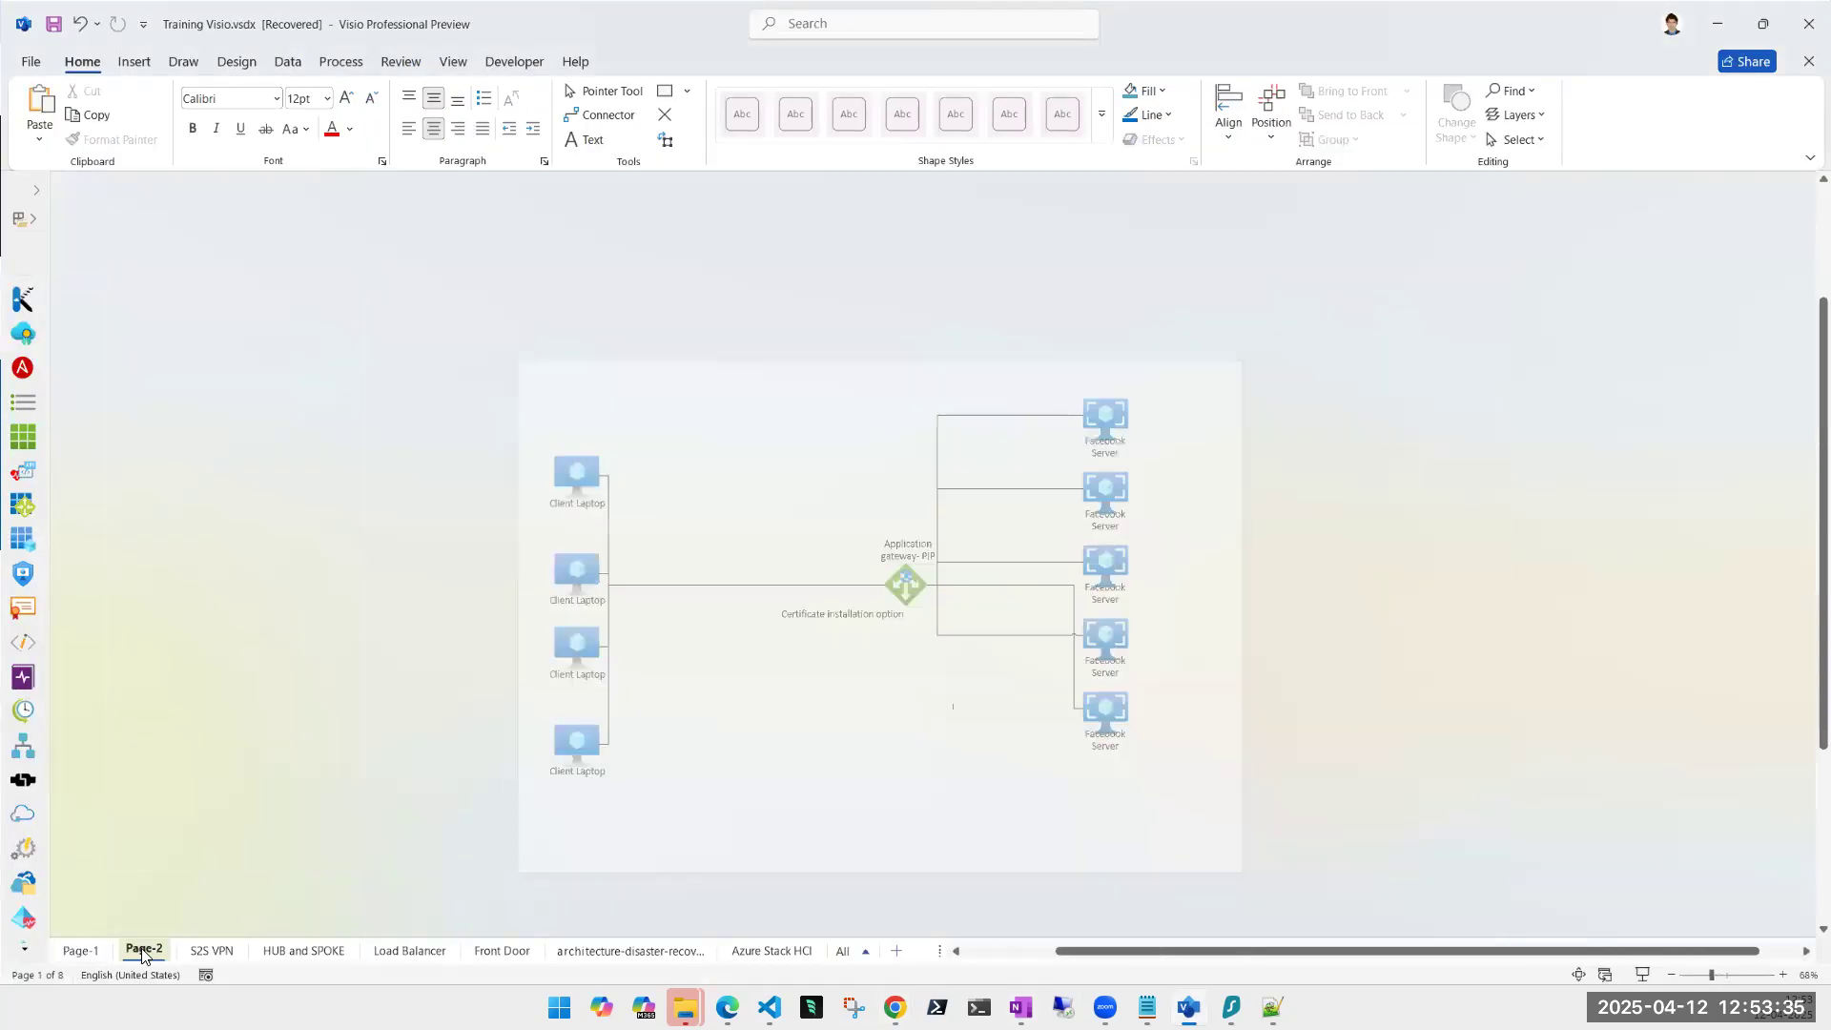
click(214, 951)
click(315, 950)
click(410, 950)
click(518, 954)
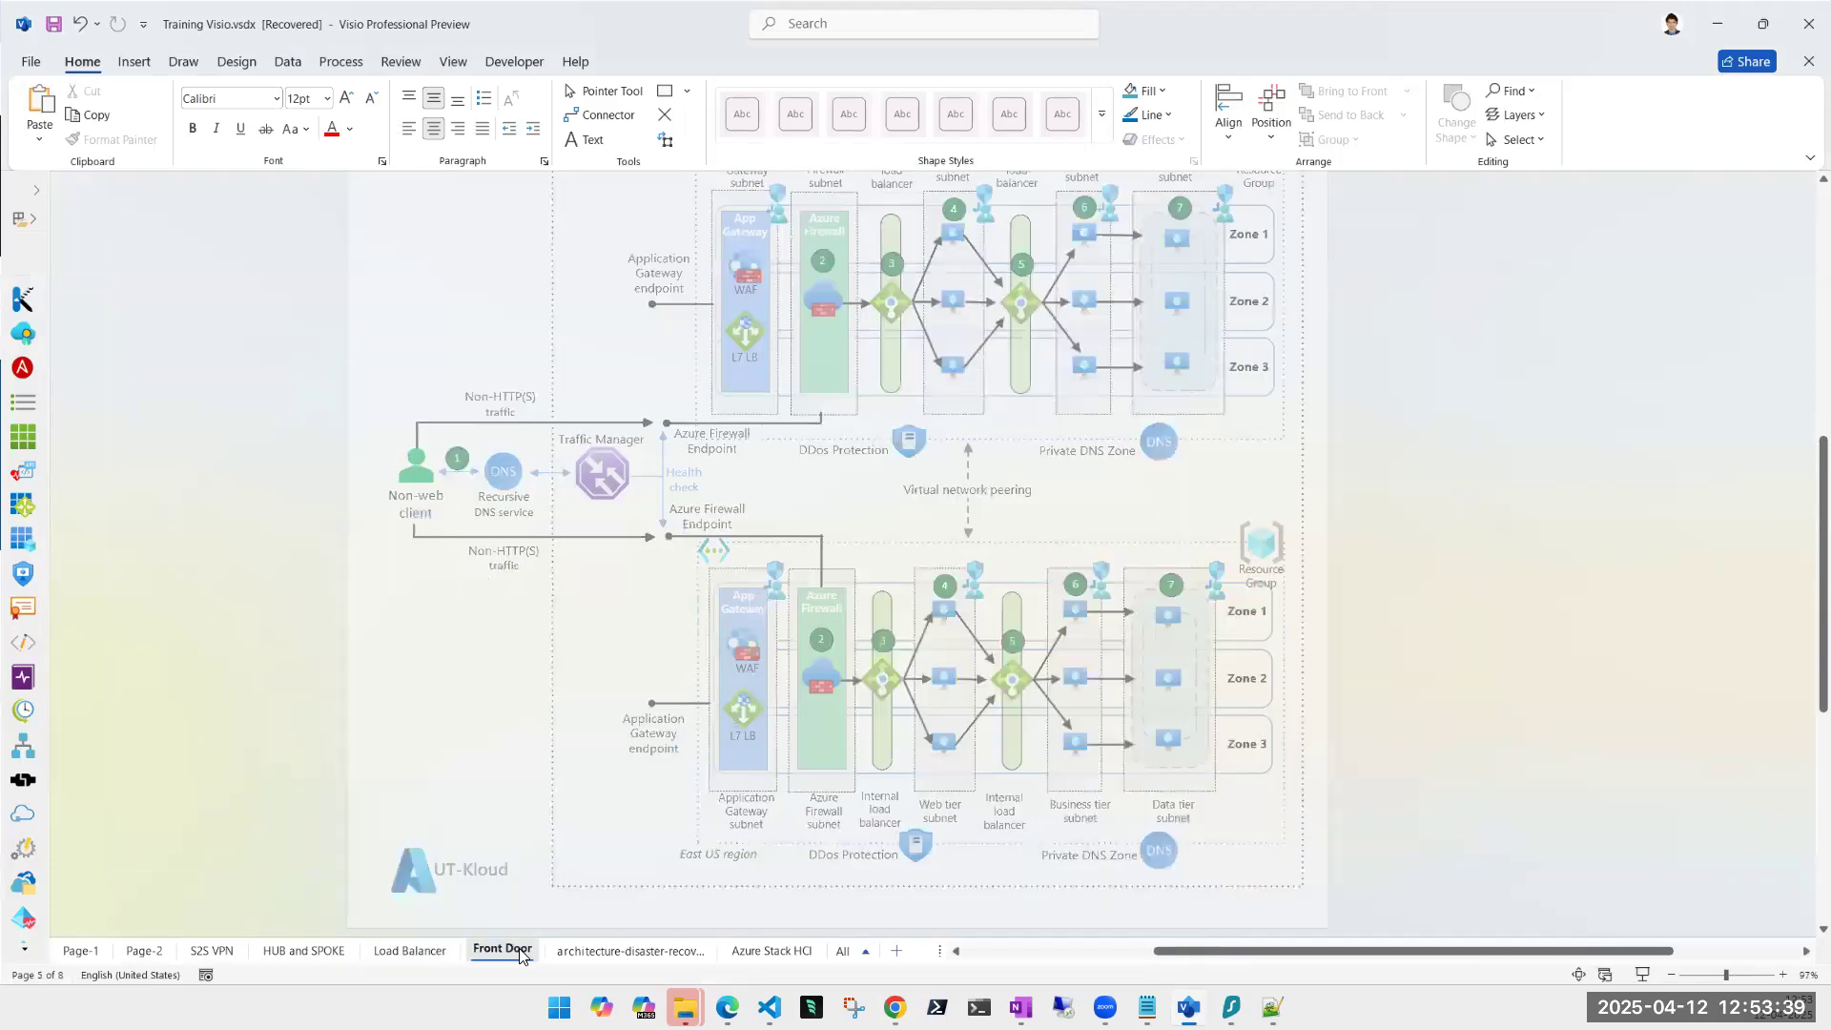
click(601, 952)
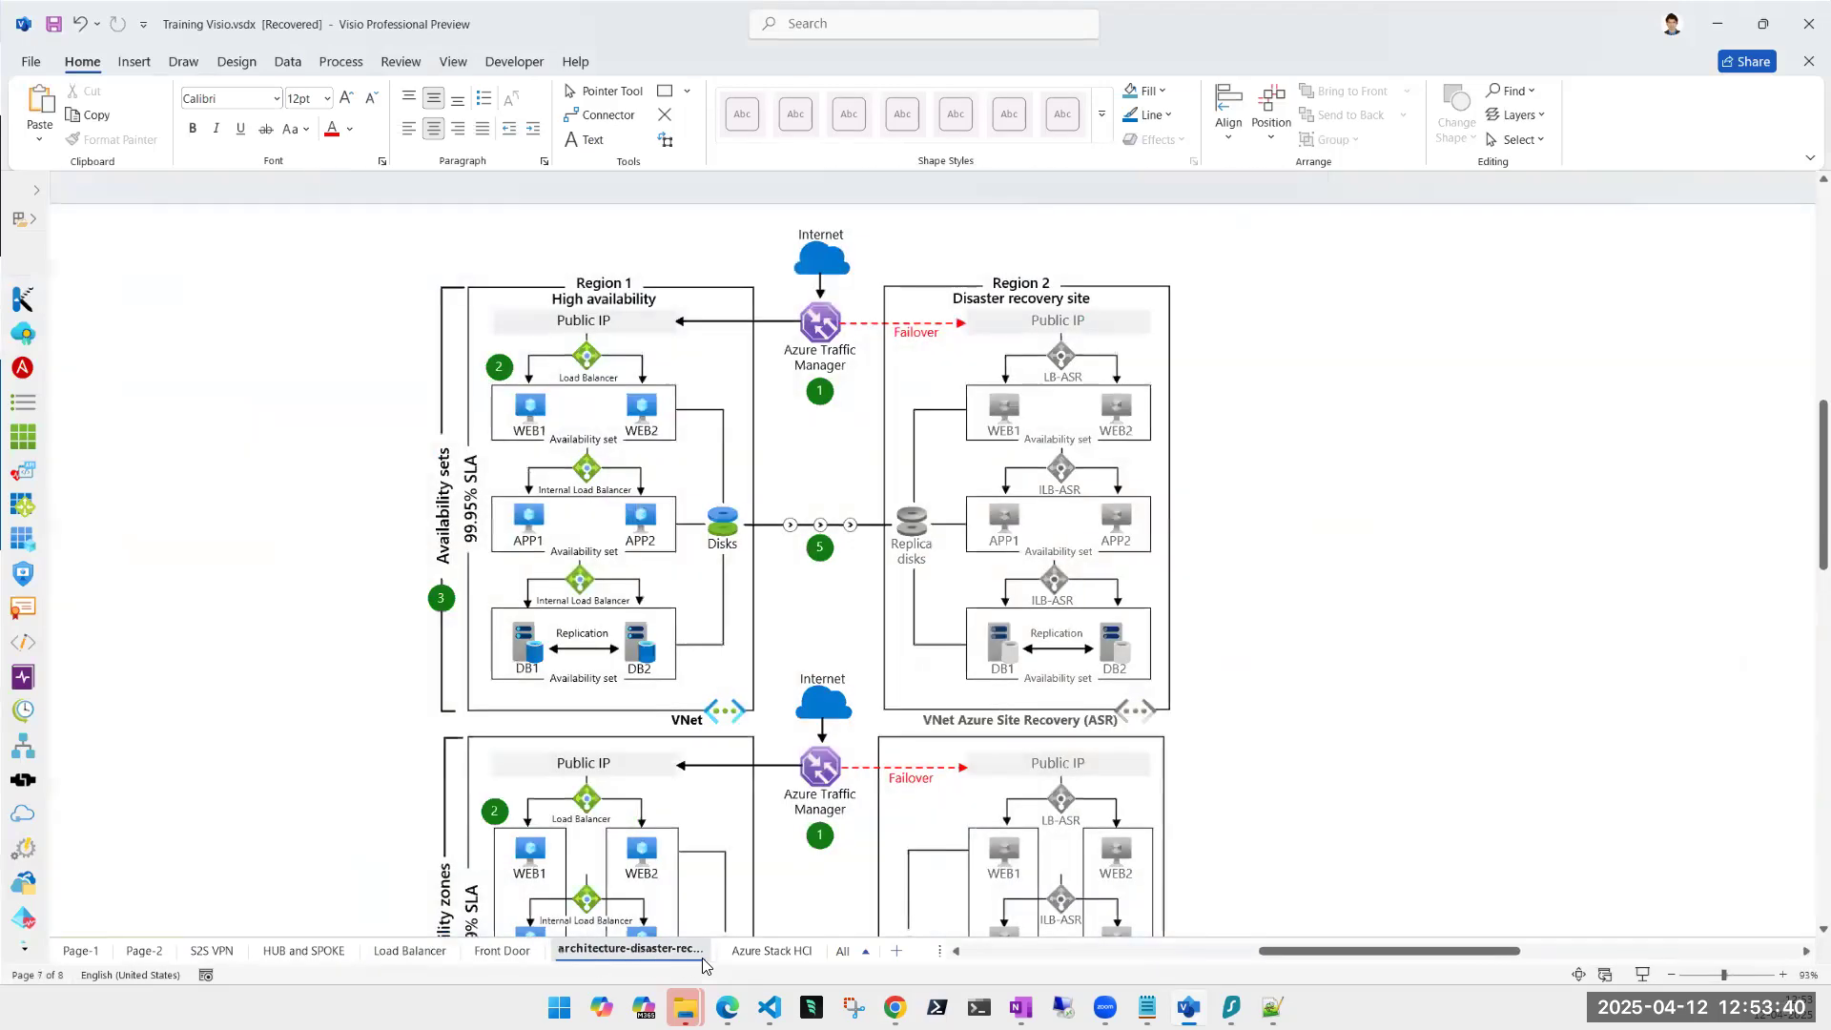
click(750, 954)
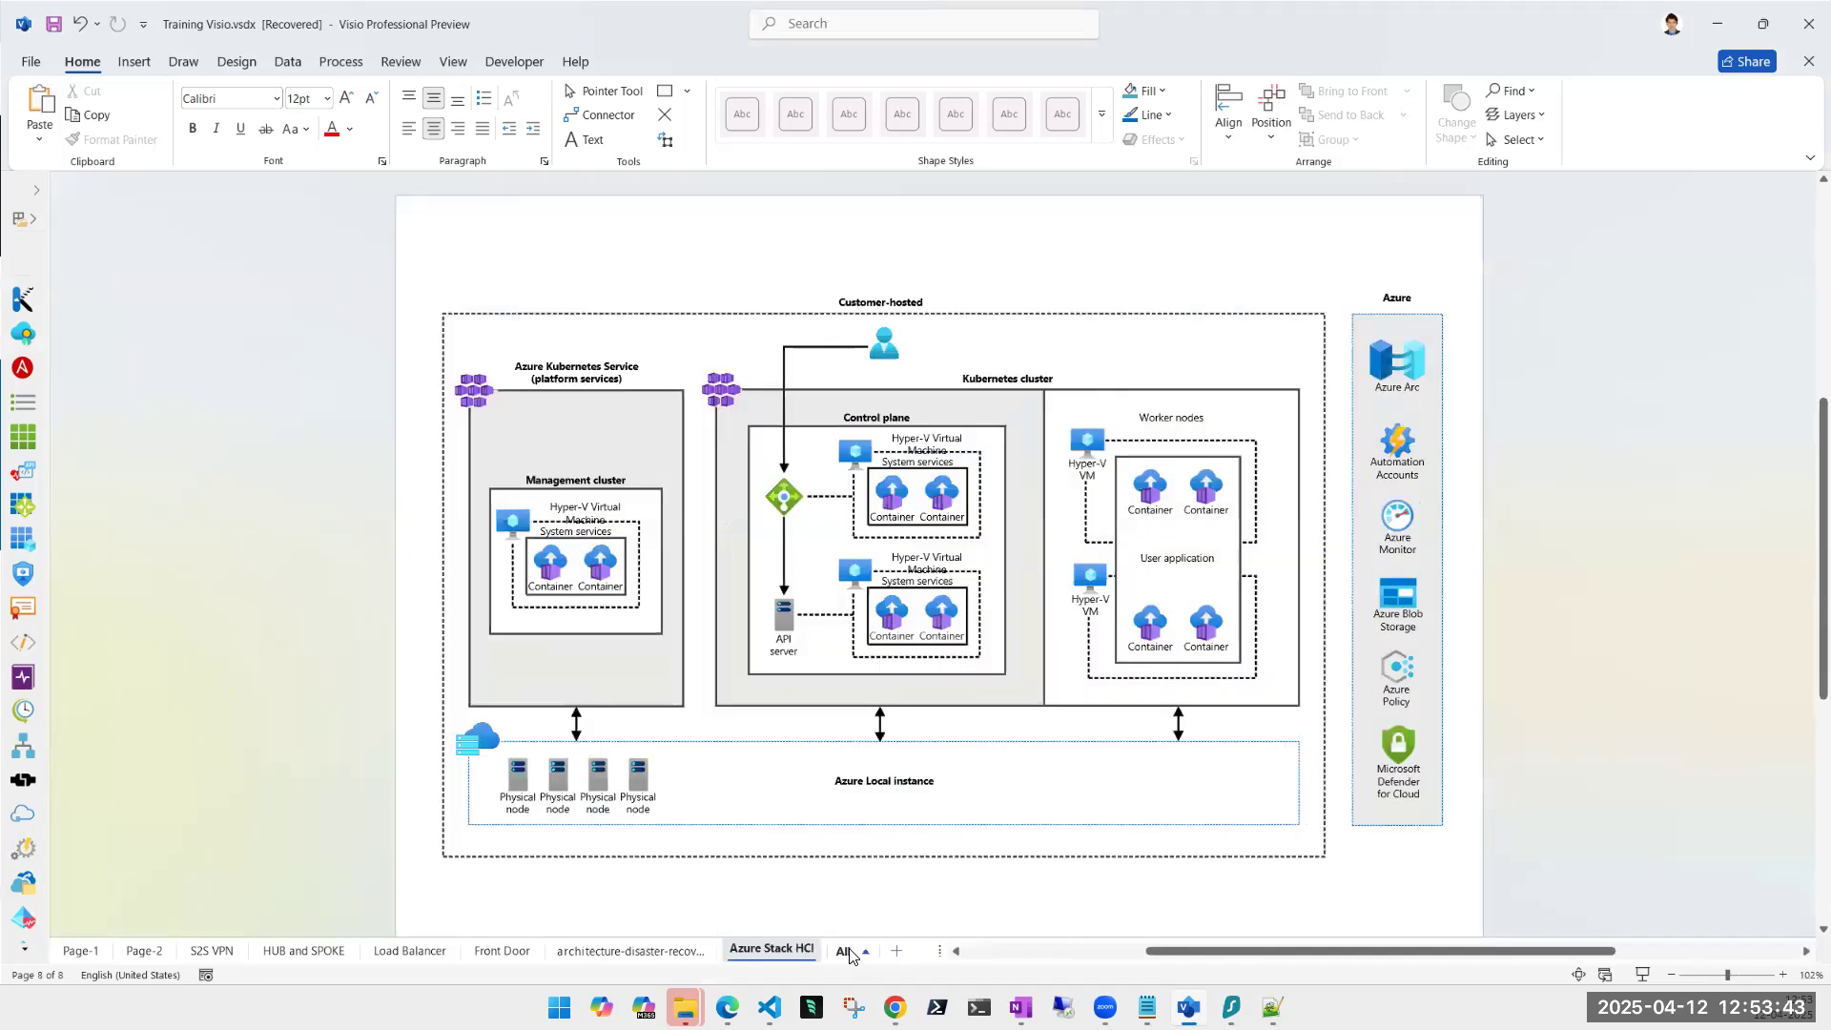
Open and close the All pages list, then return to the Key Vault documentation in Chrome.
click(847, 953)
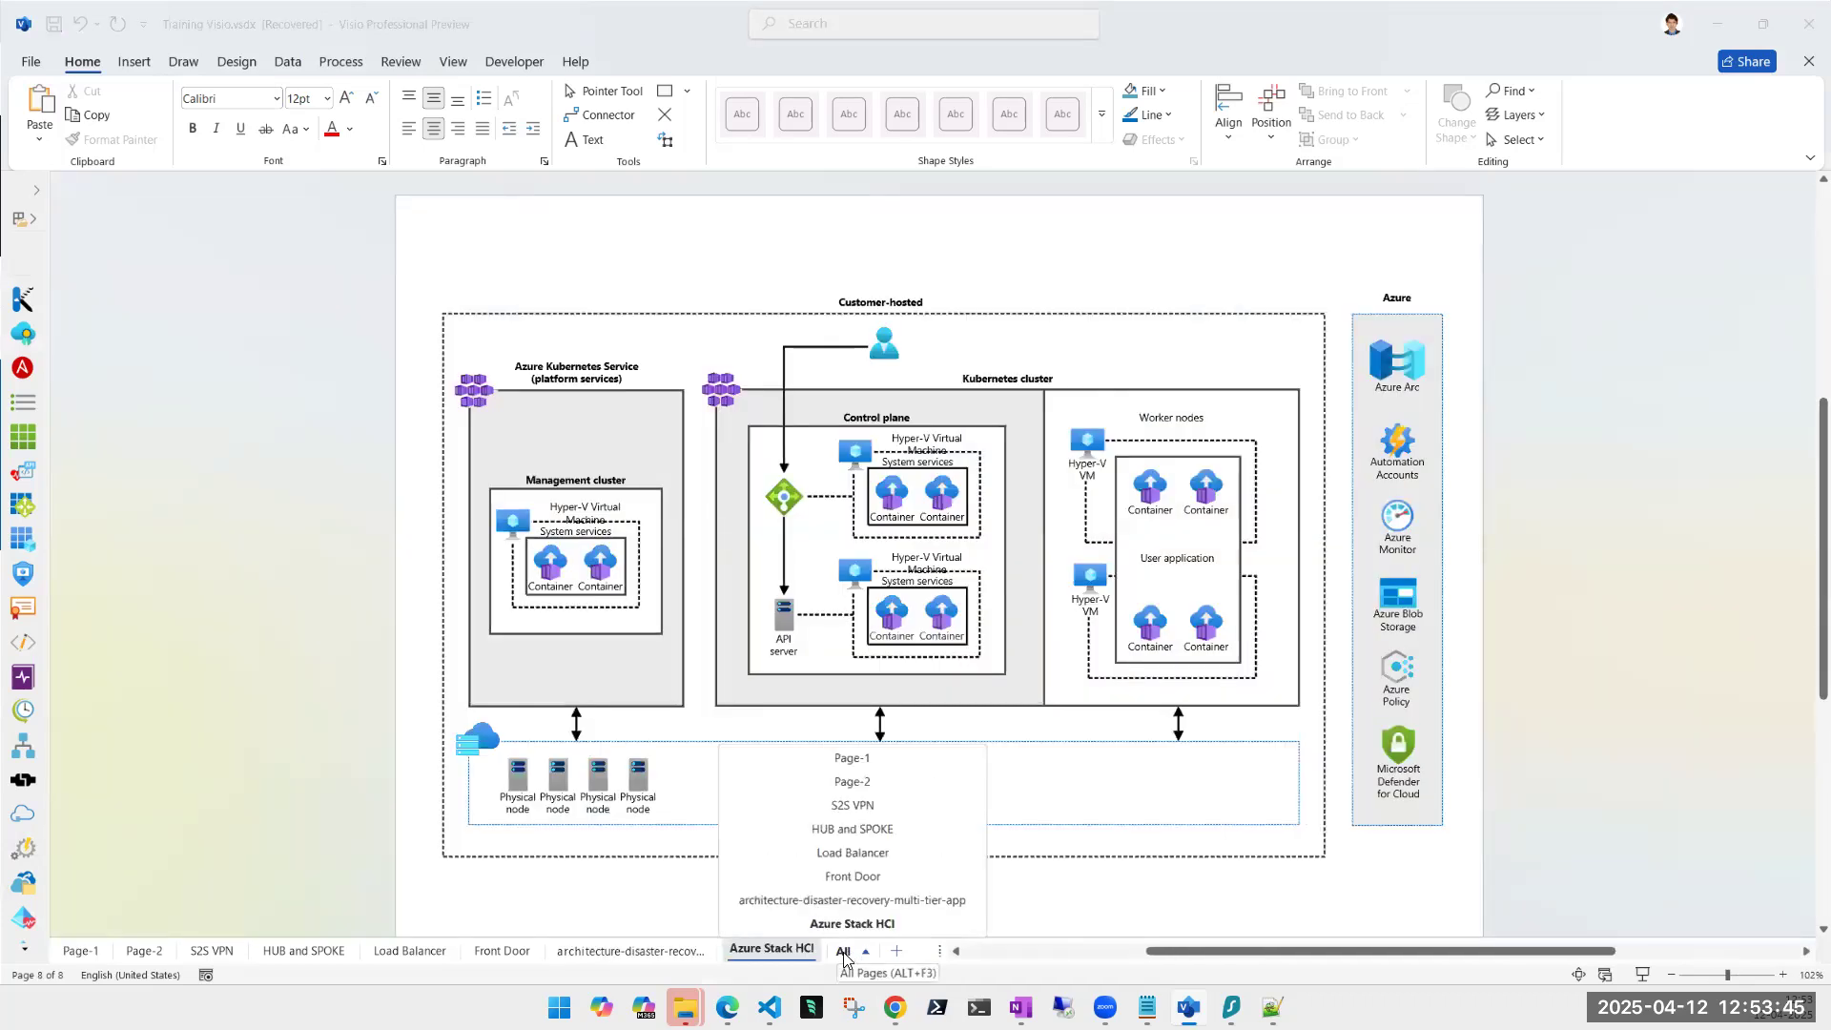
click(844, 953)
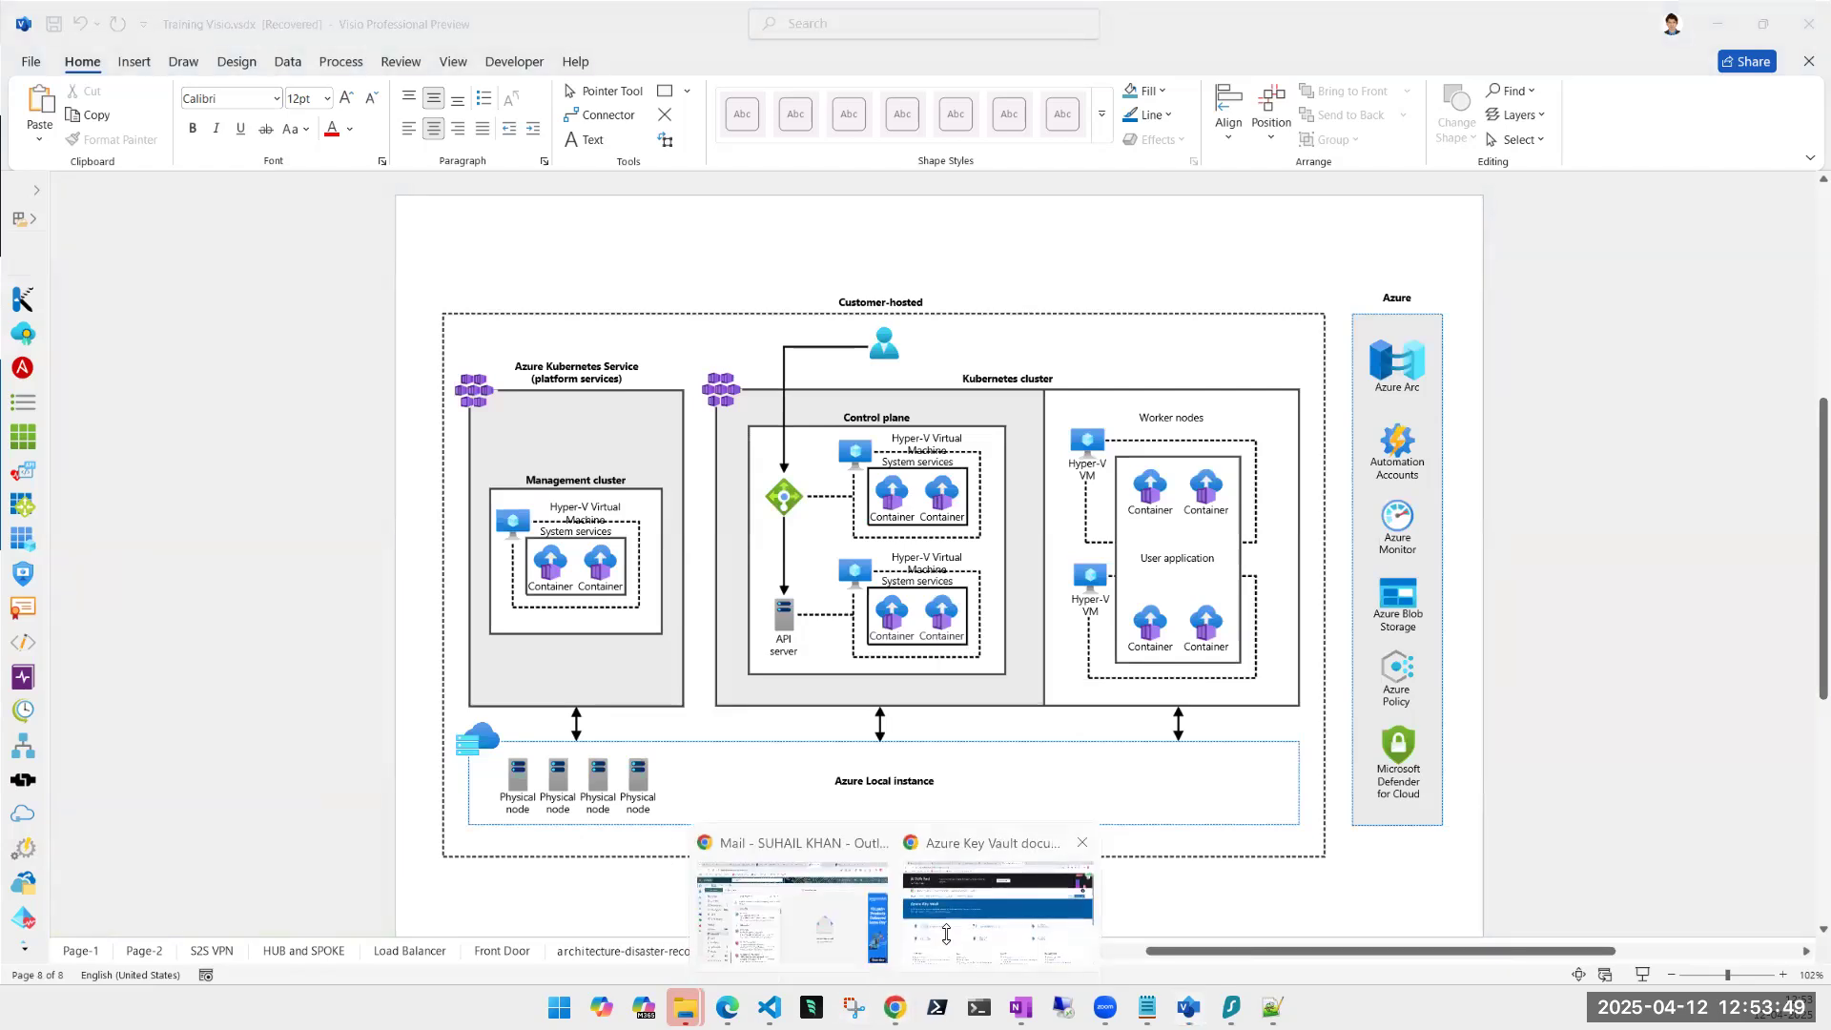
click(982, 954)
scroll(932, 642, down, 6)
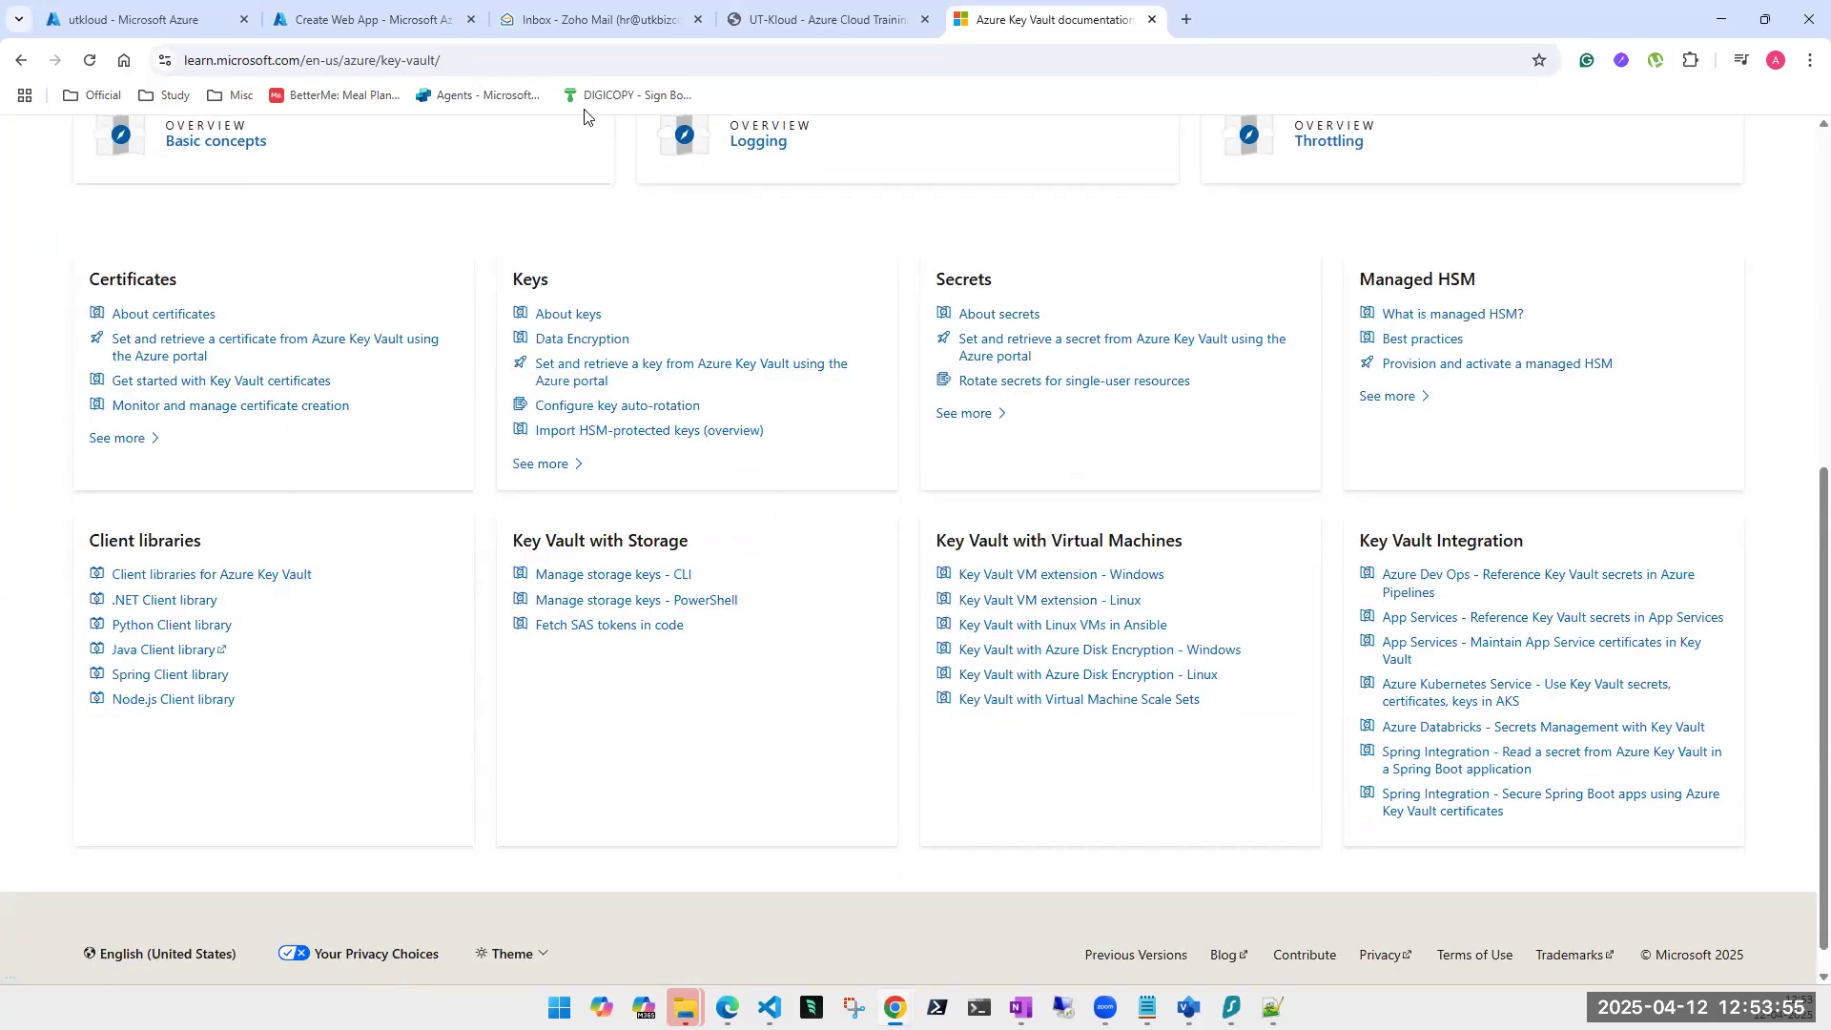
Search Google for 'azure keyvault use case' and scroll the results.
click(539, 50)
text(azure keyv)
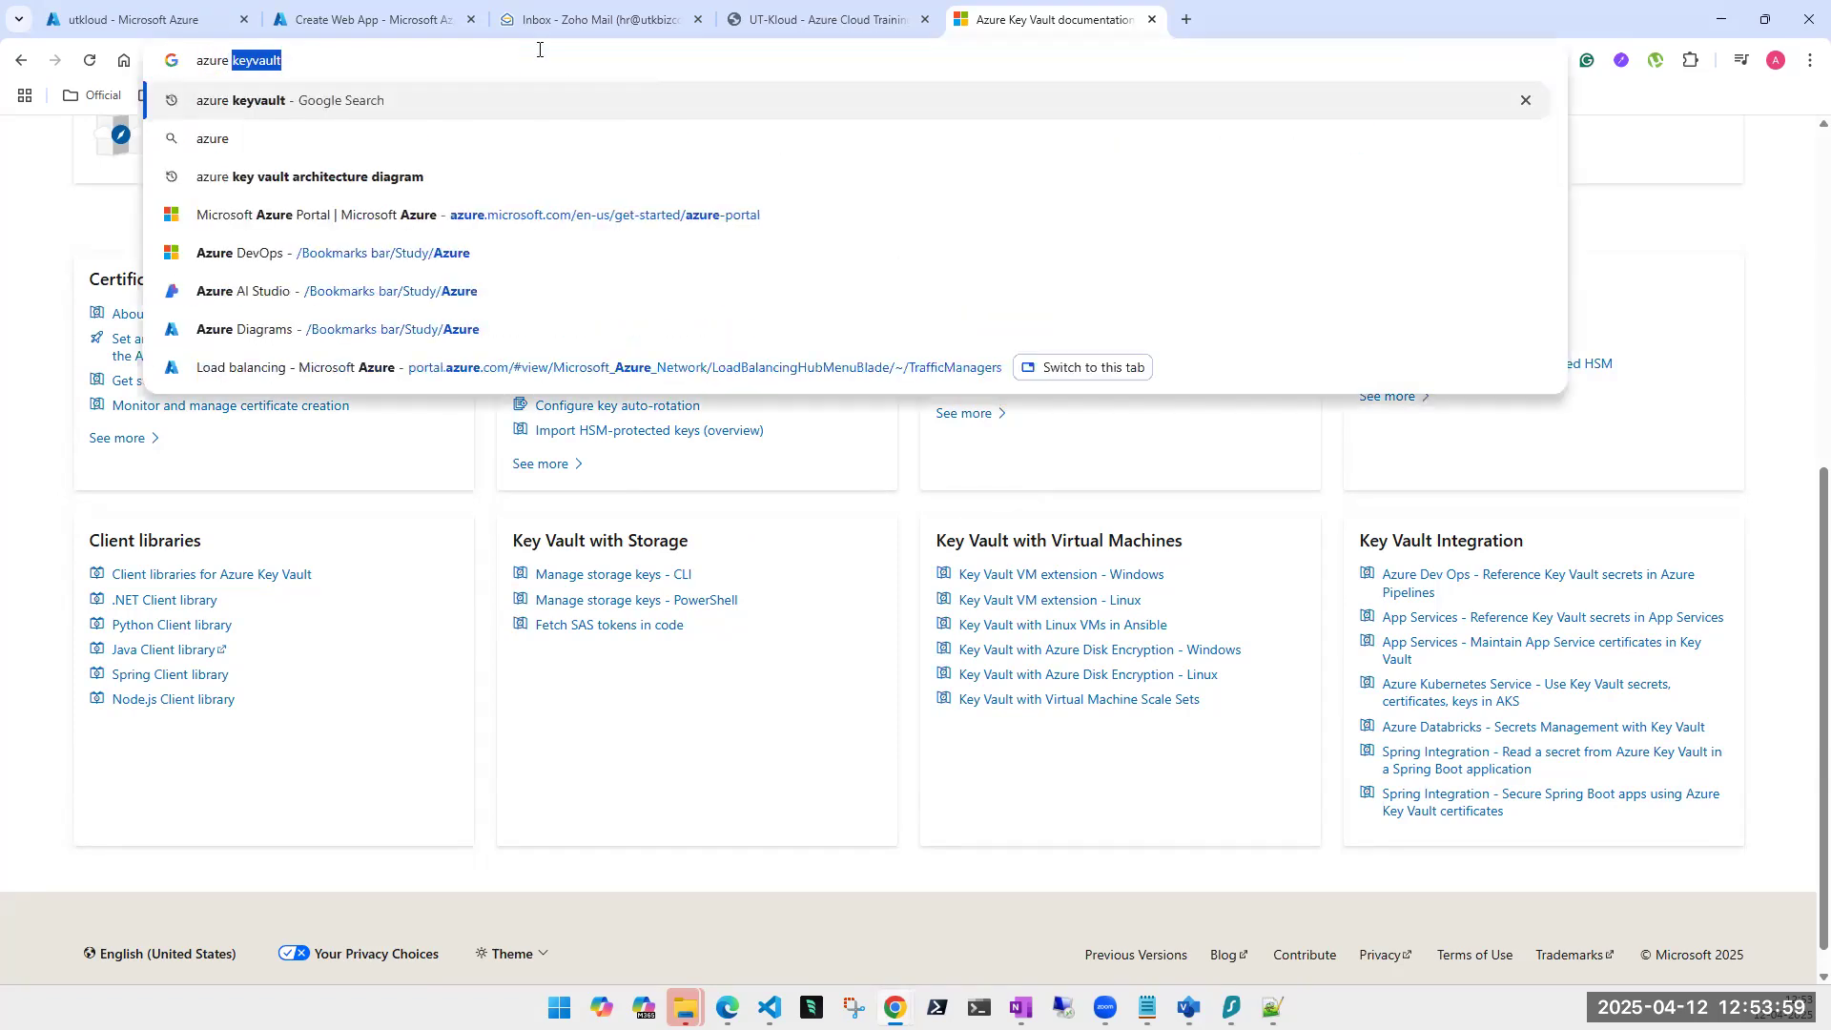
text(ault )
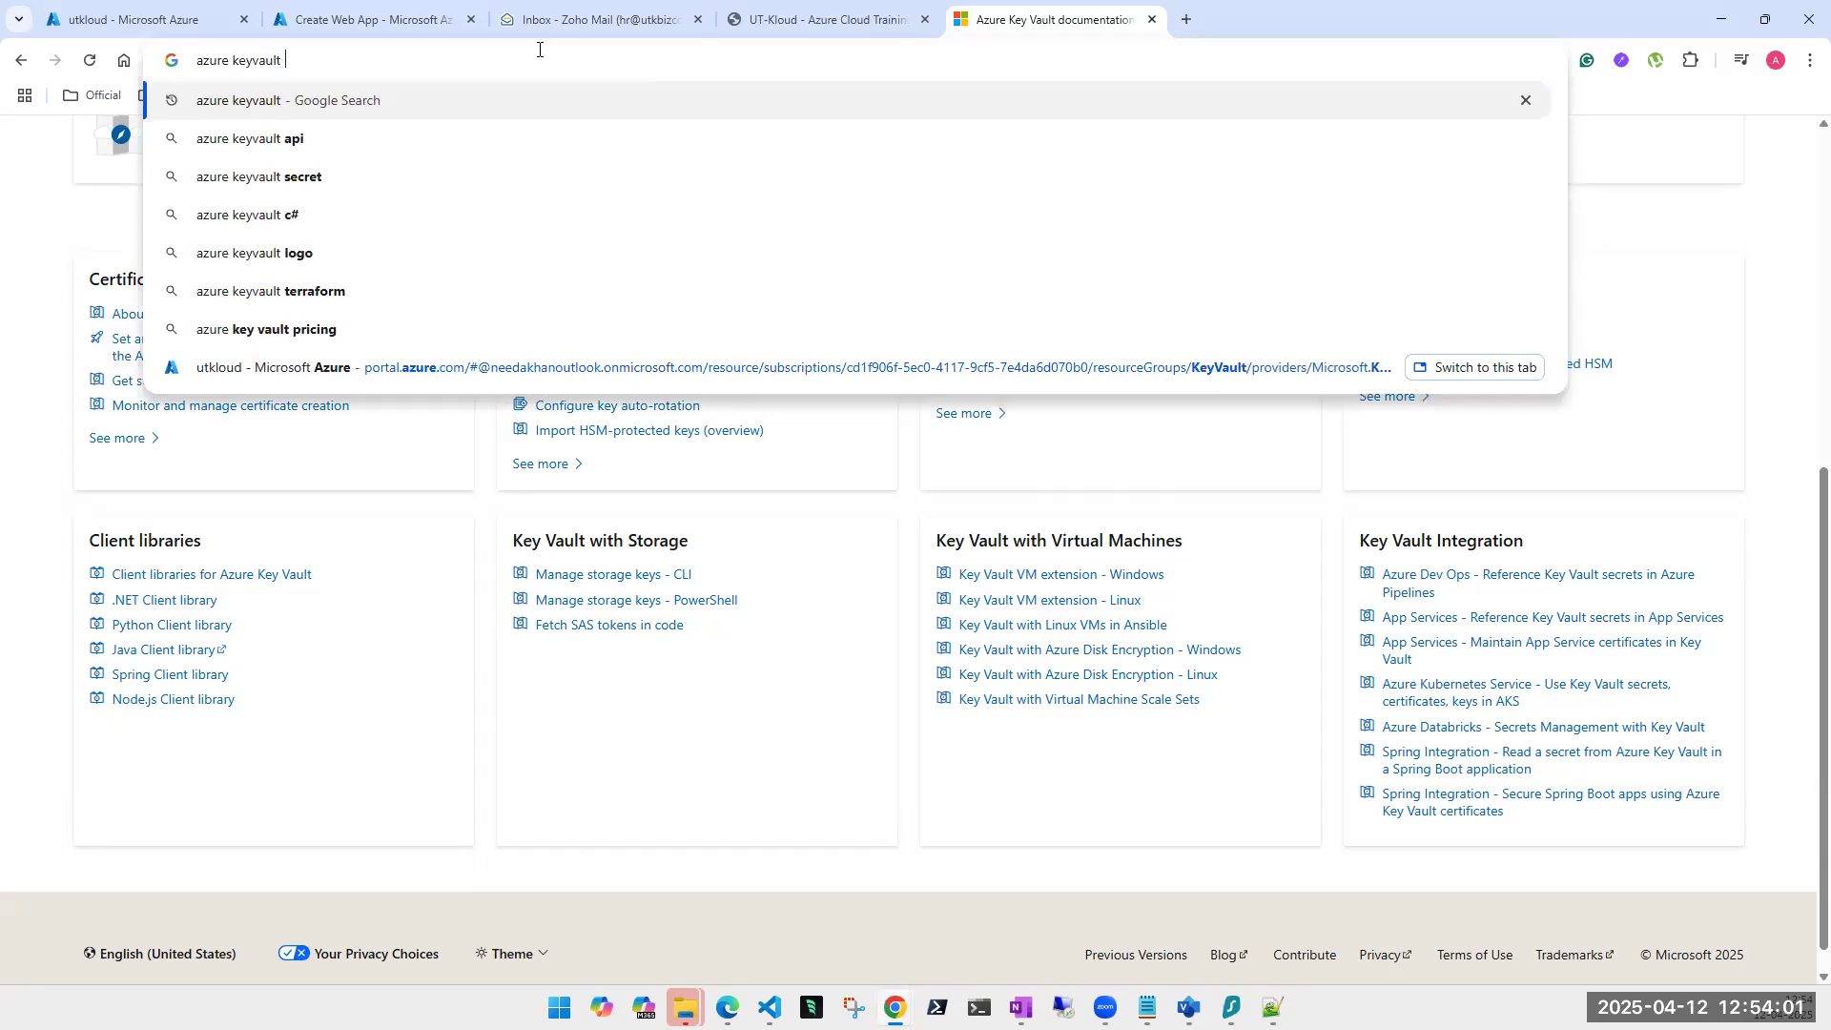
text(use case)
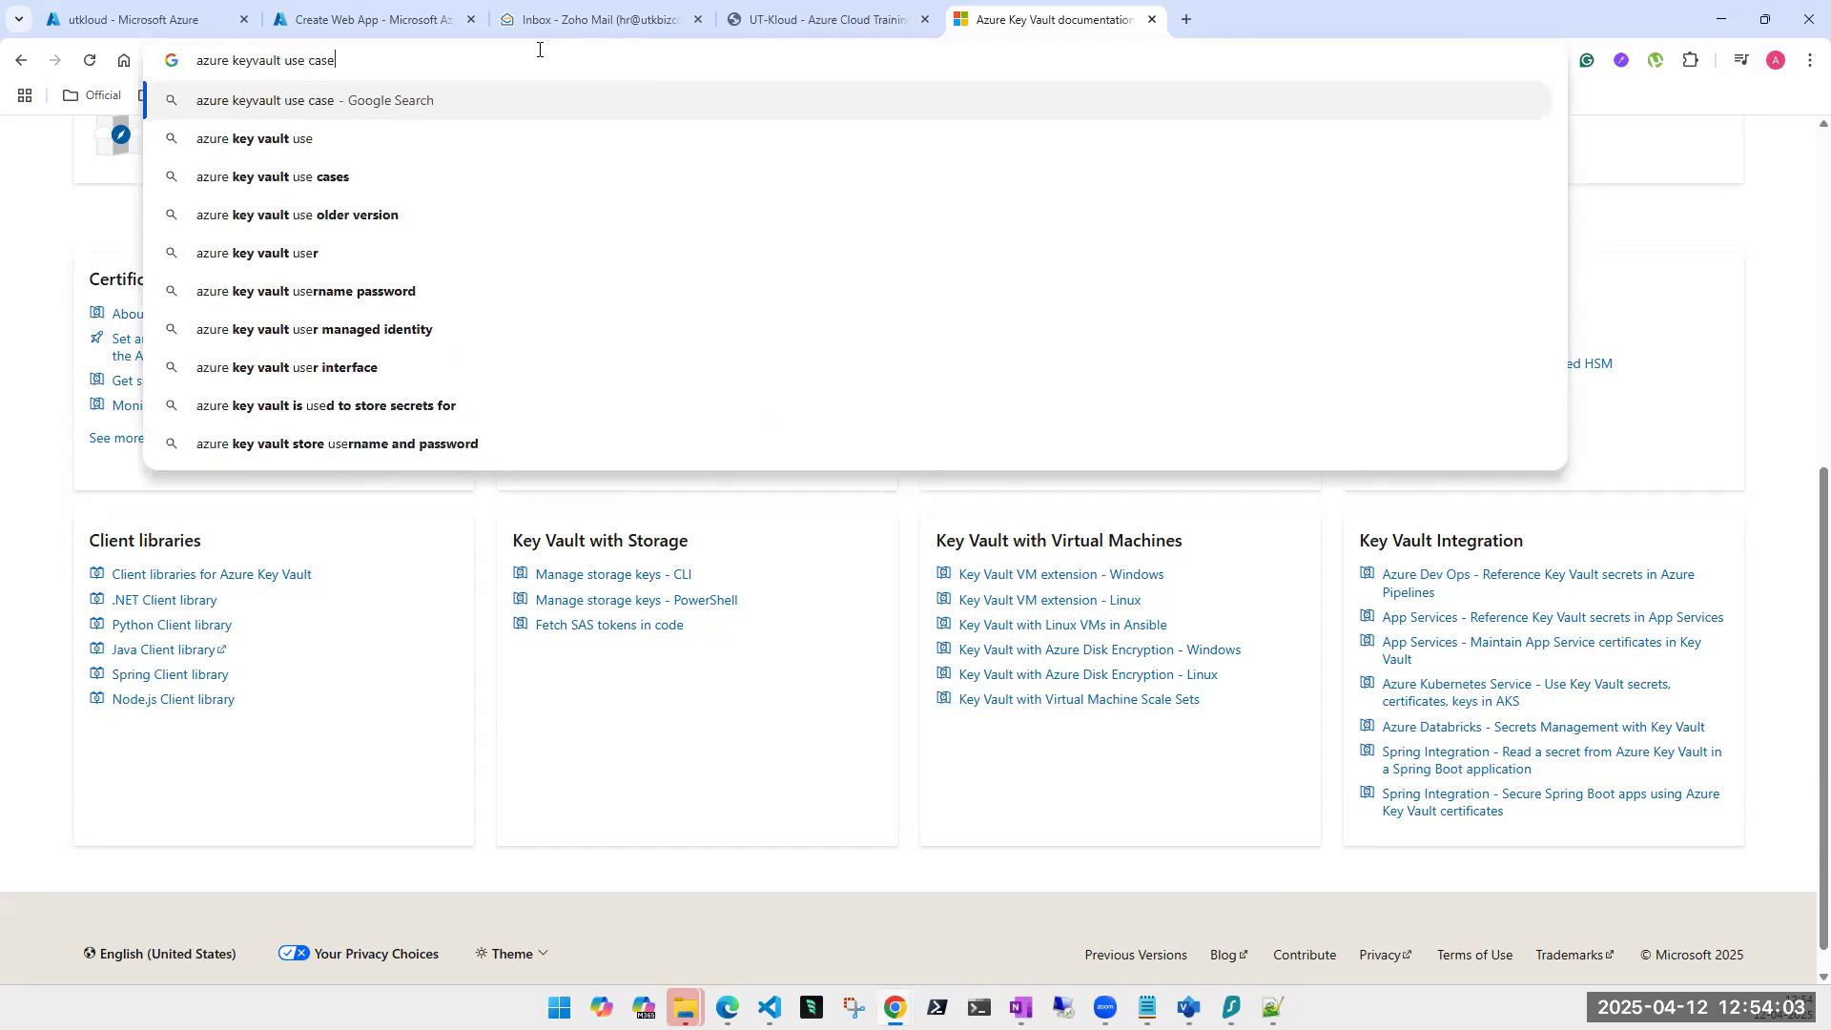
key(Return)
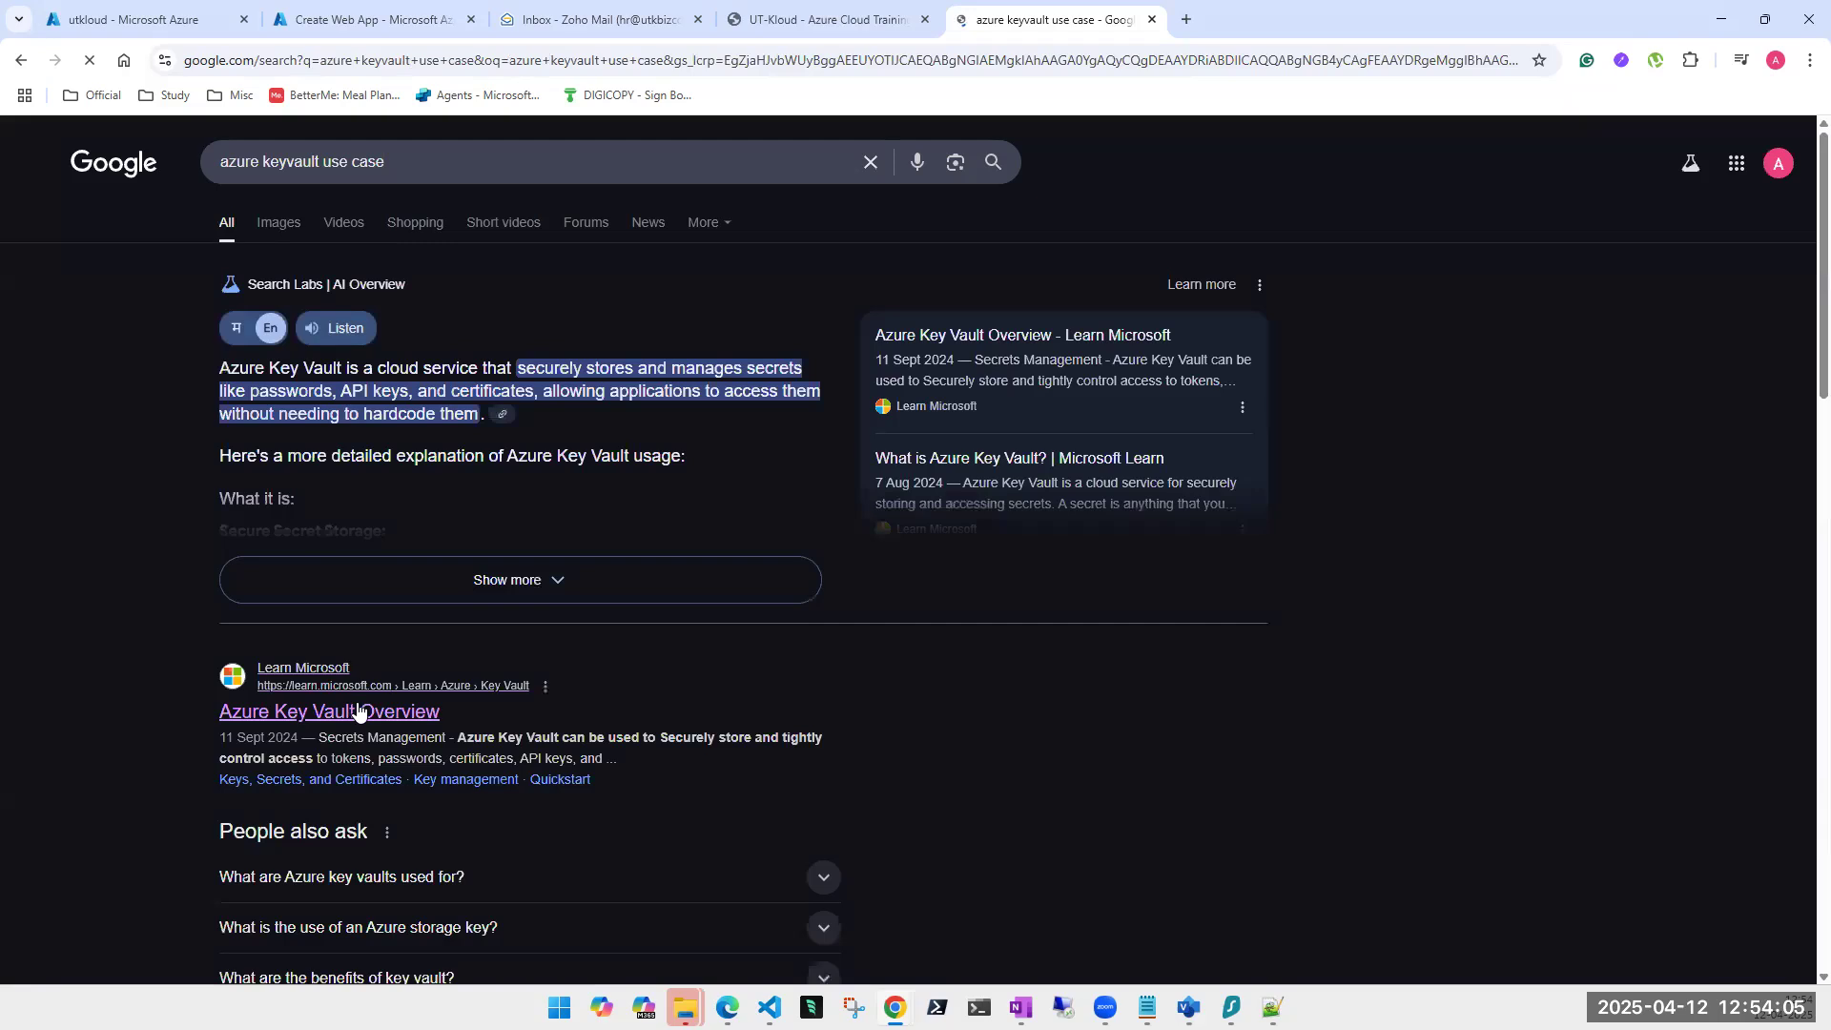
scroll(367, 725, down, 2)
scroll(367, 725, down, 7)
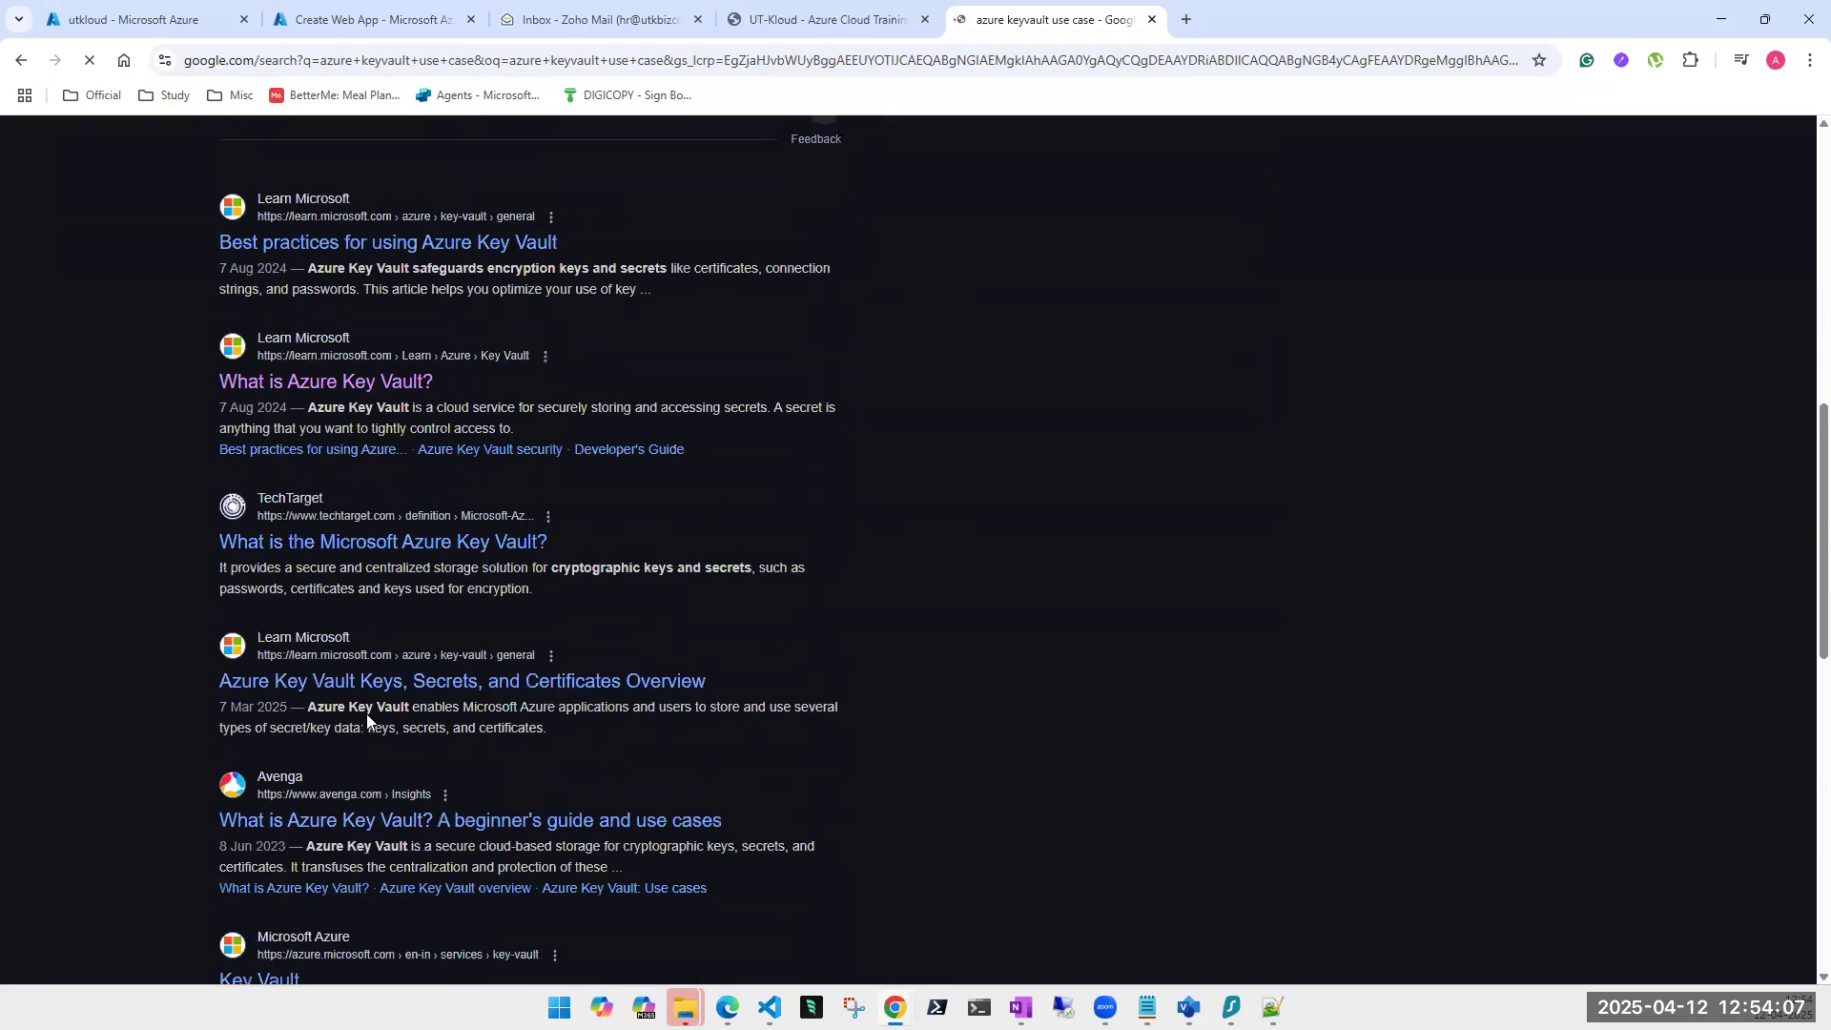
scroll(367, 722, down, 2)
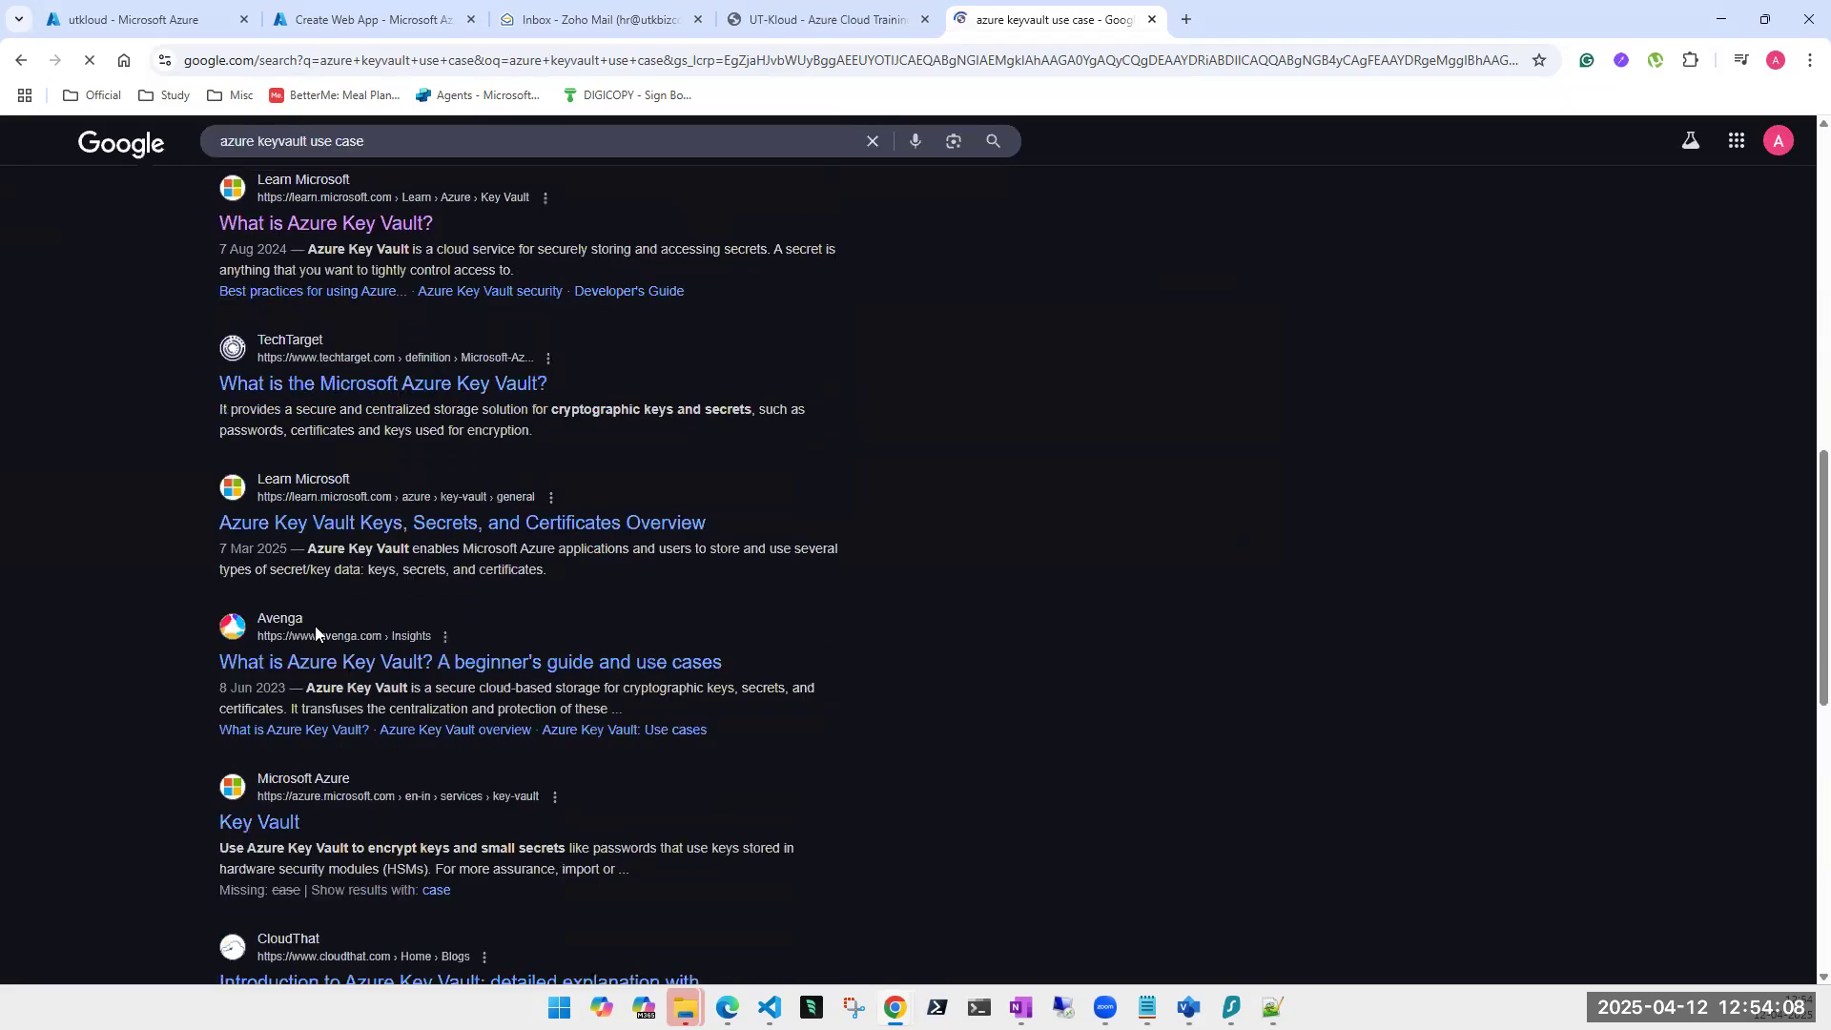
Read the Keys, Secrets, and Certificates Overview article, then go back to the results.
click(305, 521)
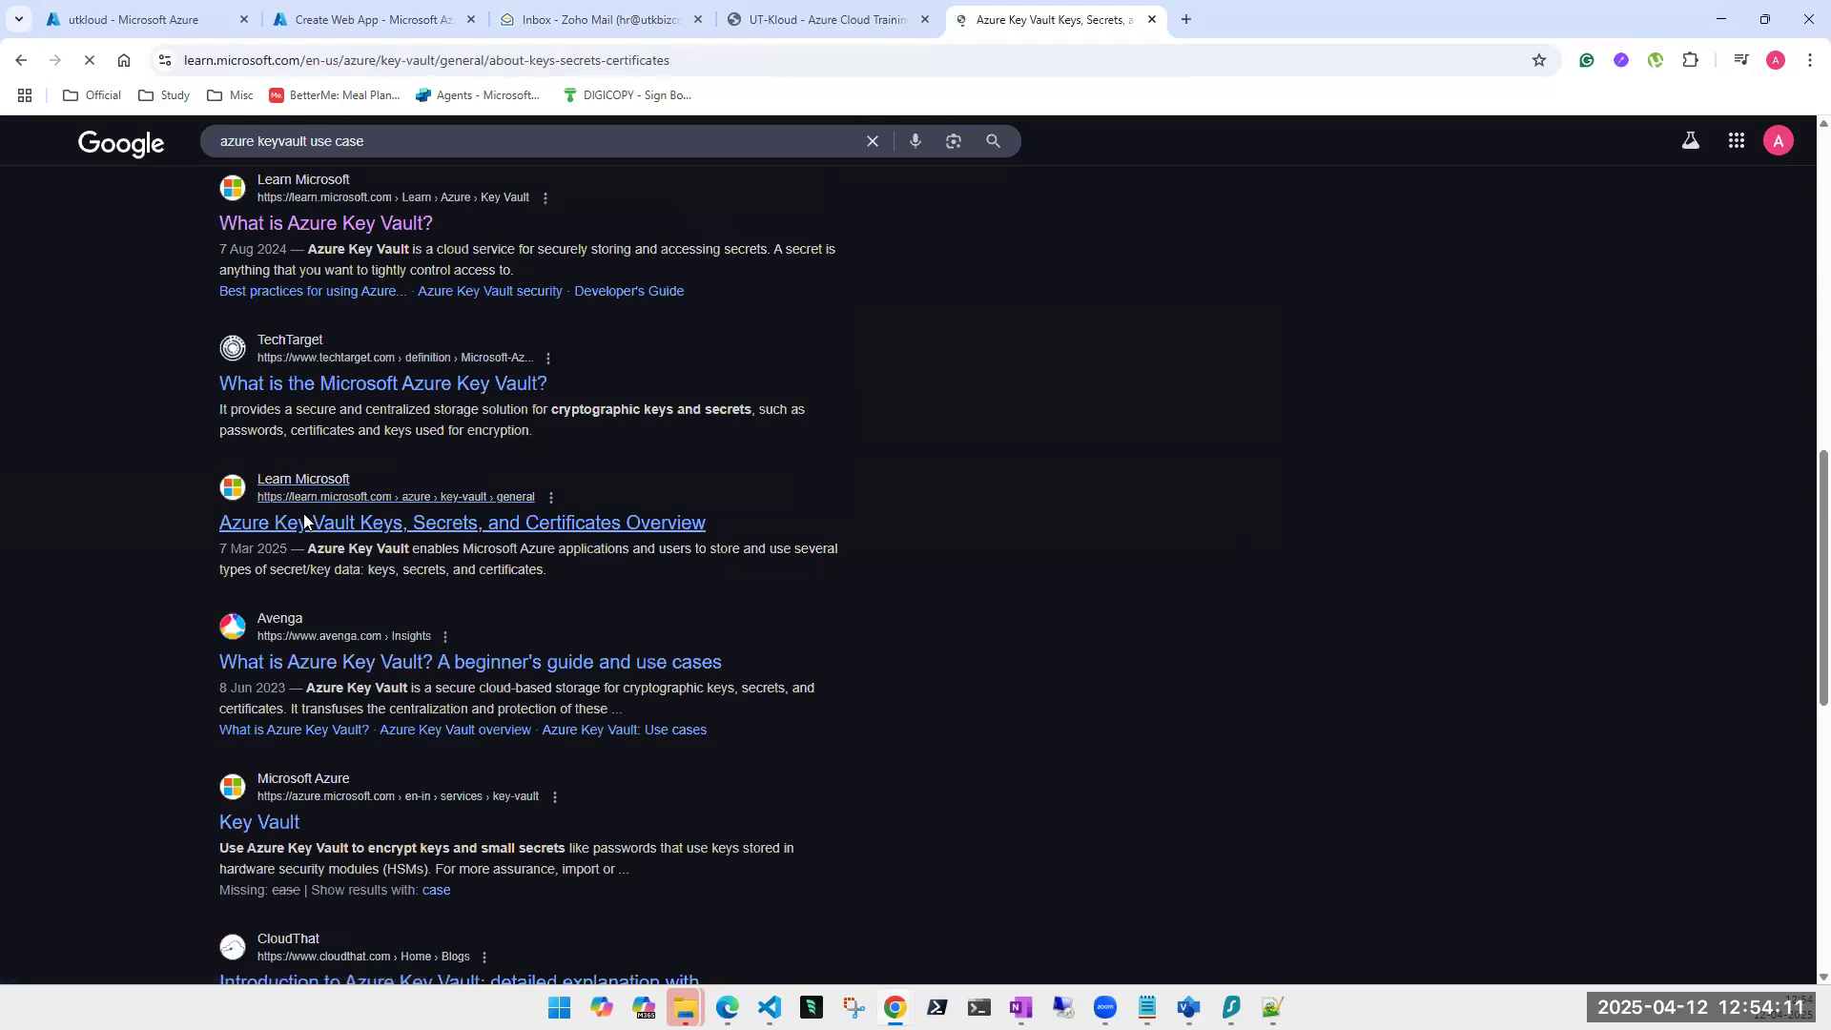
scroll(695, 695, down, 10)
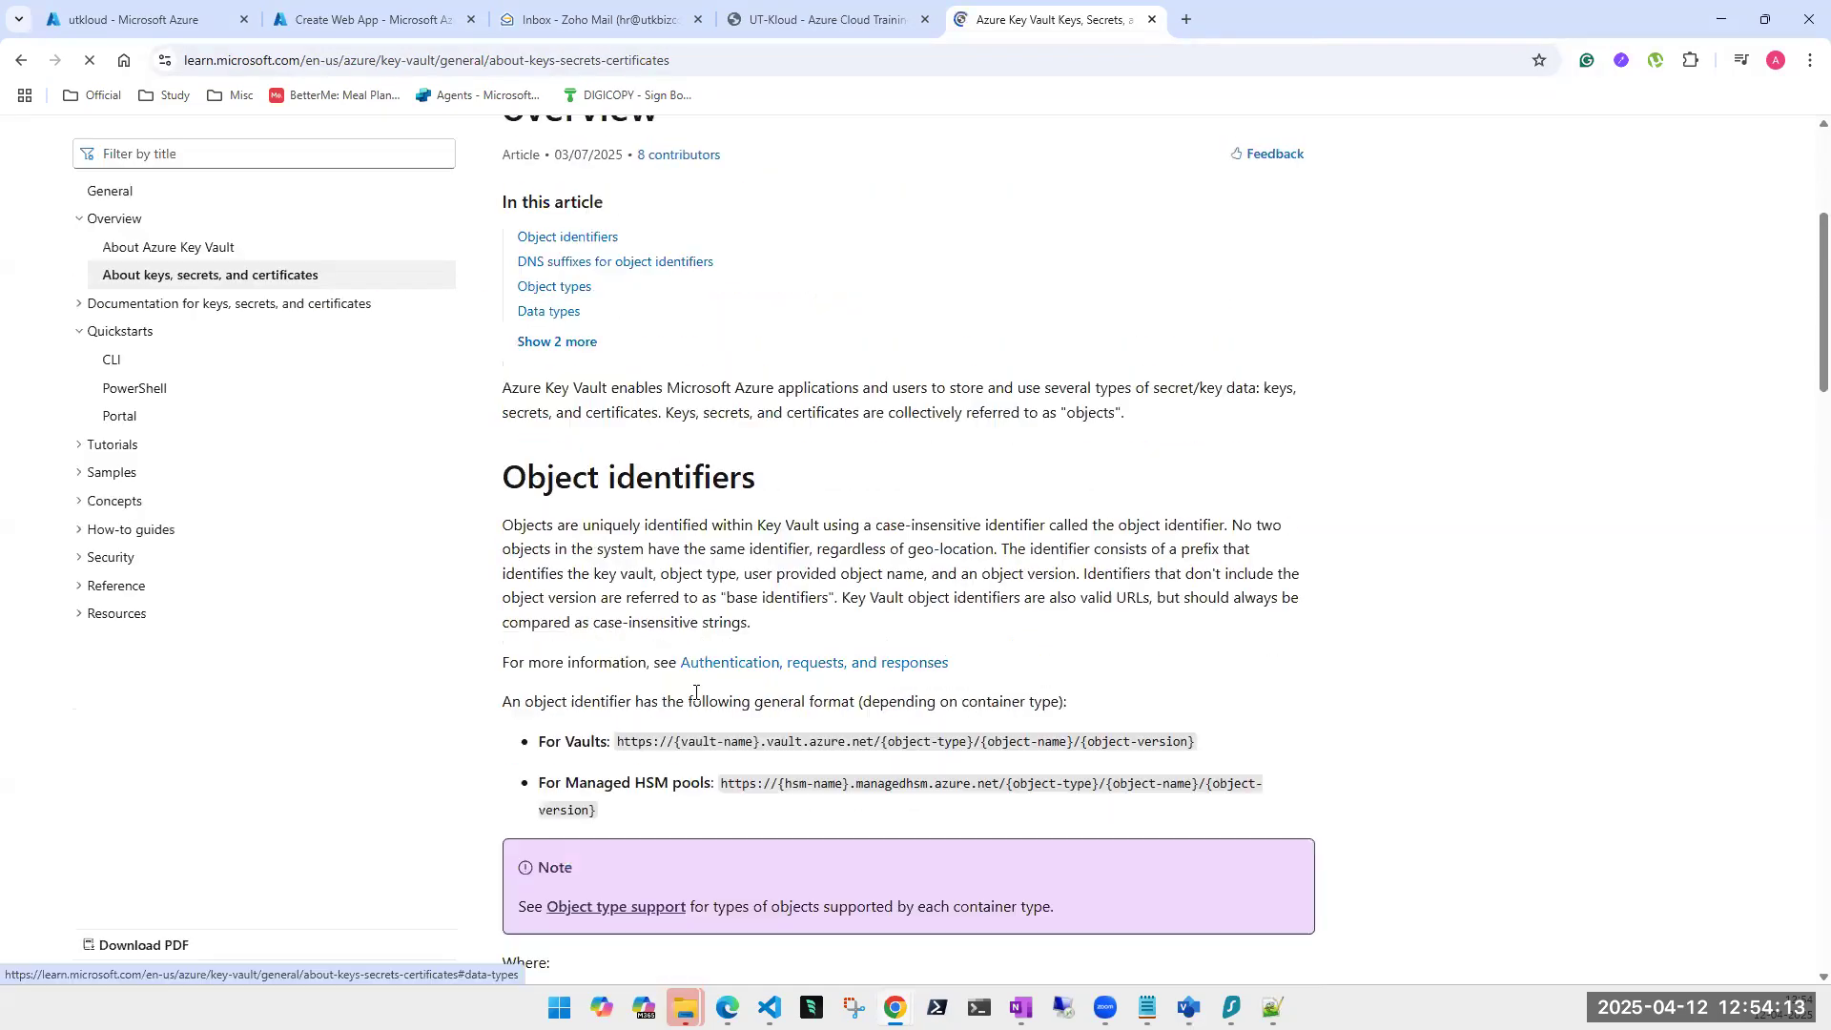
scroll(699, 713, down, 10)
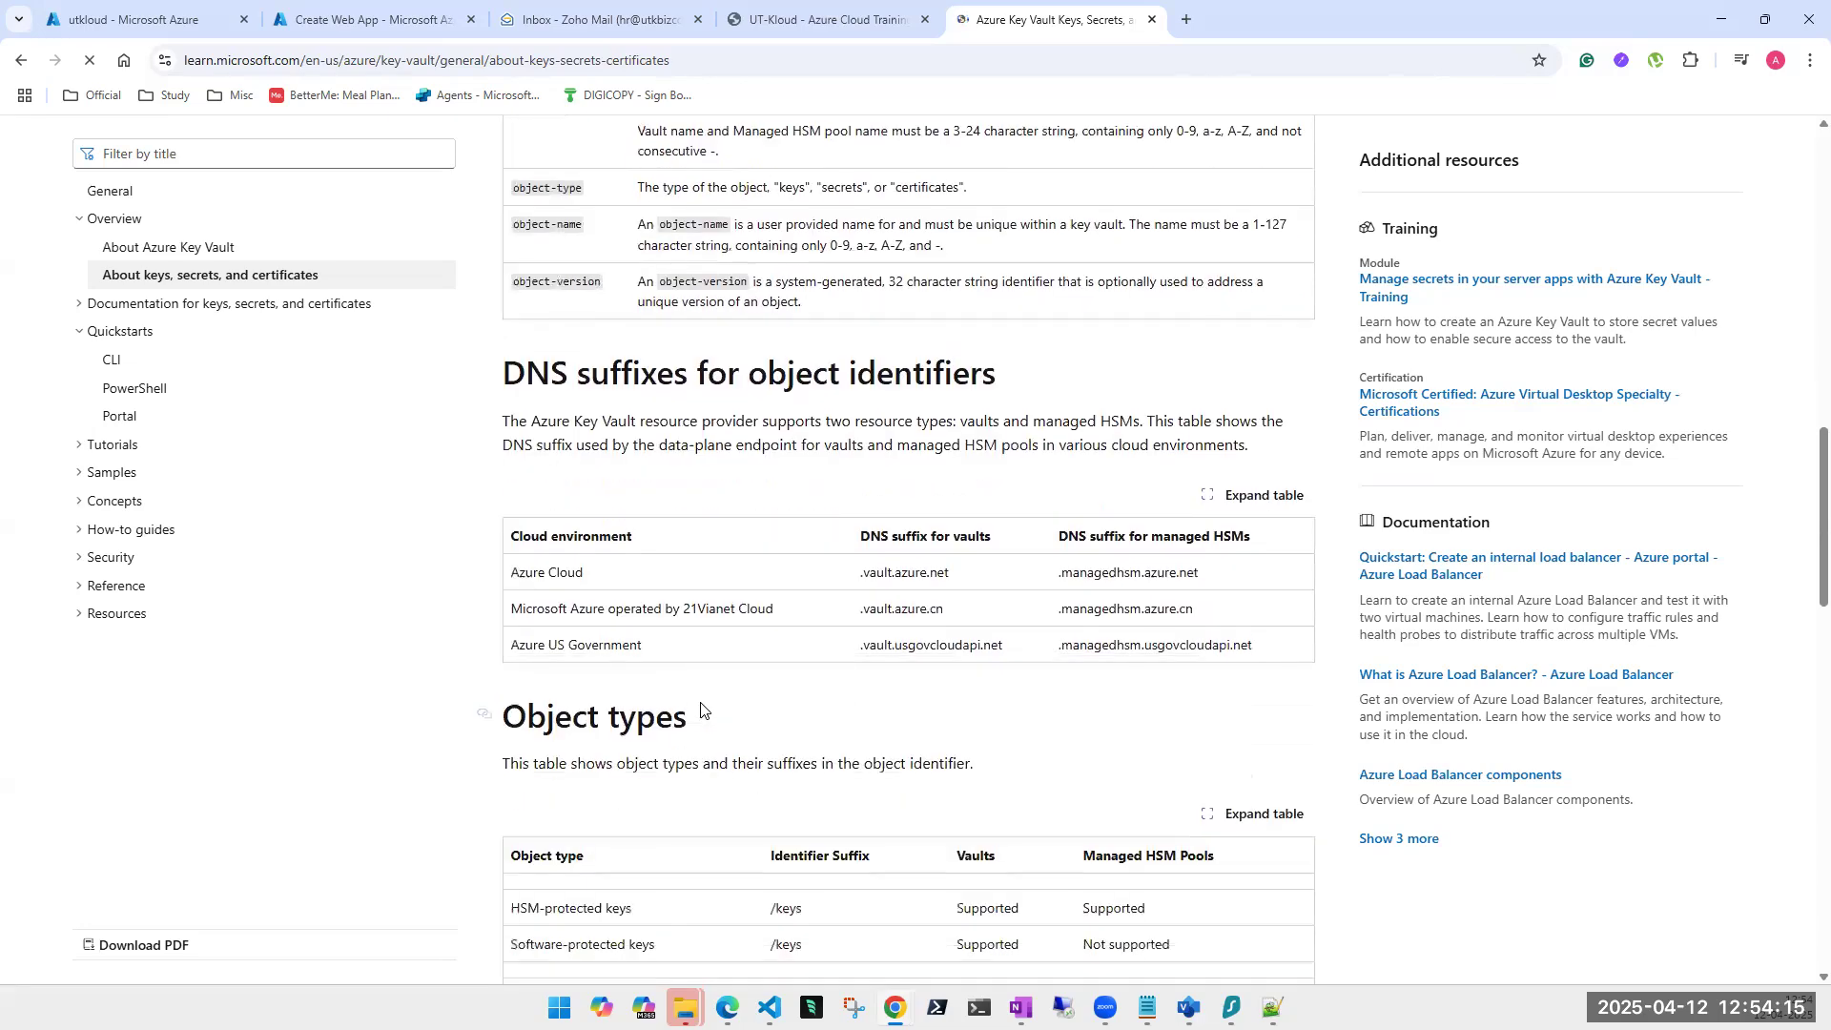
scroll(702, 710, down, 10)
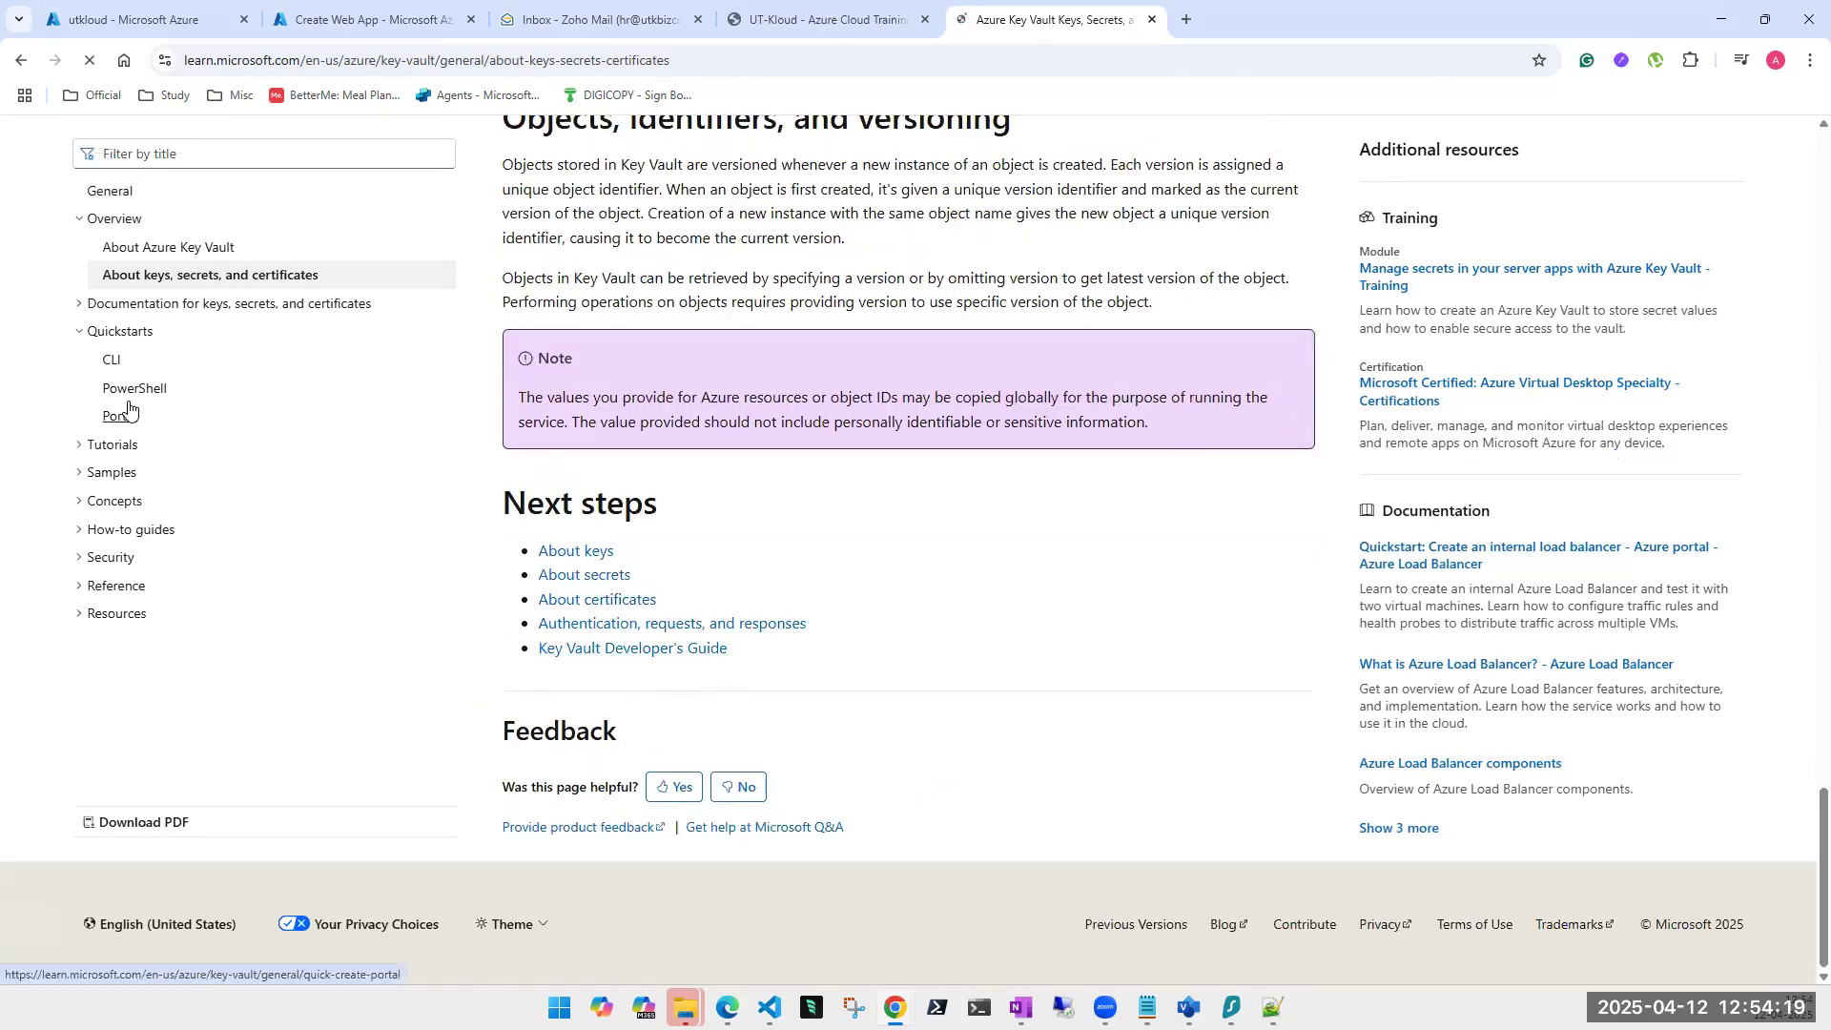
click(20, 61)
Scroll further through the results and switch to the Create Web App tab.
scroll(838, 777, down, 4)
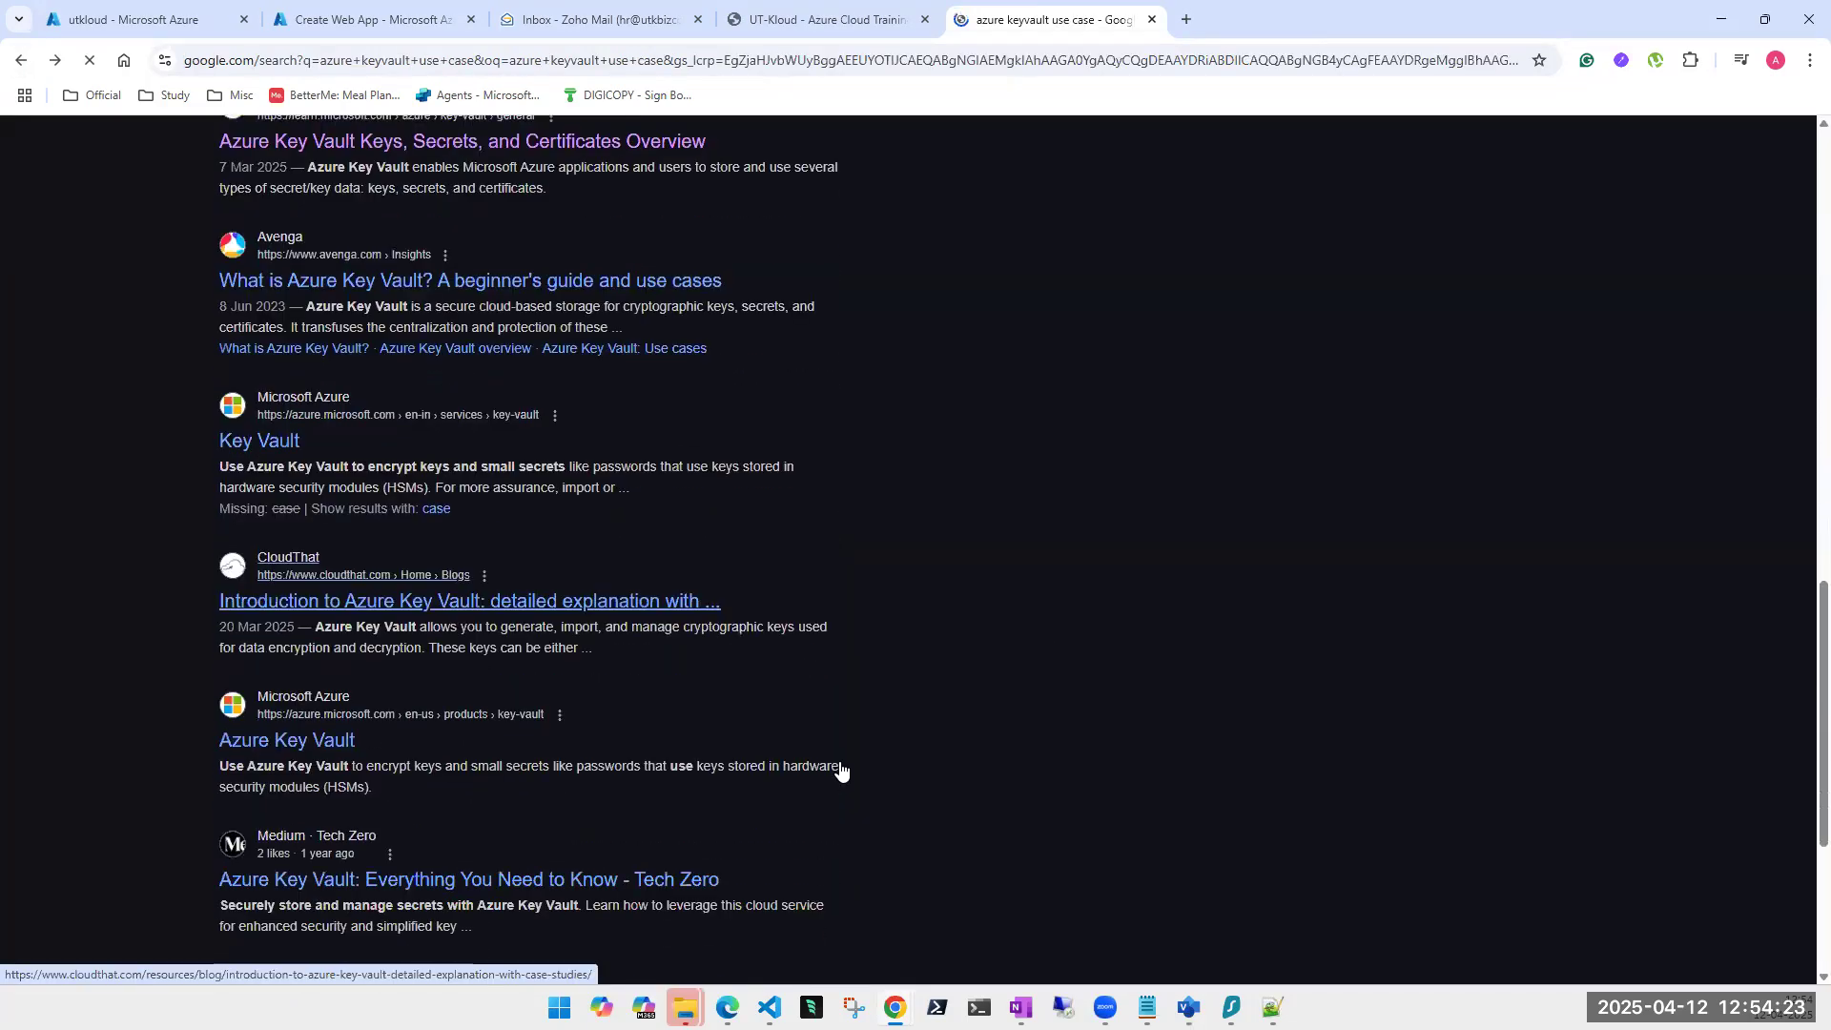
scroll(344, 739, down, 1)
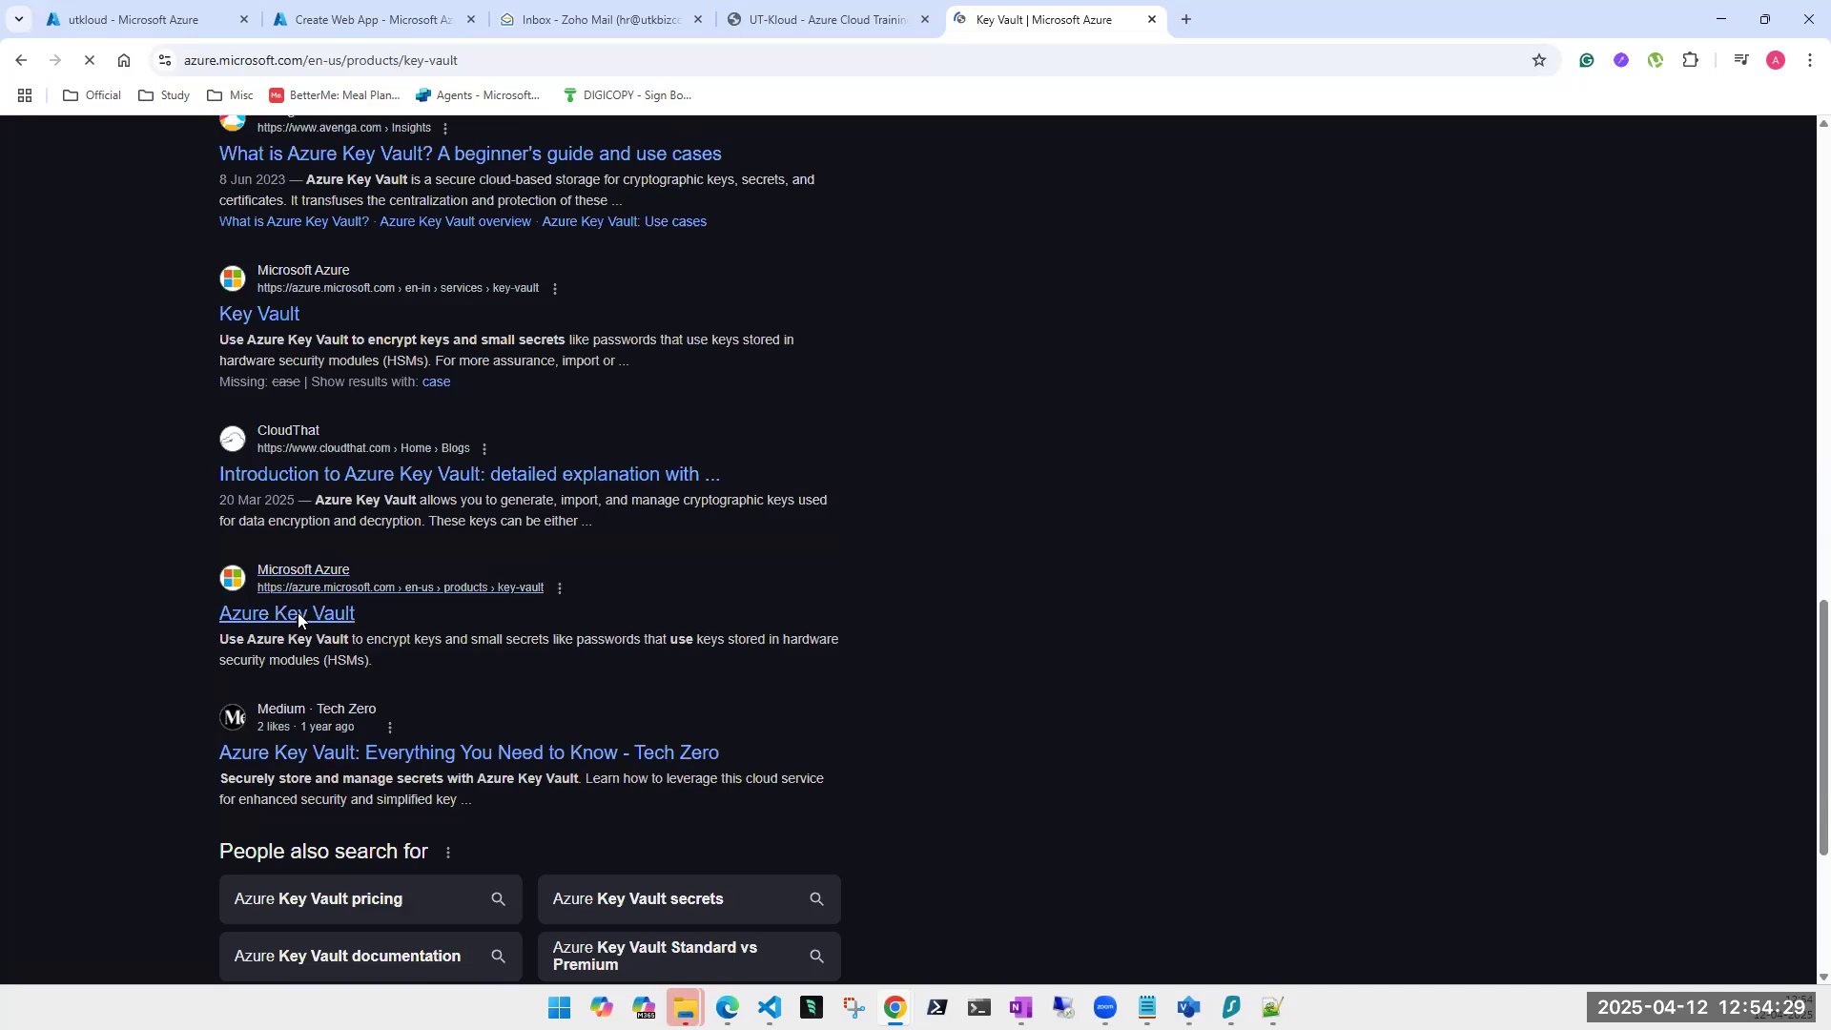
scroll(784, 746, down, 3)
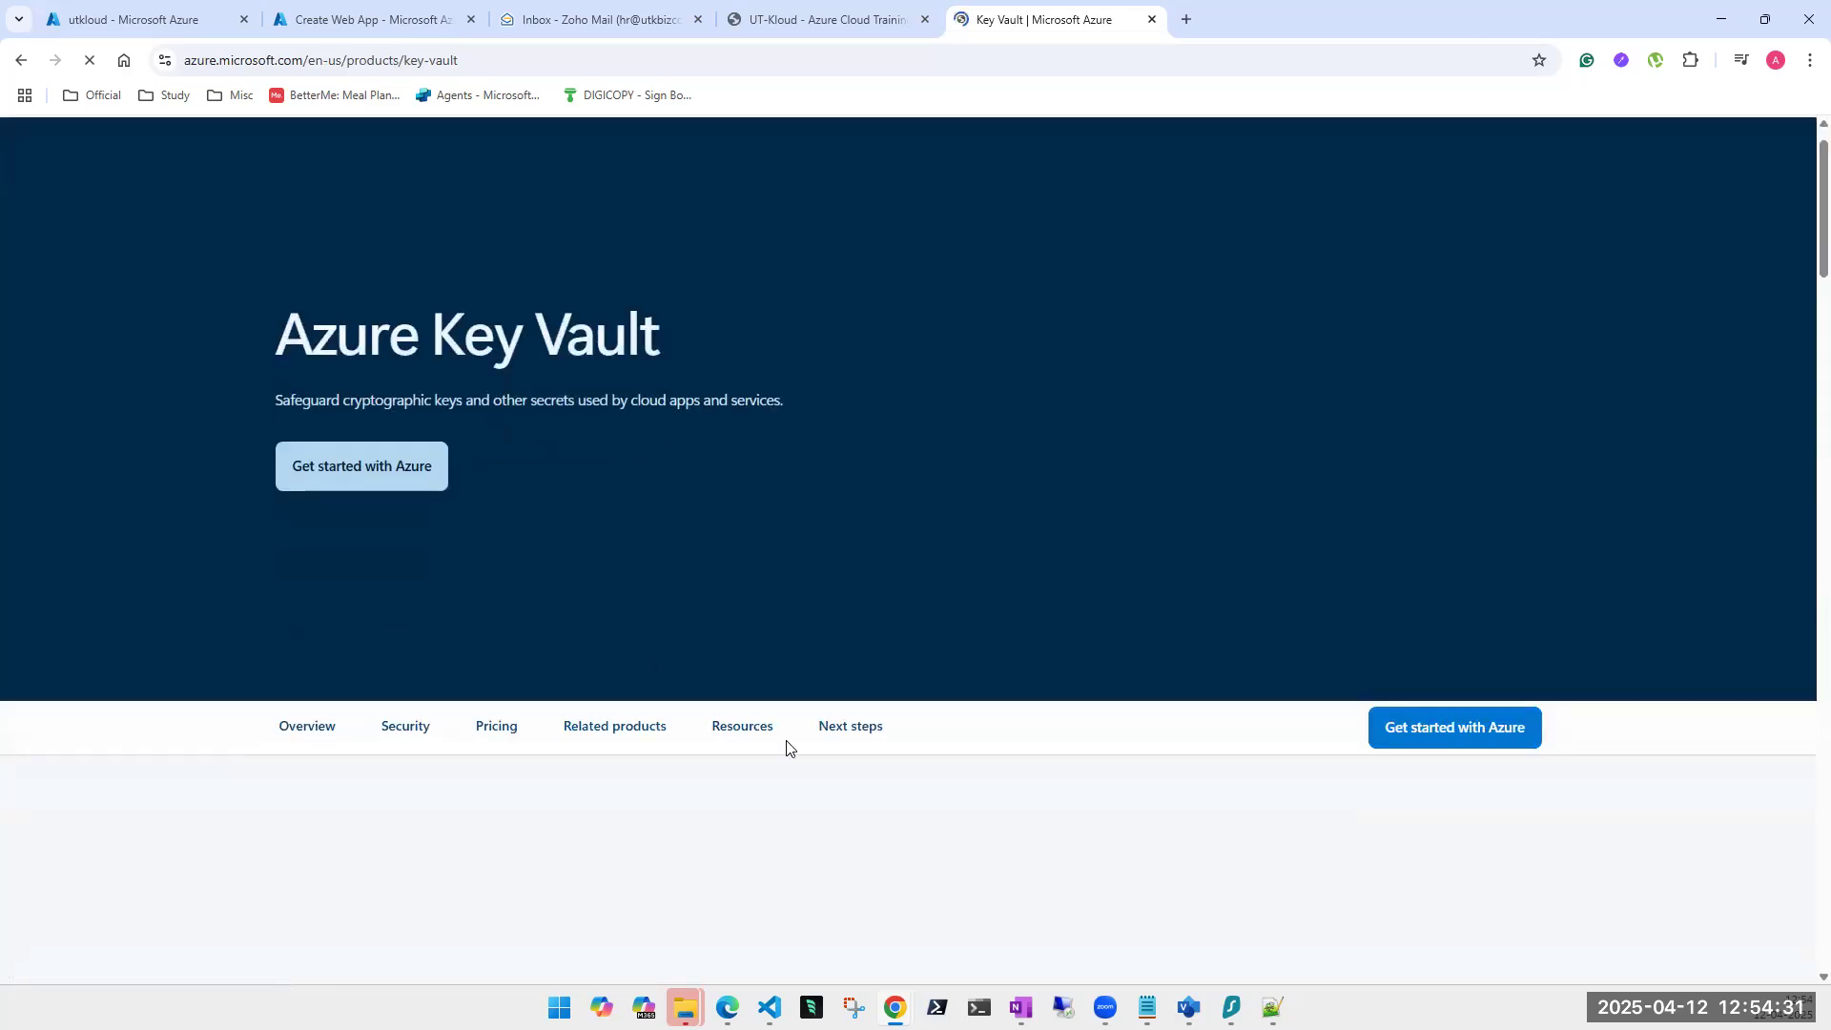
scroll(804, 751, down, 5)
scroll(746, 652, up, 5)
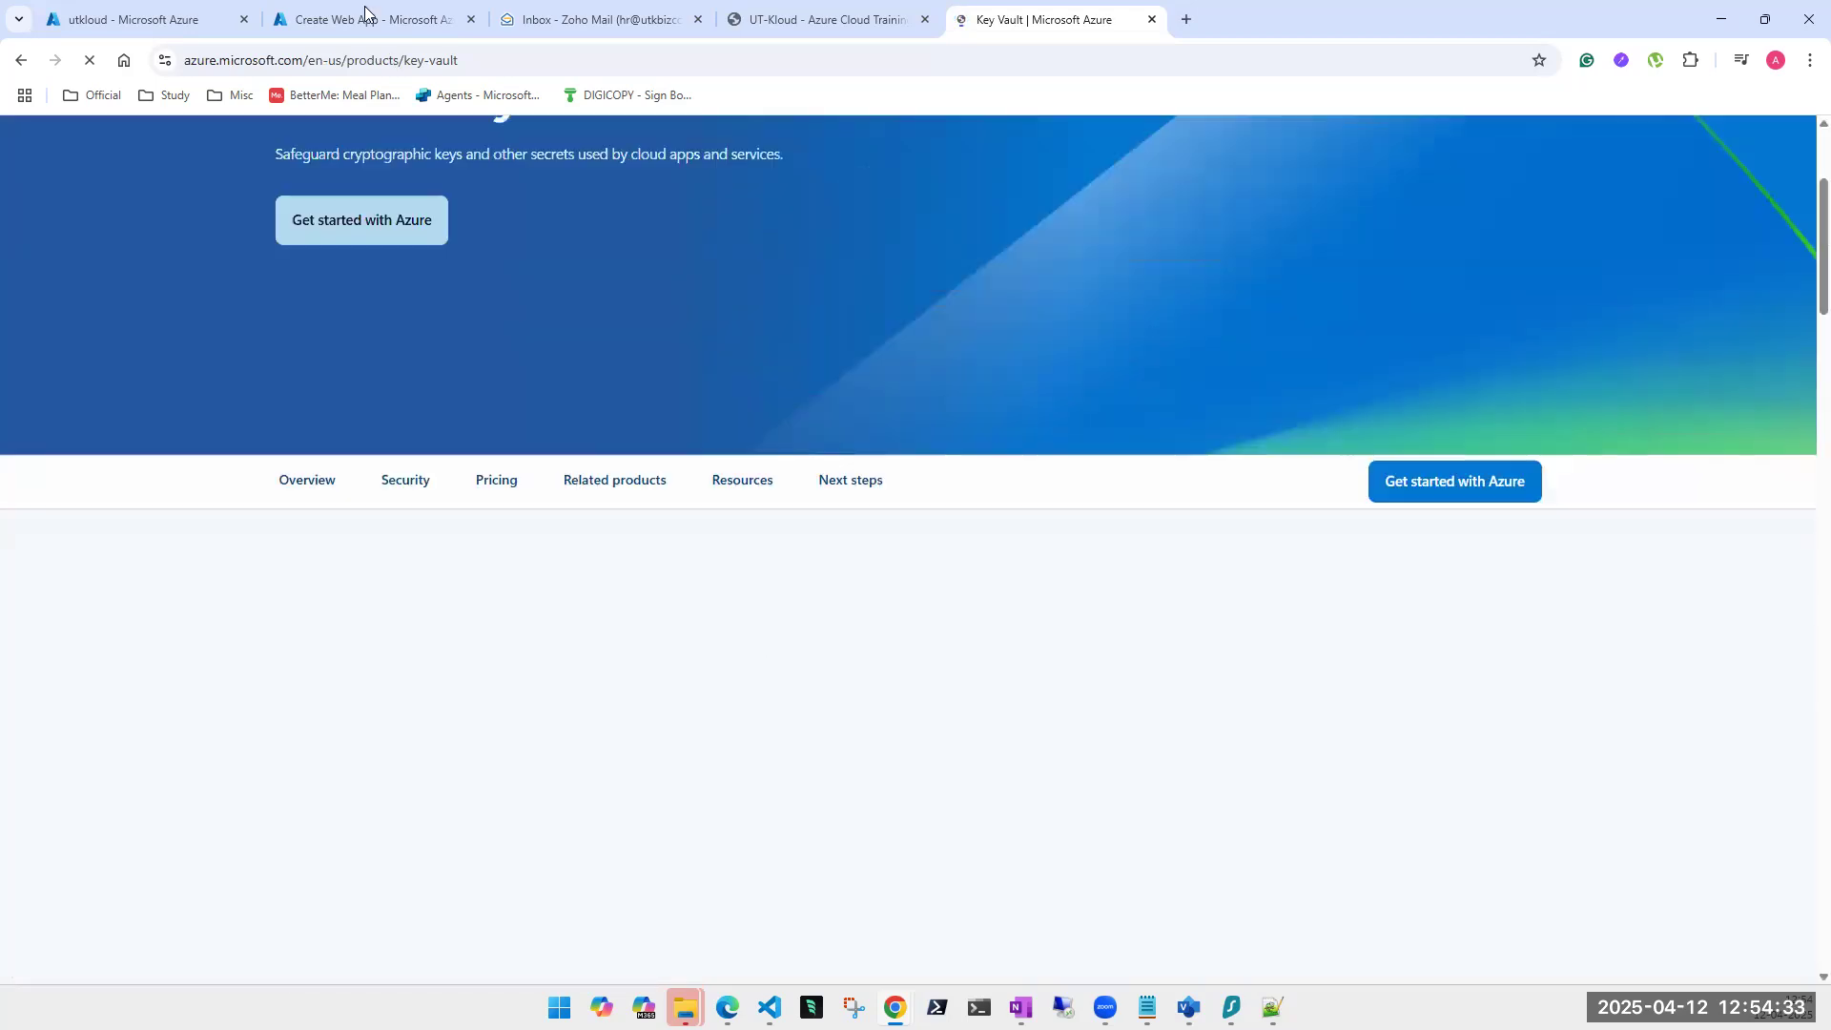
click(363, 21)
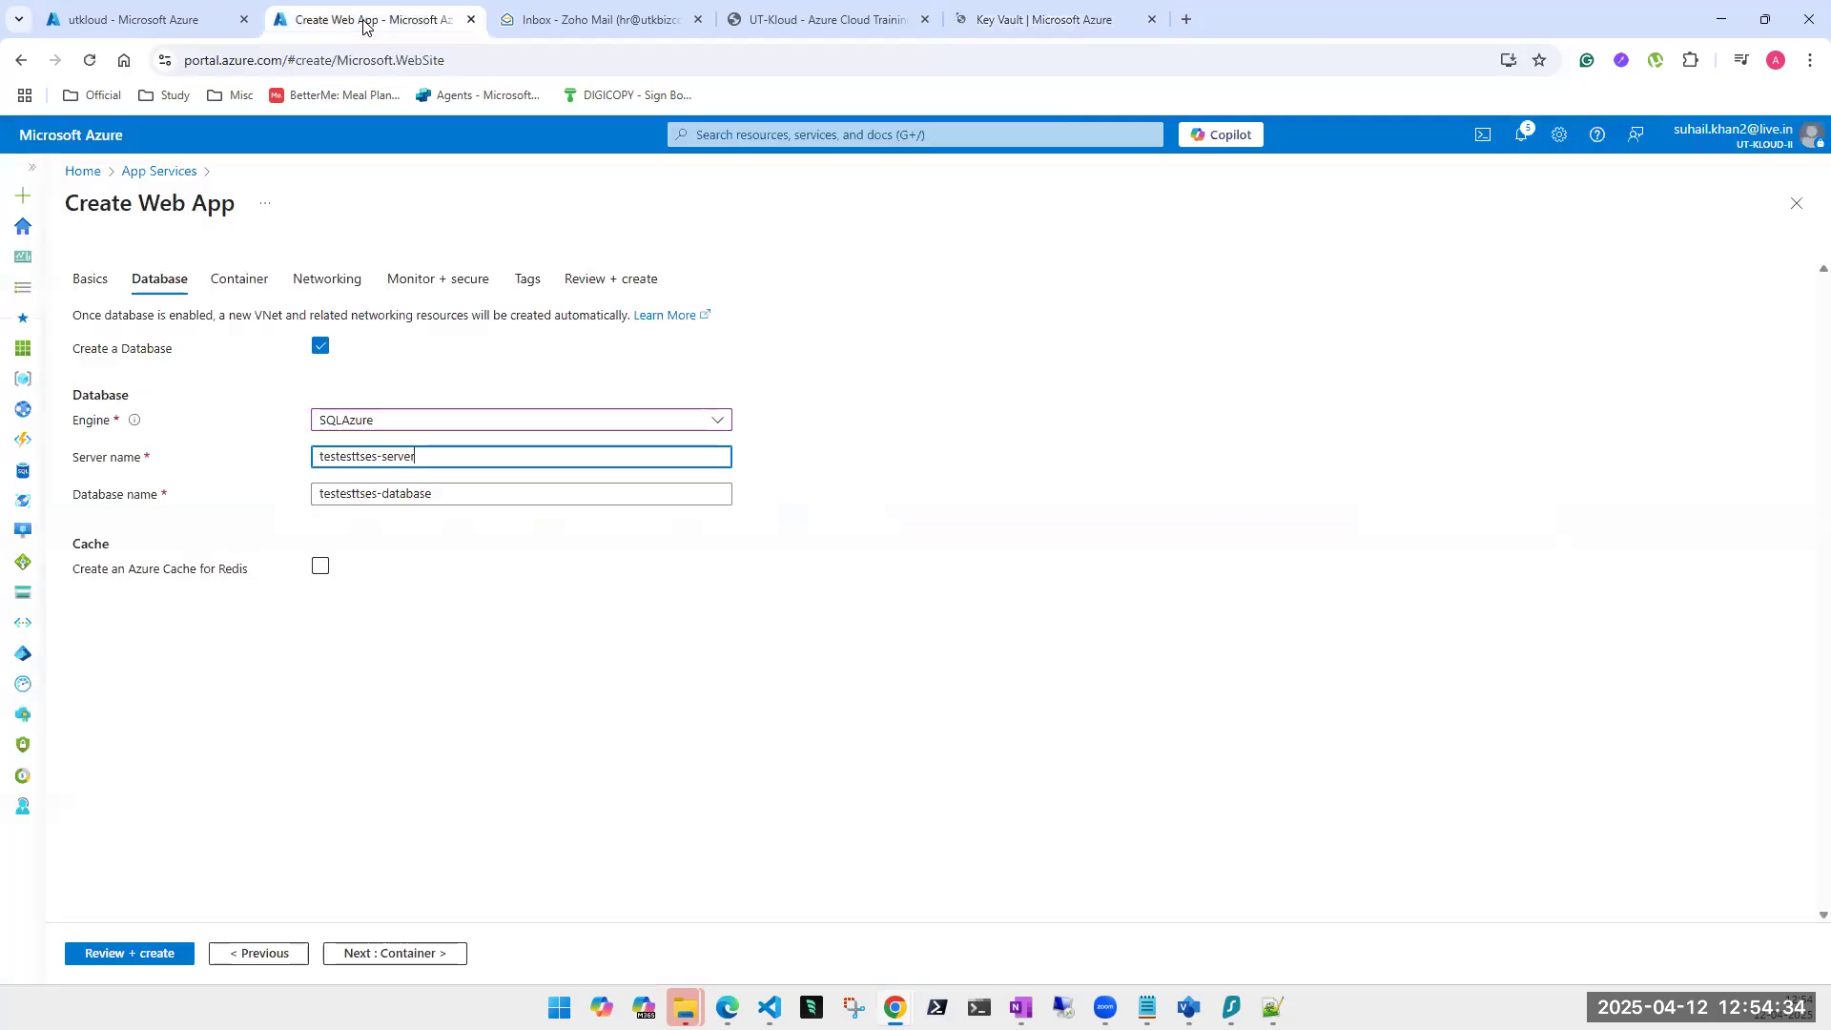
In the utkloud tab, copy the Secret Identifier URL of secure-1's current version.
click(157, 21)
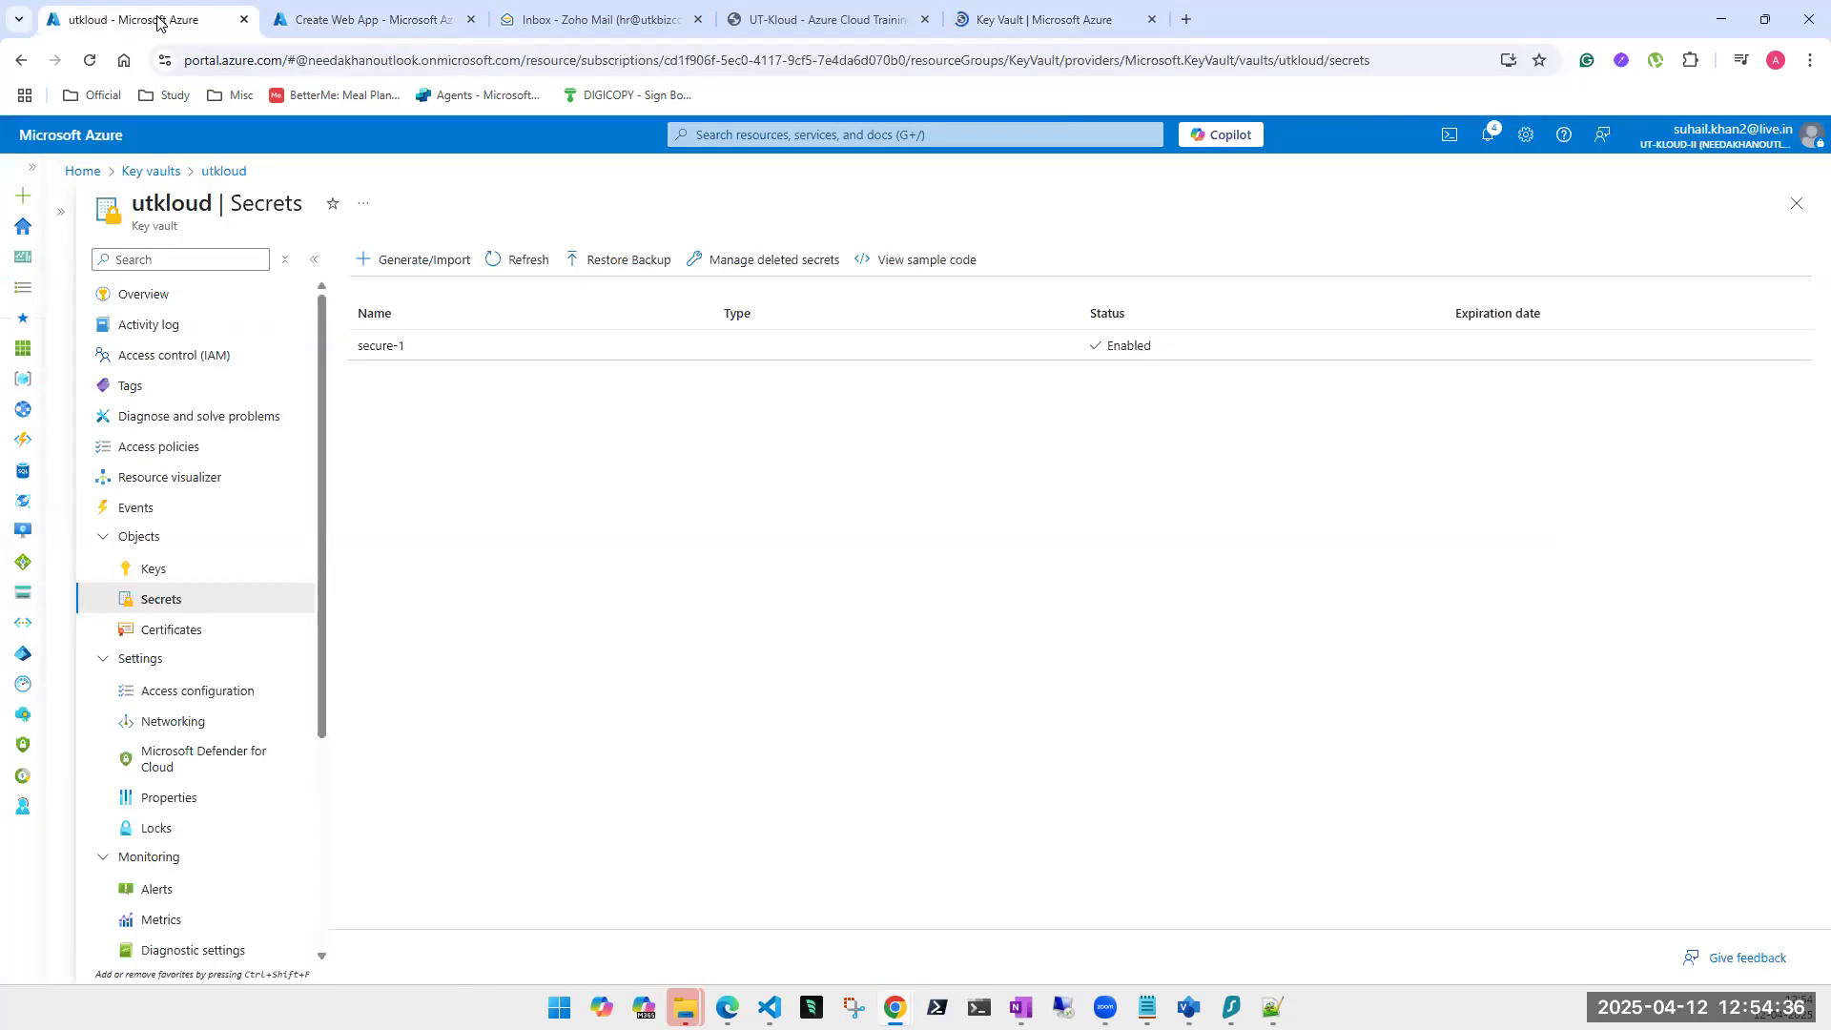
click(505, 346)
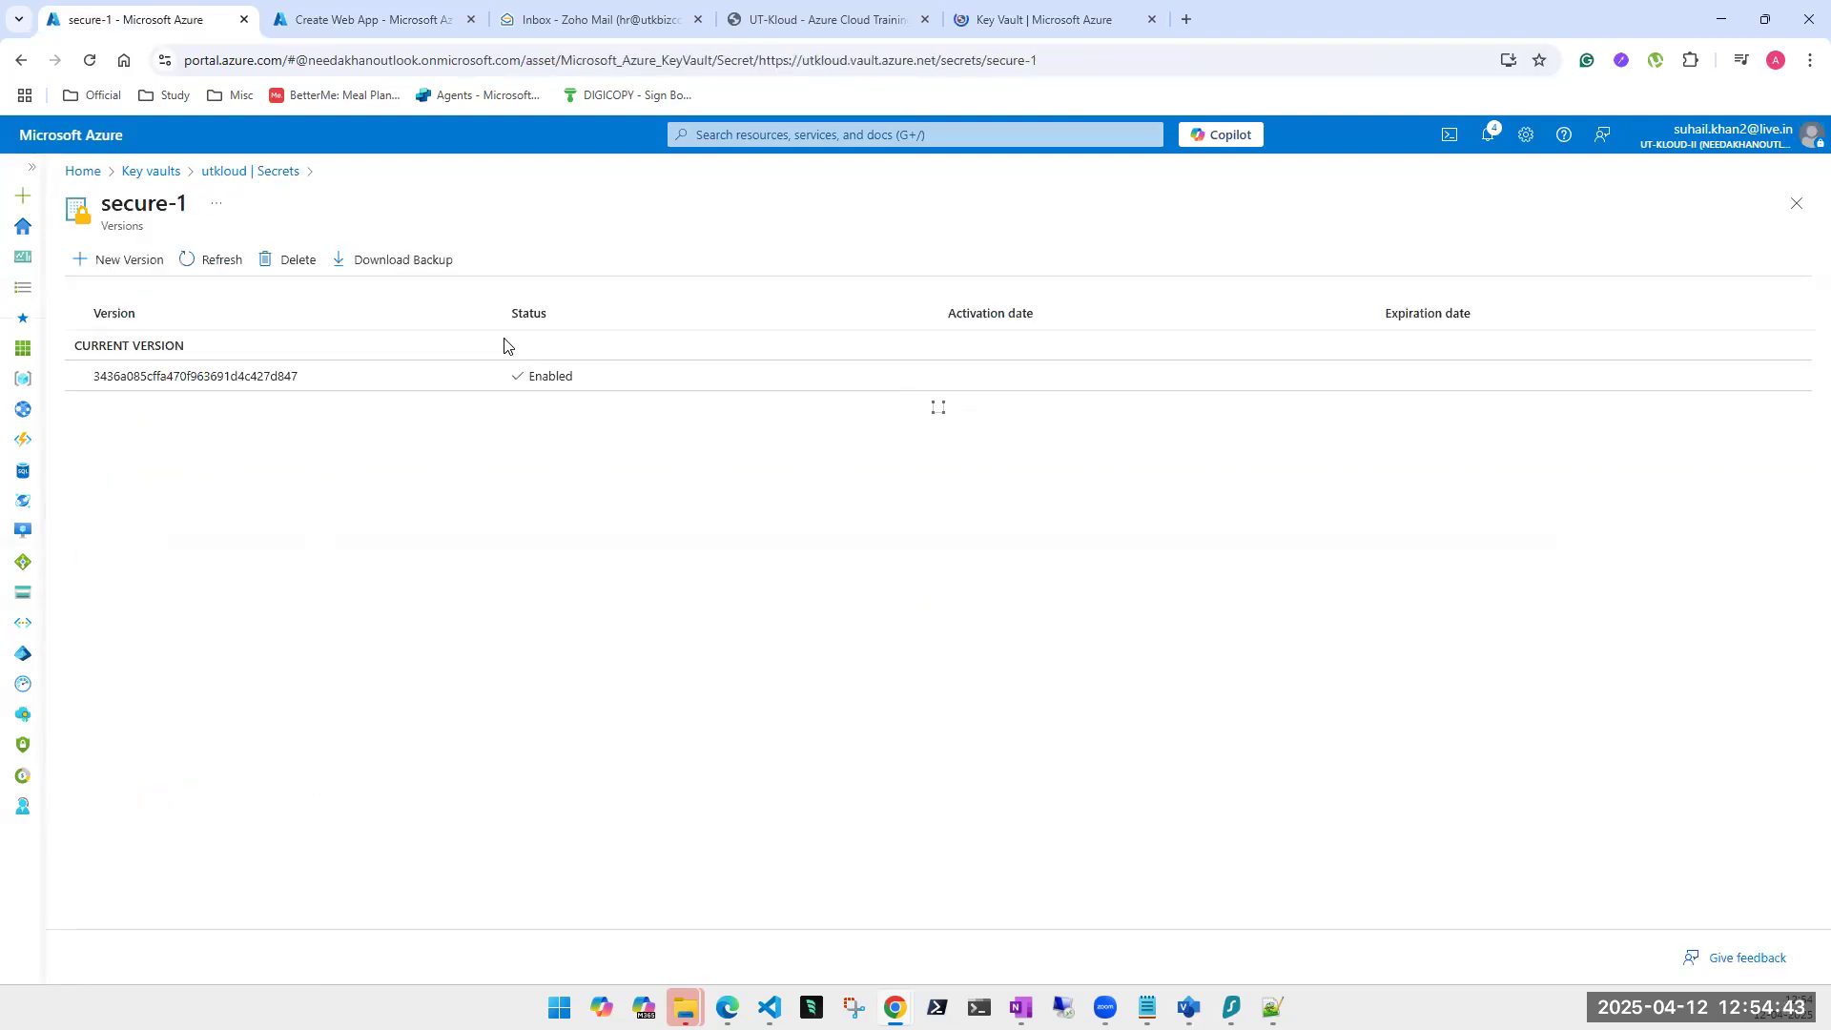
click(301, 376)
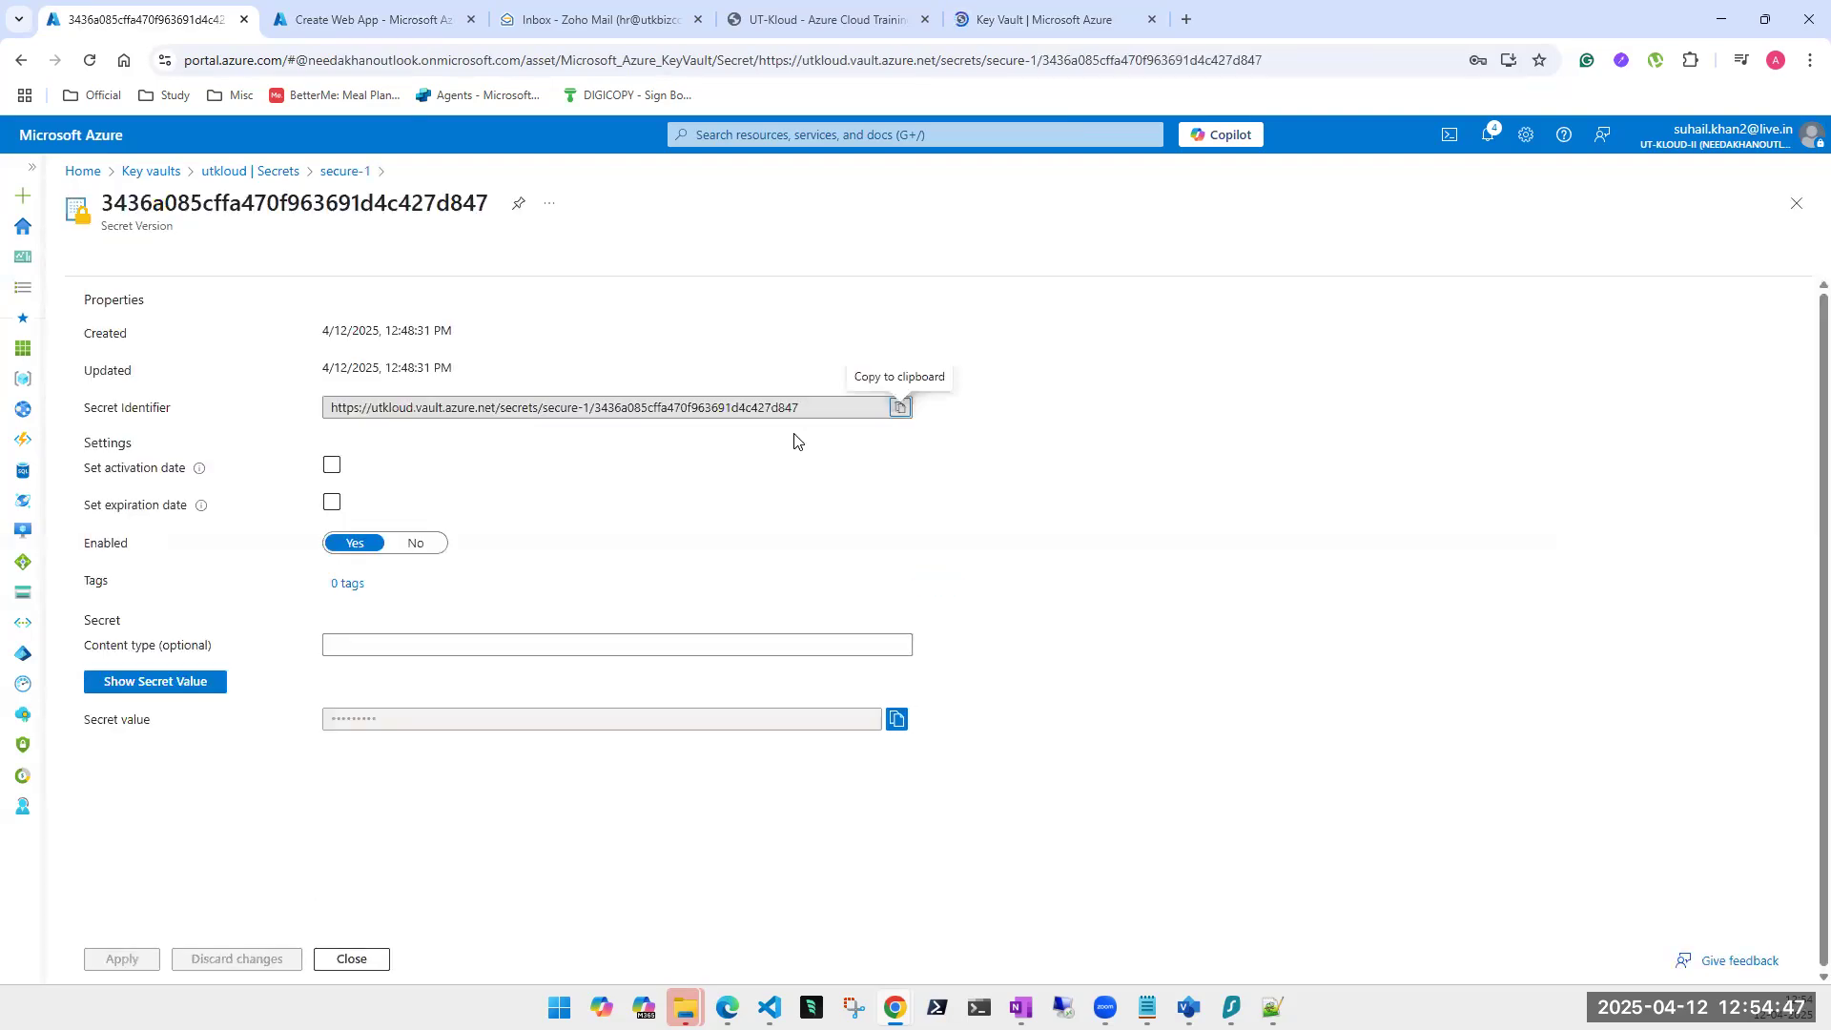
click(903, 412)
Load the copied secret URL in a new tab, getting Unauthorized, then return to the Key Vault tab.
click(1187, 19)
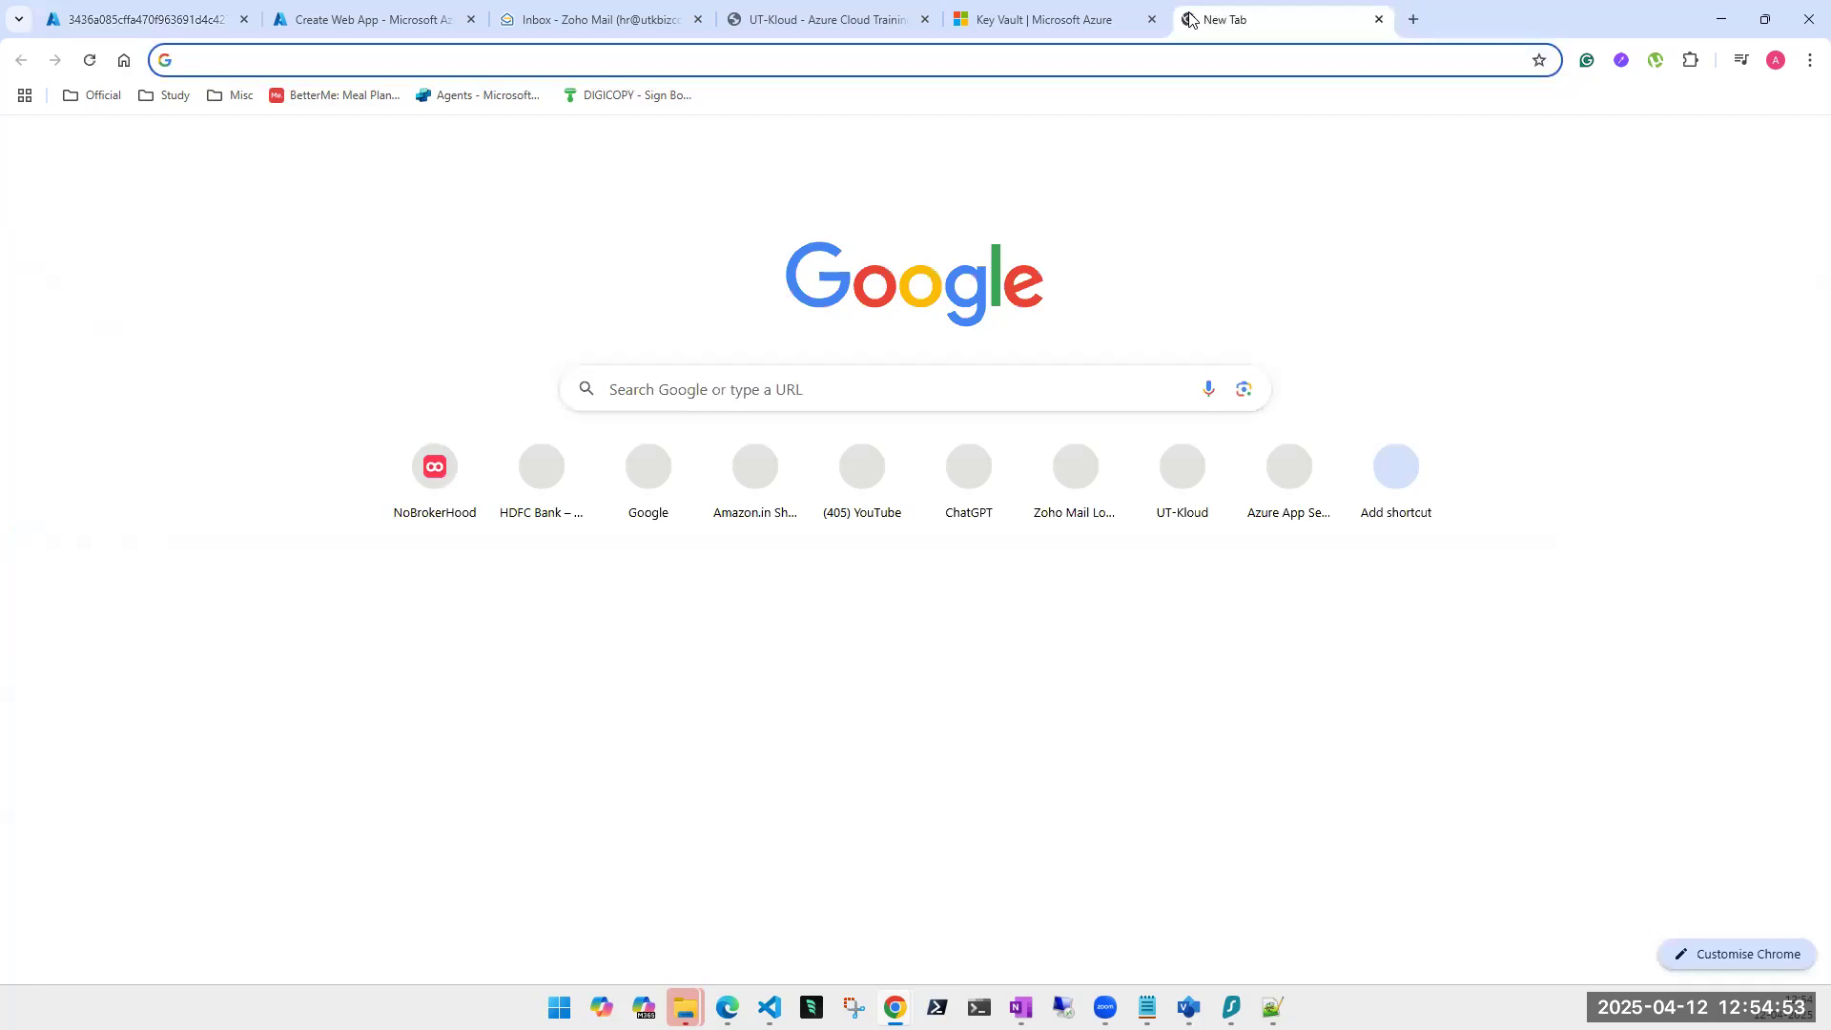
key(ctrl+v)
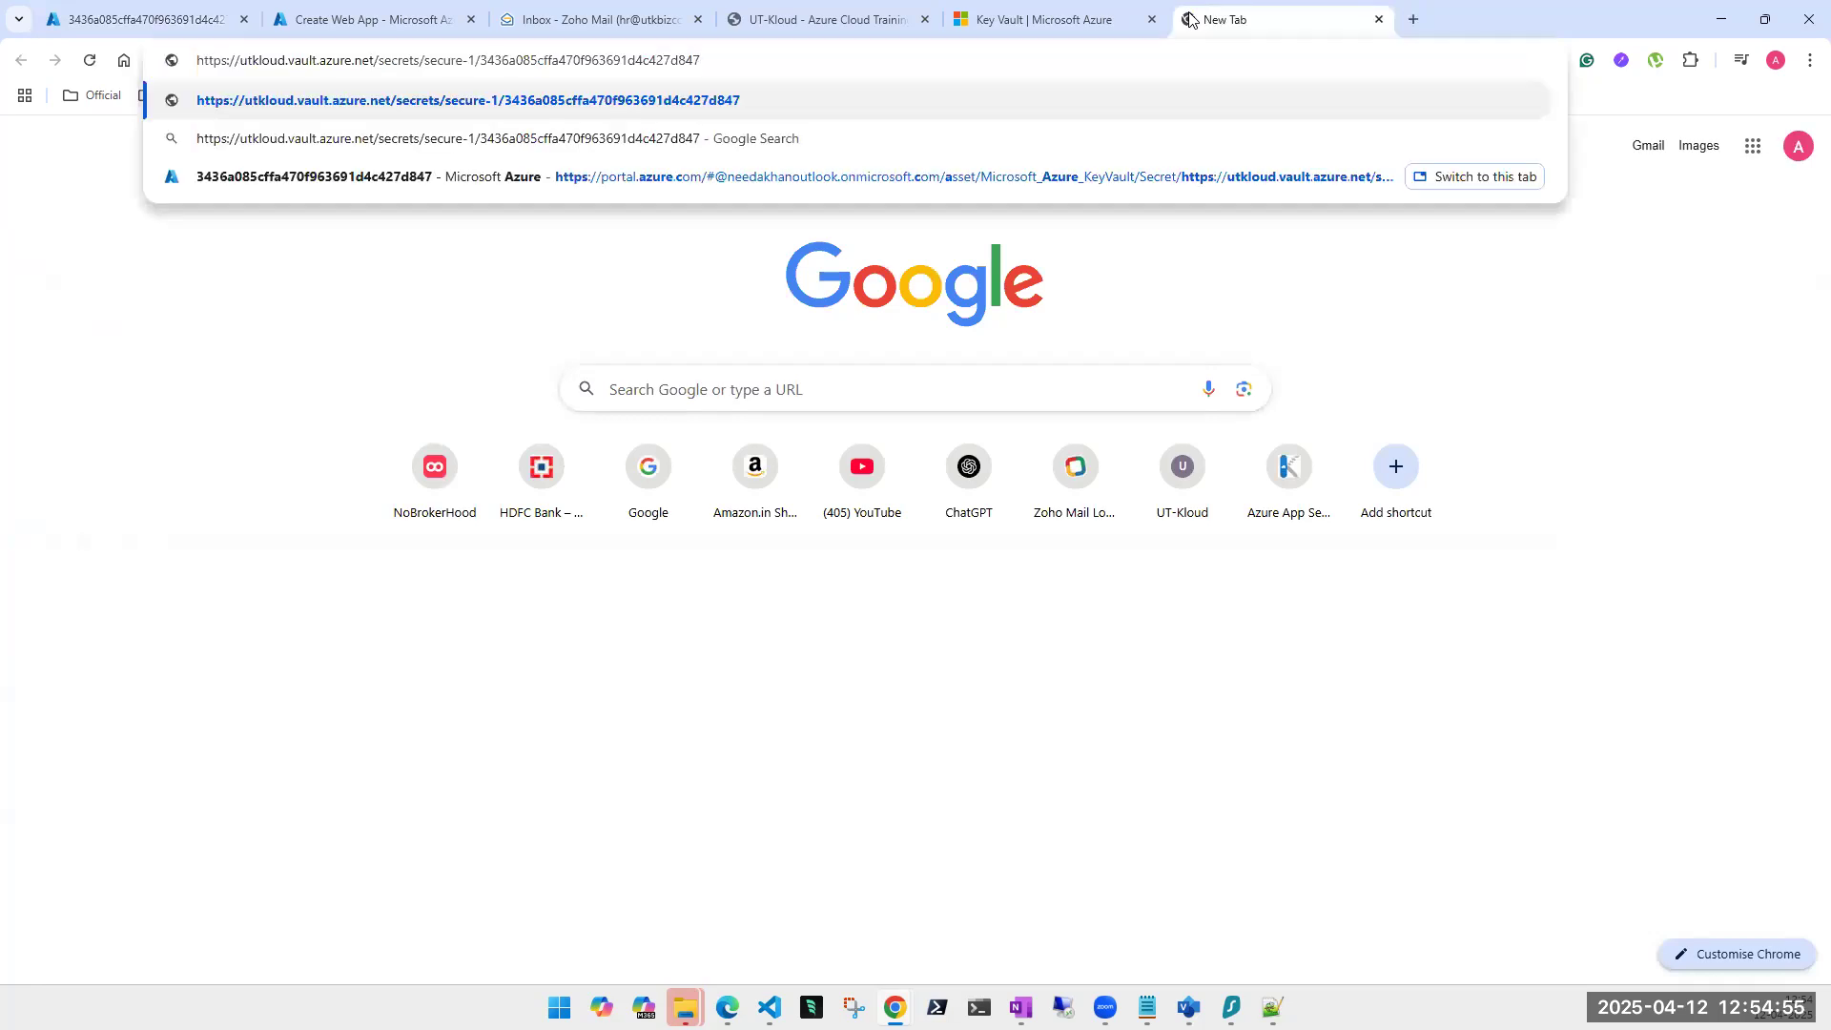
key(Return)
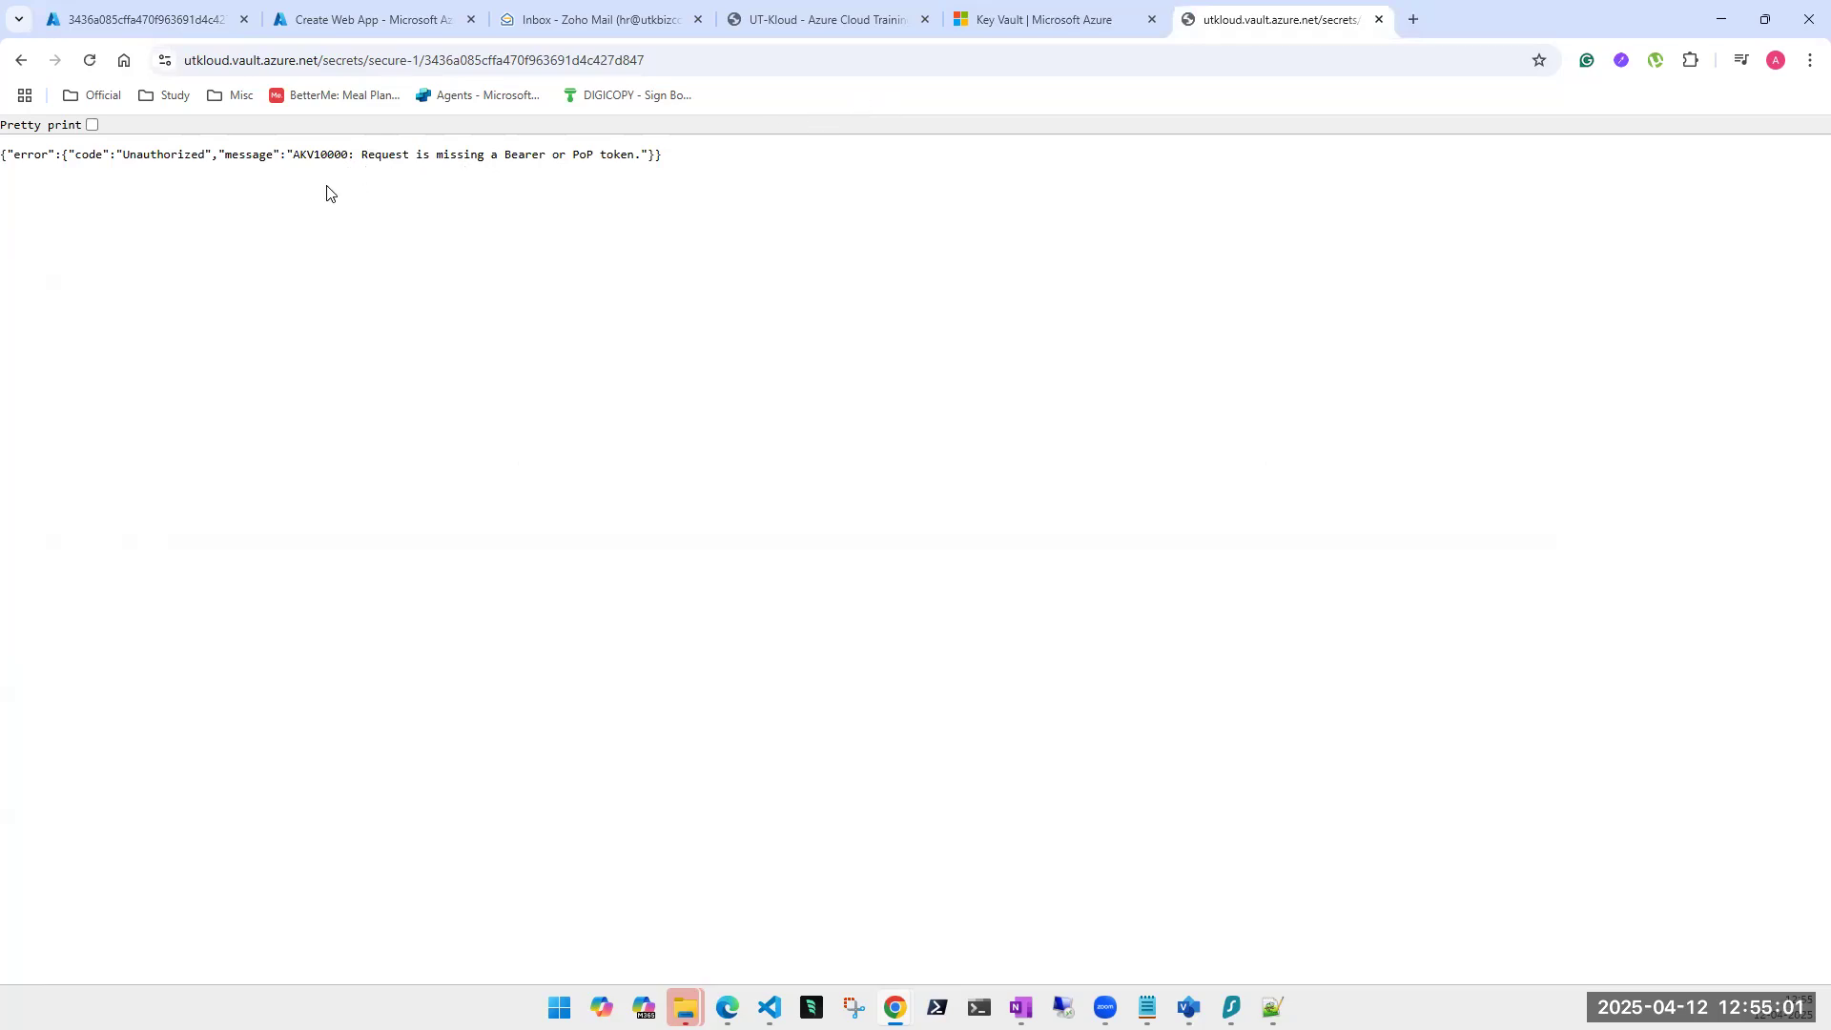
click(1028, 29)
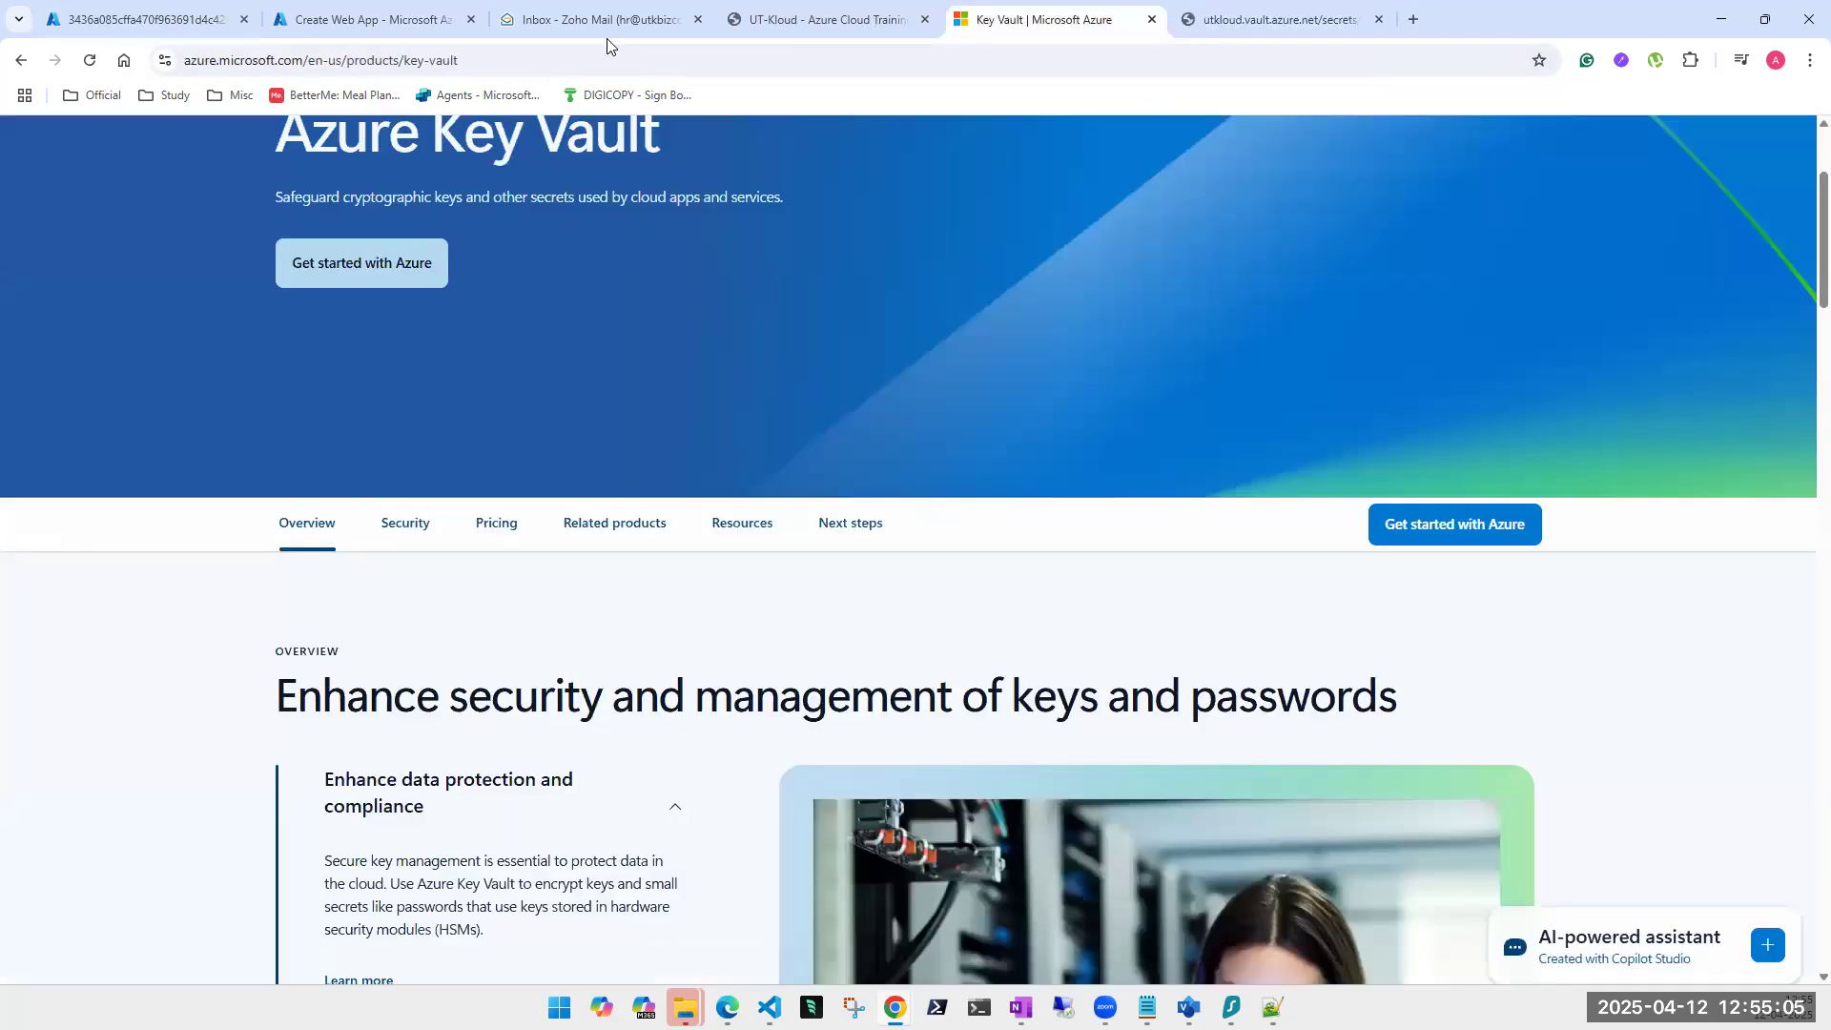
Reveal and then re-hide the stored value of secure-1's current version.
click(157, 27)
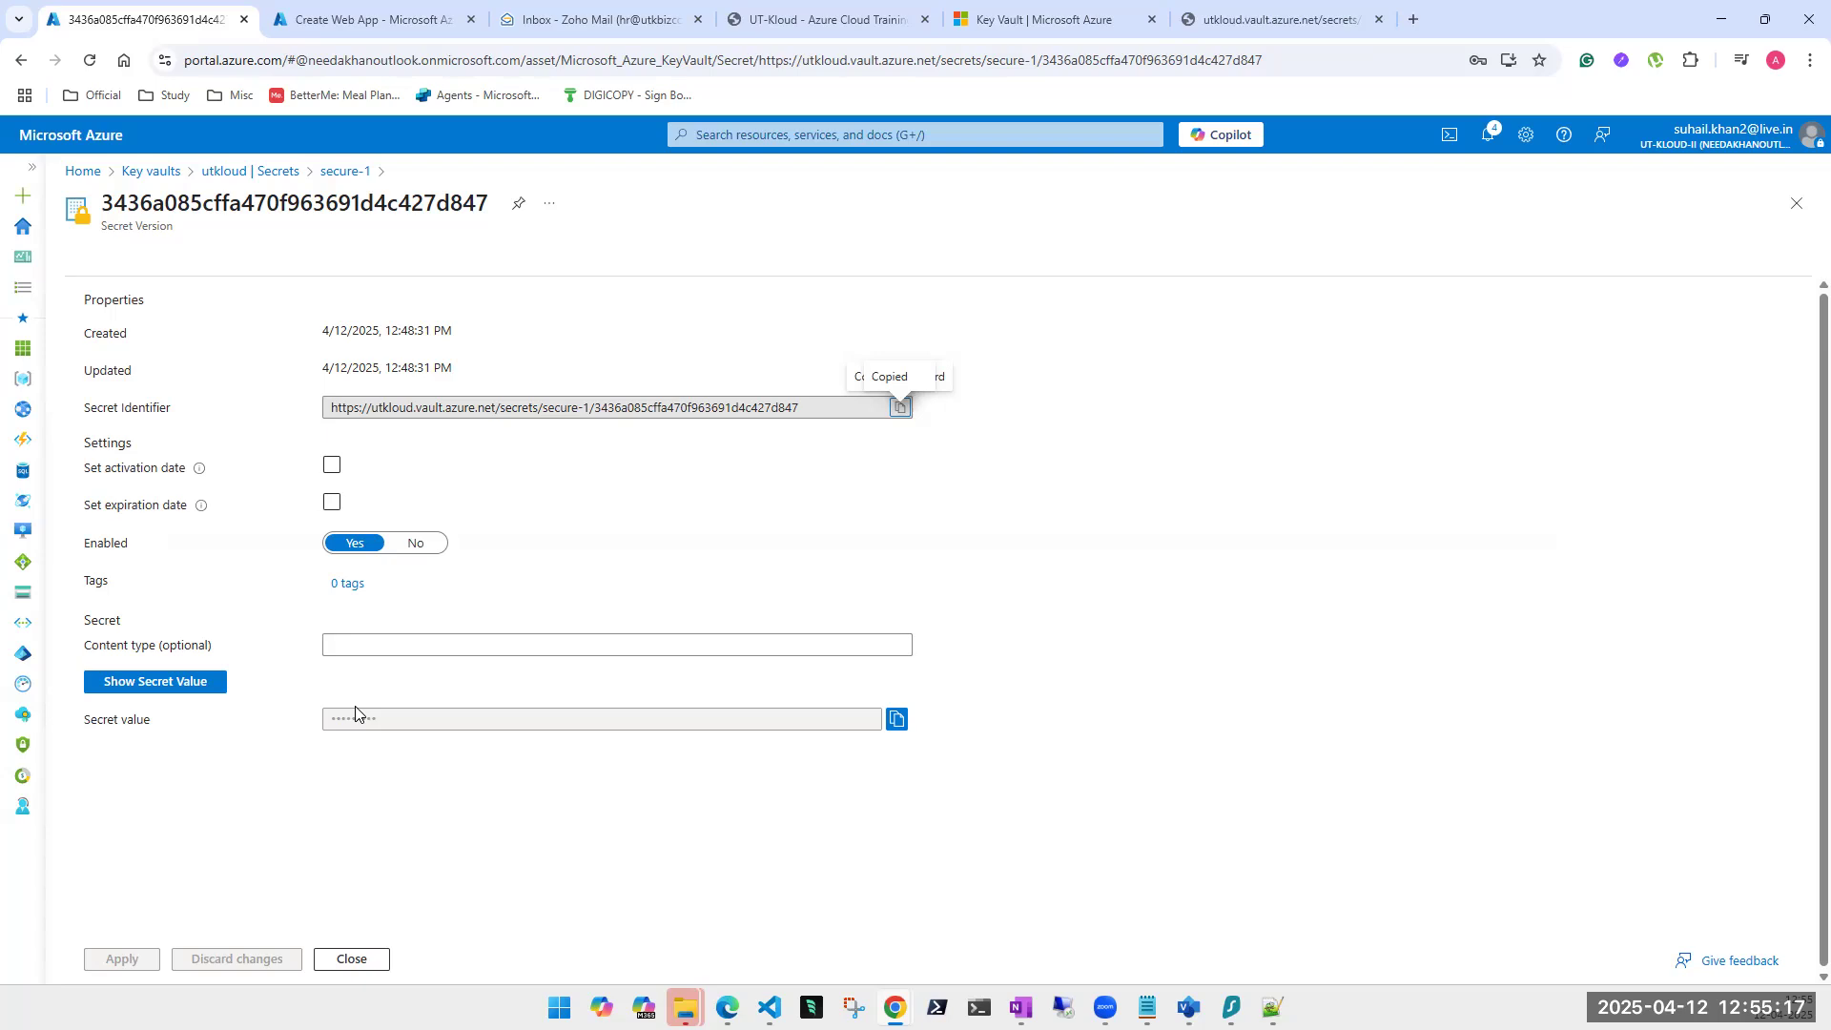
click(164, 687)
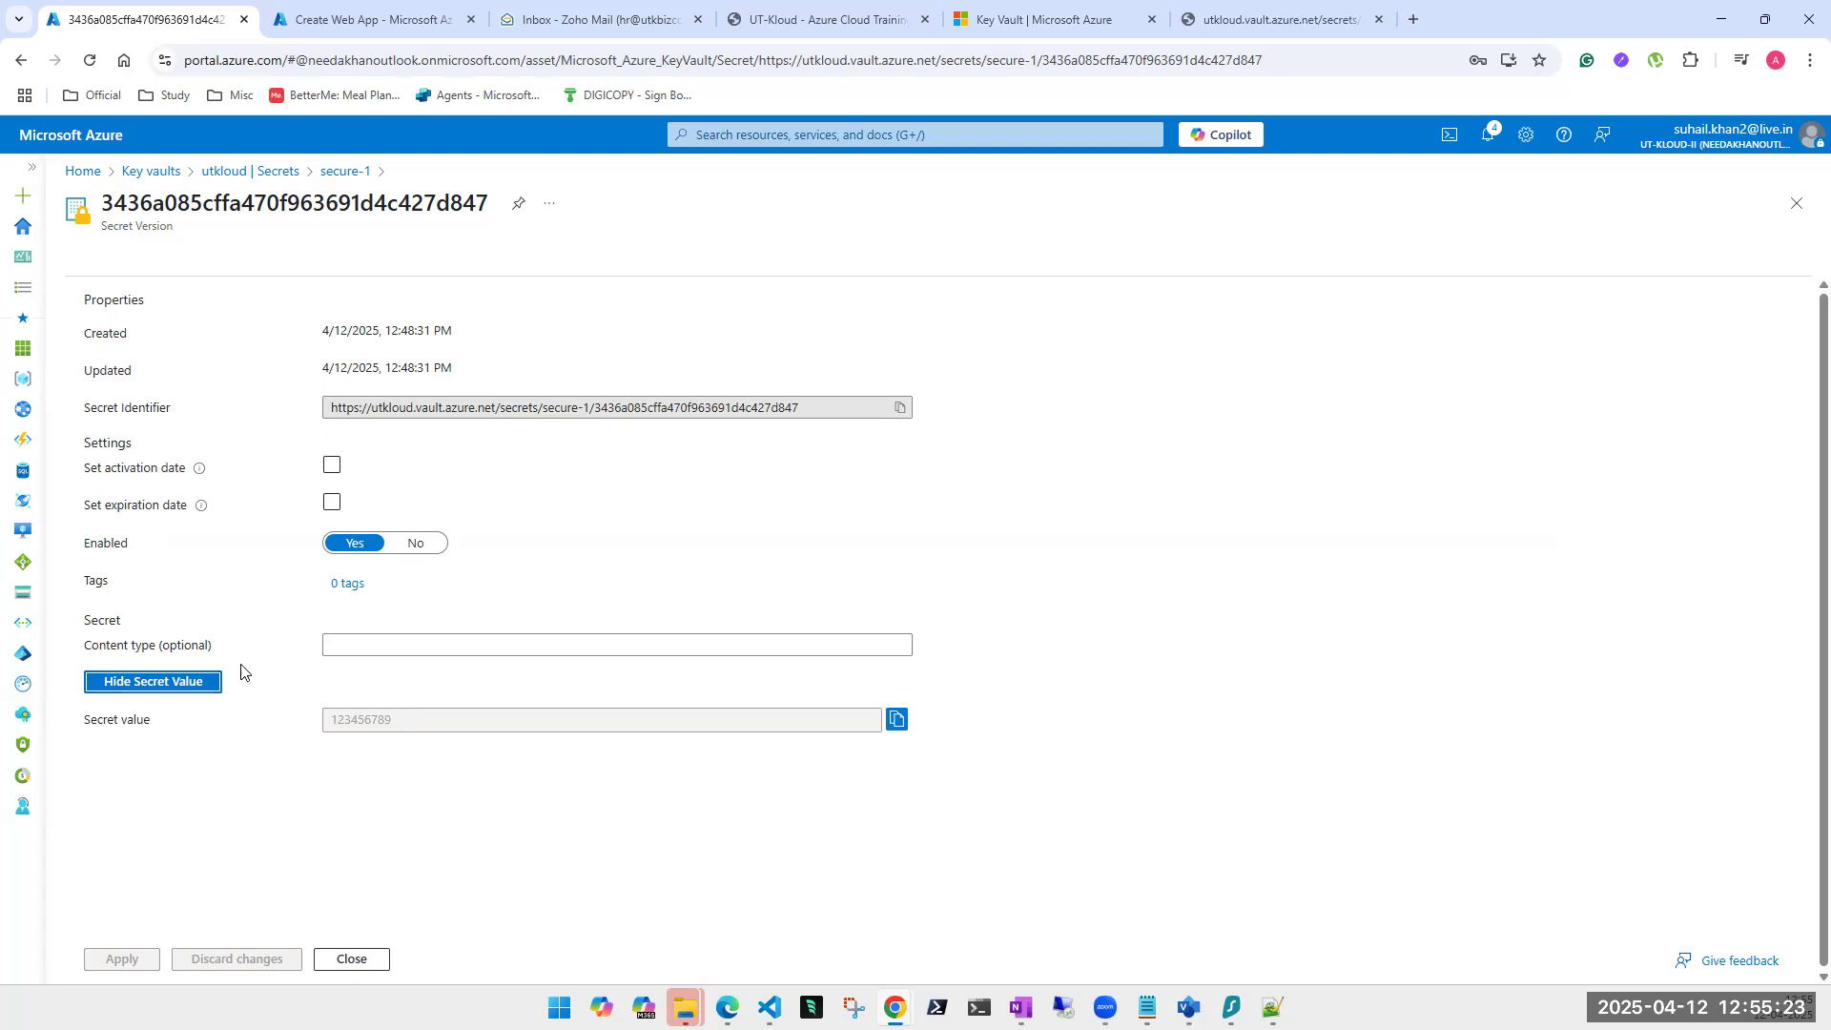
click(187, 688)
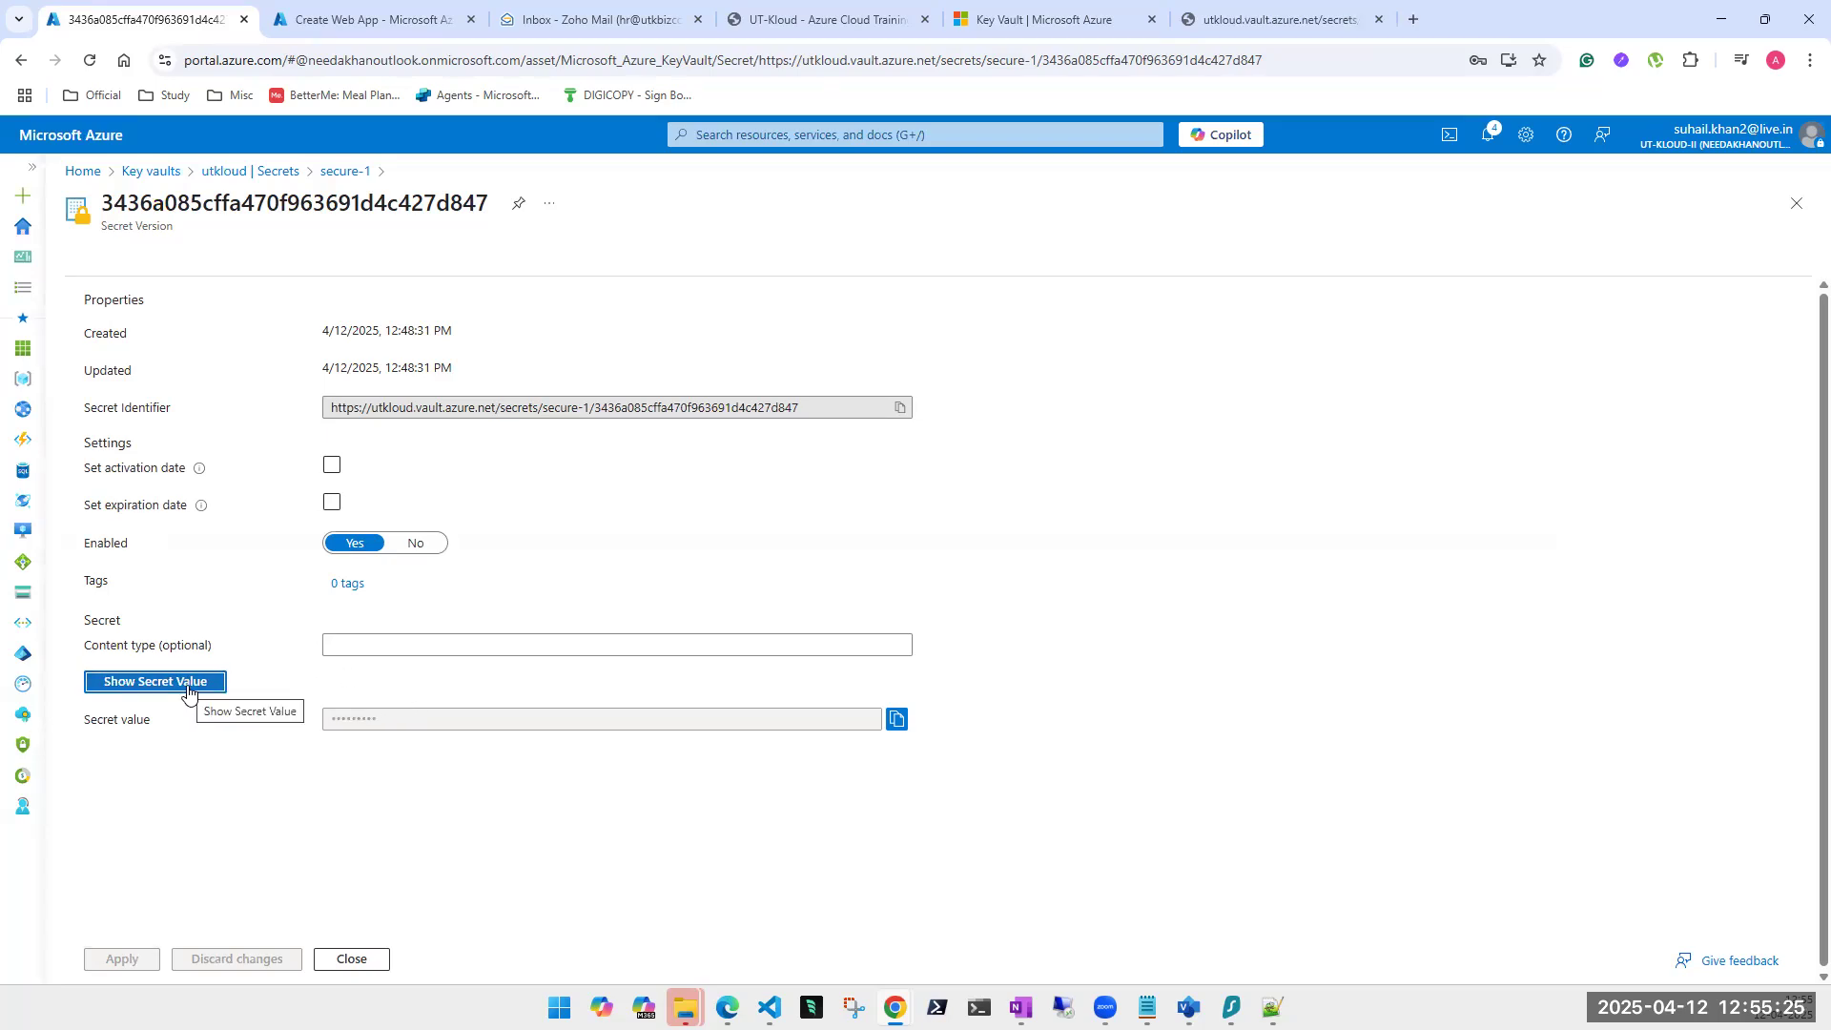
Close the secure-1 version blades and go back to the utkloud vault Overview.
click(1791, 217)
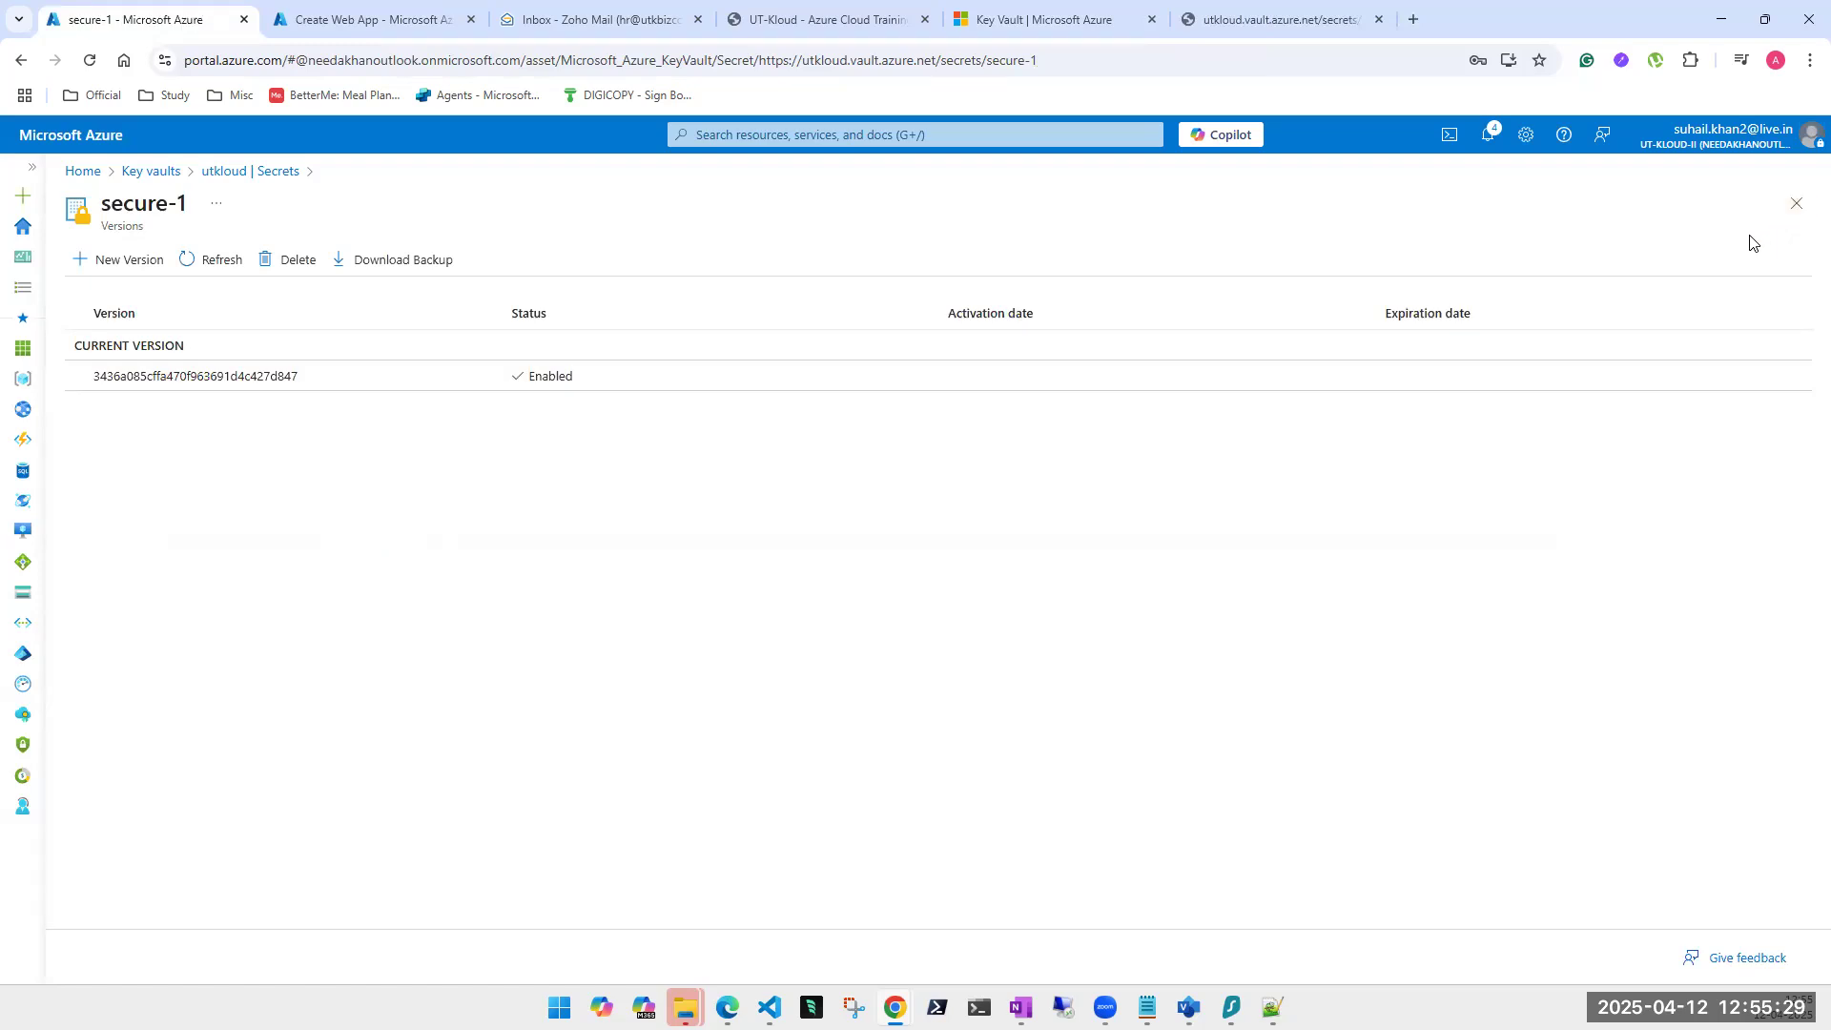
click(1798, 212)
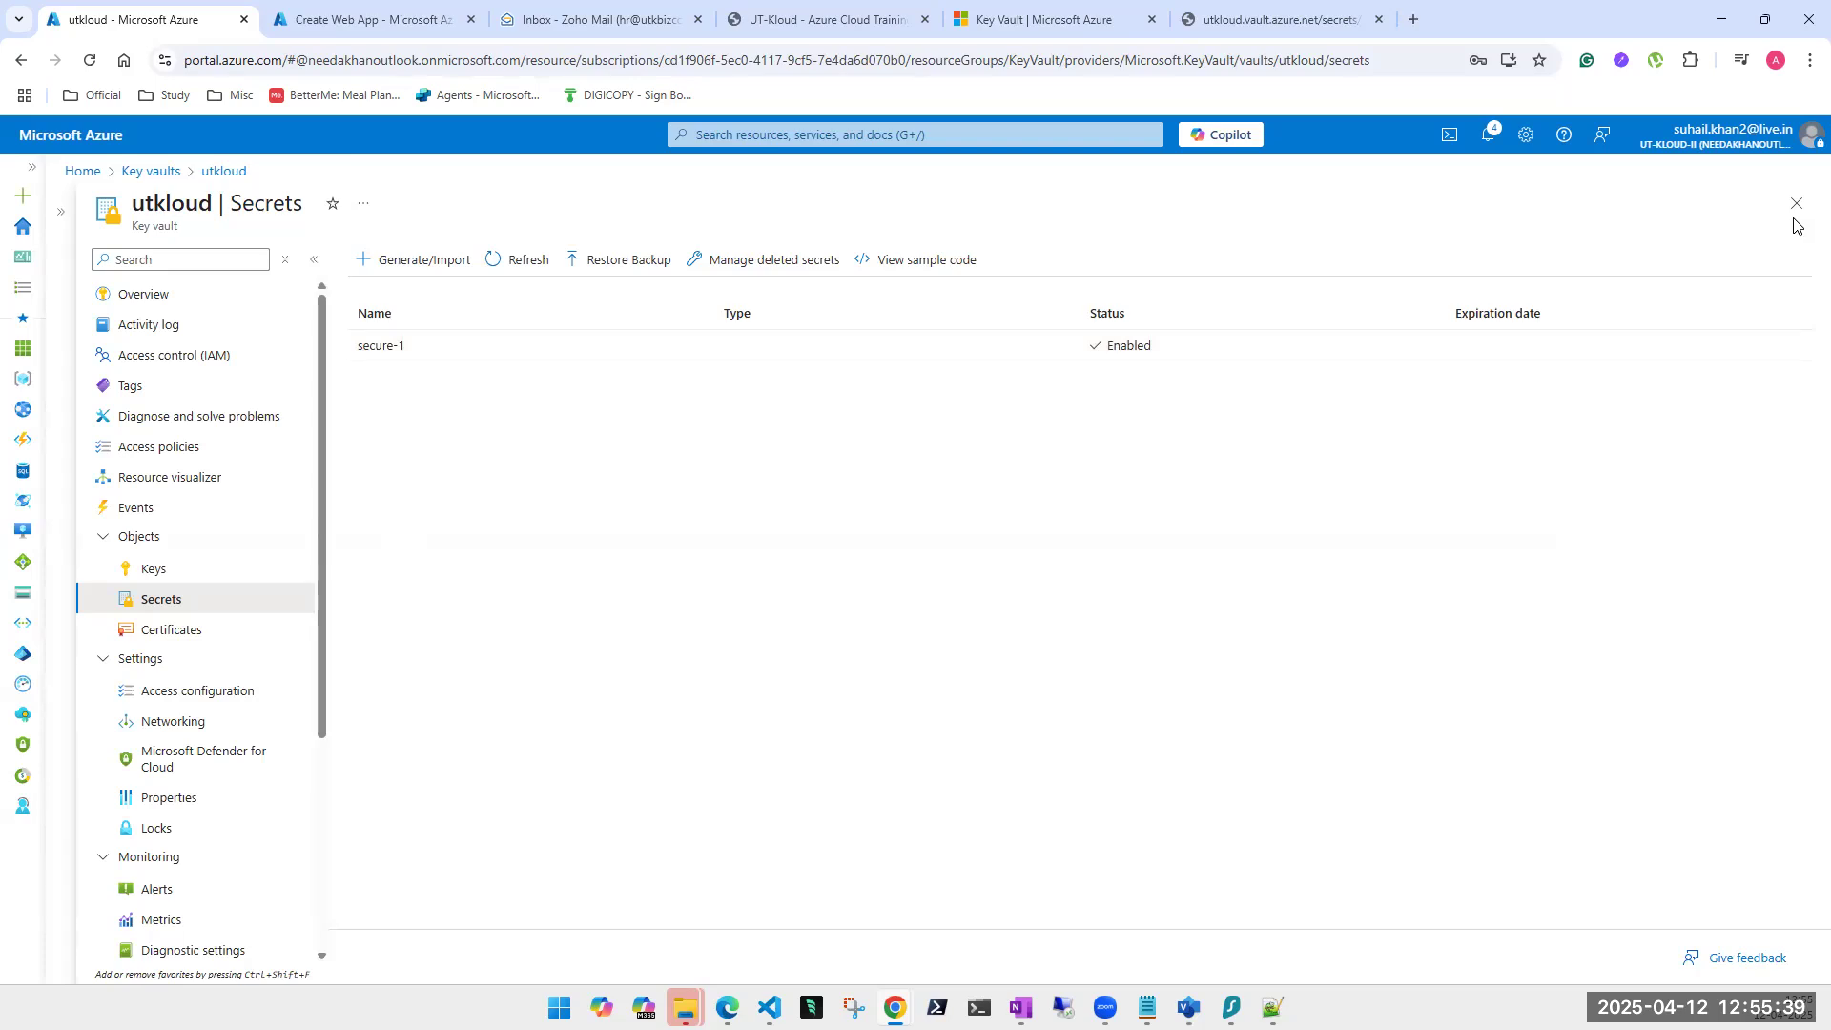
click(153, 307)
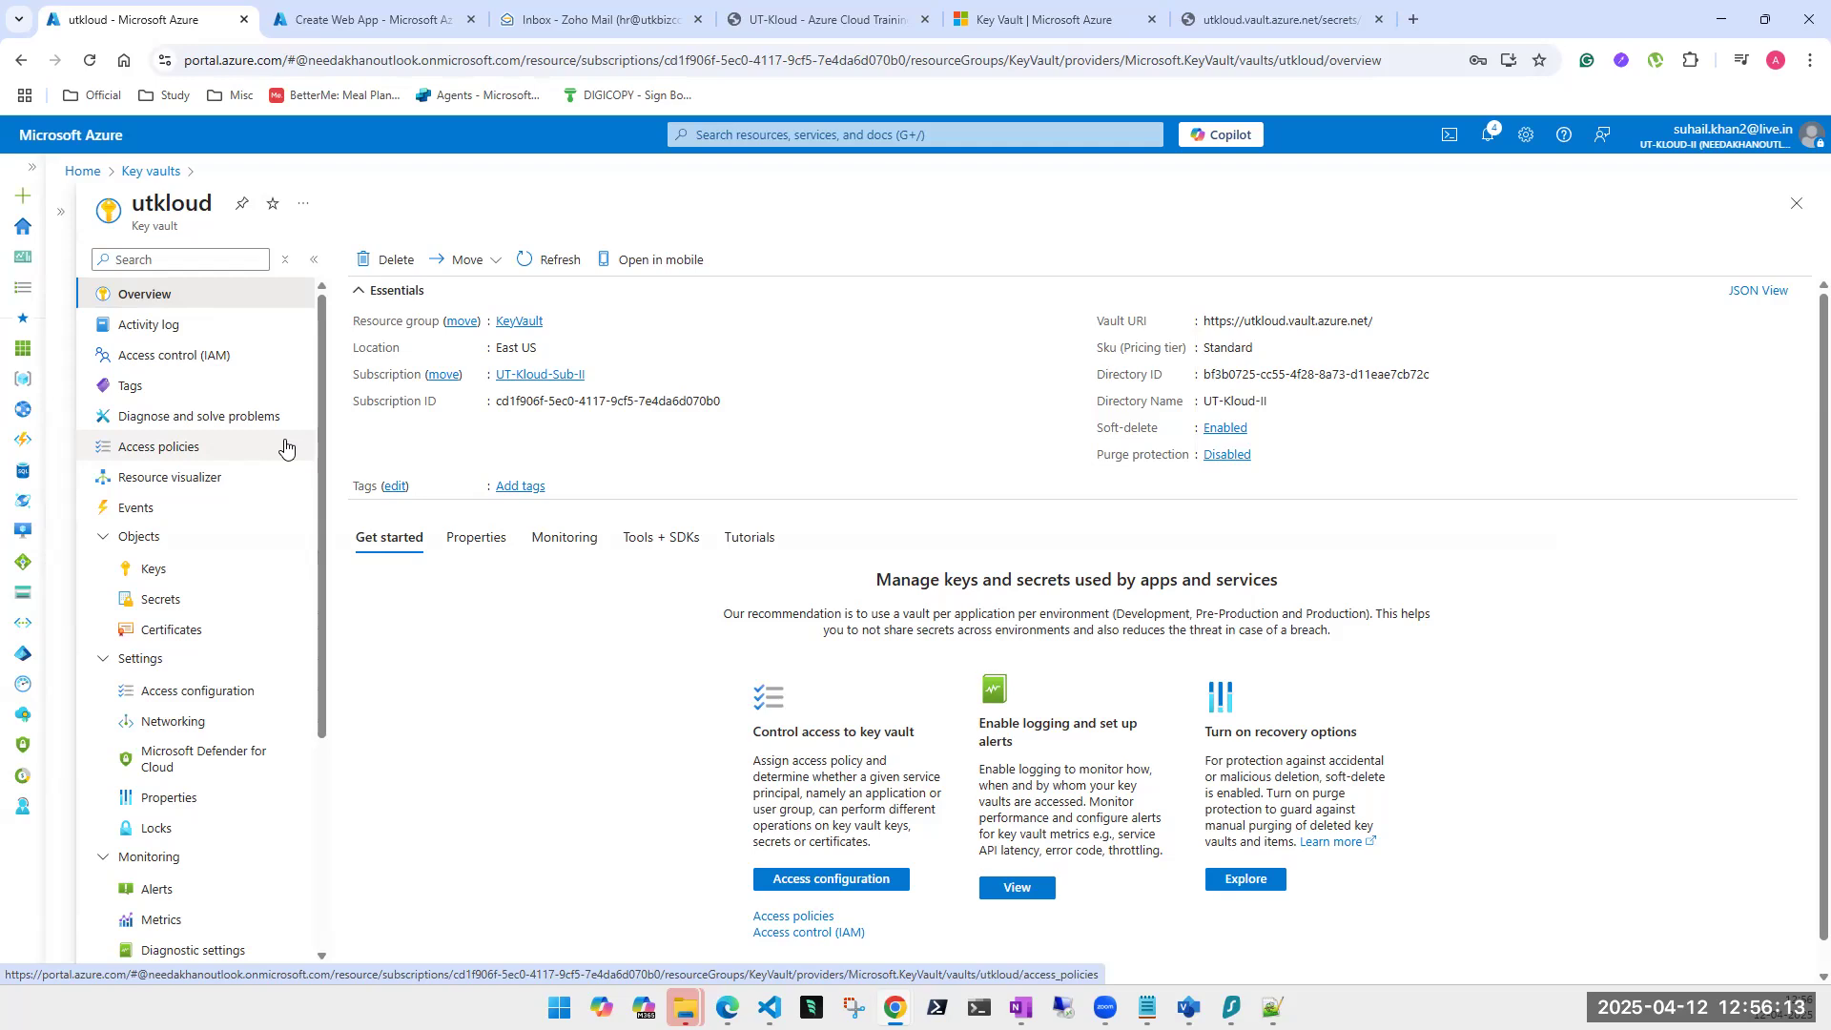
Copy the key identifier URL of Secure-key's current version, then close its version blades.
click(163, 574)
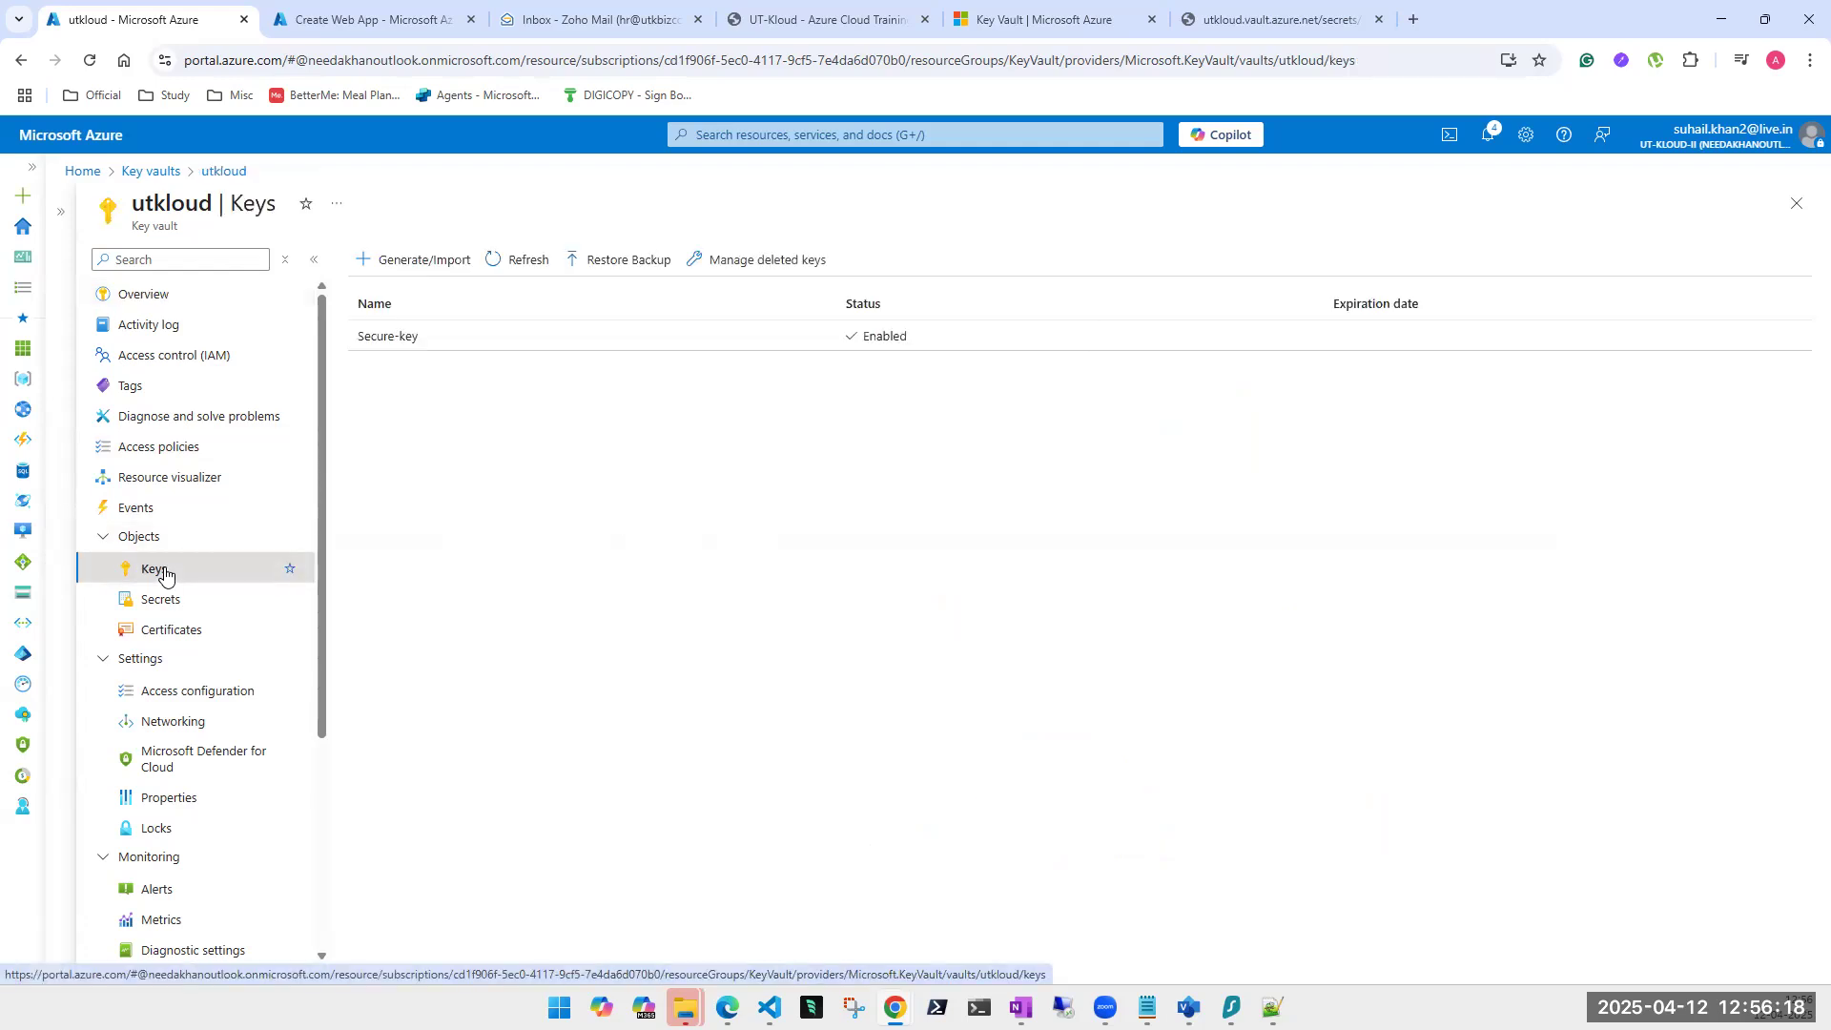
click(448, 345)
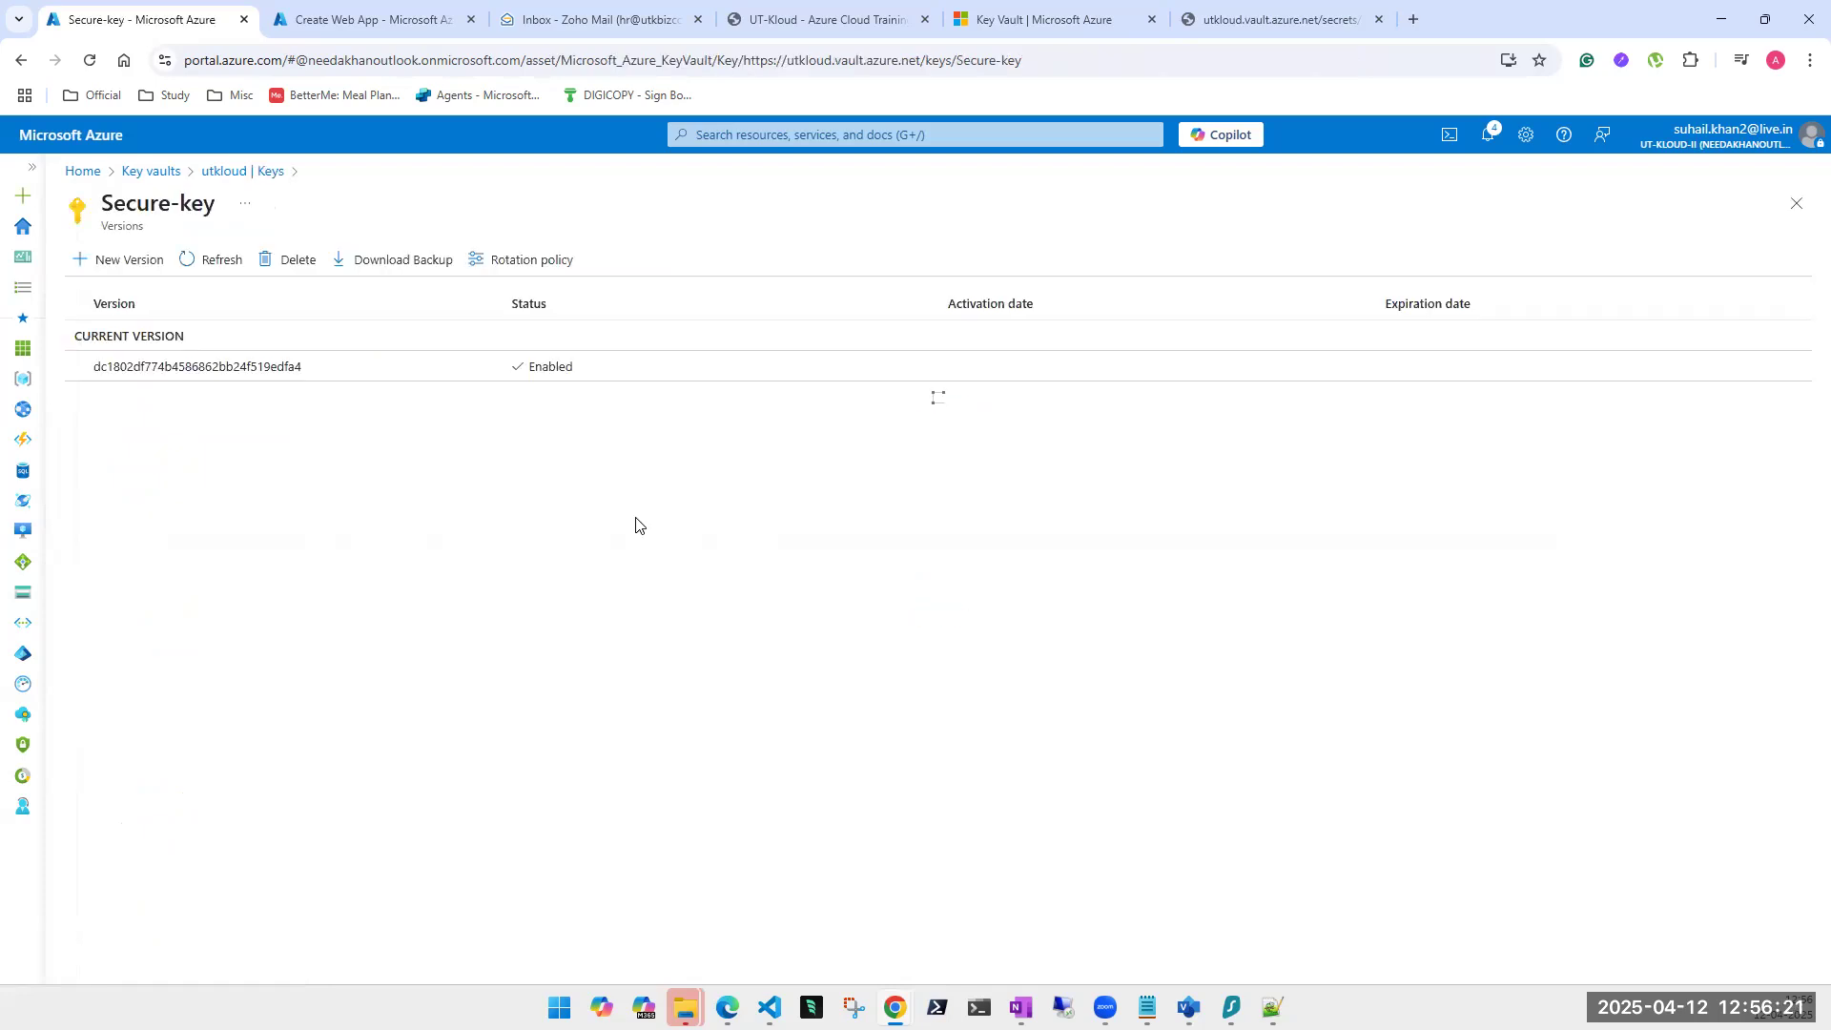
click(358, 370)
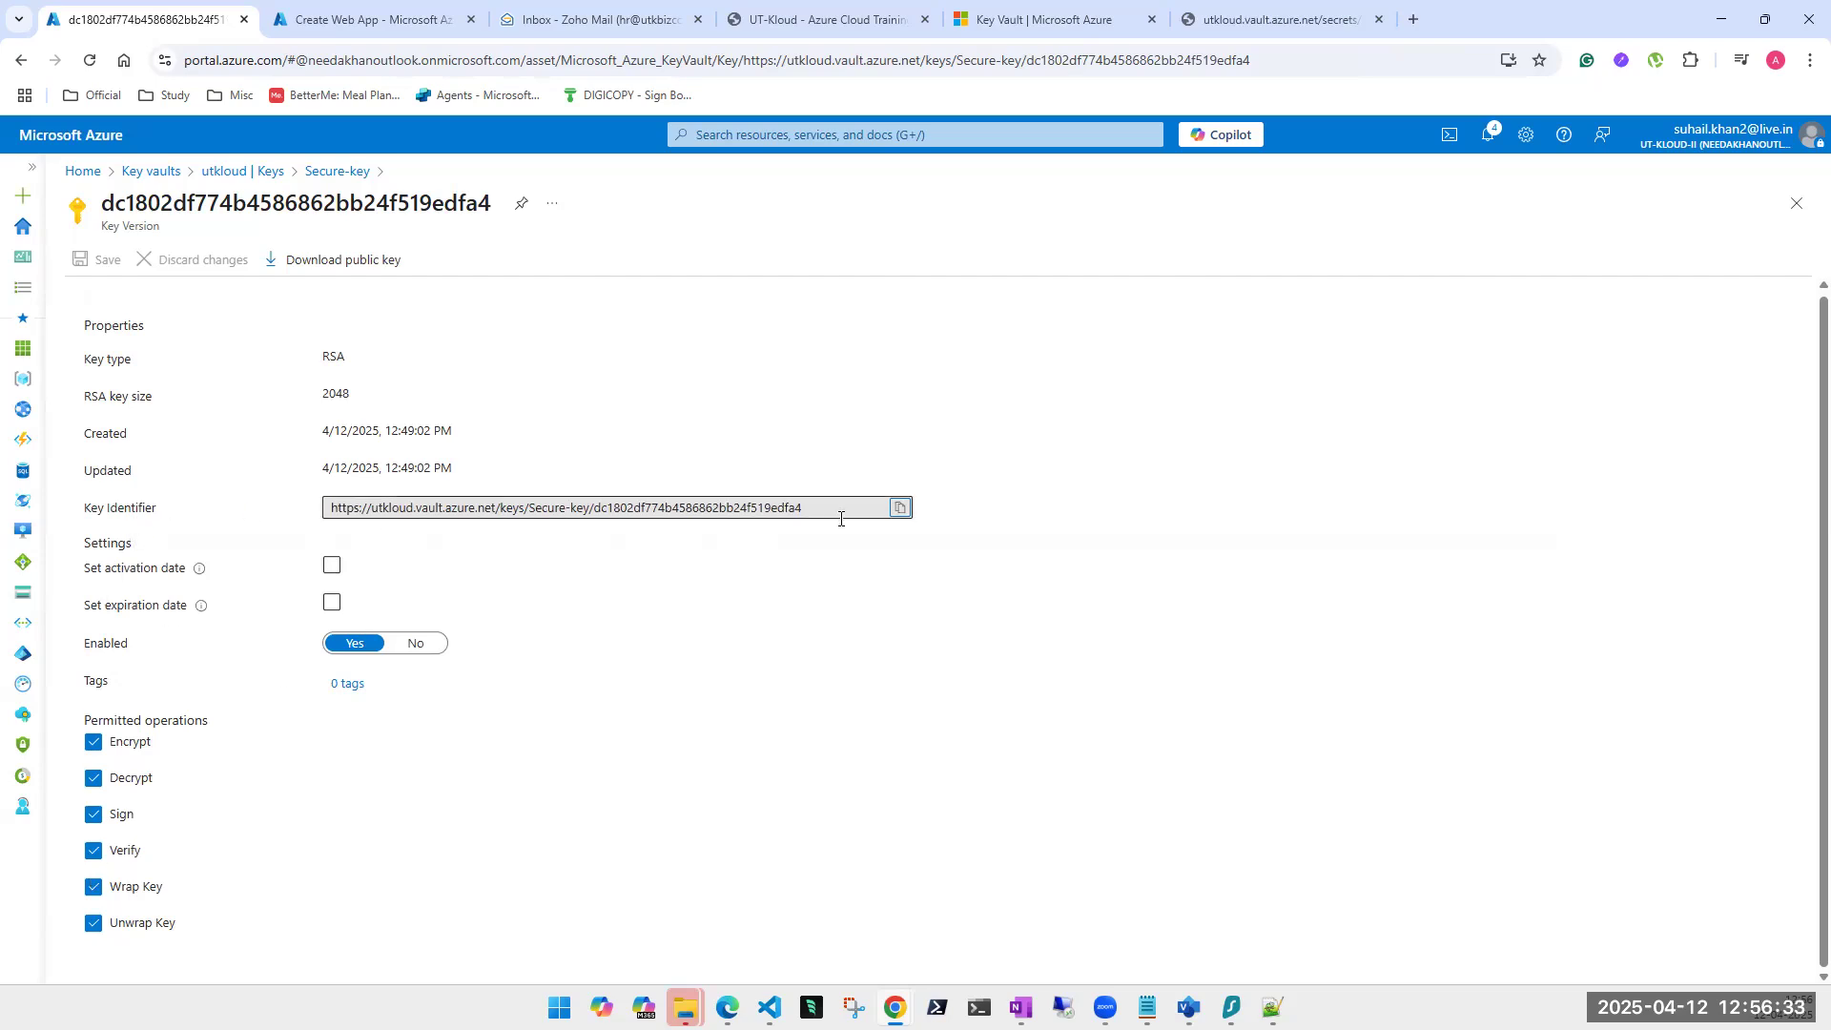
click(900, 510)
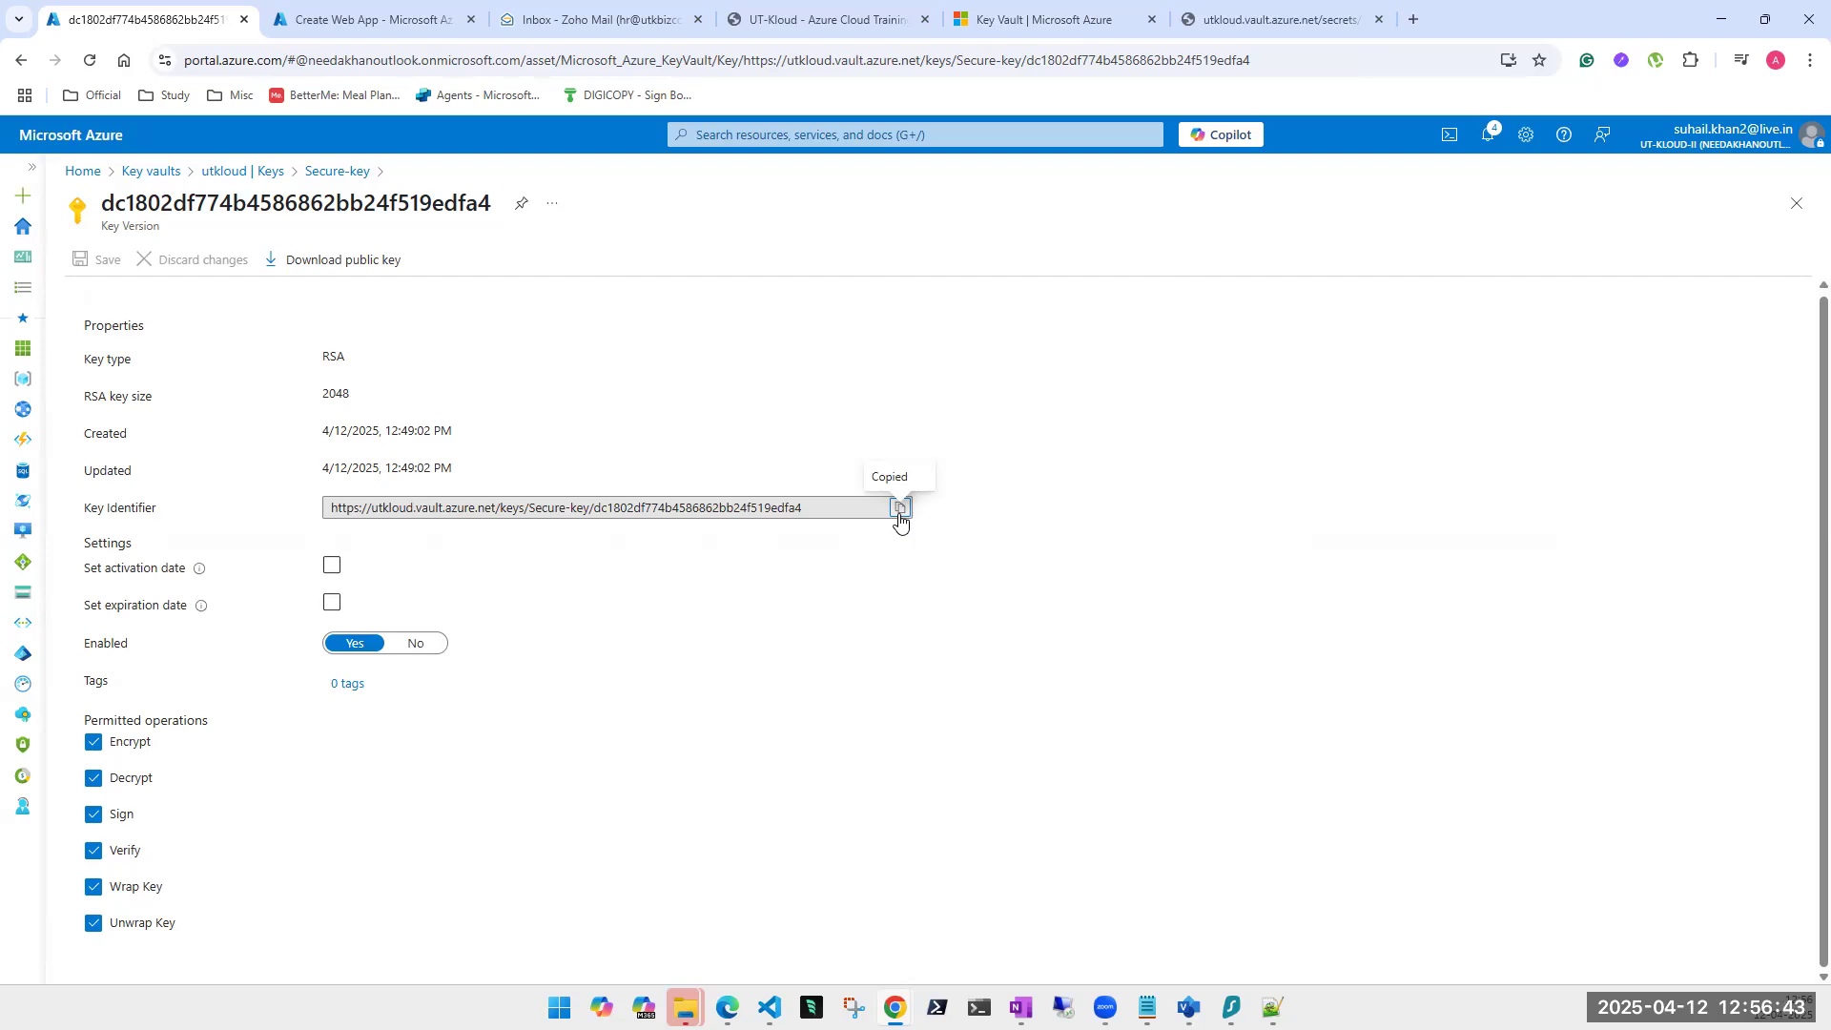
click(1797, 203)
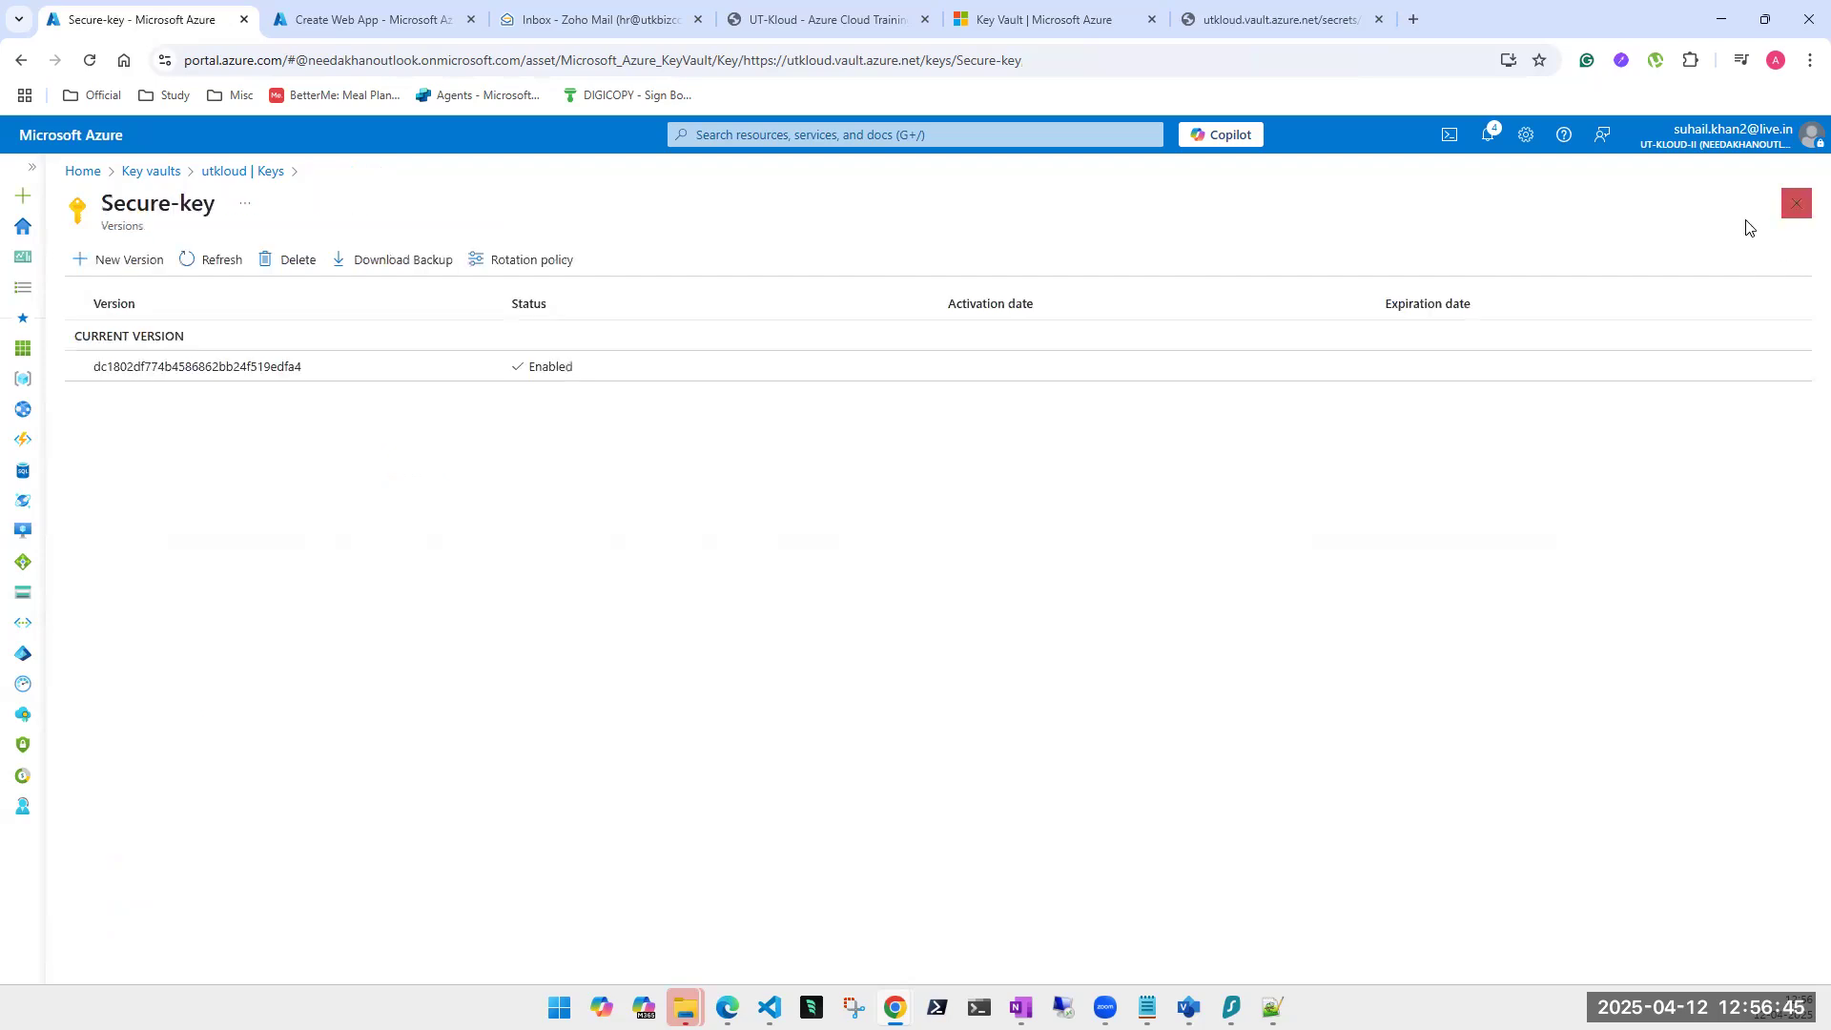
click(1798, 205)
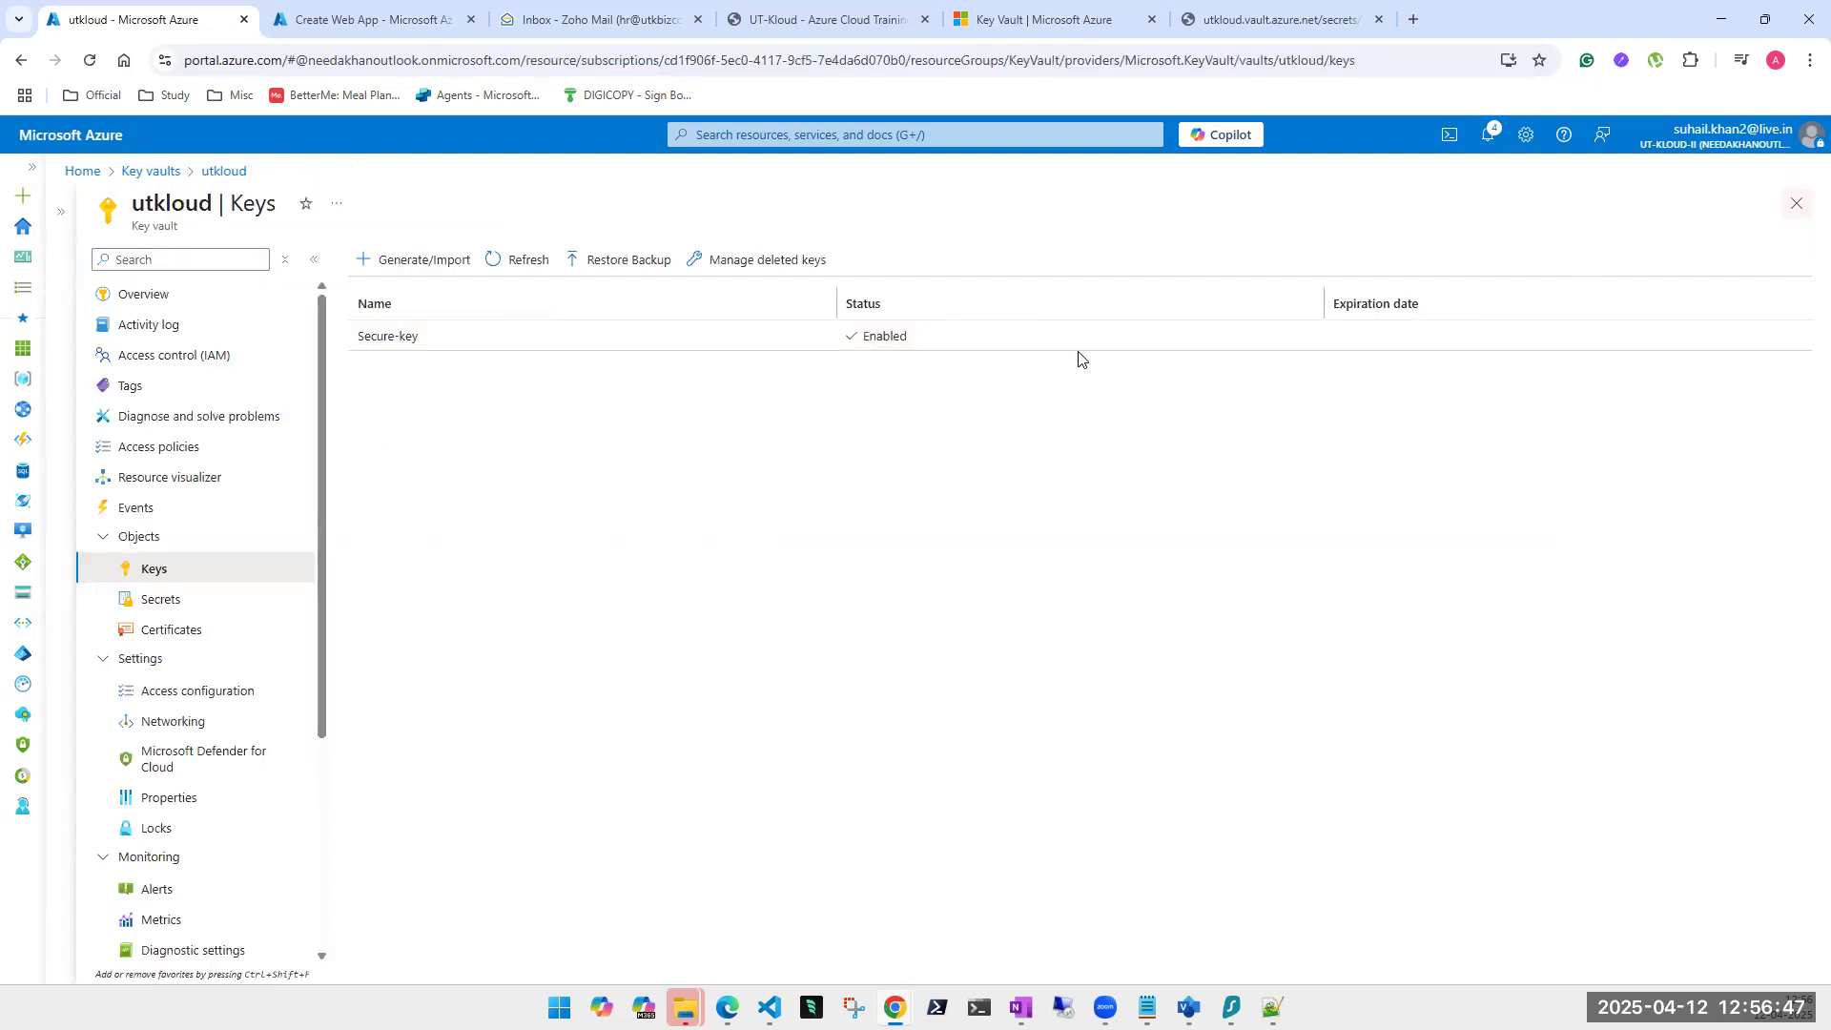
Go from the utkloud Overview through Keys to Secrets and open secure-1's versions.
click(132, 308)
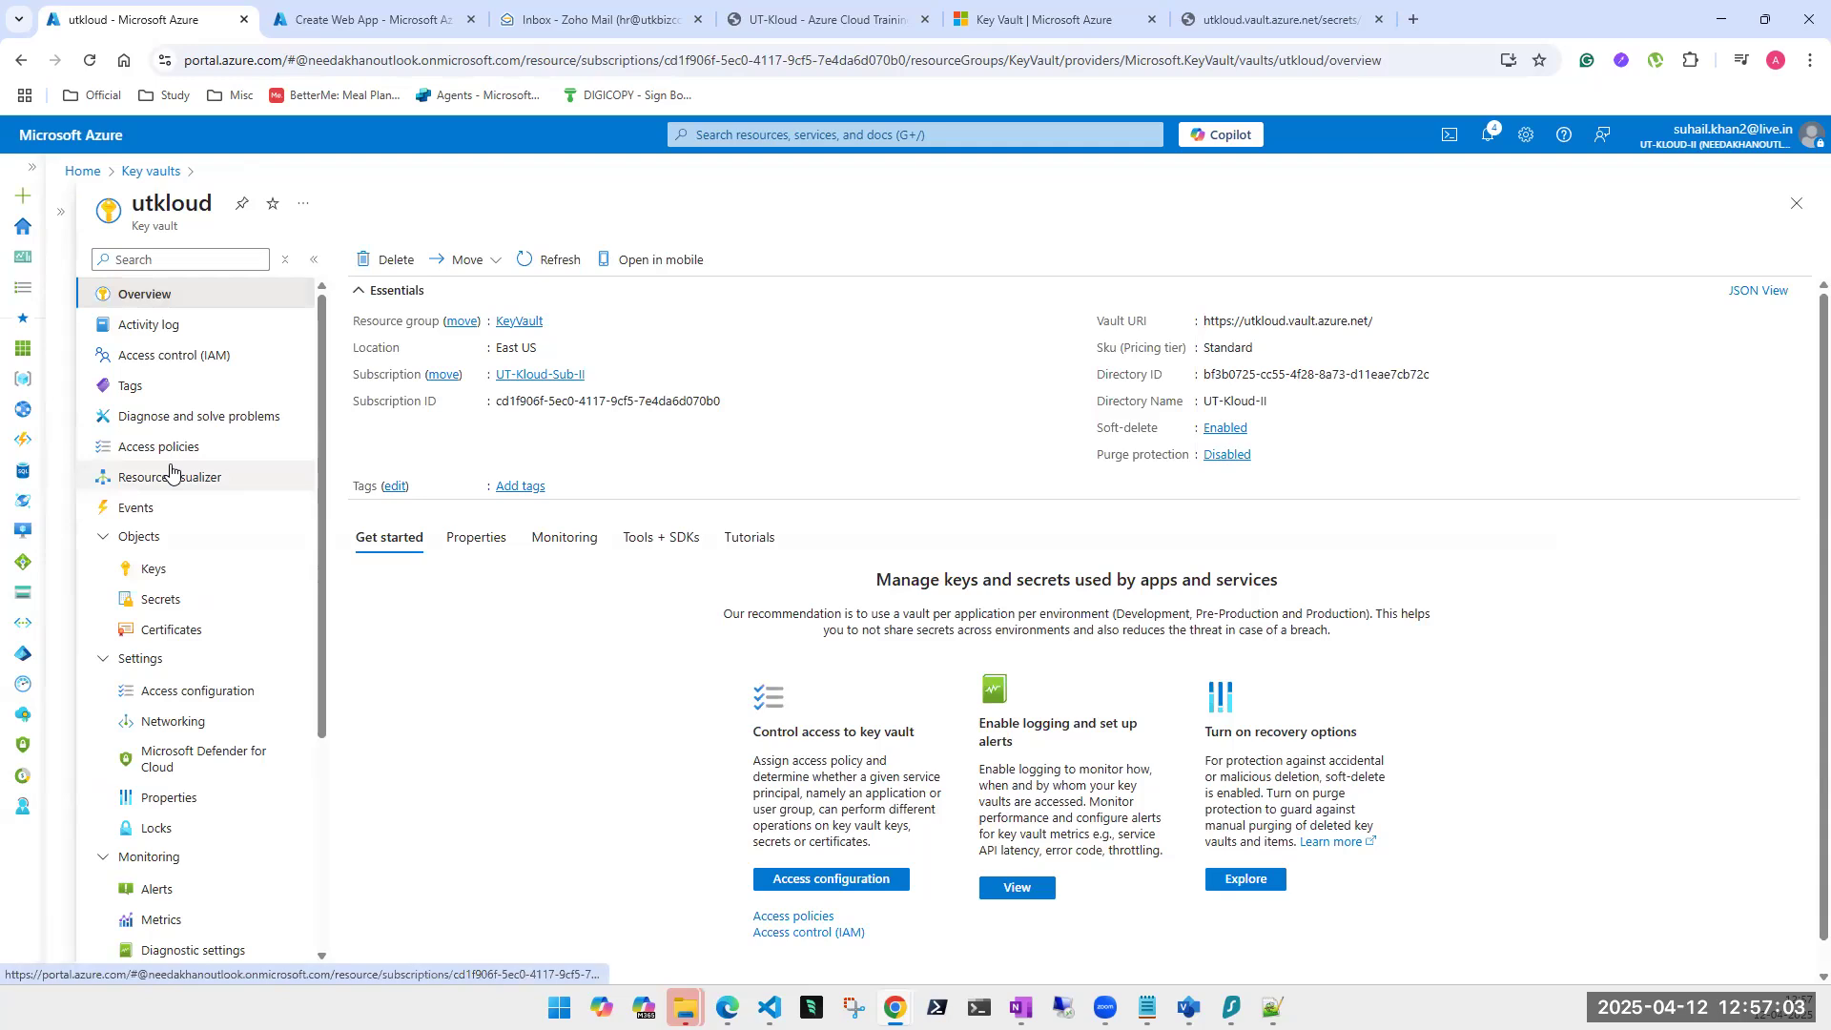
scroll(181, 534, down, 3)
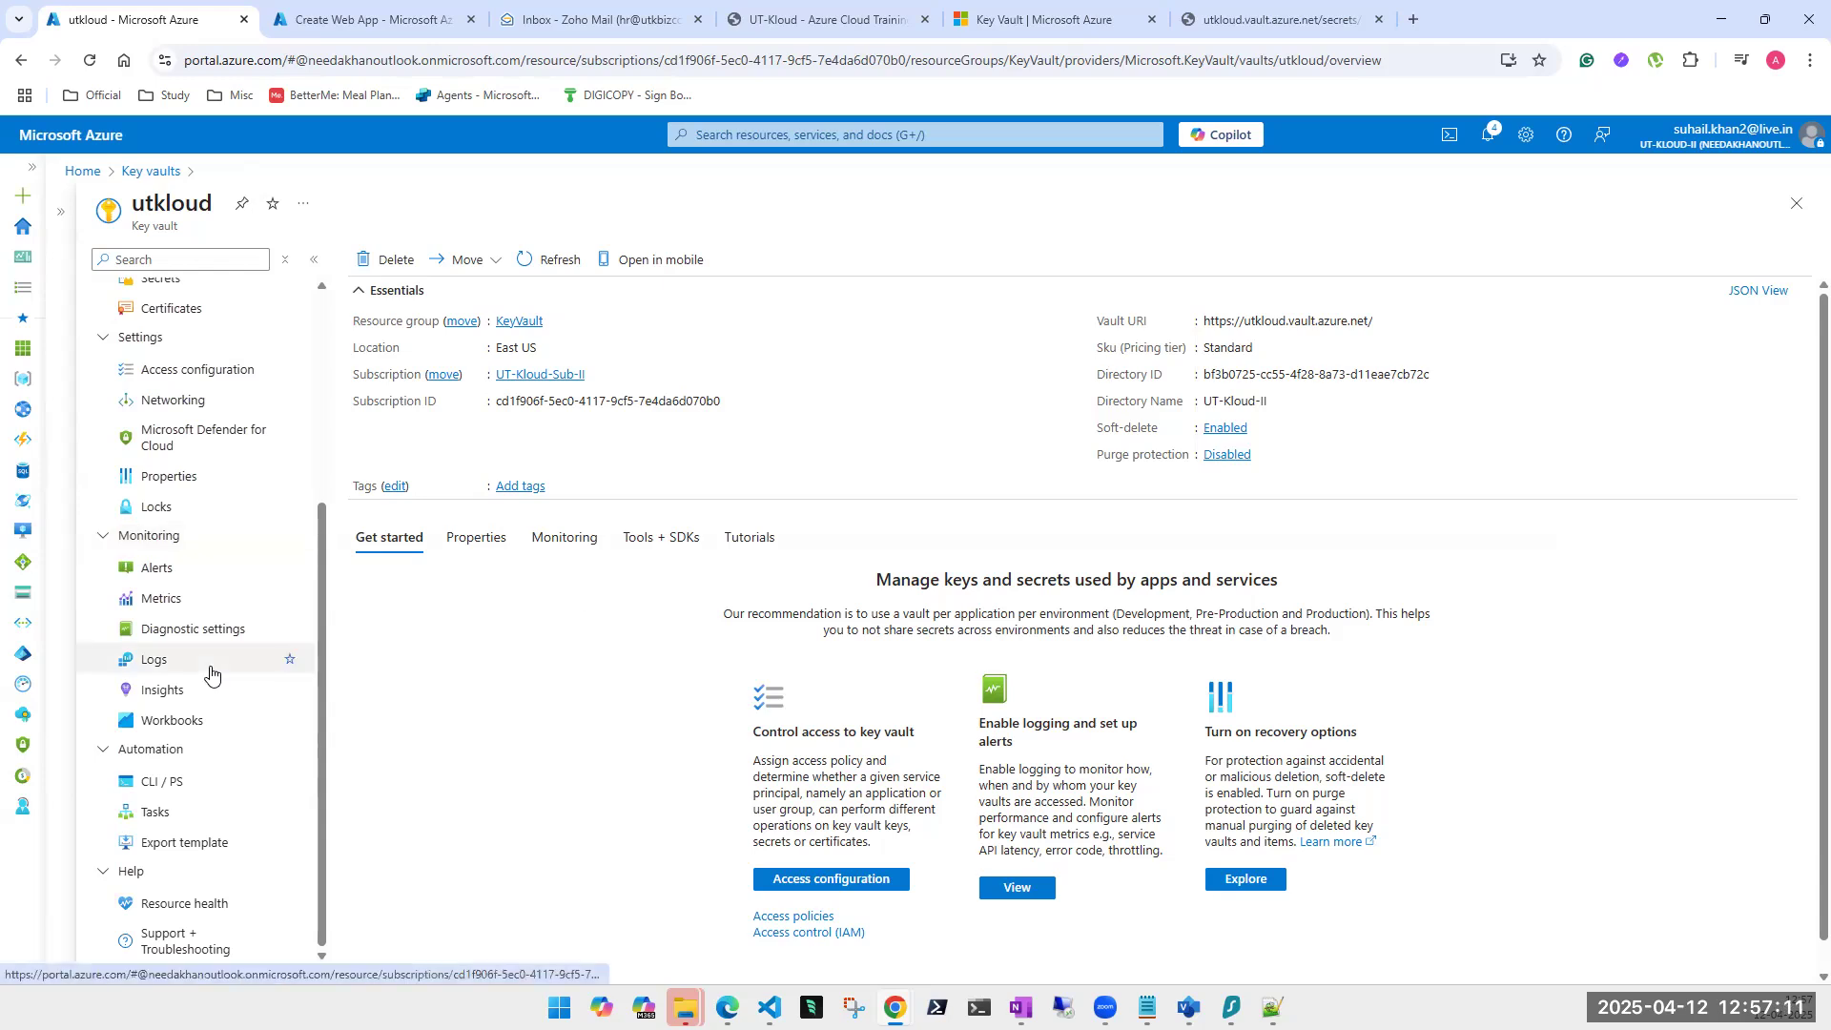
scroll(245, 735, up, 3)
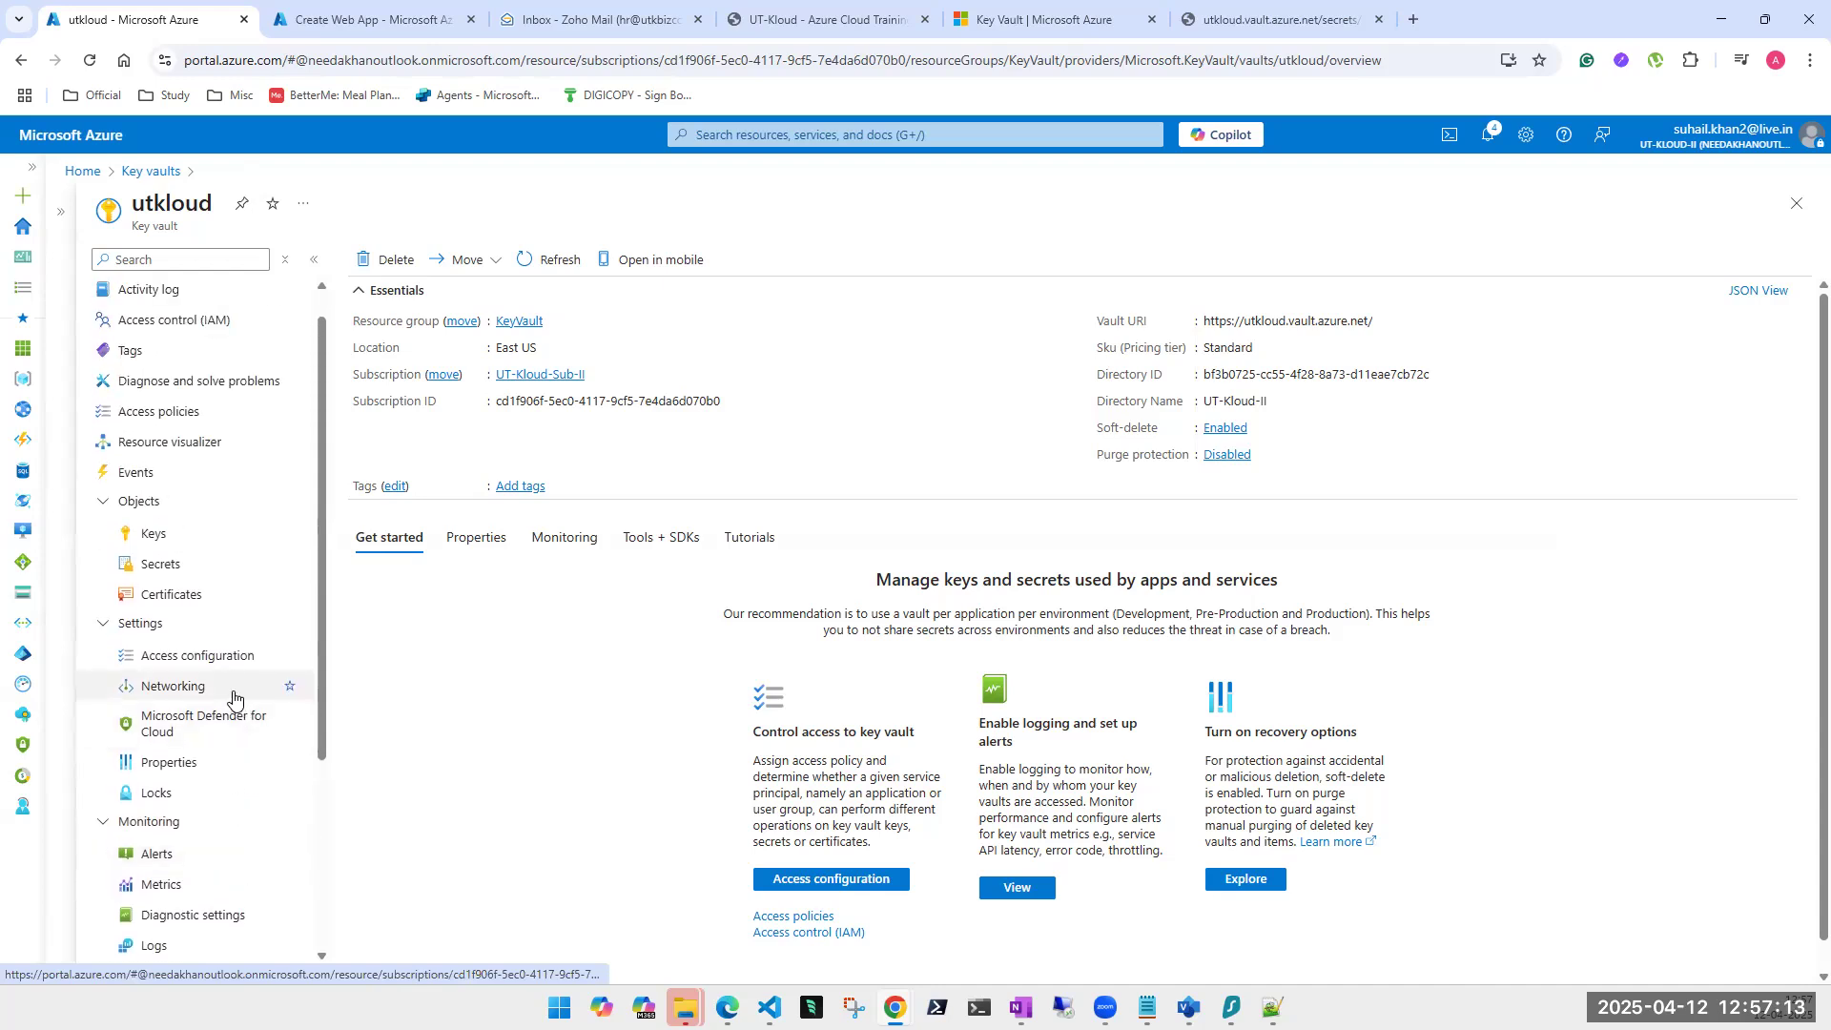
click(180, 533)
click(160, 568)
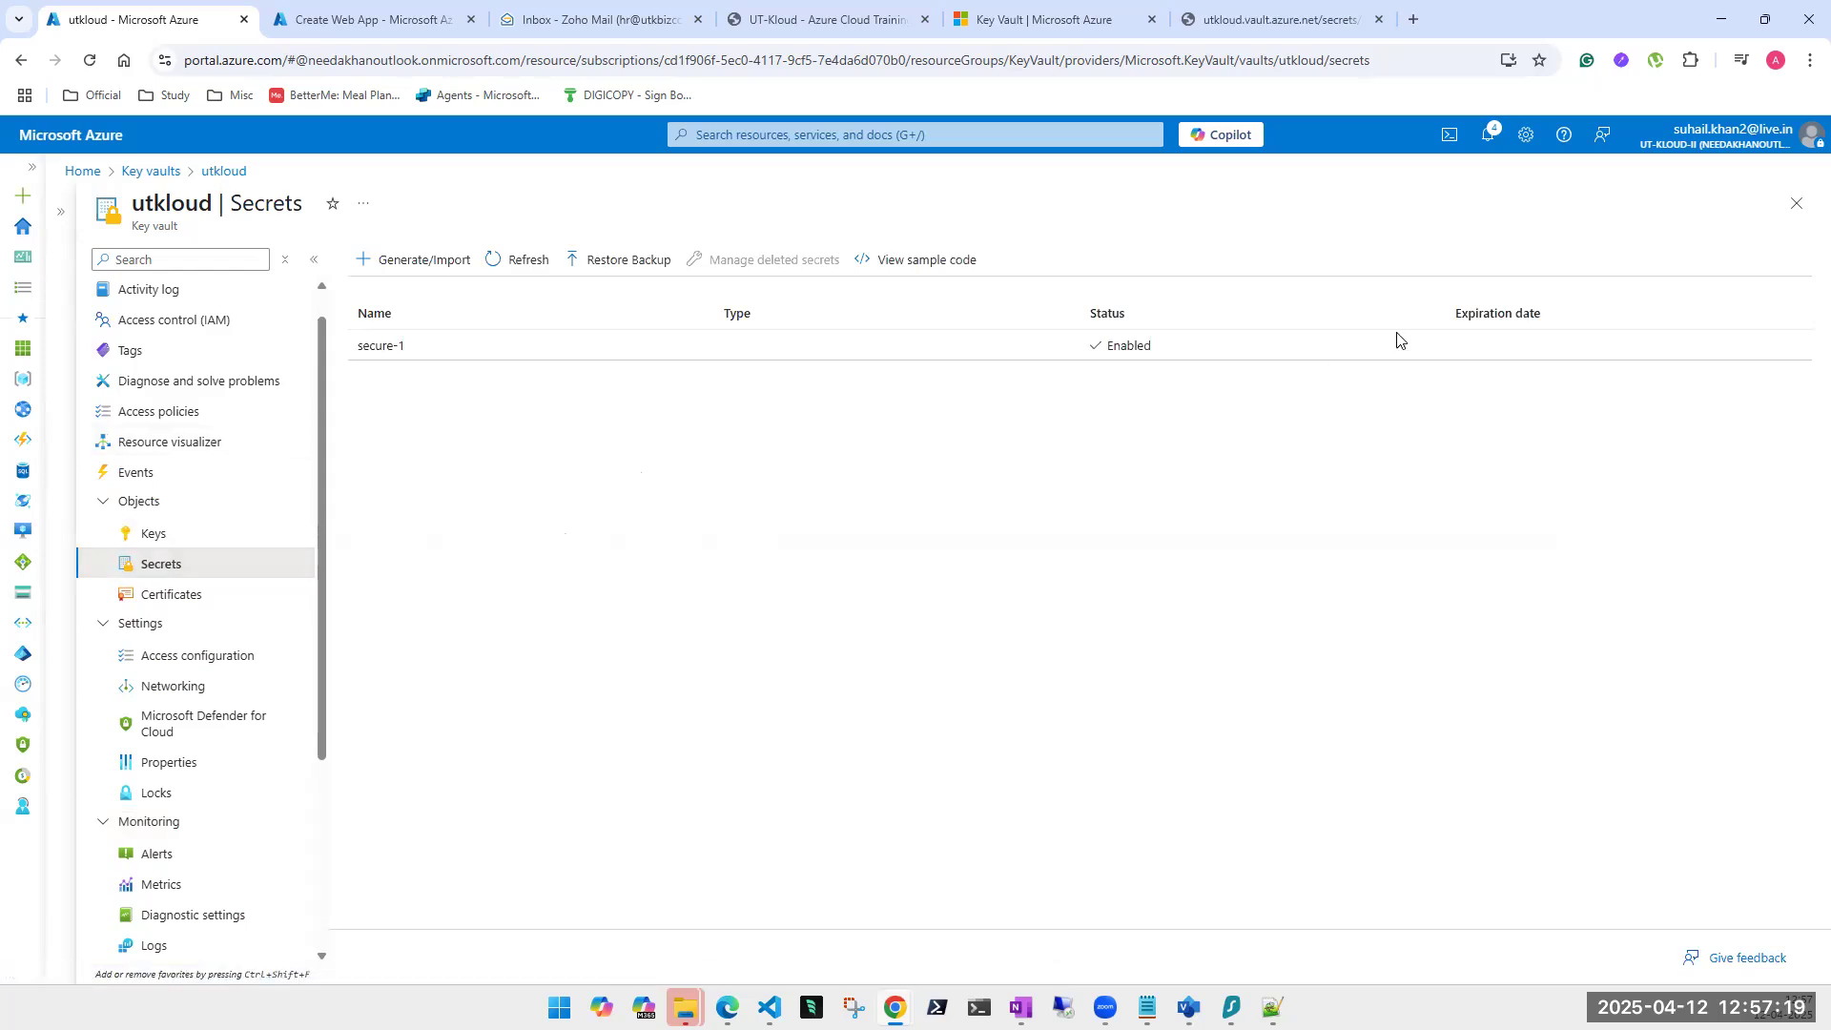
click(436, 357)
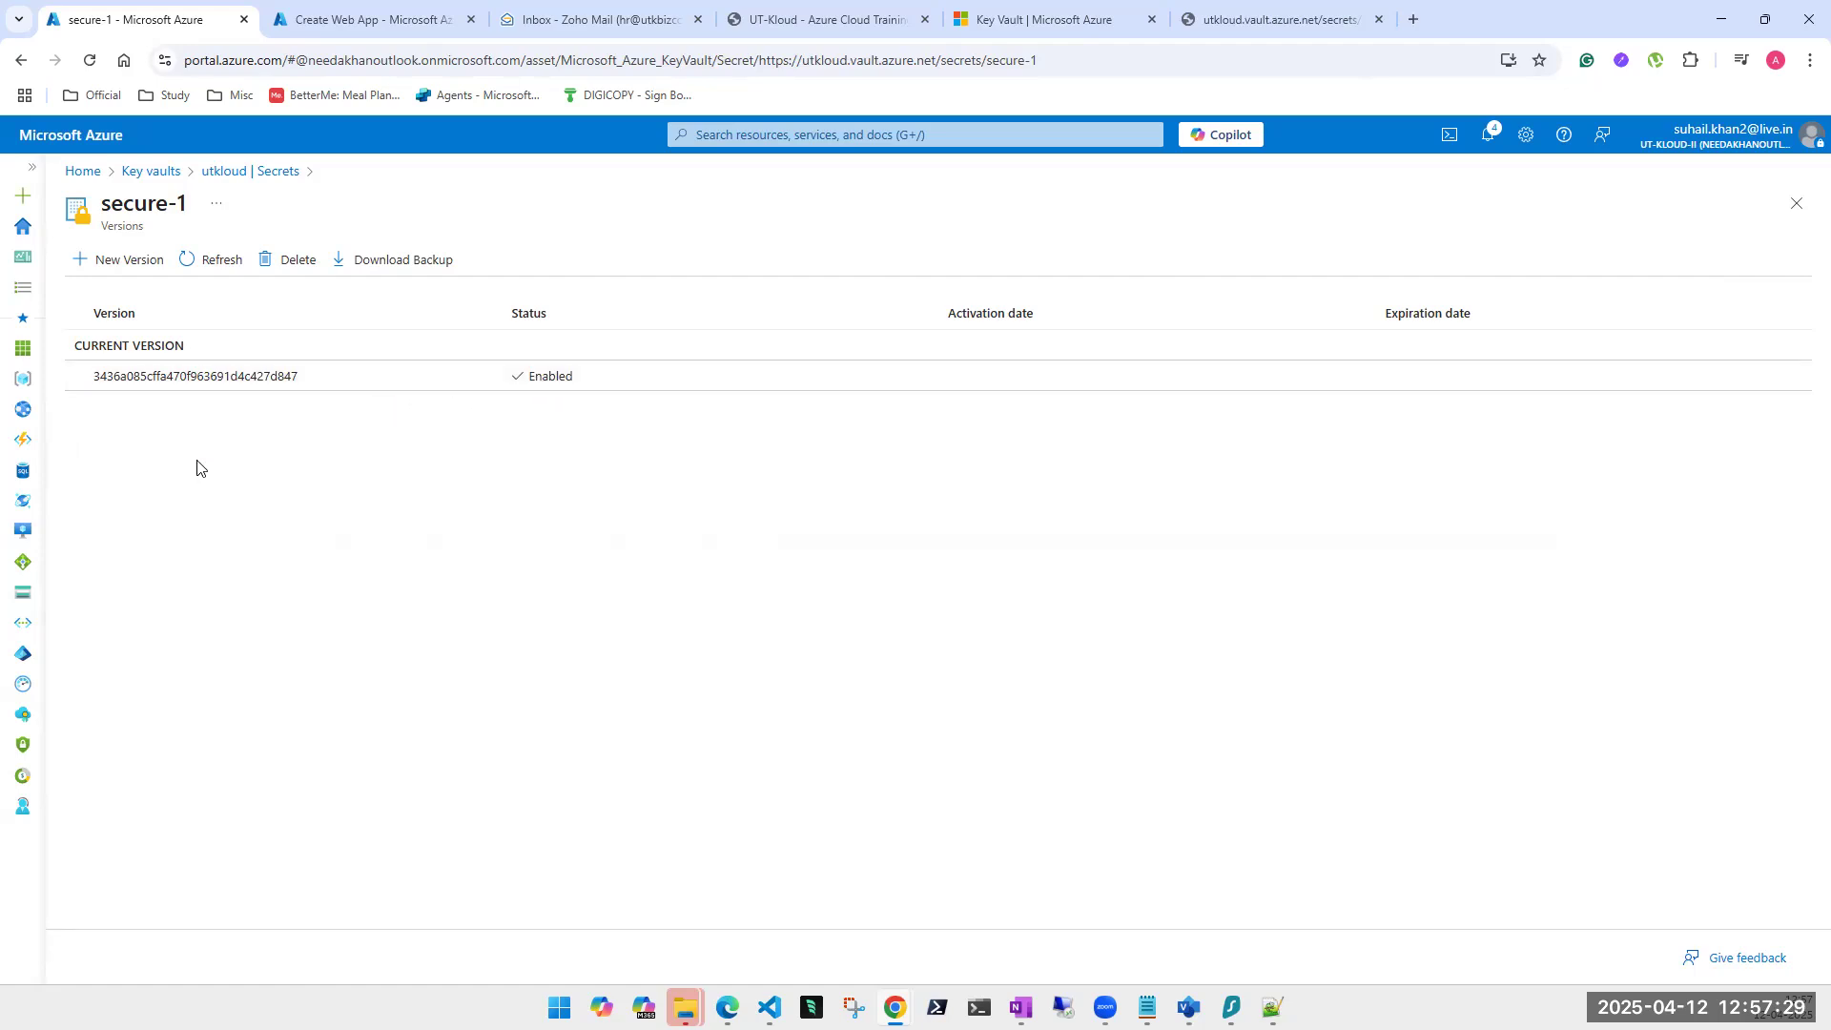
Download secure-1's backup and save it on the Desktop as utkloud-secure-1-20250412.secretbackup.
click(192, 381)
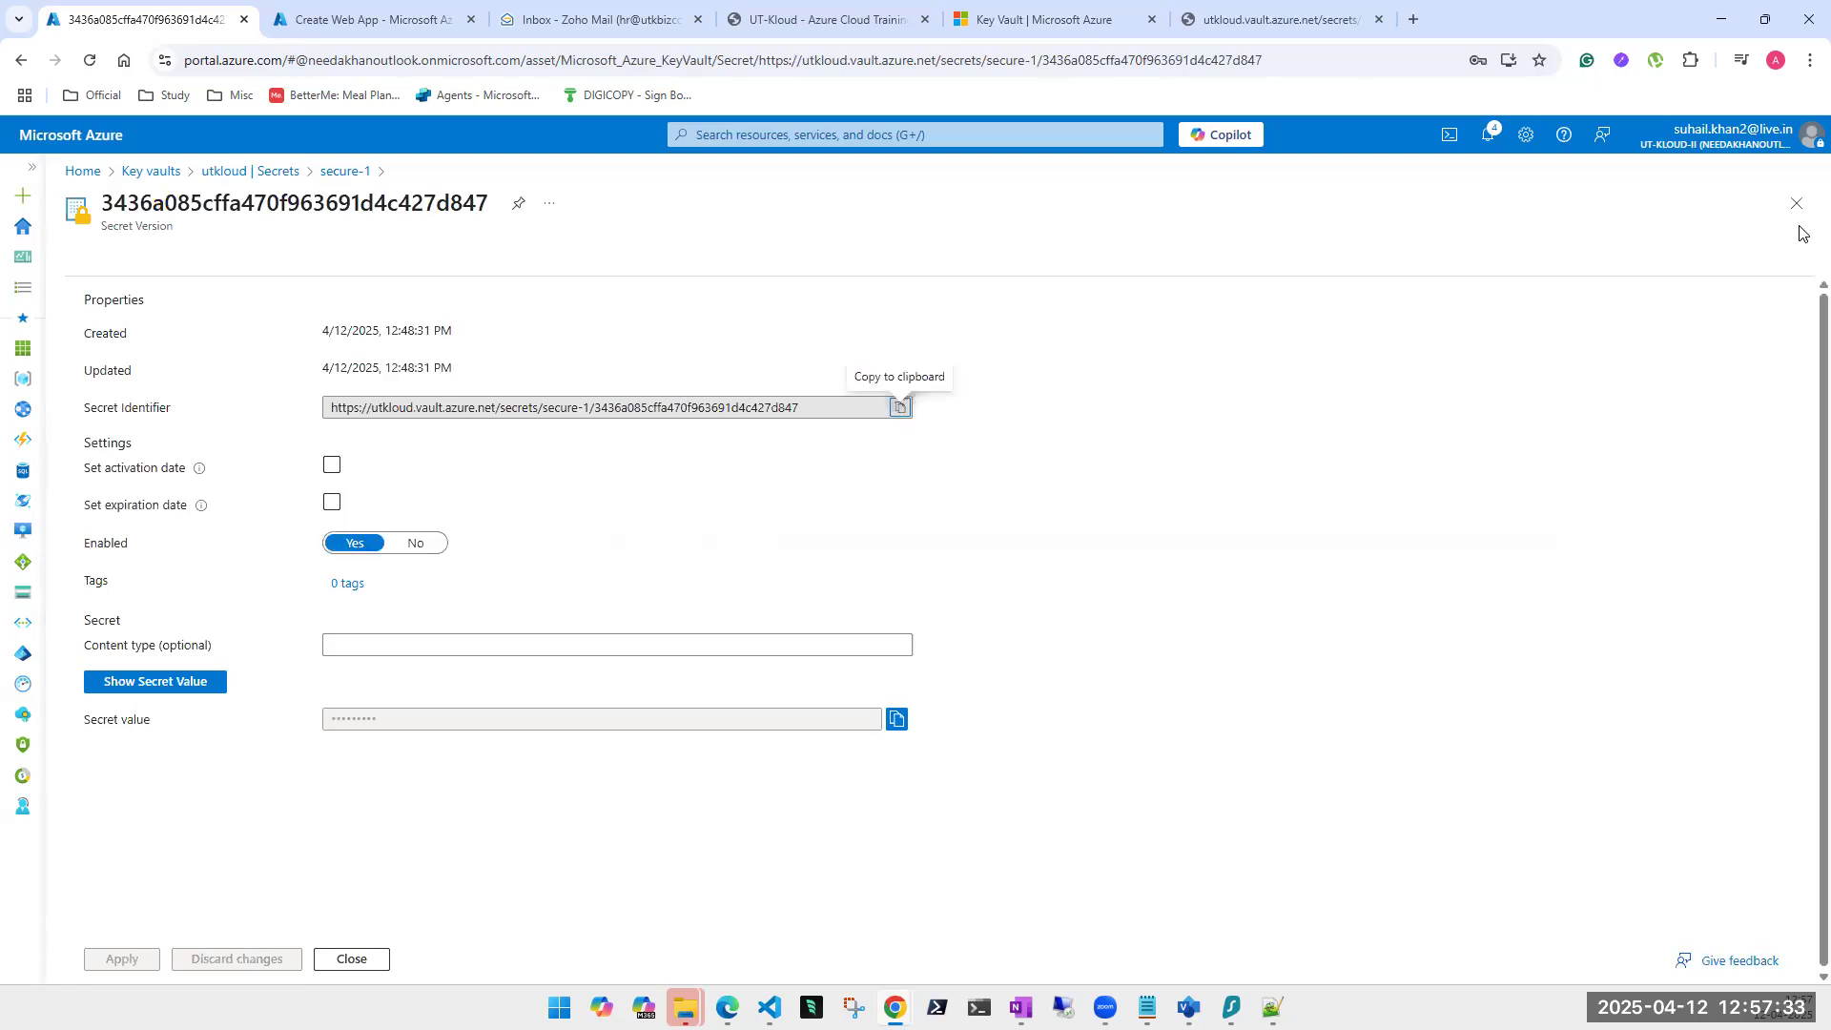
click(1797, 203)
click(394, 260)
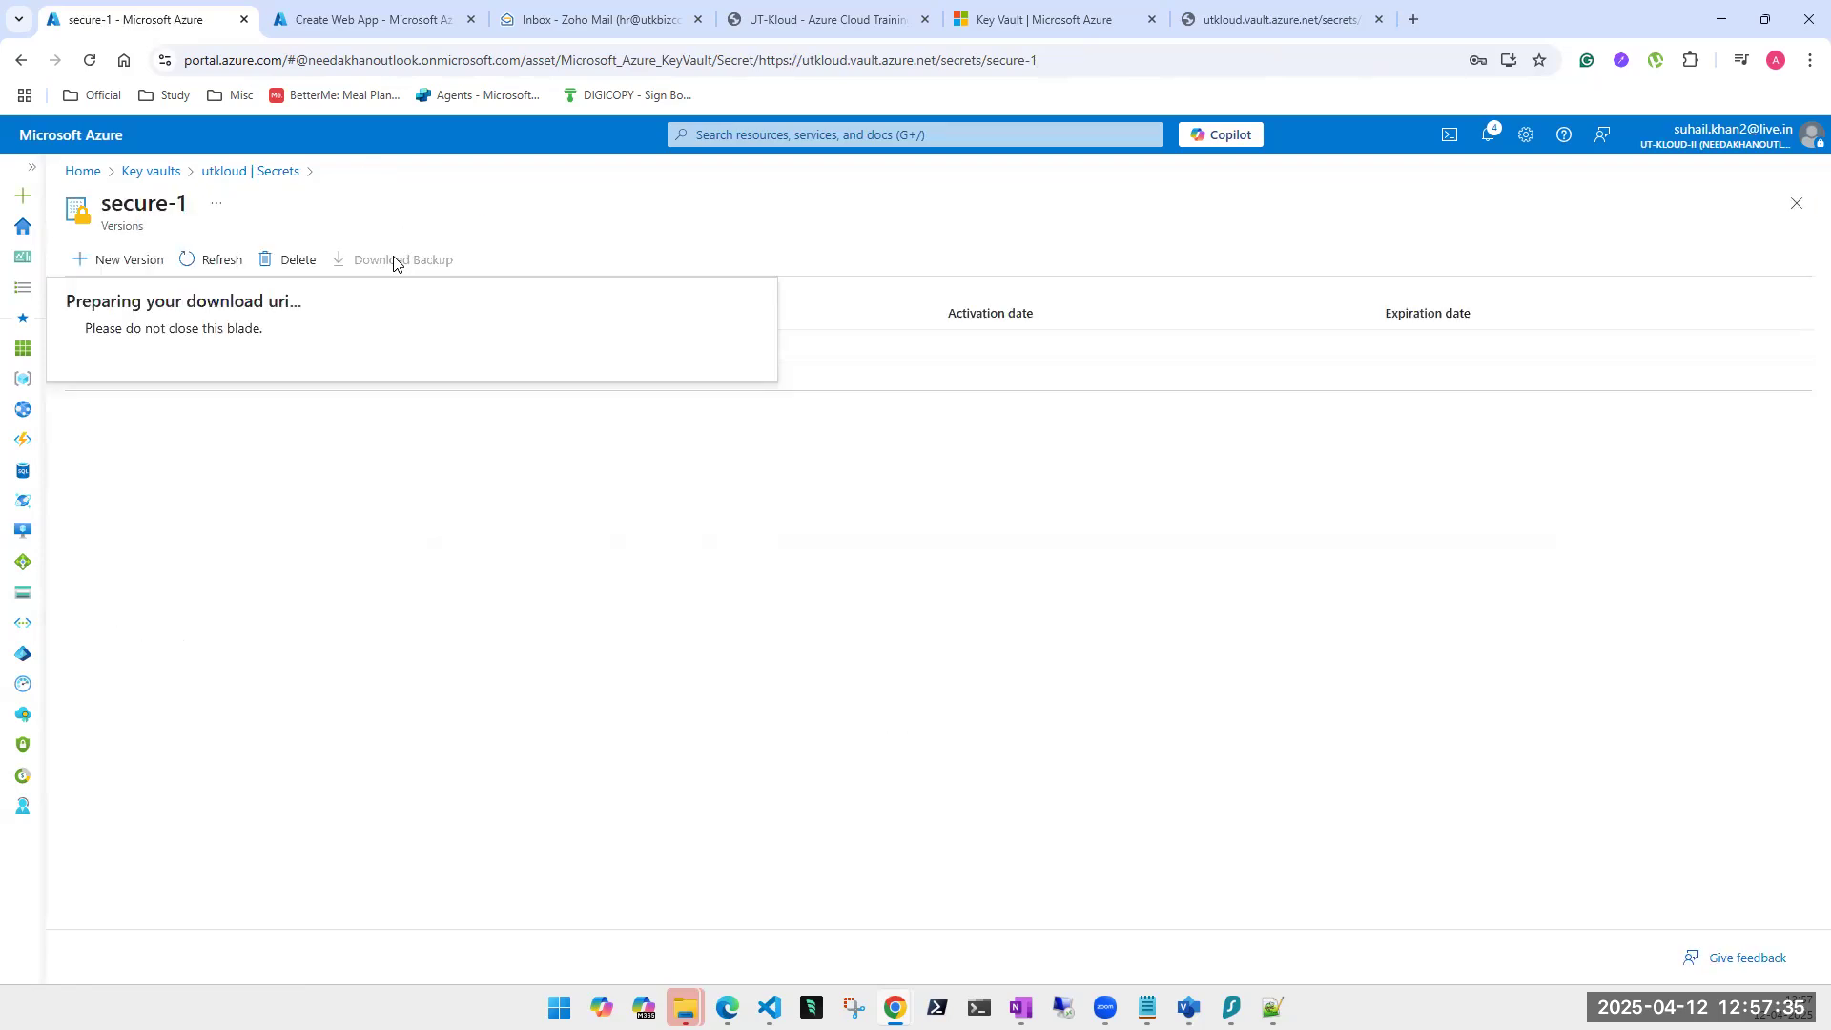
click(101, 401)
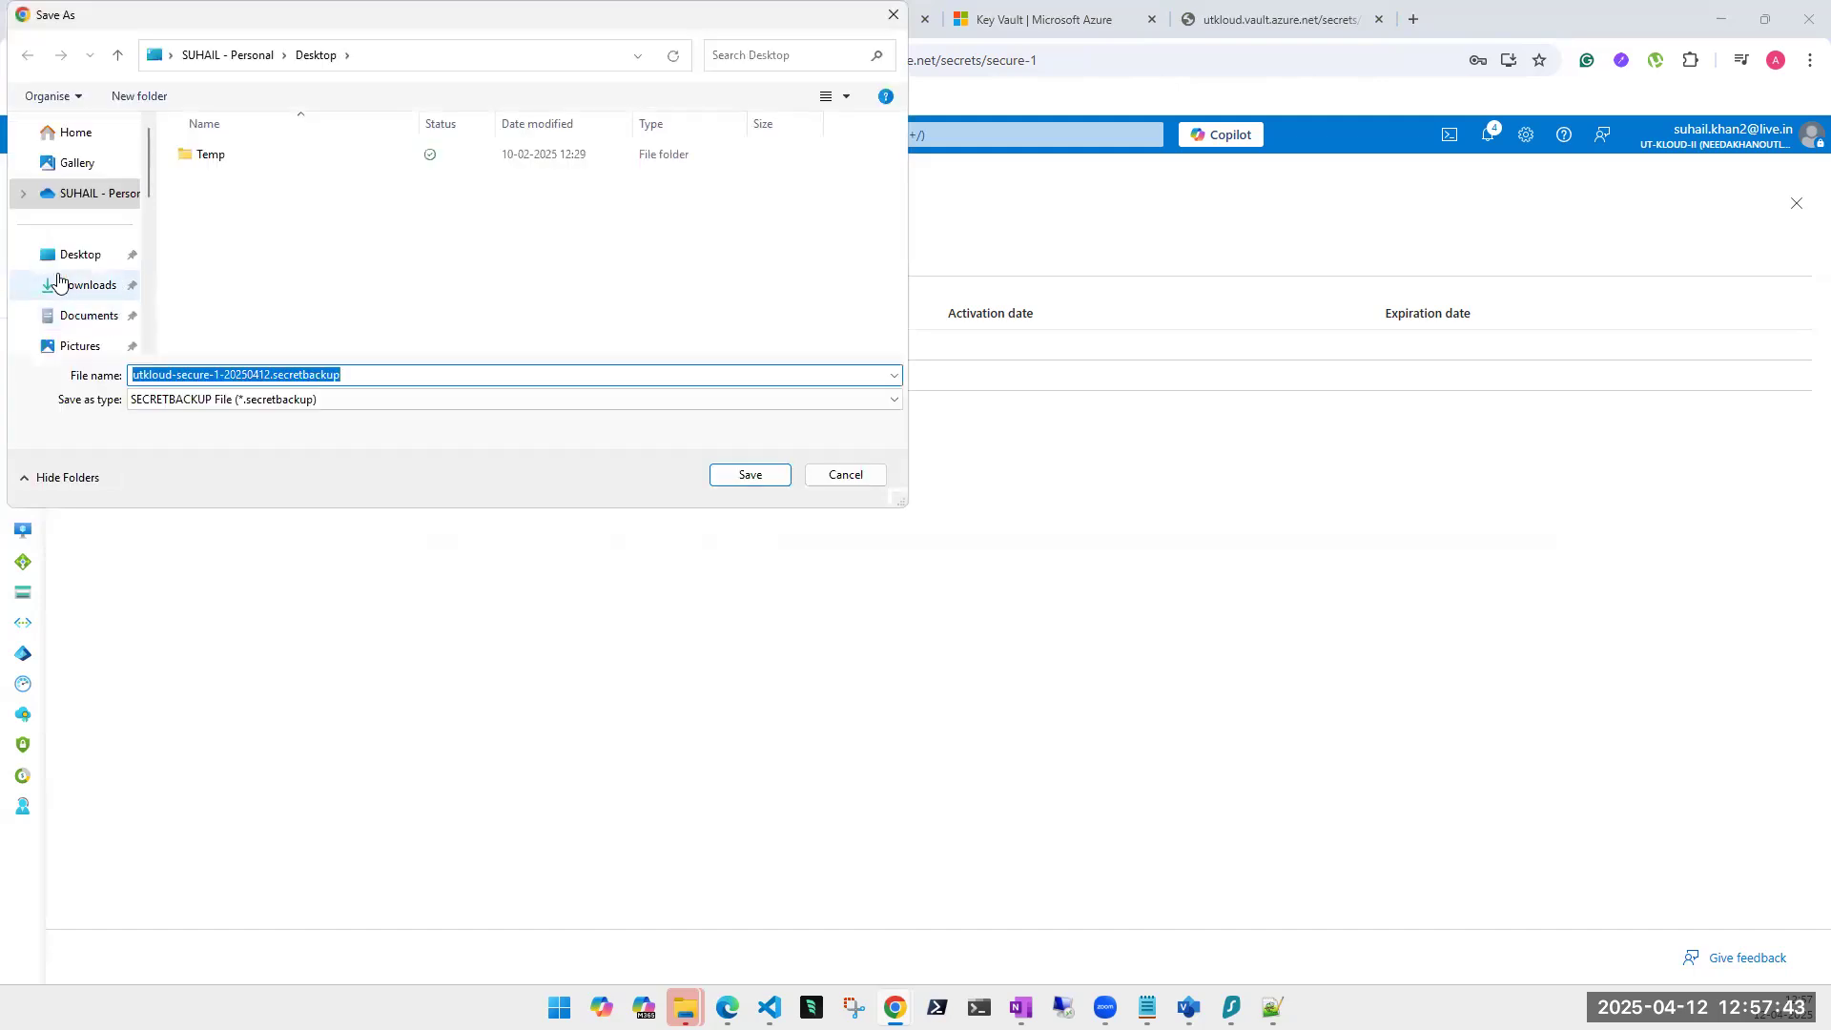
click(82, 255)
click(768, 482)
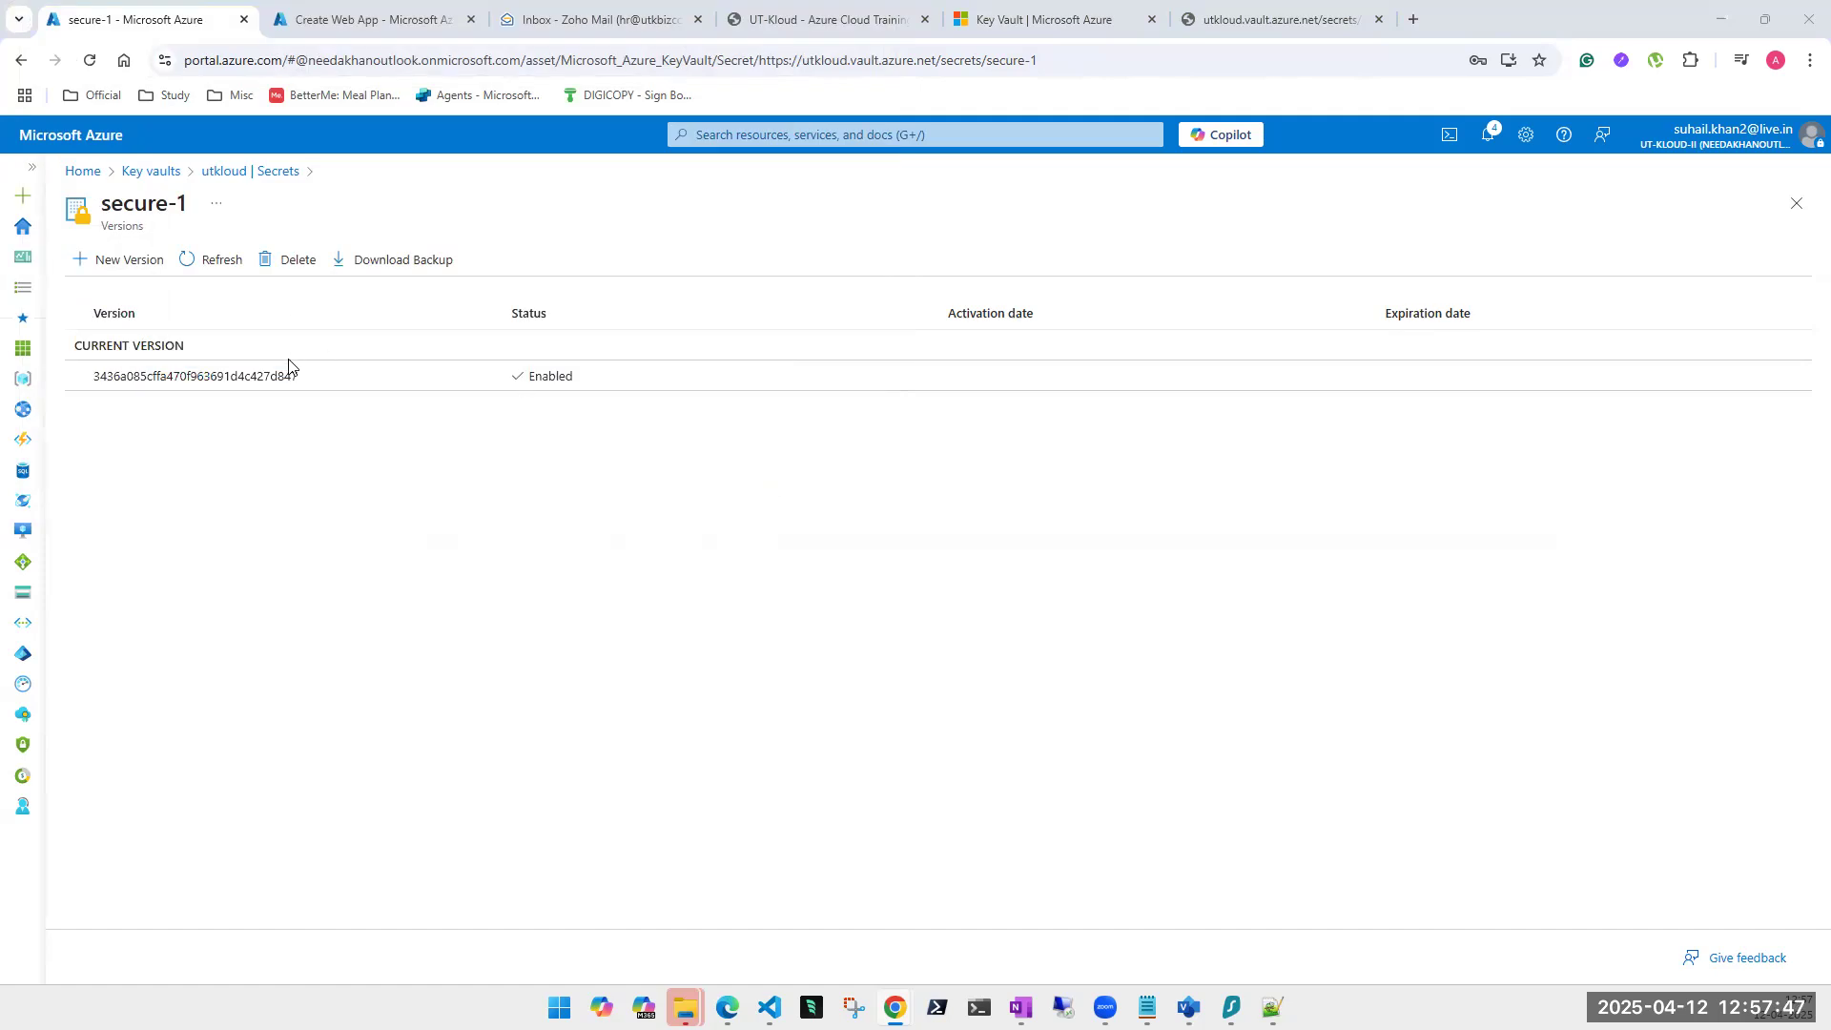
Delete secure-1 and try restoring it from the .secretbackup file, which fails with an error.
click(296, 271)
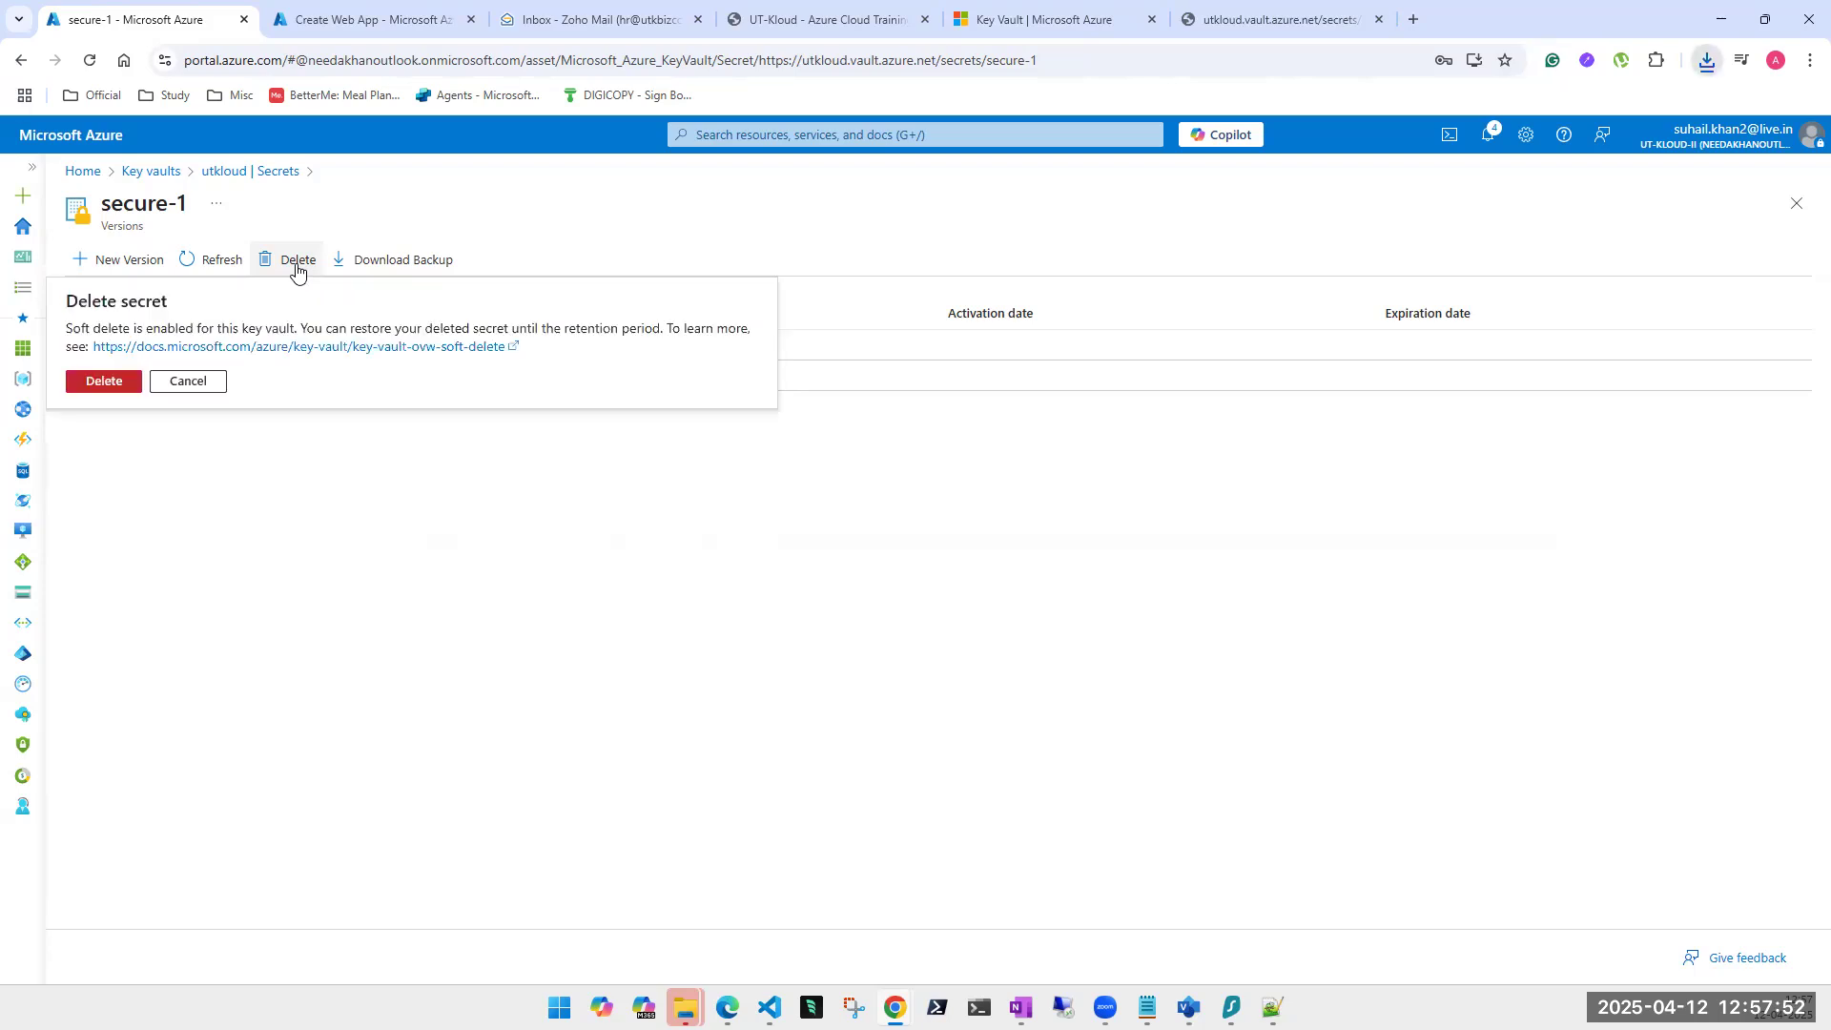
click(115, 387)
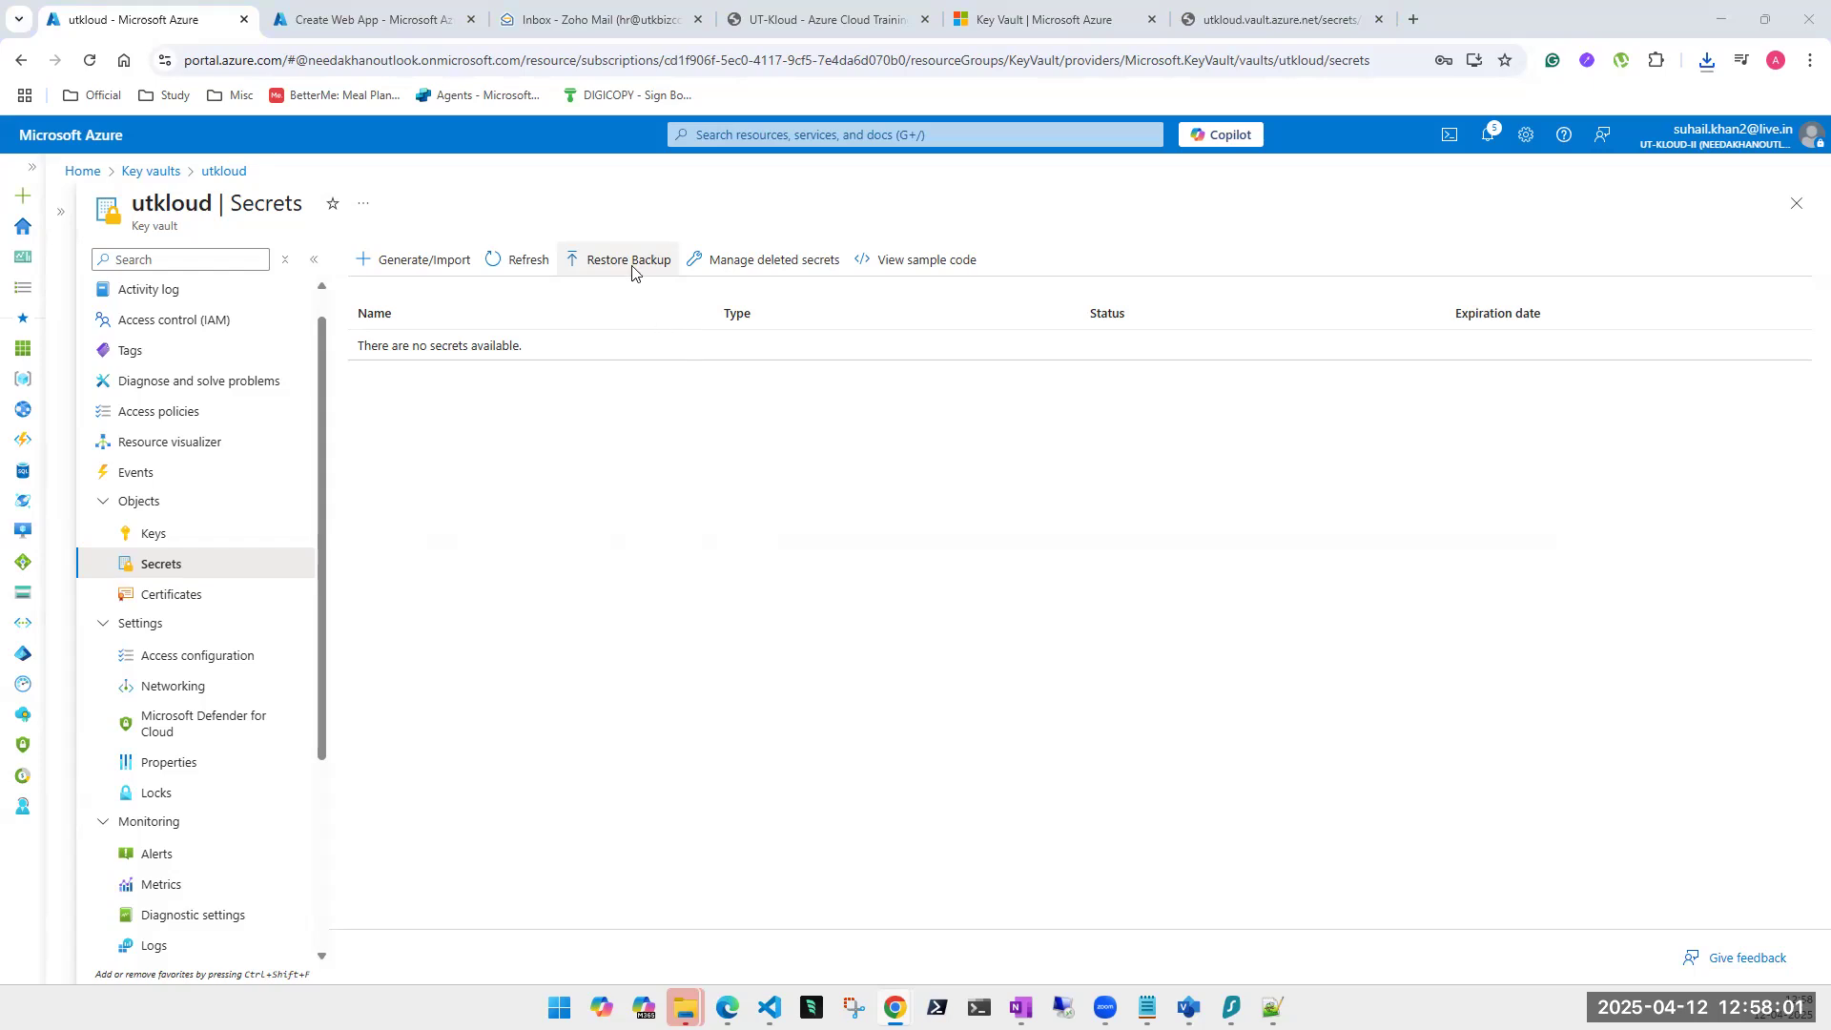
click(607, 263)
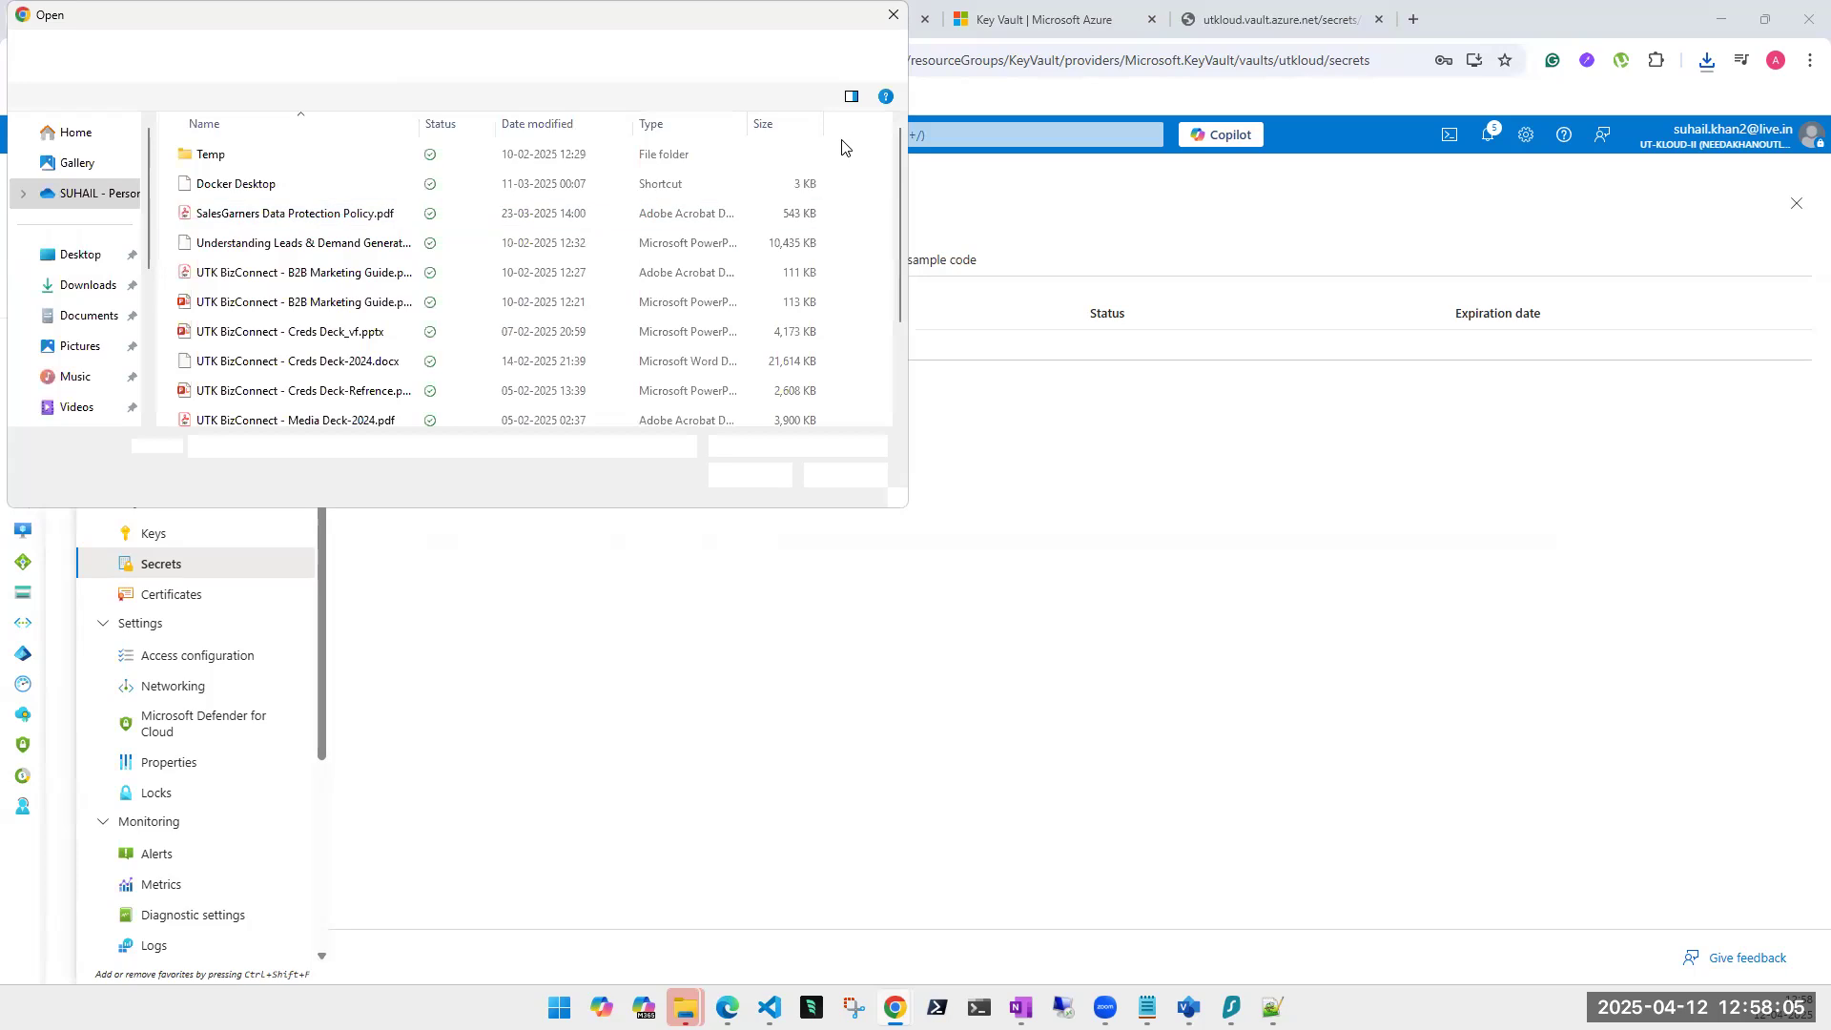
scroll(409, 262, down, 2)
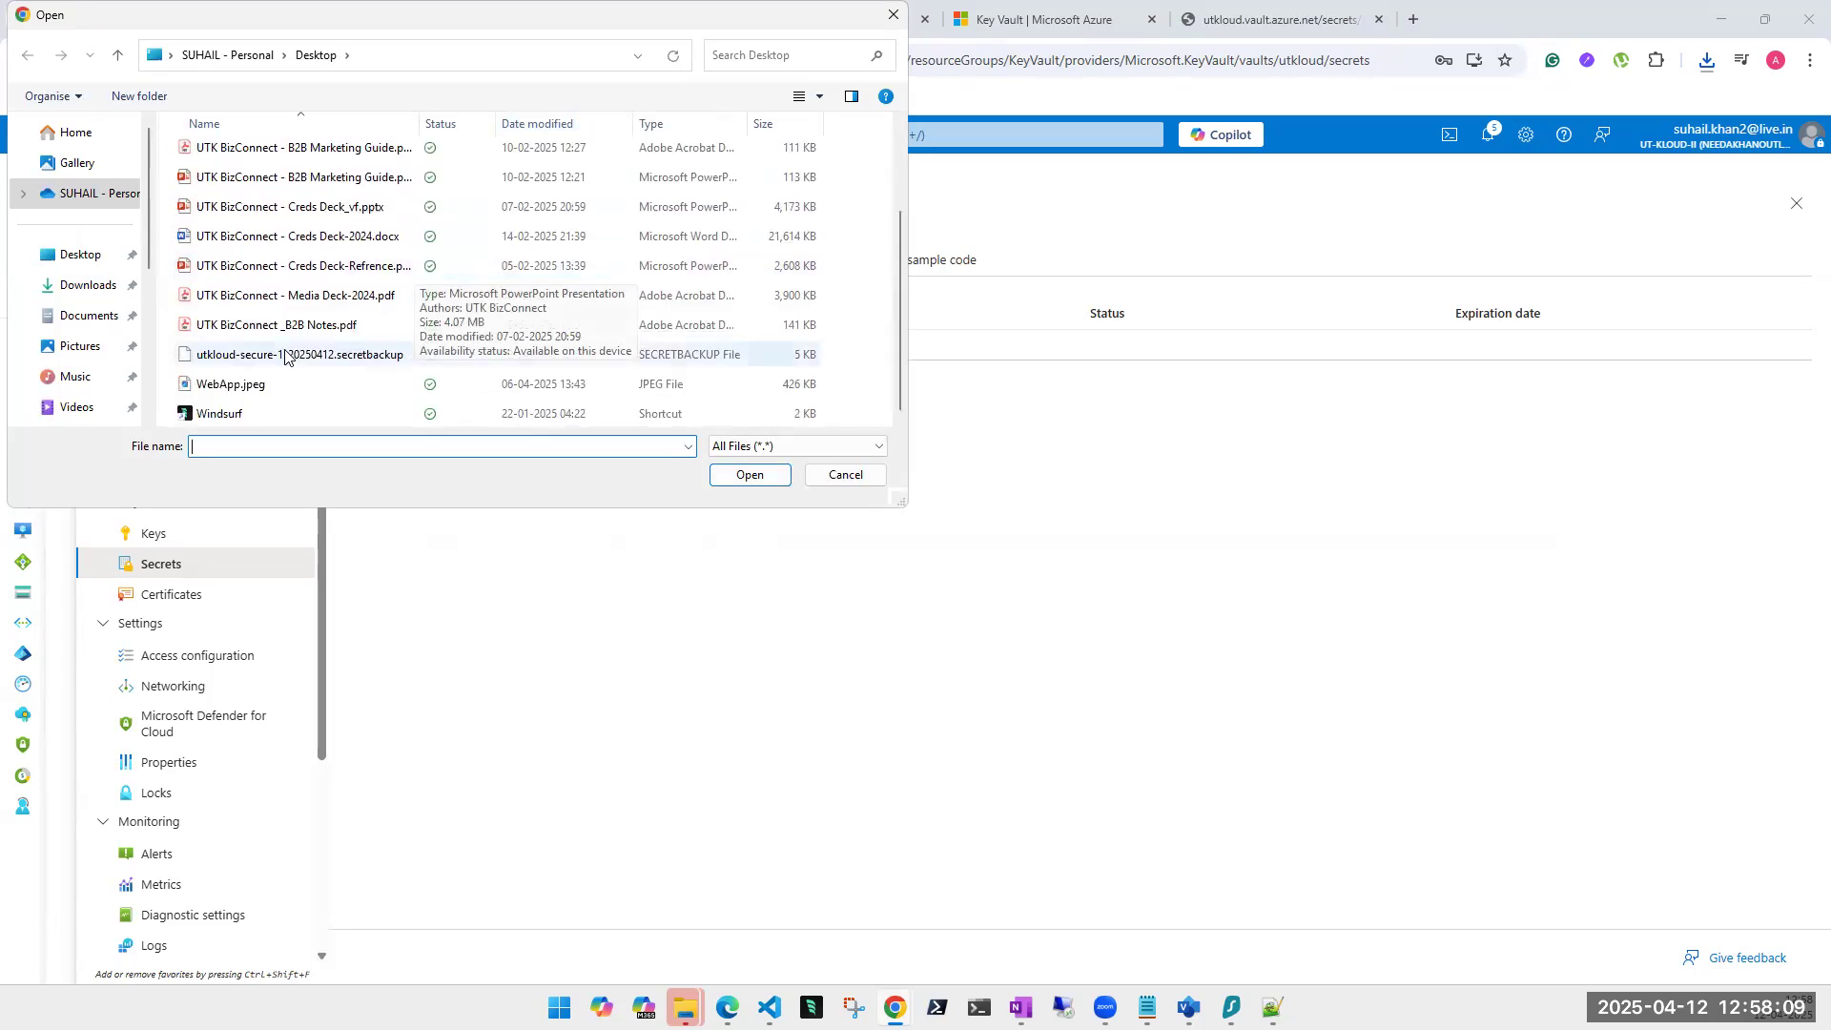
double_click(321, 354)
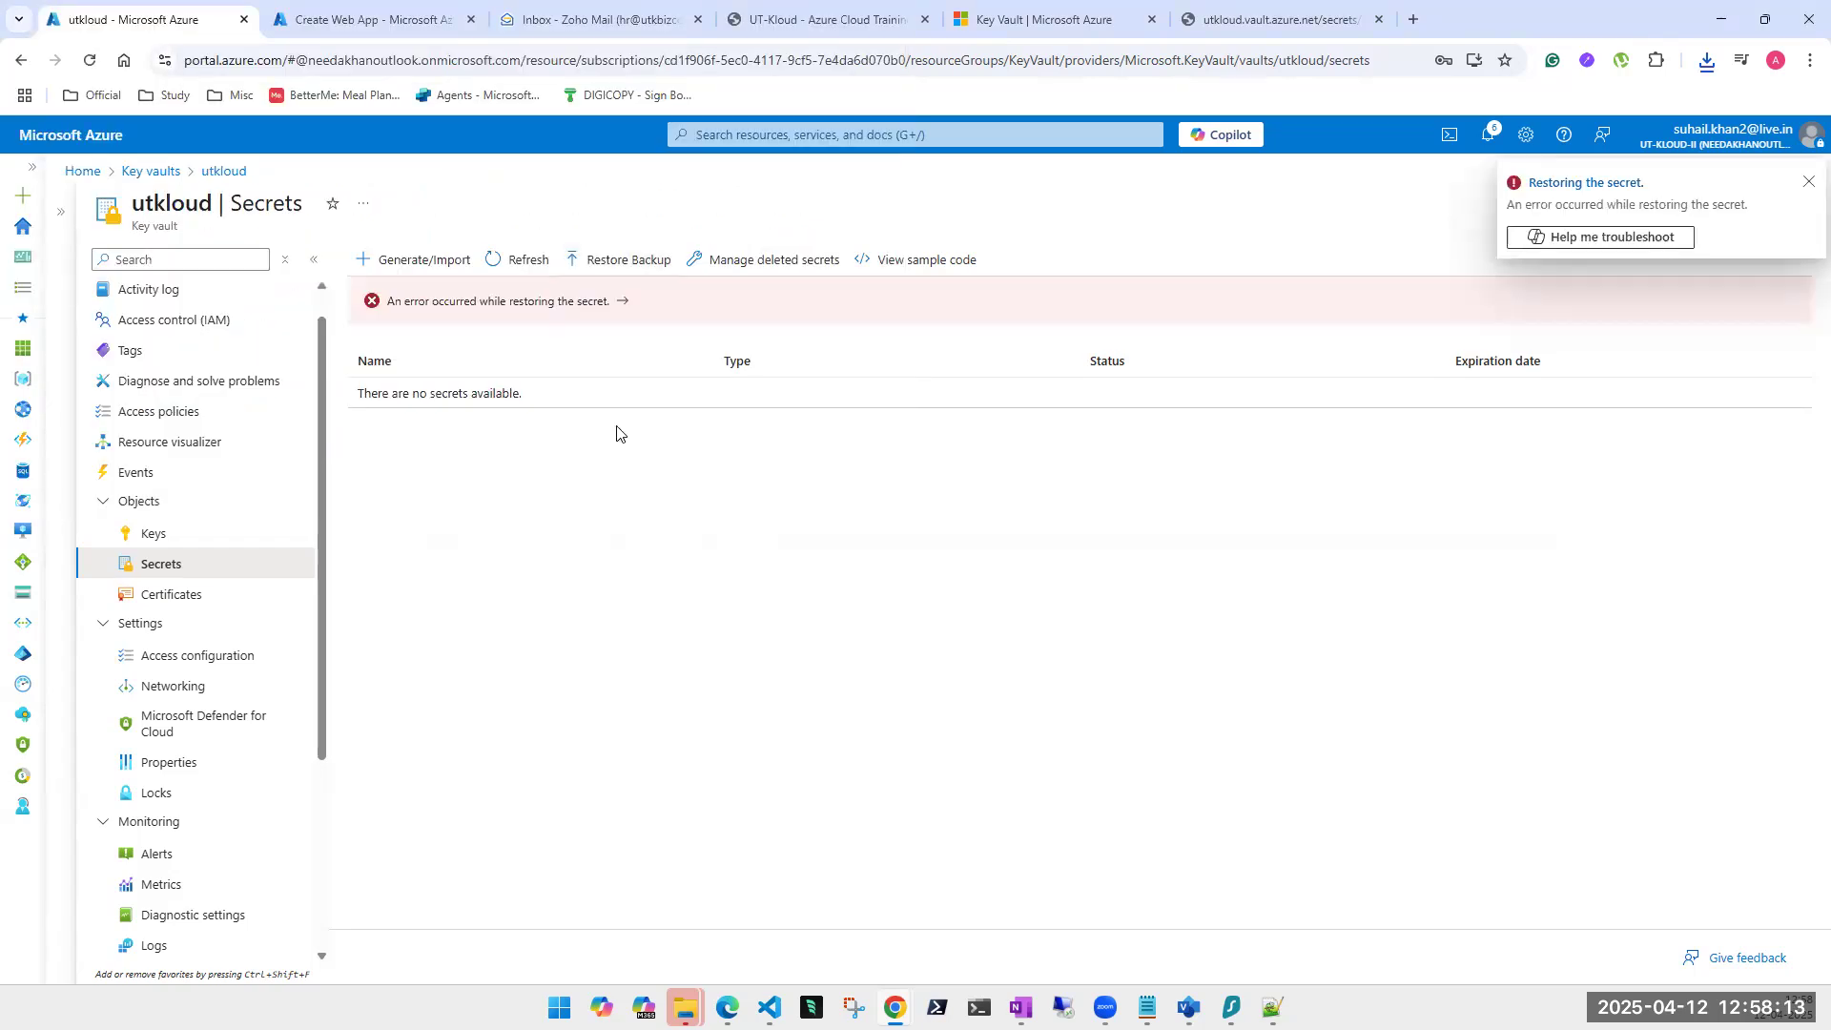
Read the restore conflict error details, then refresh the utkloud secrets list.
click(575, 303)
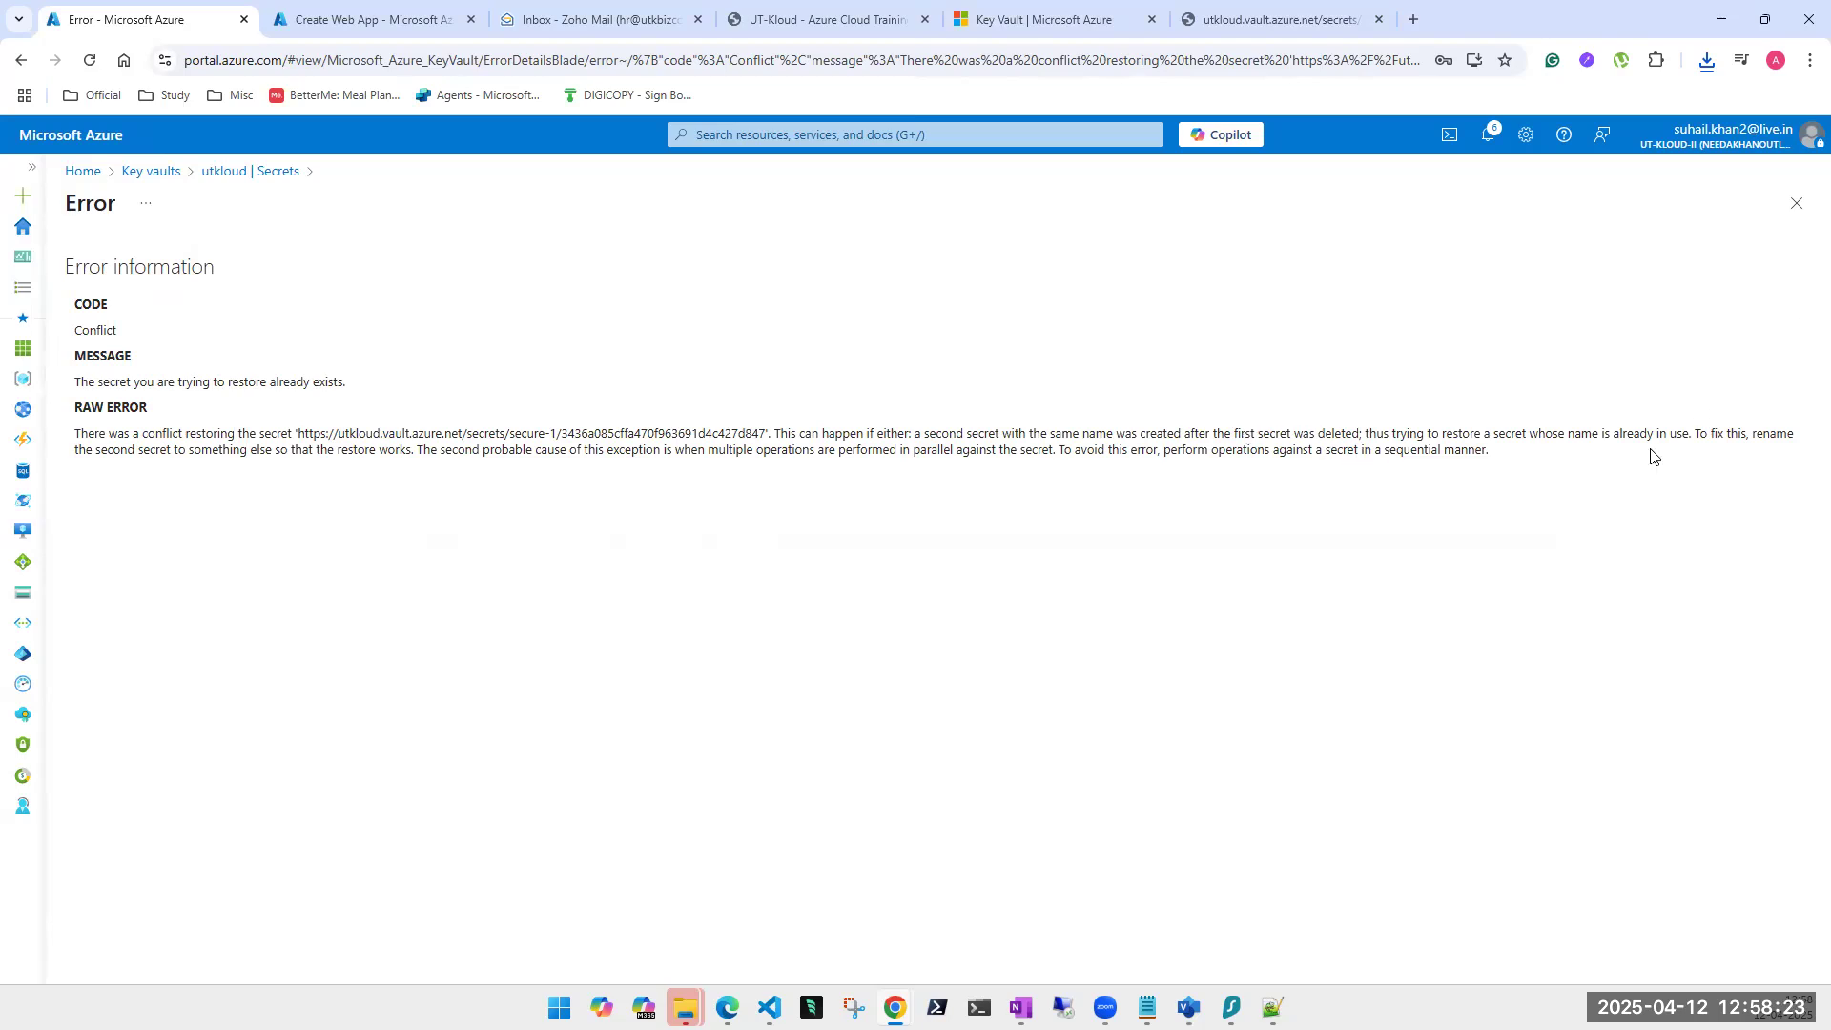
click(1796, 204)
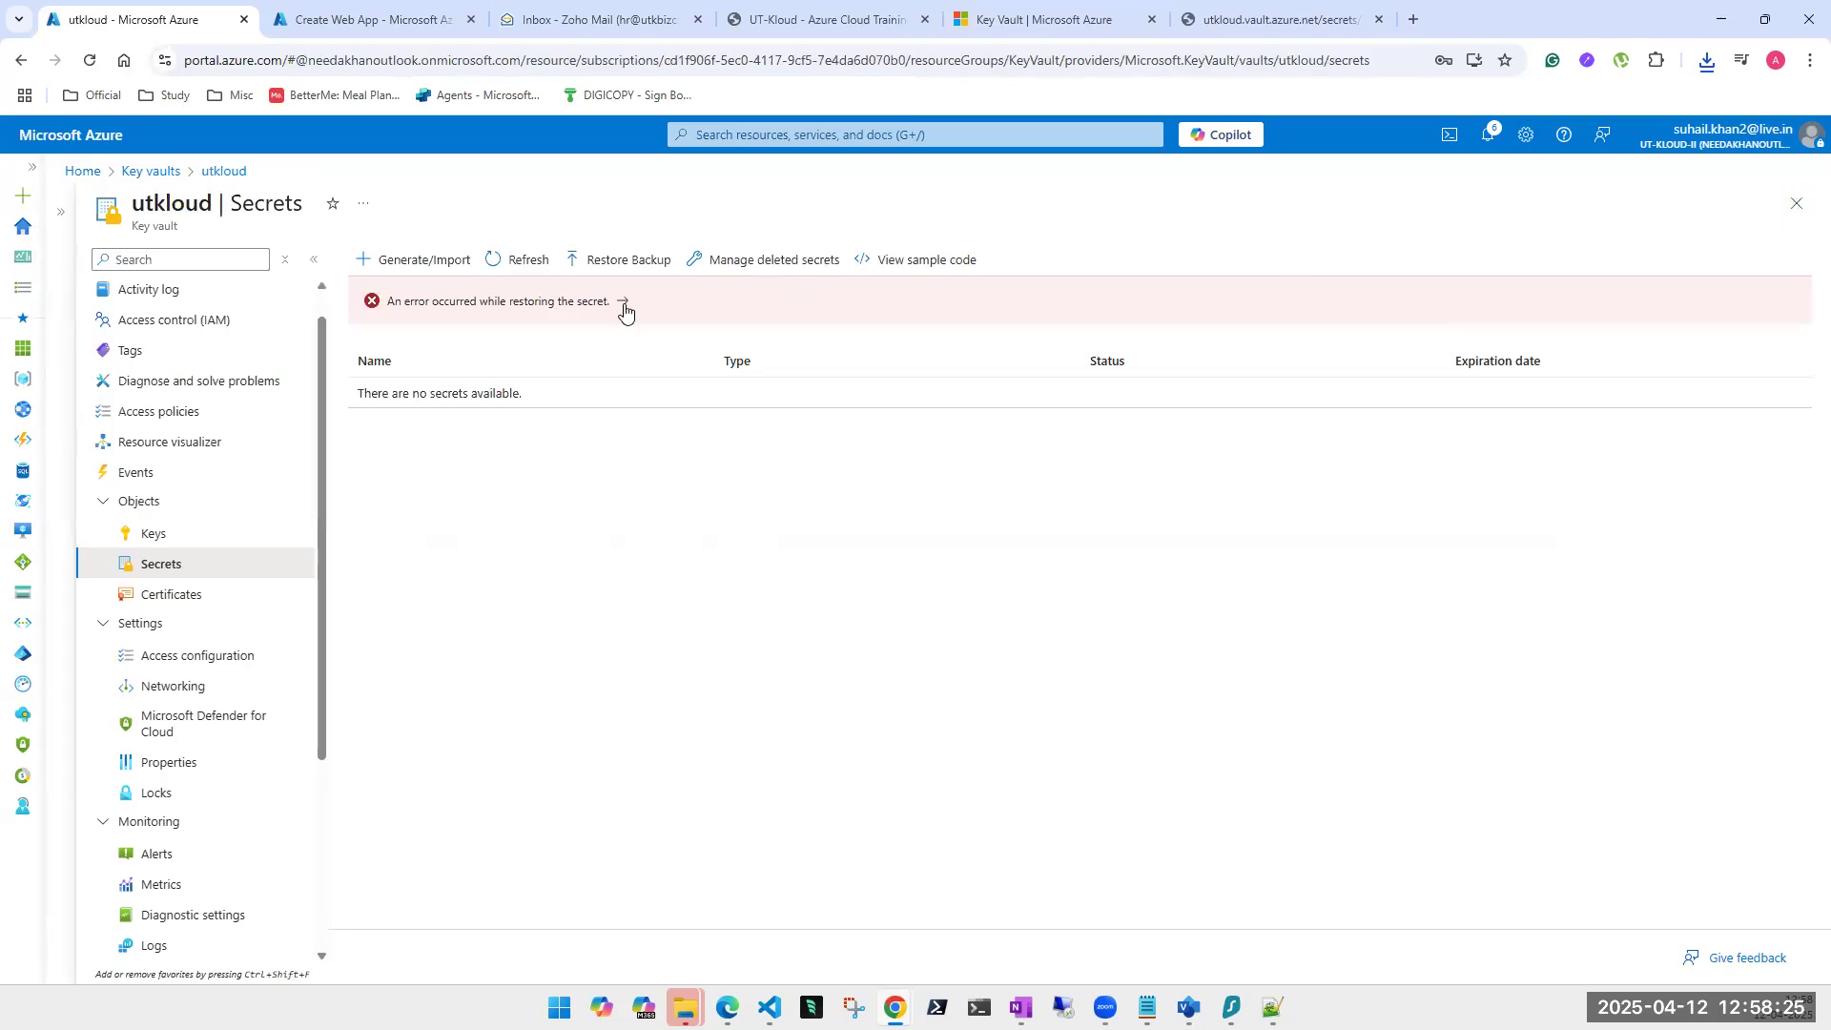
click(520, 261)
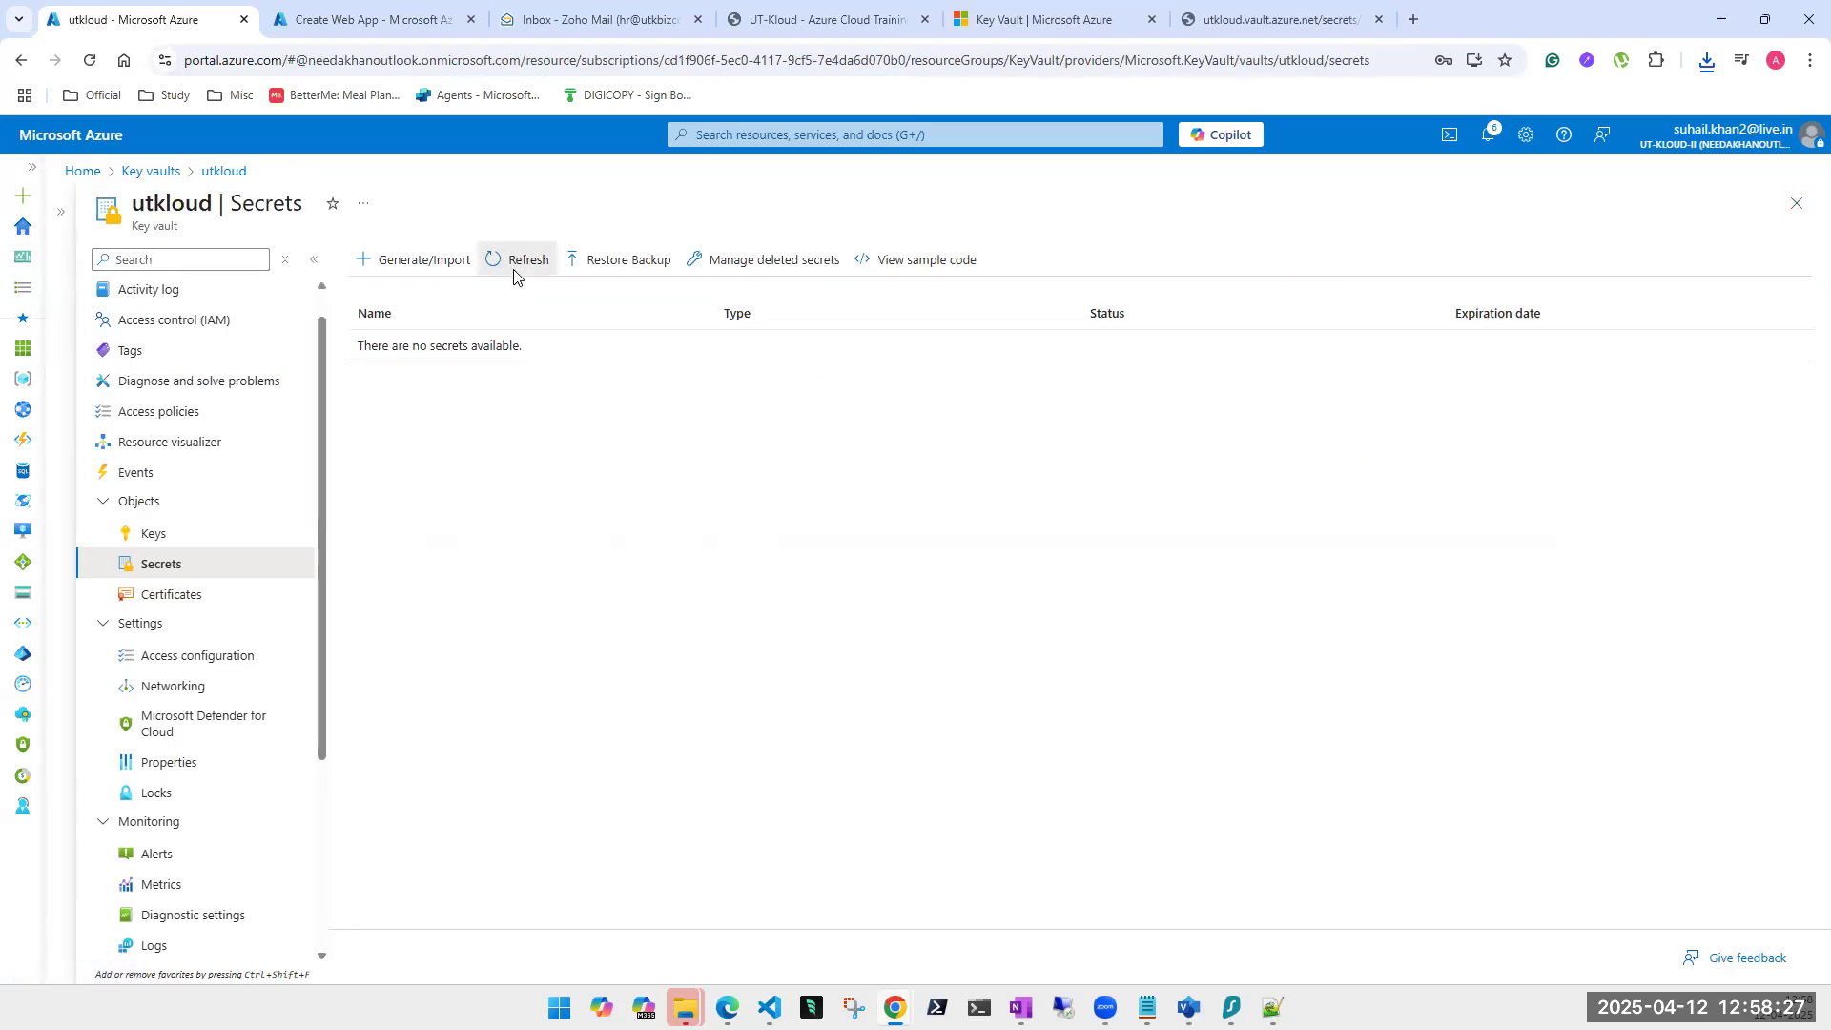
click(156, 537)
click(153, 568)
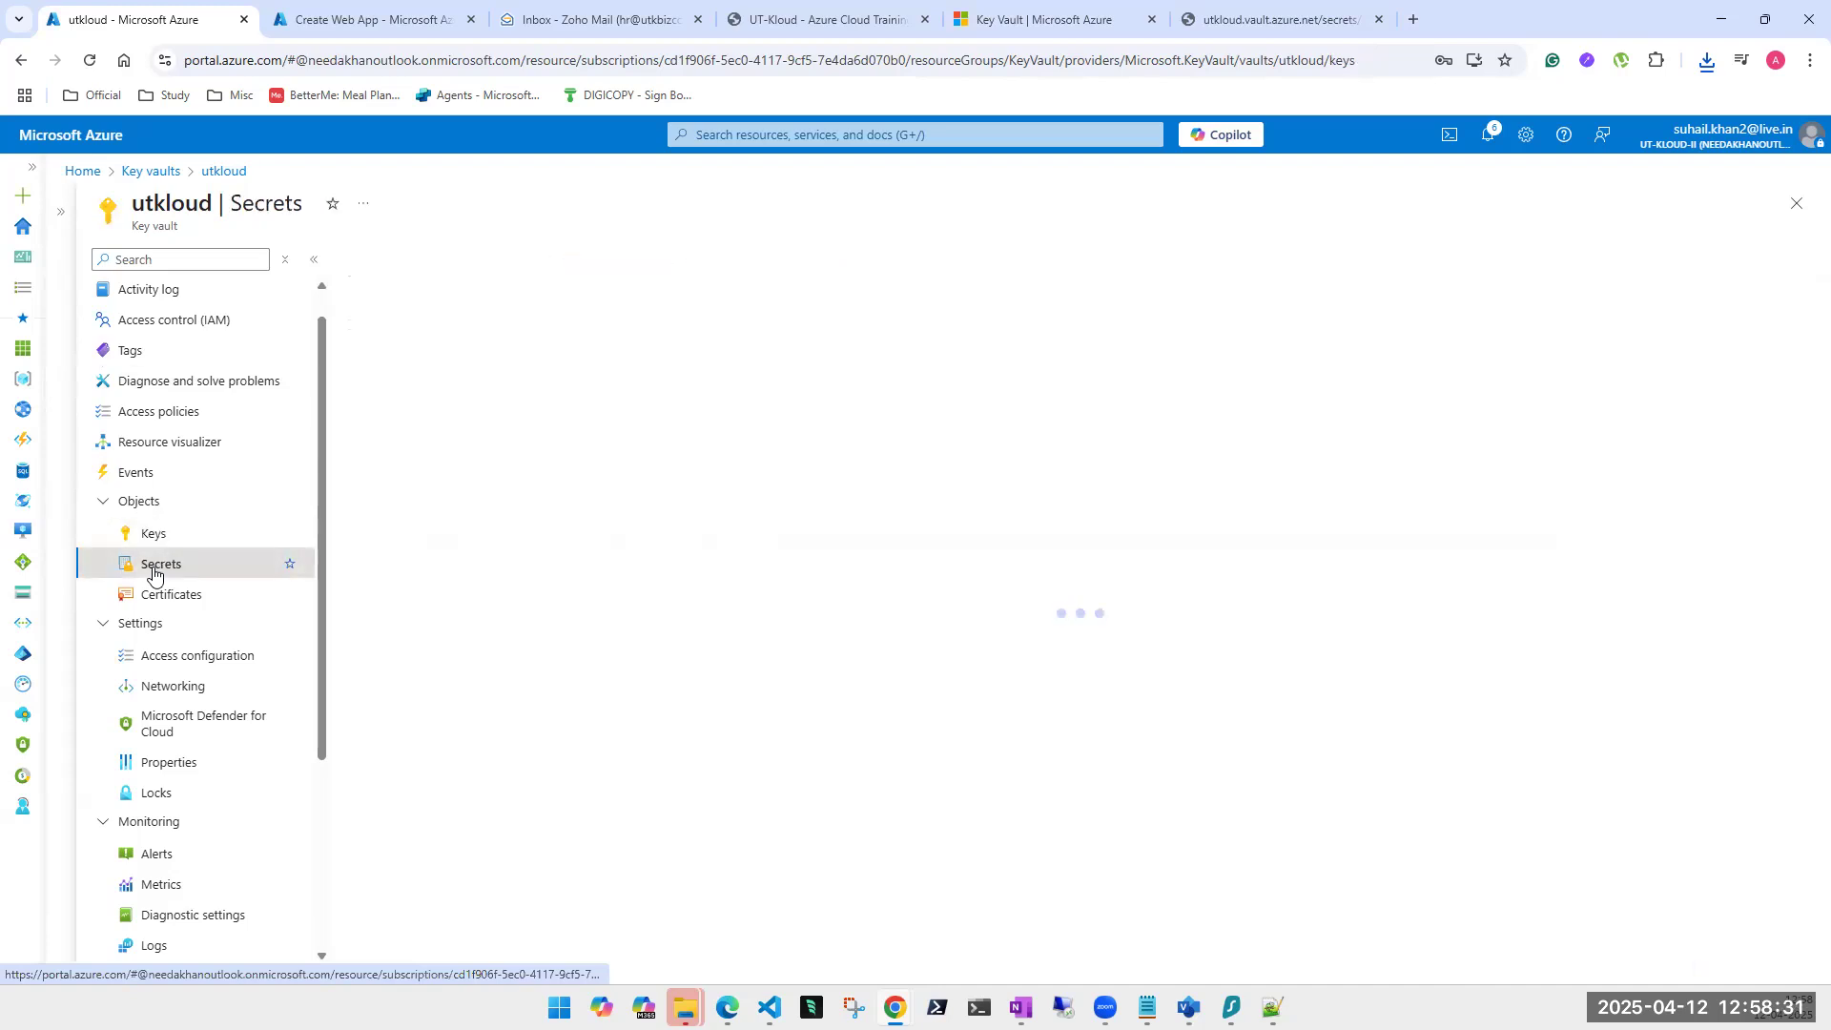
click(527, 263)
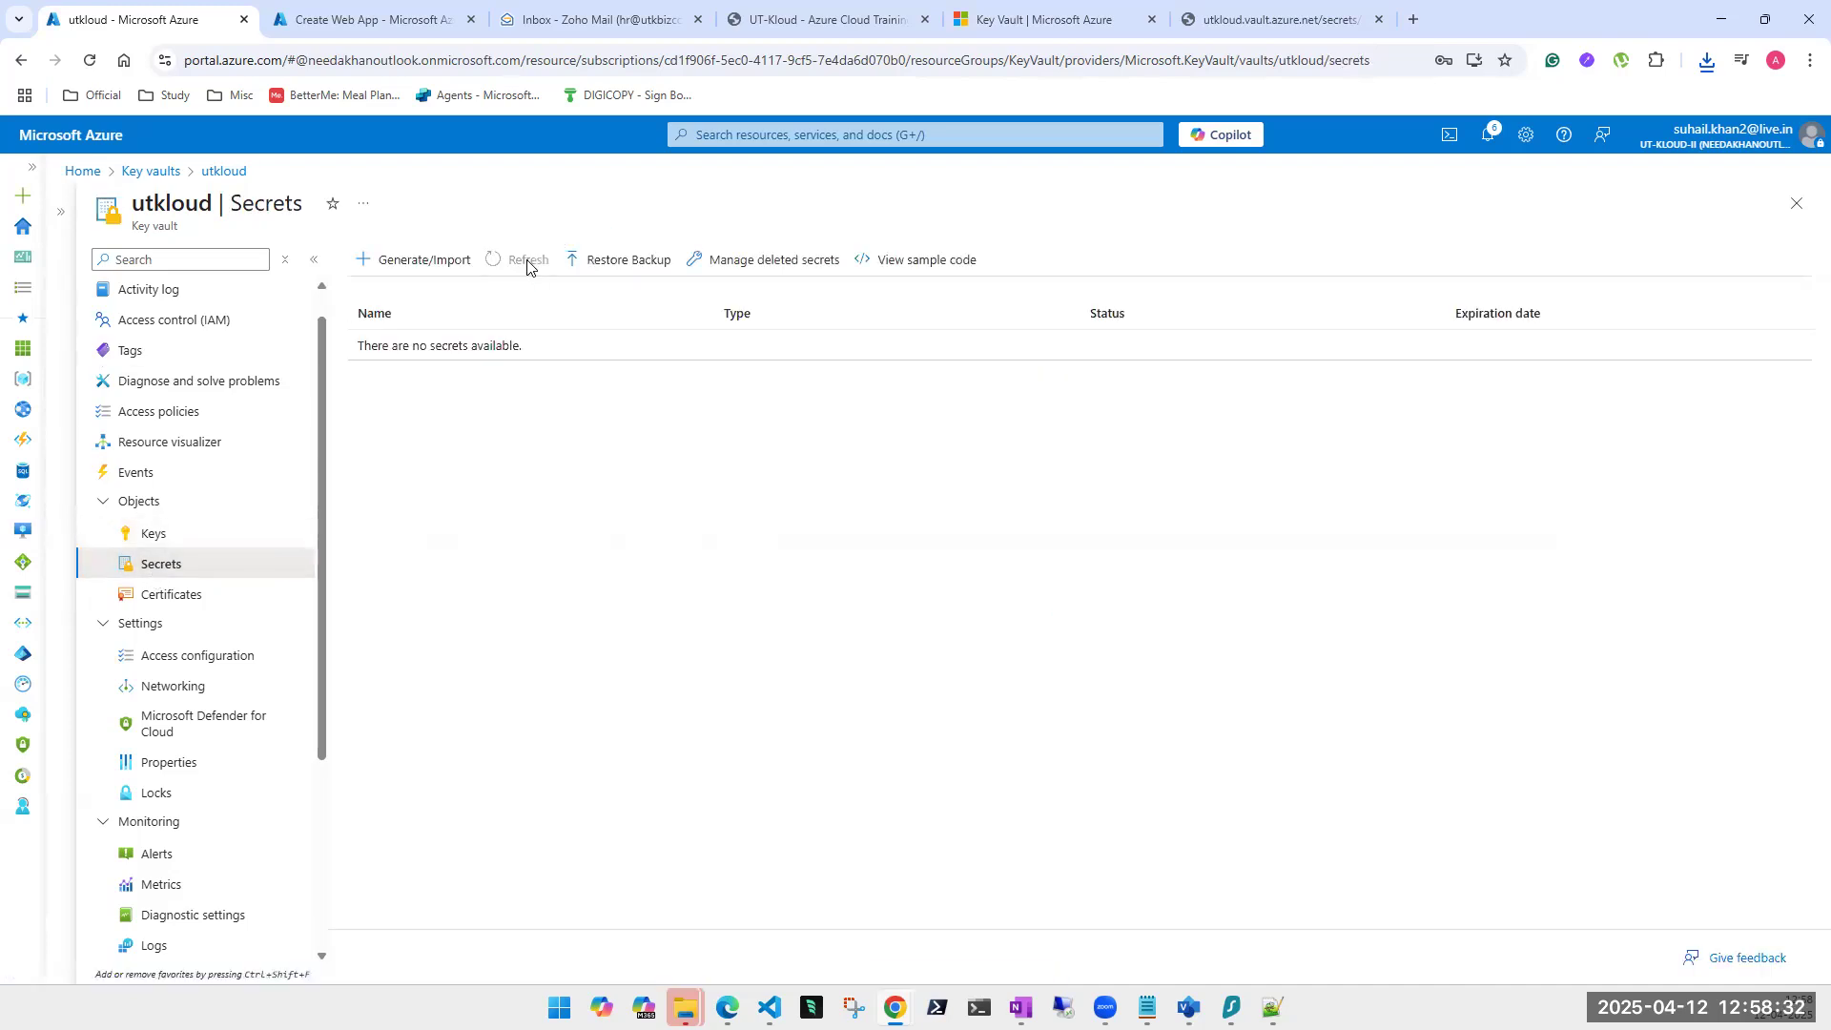
Cancel a second restore attempt and open Manage deleted secrets, showing secure-1.
click(640, 269)
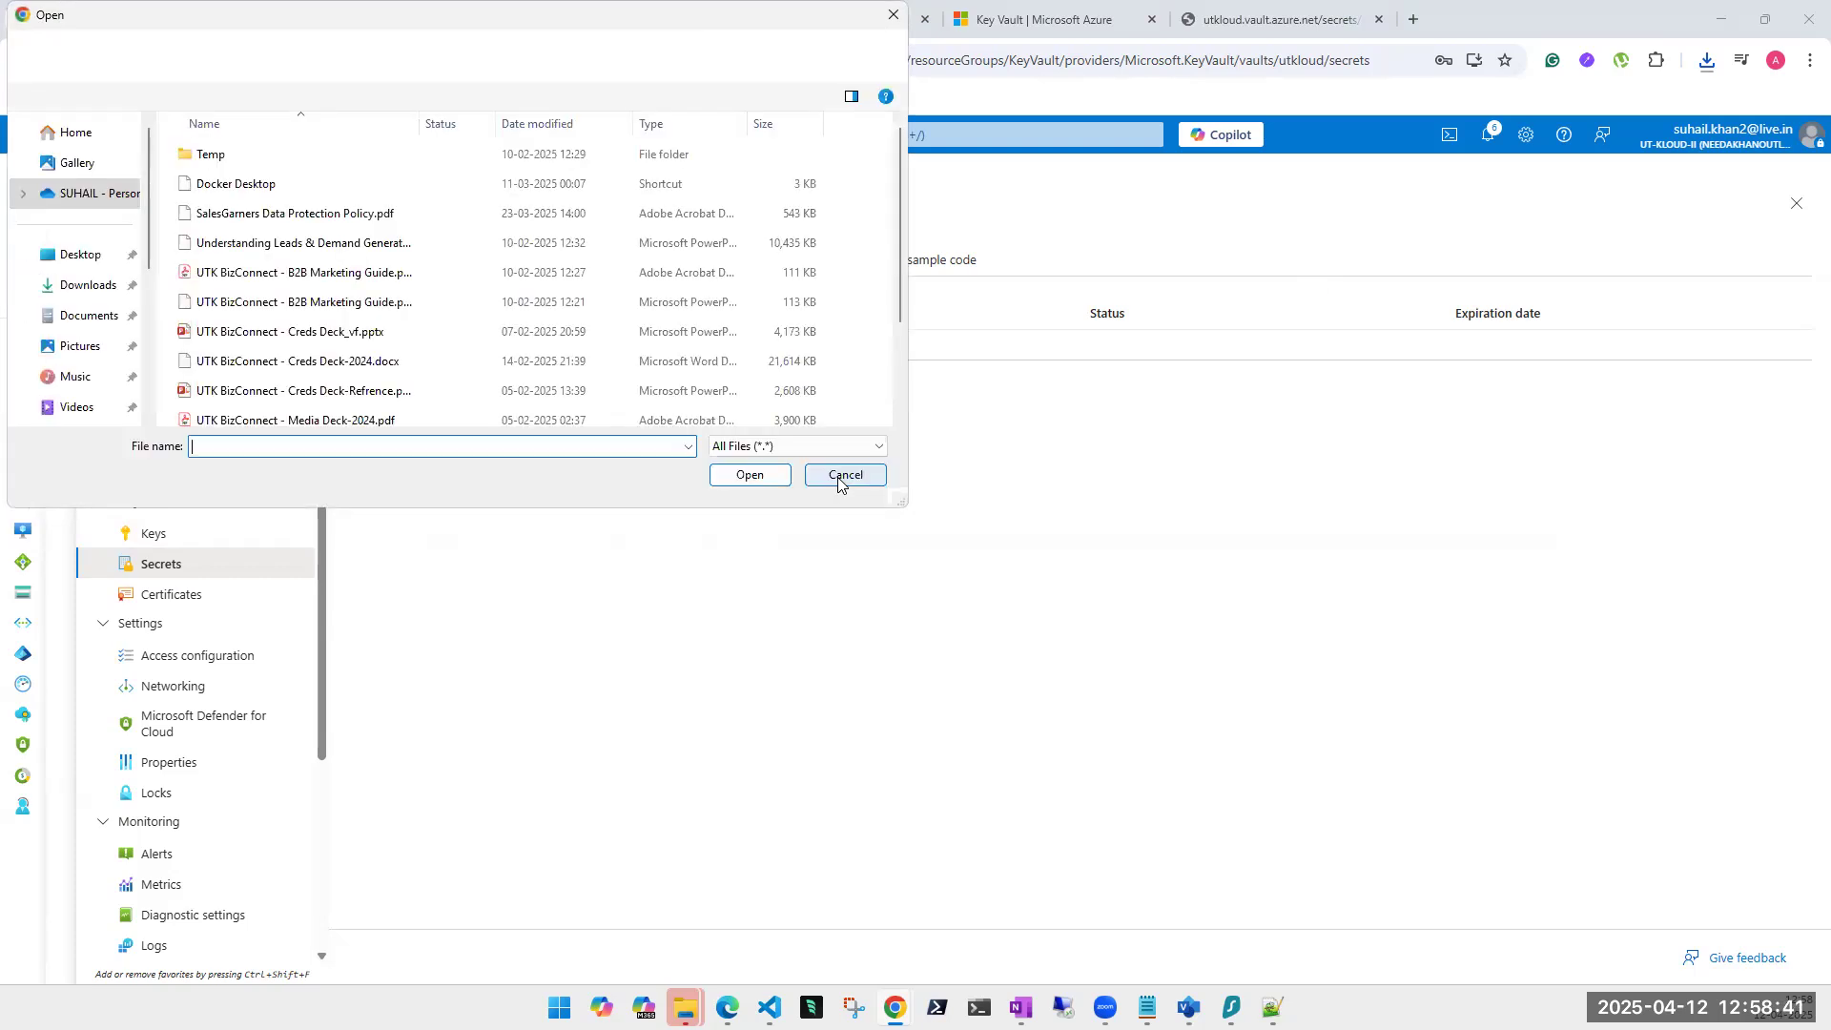
click(840, 478)
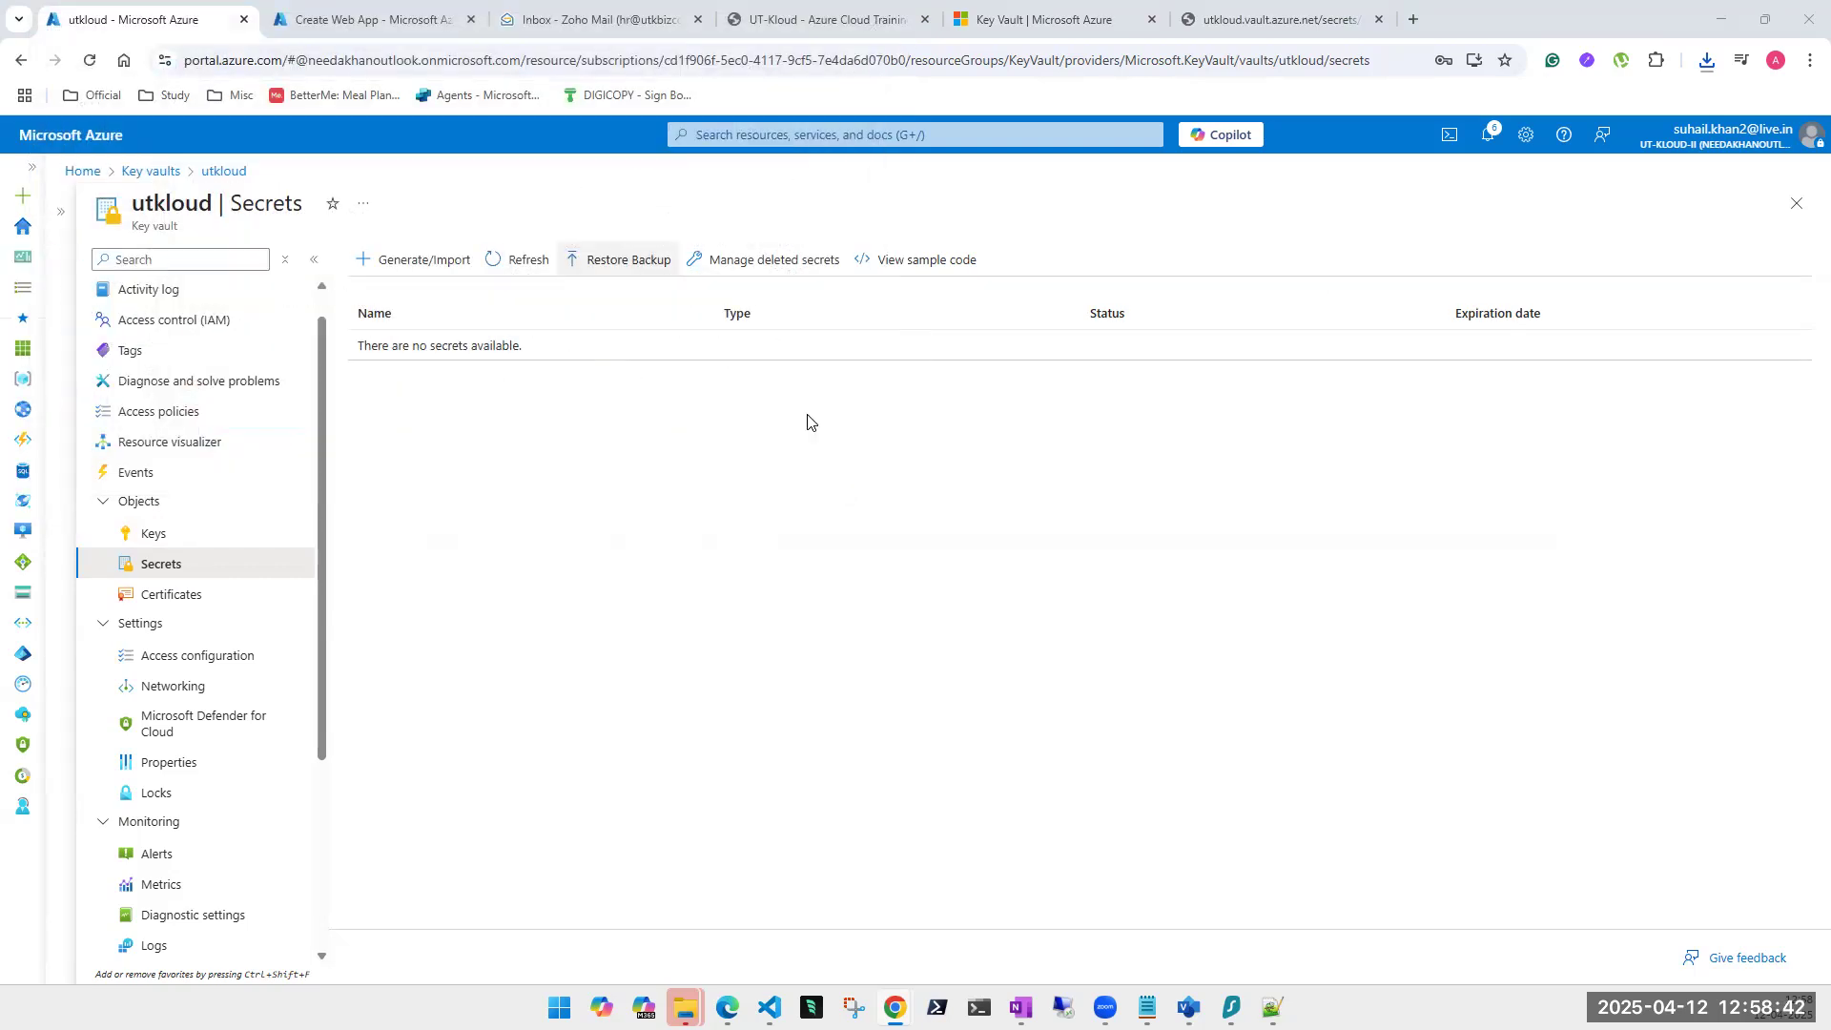
click(754, 262)
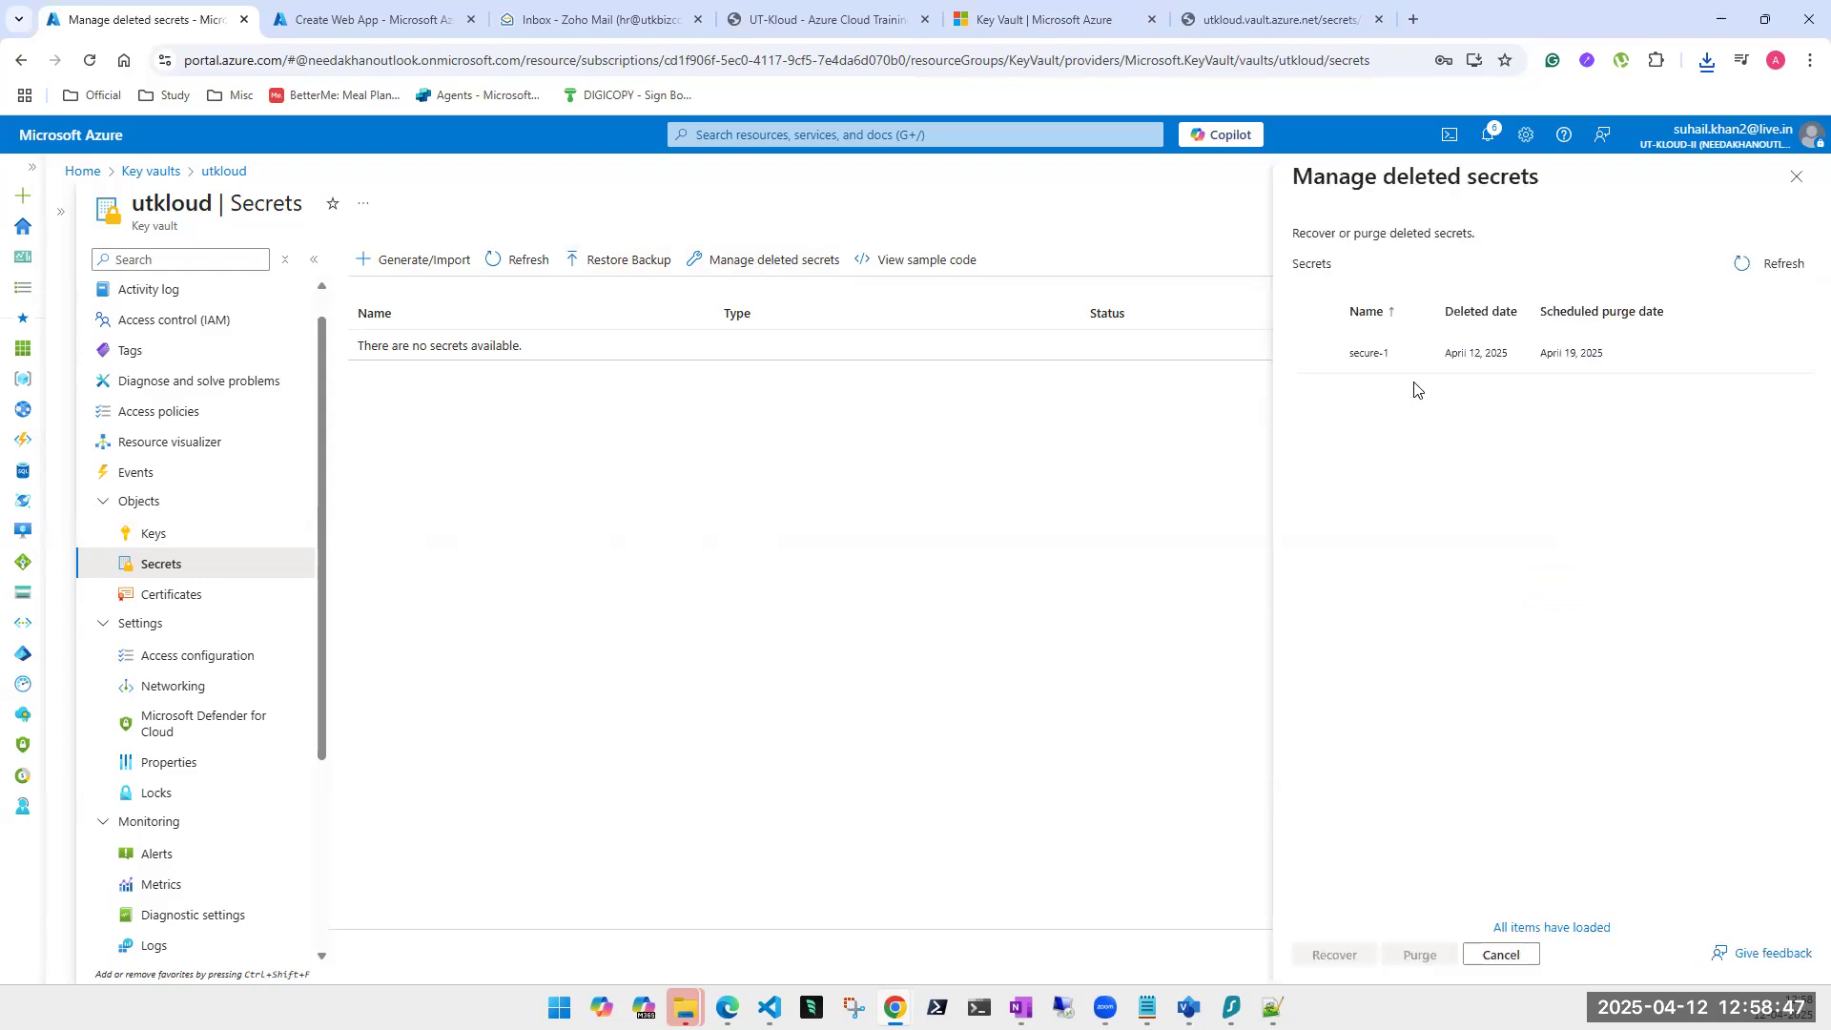
Select secure-1 in Manage deleted secrets, purge it permanently, and dismiss the success notification.
click(1317, 354)
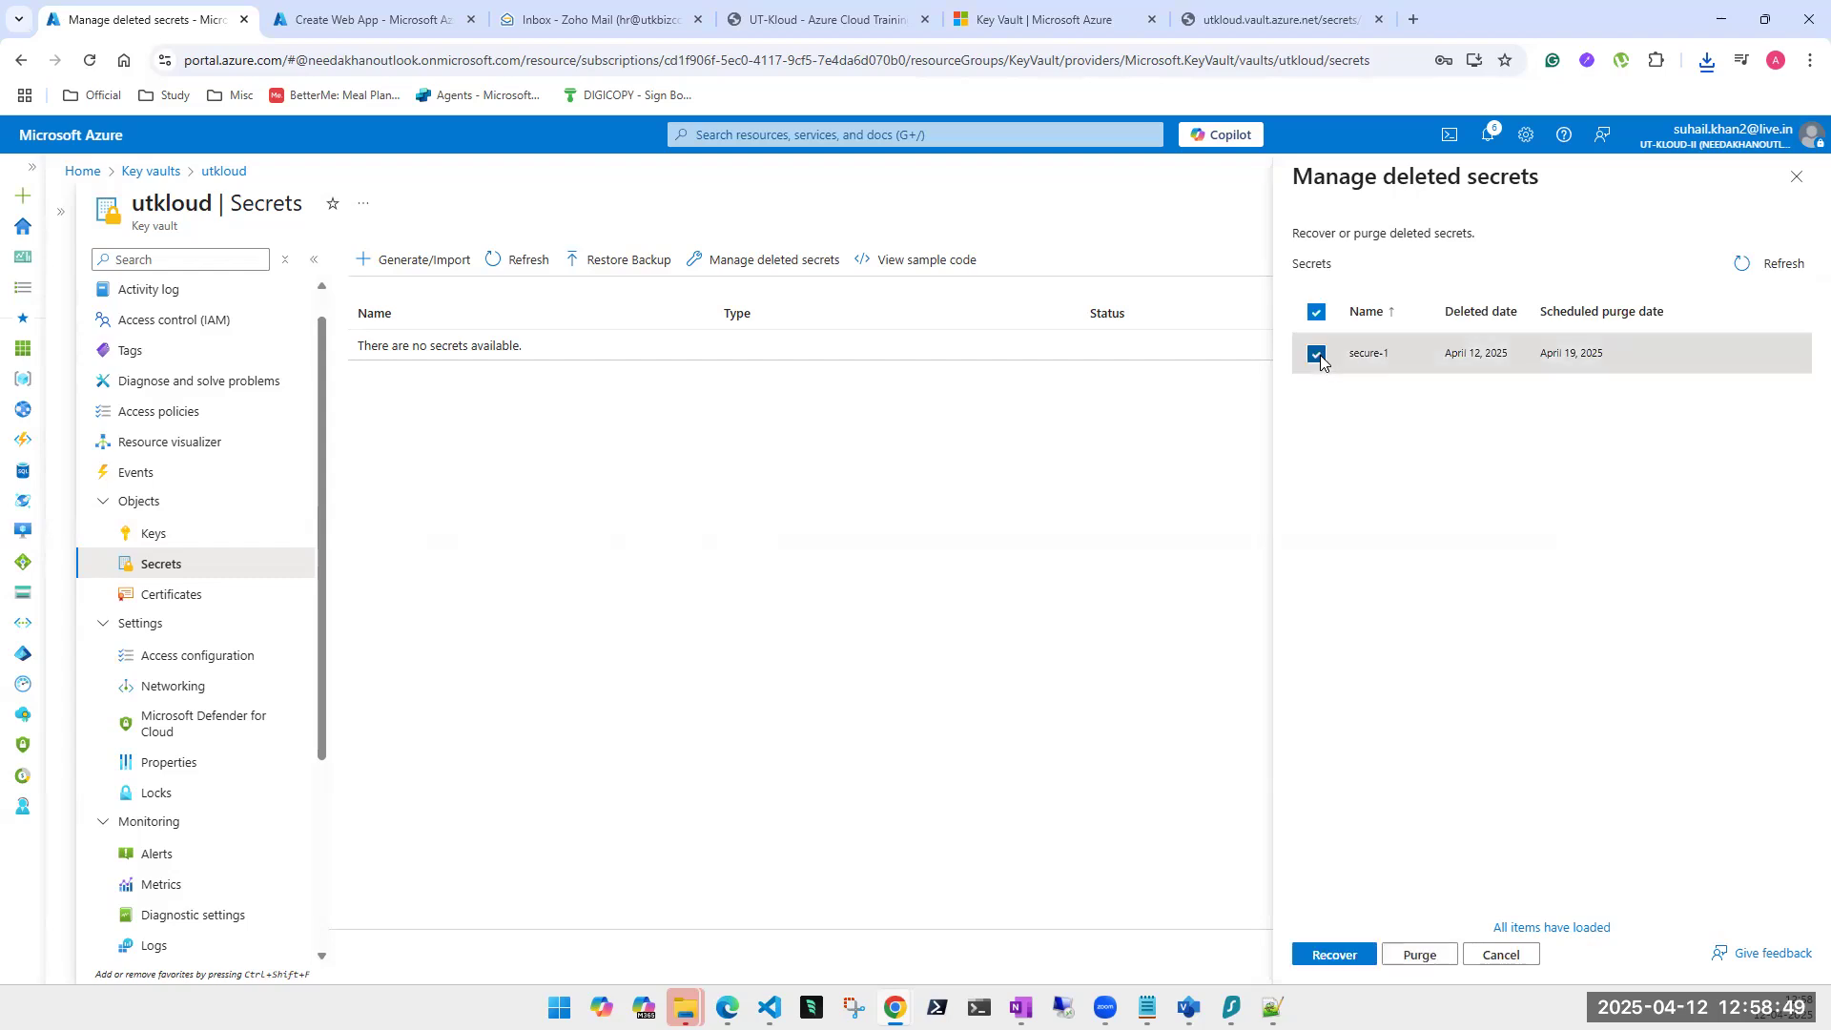
click(1419, 955)
click(1434, 903)
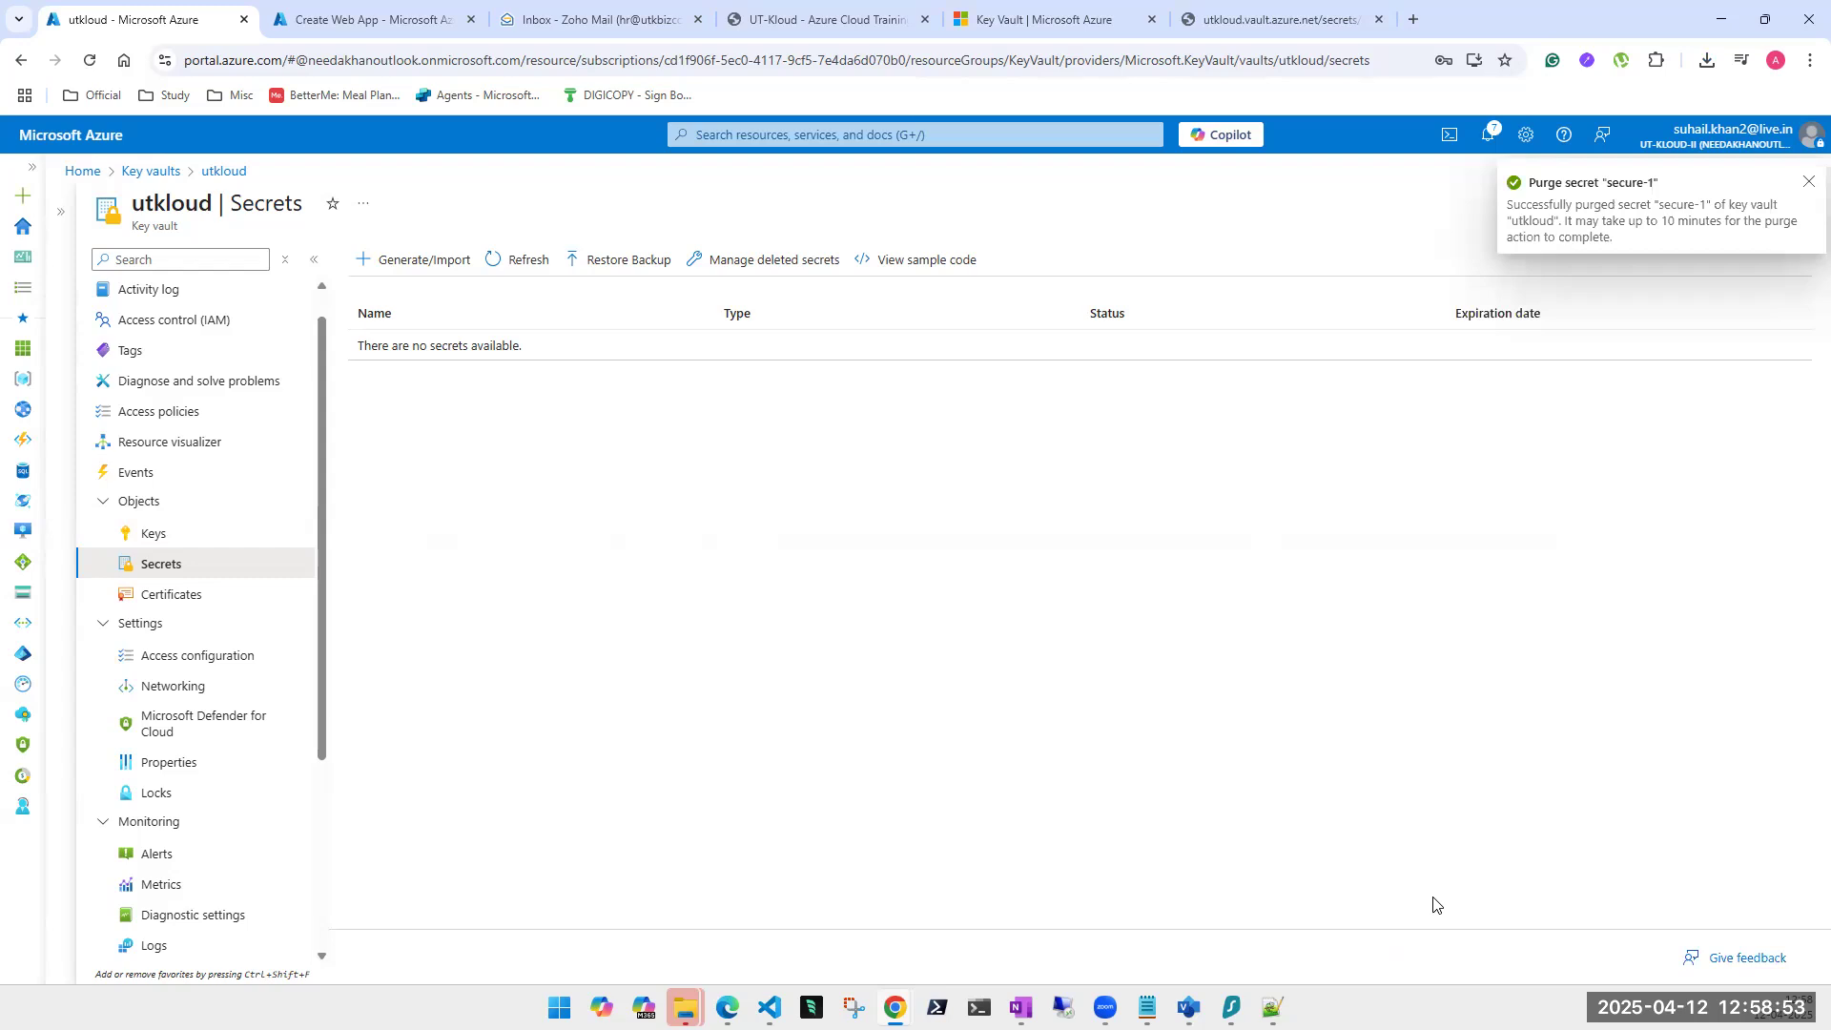
click(1808, 183)
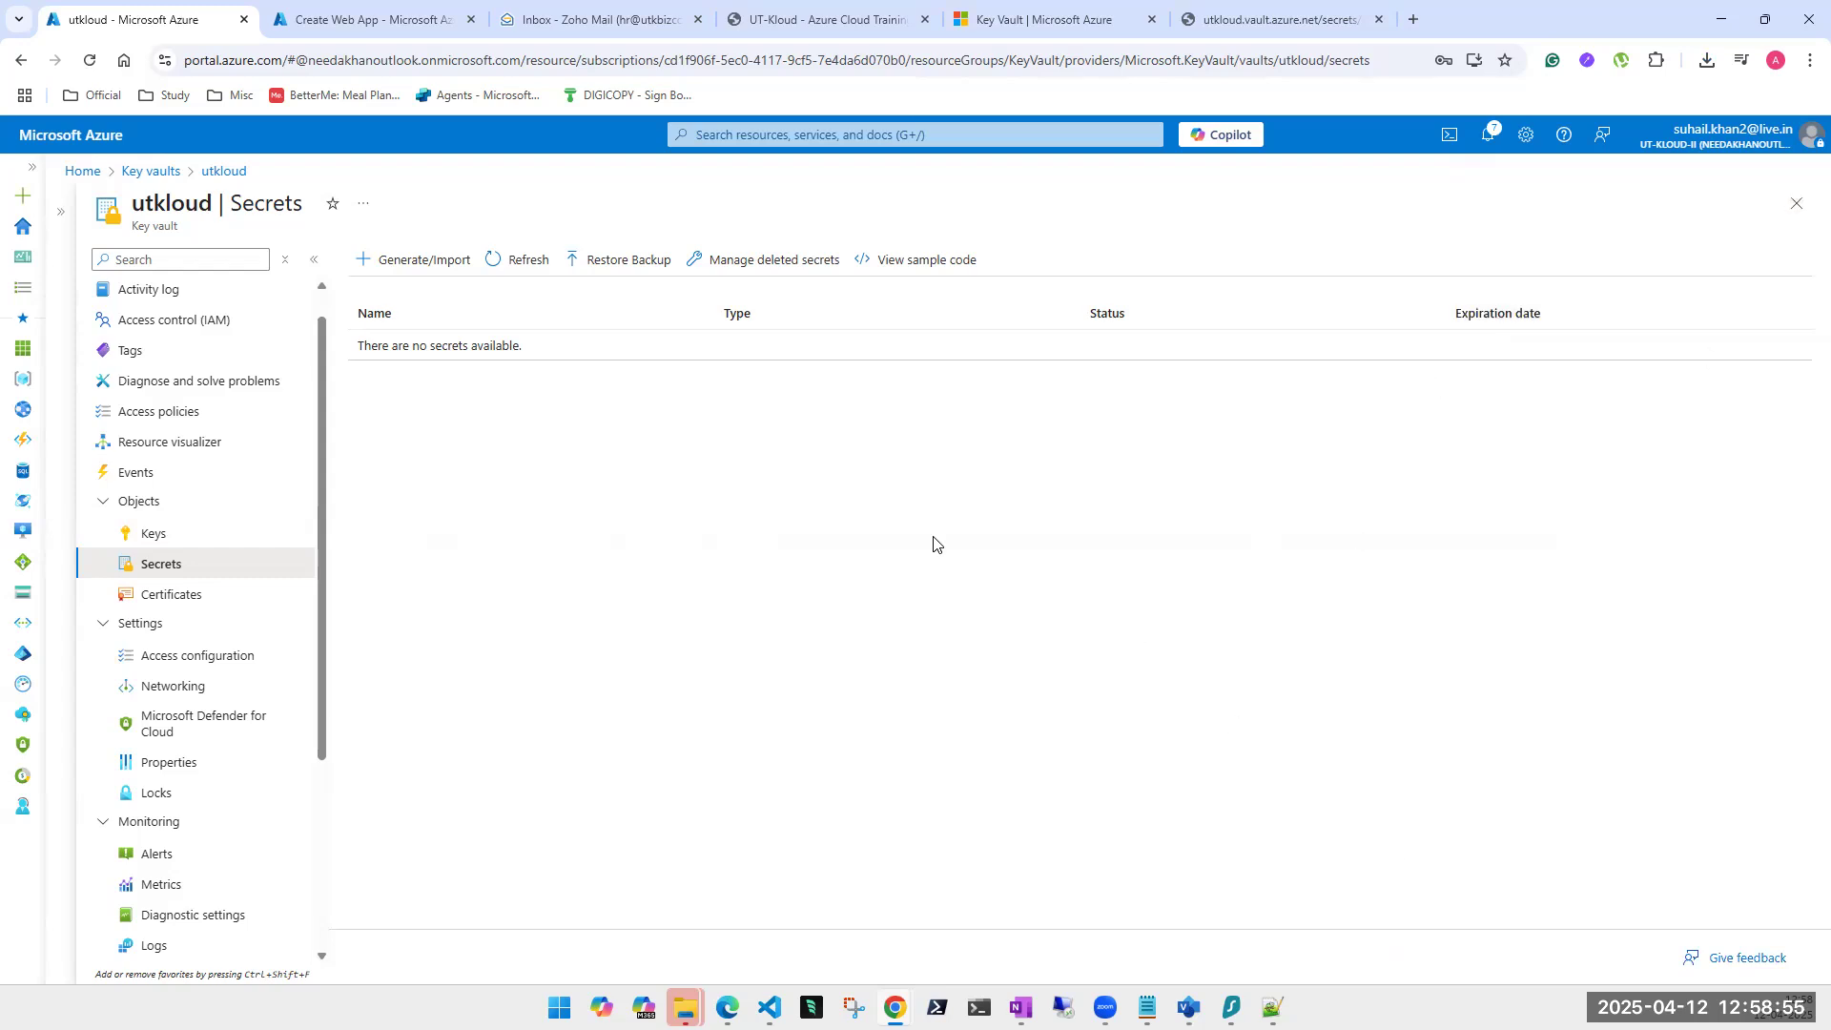
Restore secure-1 from its .secretbackup file and refresh until it is listed as Enabled.
click(606, 263)
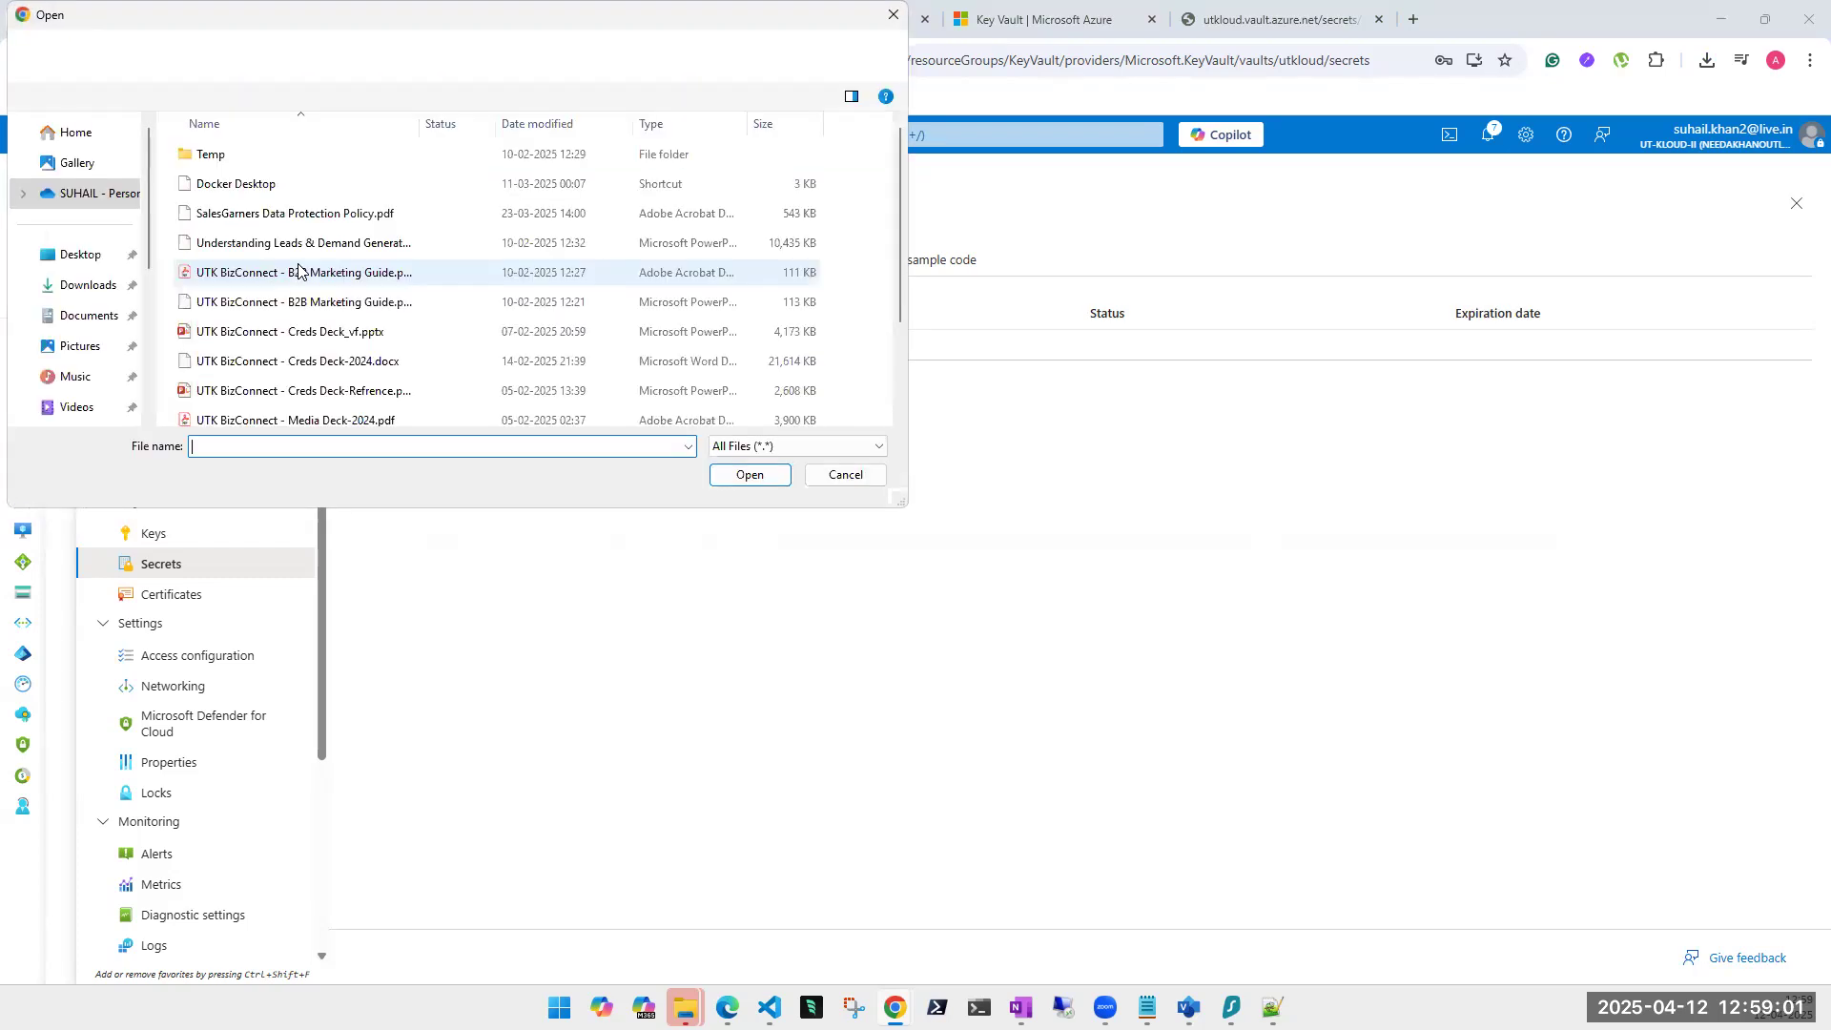
scroll(291, 287, down, 2)
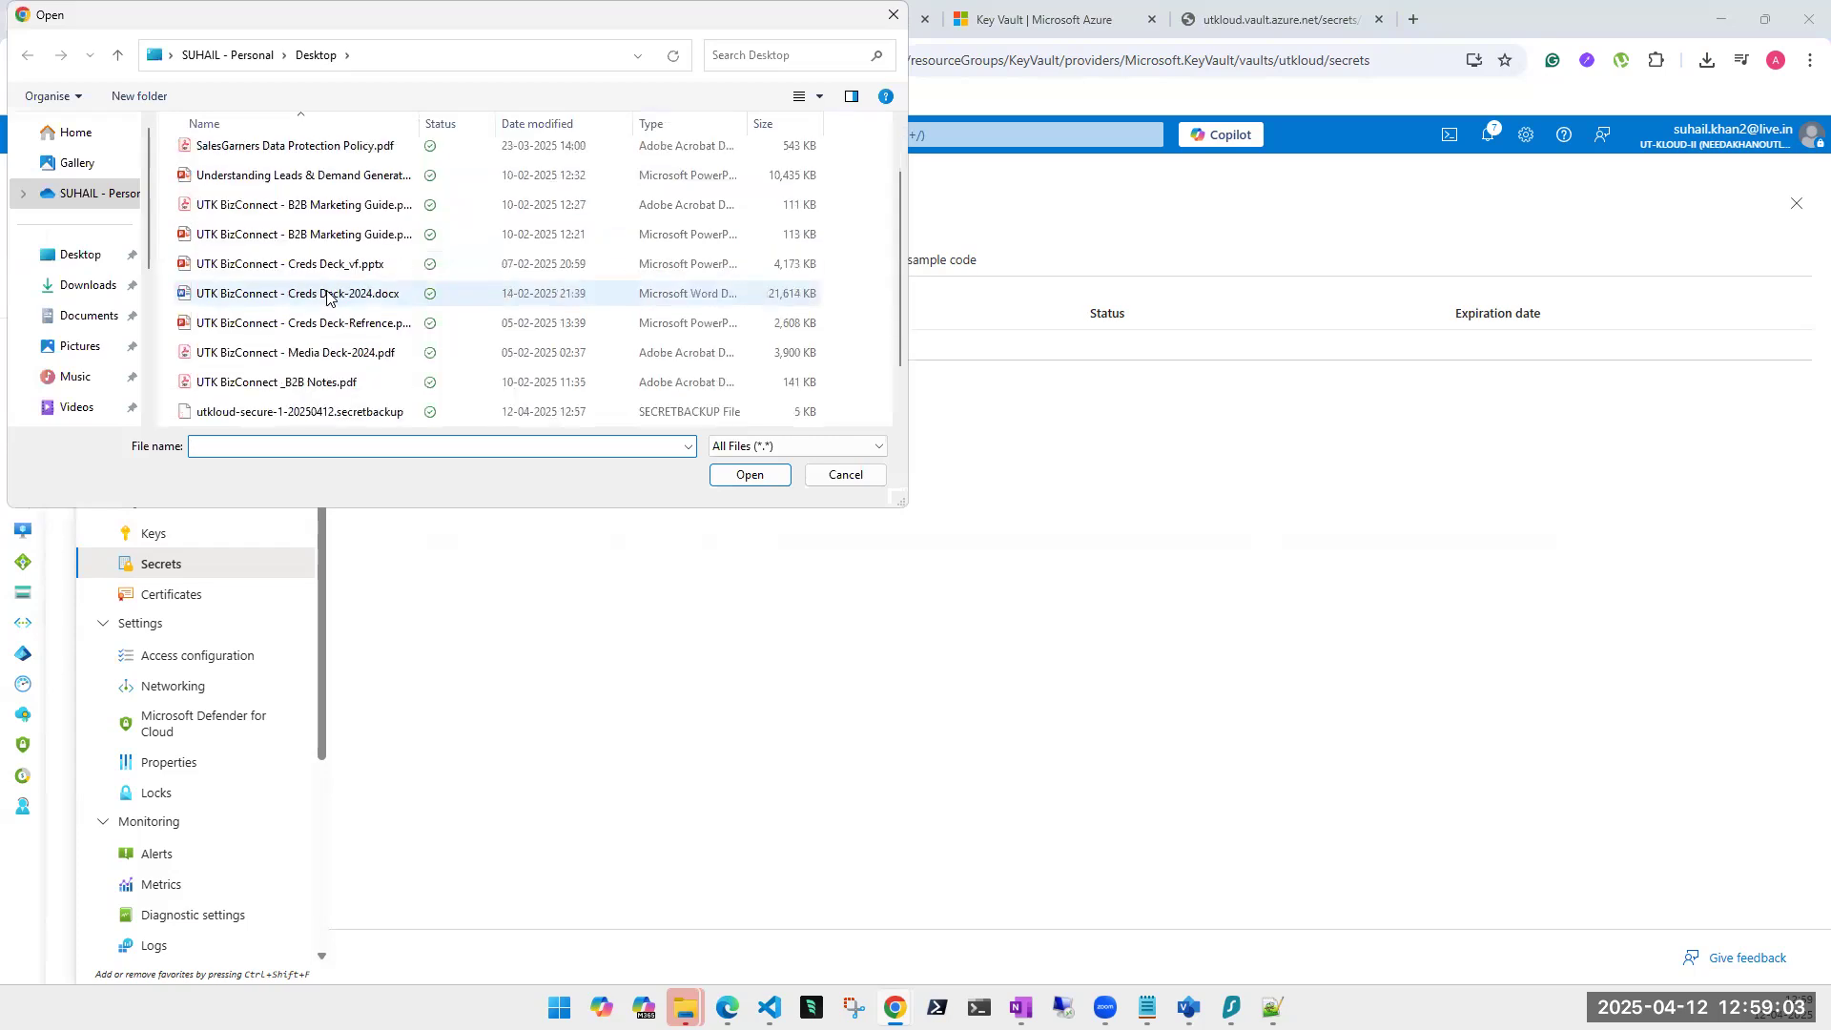
click(294, 355)
click(750, 475)
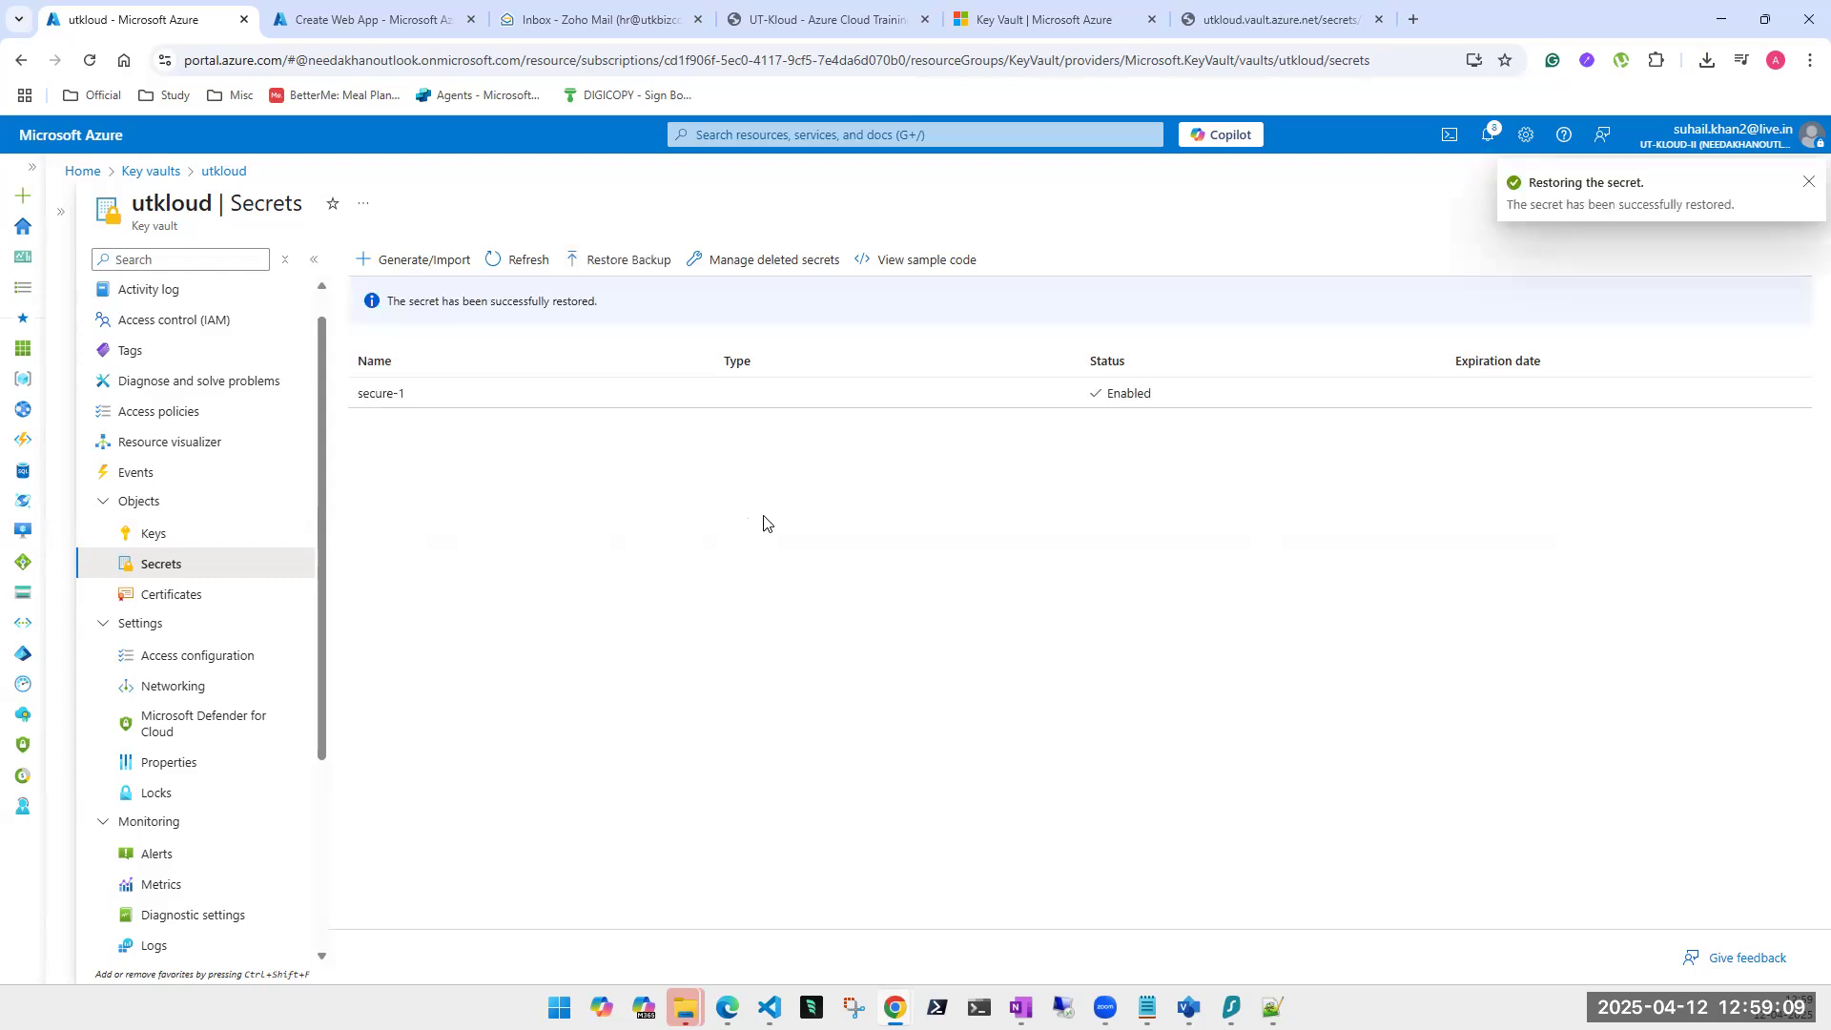
click(503, 260)
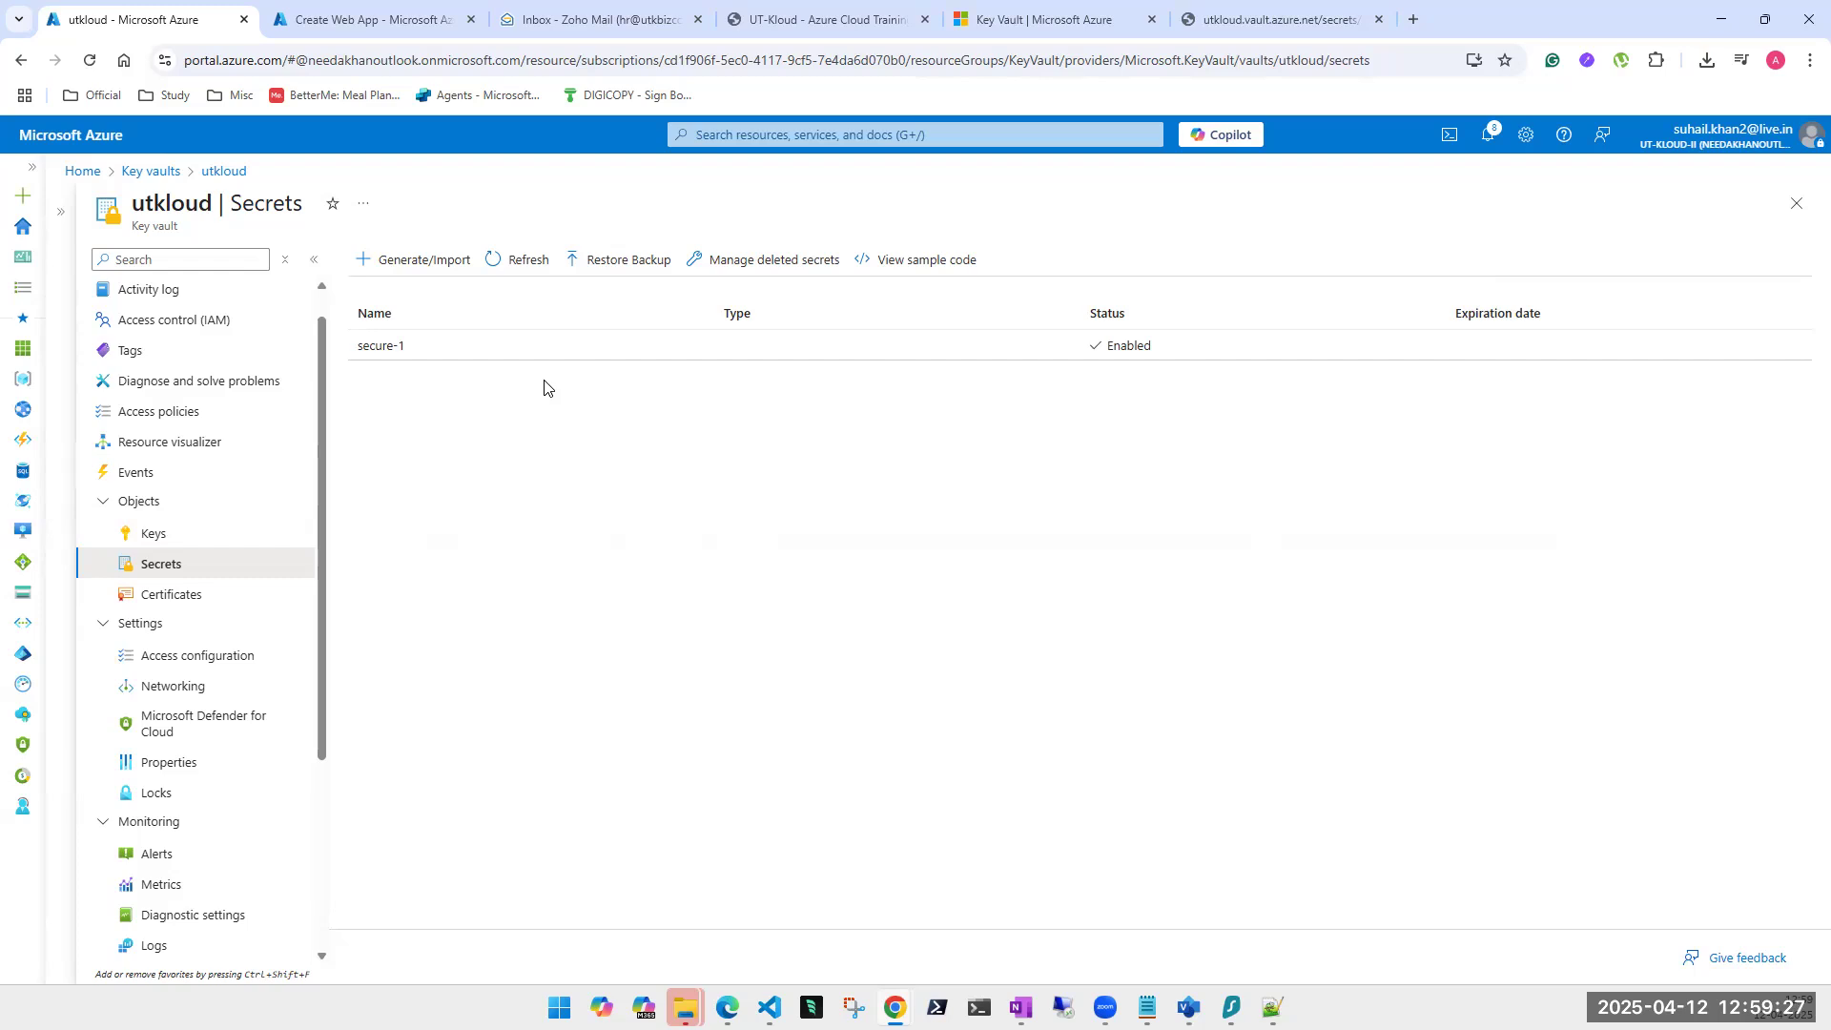
Return to the utkloud key vault's Overview page.
scroll(143, 305, up, 1)
scroll(191, 496, up, 1)
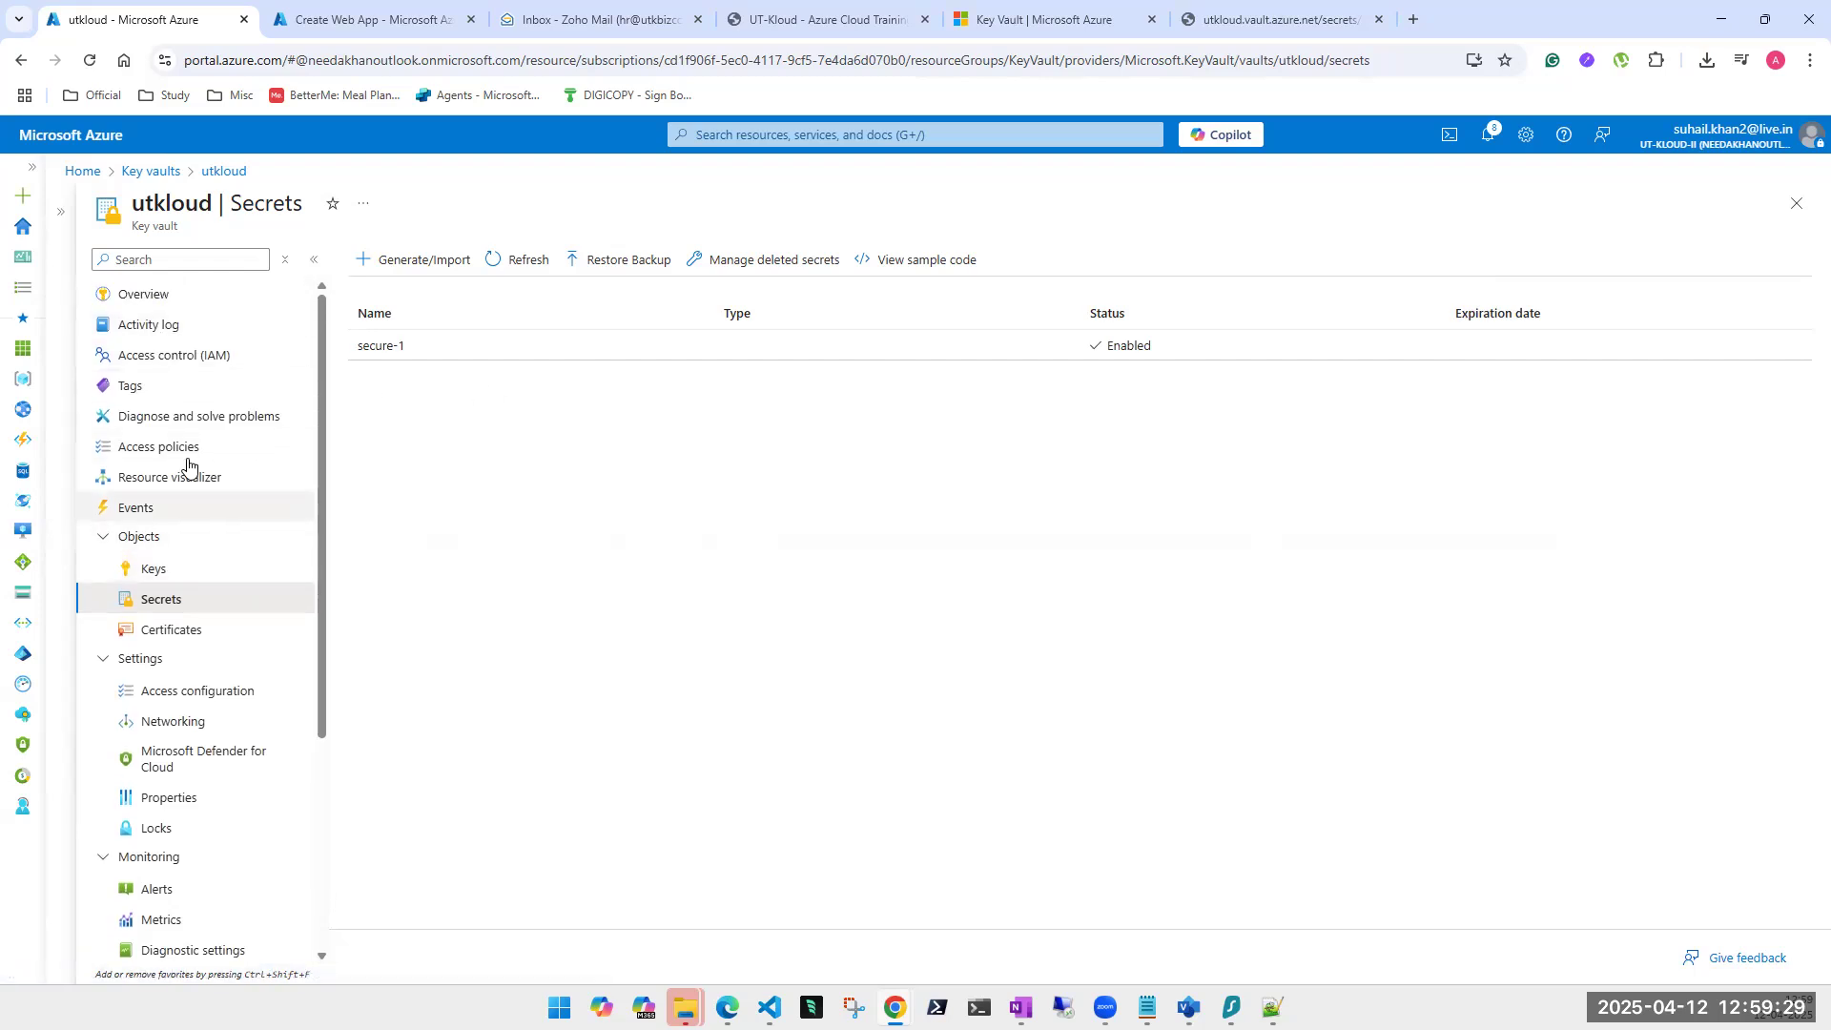
click(151, 302)
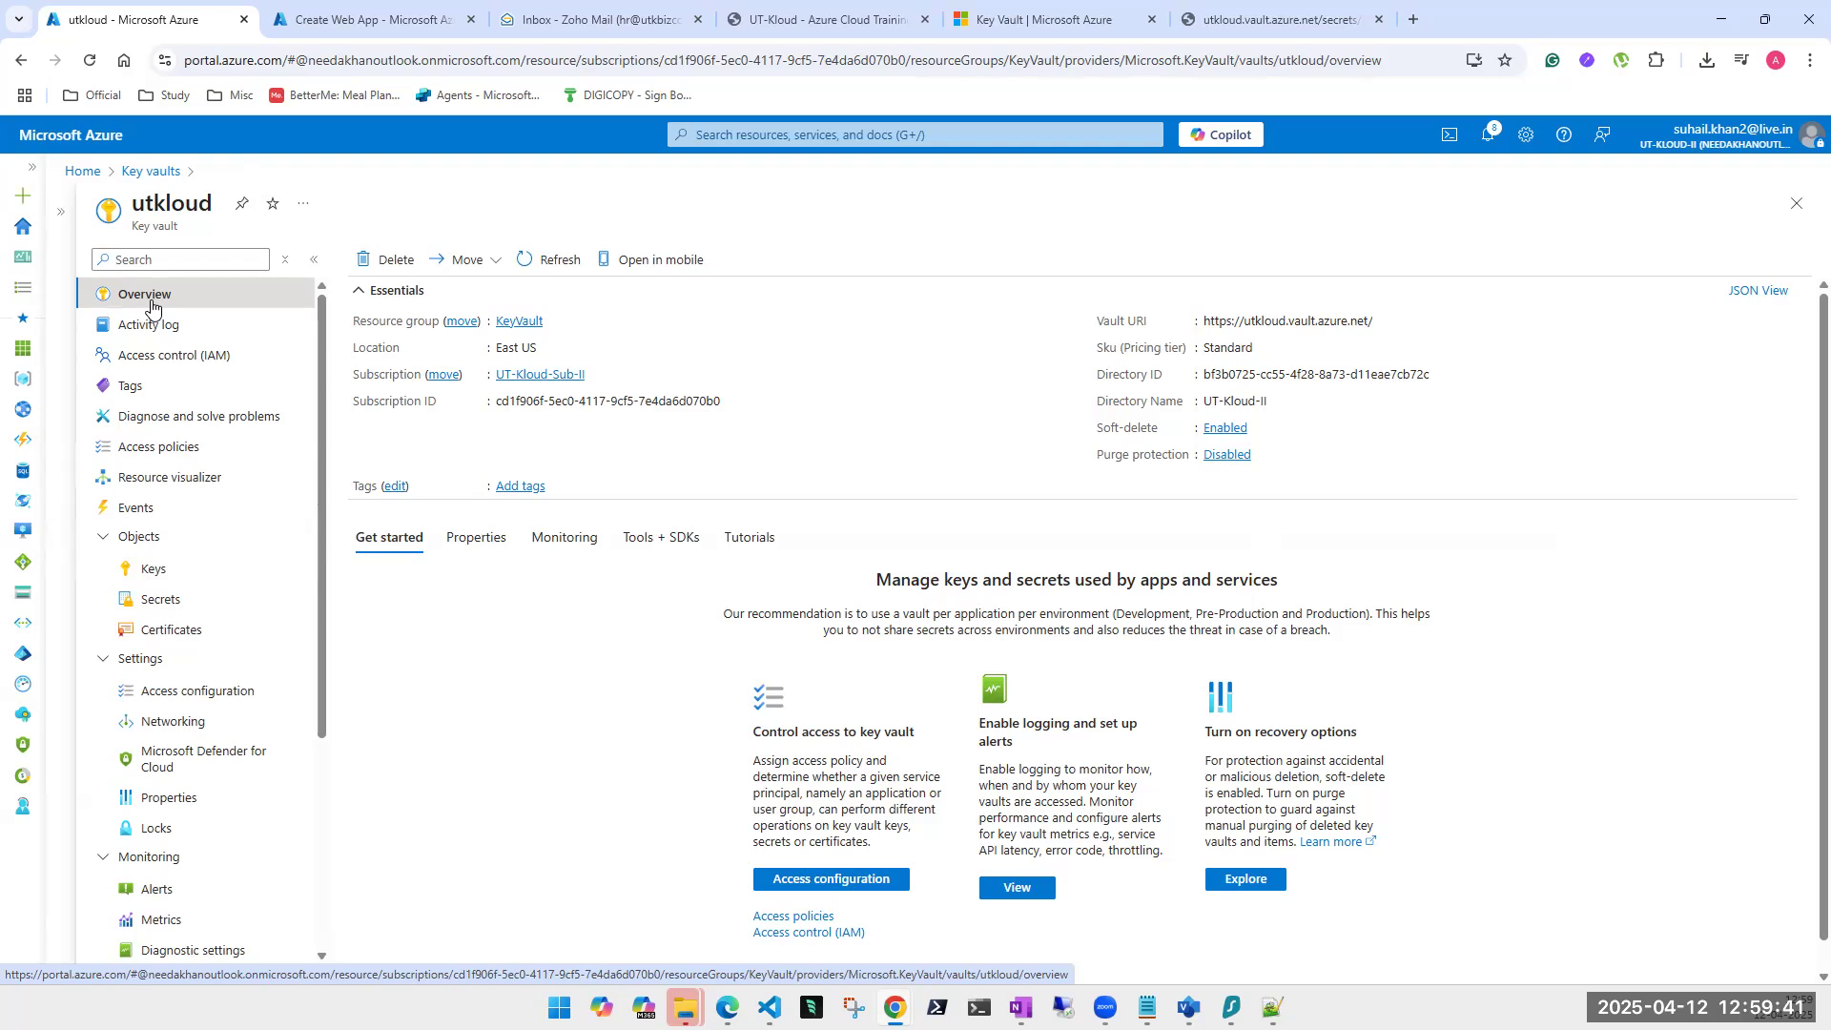
Reopen utkloud from the Key vaults list, then open a new blank Chrome tab.
click(1796, 203)
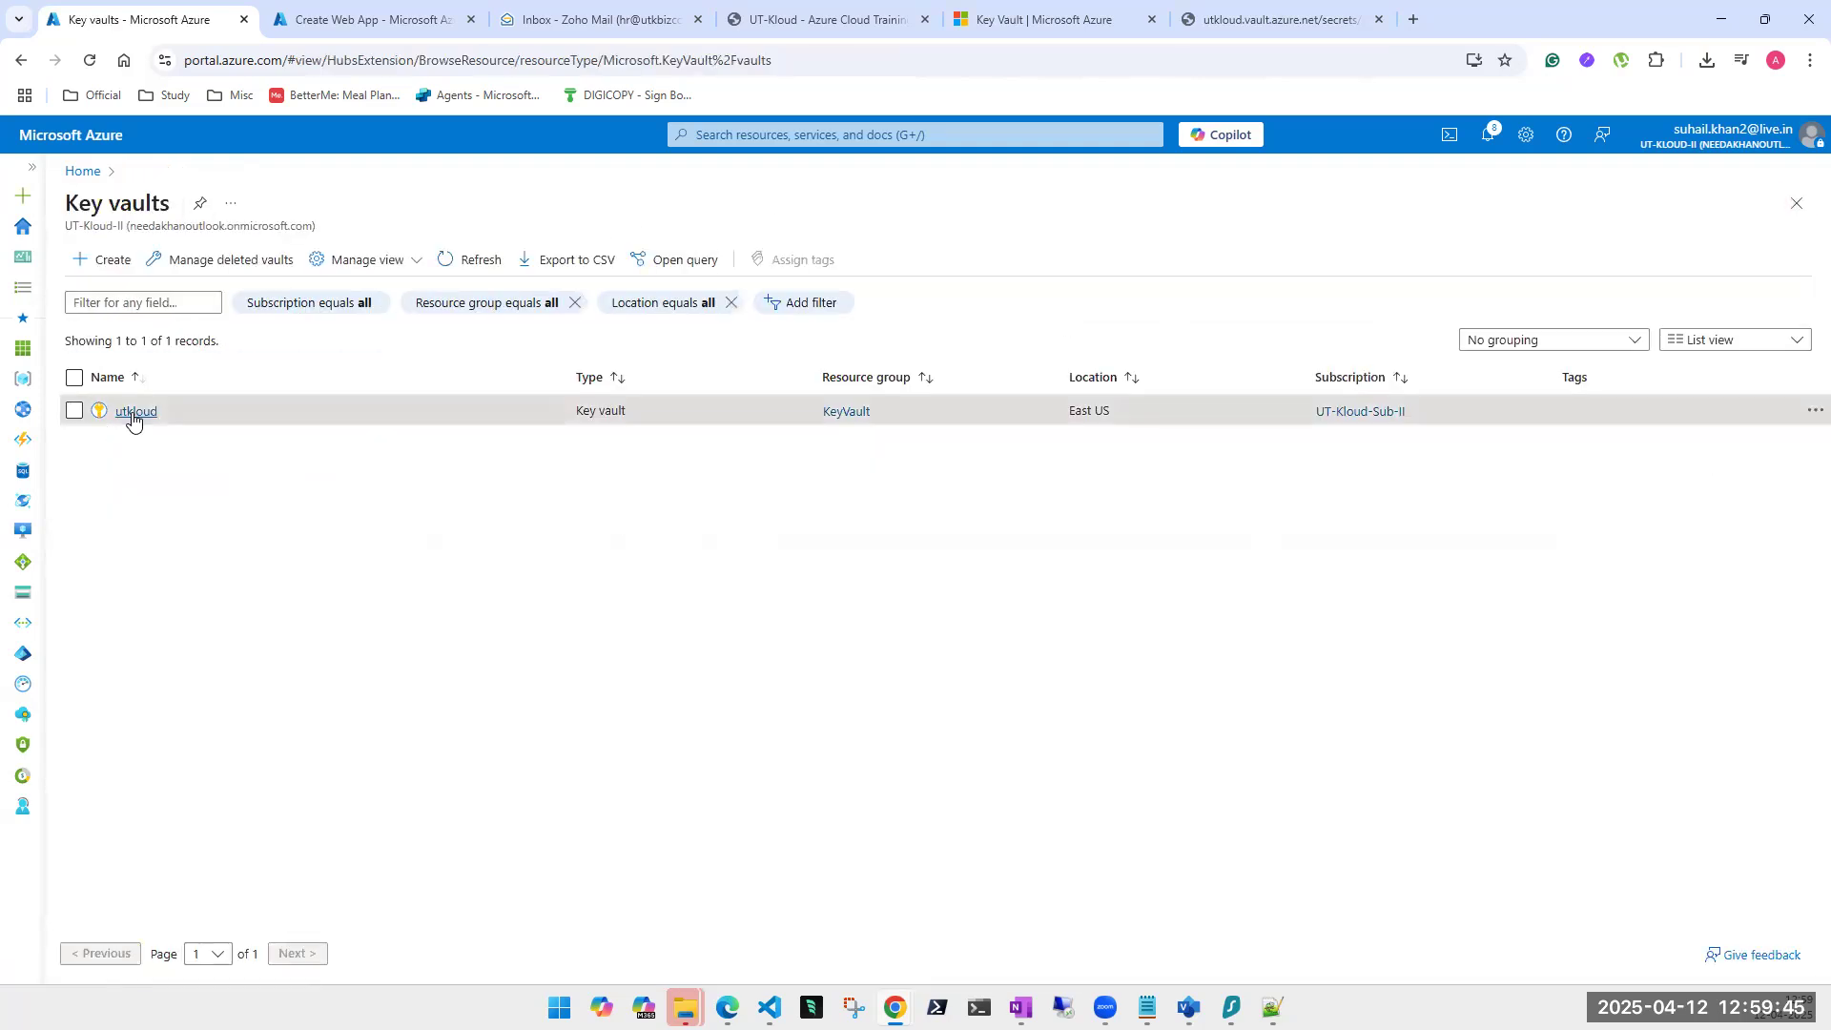
click(131, 413)
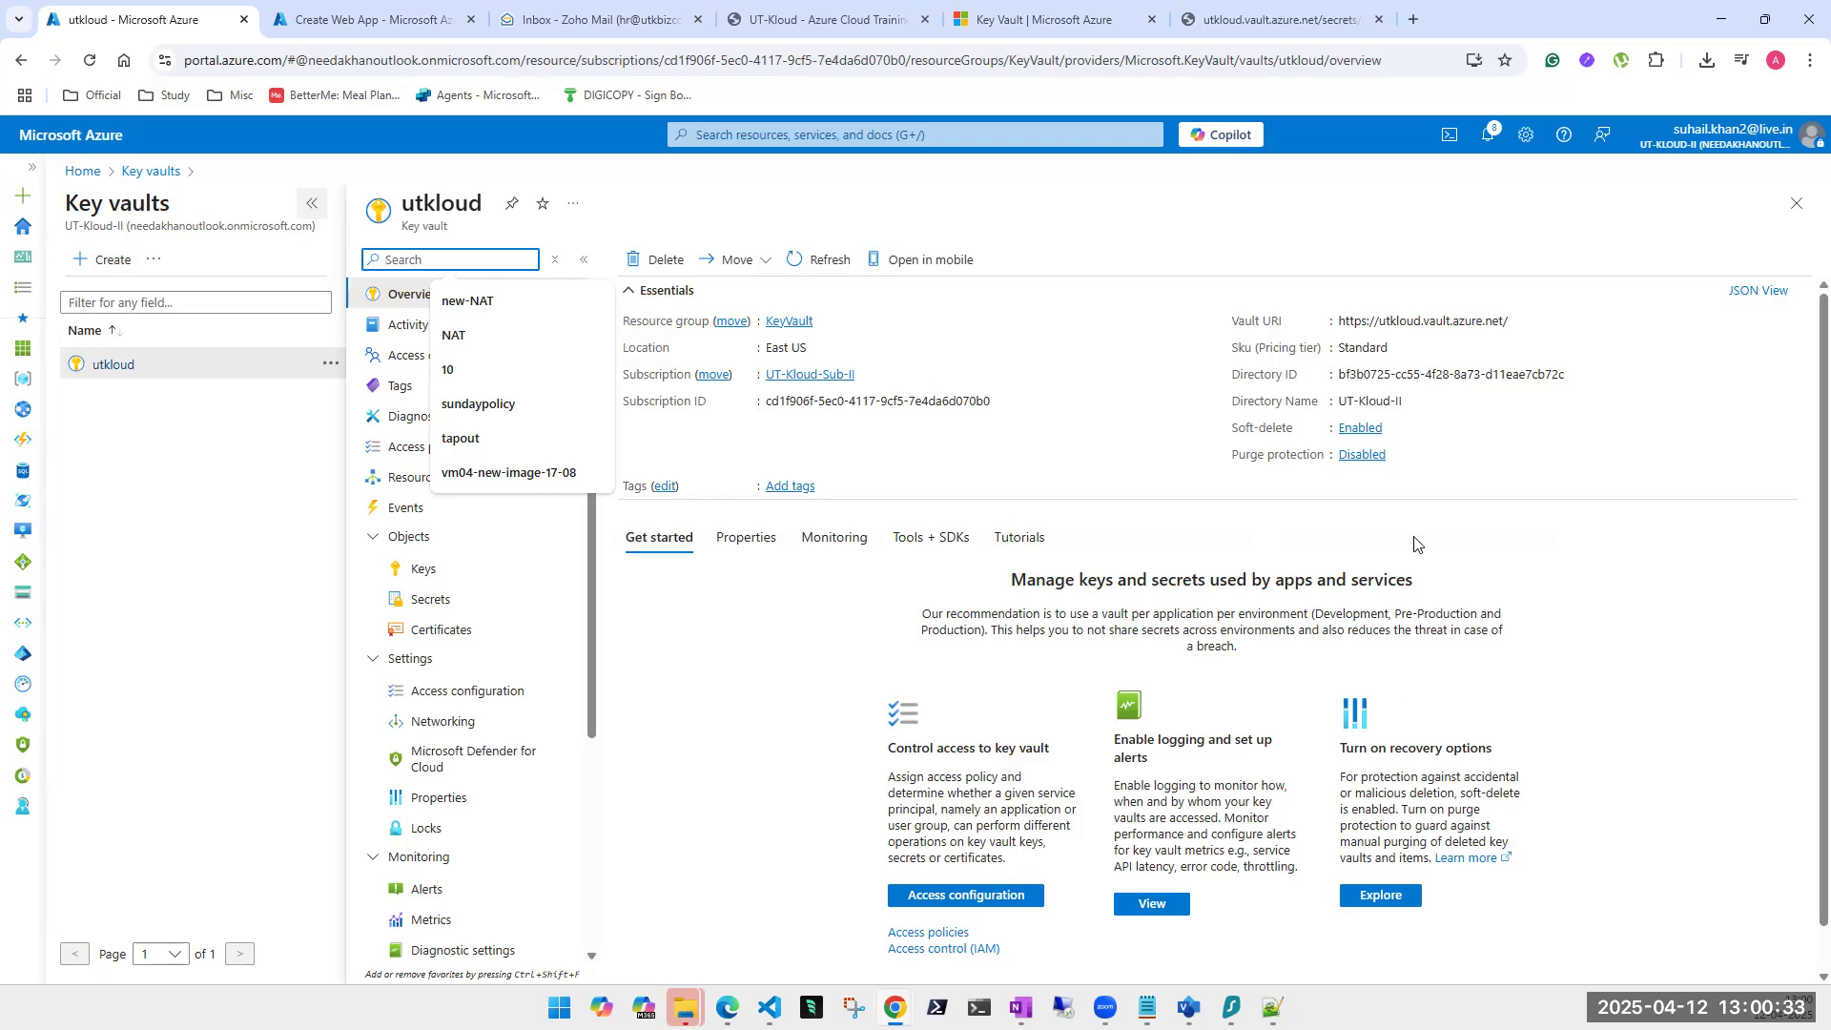
click(237, 500)
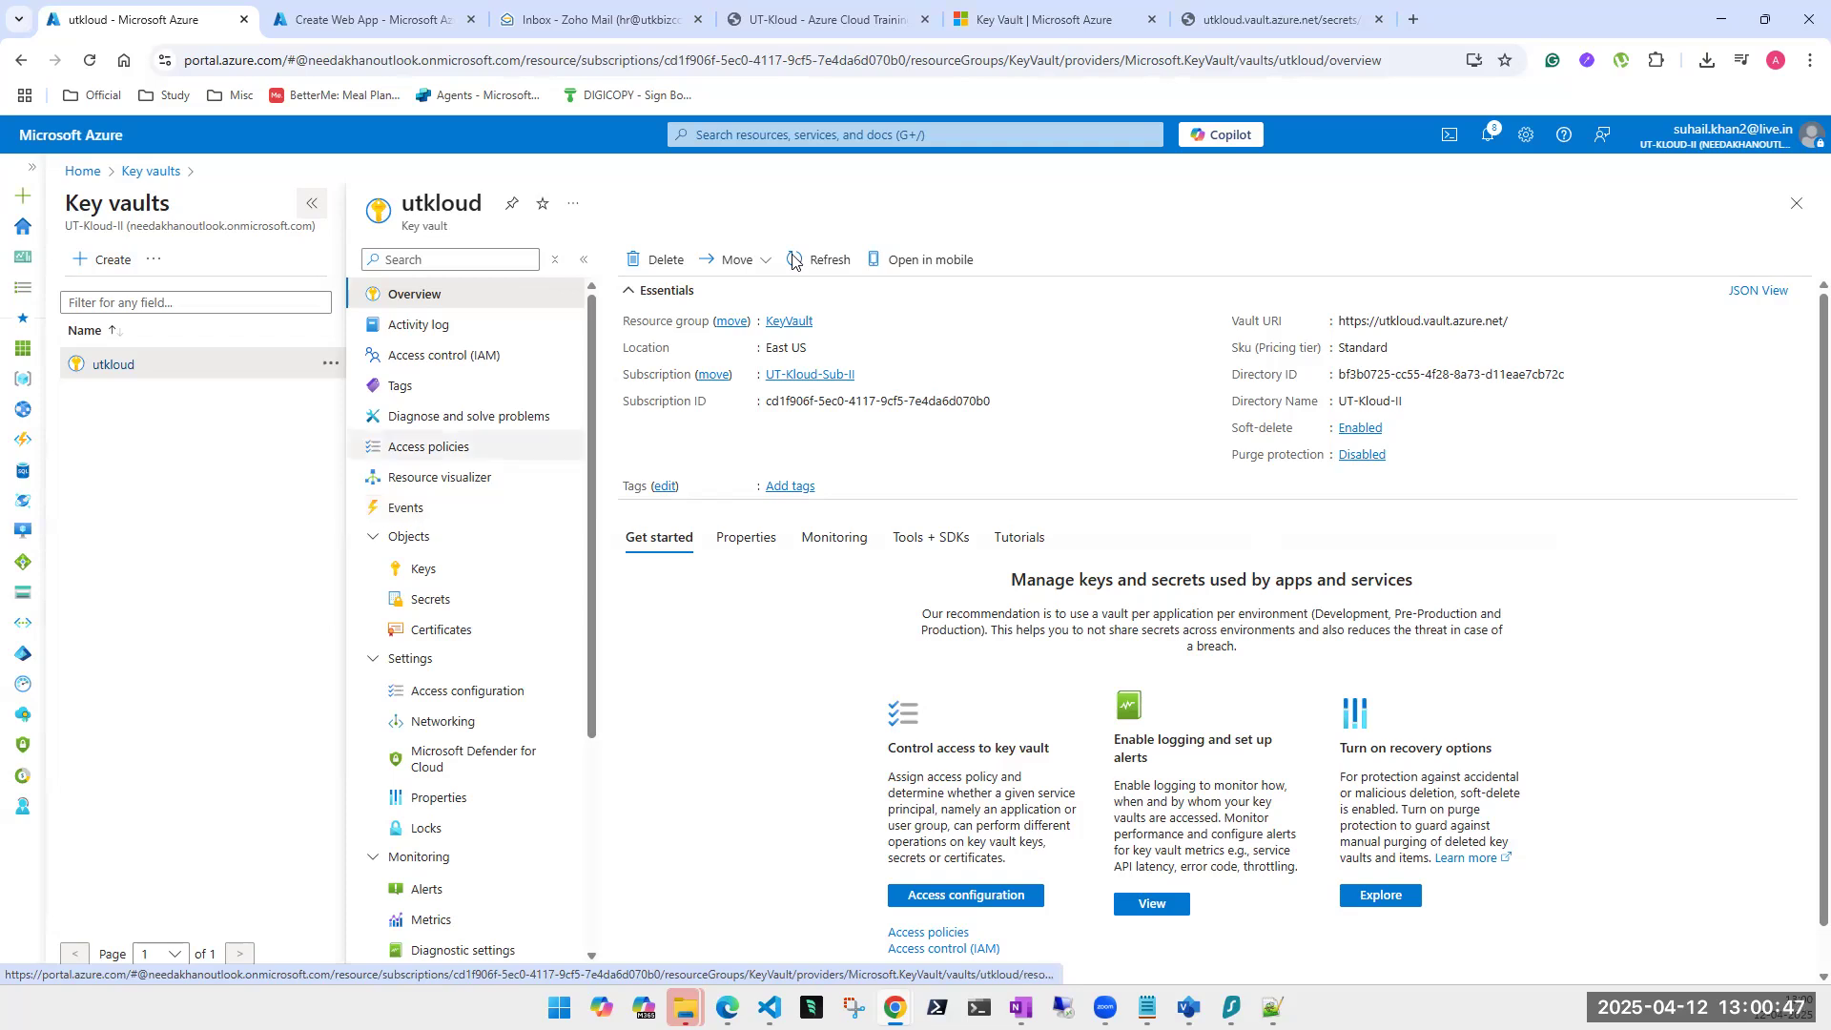
click(1413, 21)
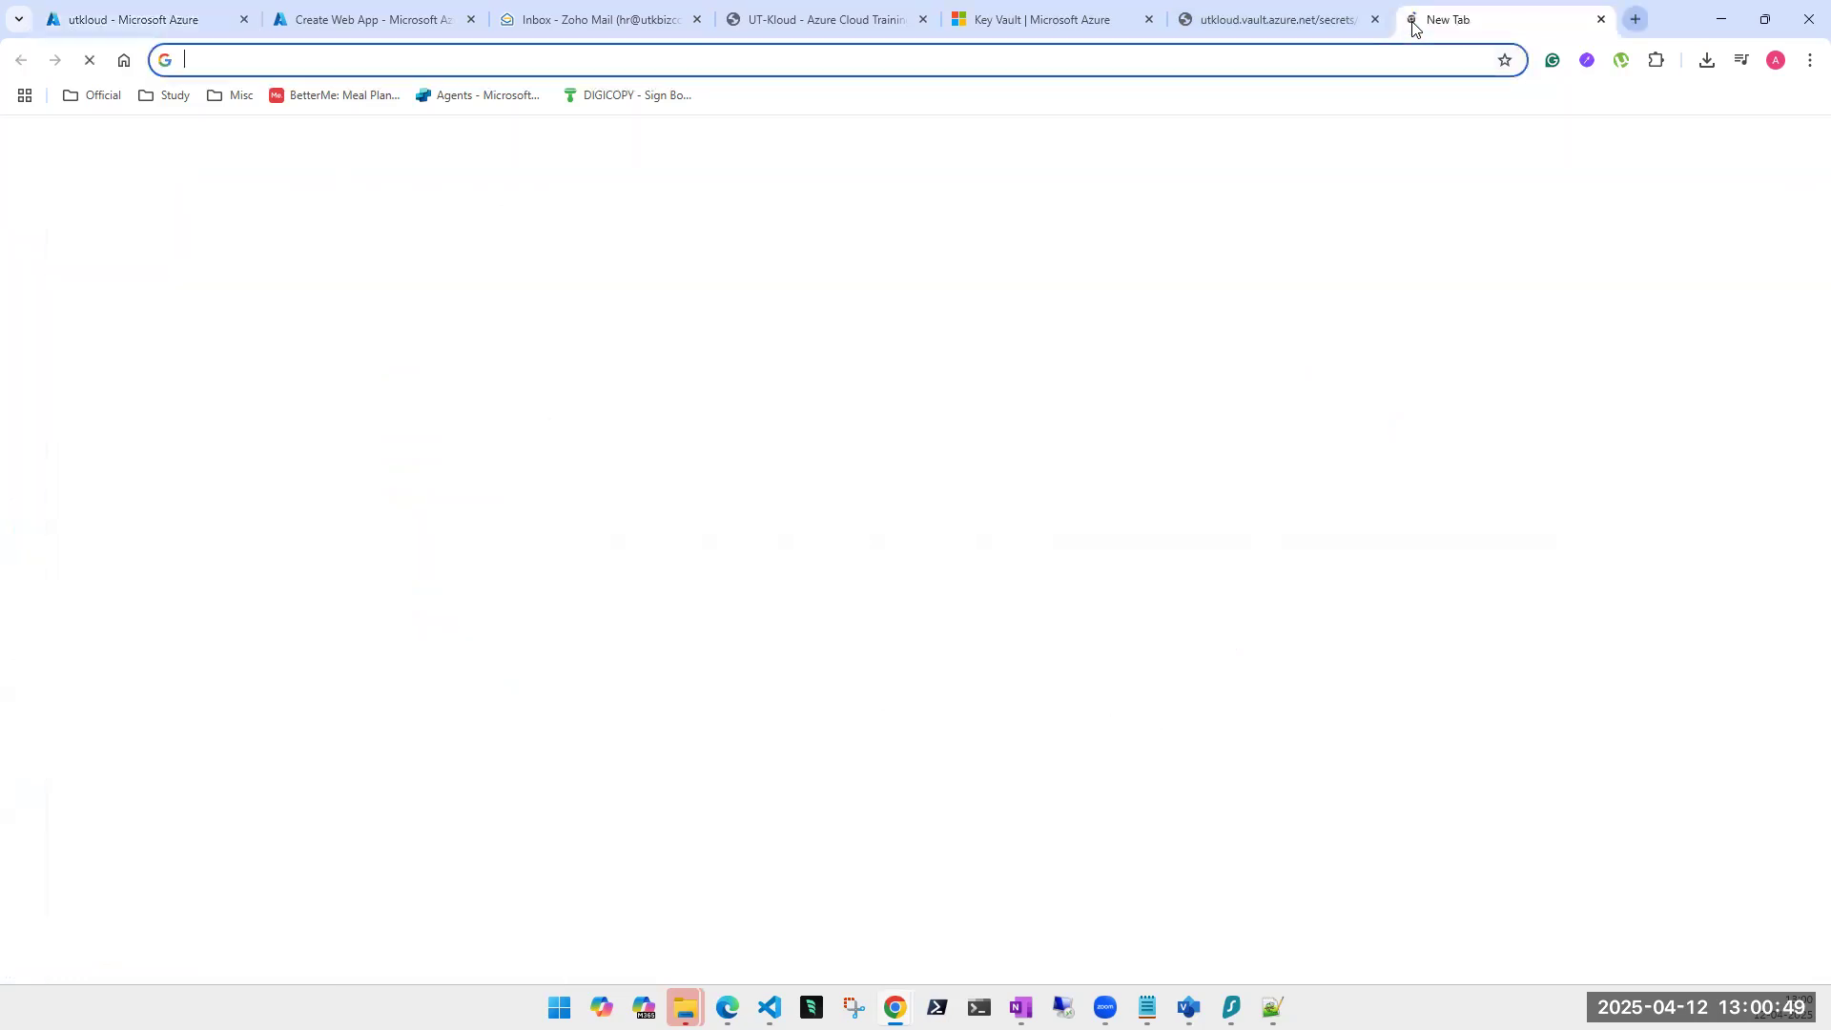
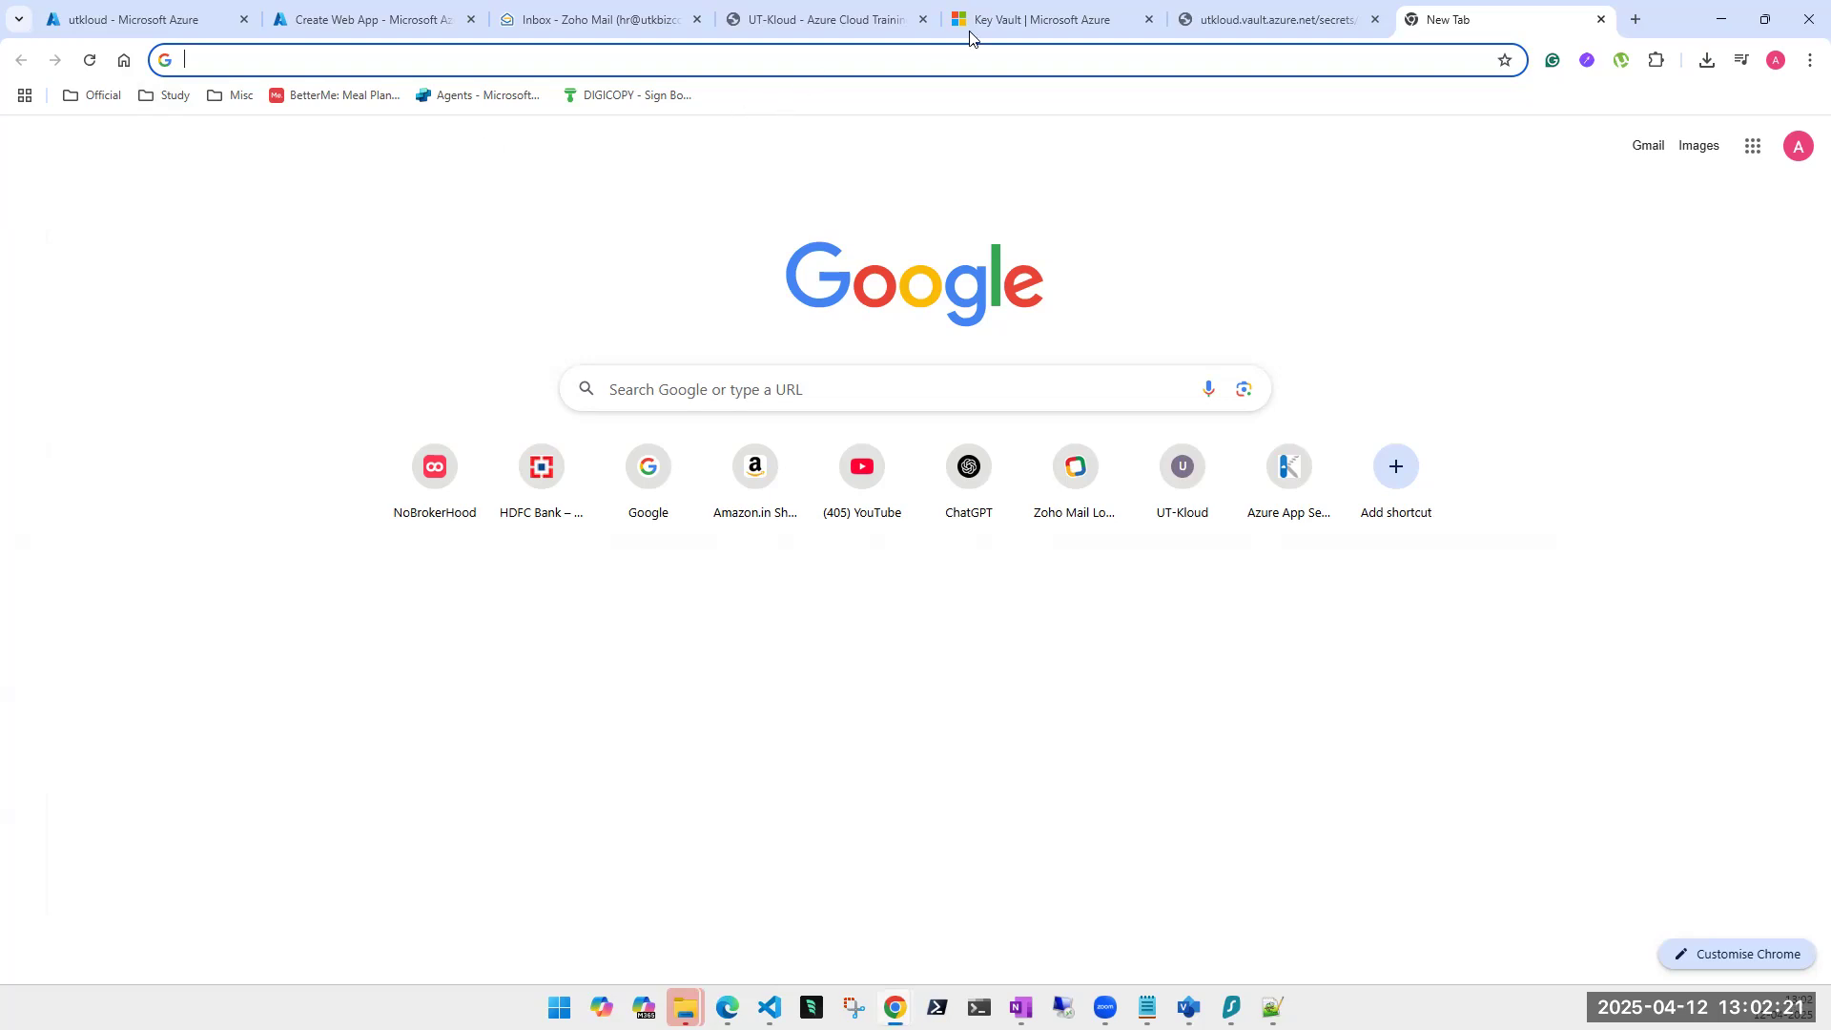
Switch to the utkloud tab and browse its certificates and secrets, cancelling a new certificate form.
click(336, 21)
click(187, 31)
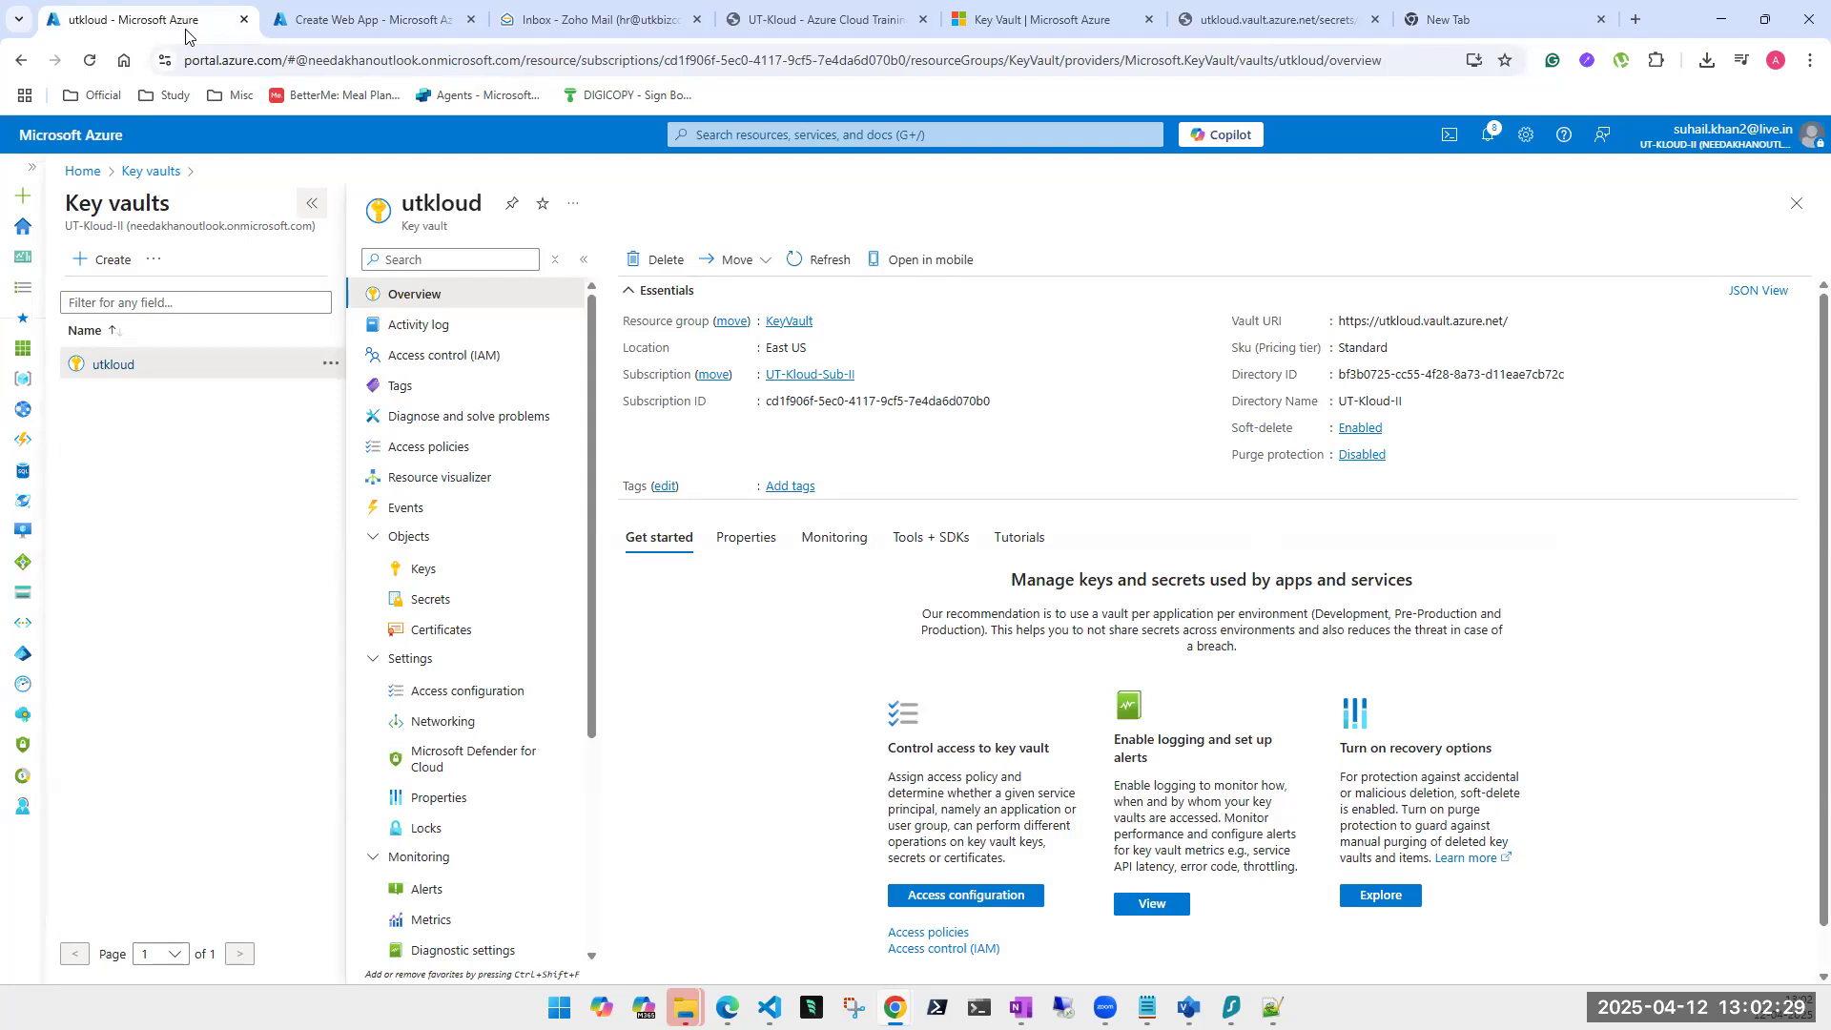
click(451, 631)
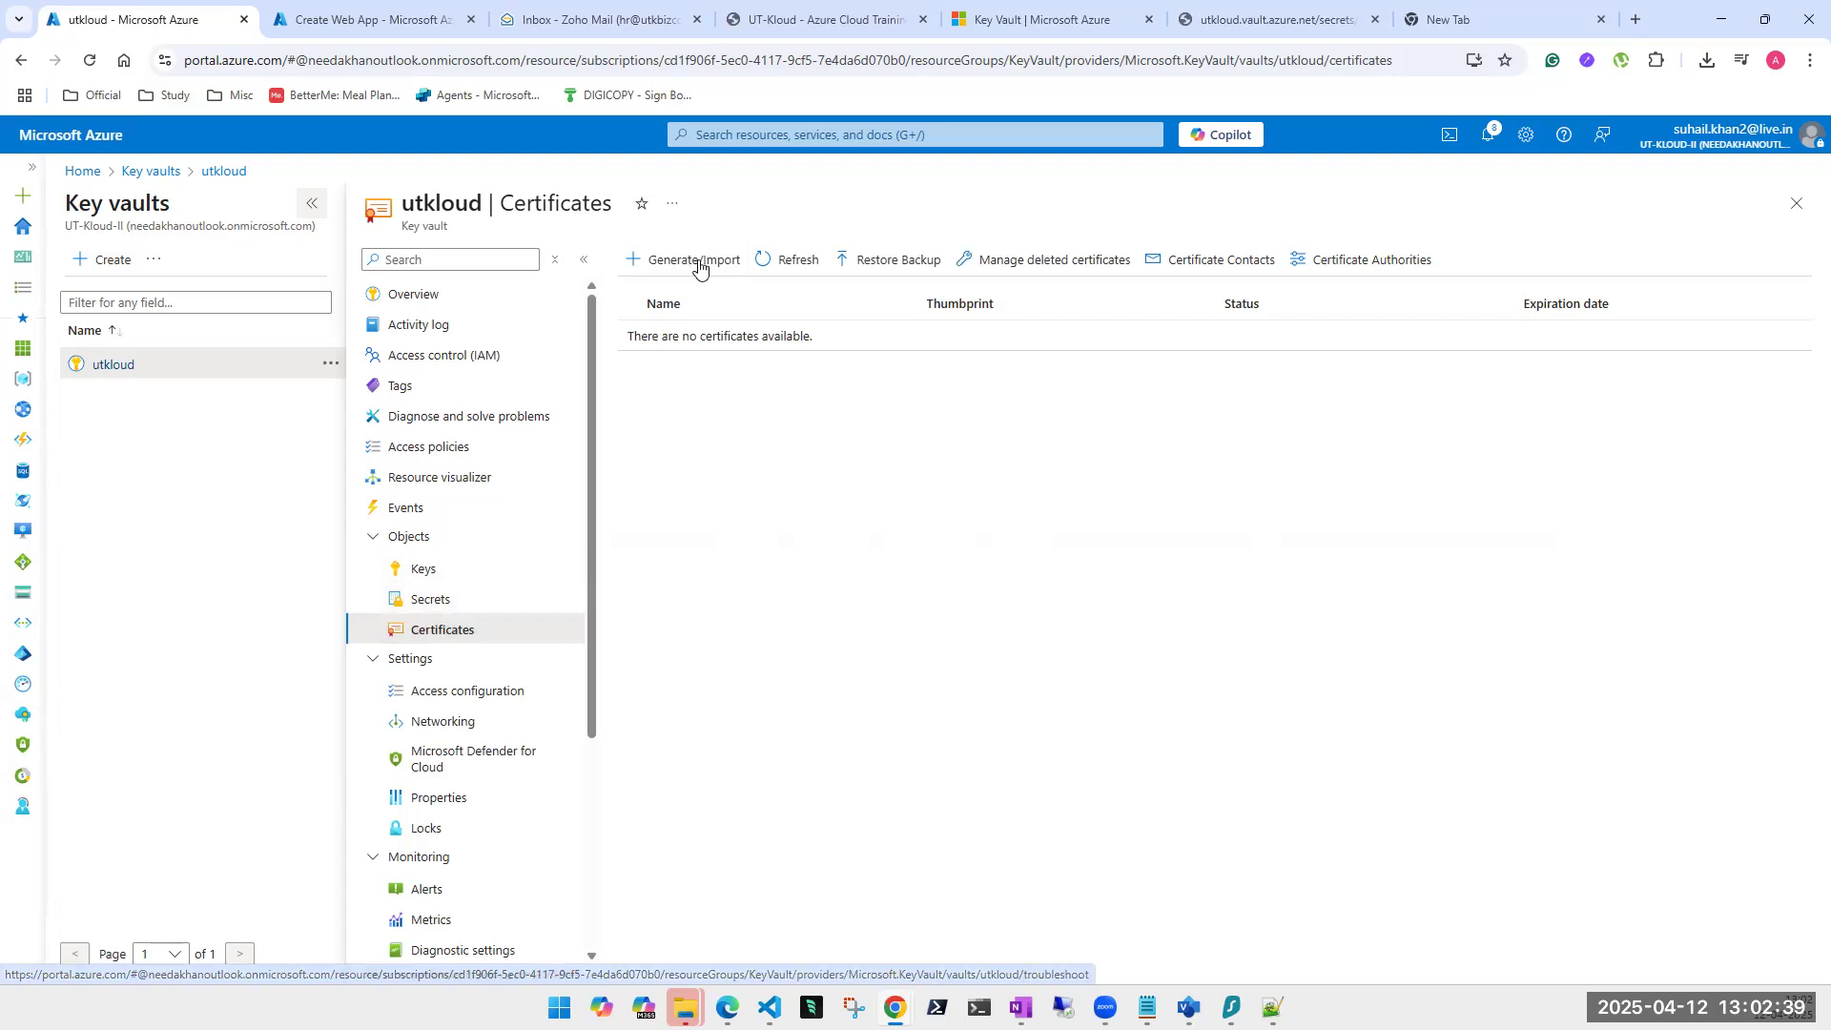
click(426, 603)
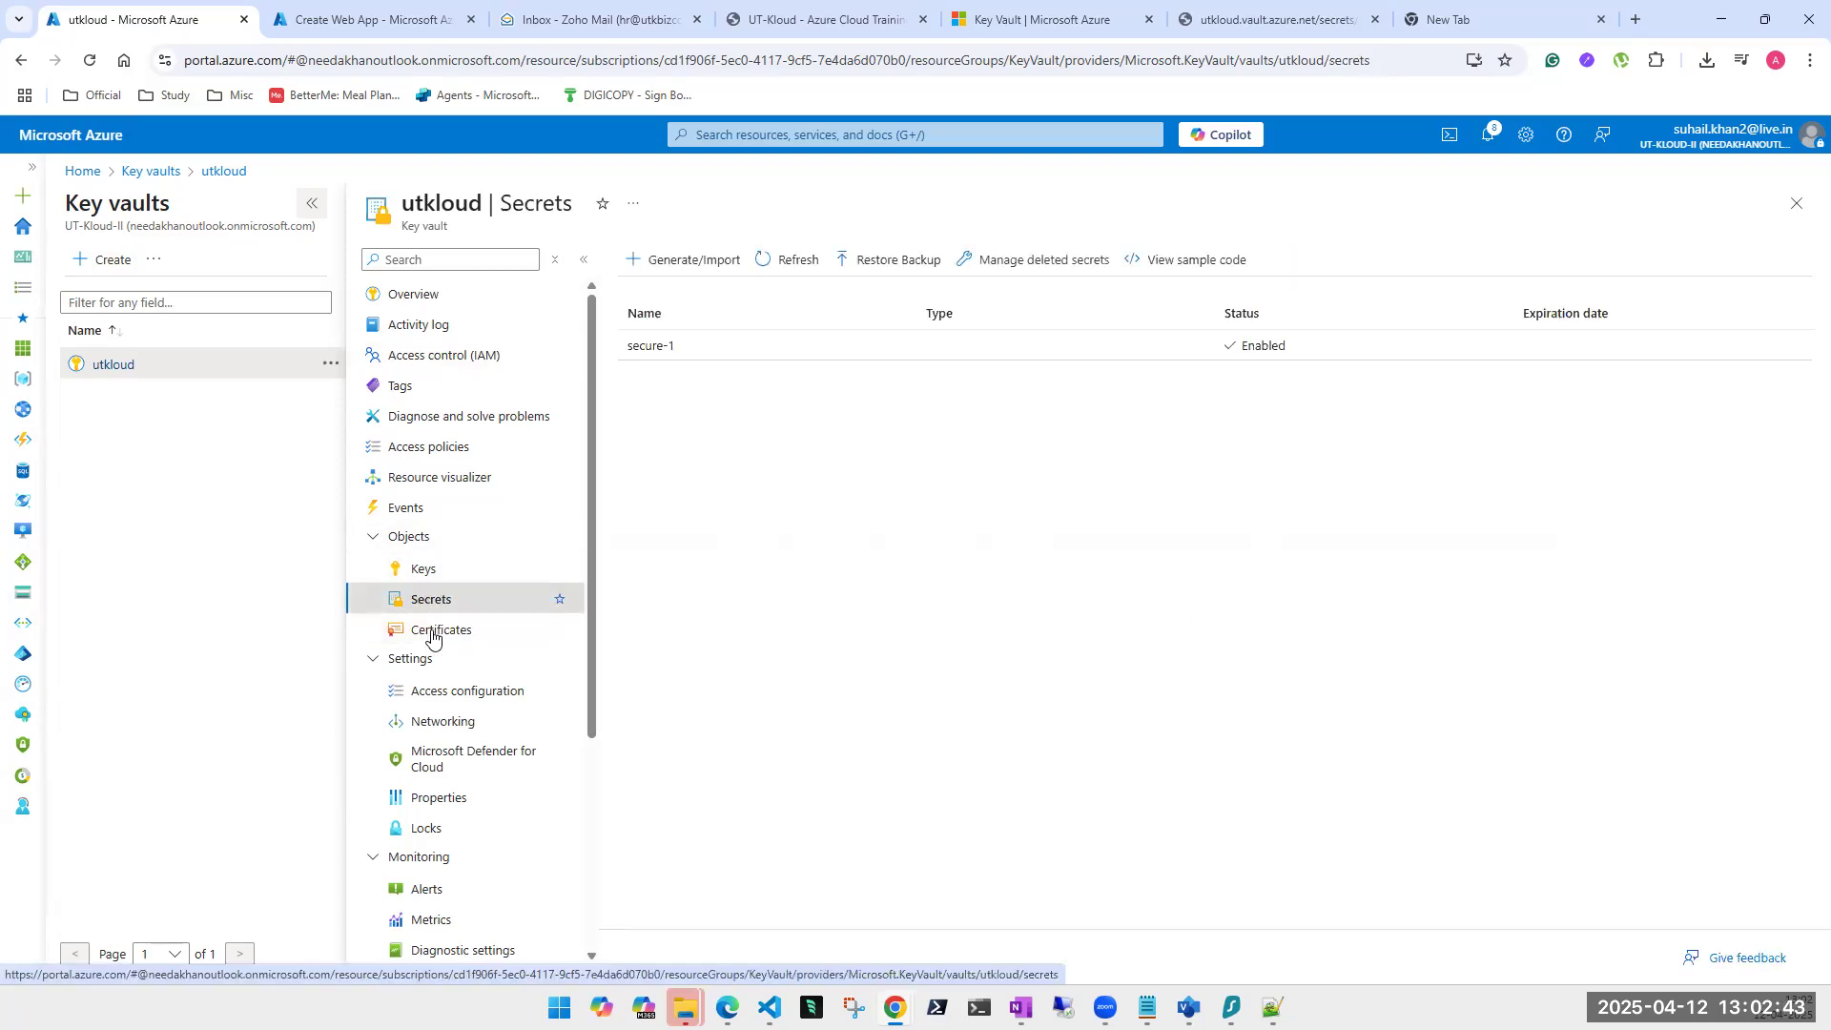
click(426, 630)
click(672, 270)
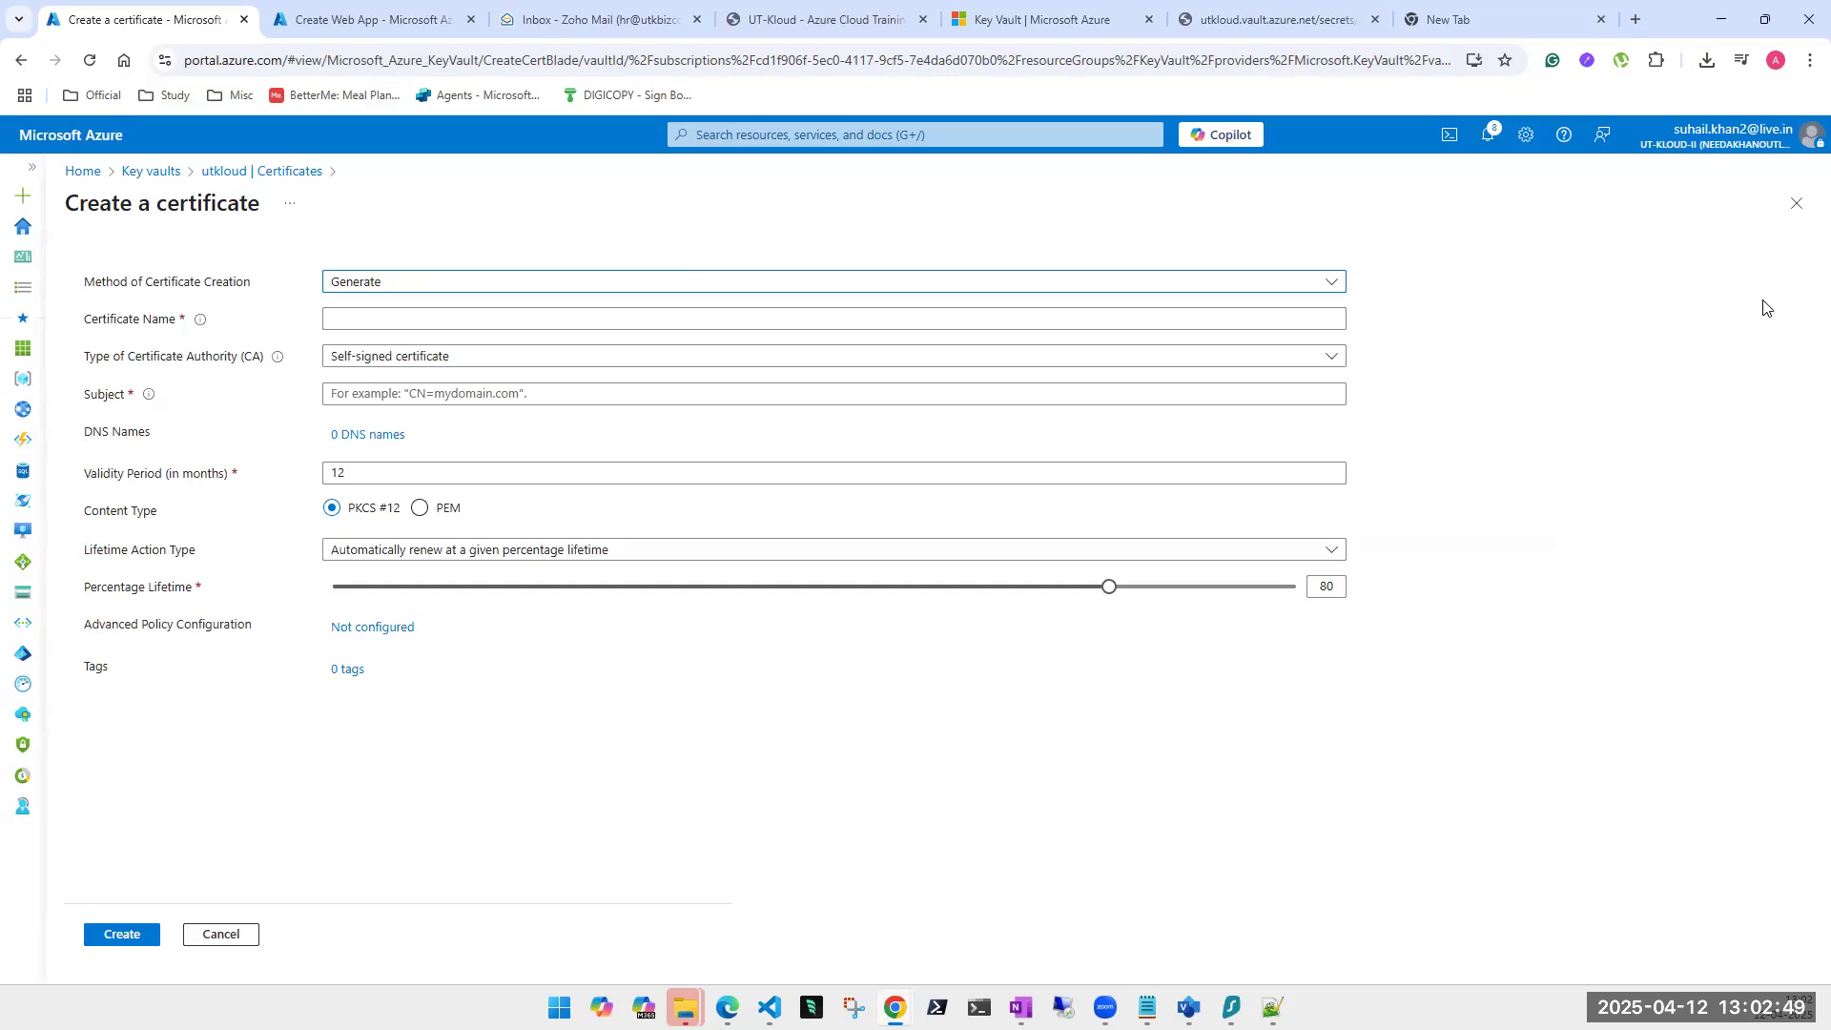
click(1796, 203)
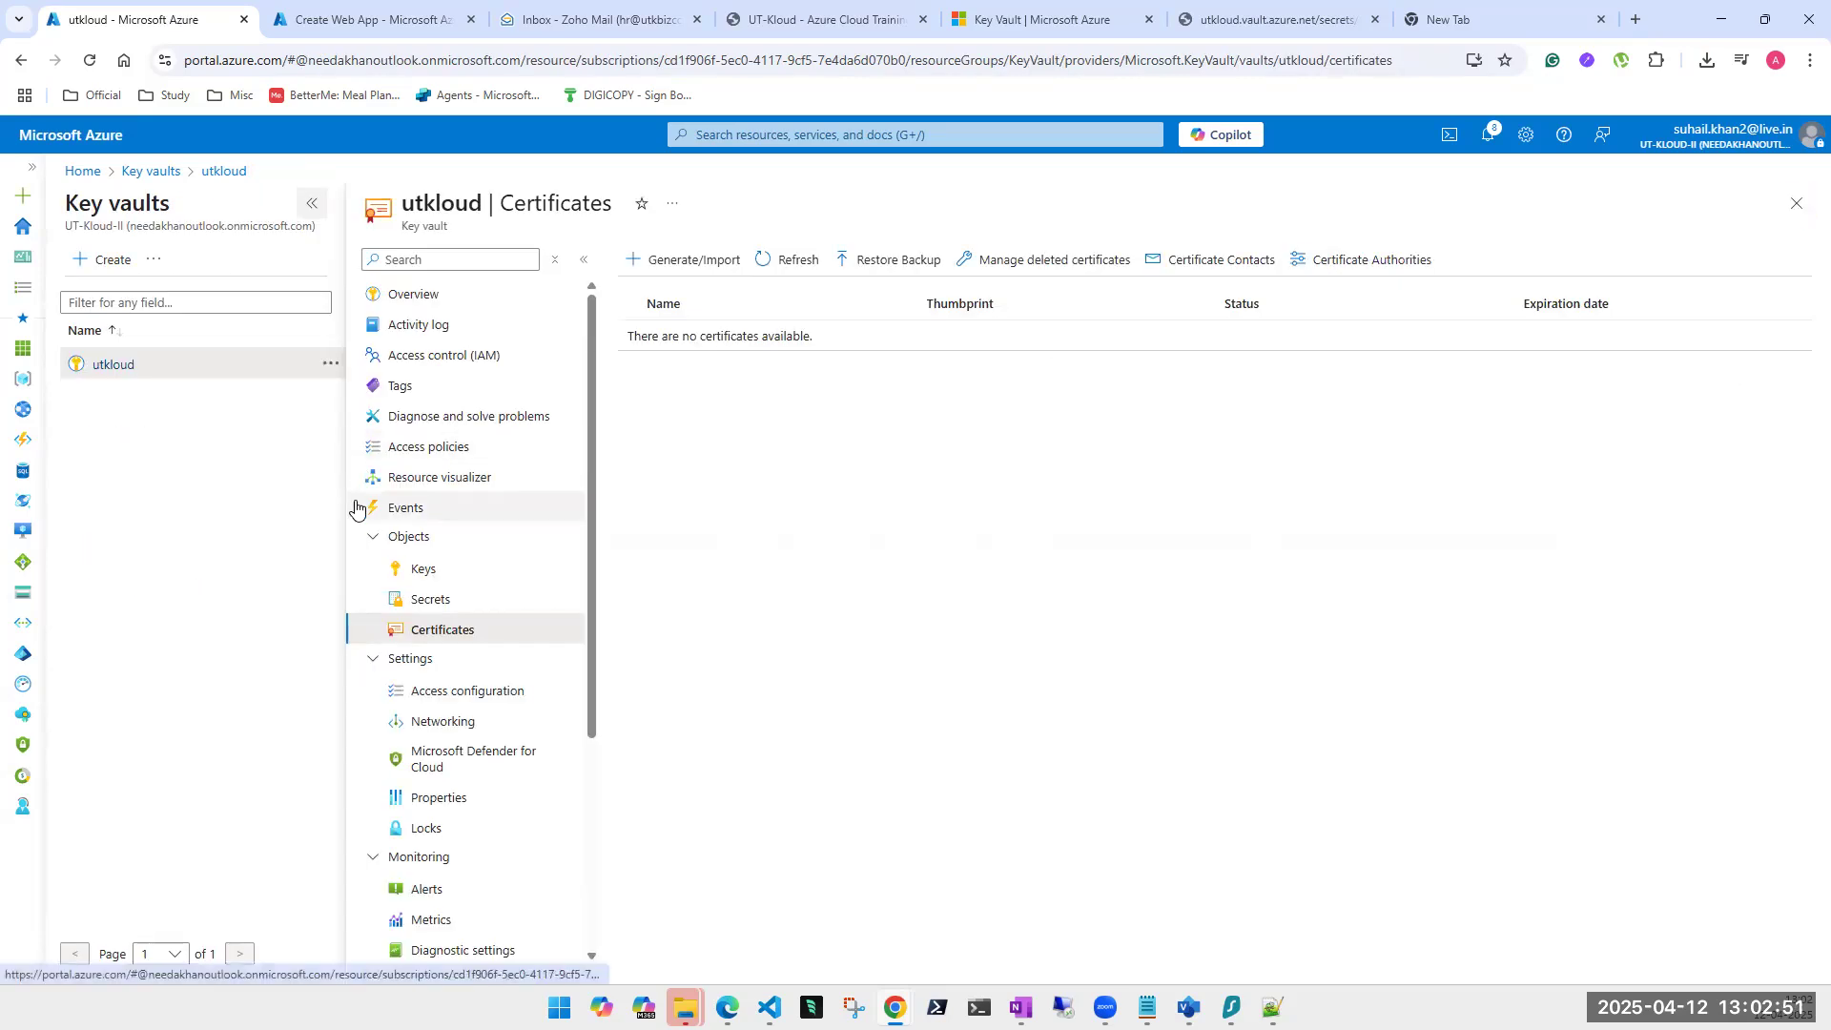
Review the vault's keys (Secure-key), secrets (secure-1) and certificates, then view its Access policies.
click(422, 575)
click(420, 597)
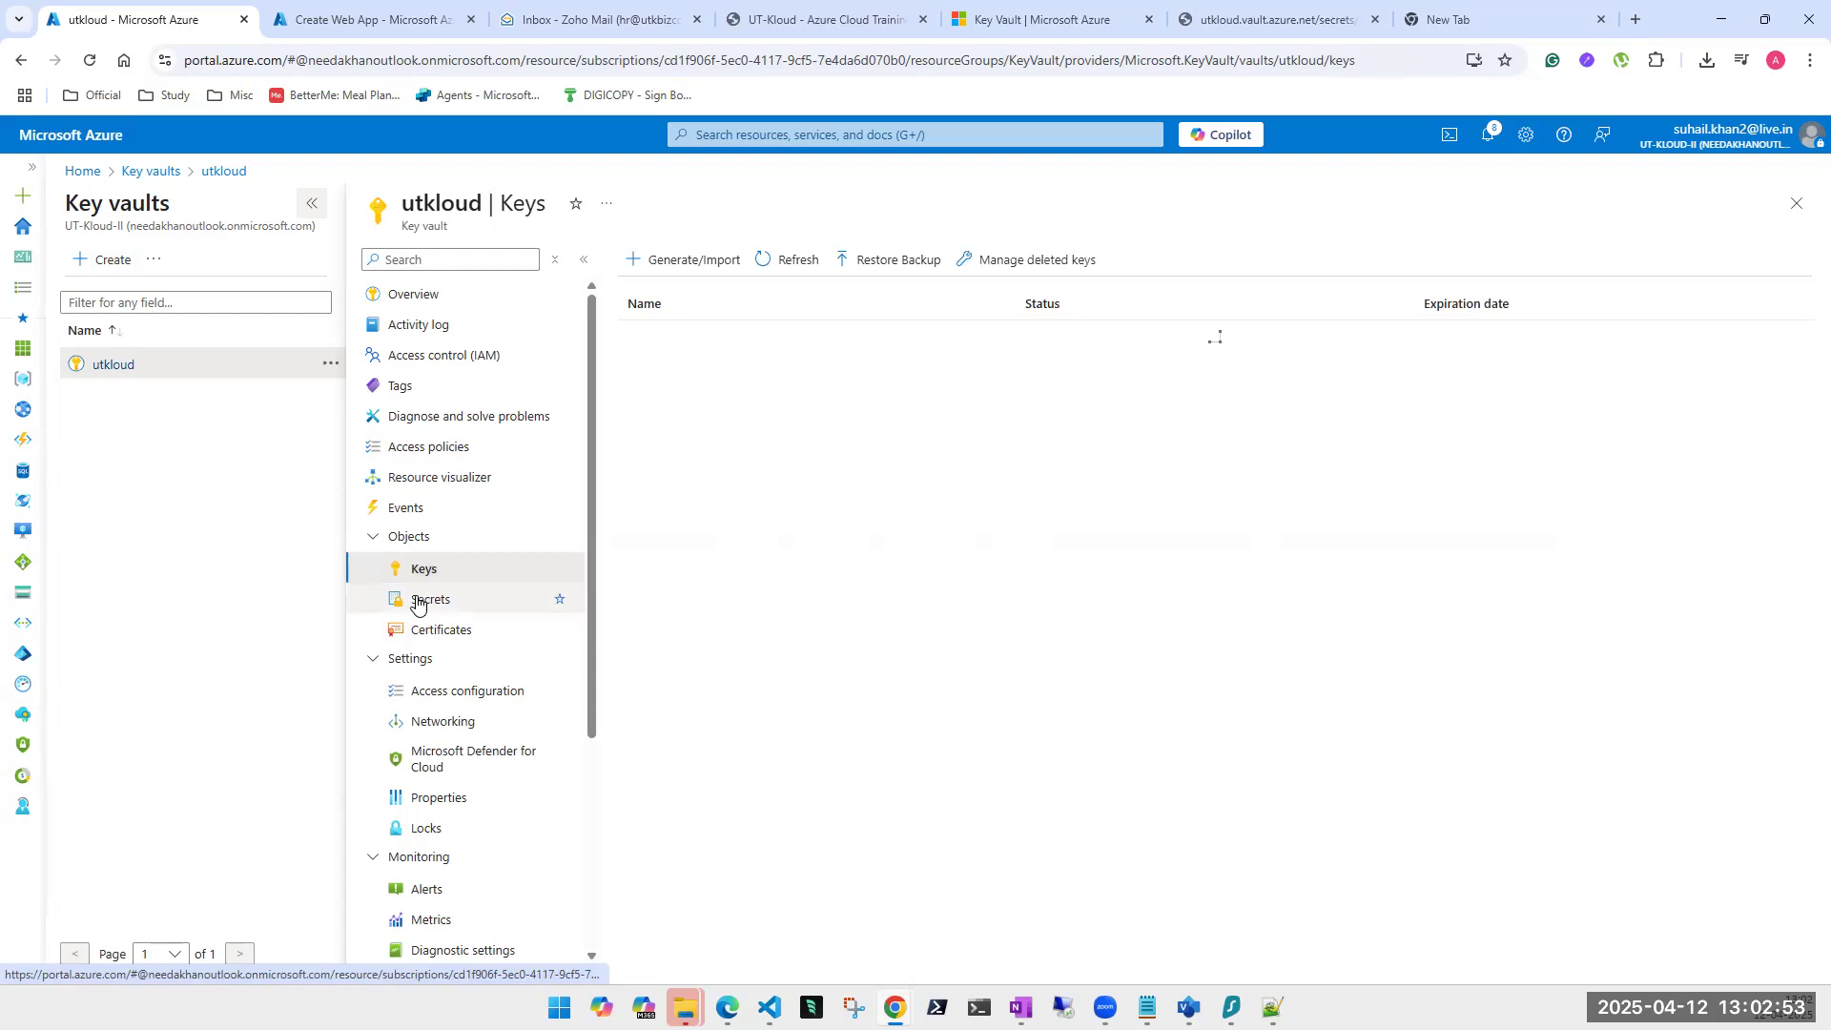
click(432, 632)
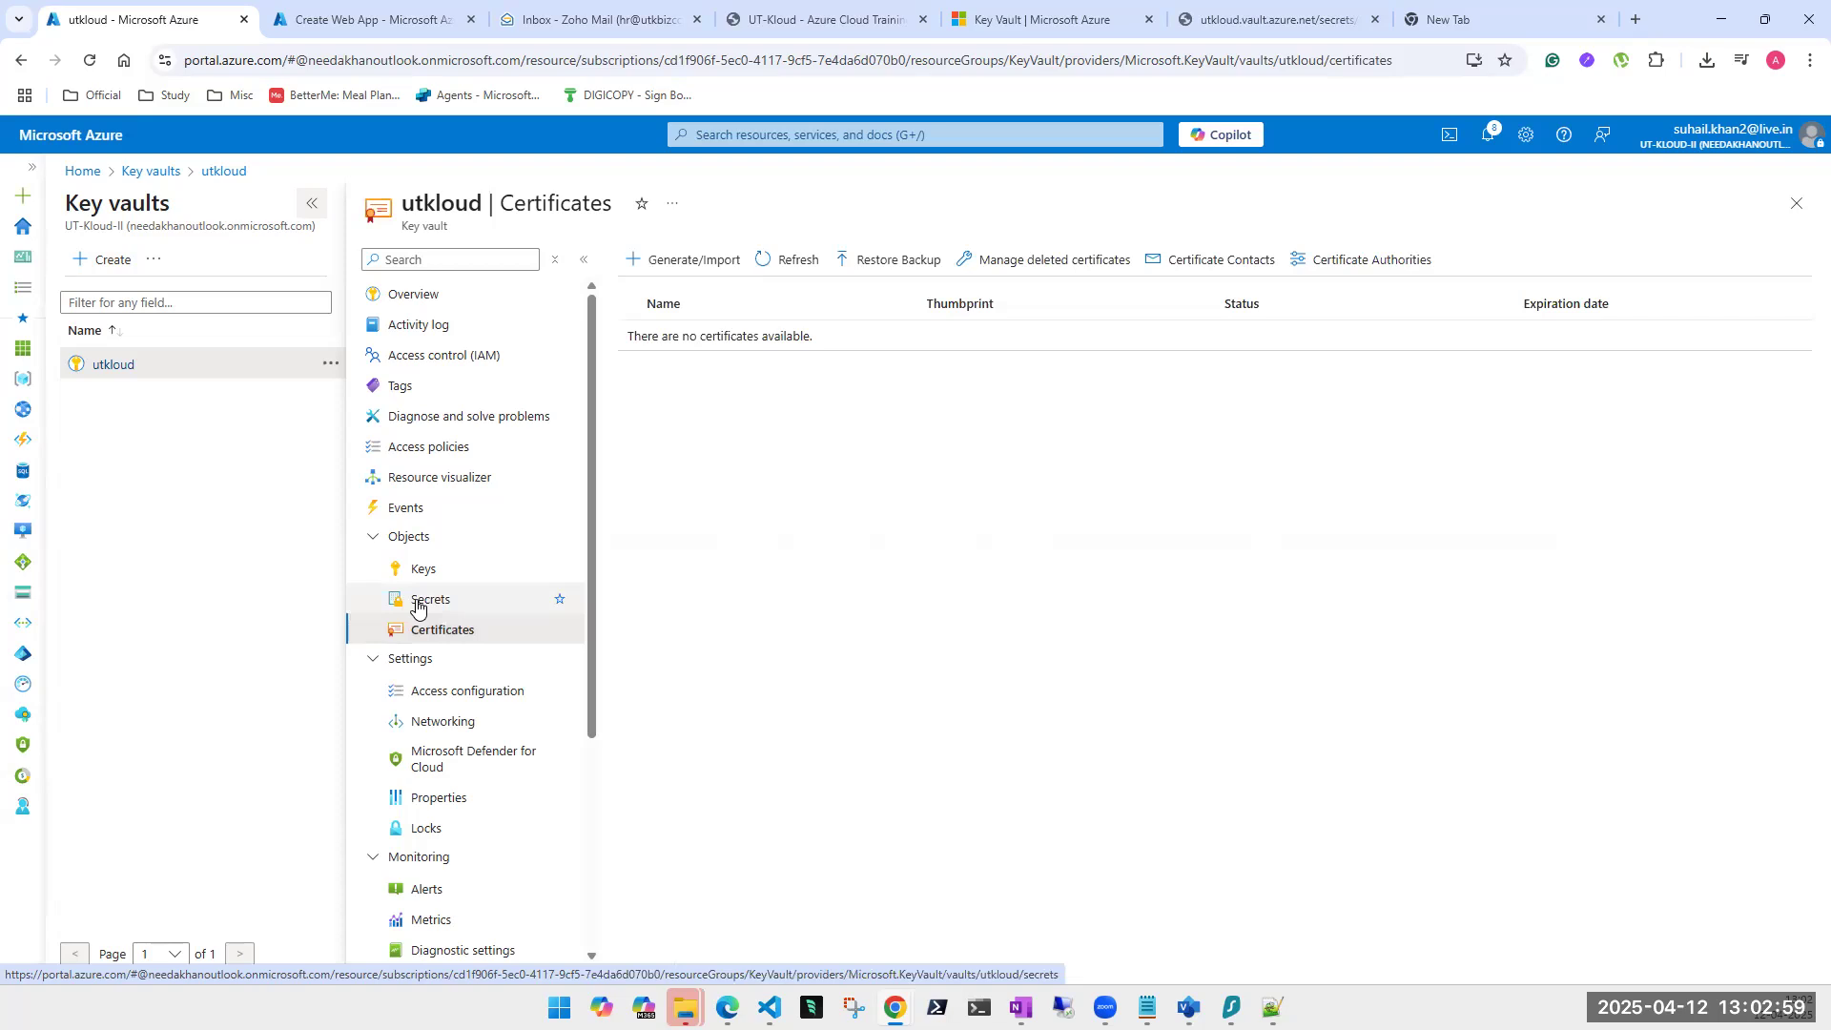
click(425, 572)
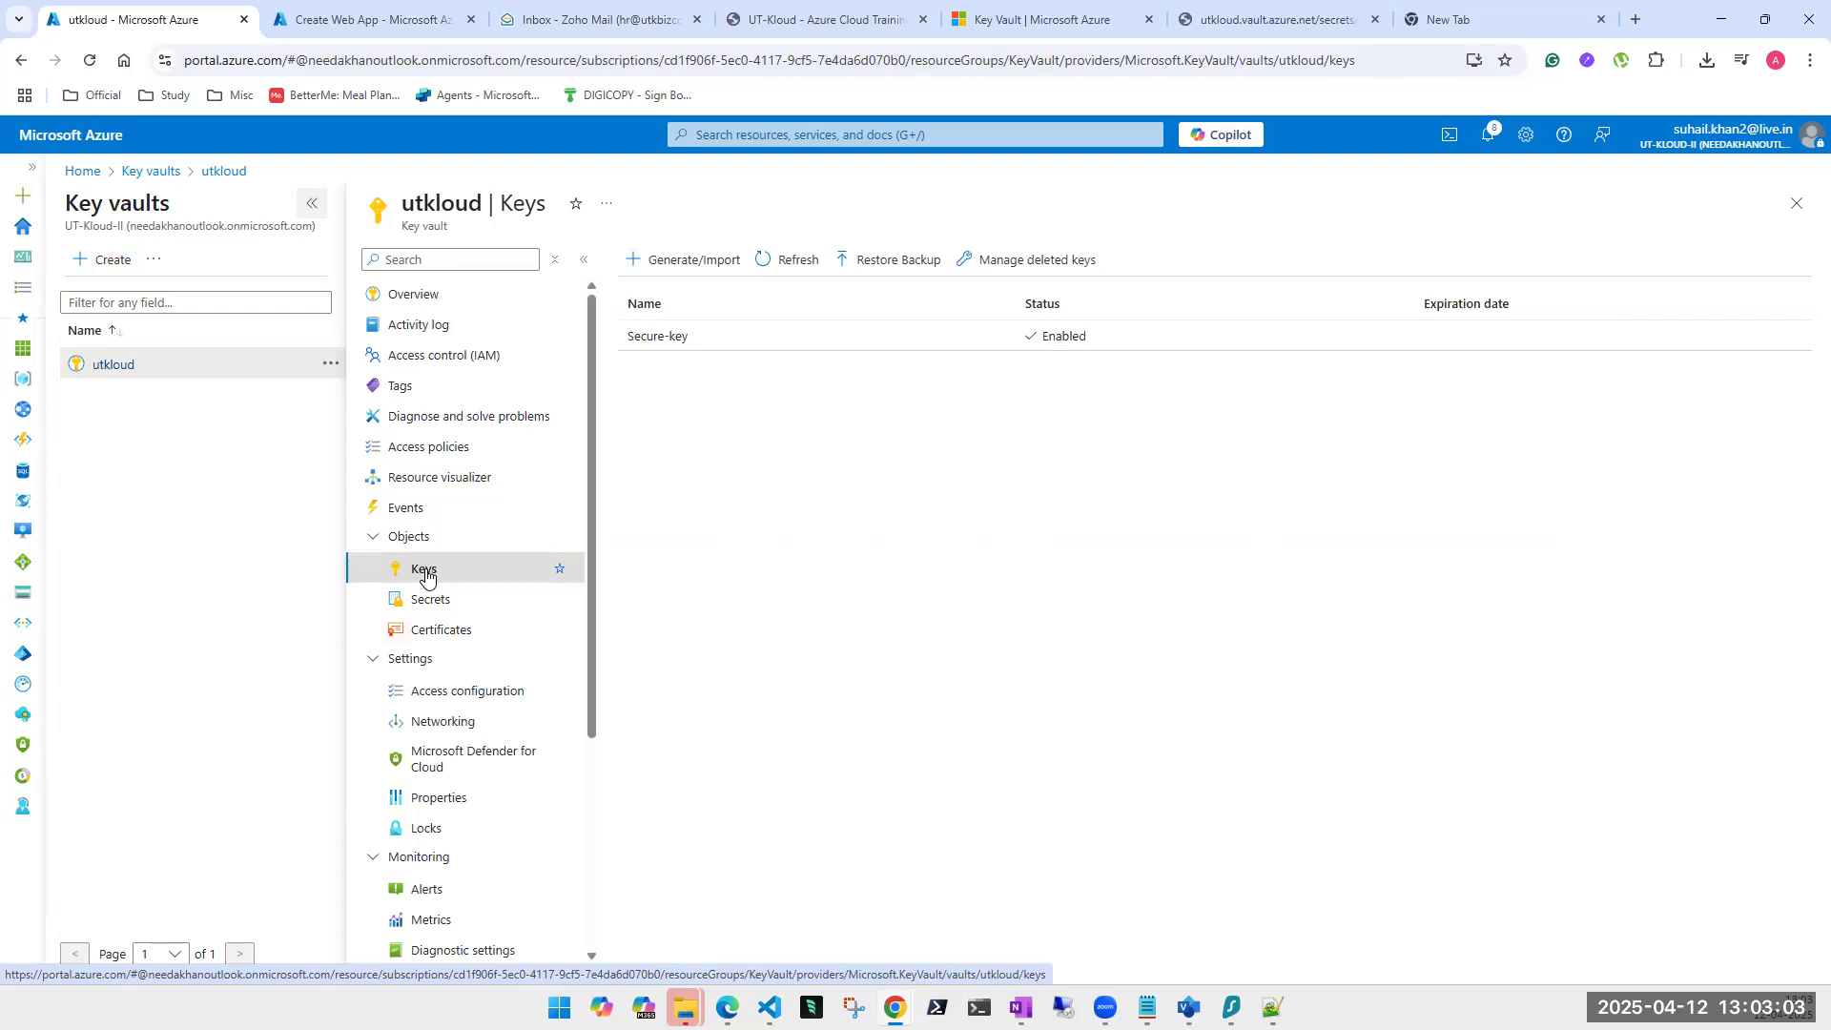
click(420, 603)
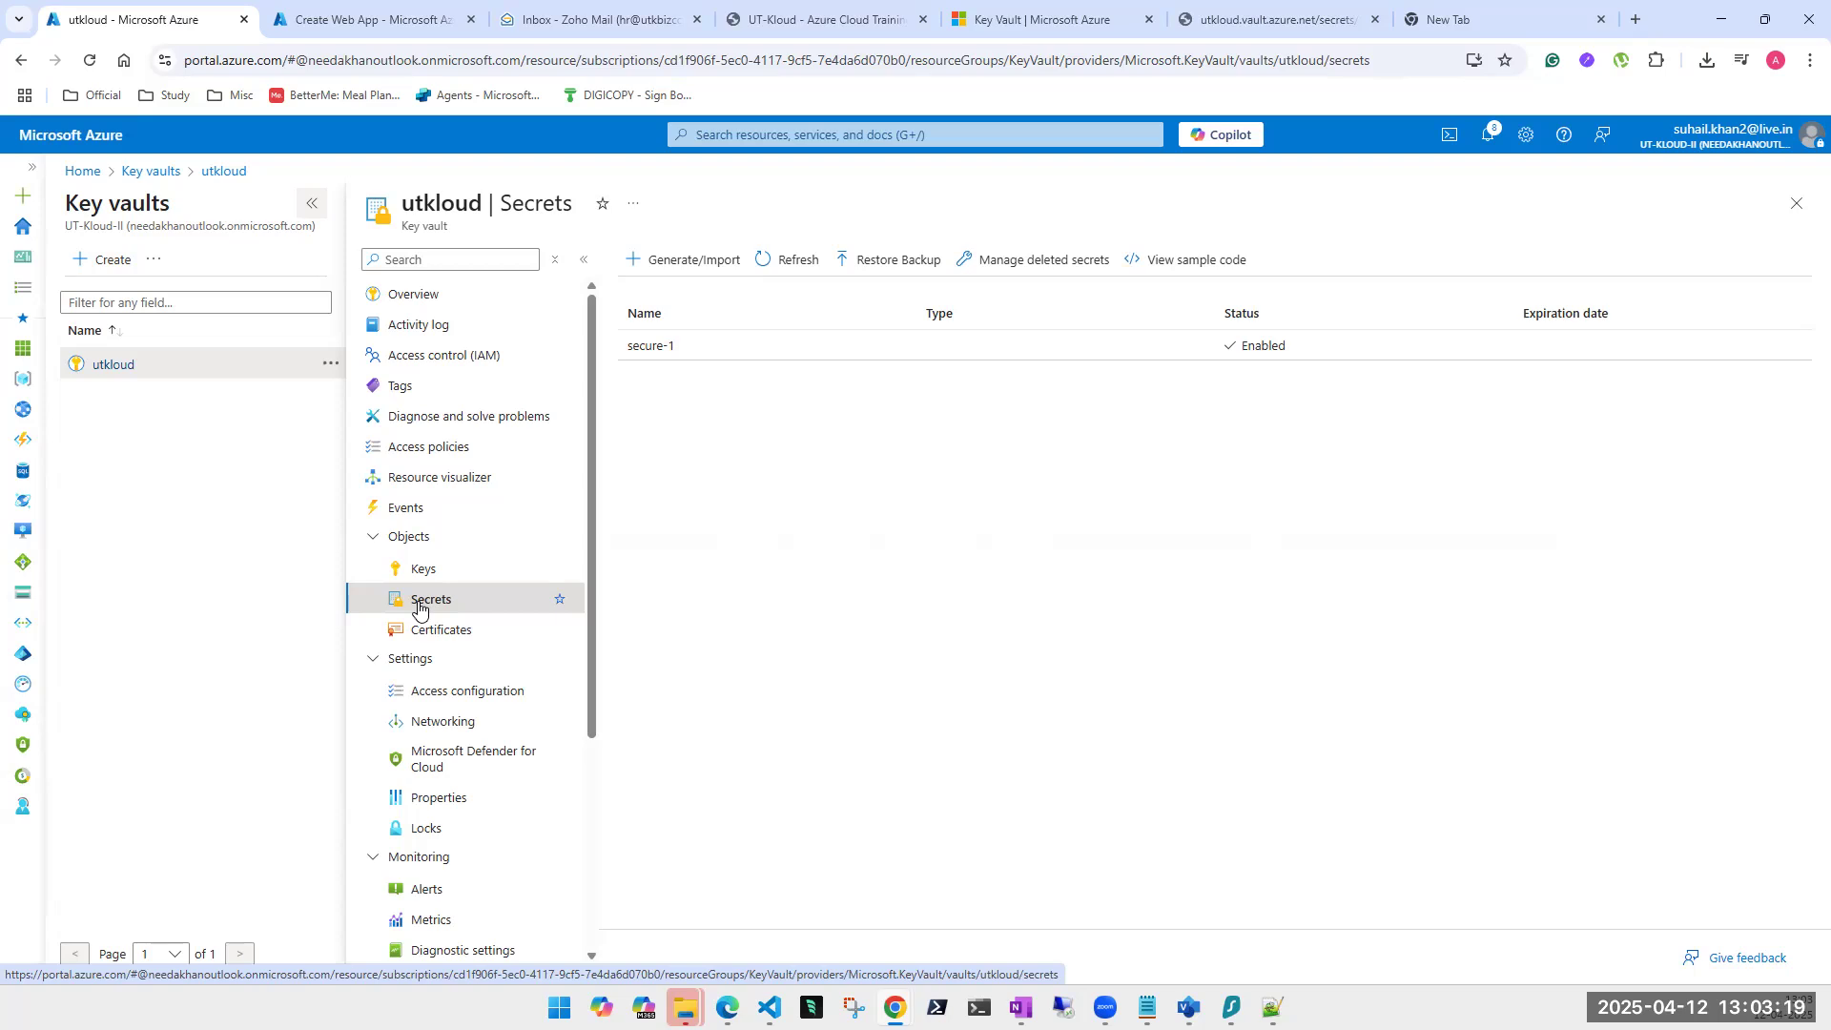
click(423, 570)
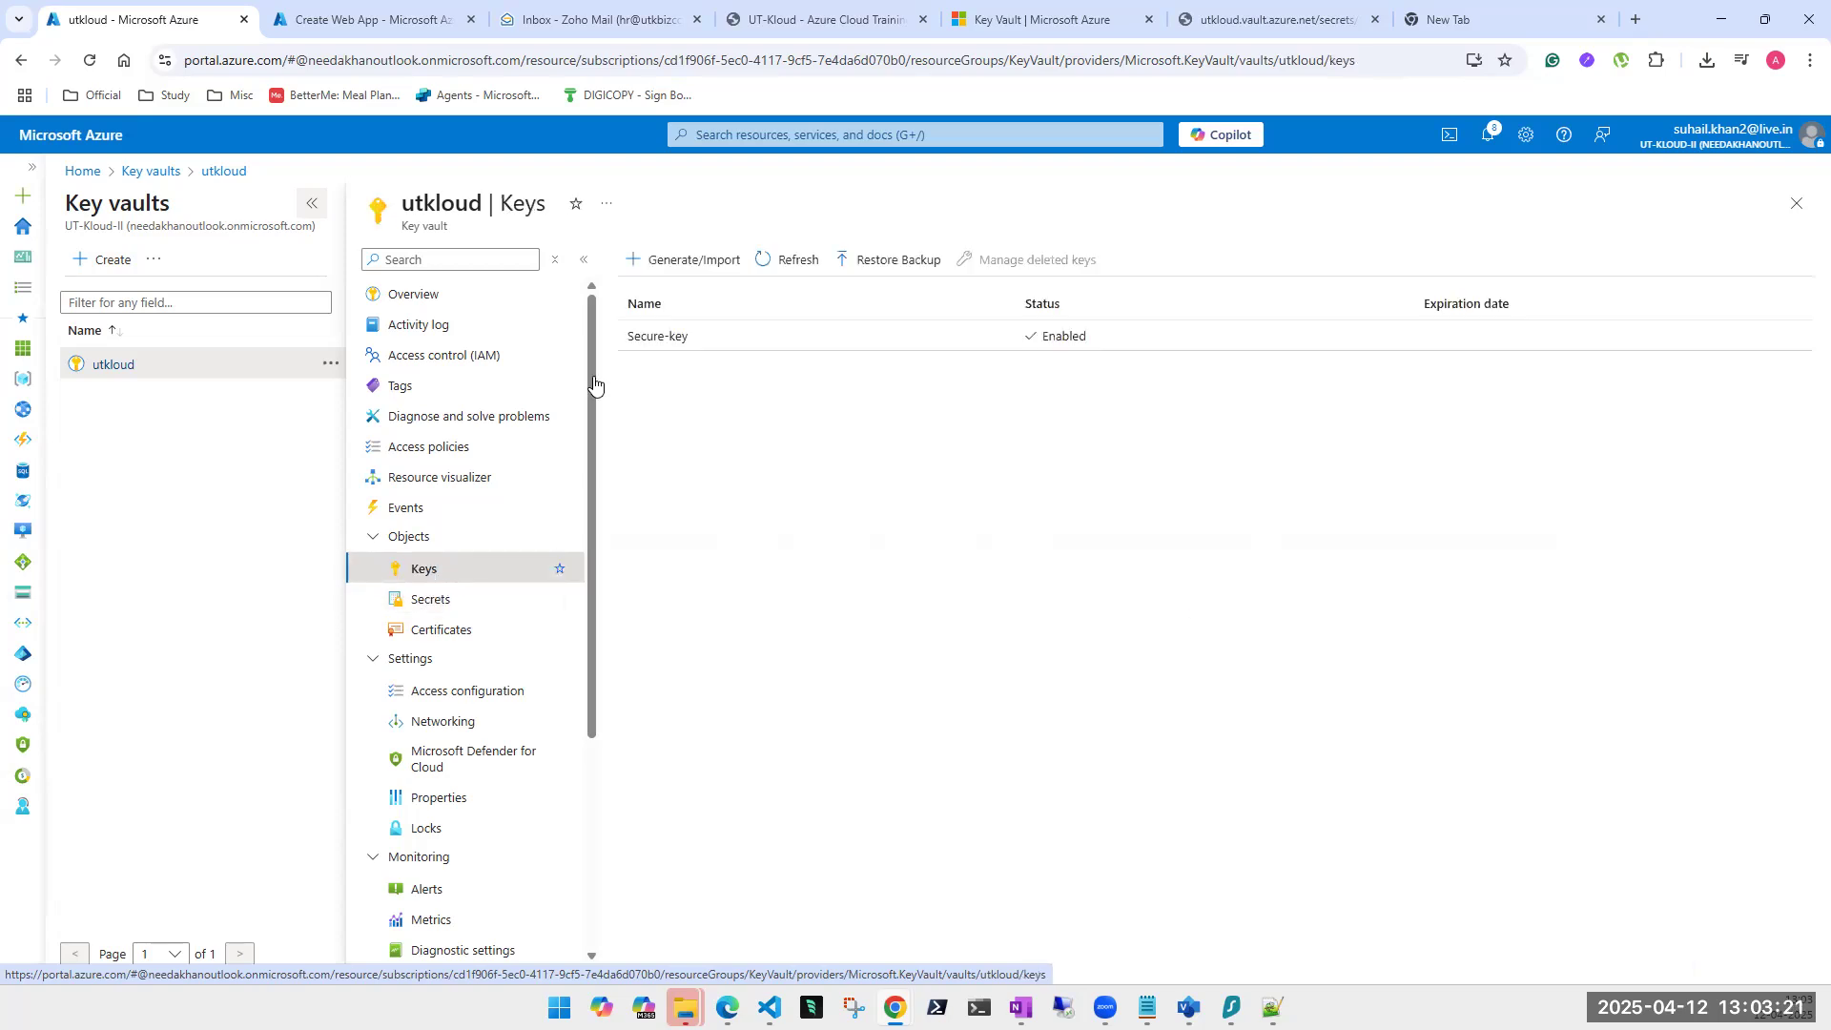
click(440, 603)
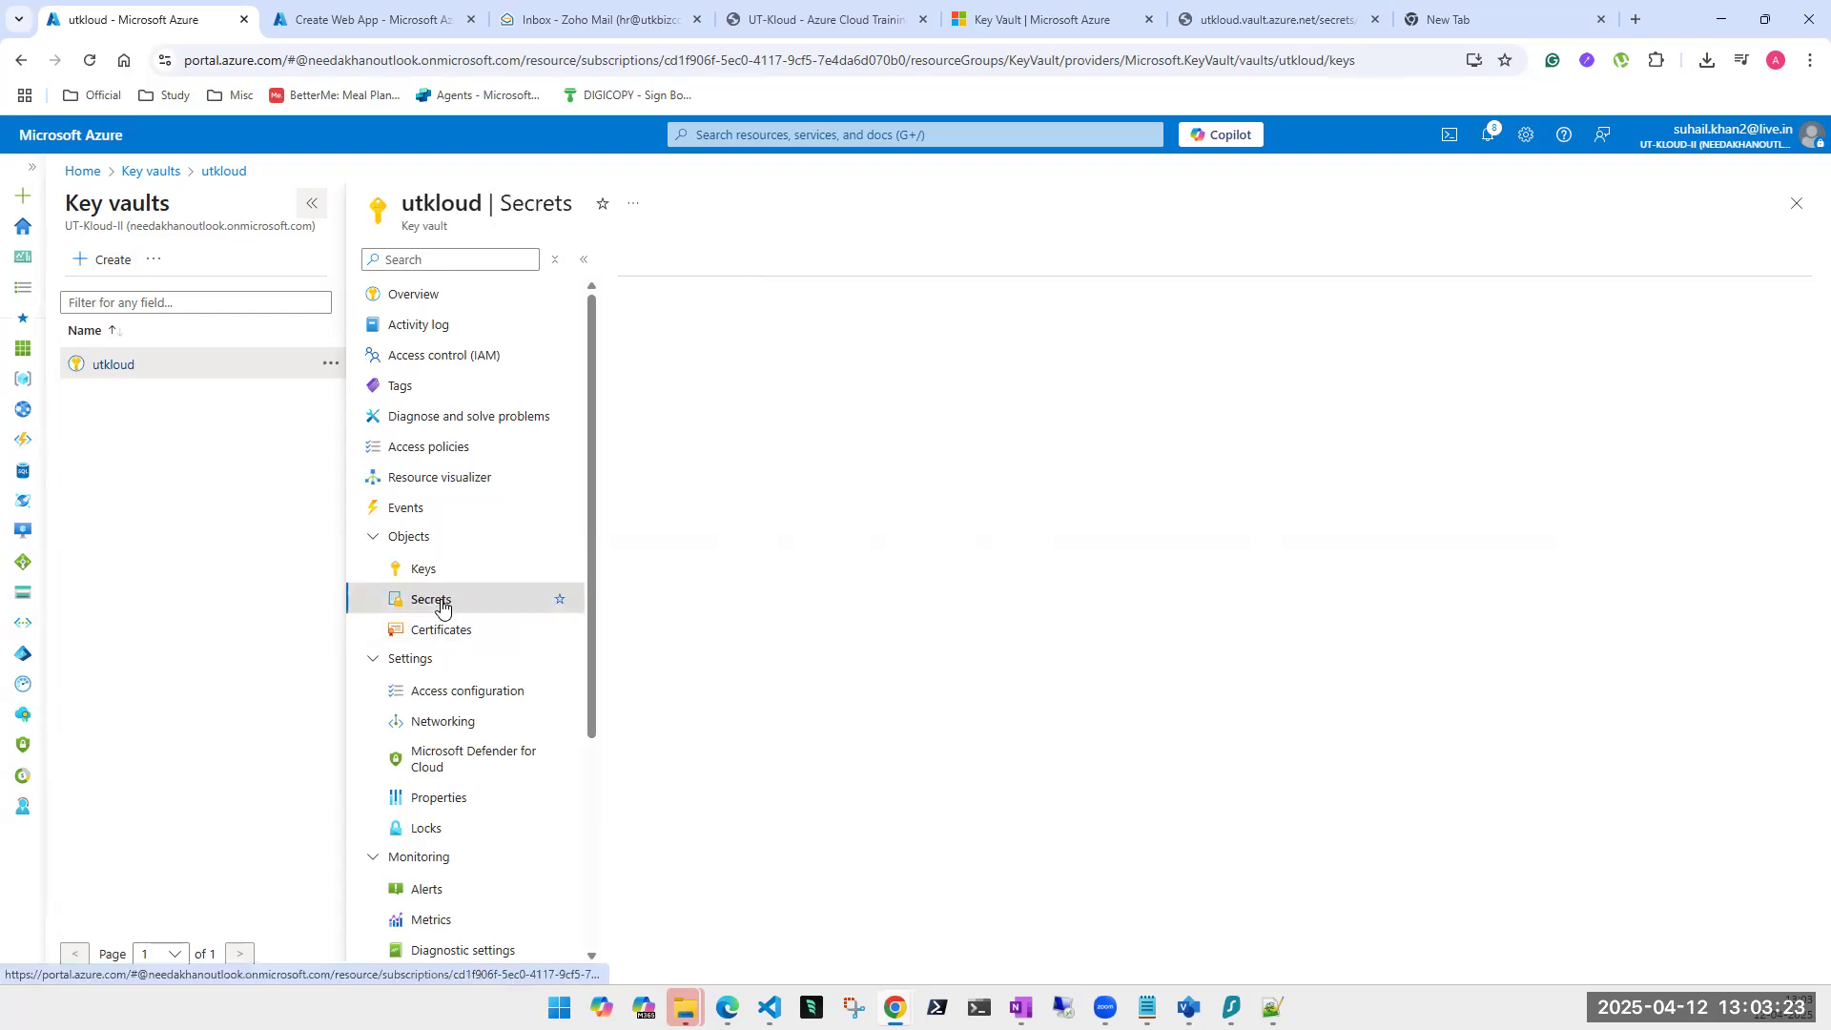
click(448, 636)
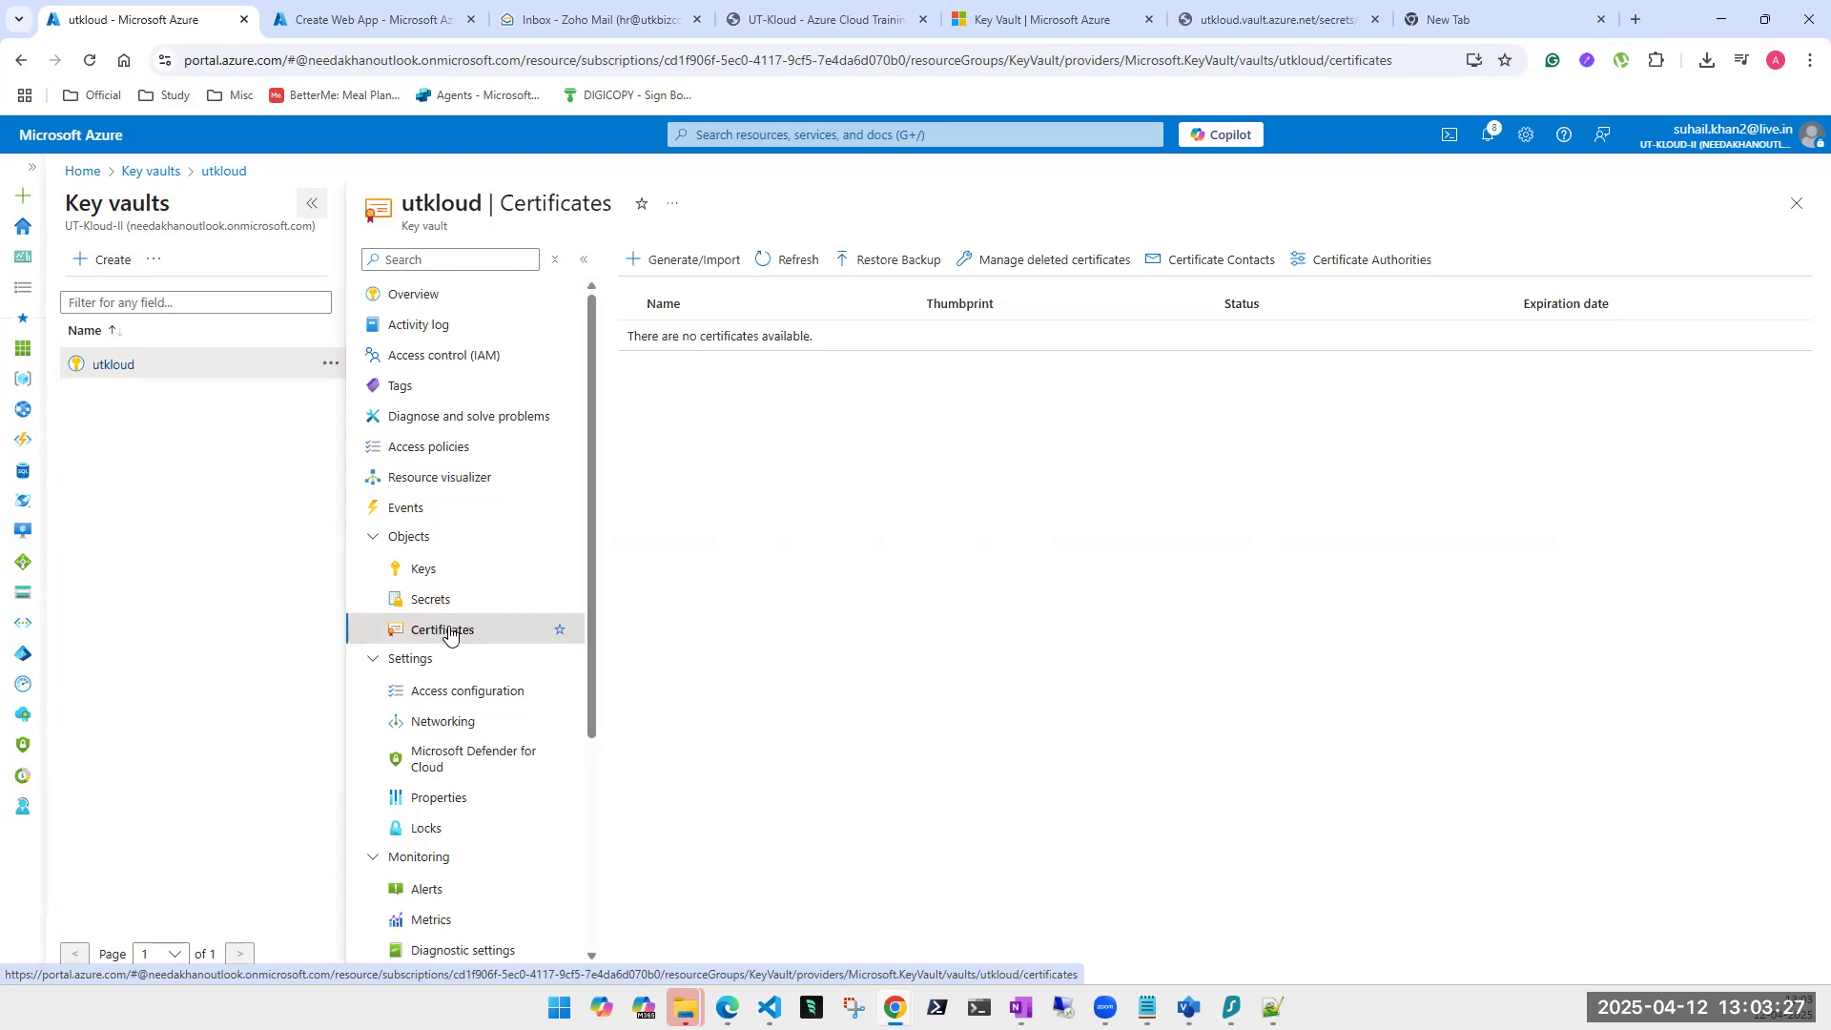
click(447, 448)
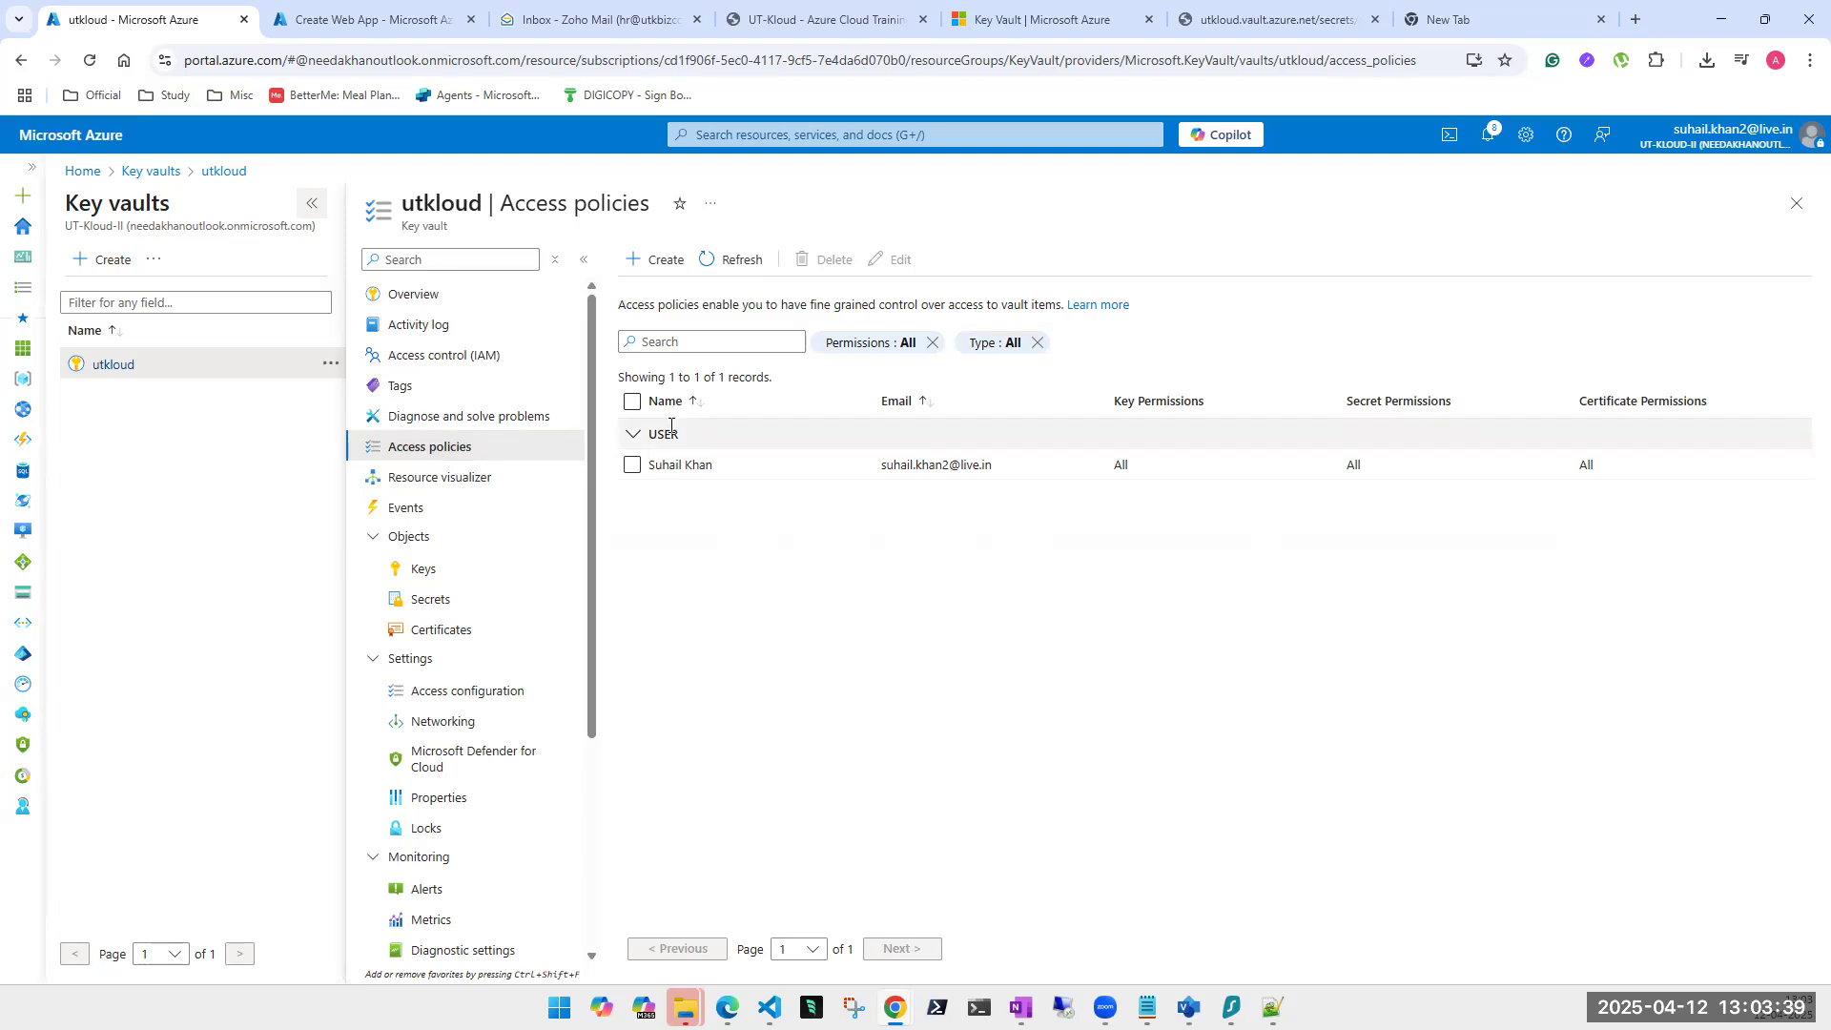
Draft an access policy with all Privileged Certificate operations, discard it, and show the Secure-key keys list.
click(664, 272)
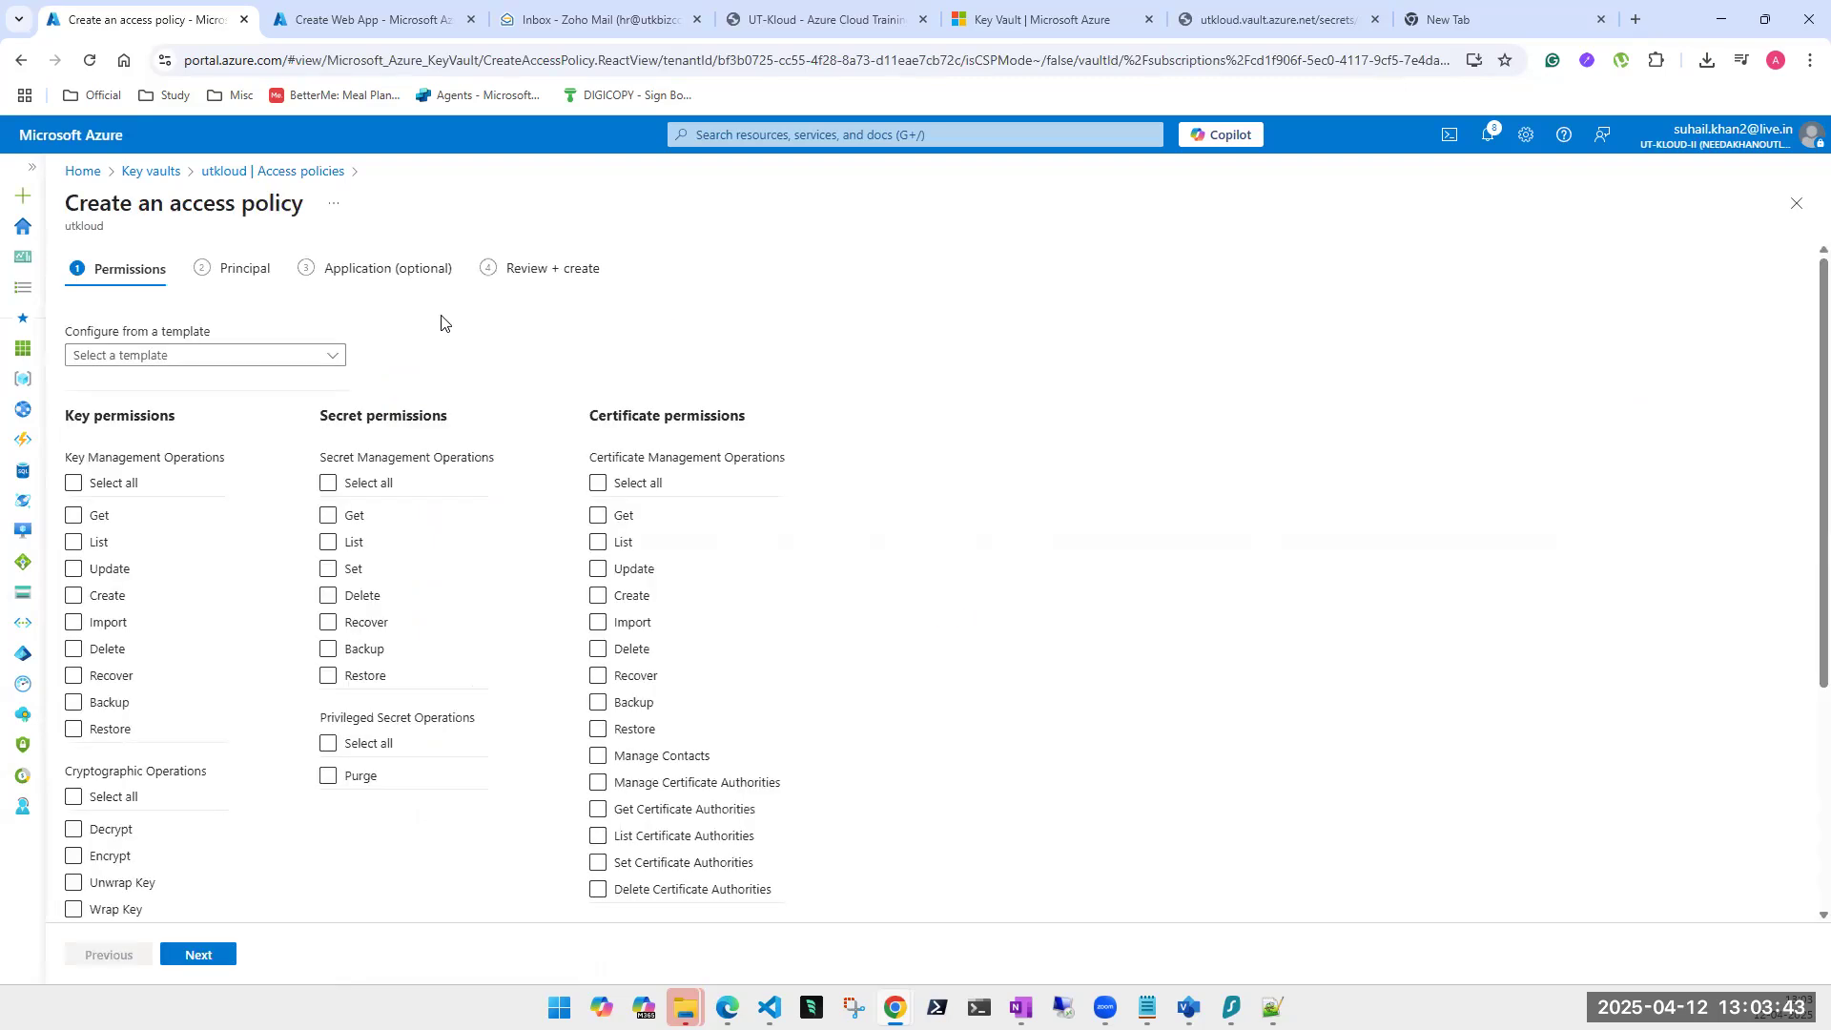
drag(69, 458, 581, 455)
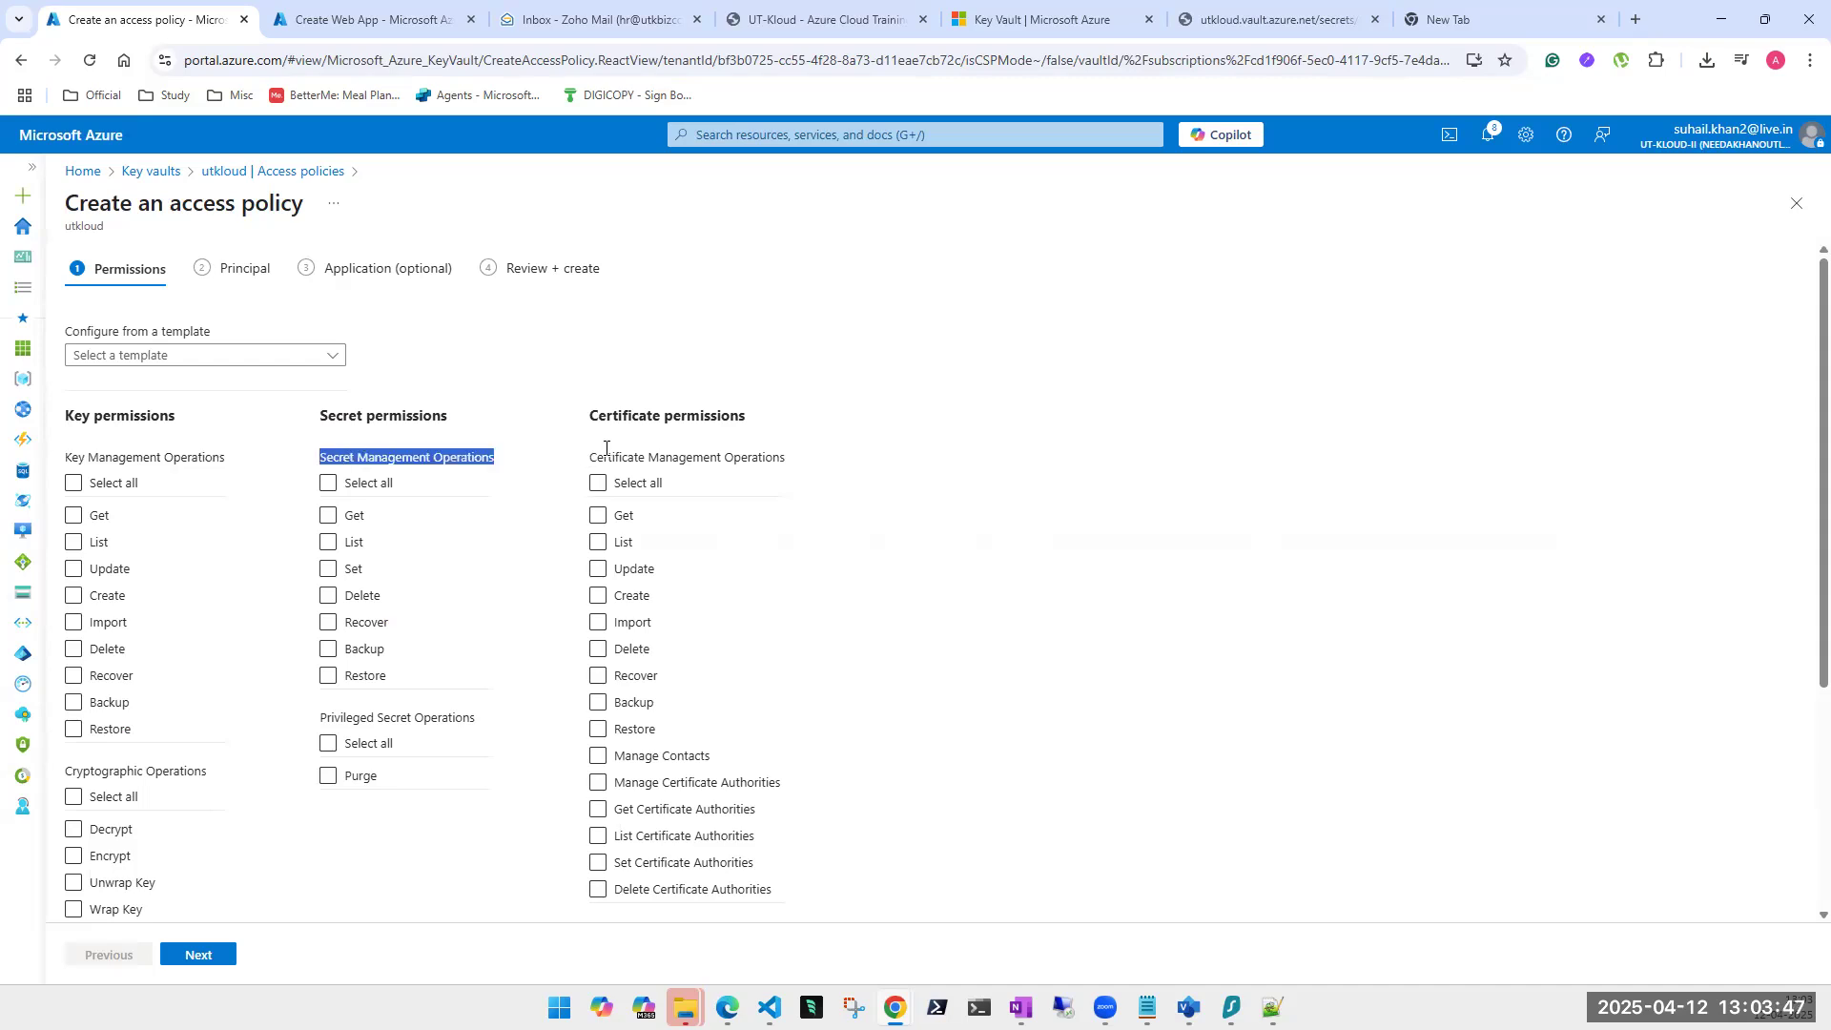
double_click(607, 452)
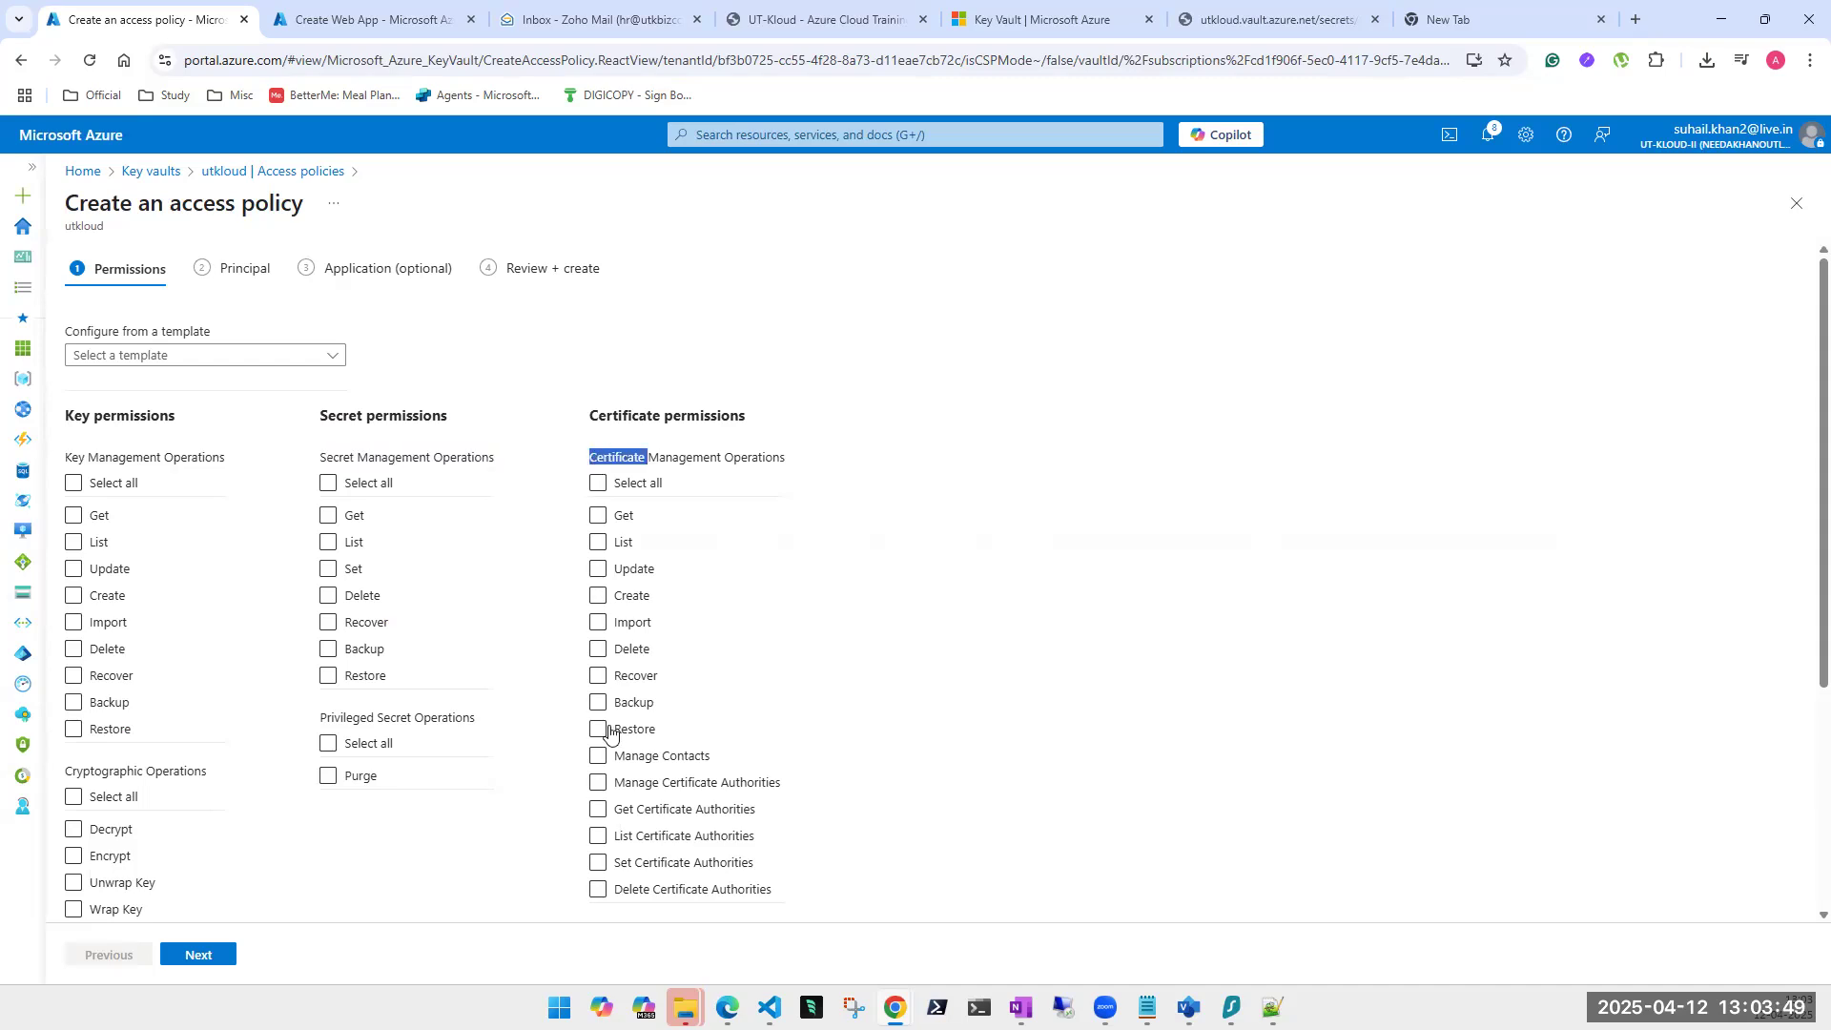
scroll(617, 774, down, 1)
scroll(617, 774, down, 1)
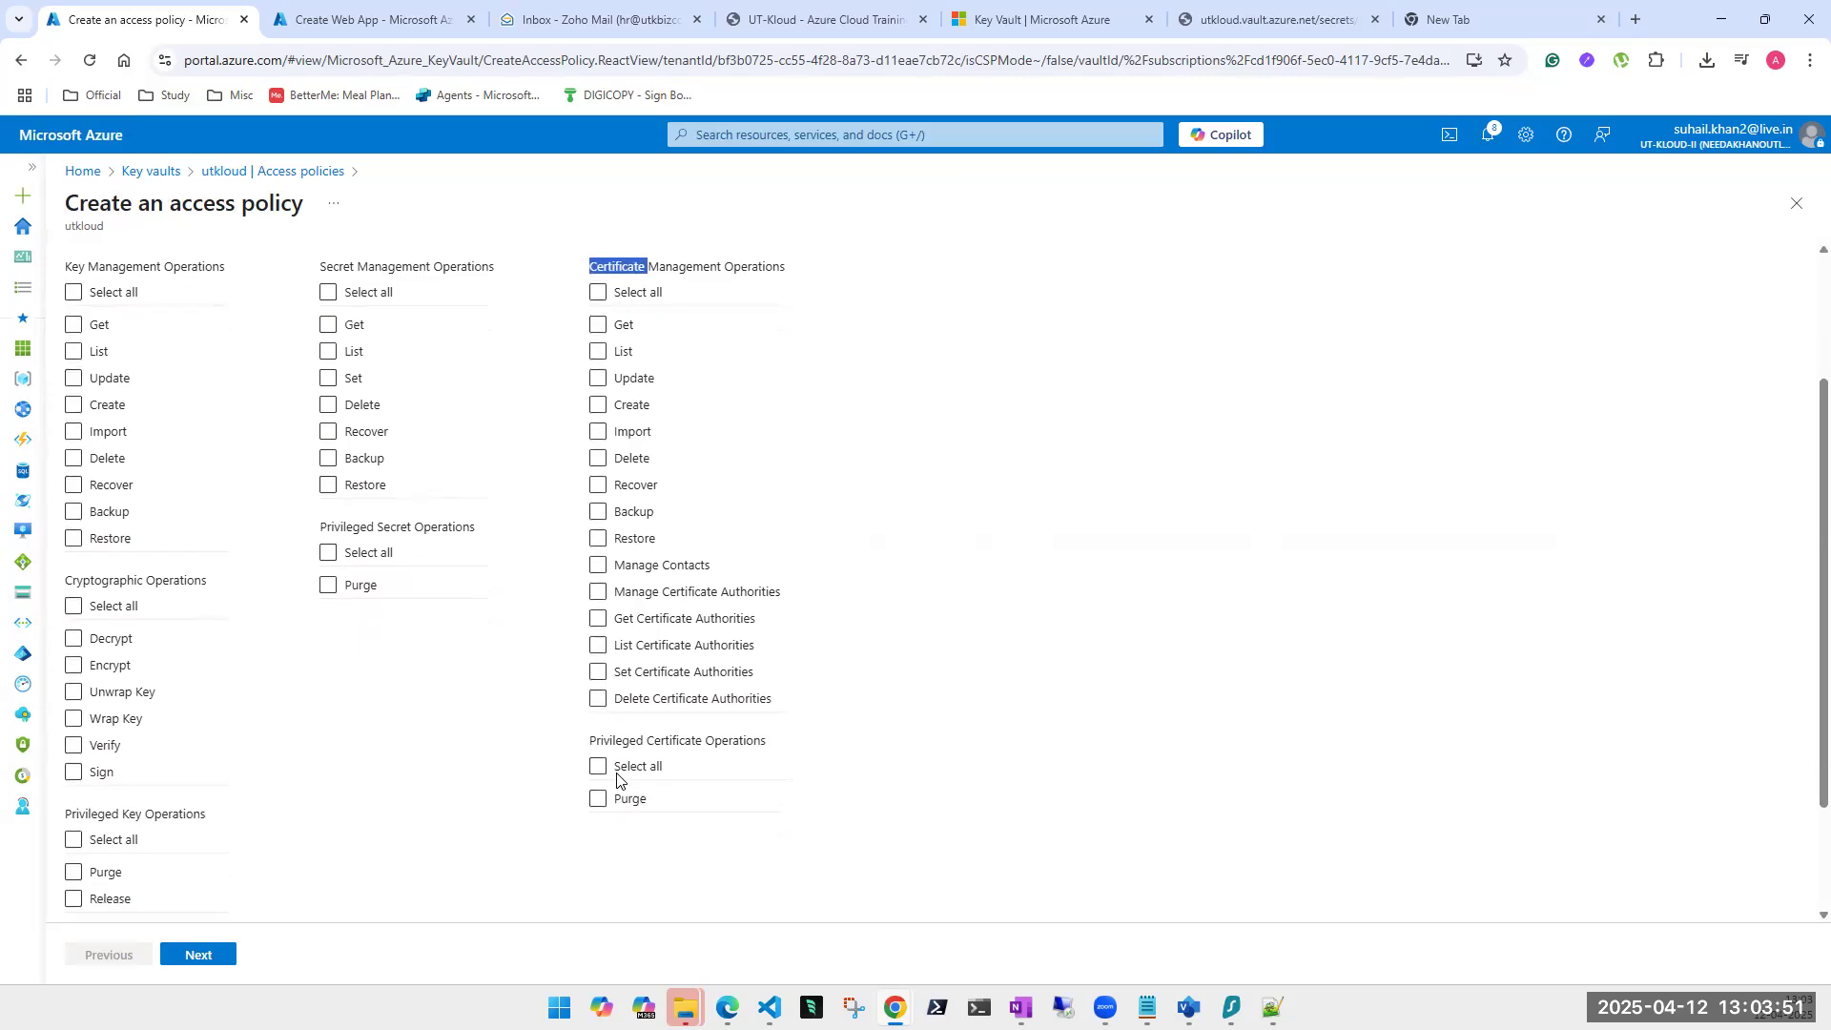
click(598, 736)
scroll(605, 736, up, 2)
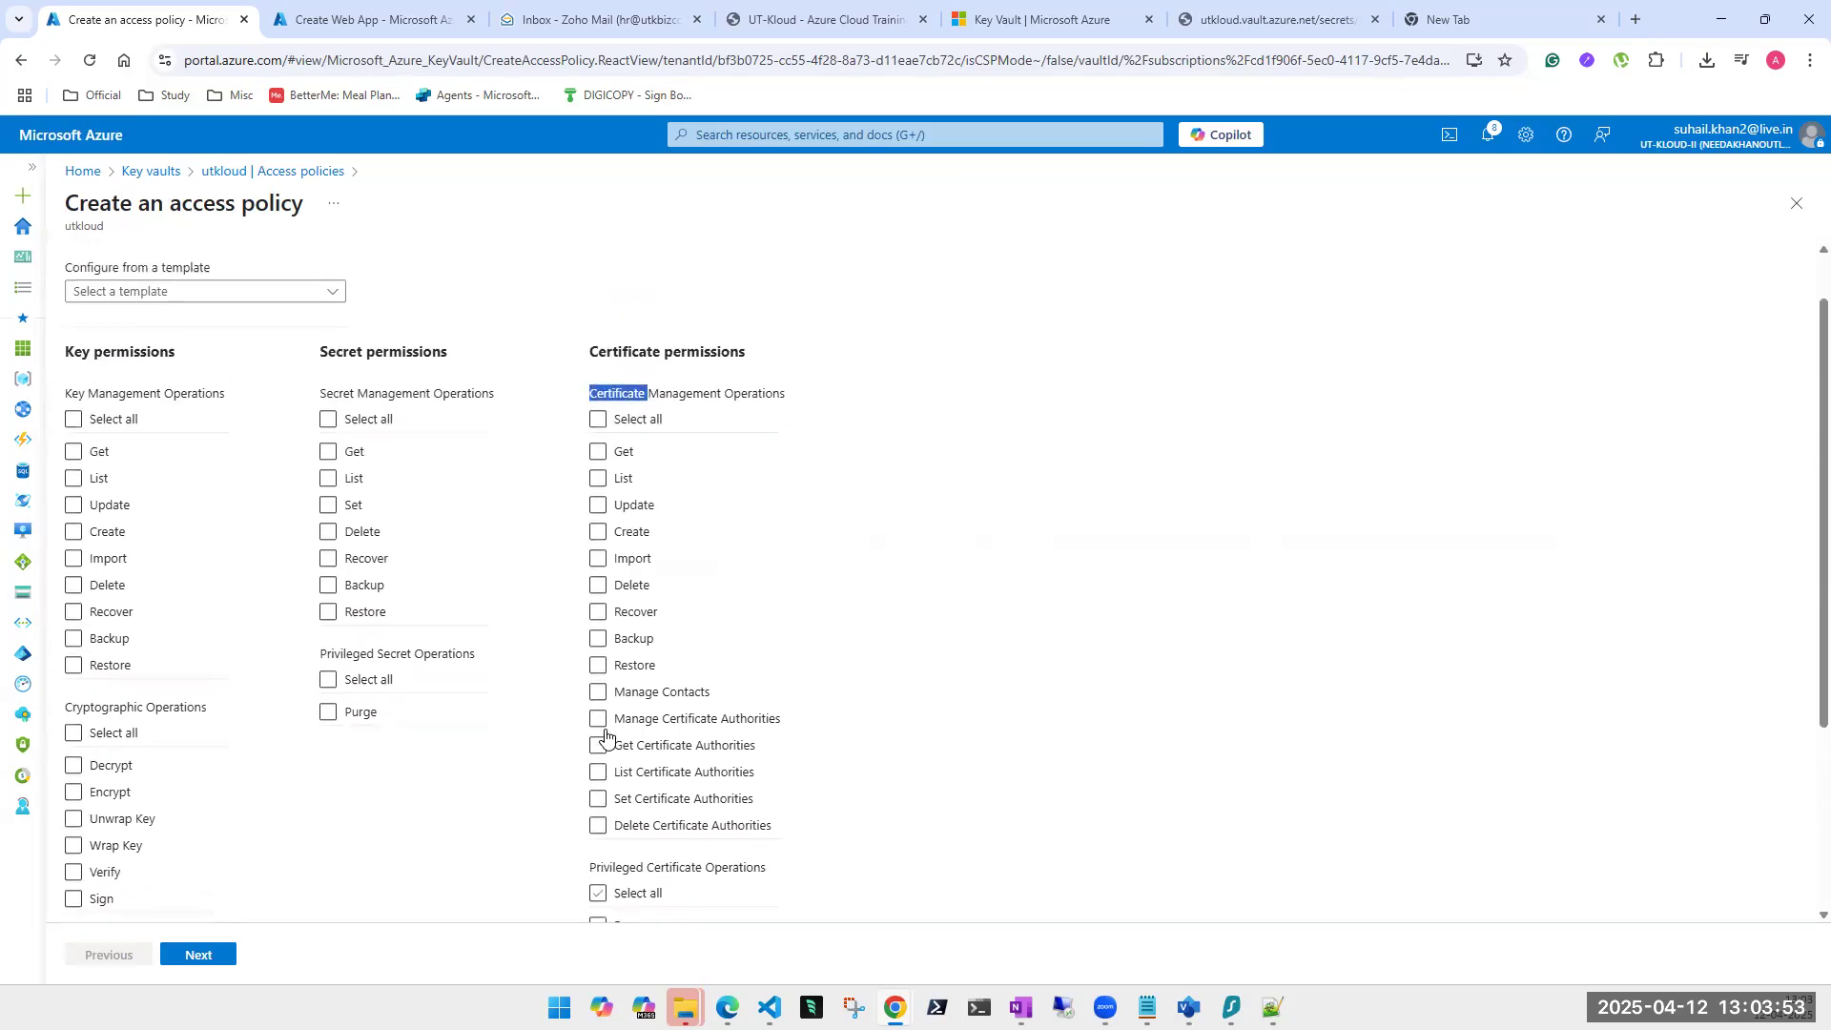
scroll(606, 735, up, 1)
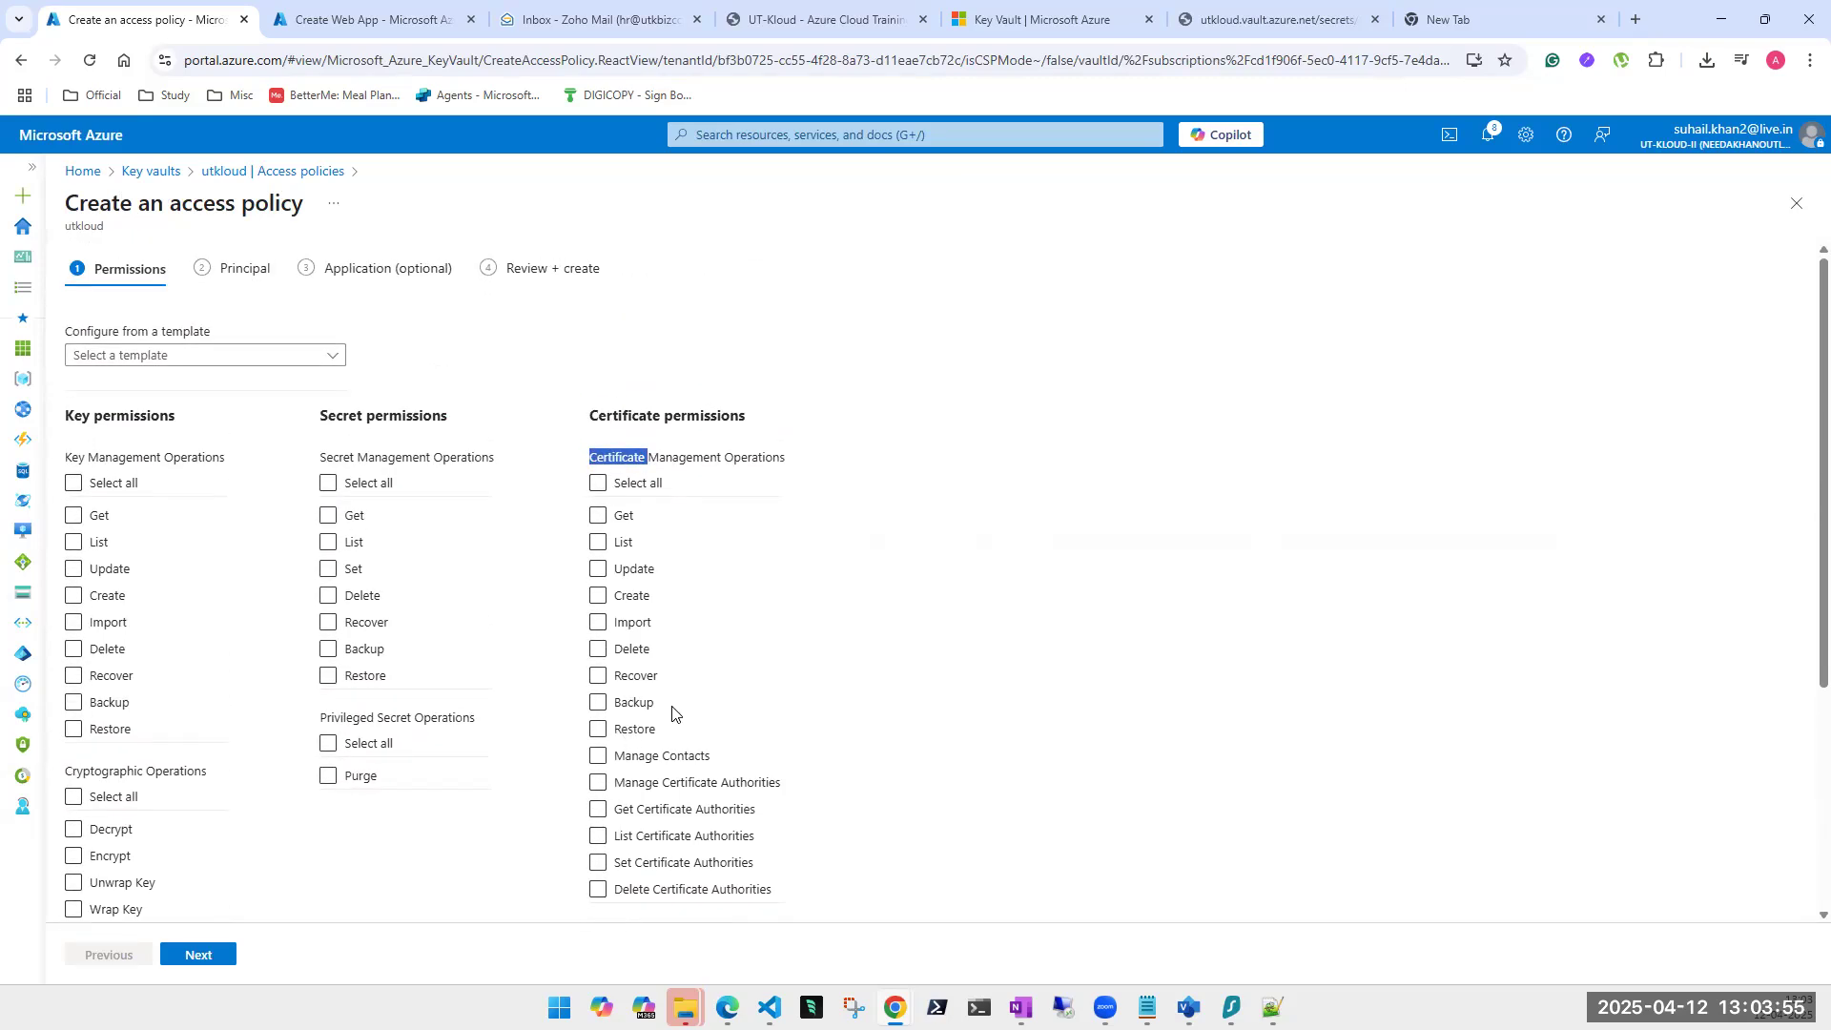
click(1796, 203)
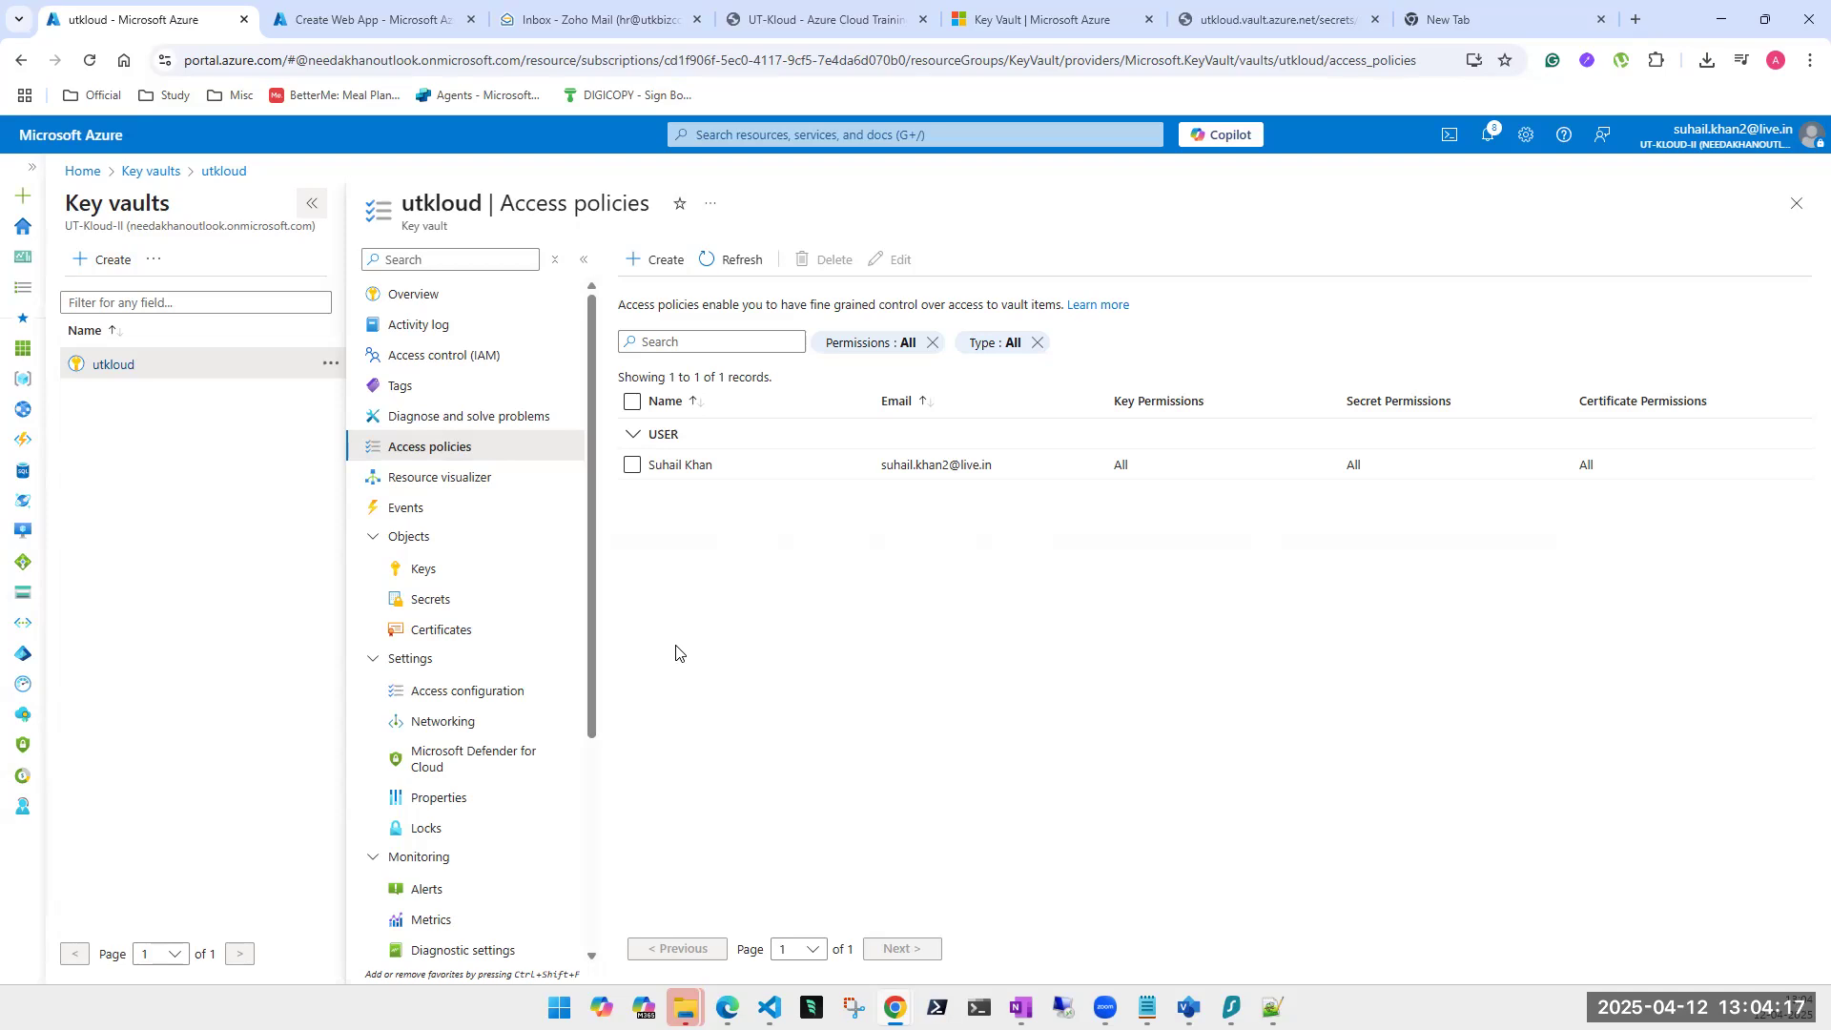
click(412, 578)
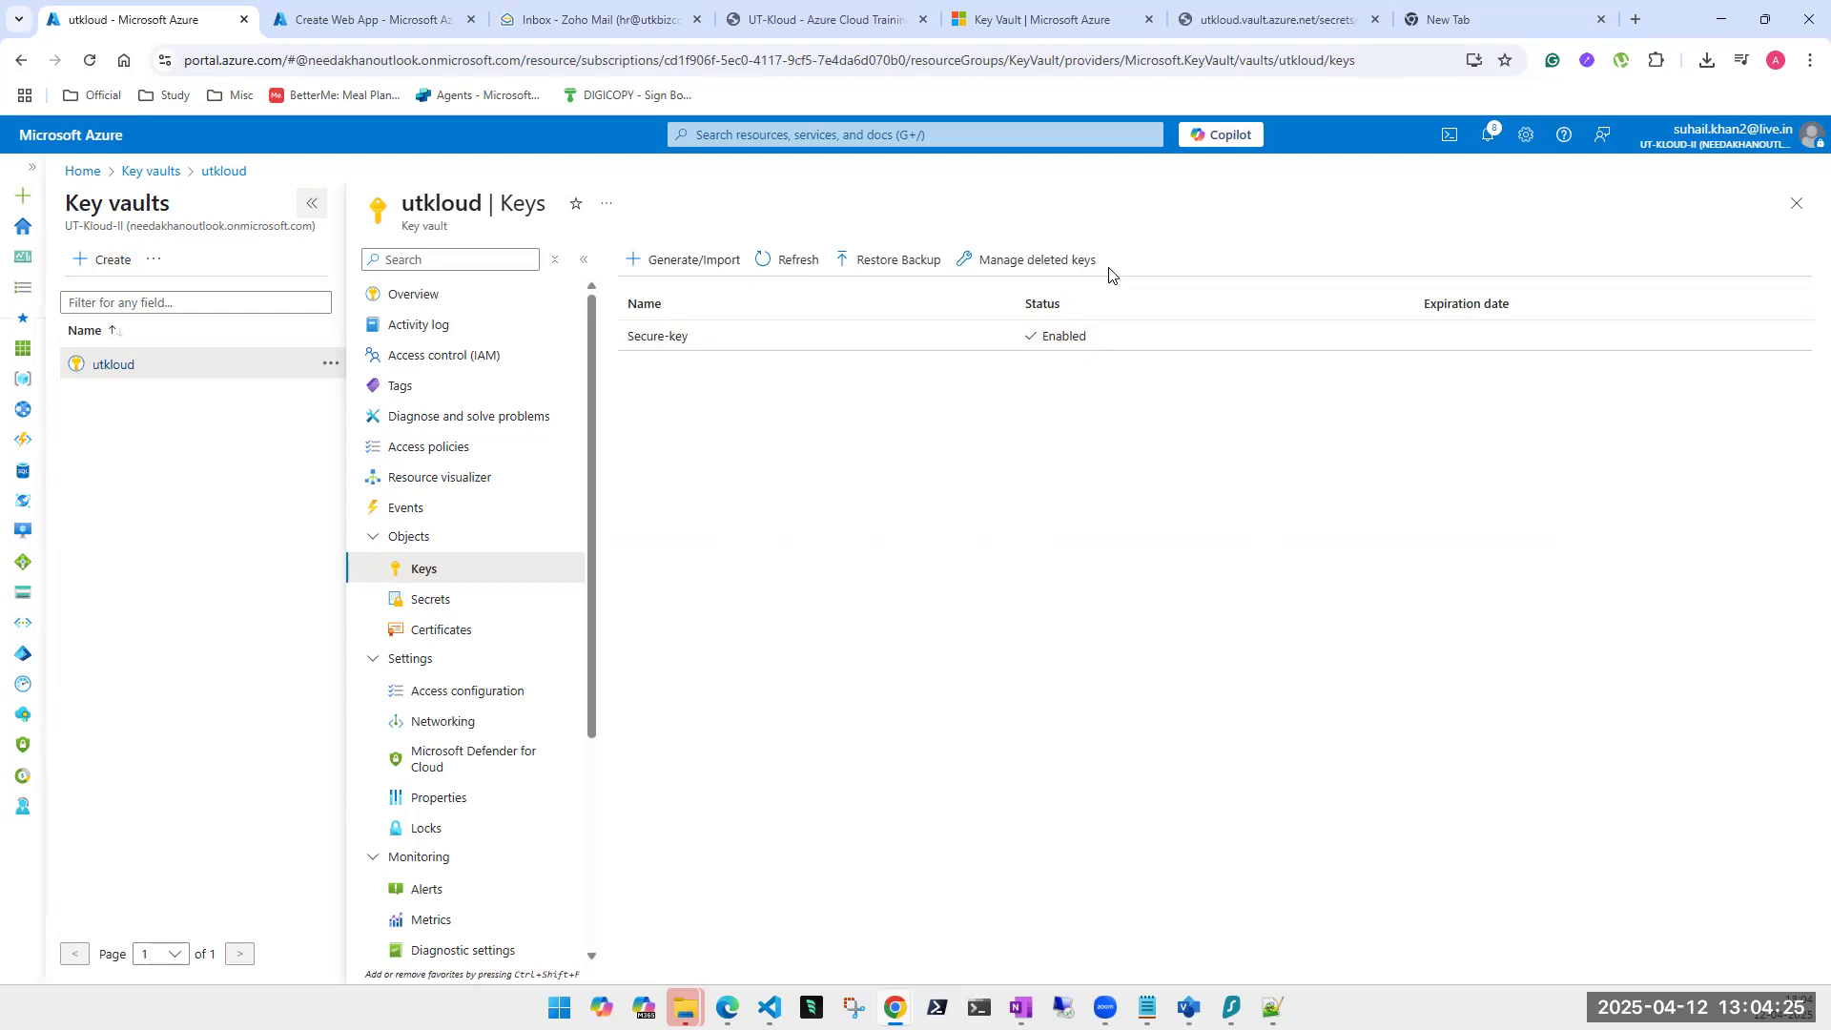
Close the keys view and check the utkloud vault's certificates from its overview.
click(1796, 204)
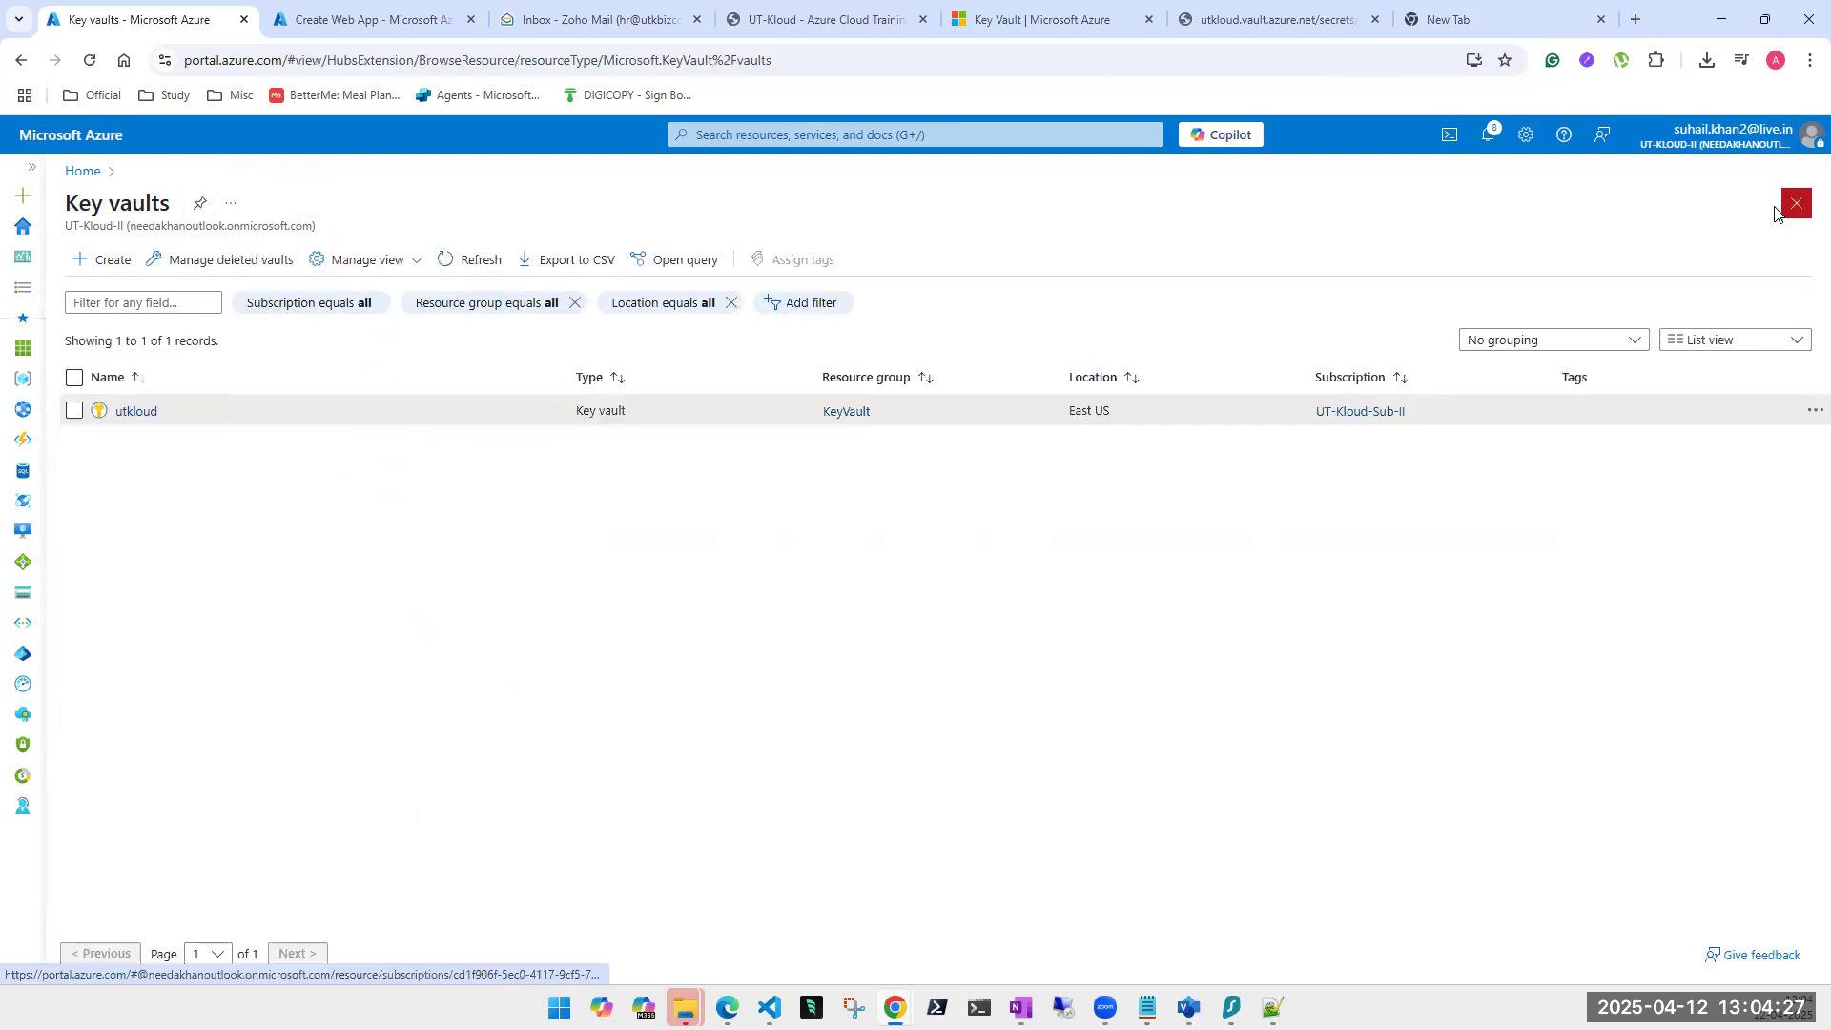
click(133, 411)
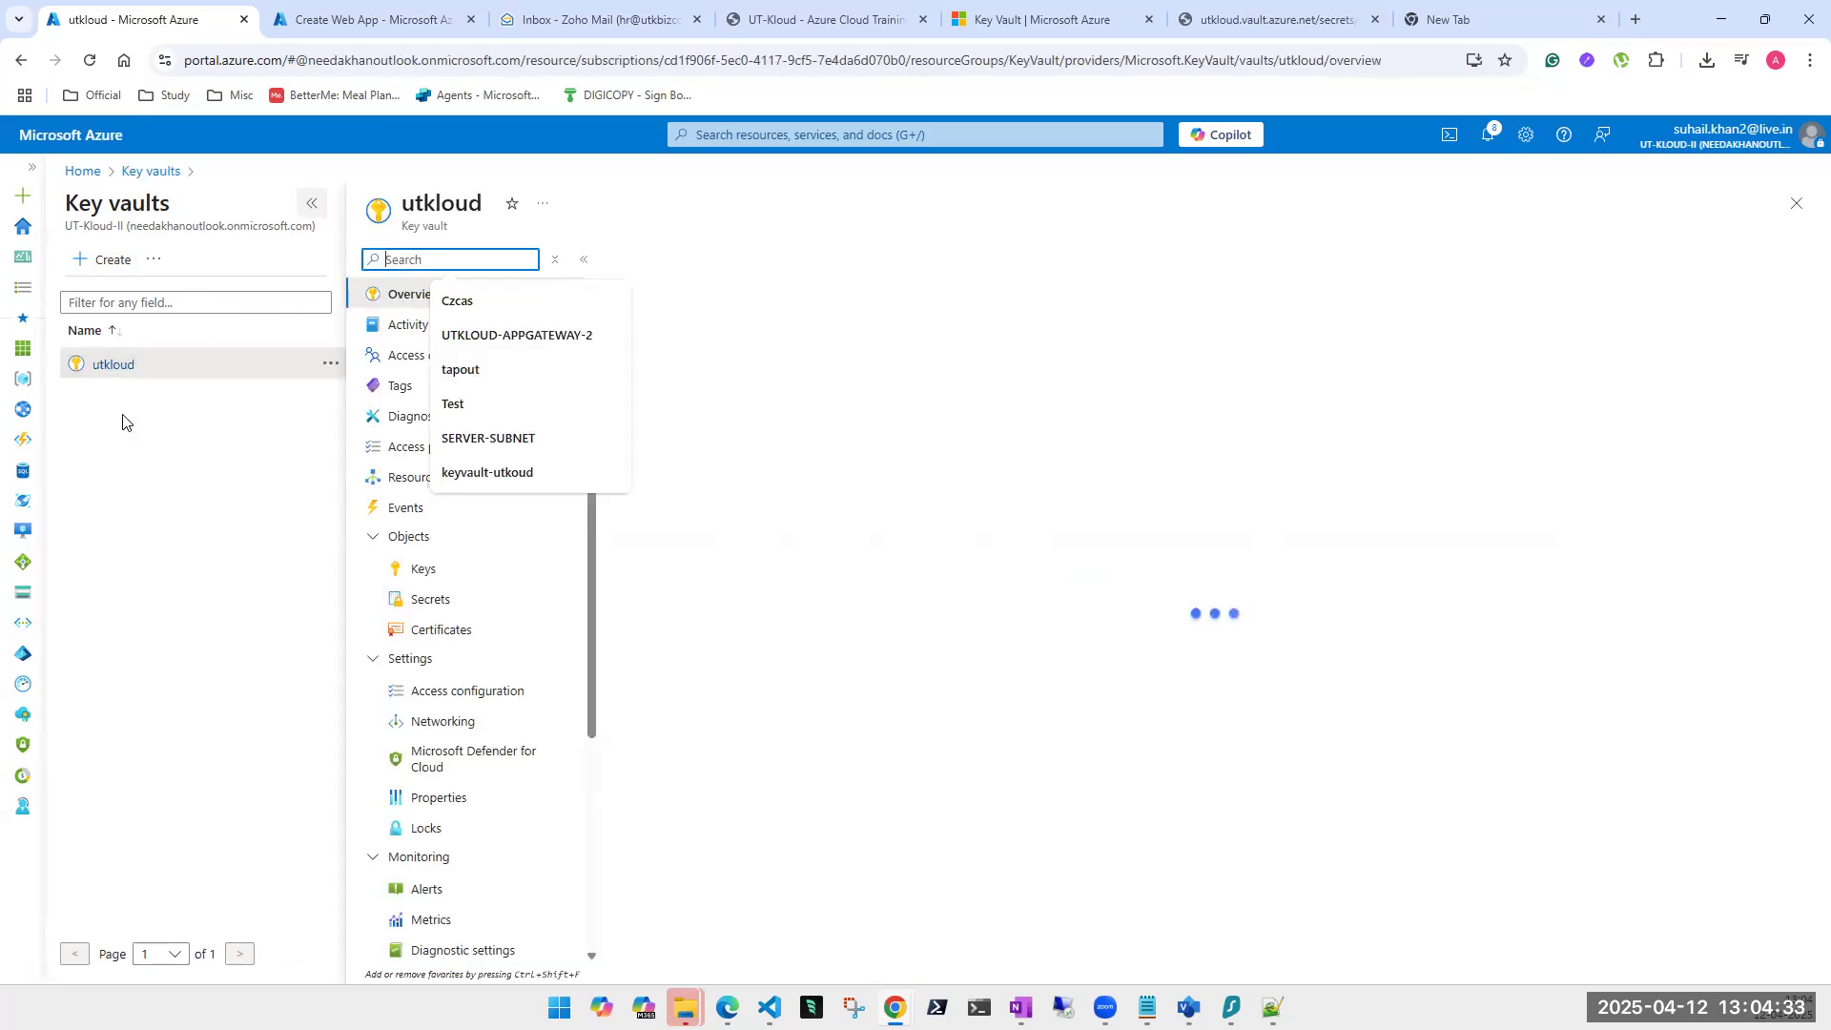
click(420, 633)
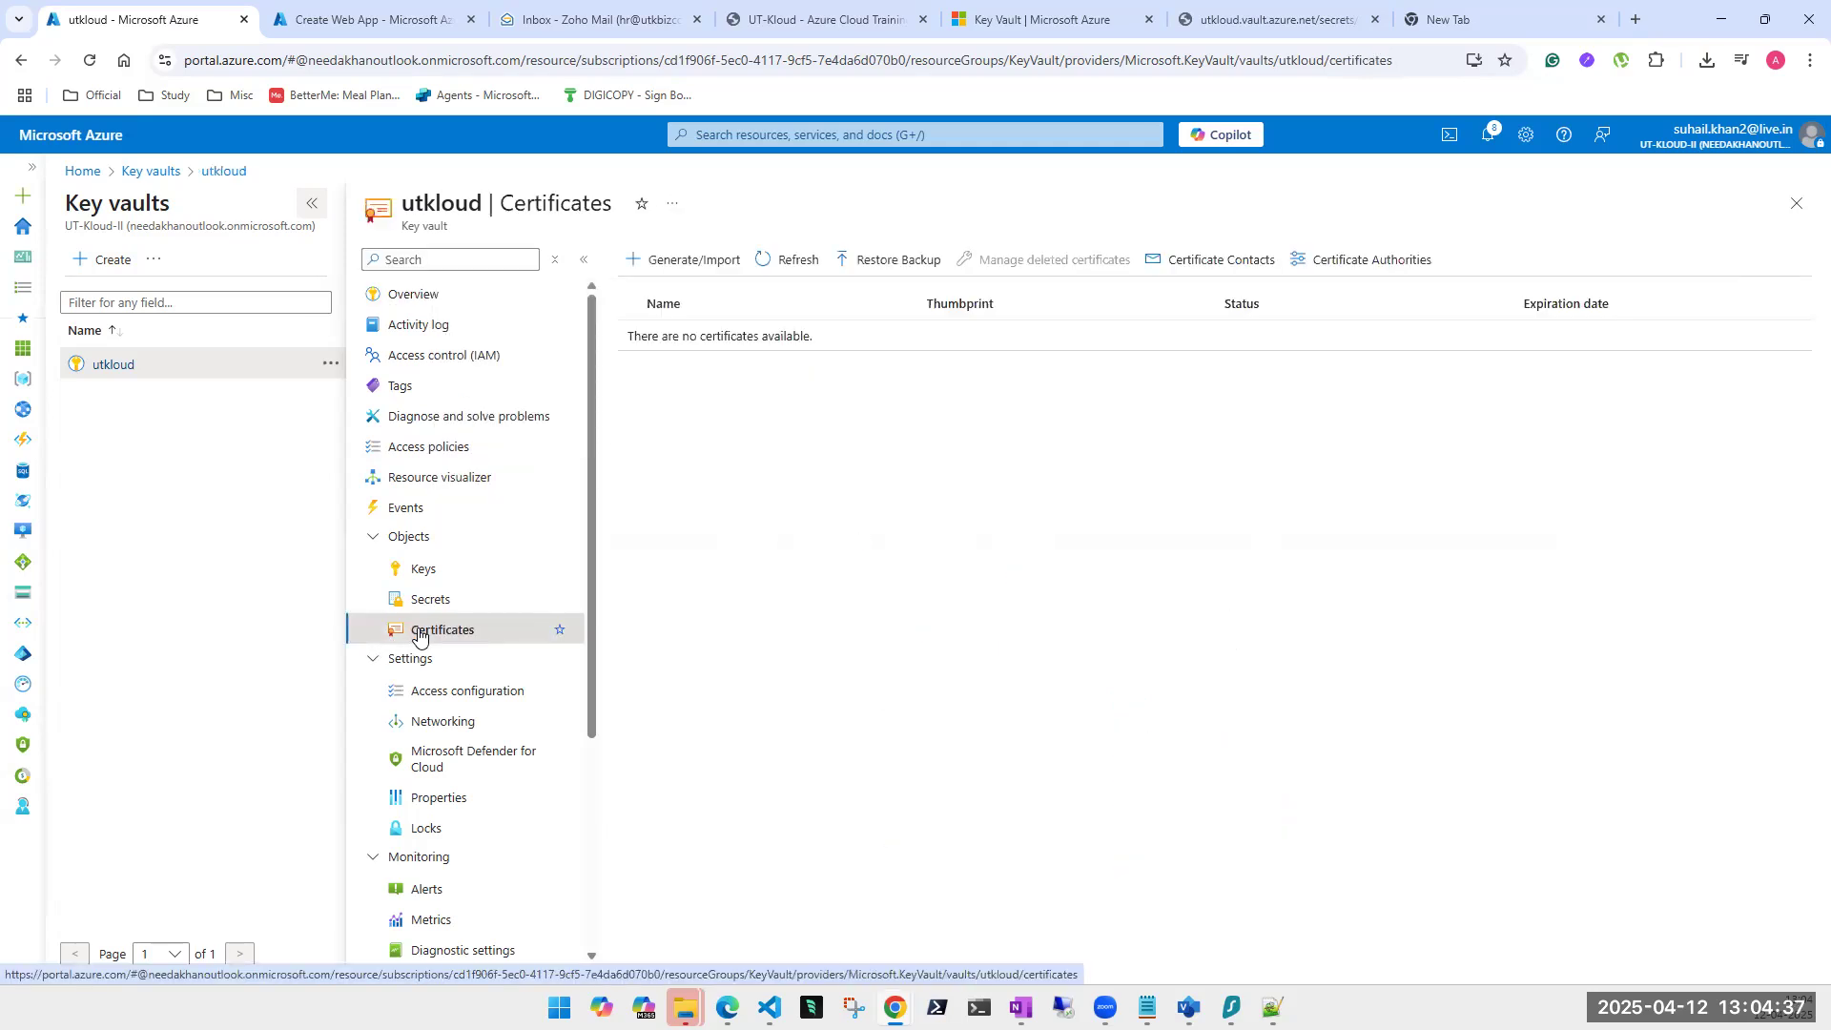
click(1799, 204)
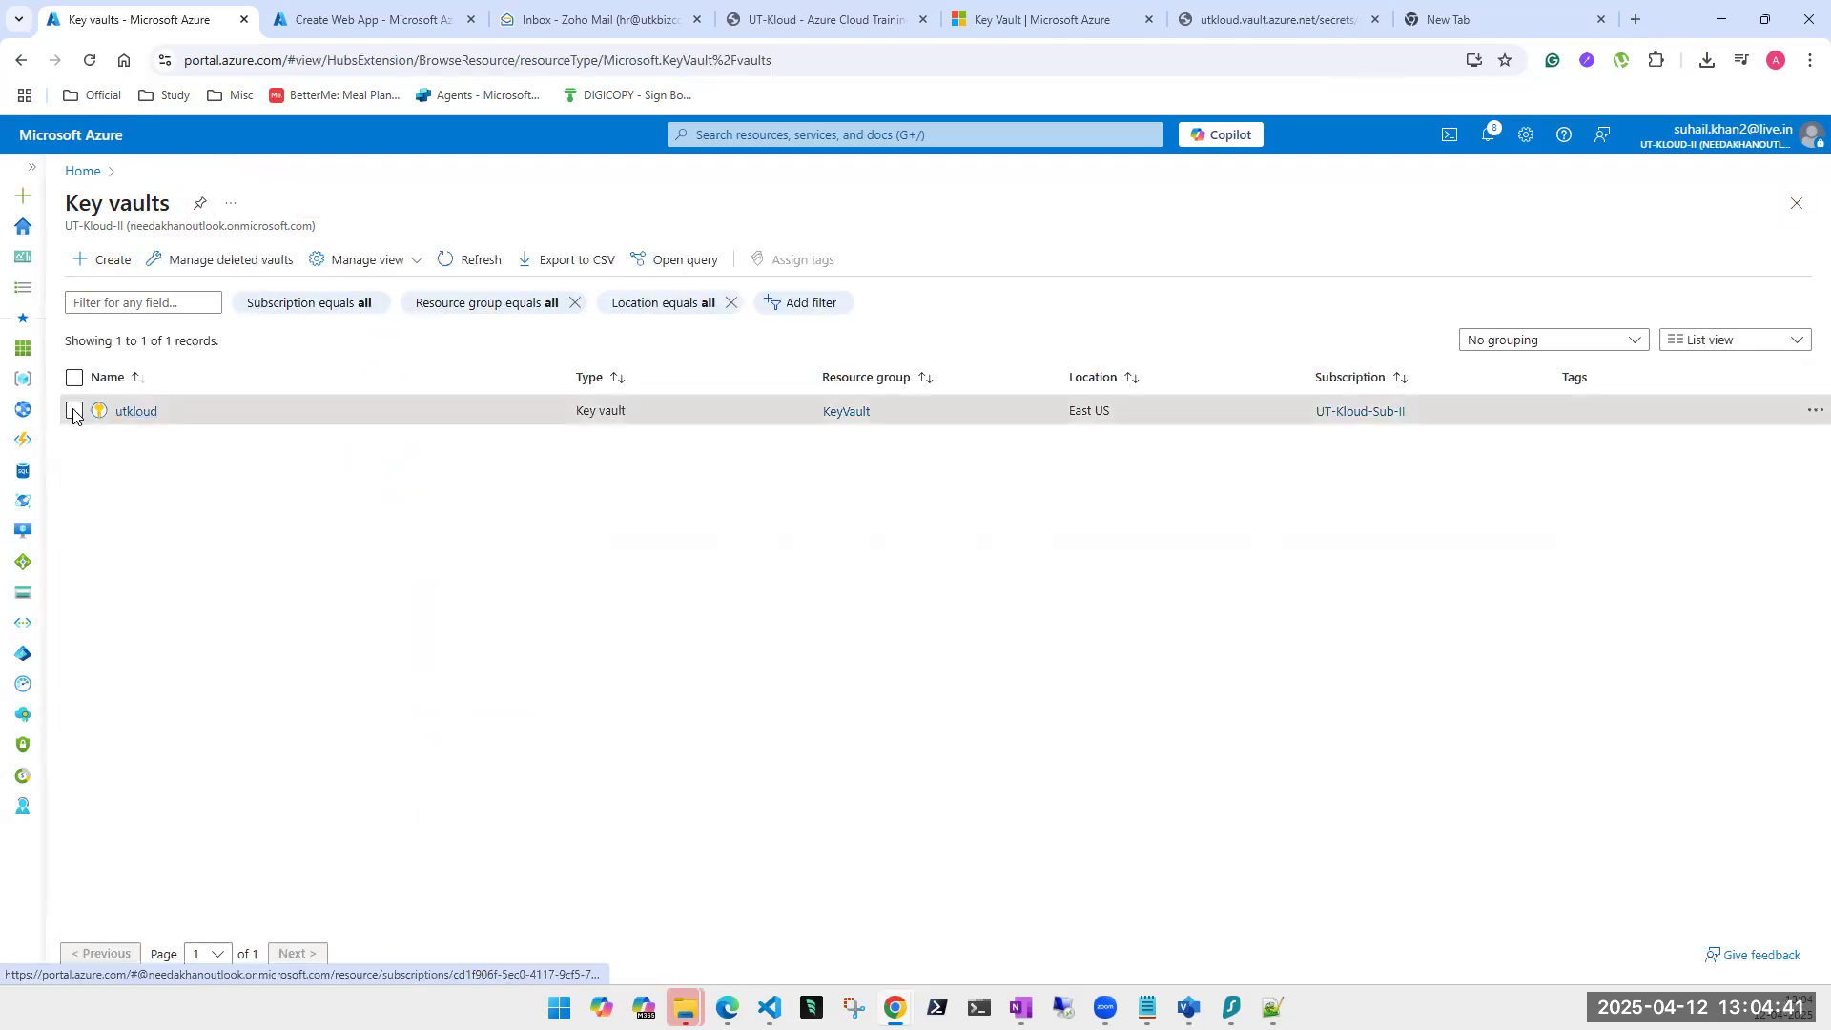
Delete the utkloud key vault, confirm the deletion, and dismiss both notifications.
click(141, 410)
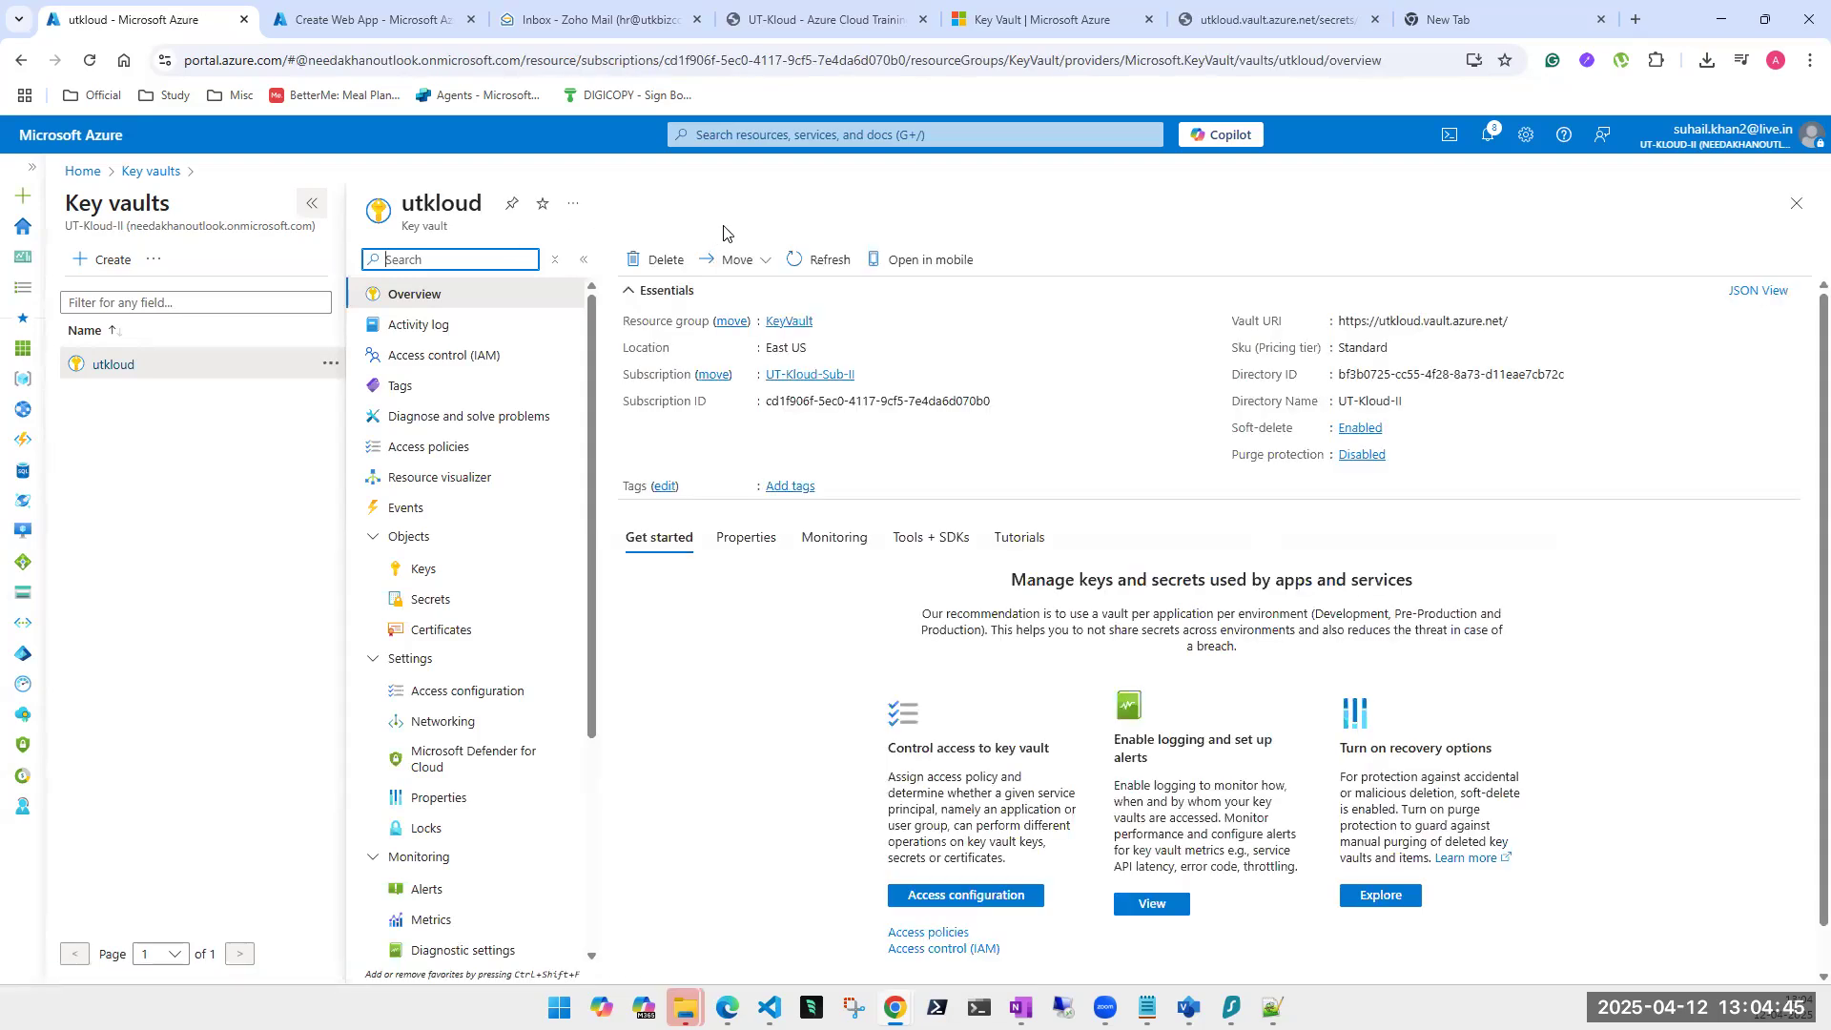
click(657, 261)
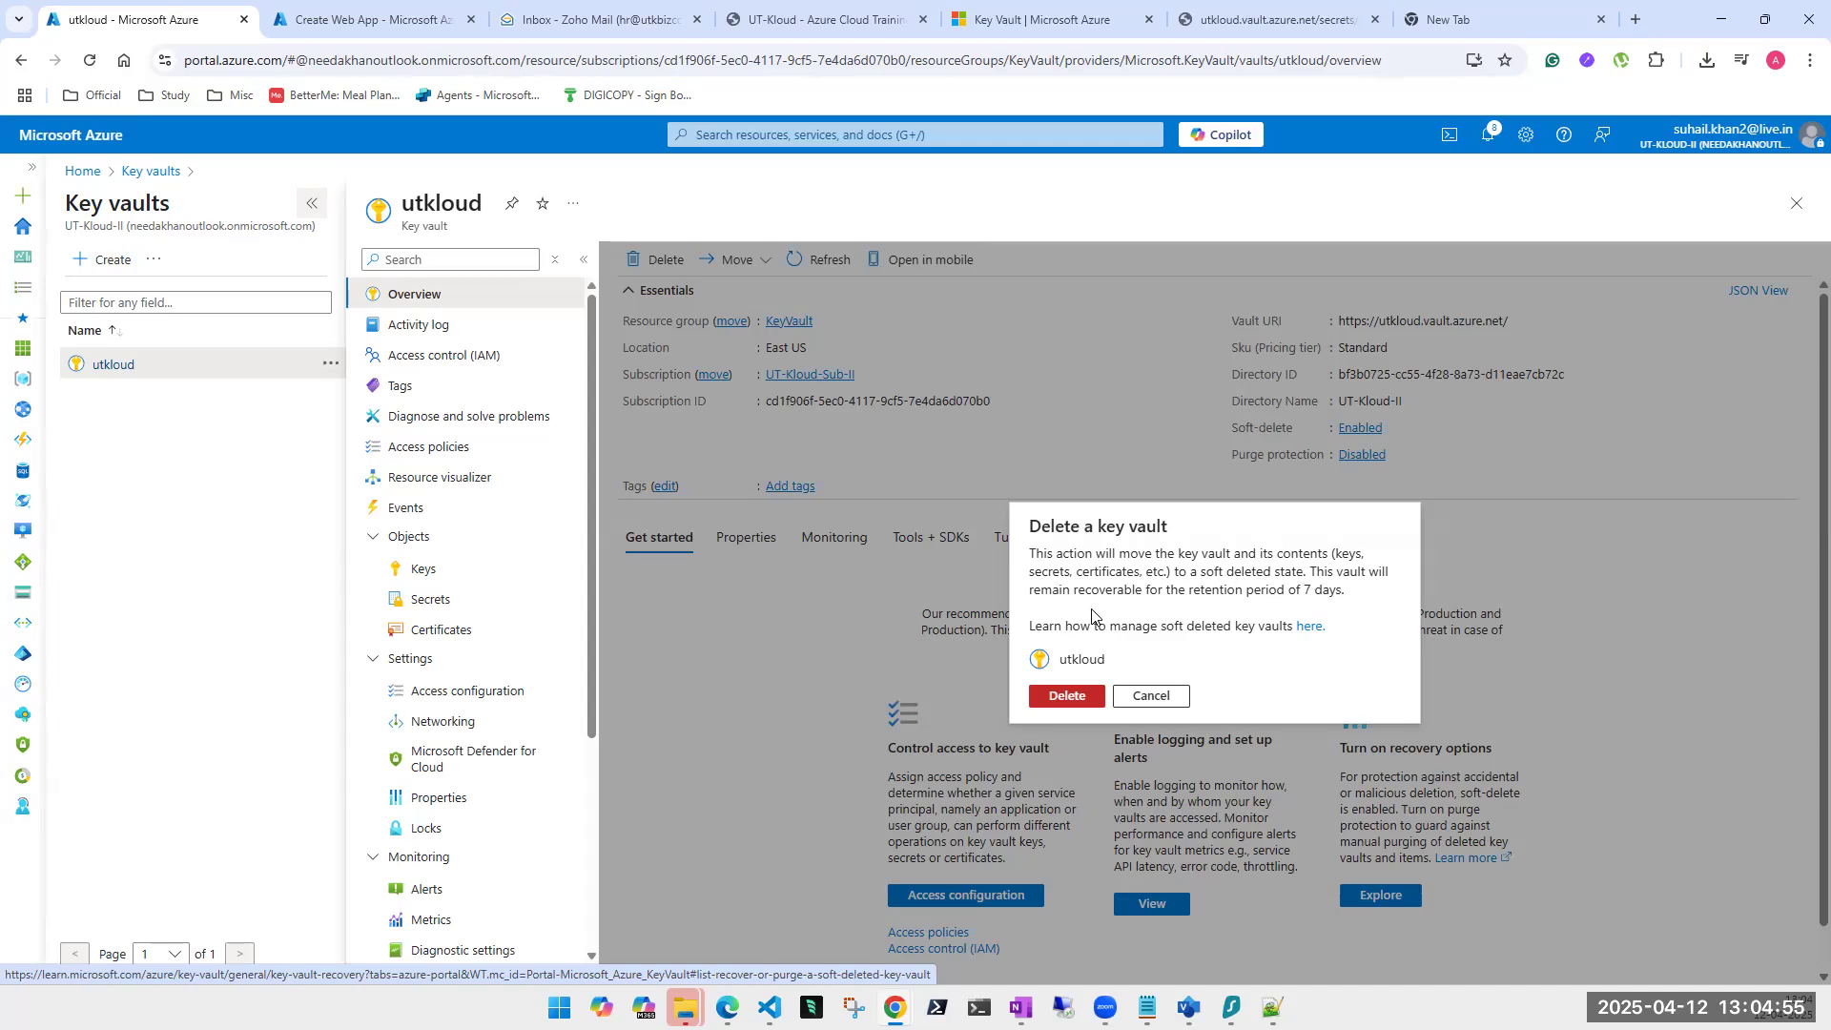
click(1068, 696)
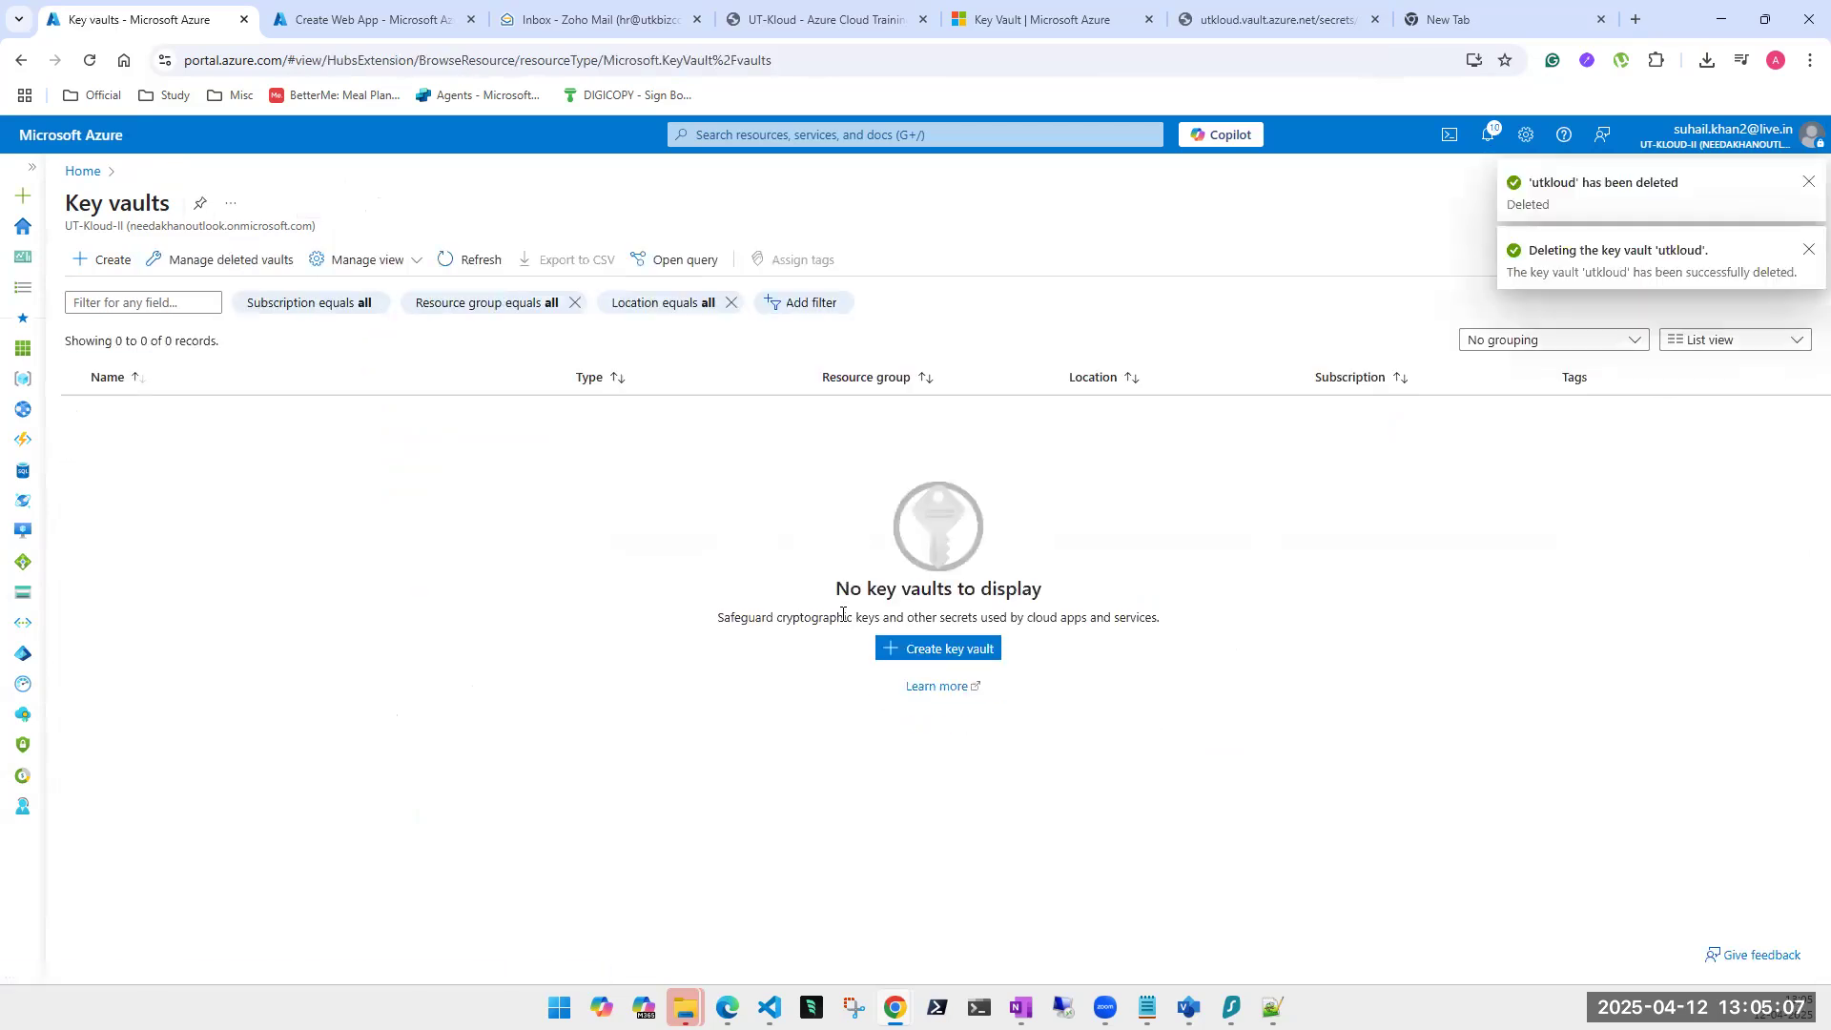
click(1808, 250)
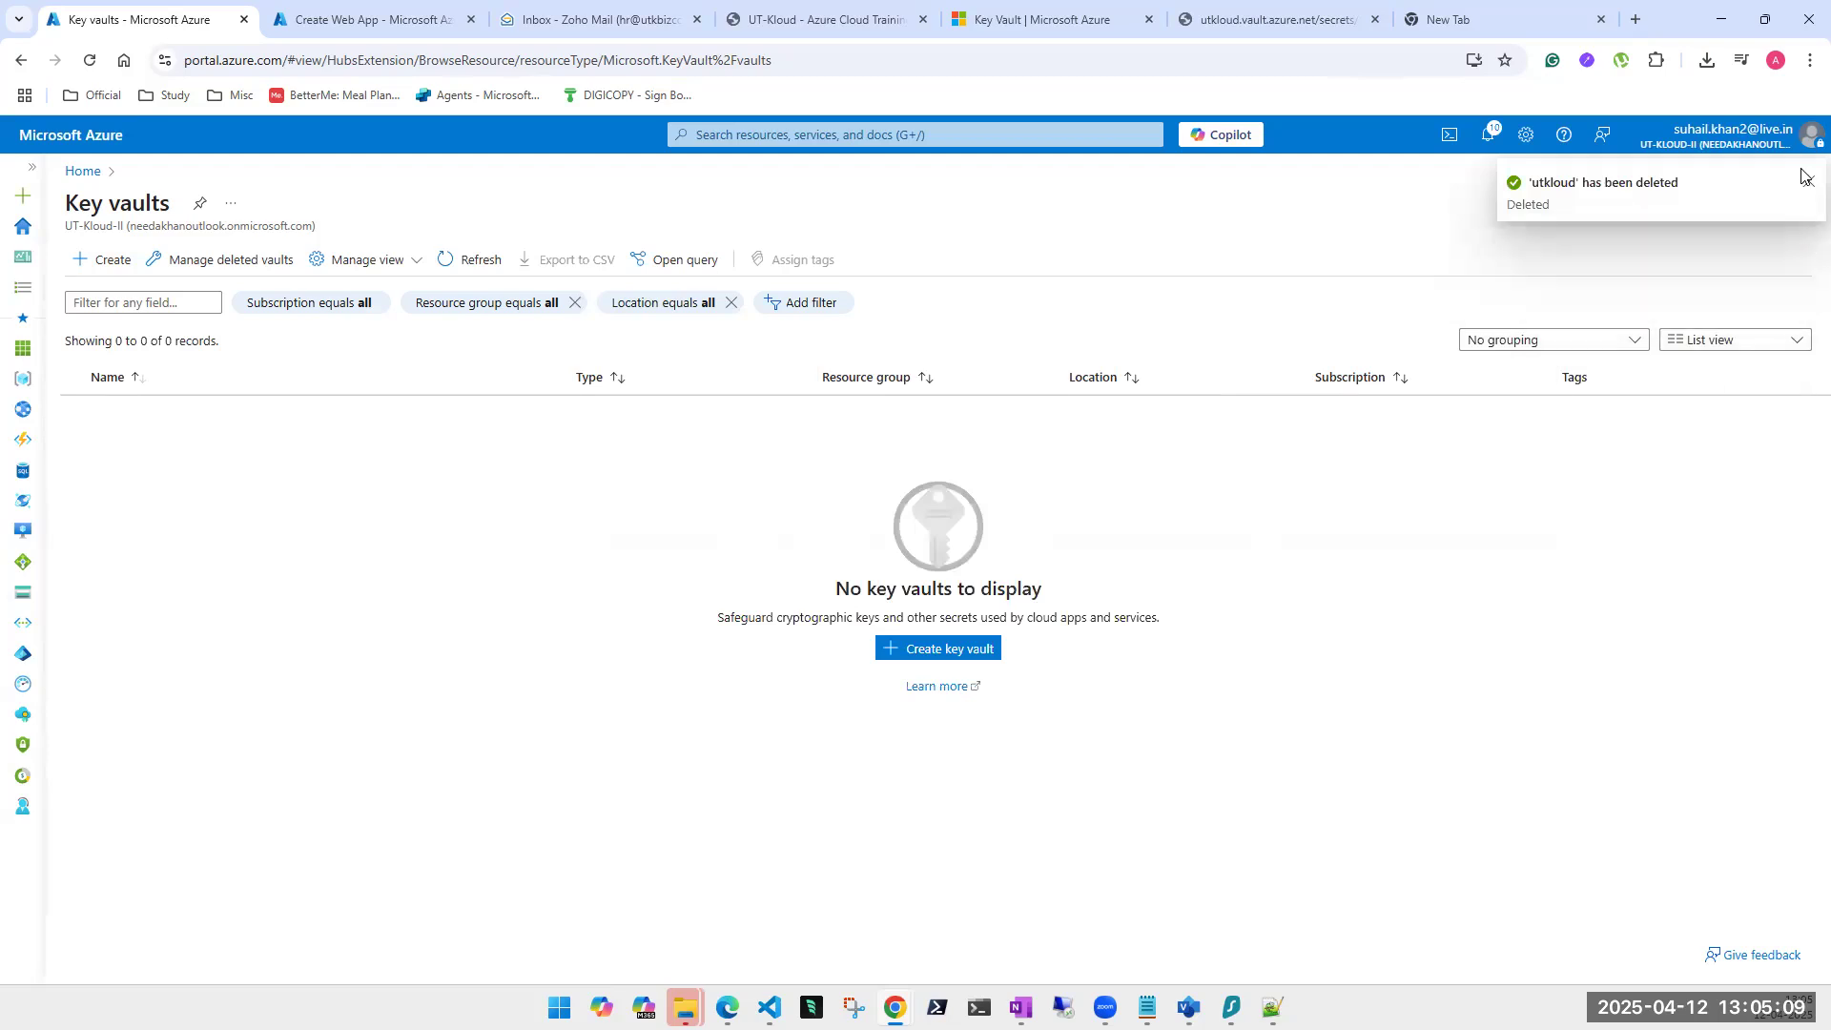
click(1809, 181)
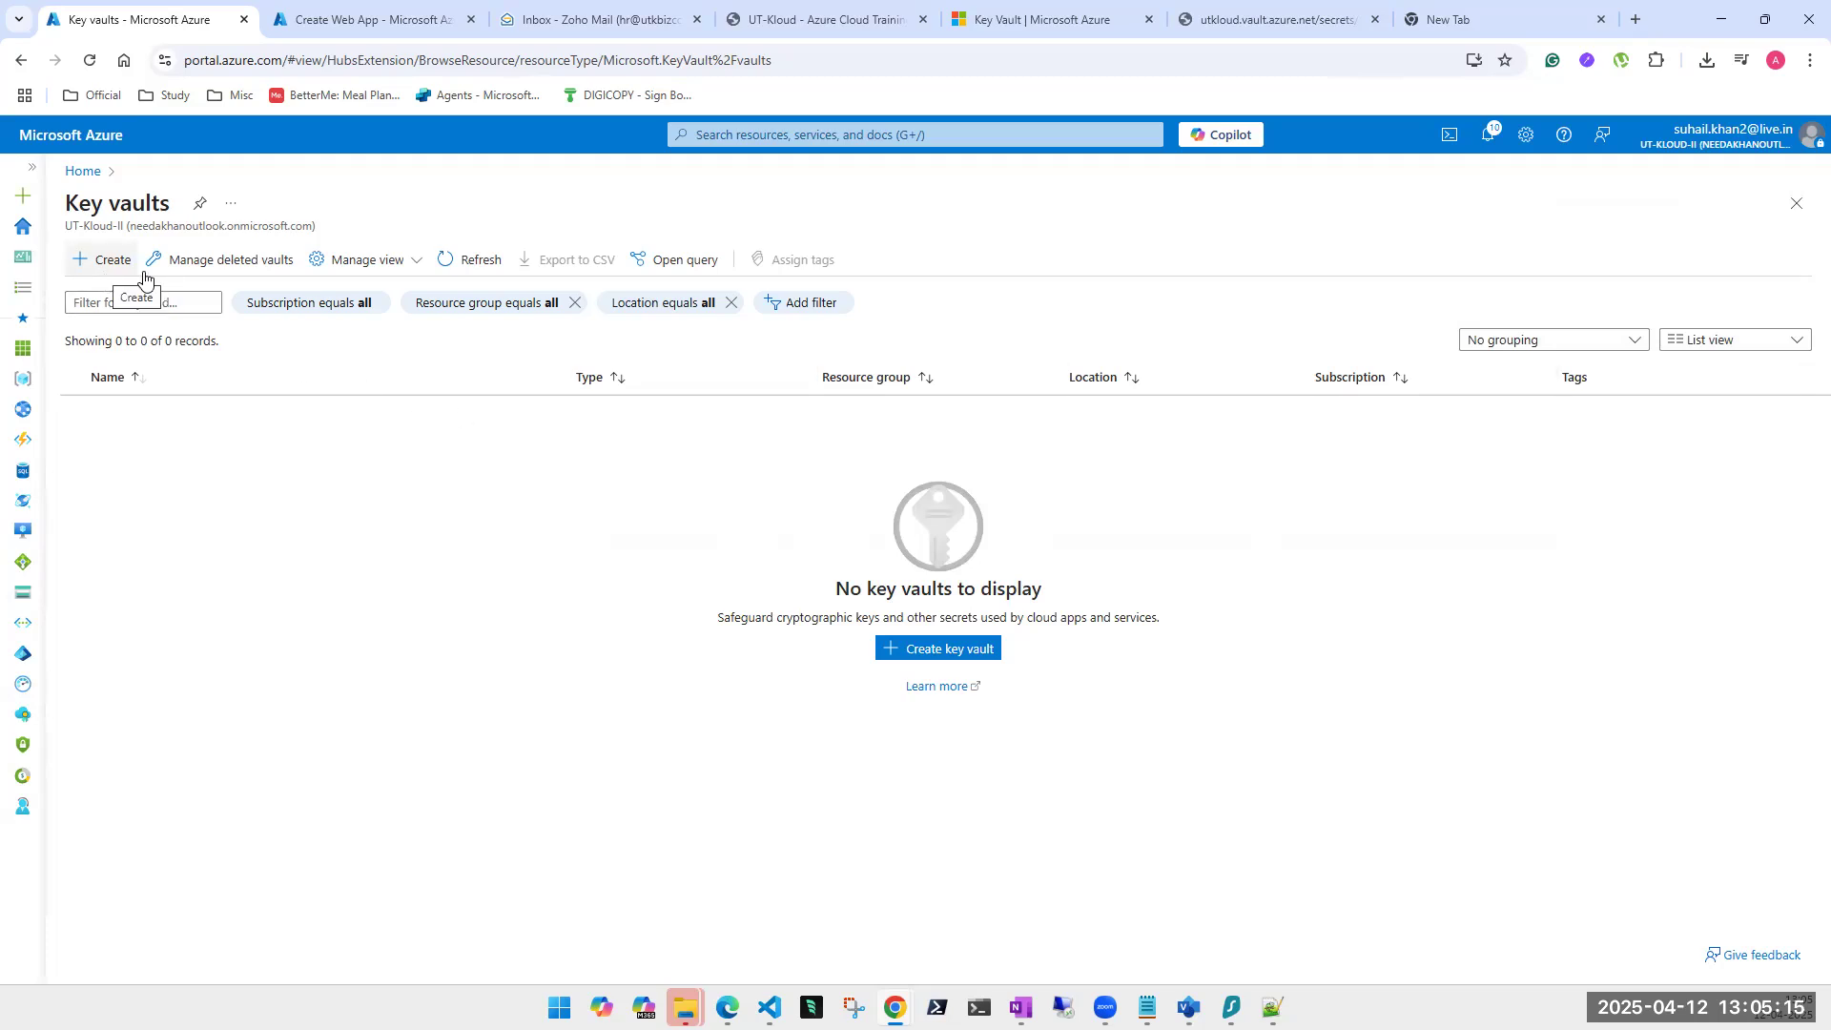
List deleted key vaults for the UT-Kloud-Sub-II subscription and select utkloud.
click(229, 270)
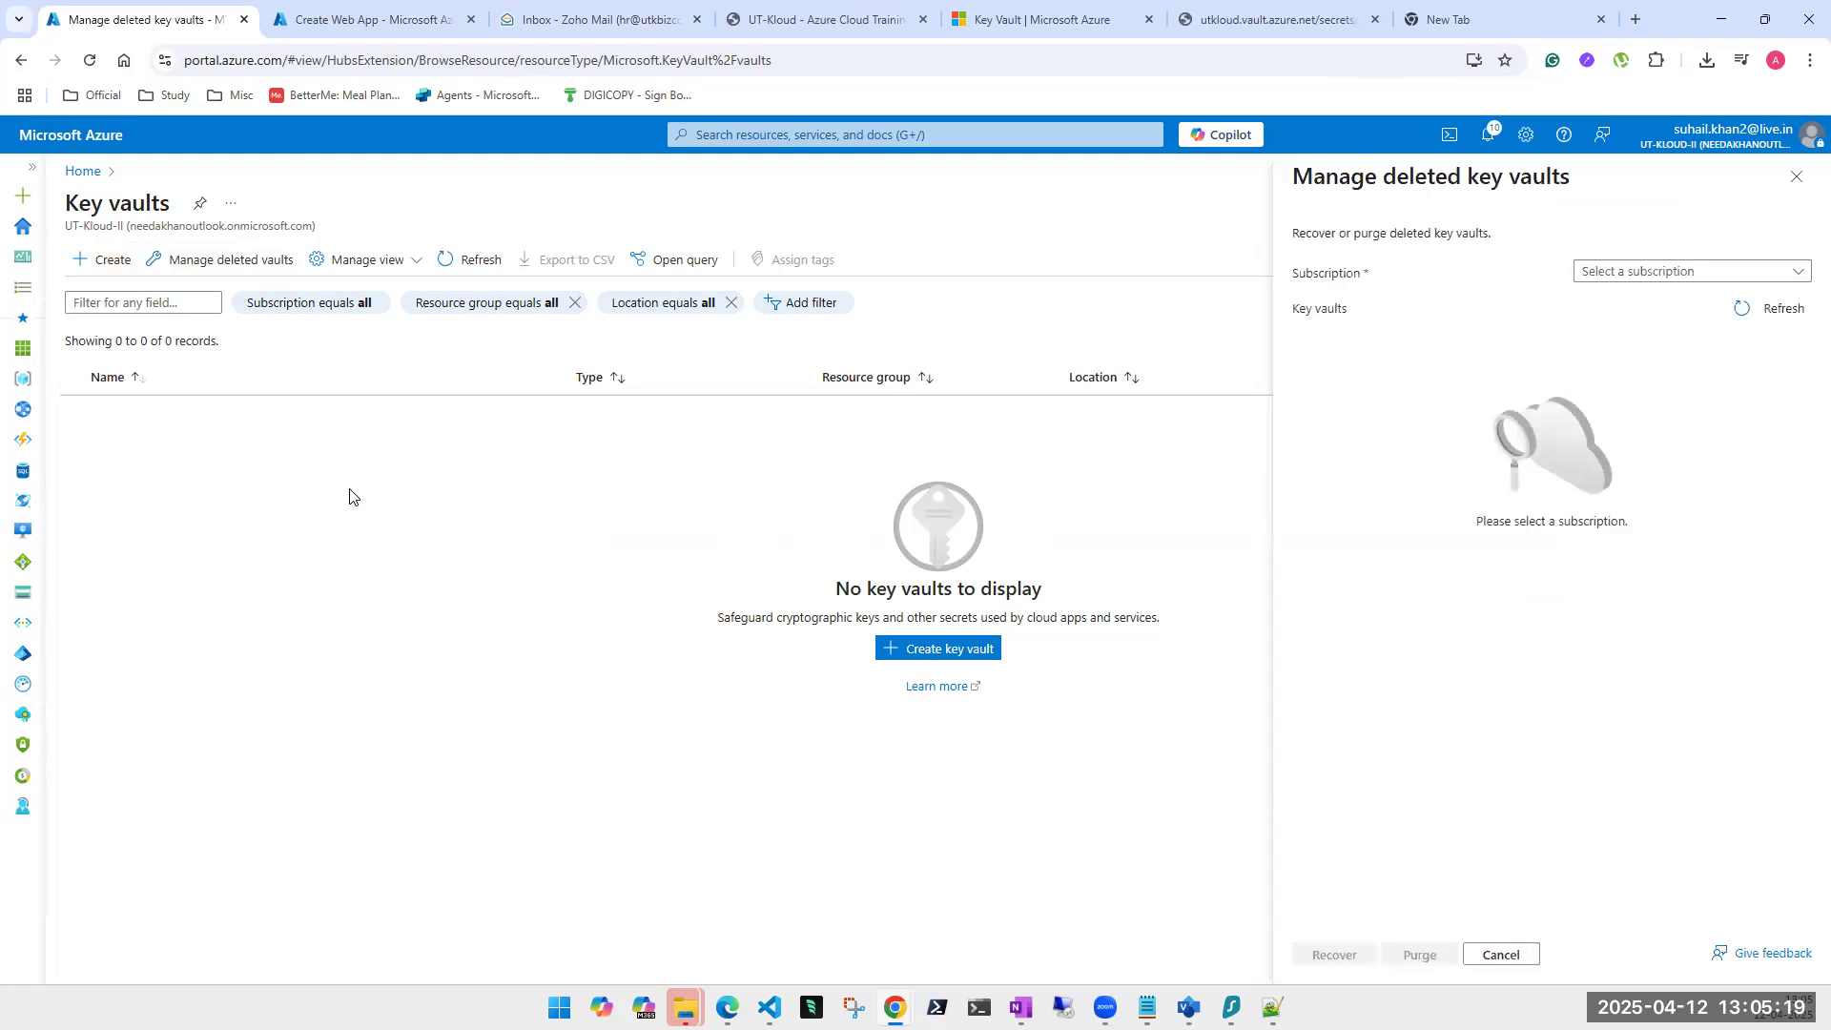
click(1656, 272)
click(1654, 336)
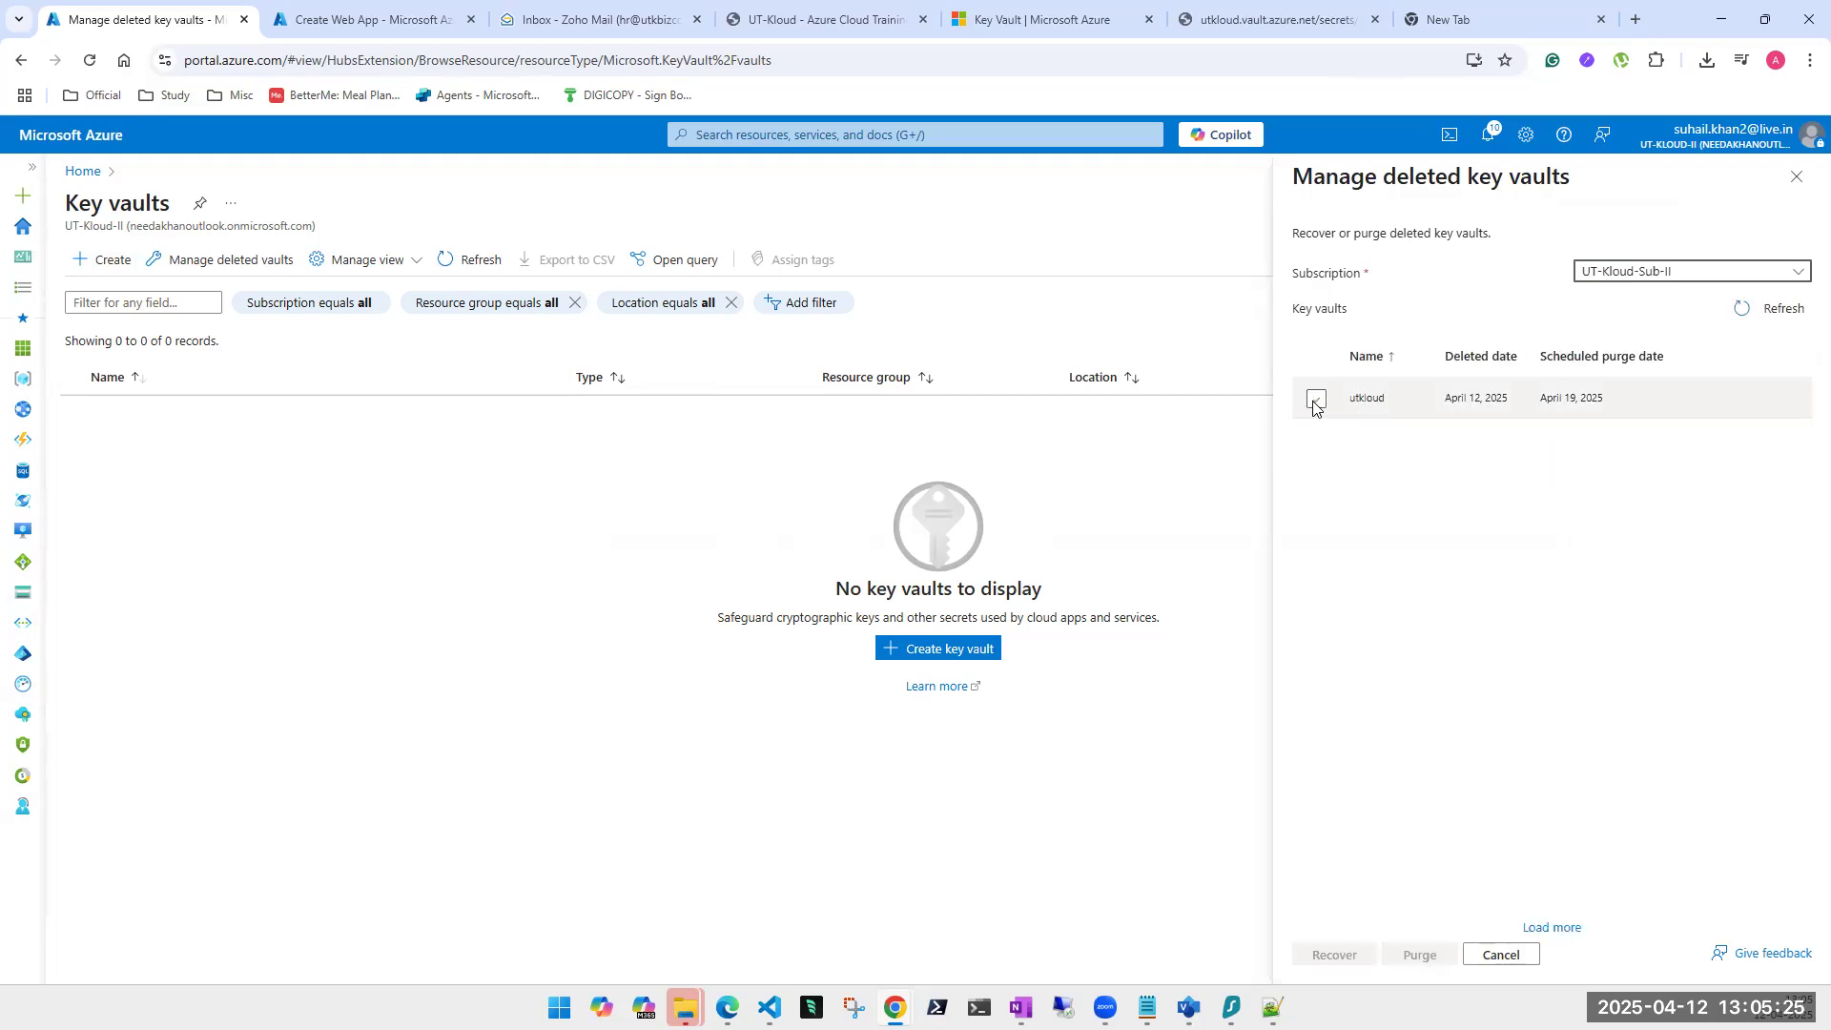
click(1316, 399)
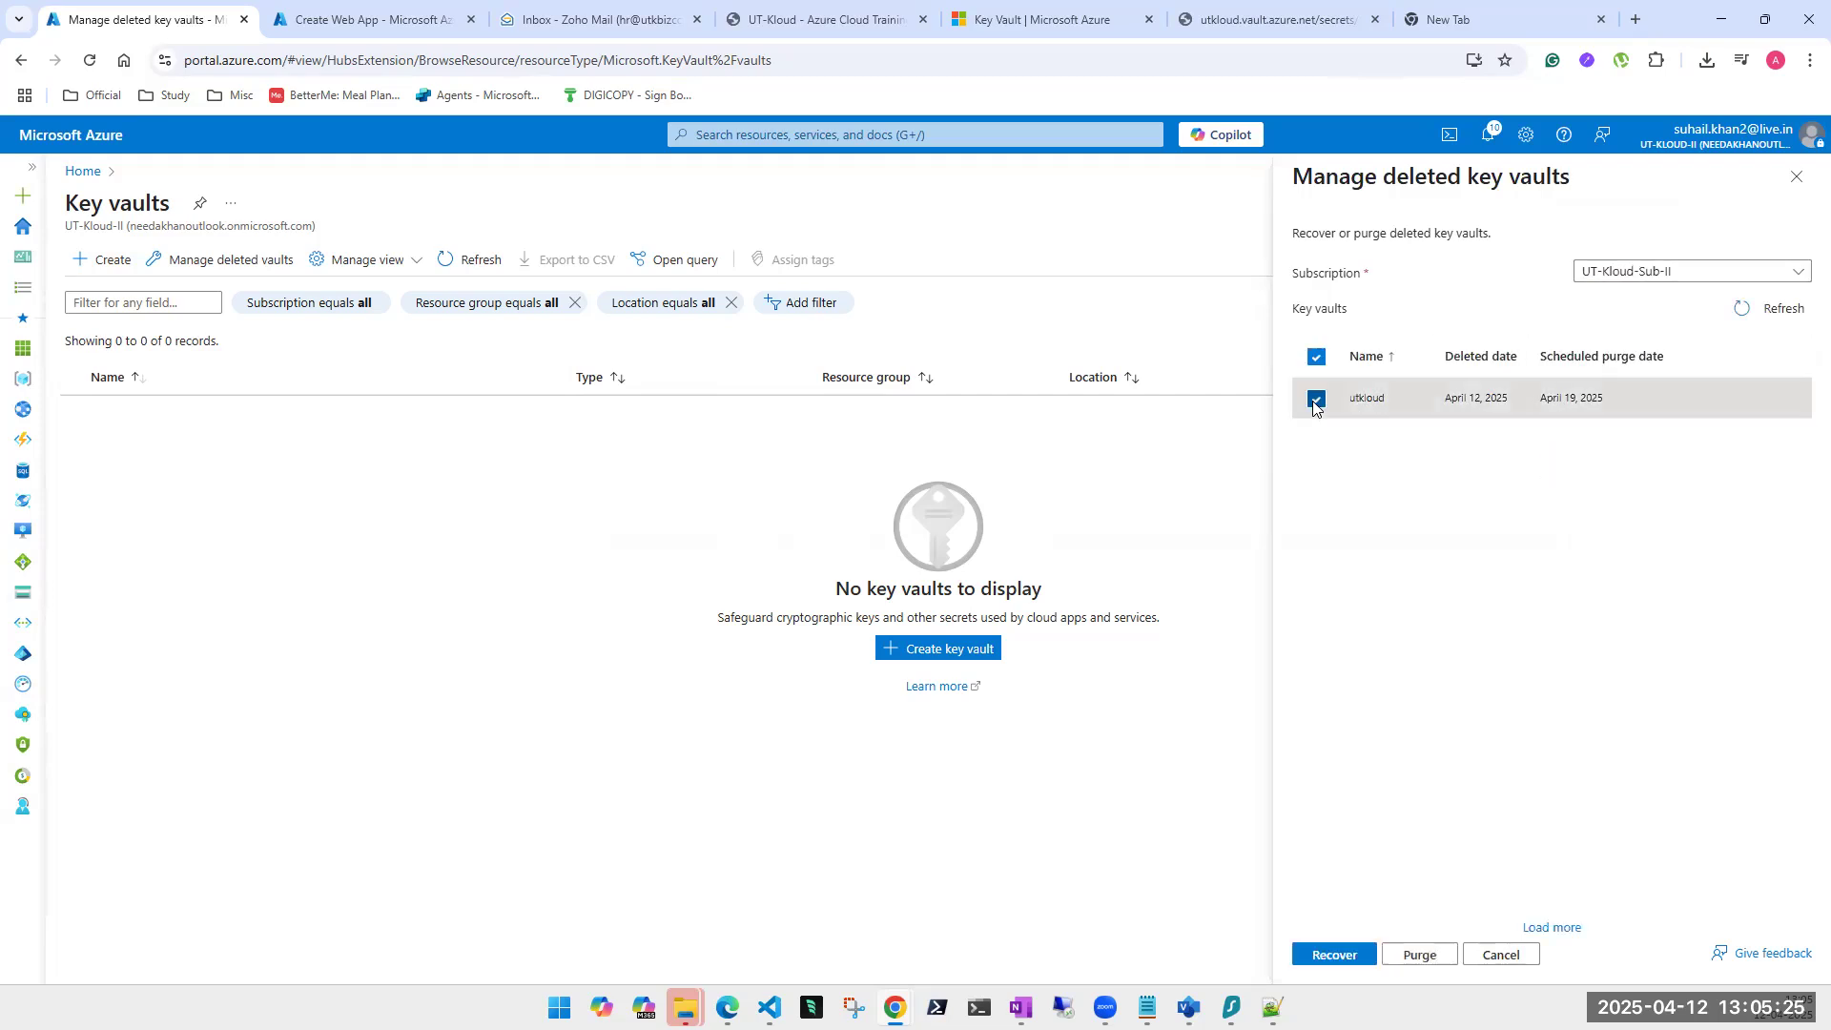
Purge utkloud, backing out of the first confirmation before confirming Delete the second time.
click(1421, 966)
click(1421, 958)
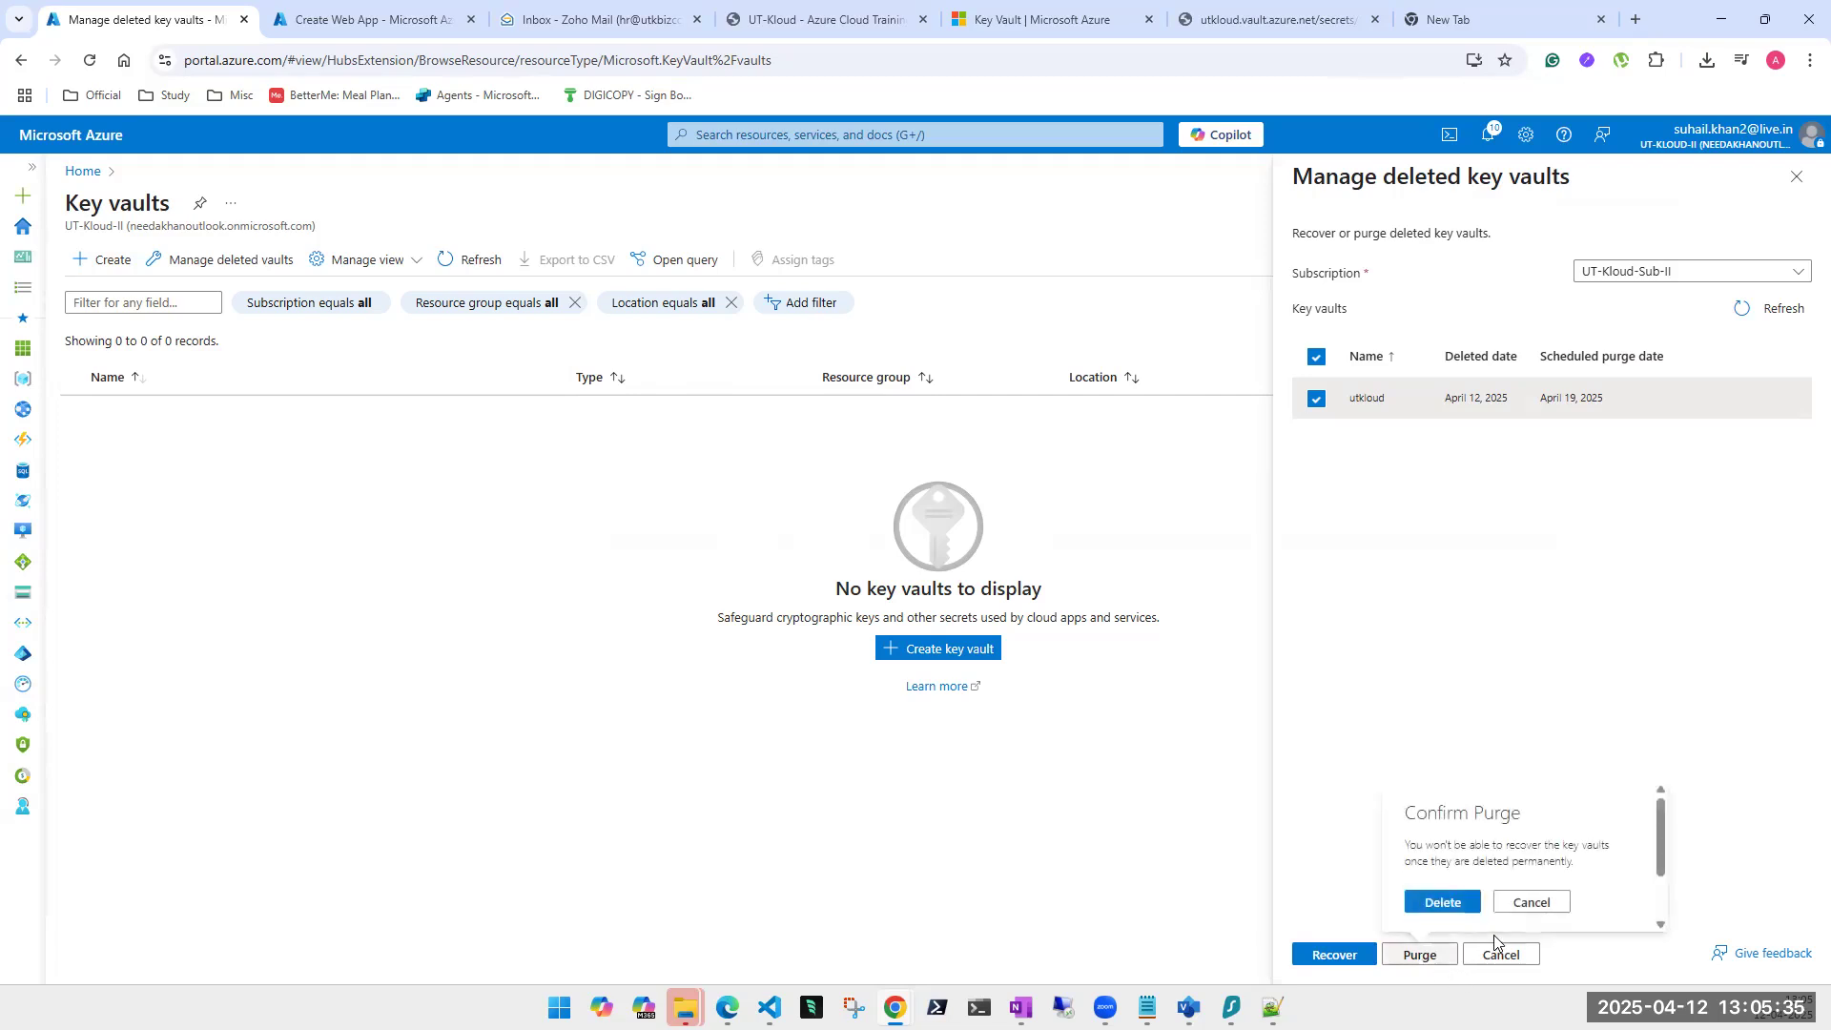
click(1526, 904)
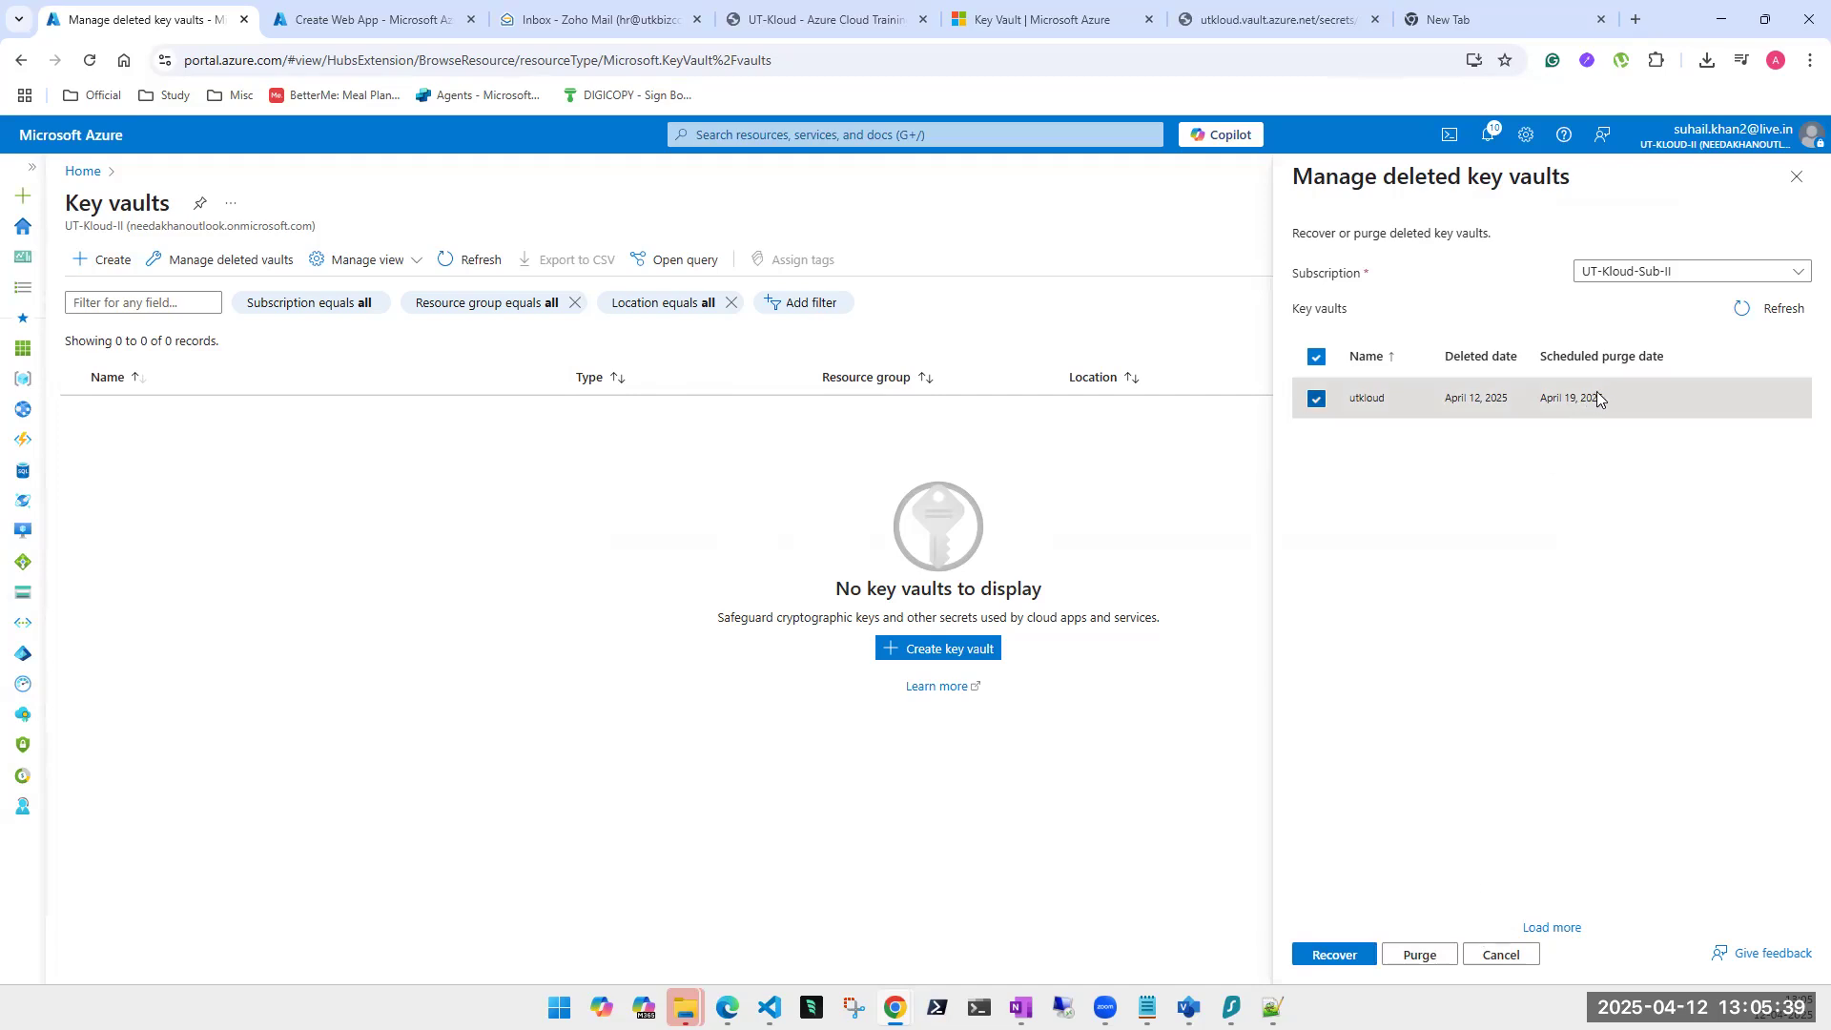
click(1426, 956)
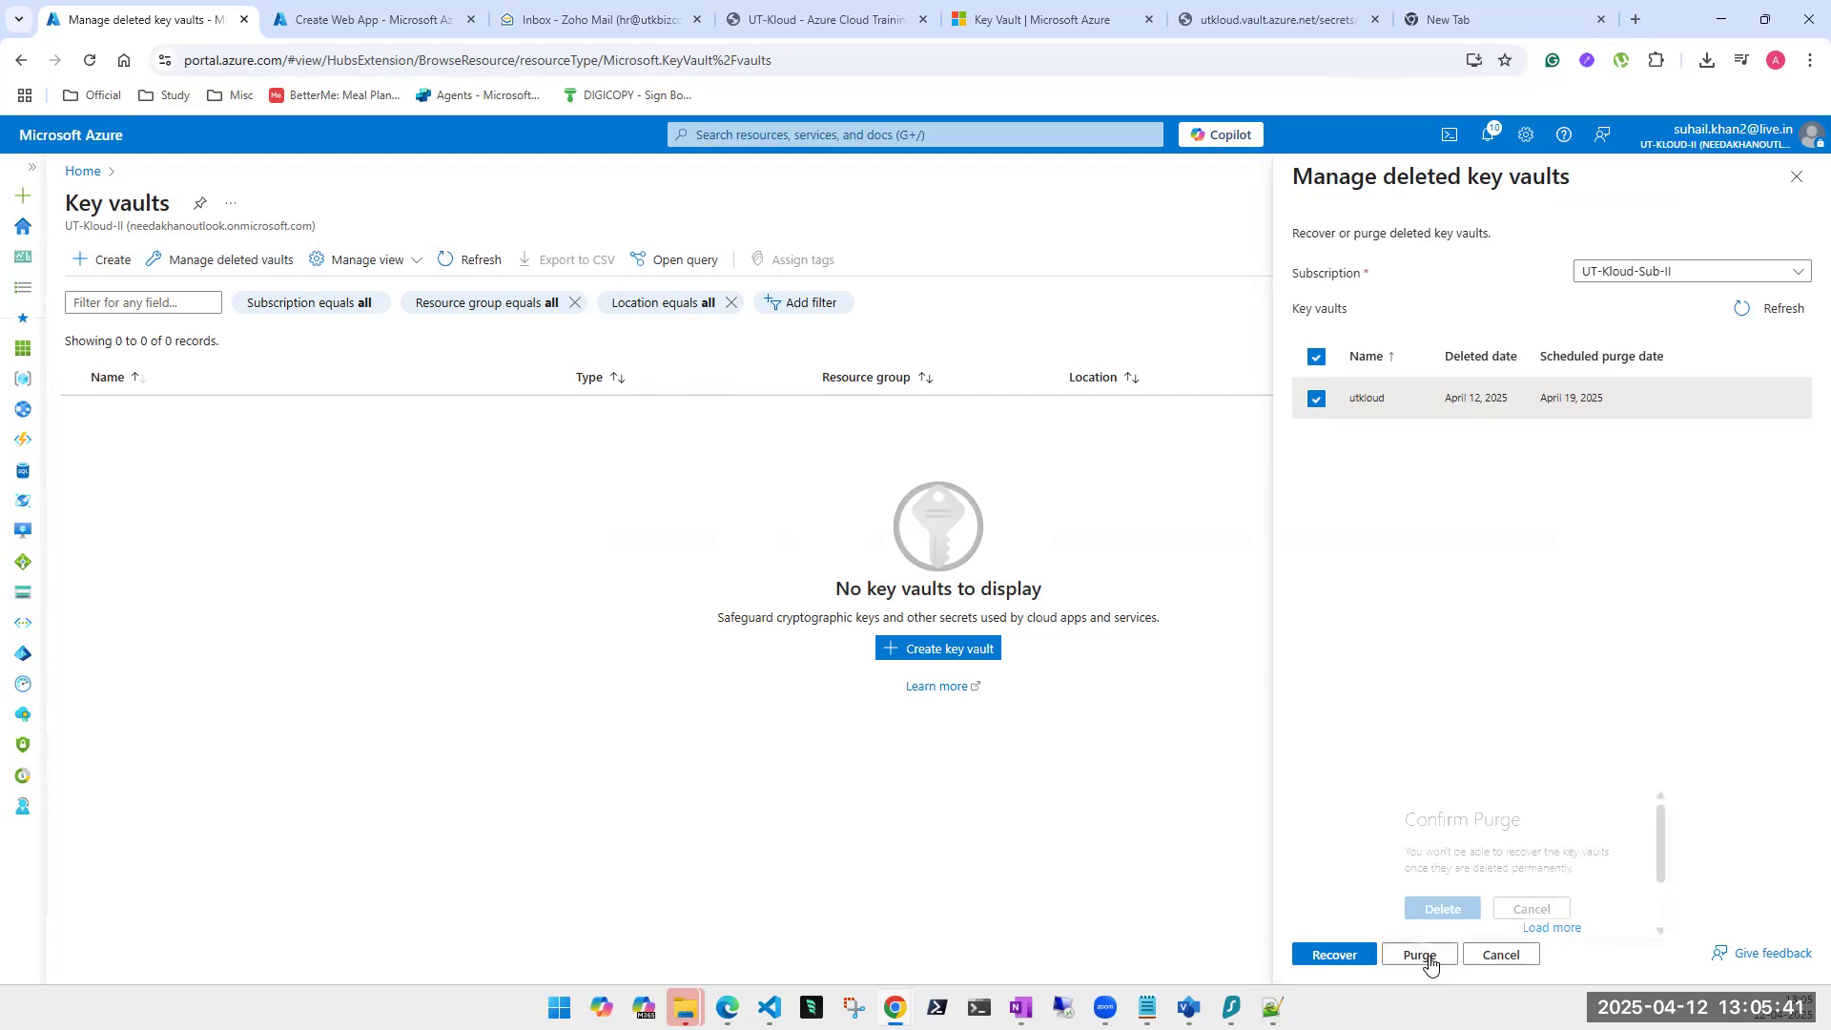
click(1440, 914)
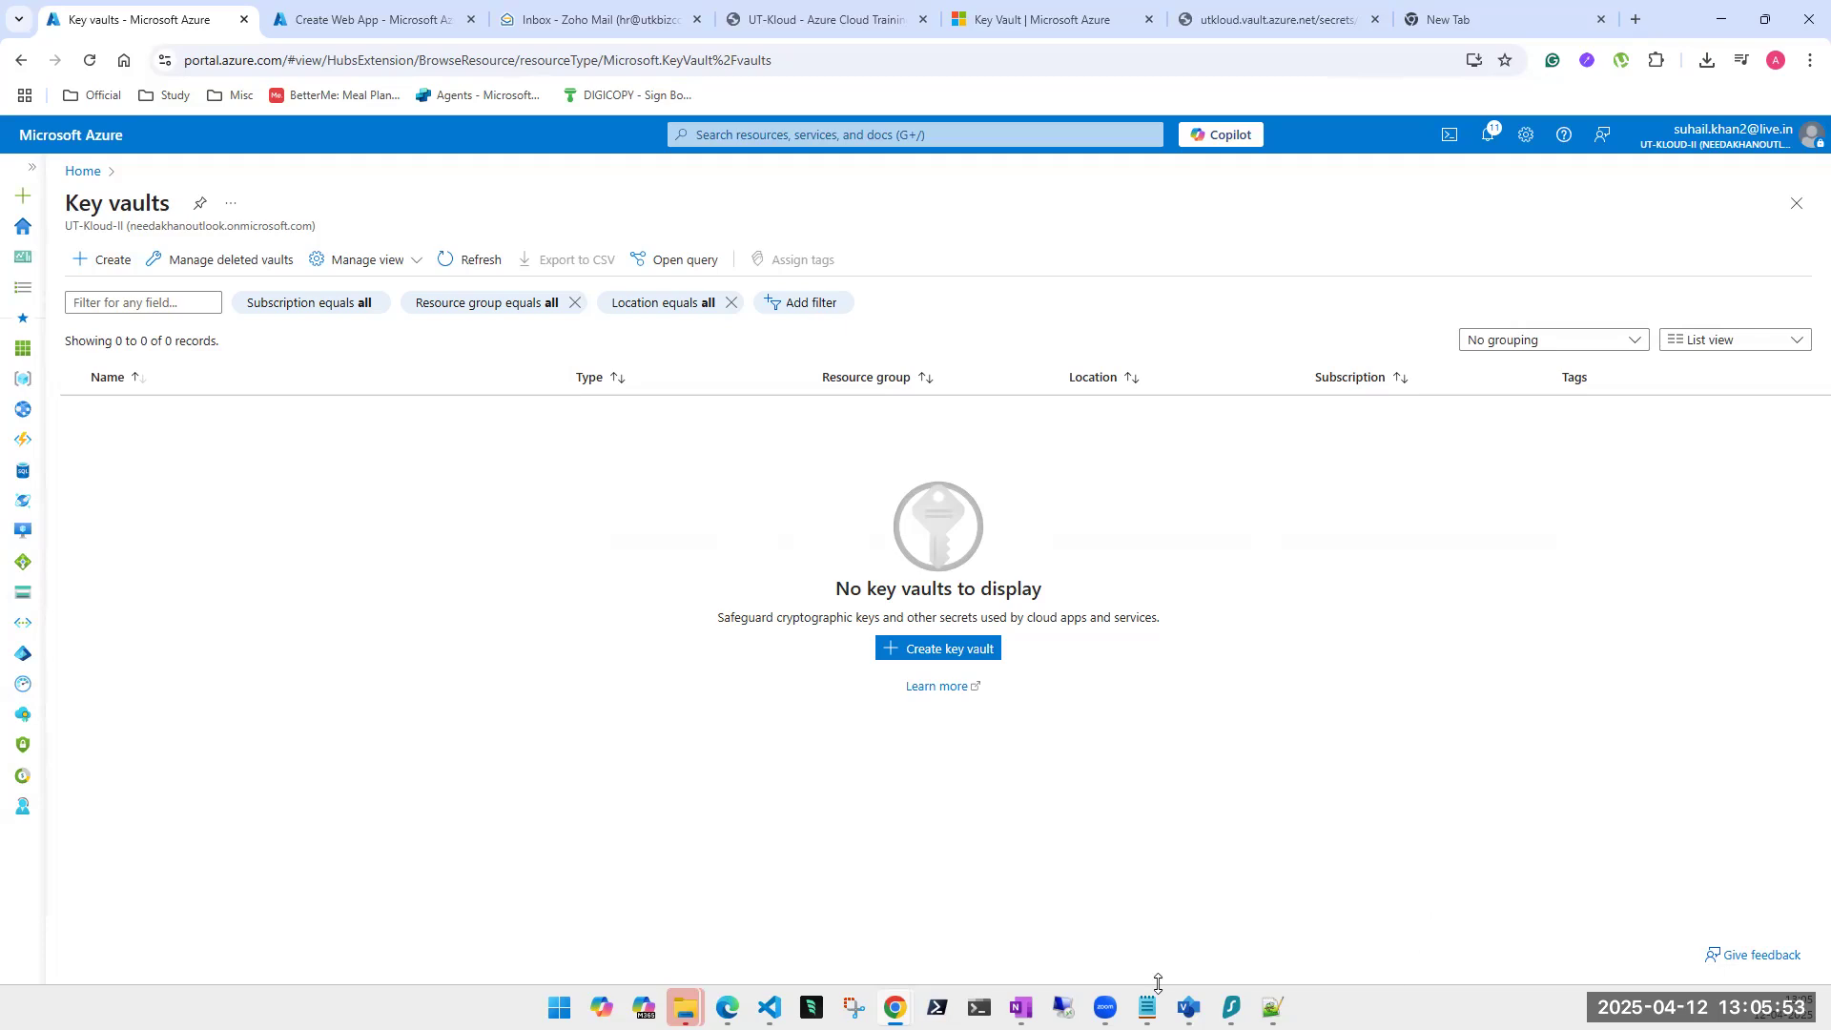
Switch to OneNote and highlight the VAULT SERVICES line on the PaaS page.
click(1021, 1007)
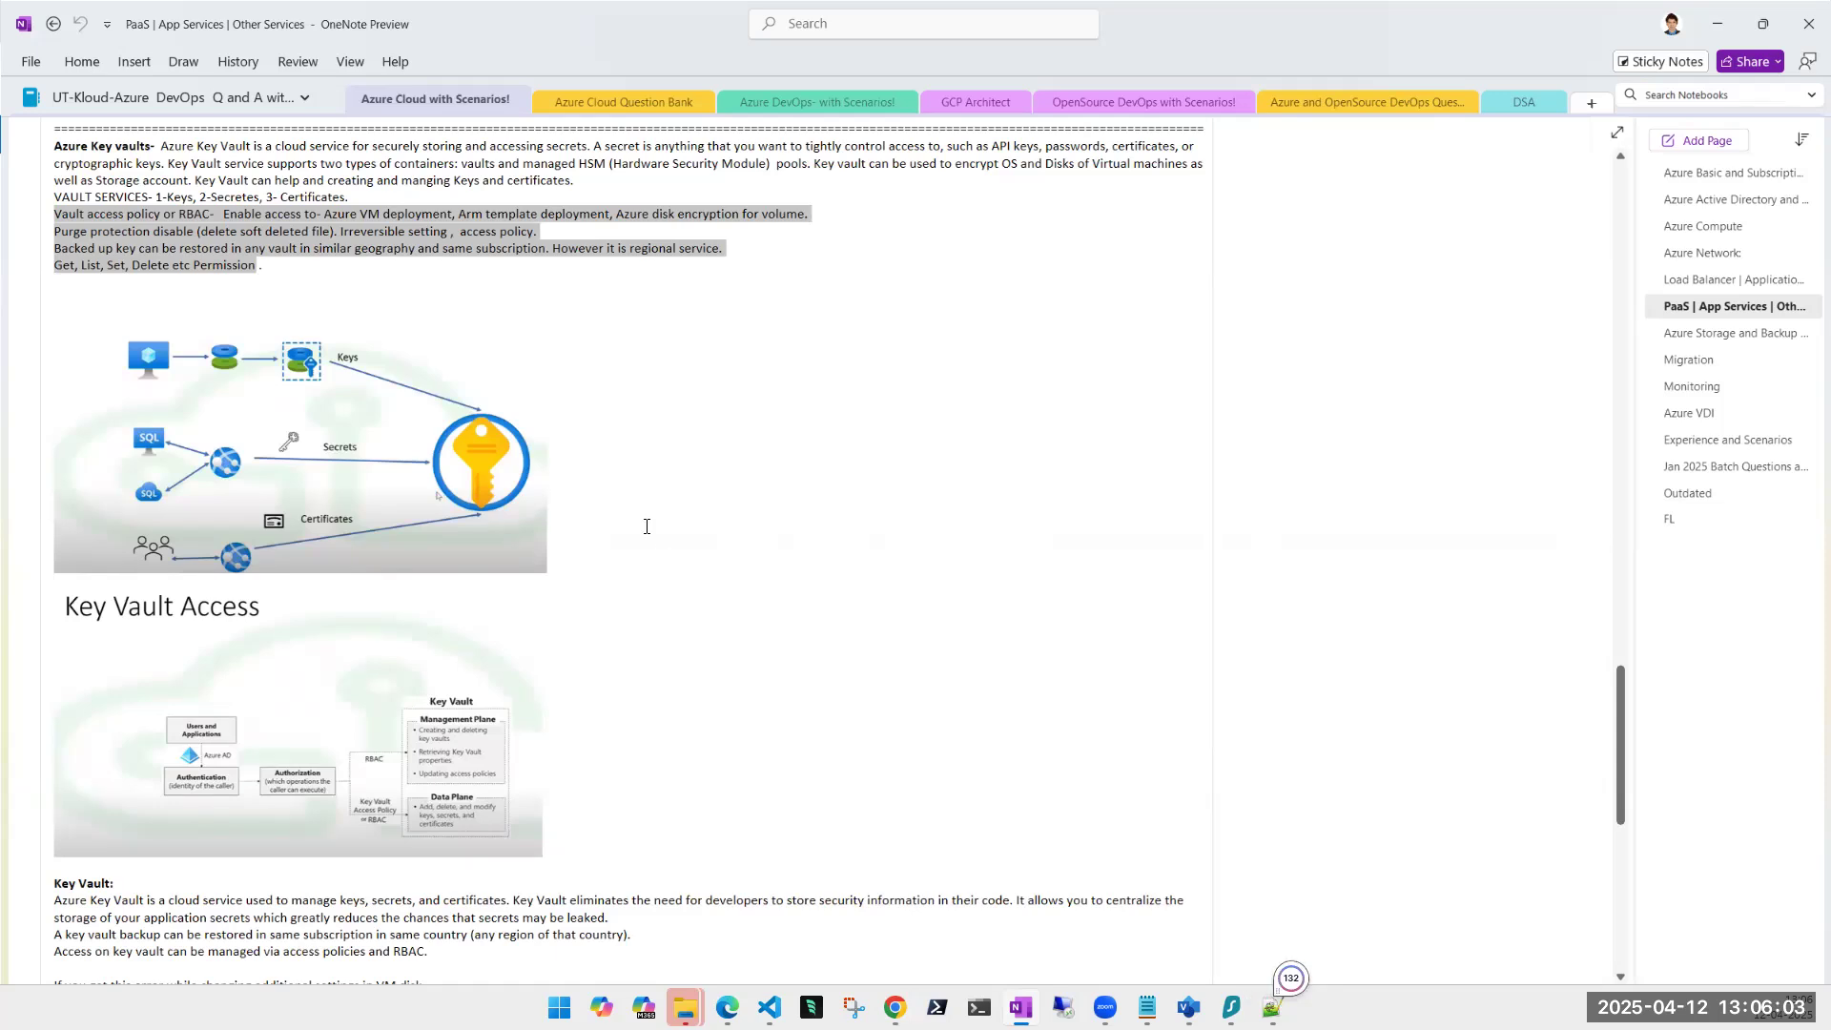
click(434, 294)
drag(353, 198, 64, 197)
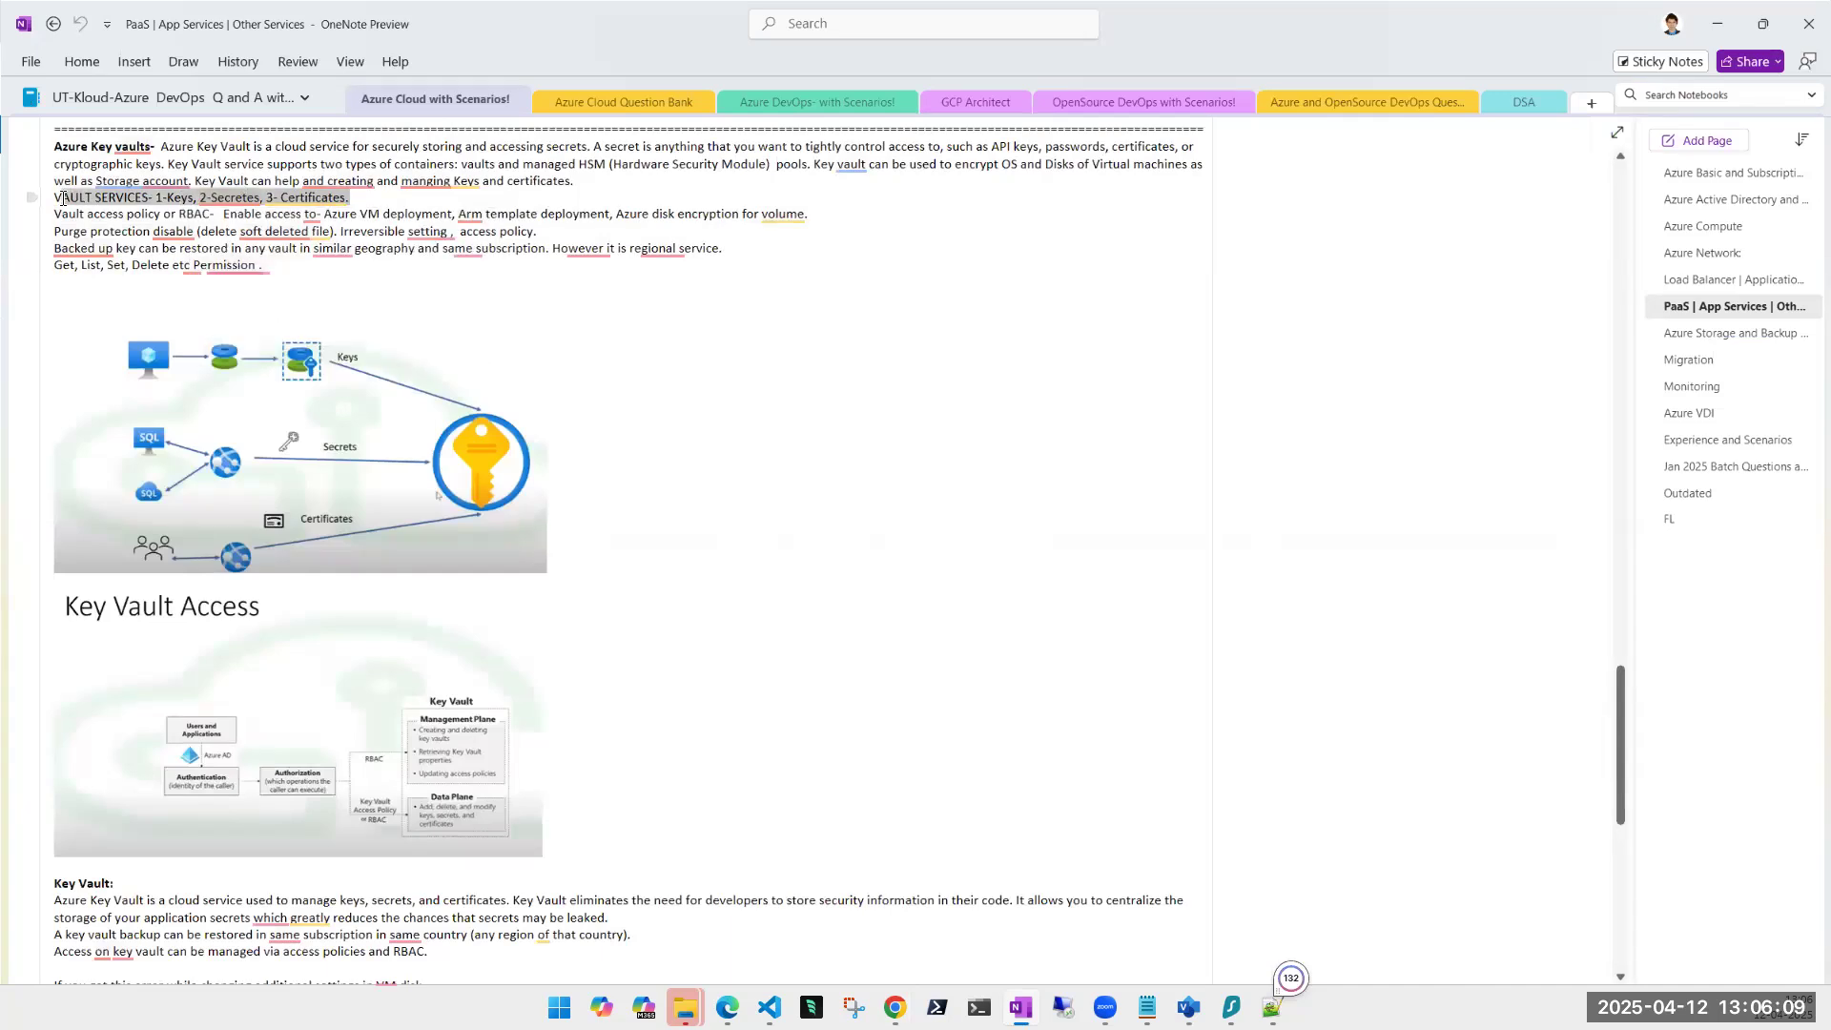
click(404, 298)
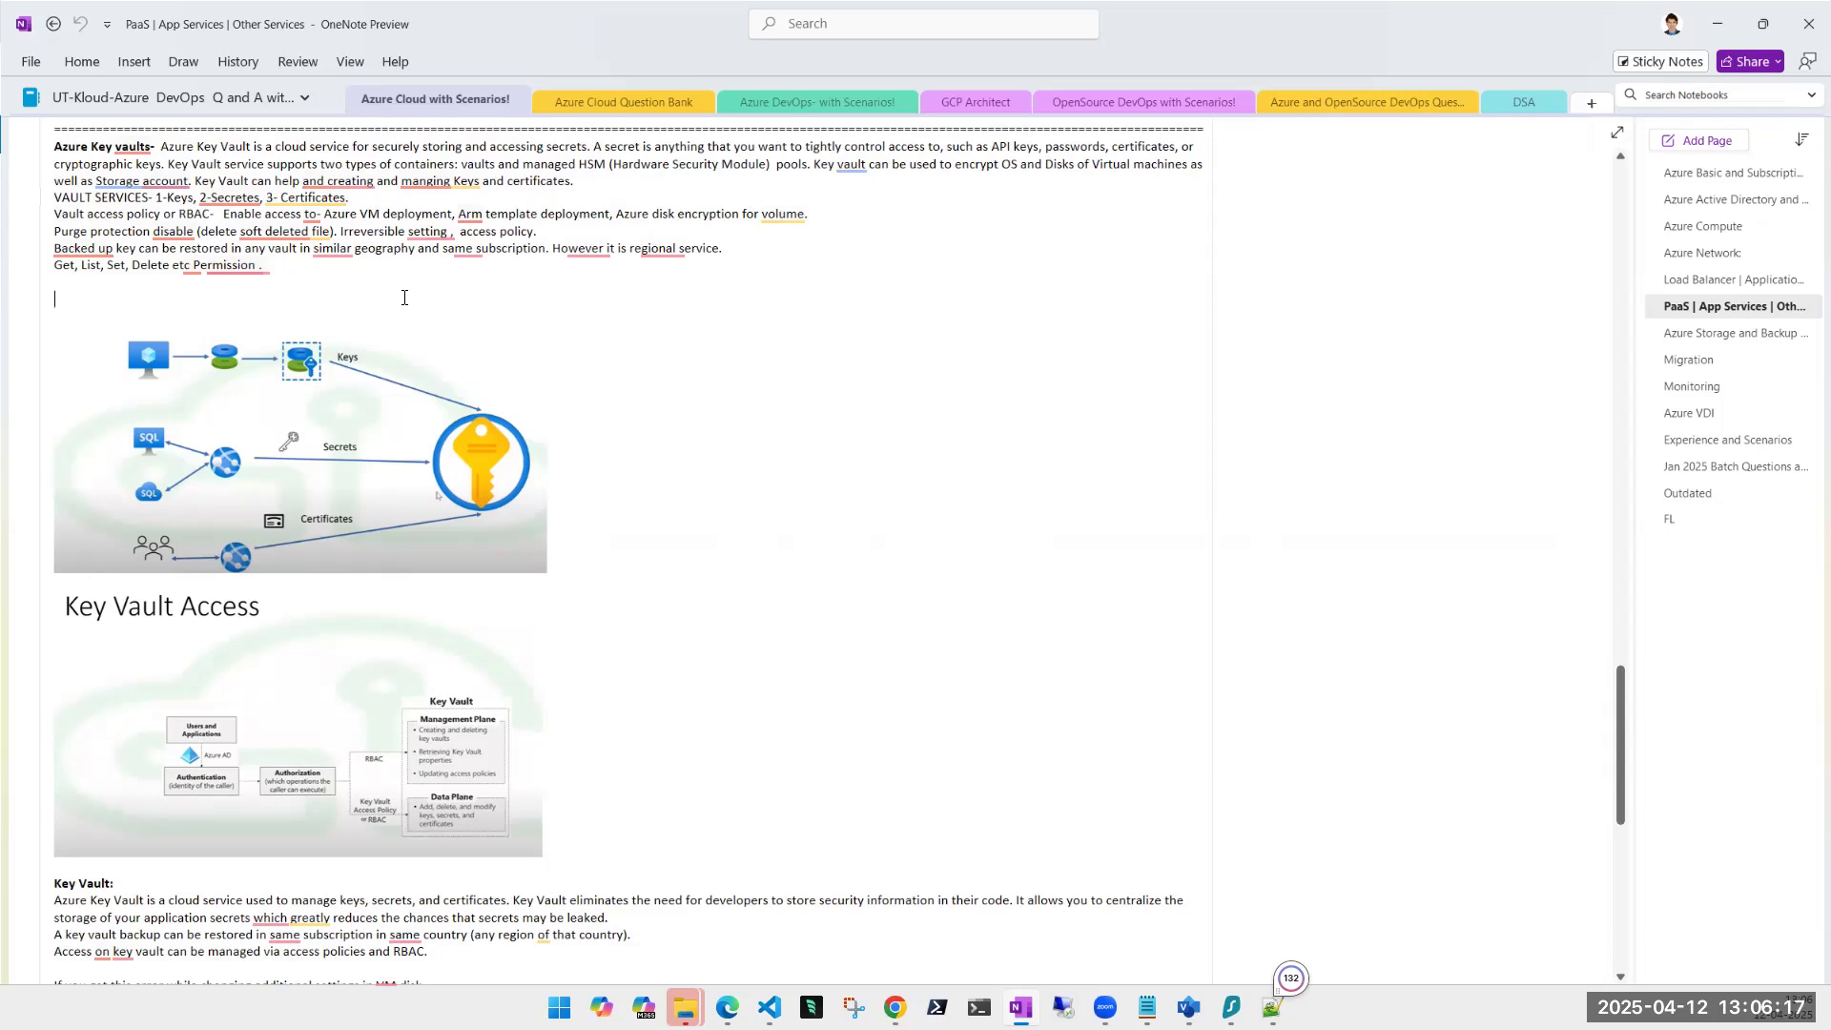
Highlight the purge protection sentence and the backup and permissions lines, then dismiss the Grammarly card.
drag(57, 232, 439, 225)
click(273, 275)
drag(274, 275, 52, 251)
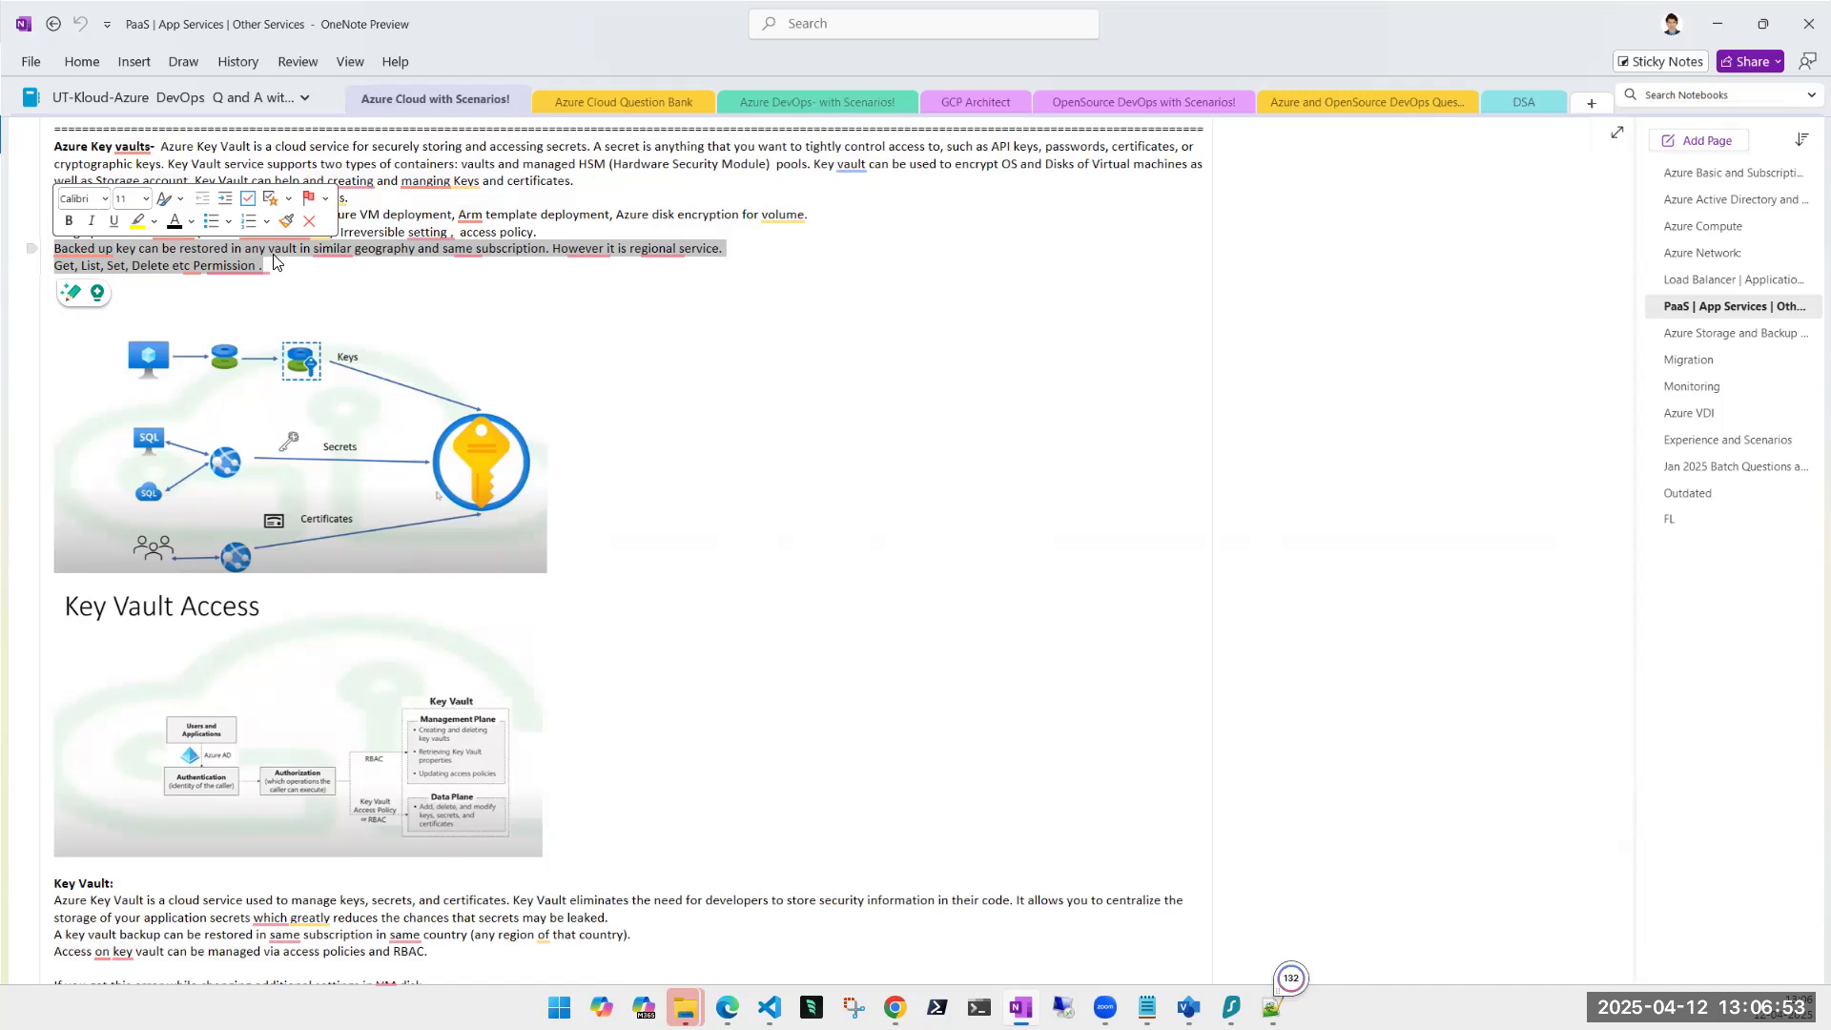
mouse_move(474, 260)
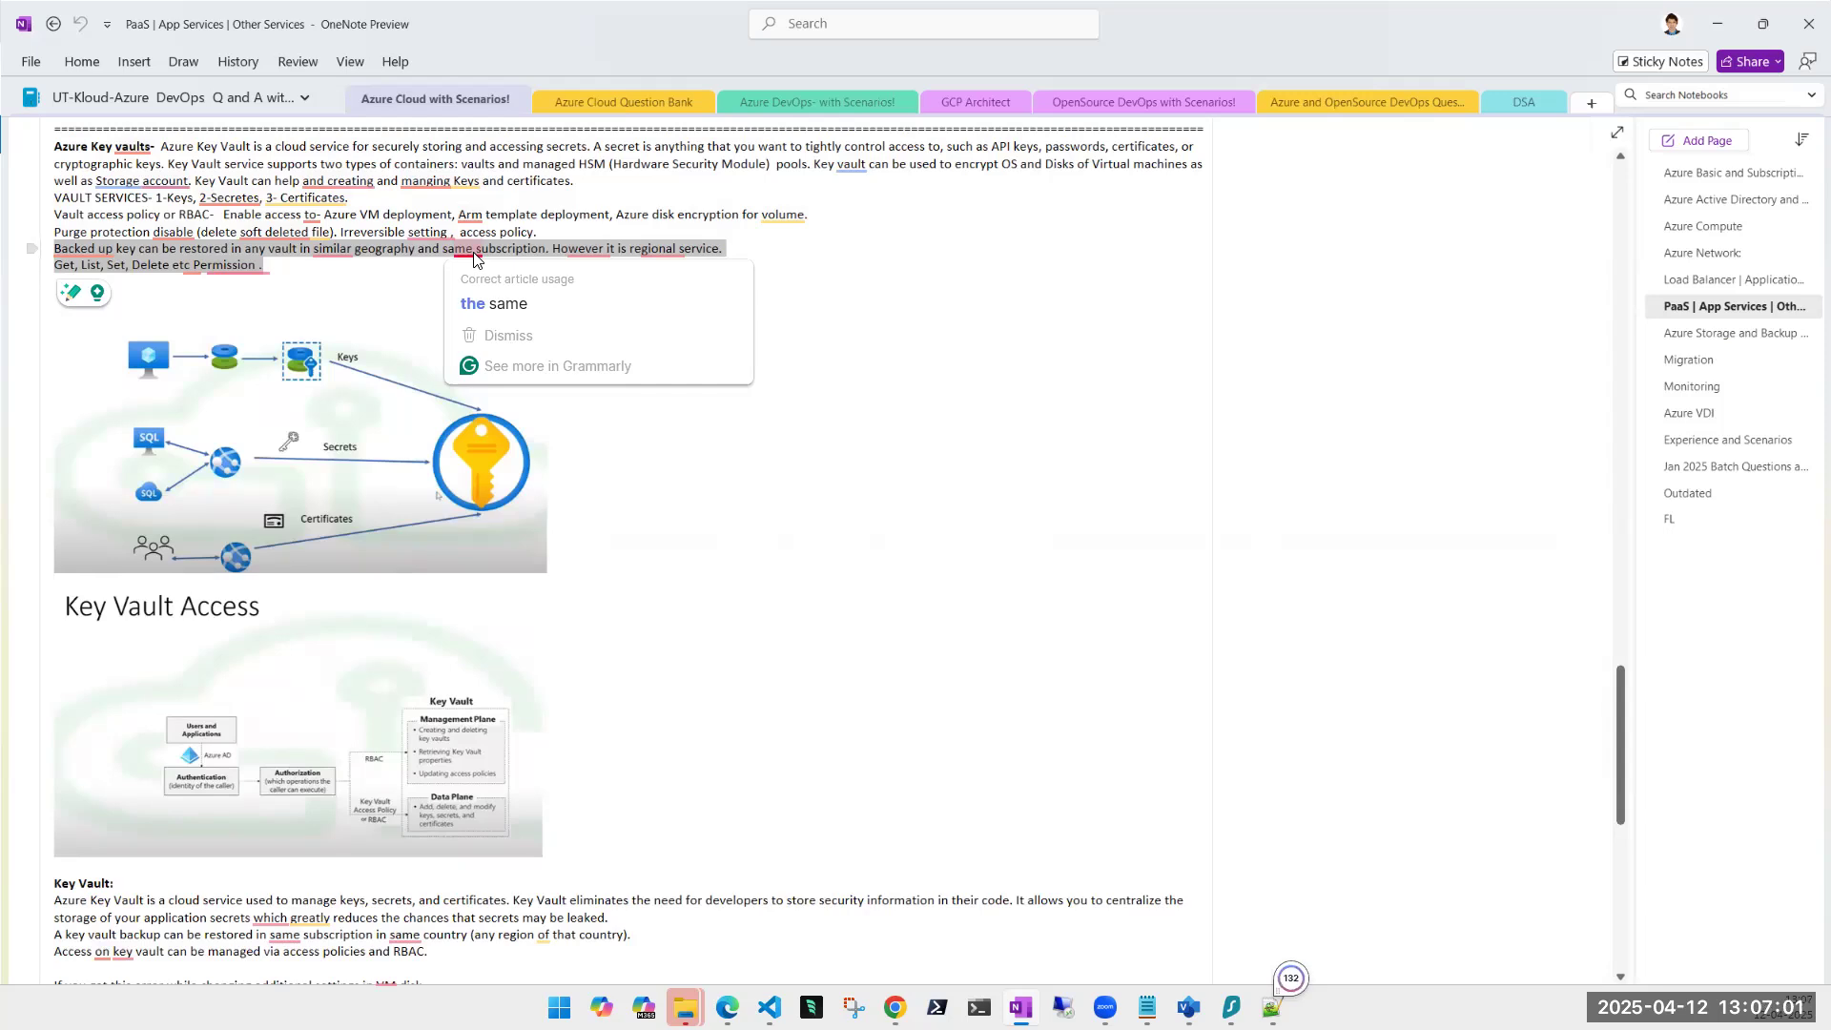
click(349, 275)
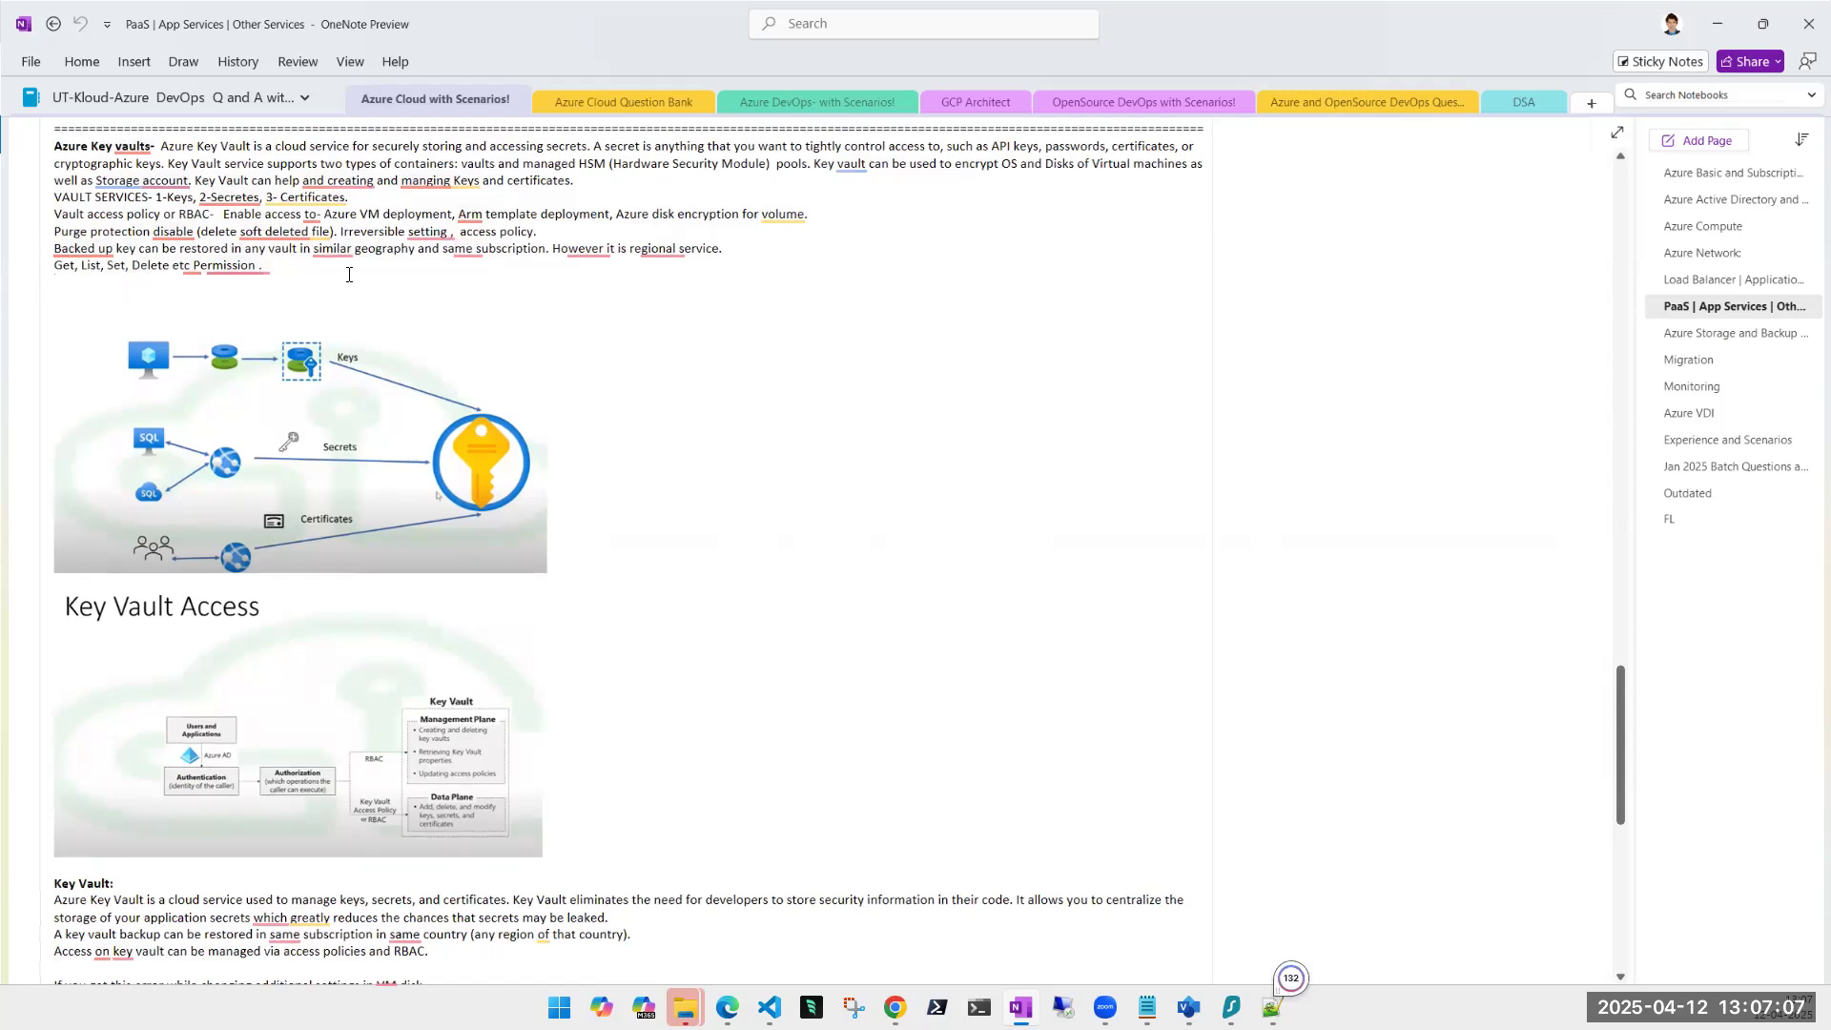
scroll(349, 275, up, 2)
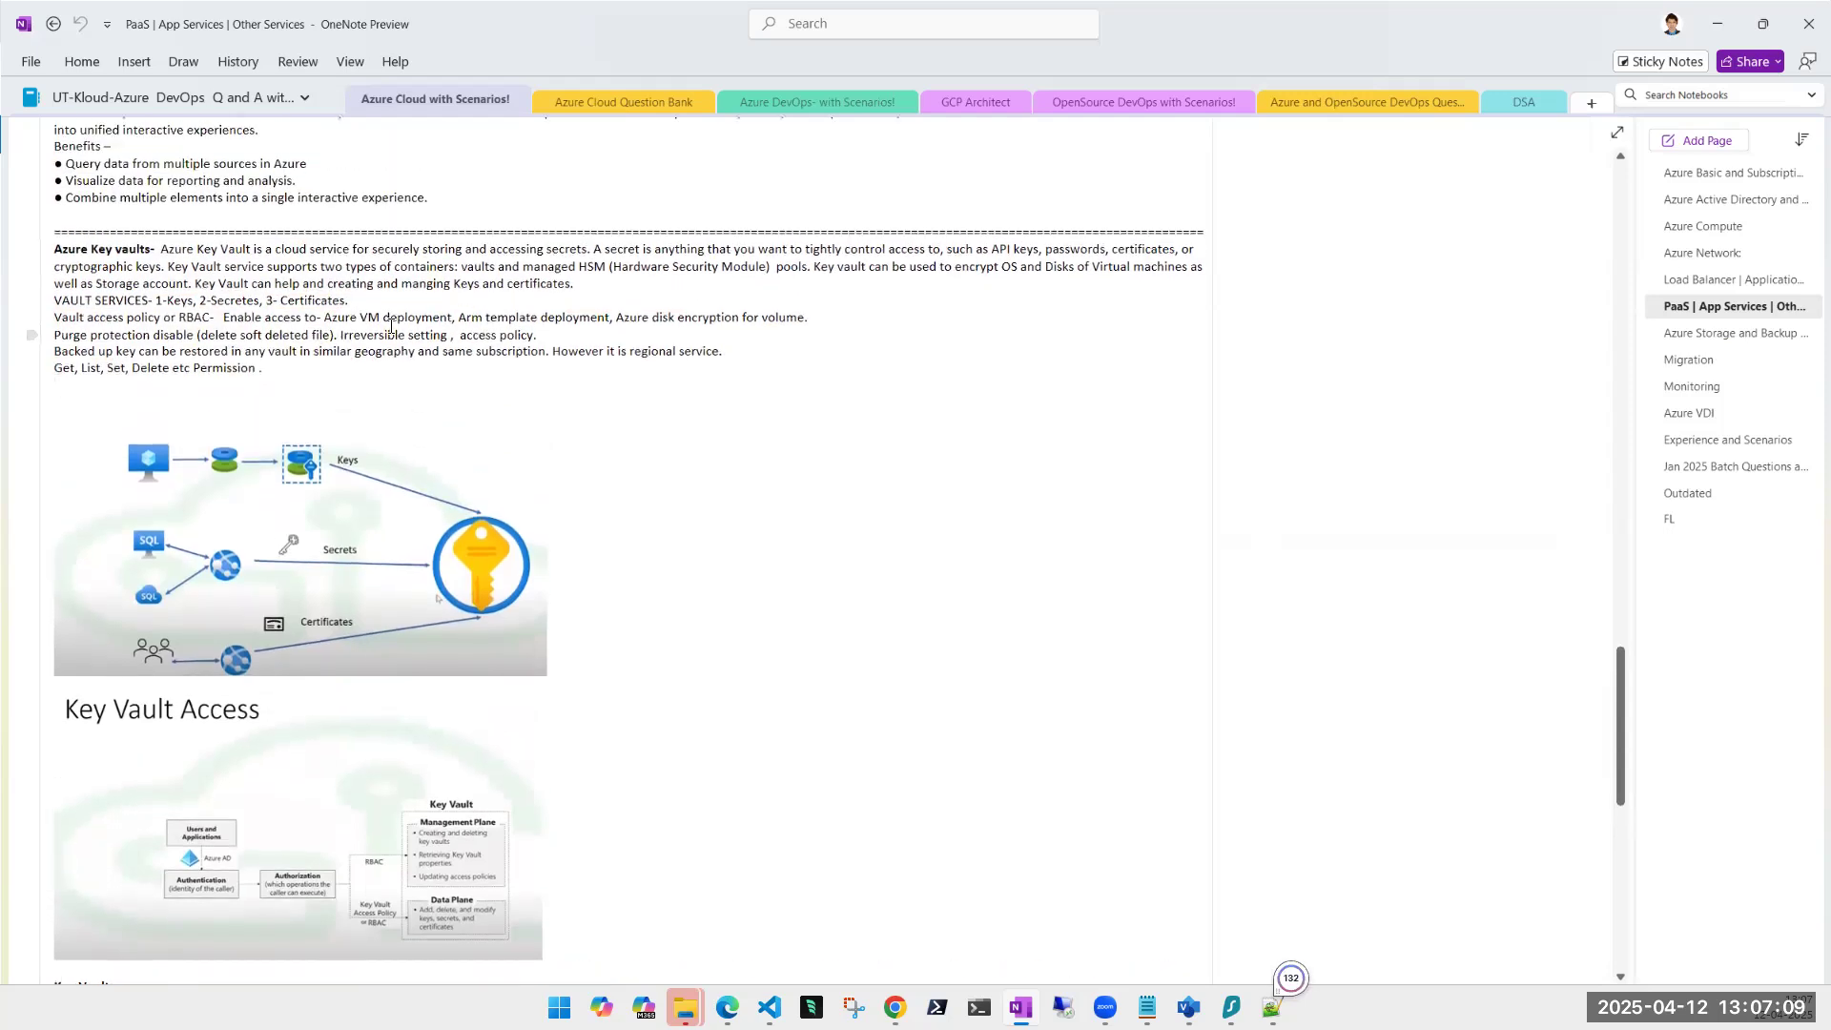
scroll(388, 324, down, 4)
scroll(390, 332, down, 3)
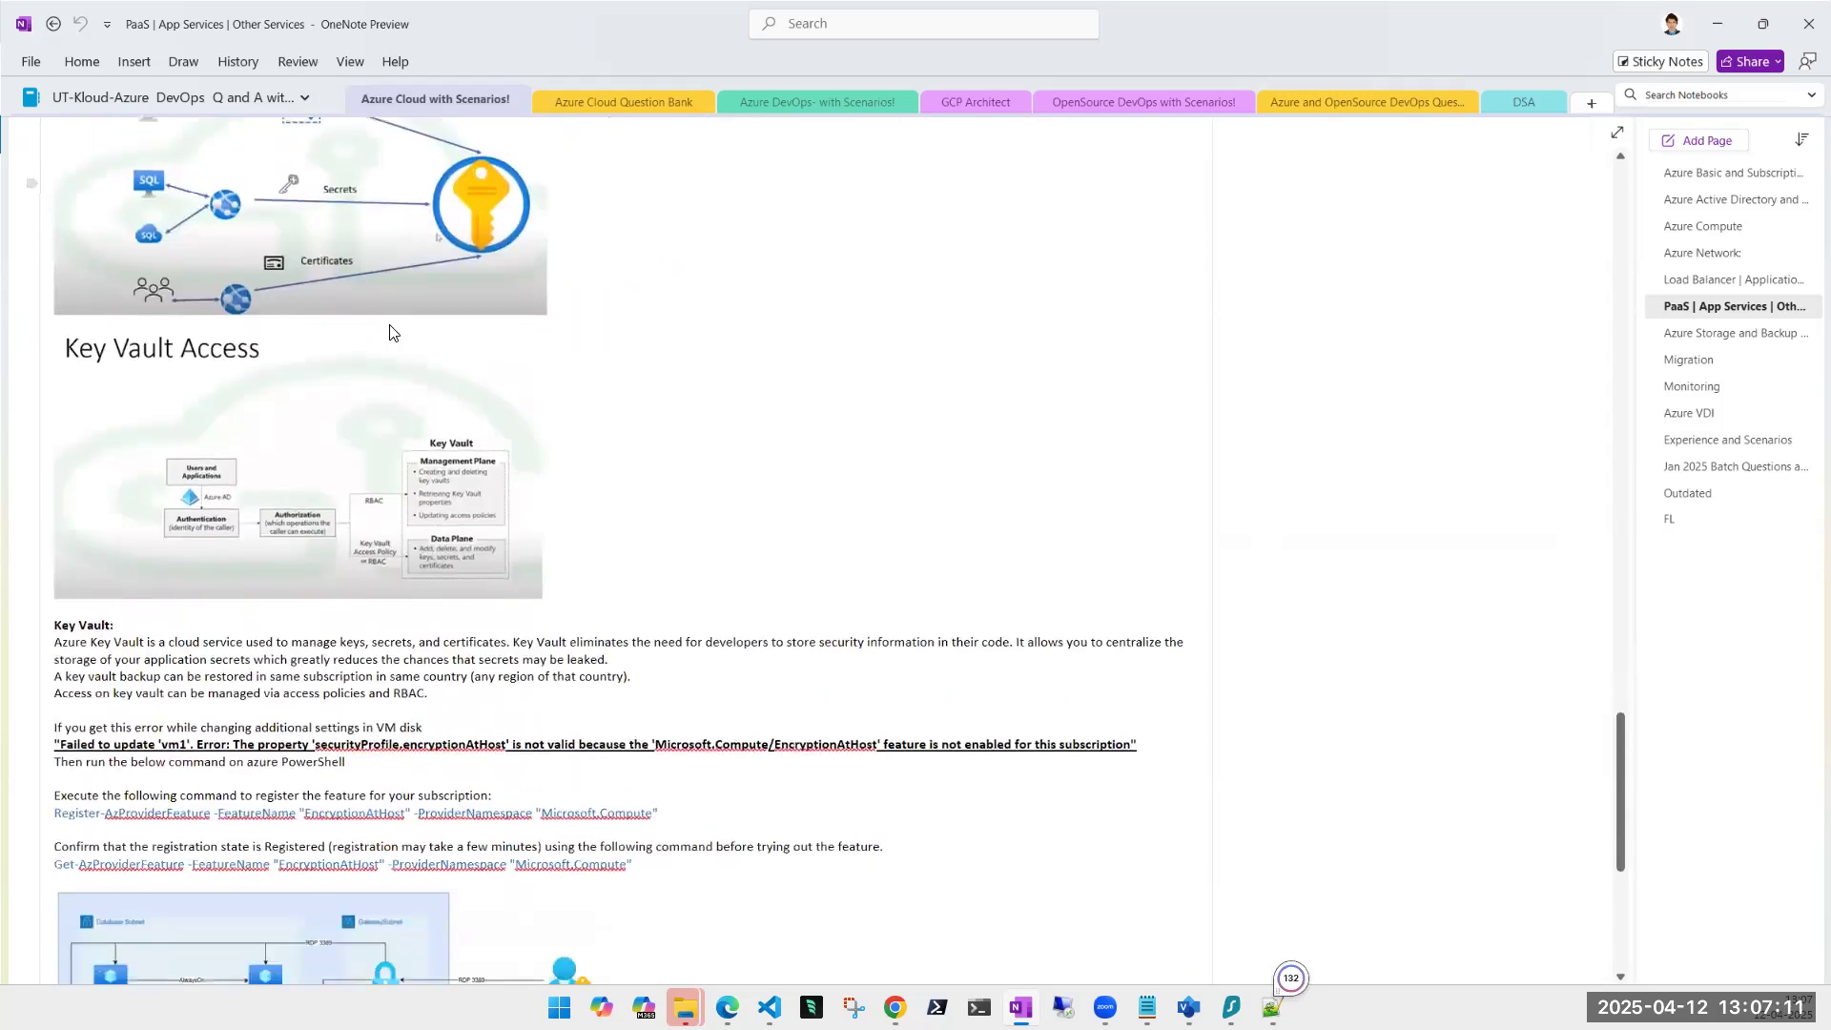
scroll(391, 326, down, 5)
scroll(391, 326, down, 5)
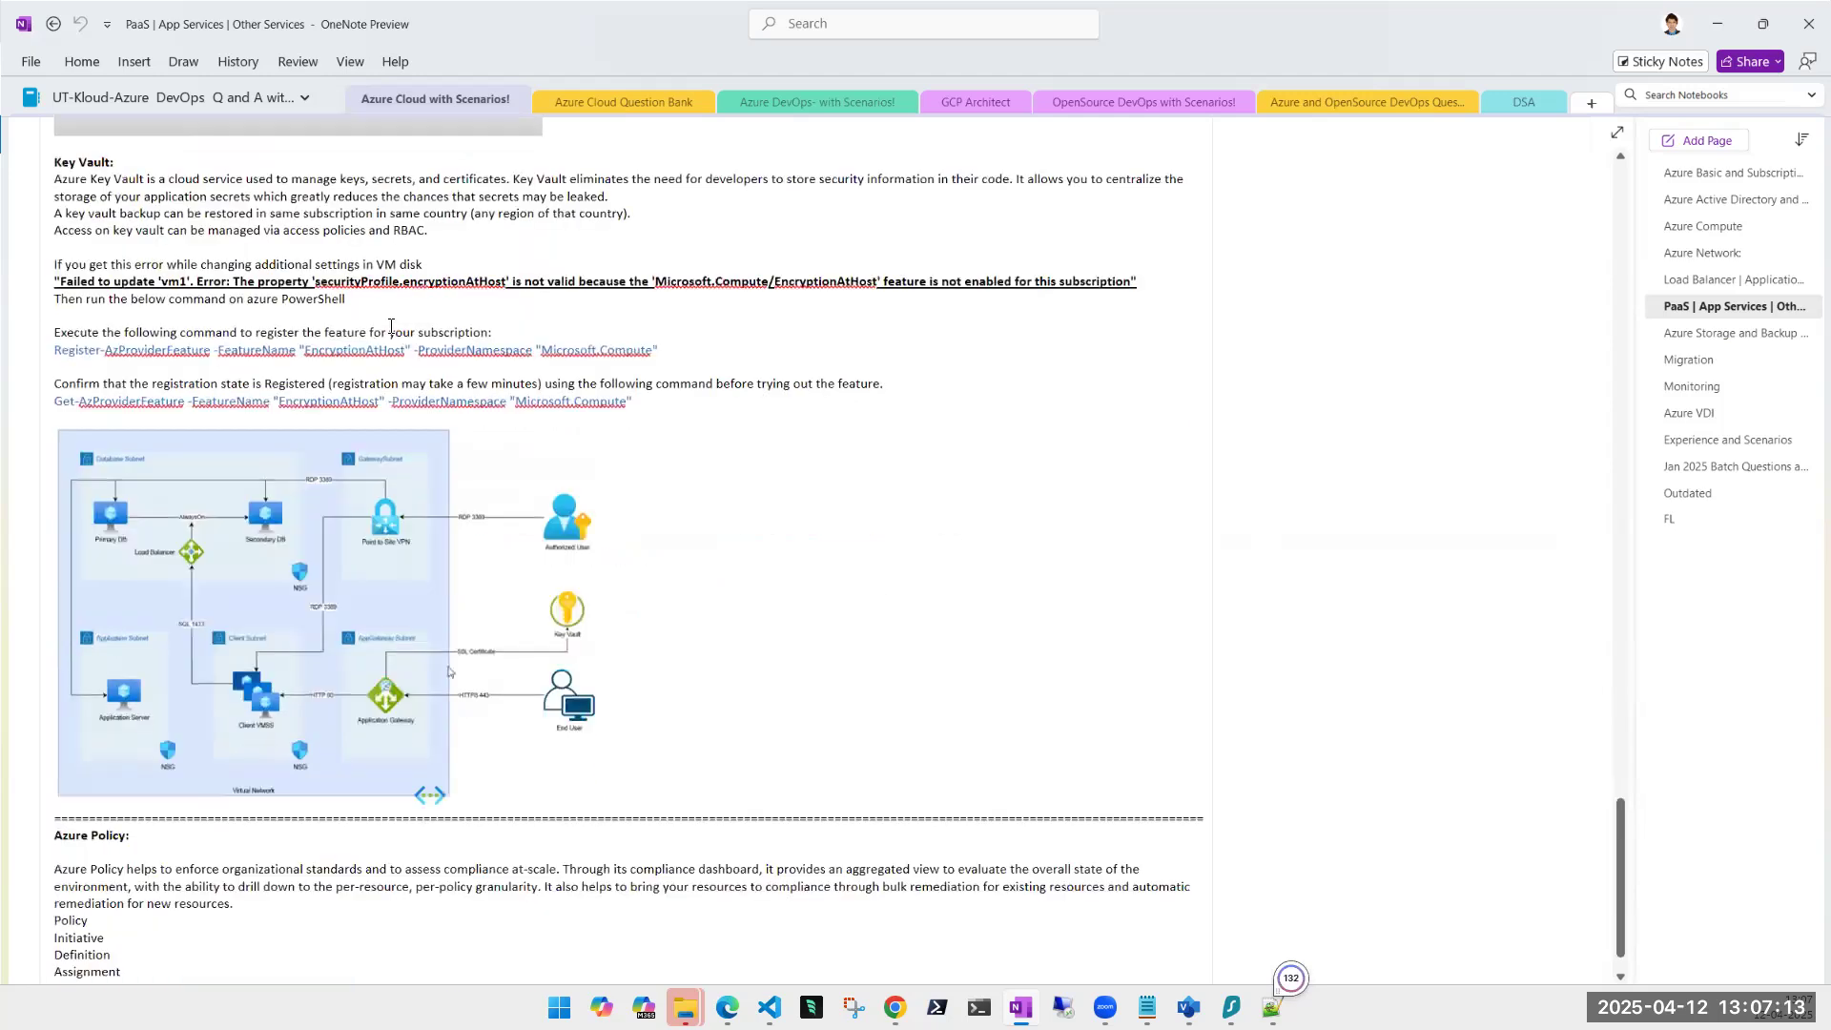
scroll(391, 330, down, 3)
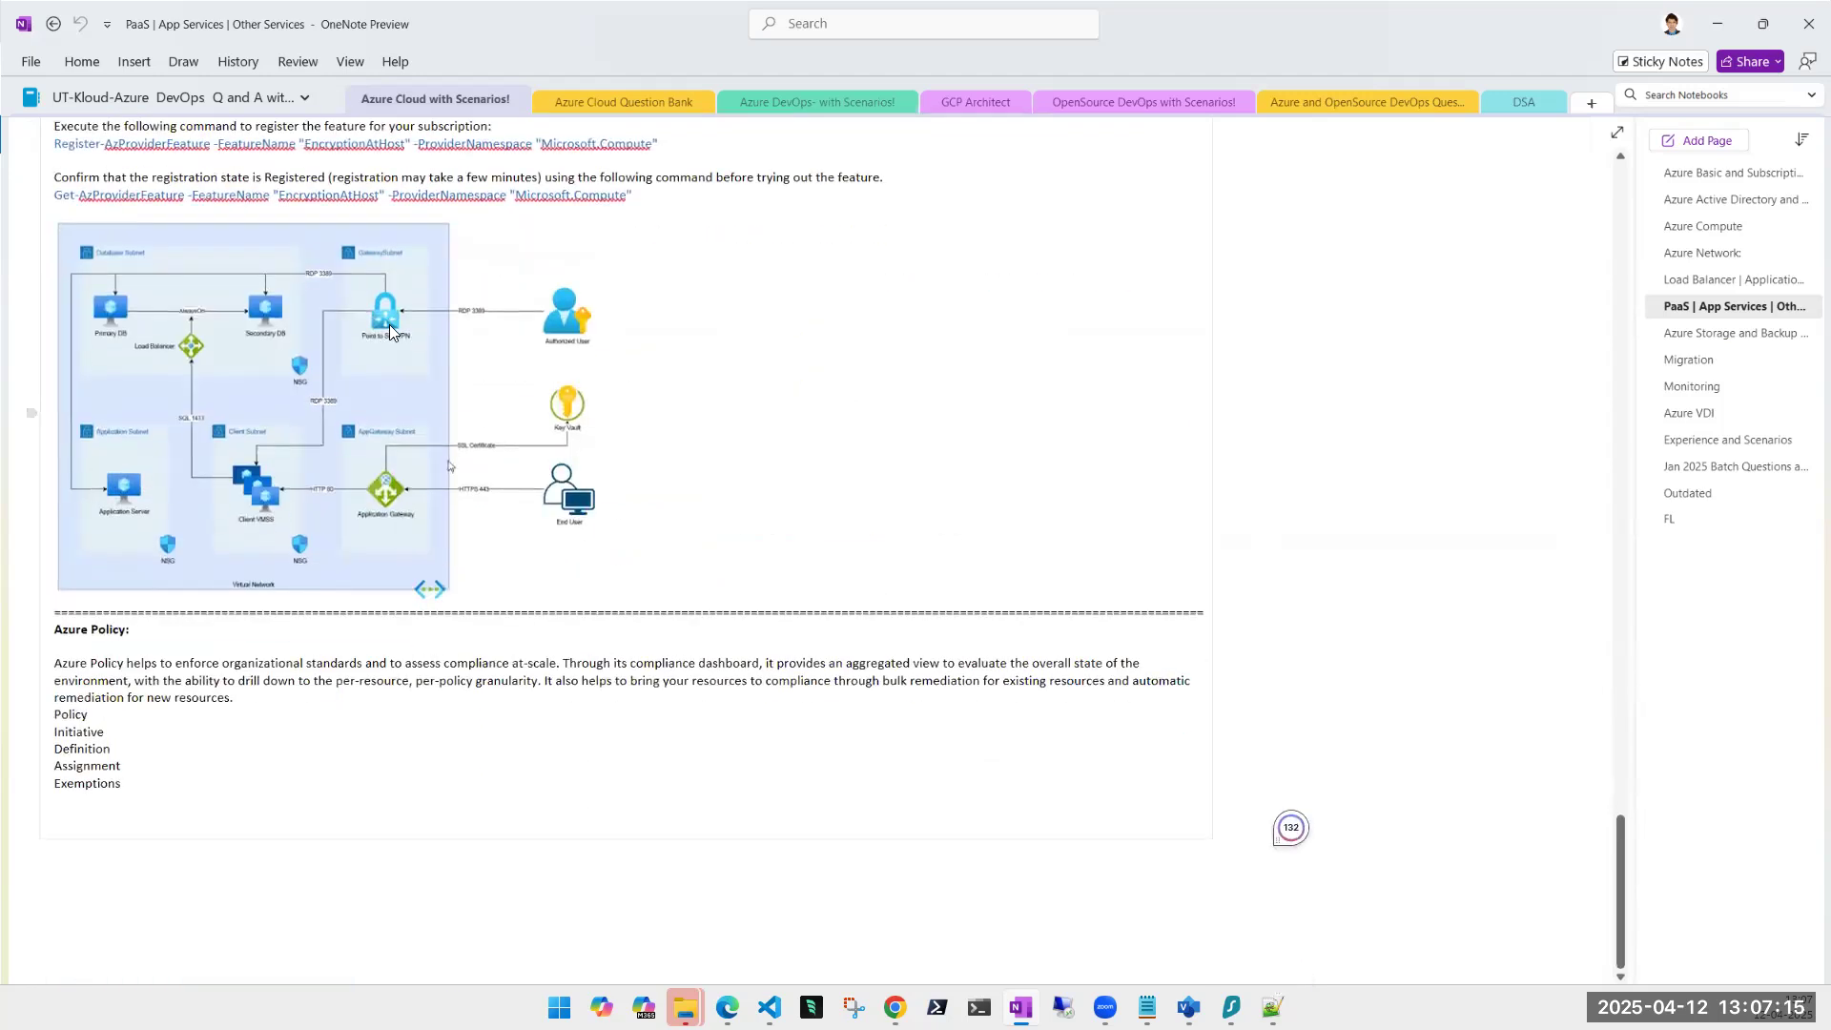
click(348, 364)
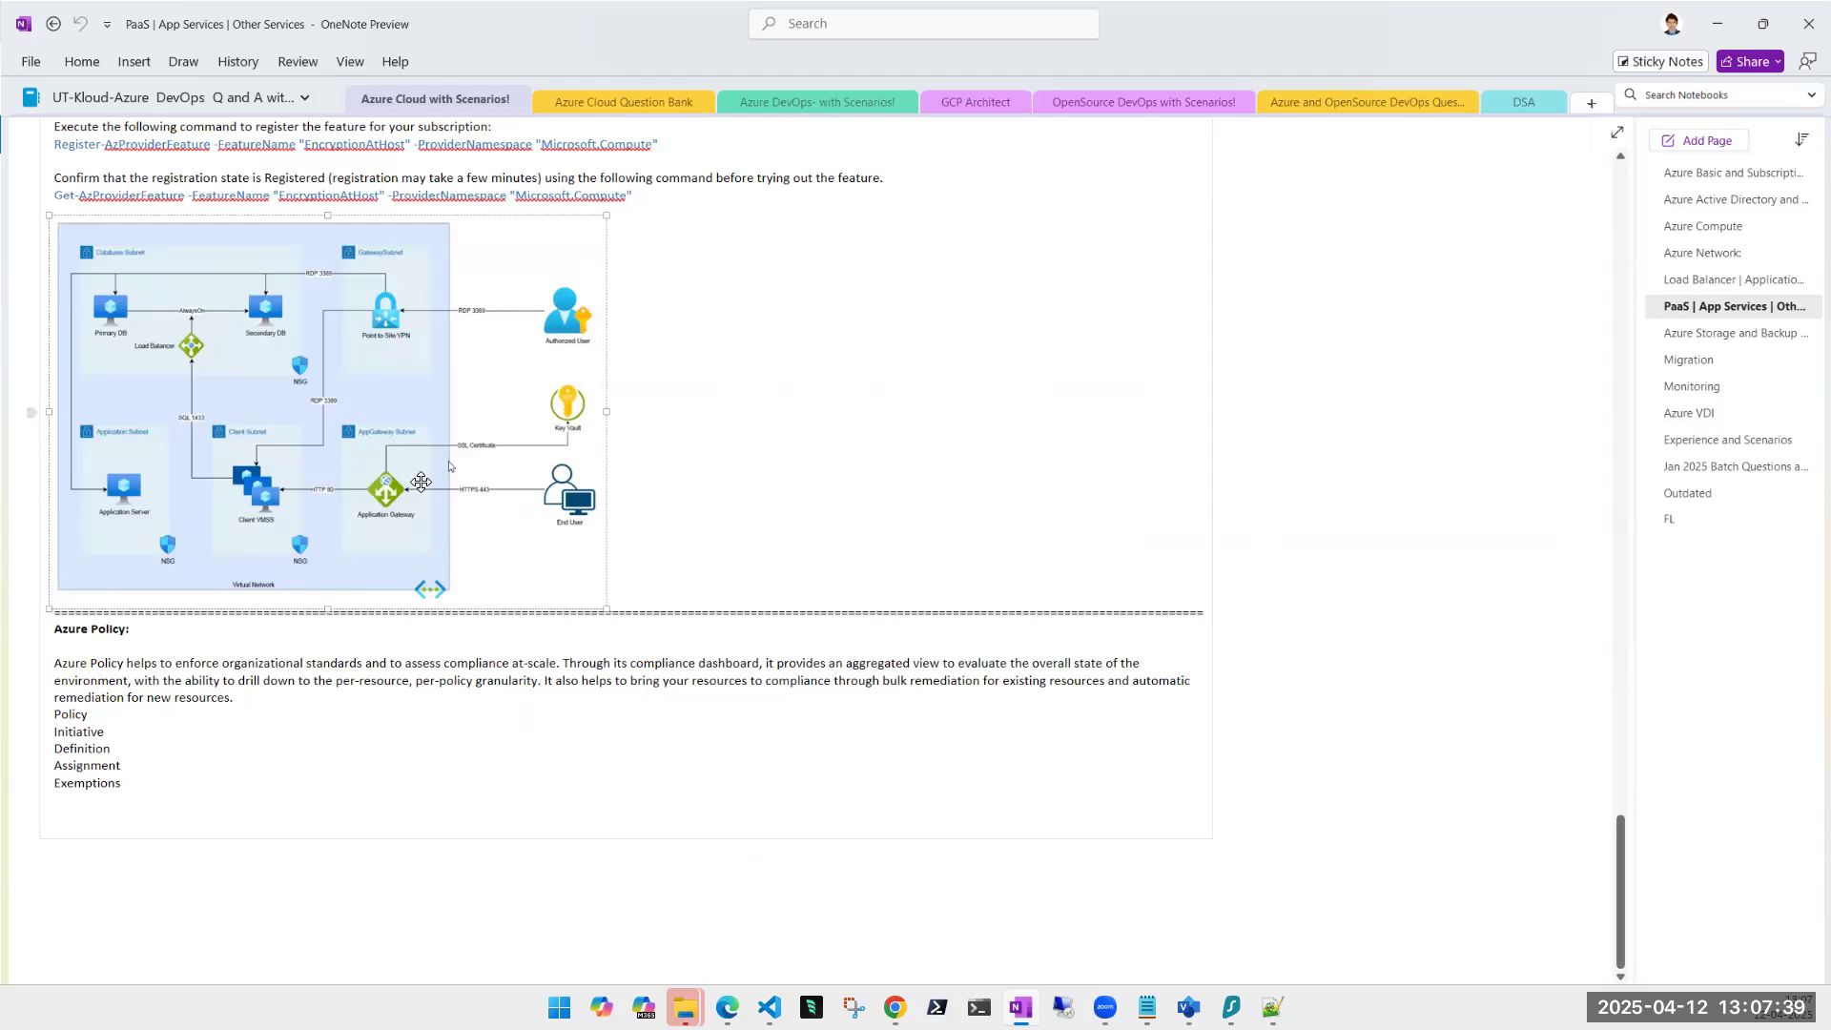
scroll(421, 482, up, 2)
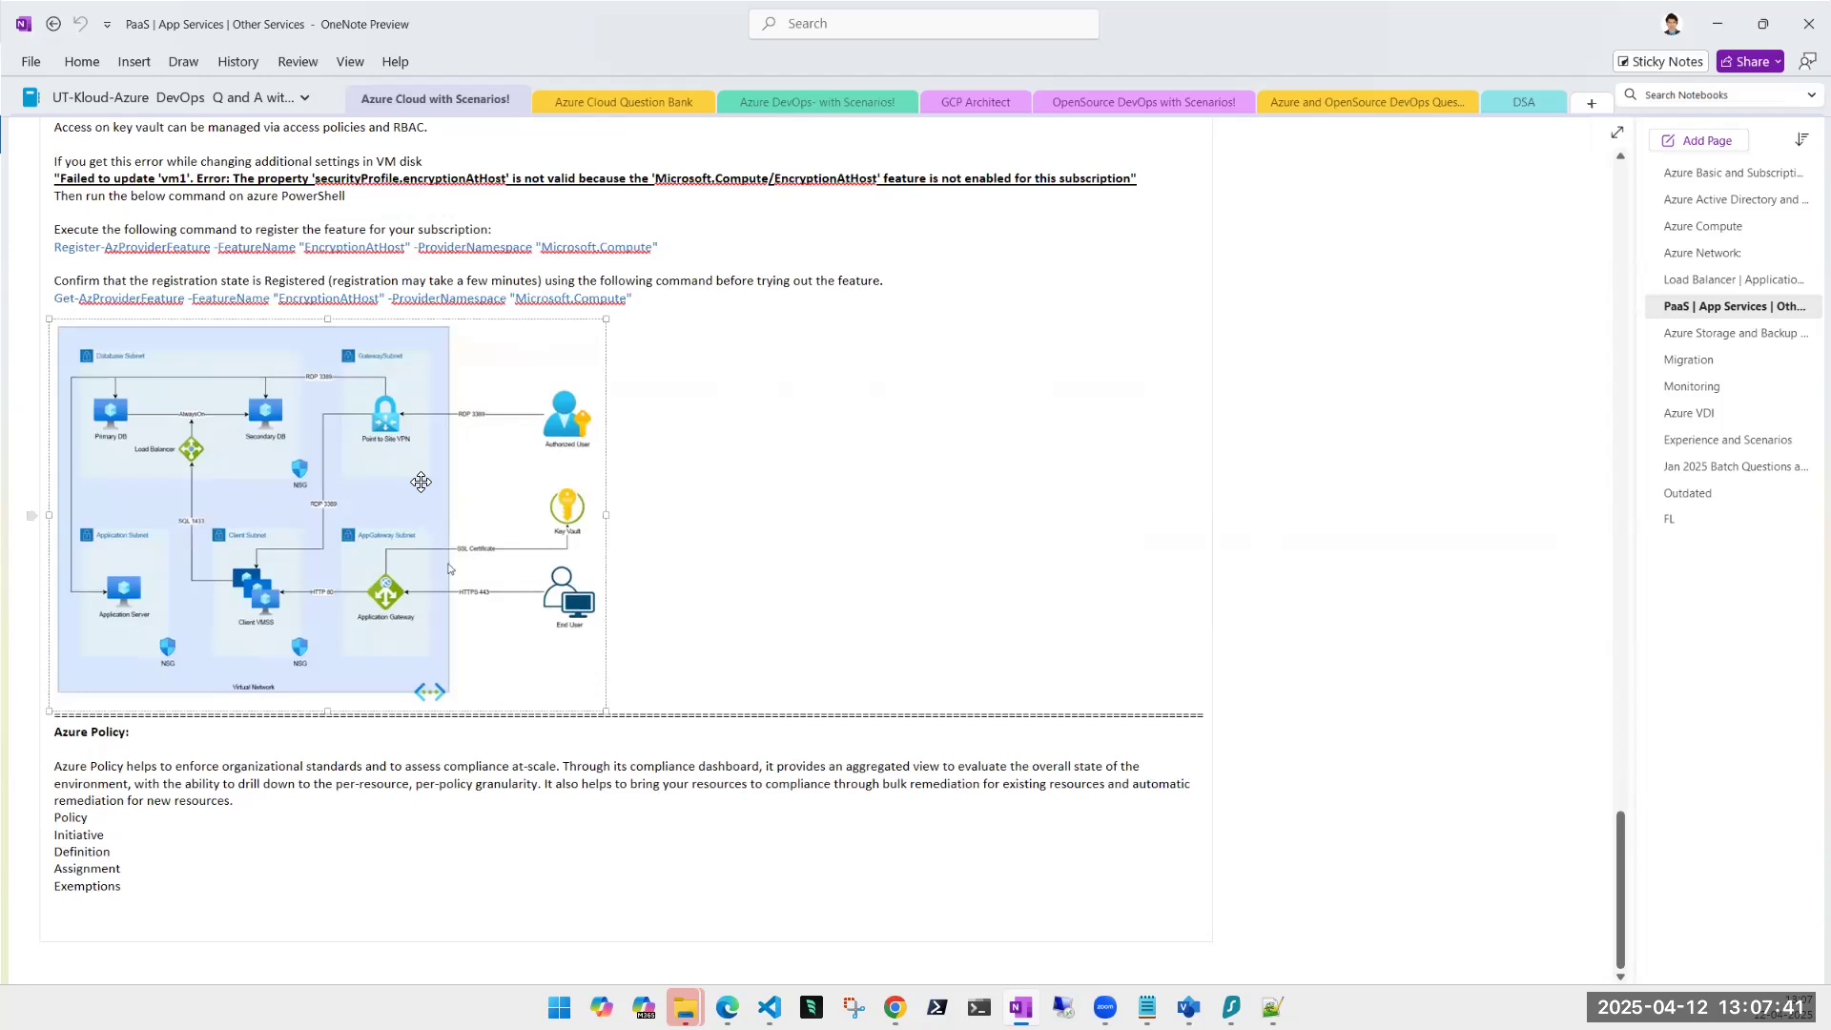
scroll(420, 482, up, 6)
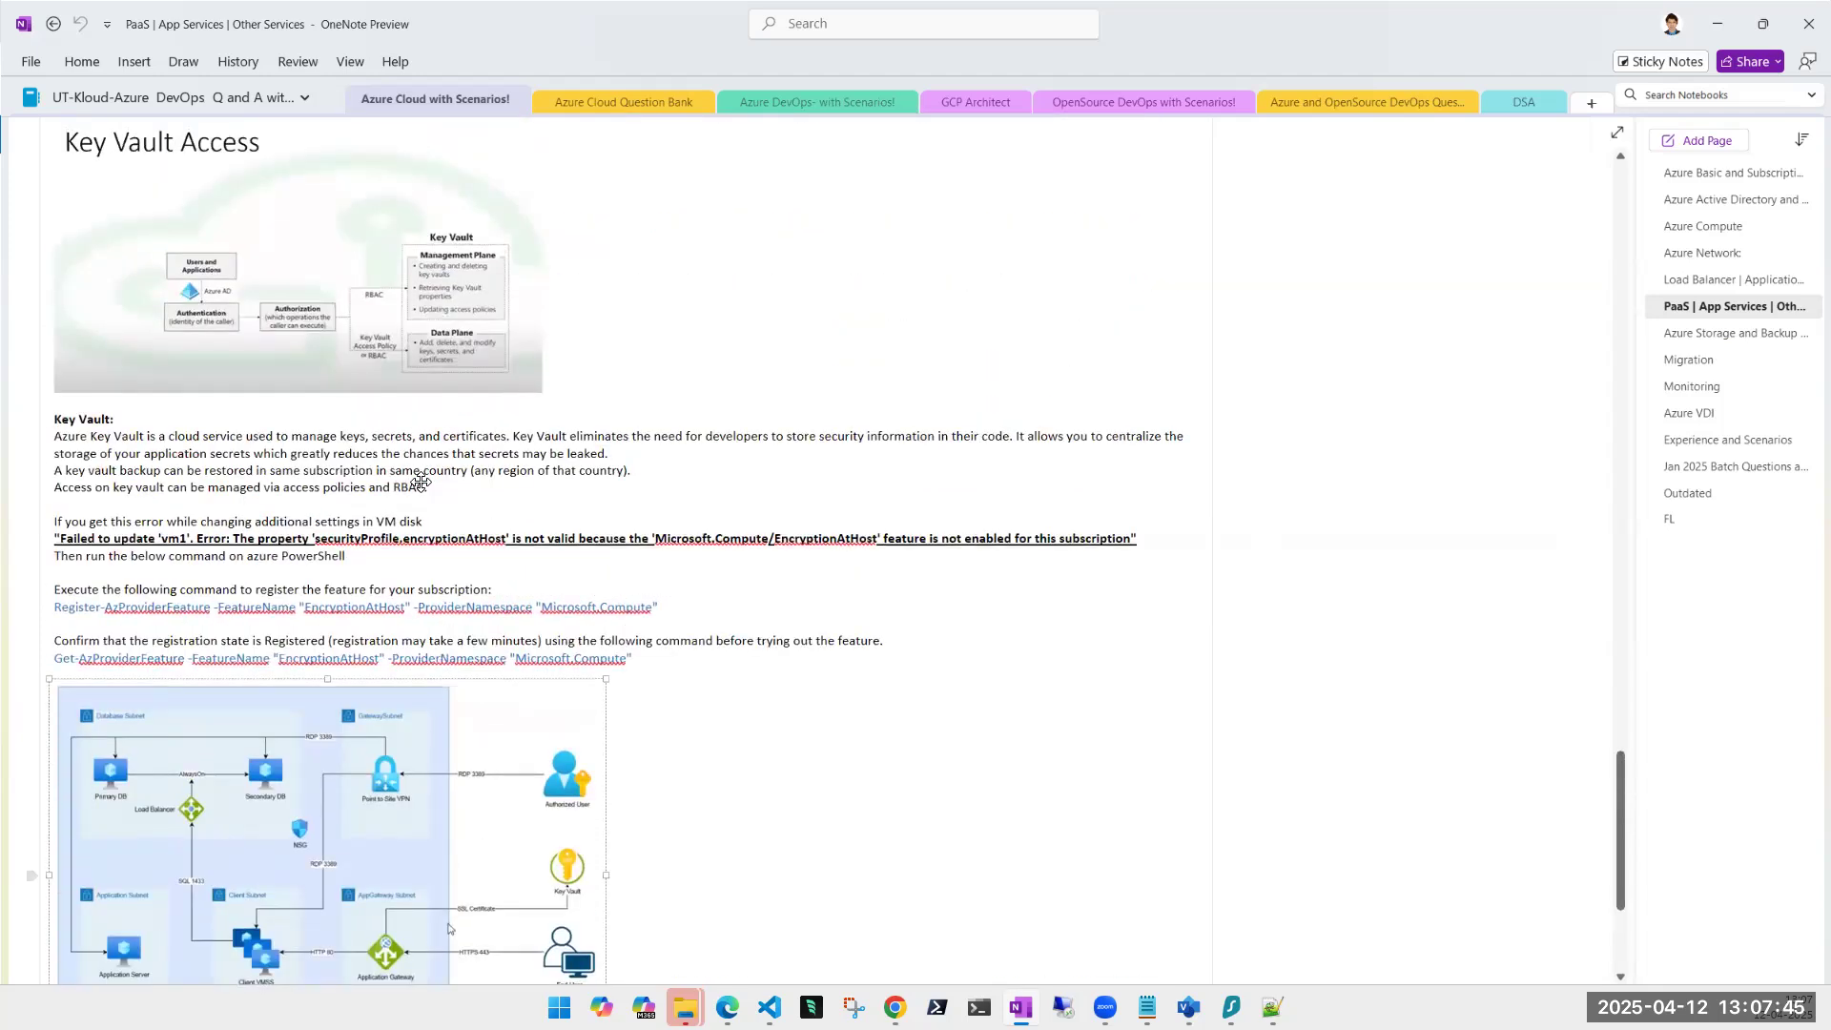
scroll(421, 482, up, 12)
scroll(421, 482, down, 1)
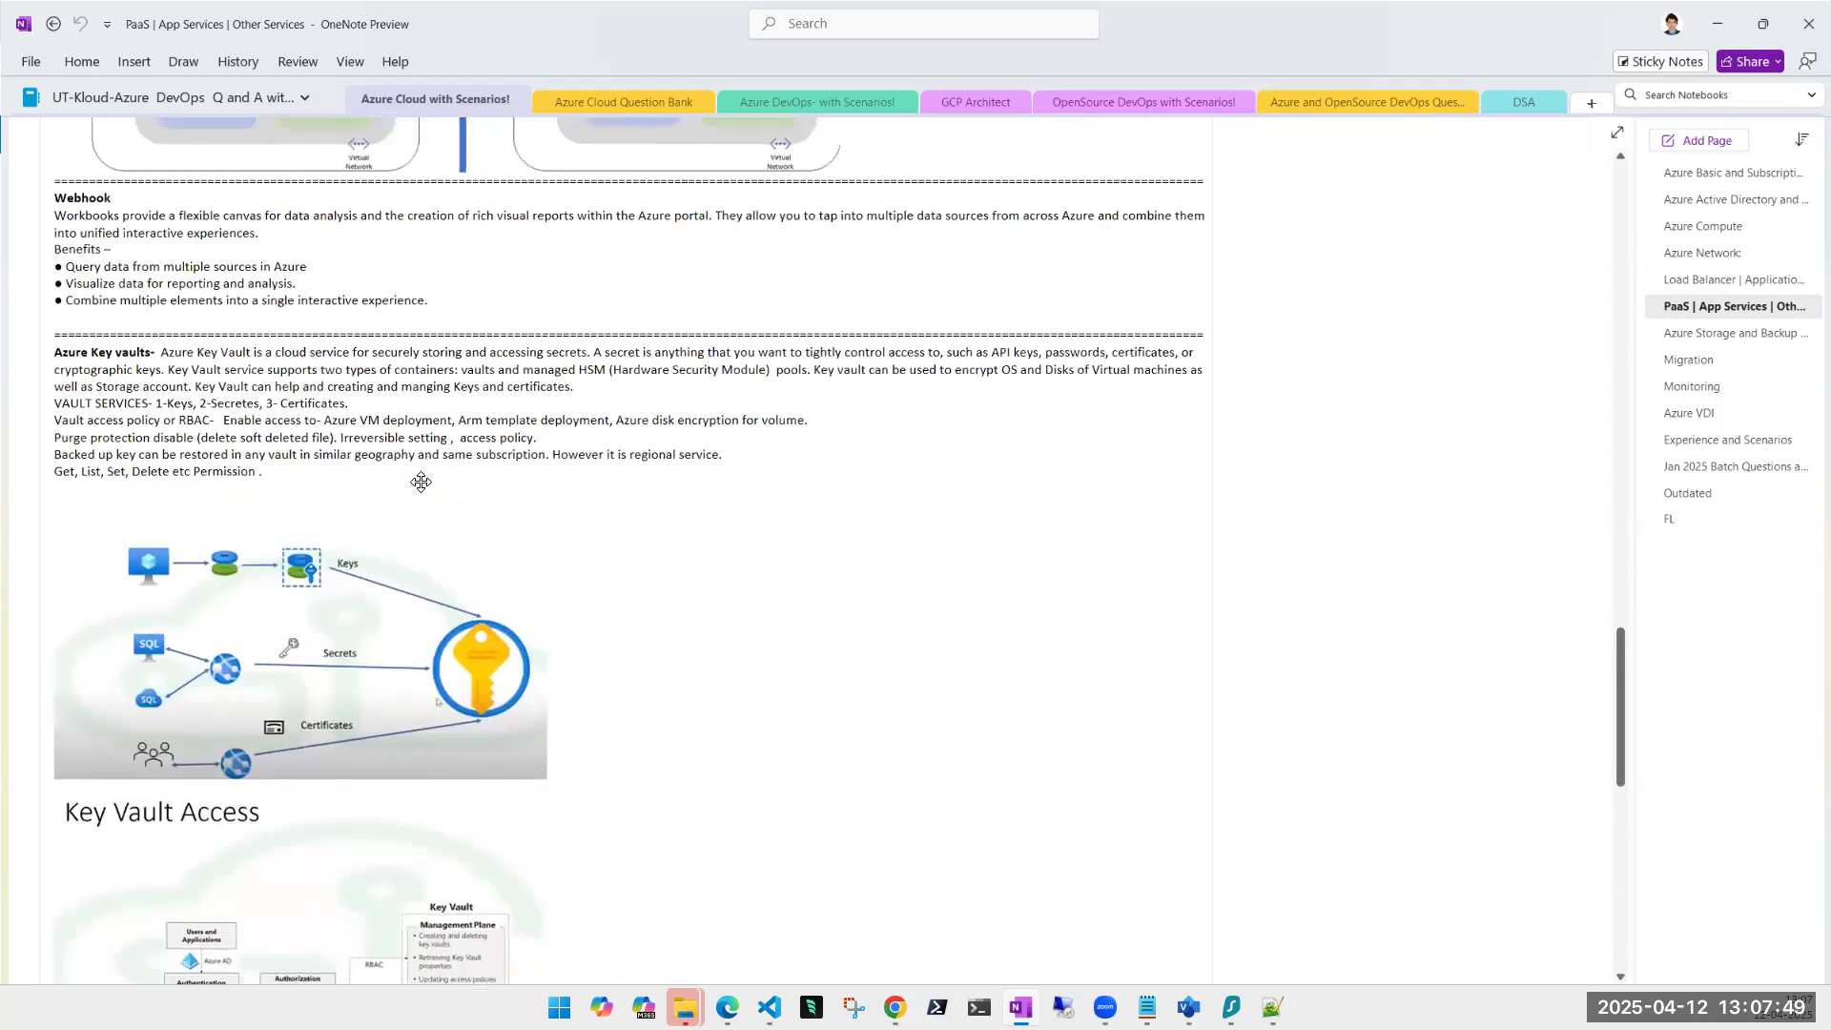
scroll(421, 482, up, 2)
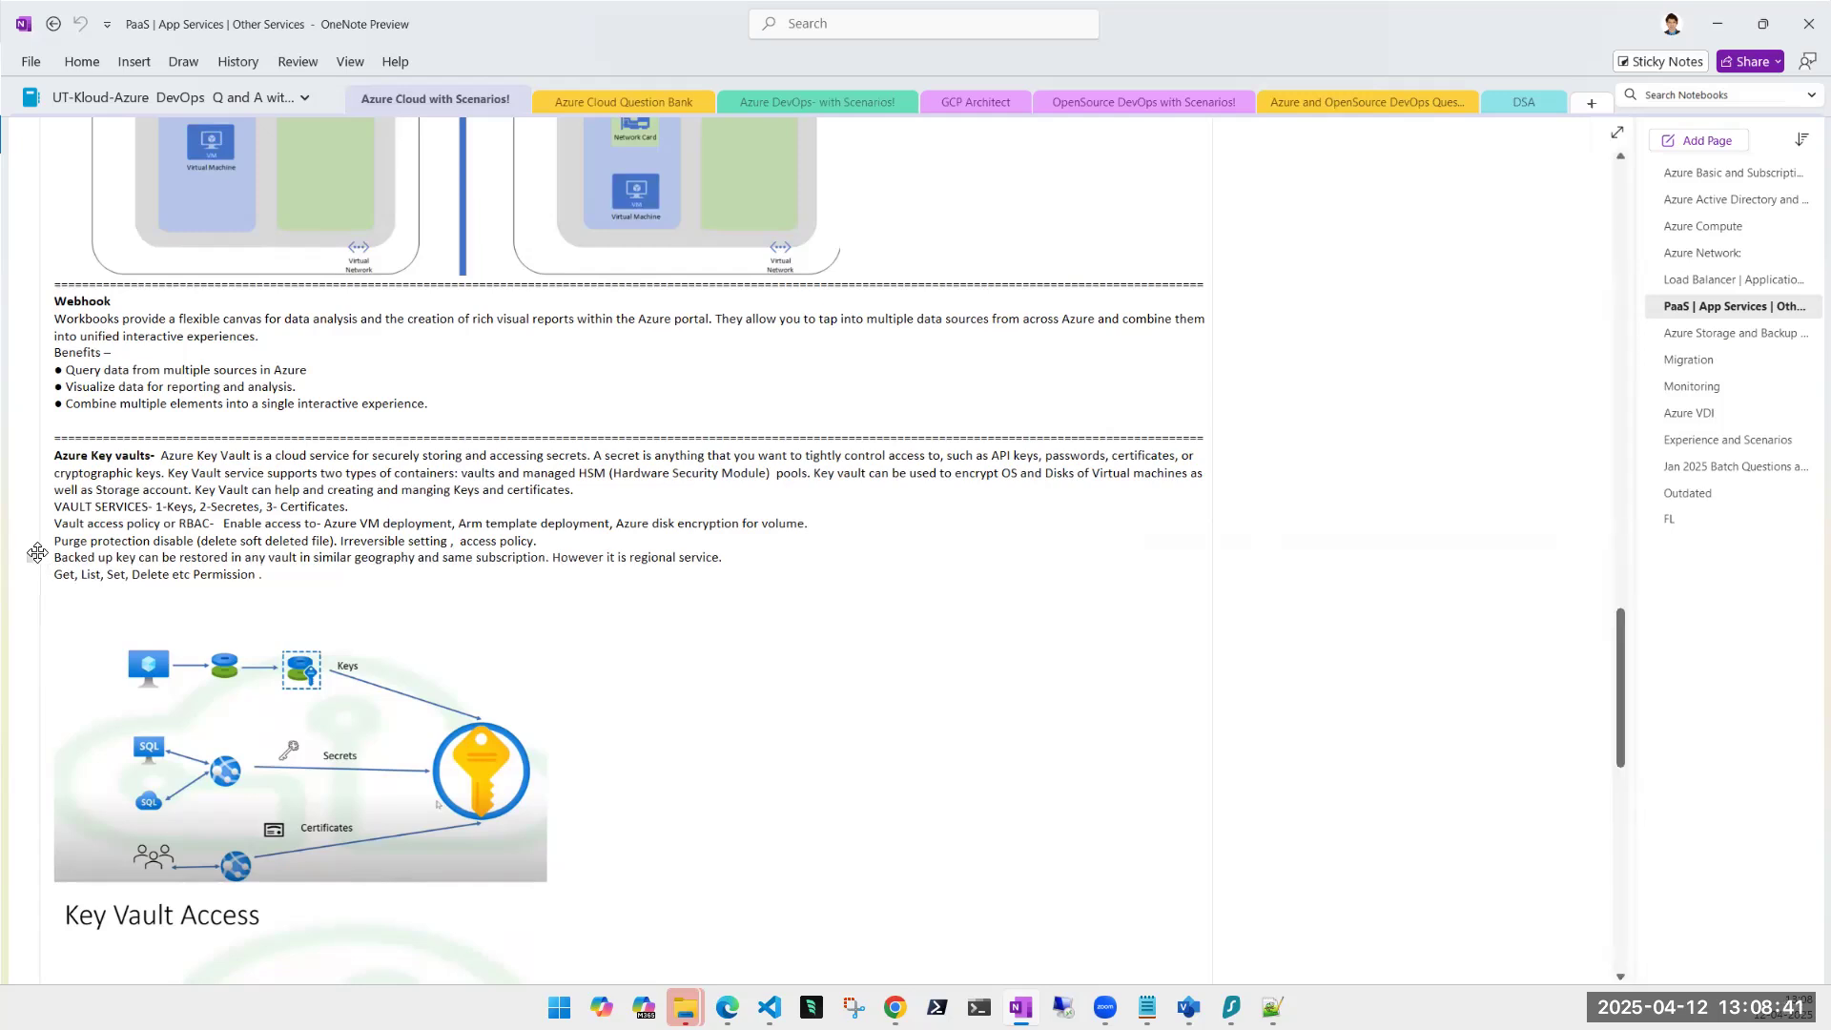
Scroll through the PaaS notes, then open the Azure Storage and Backup and SQL page.
scroll(845, 540, down, 3)
scroll(845, 539, down, 10)
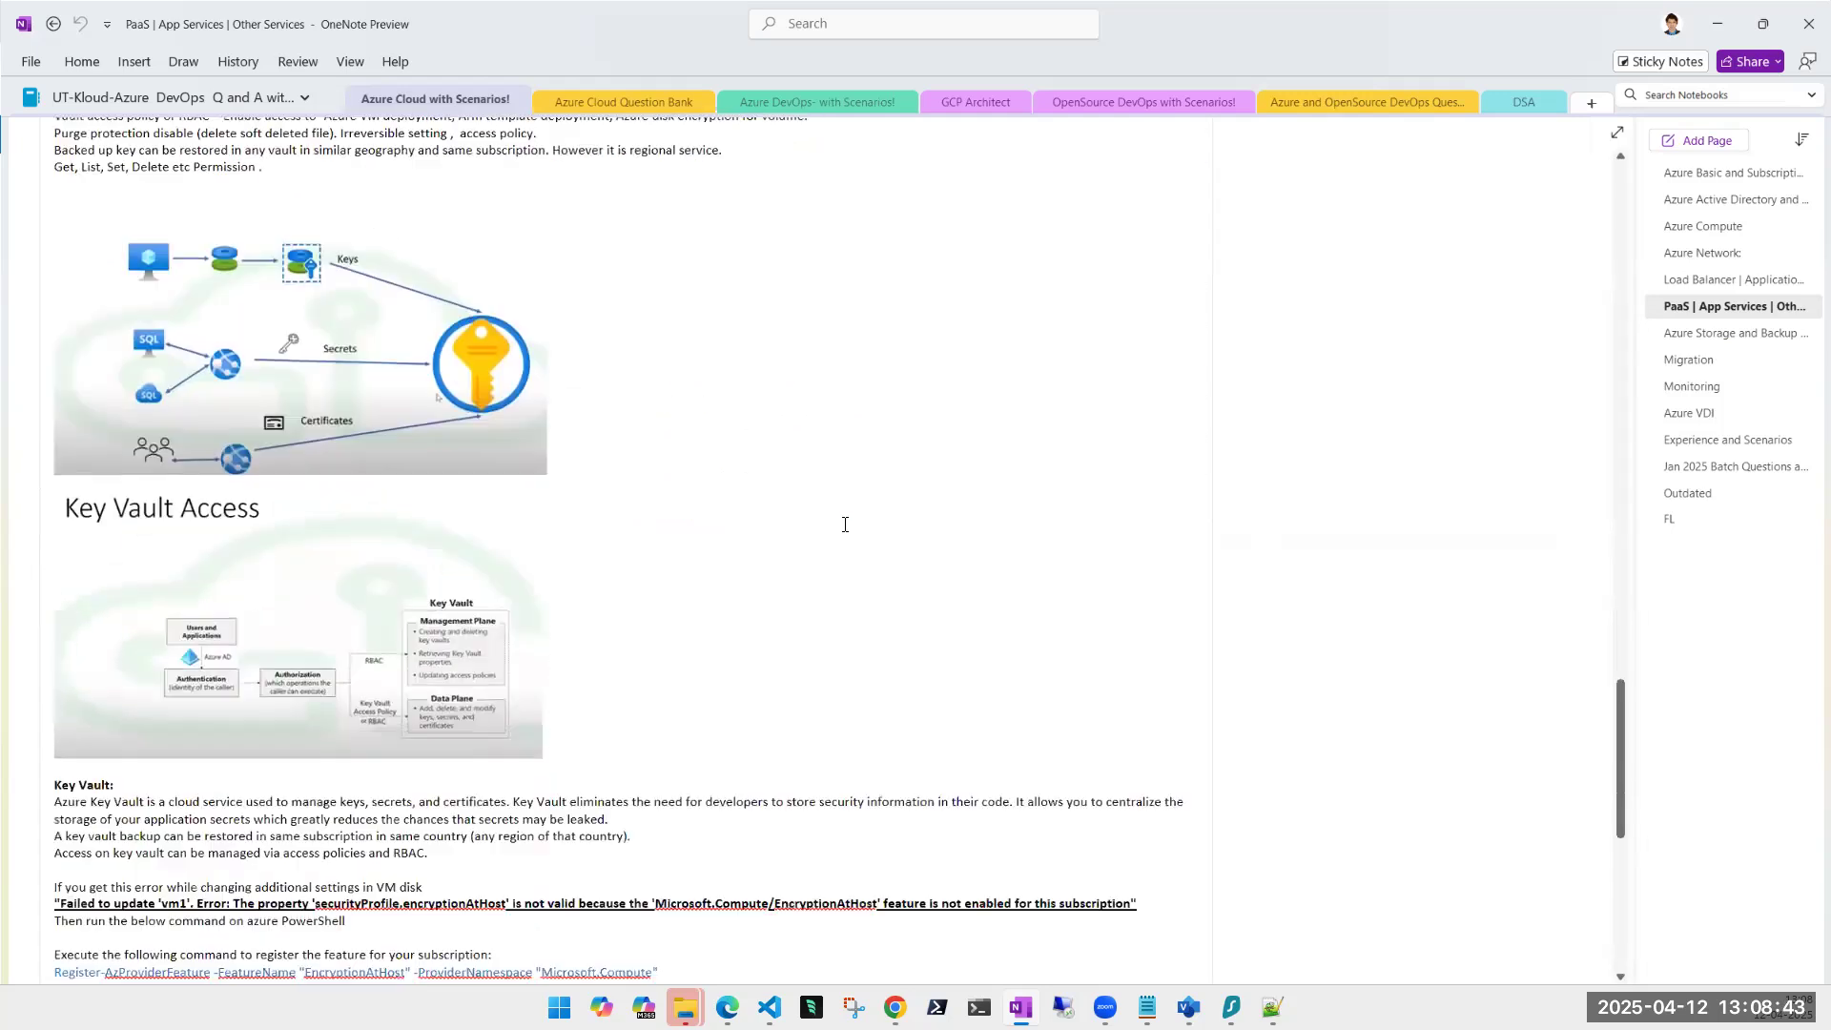
scroll(849, 494, down, 2)
scroll(849, 494, up, 10)
scroll(849, 494, up, 15)
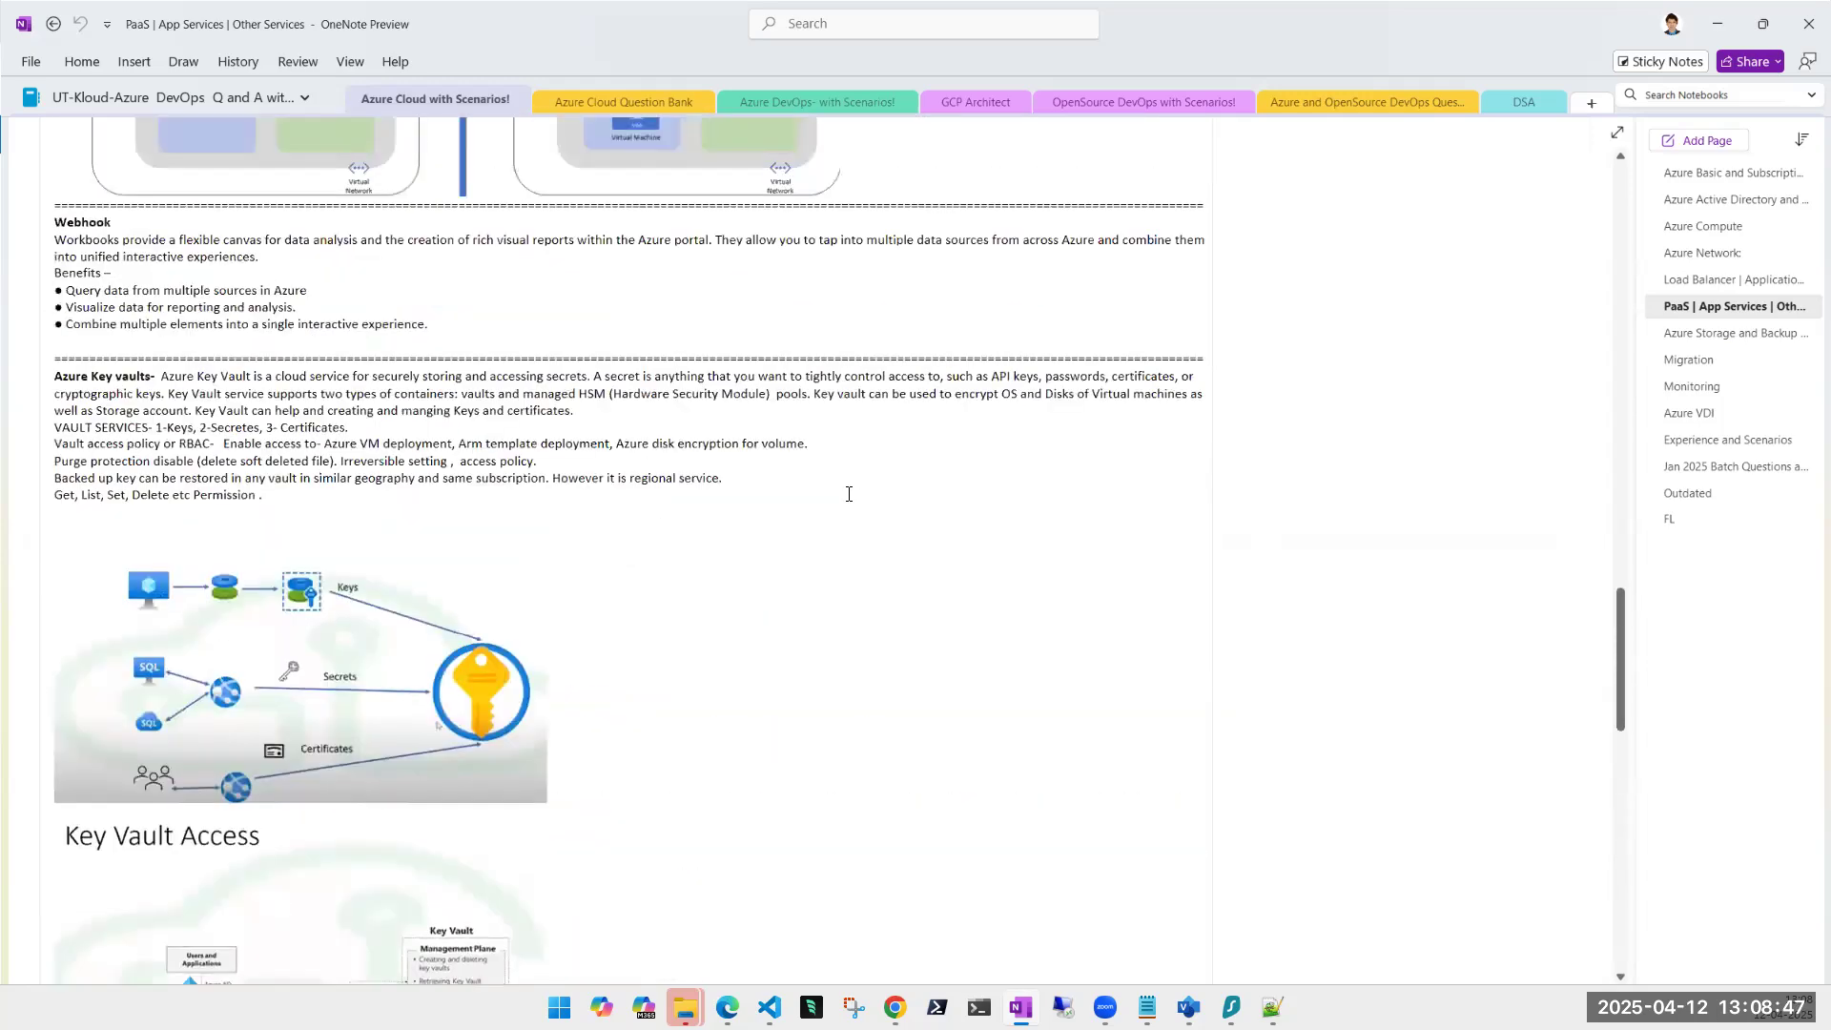
scroll(848, 492, up, 15)
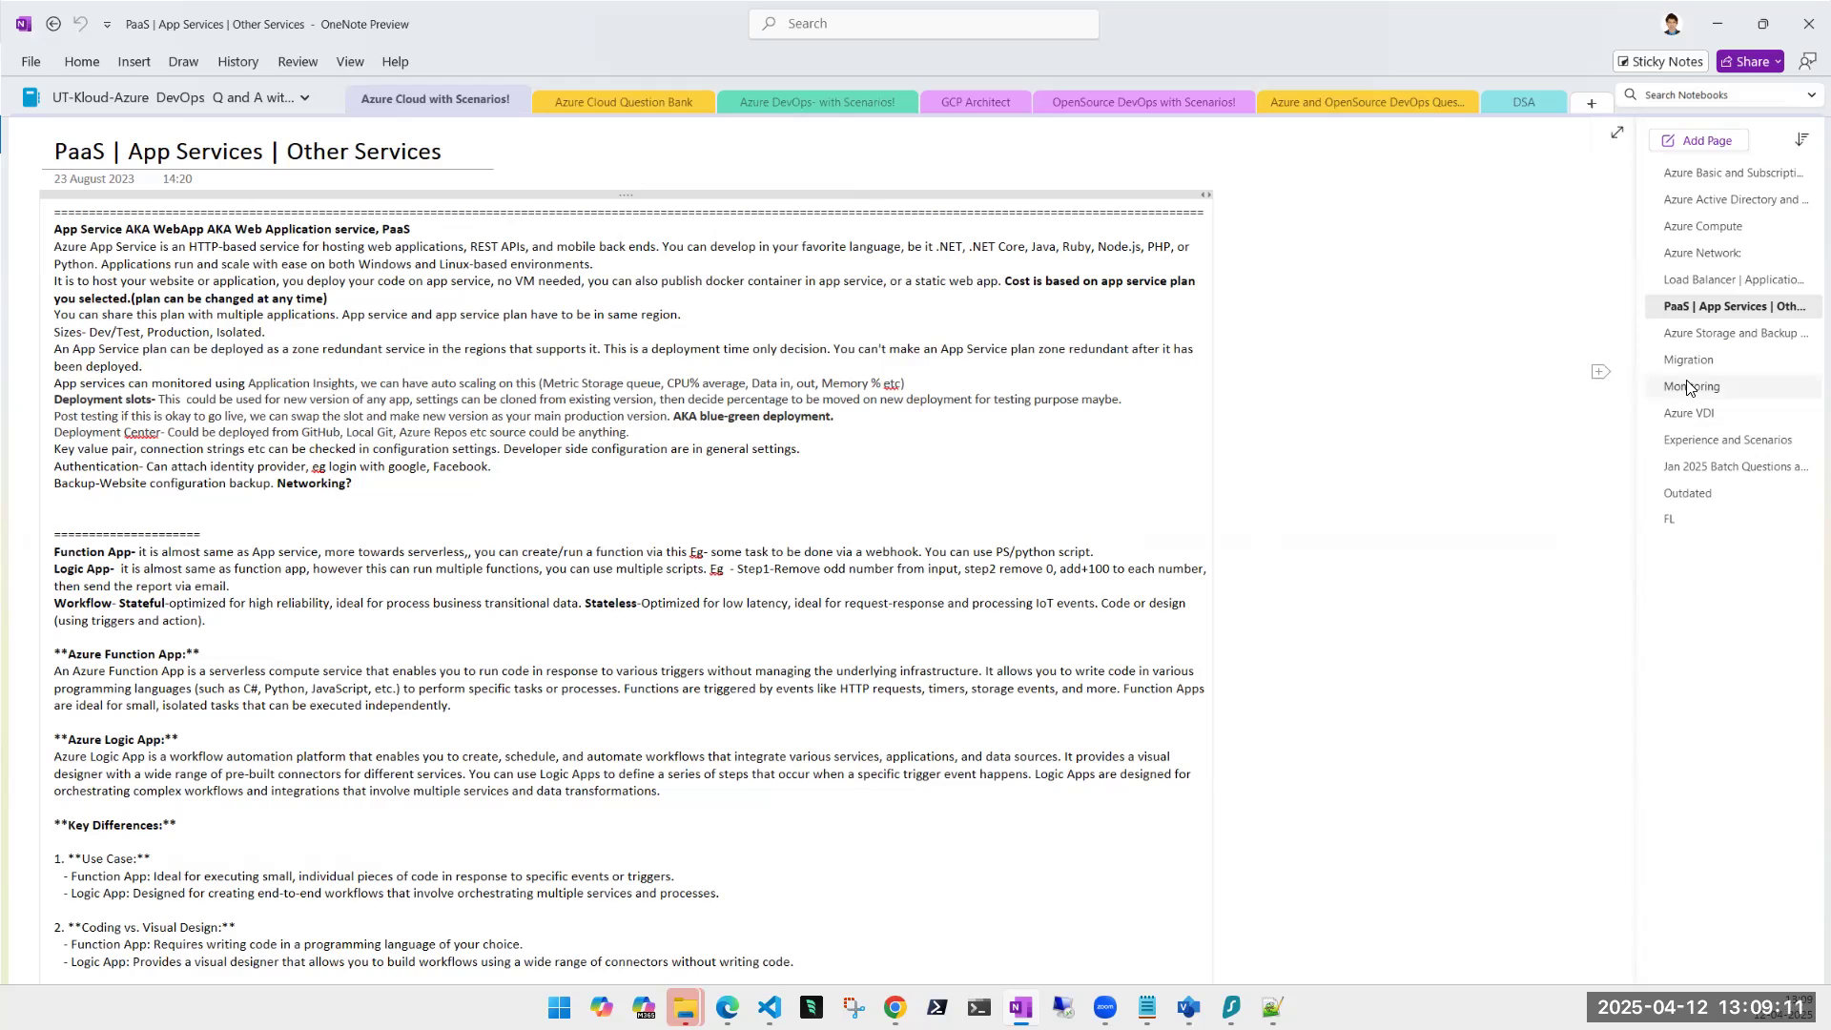
click(1729, 342)
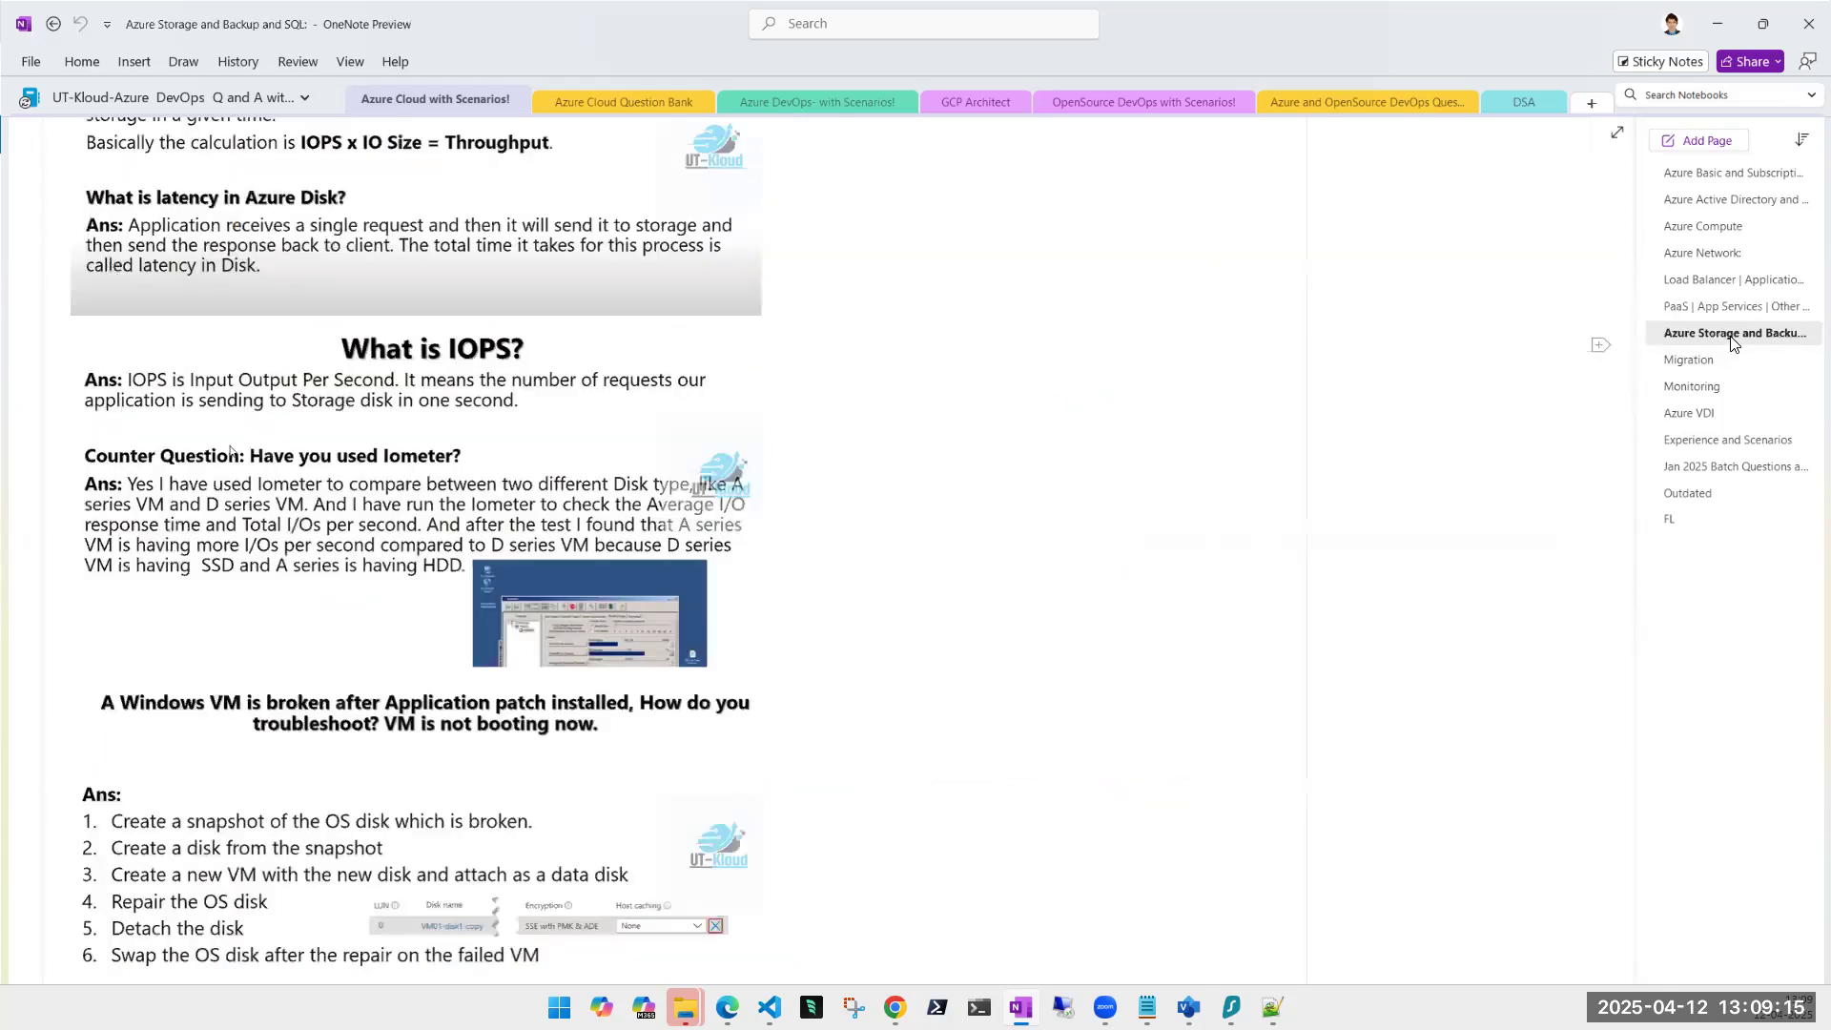
scroll(1083, 511, up, 10)
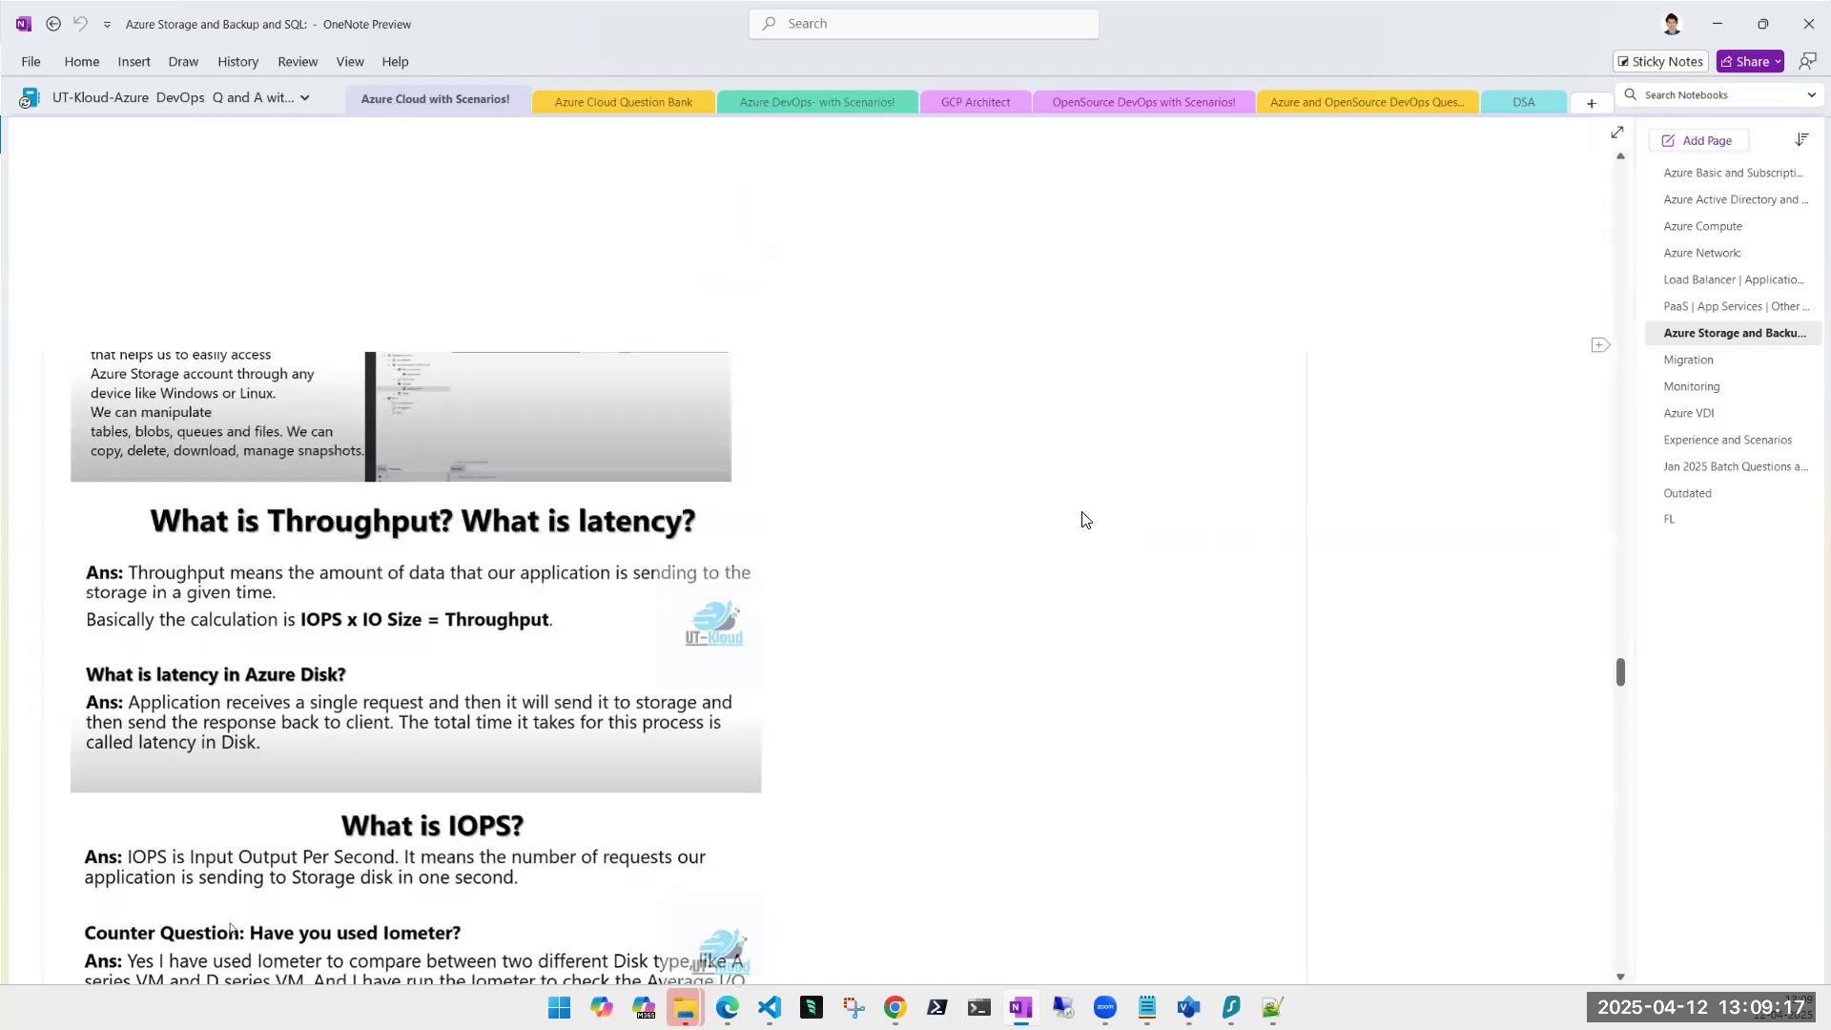
scroll(1083, 511, up, 15)
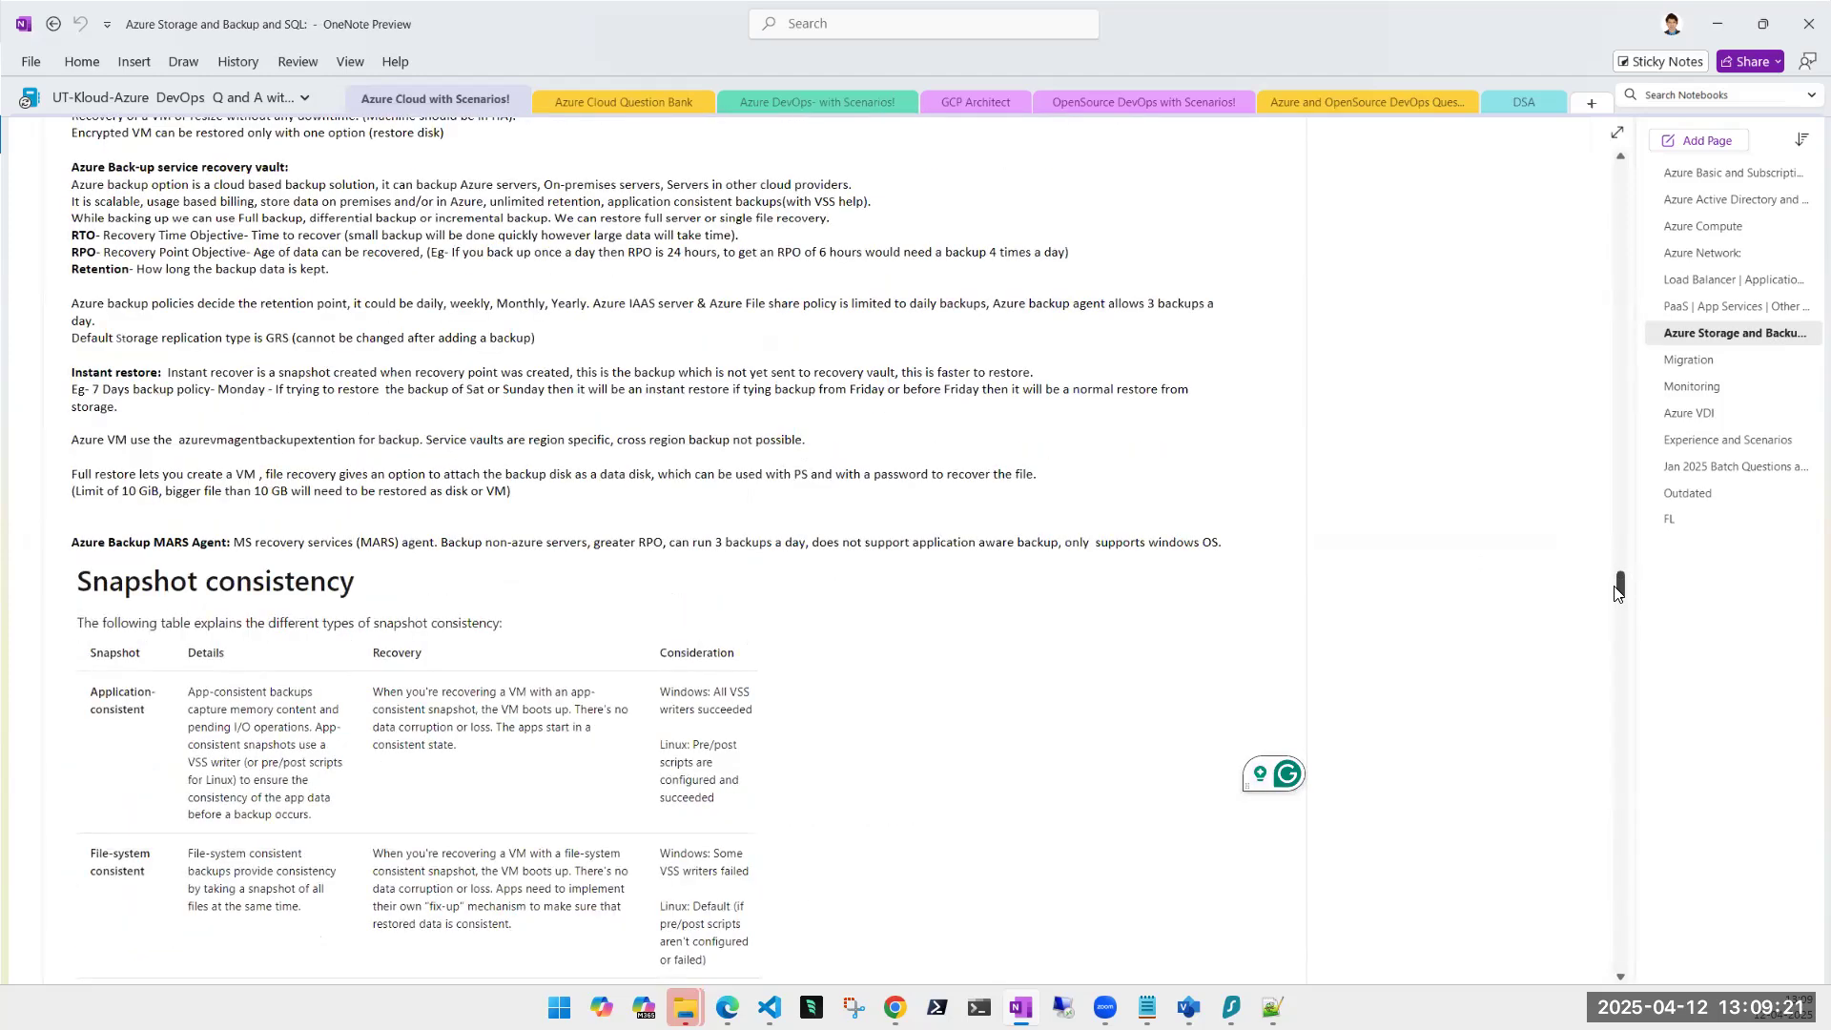
scroll(1610, 393, down, 8)
scroll(1515, 366, up, 10)
scroll(1510, 364, up, 12)
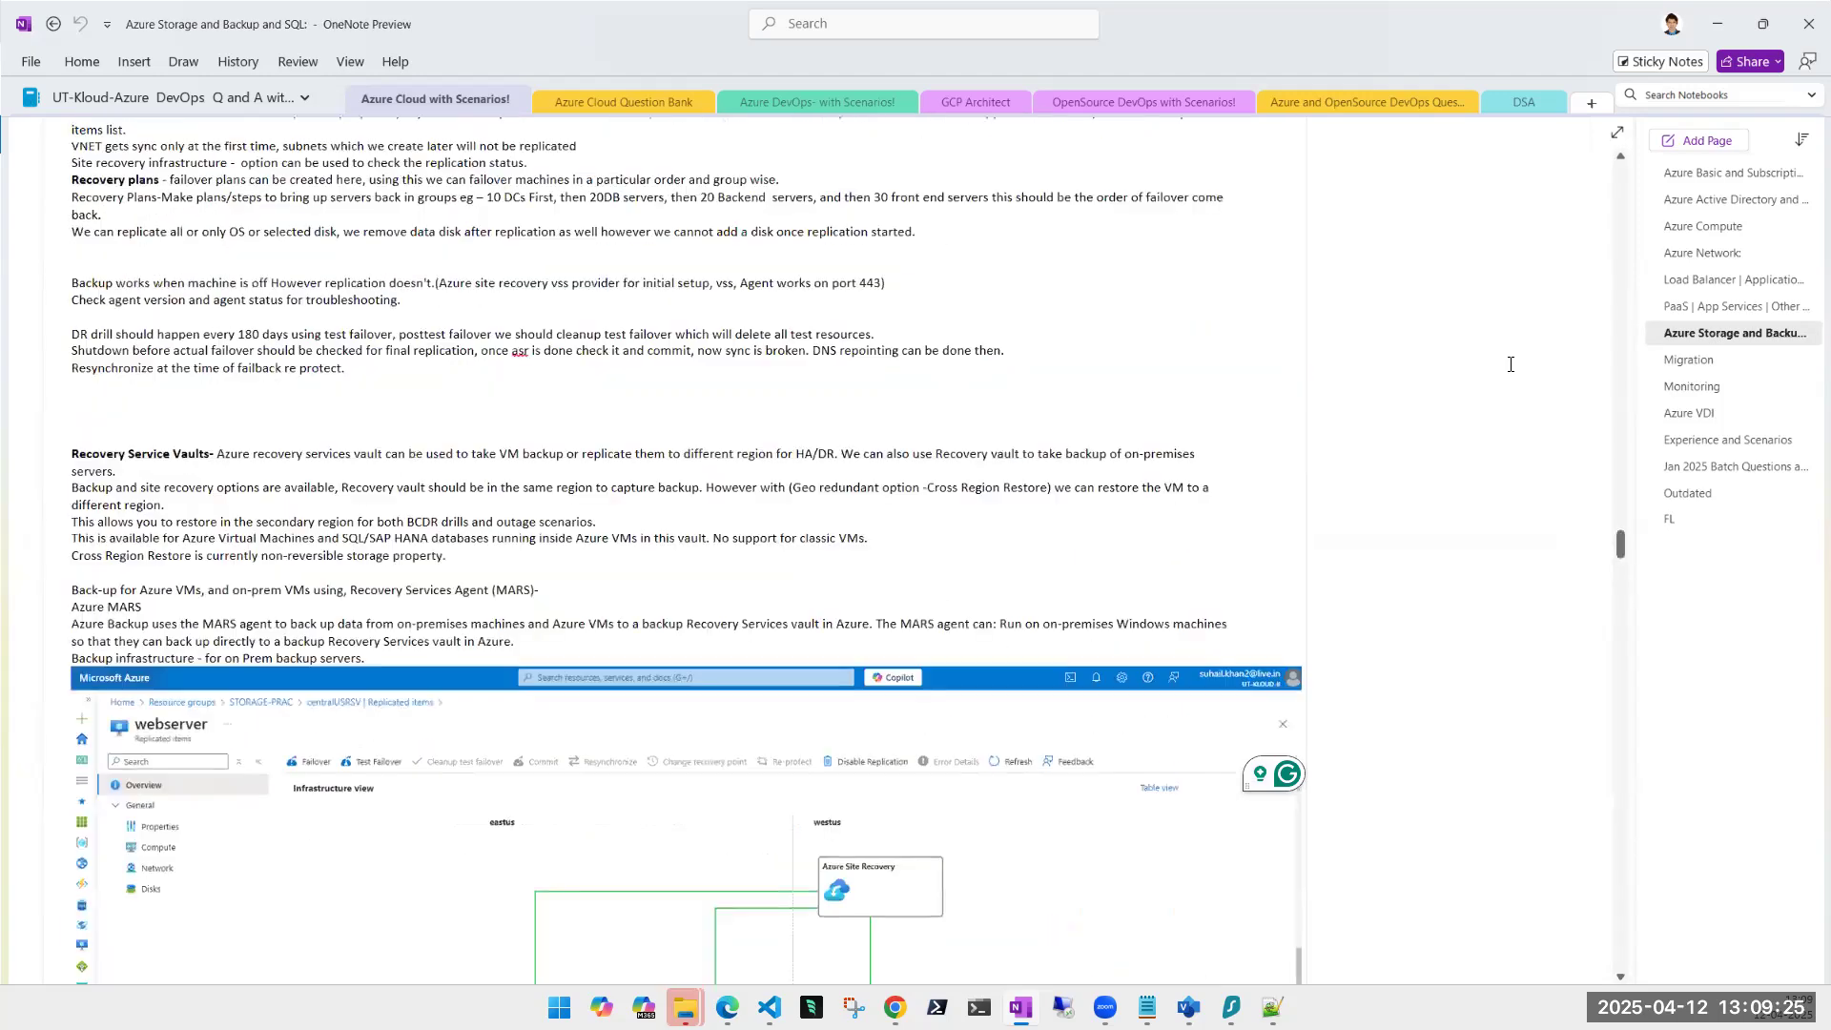
scroll(1510, 365, up, 12)
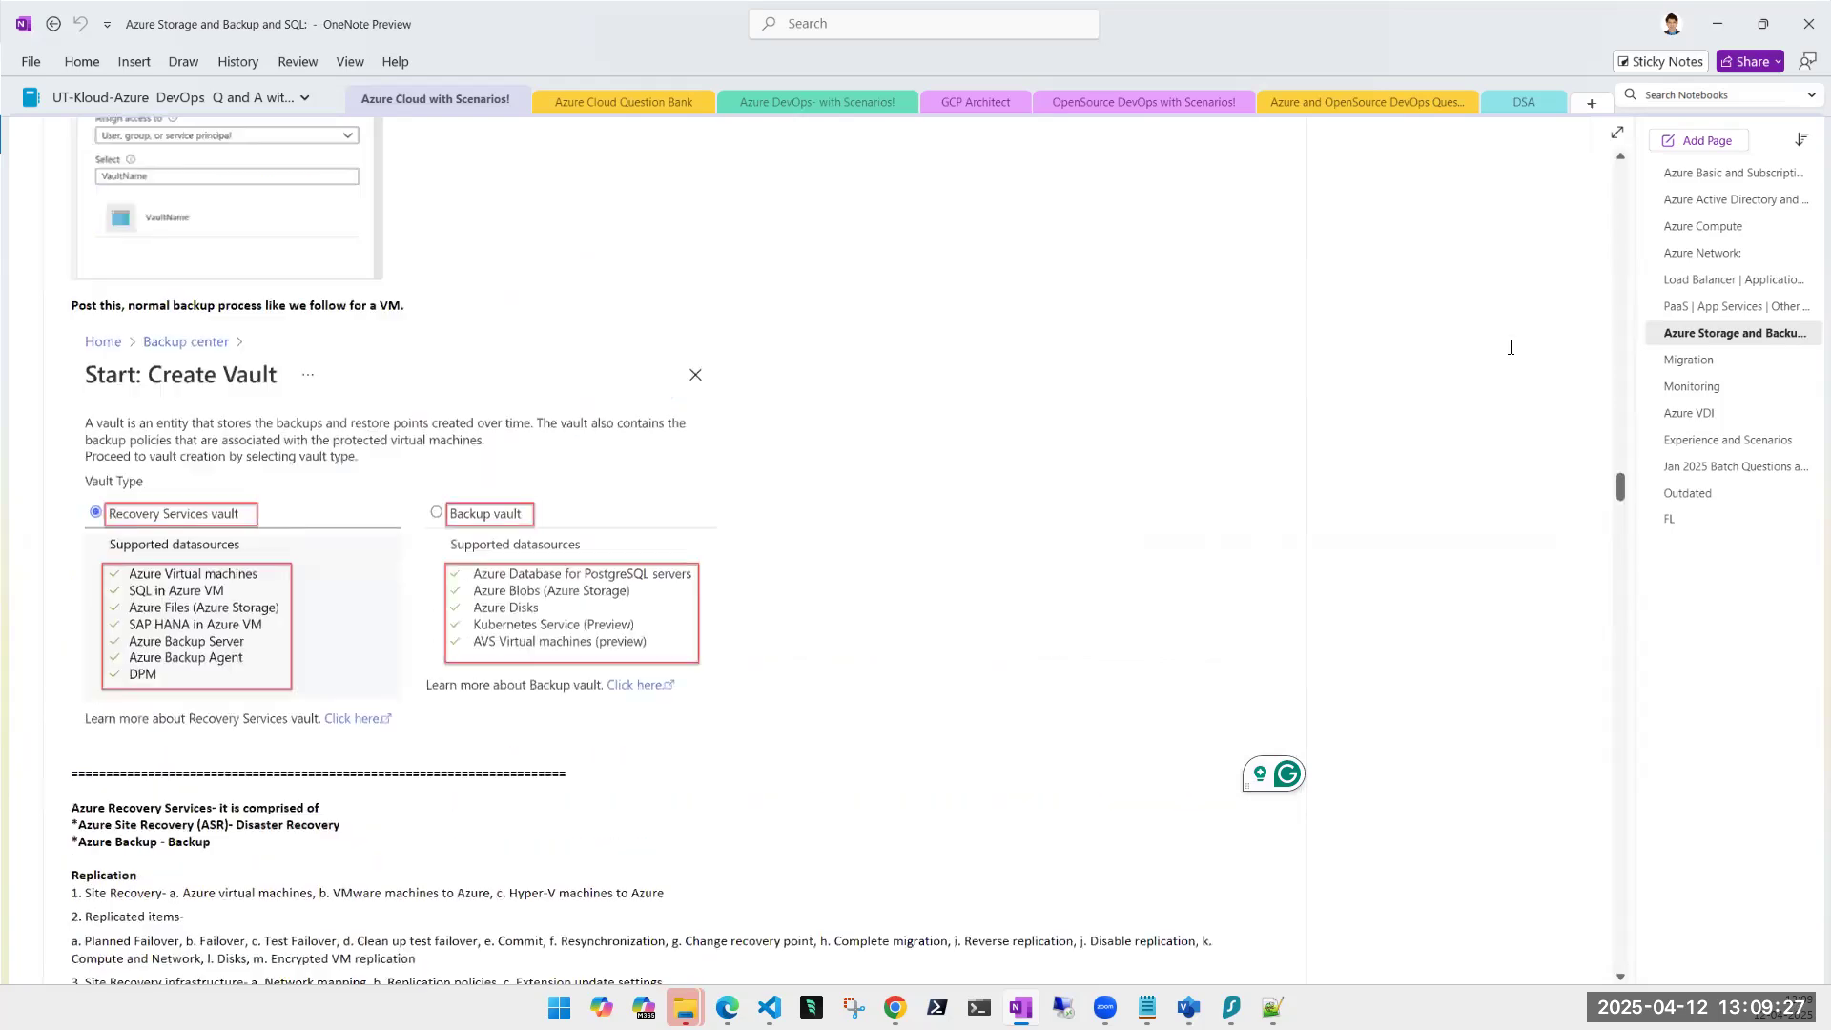
scroll(1510, 347, up, 12)
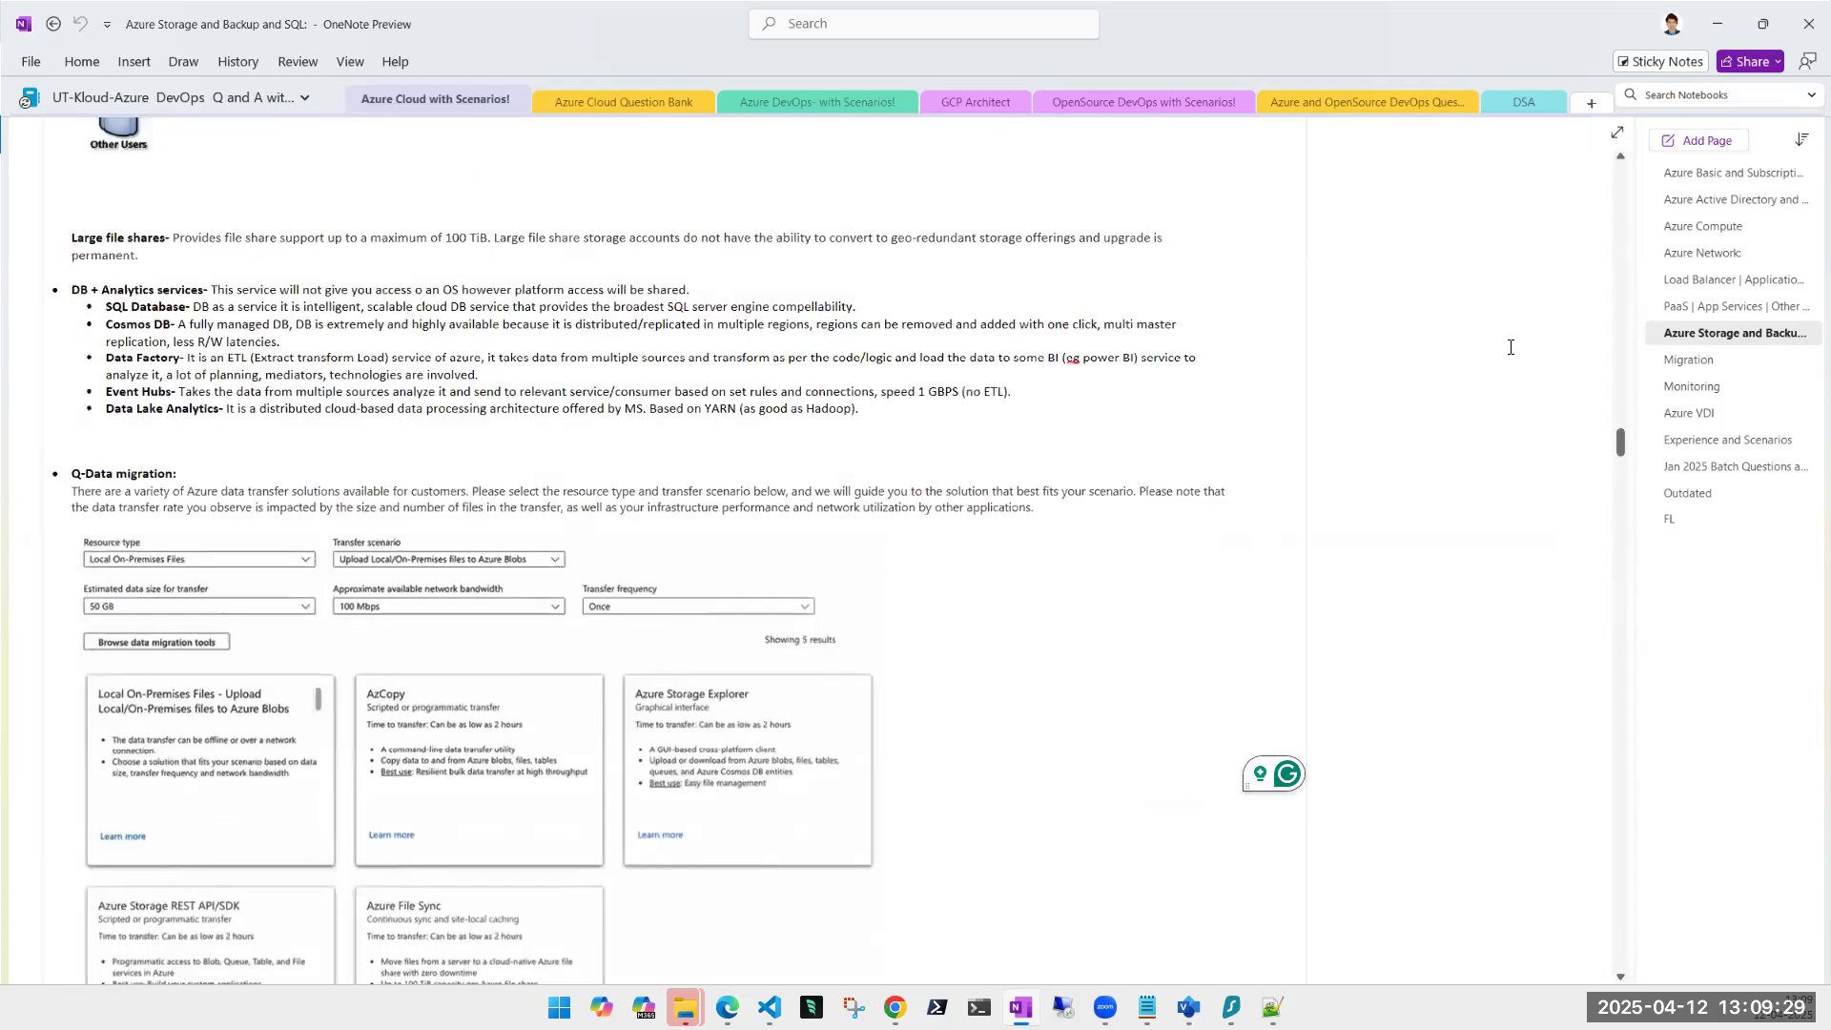
scroll(1509, 345, up, 4)
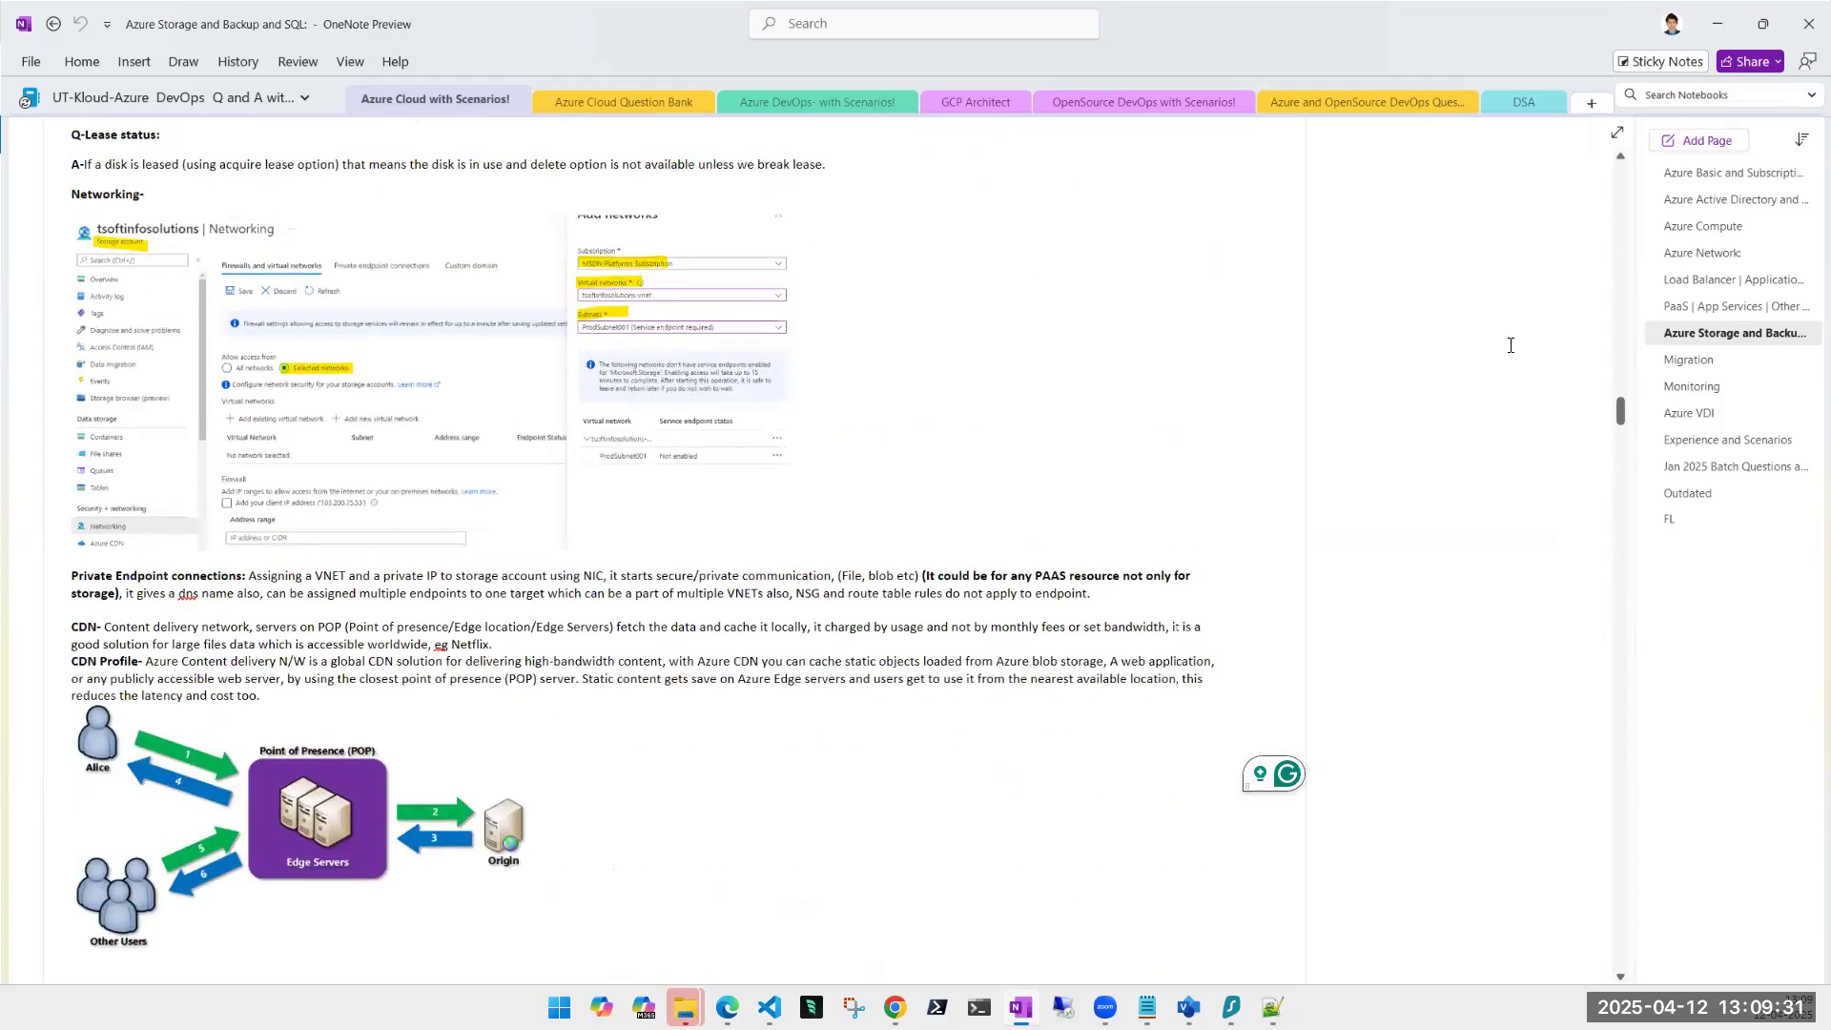
scroll(1510, 346, up, 12)
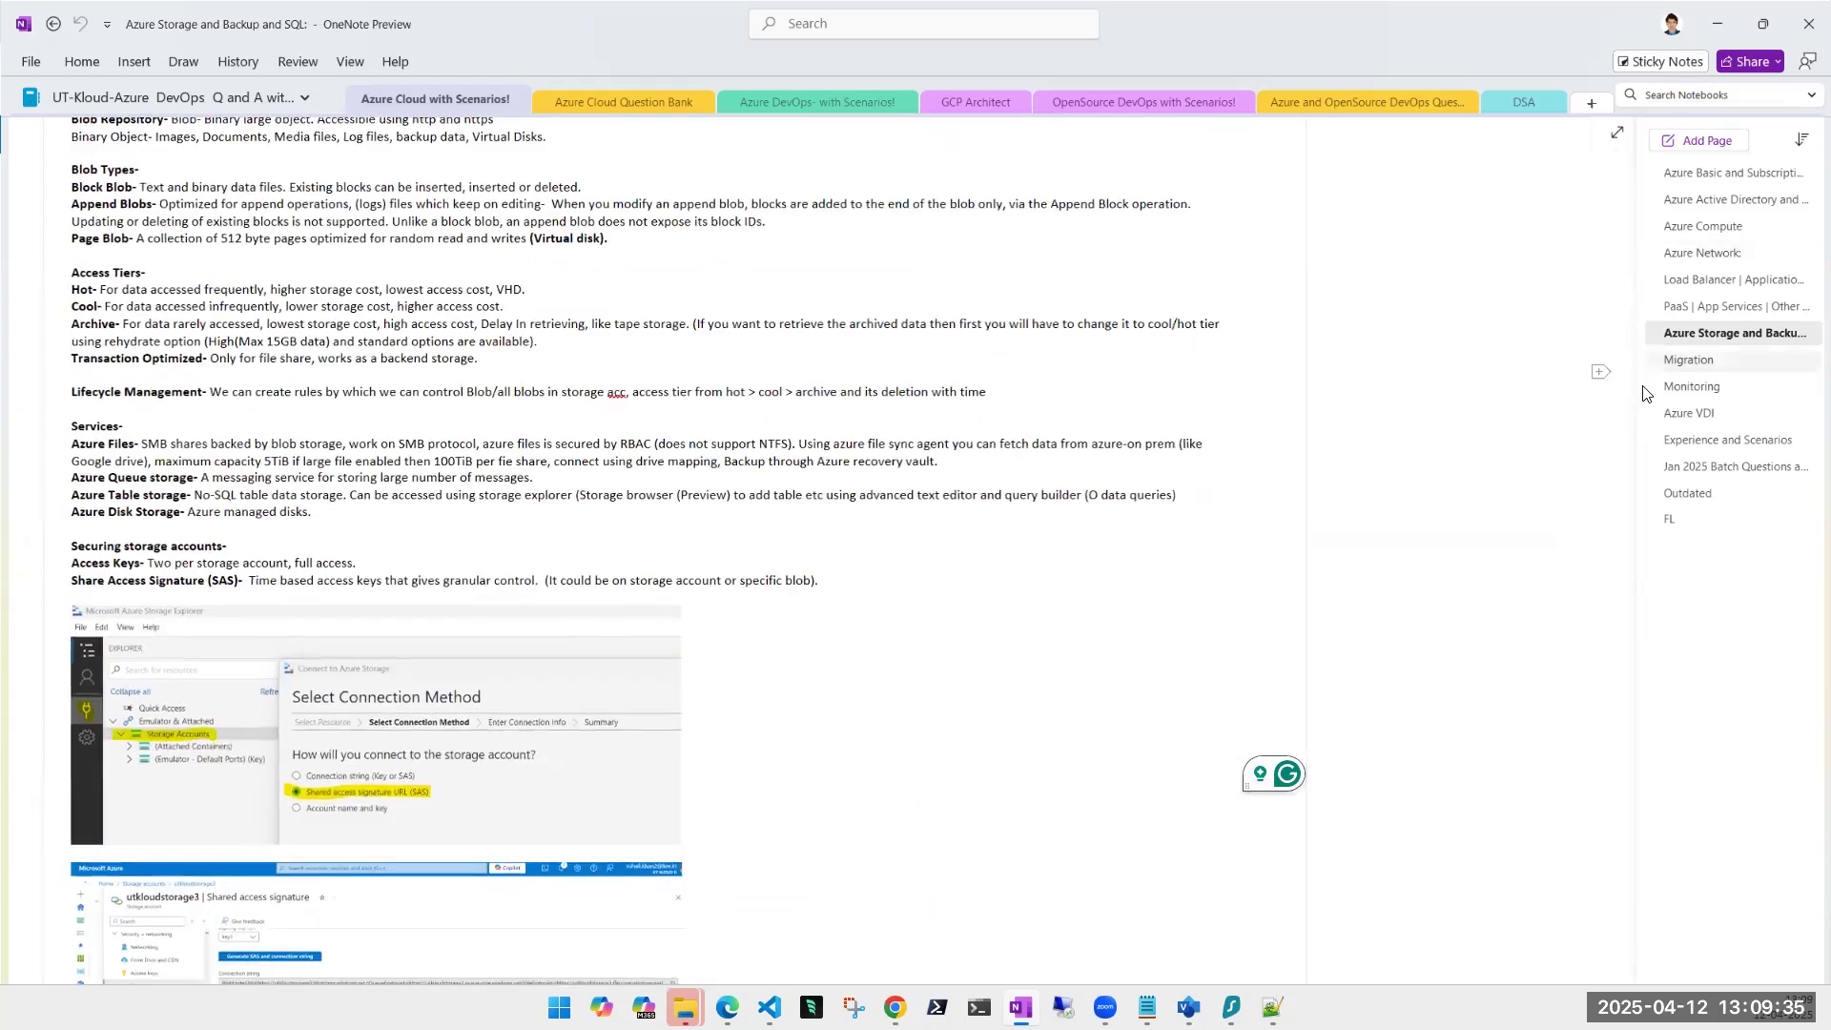
scroll(1618, 334, up, 1)
drag(1619, 334, 1618, 170)
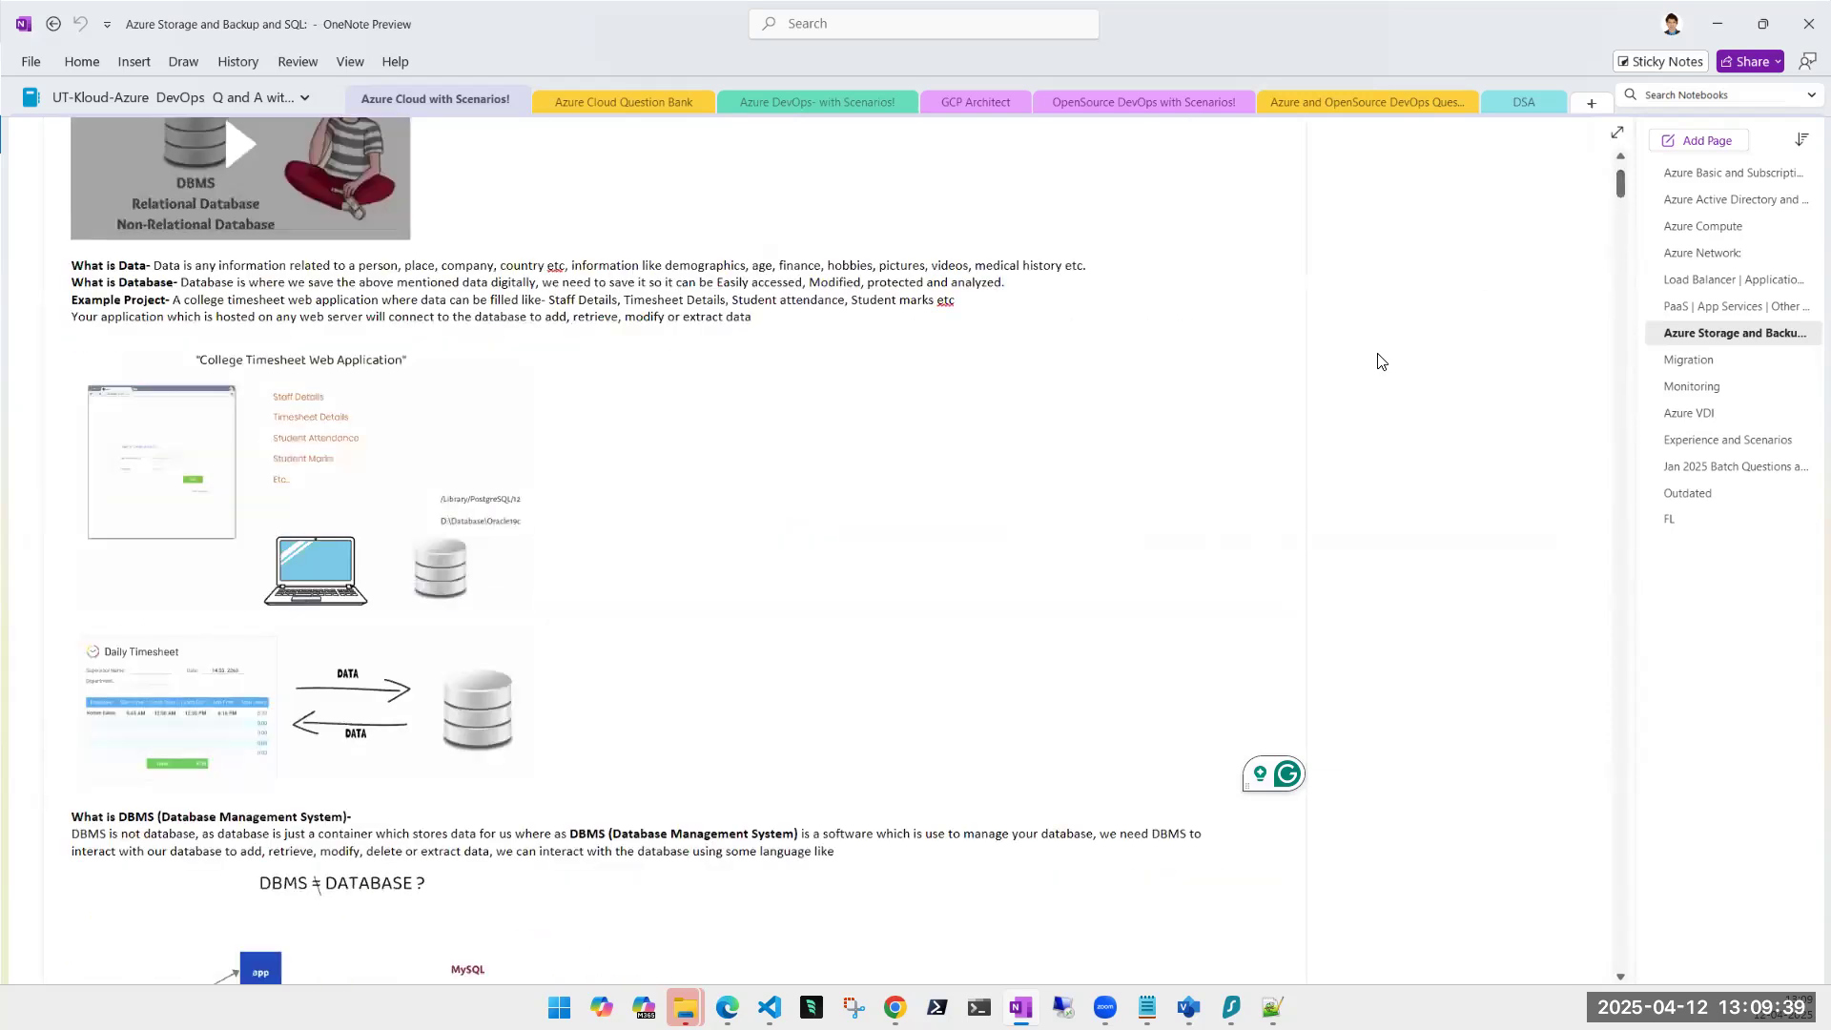
scroll(1379, 355, up, 3)
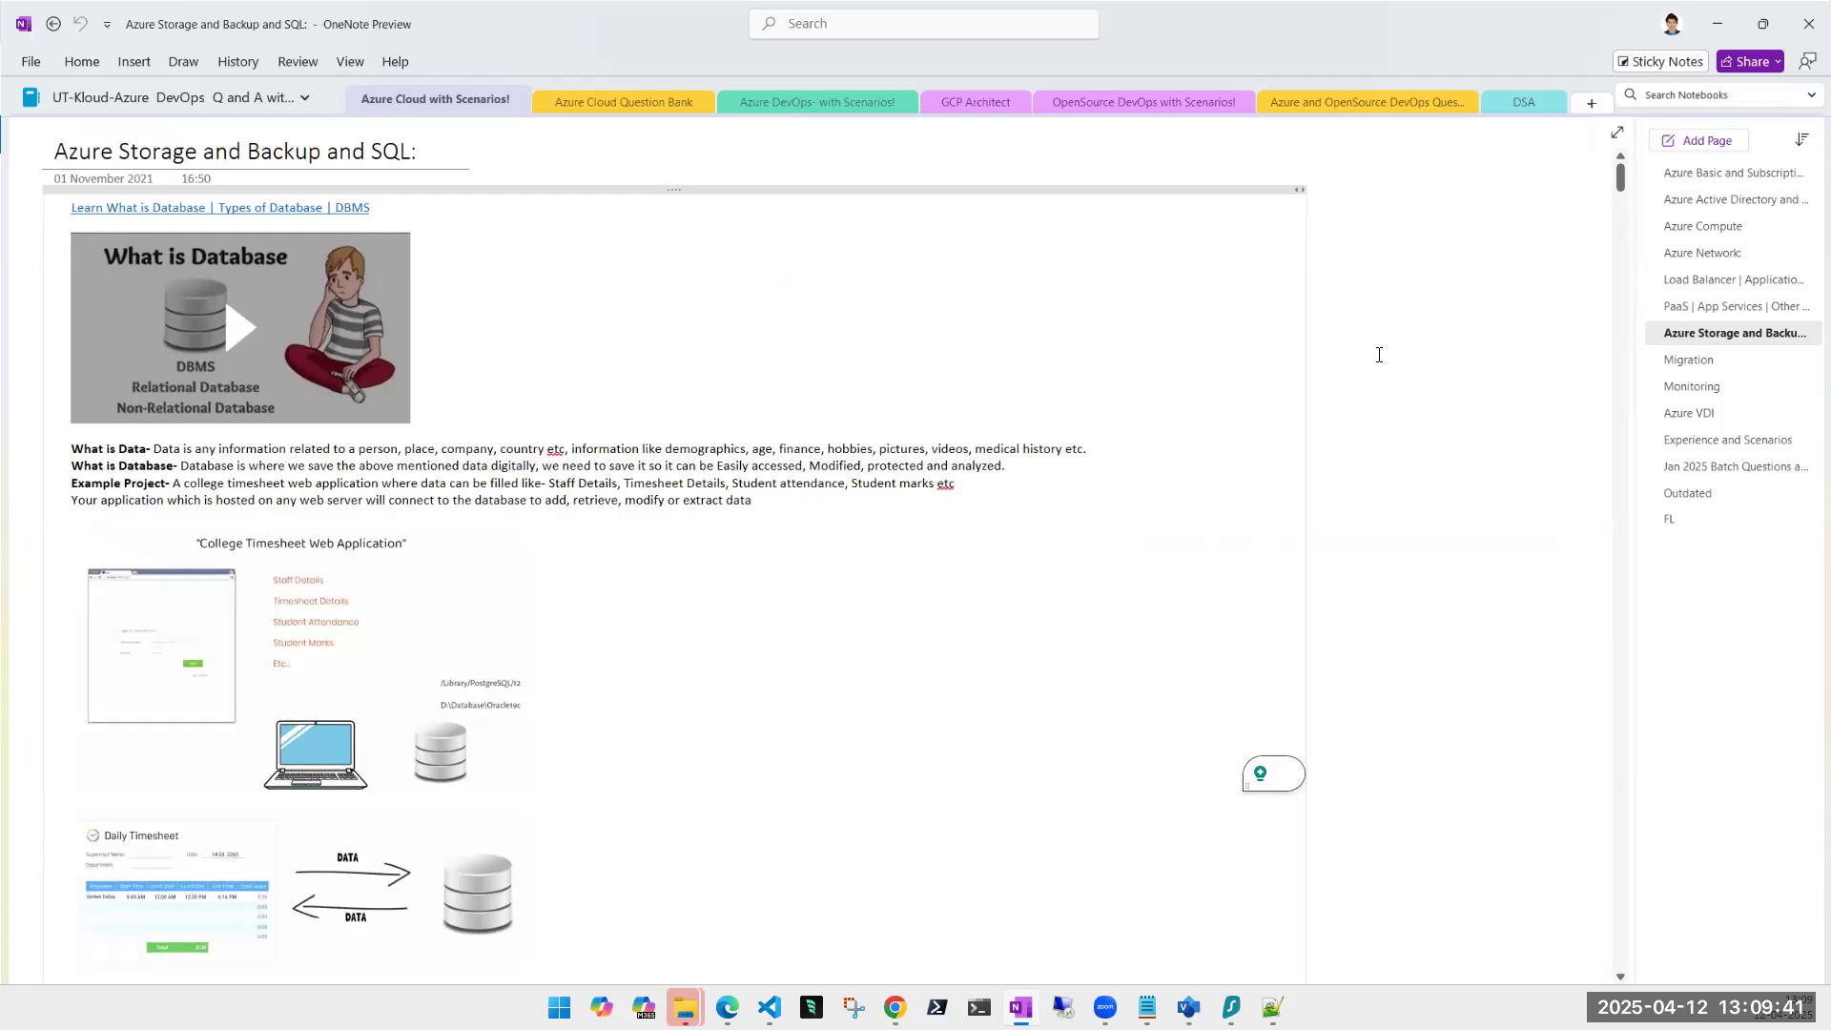